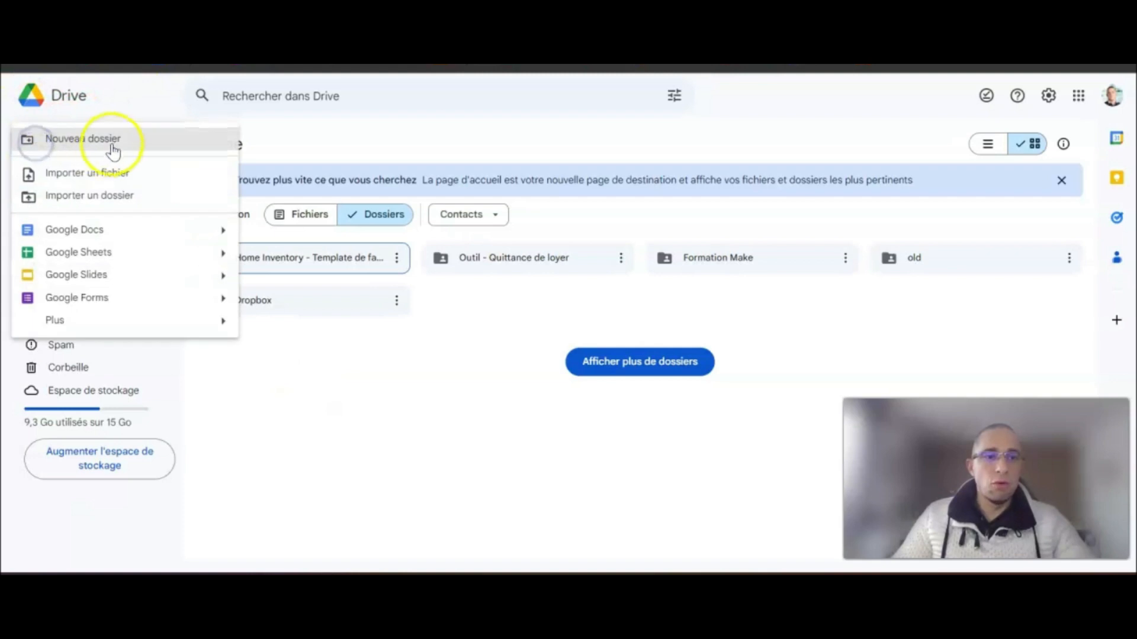
- Create the 'Outil - facturation' folder and show it among the Home page folders
type("Outi")
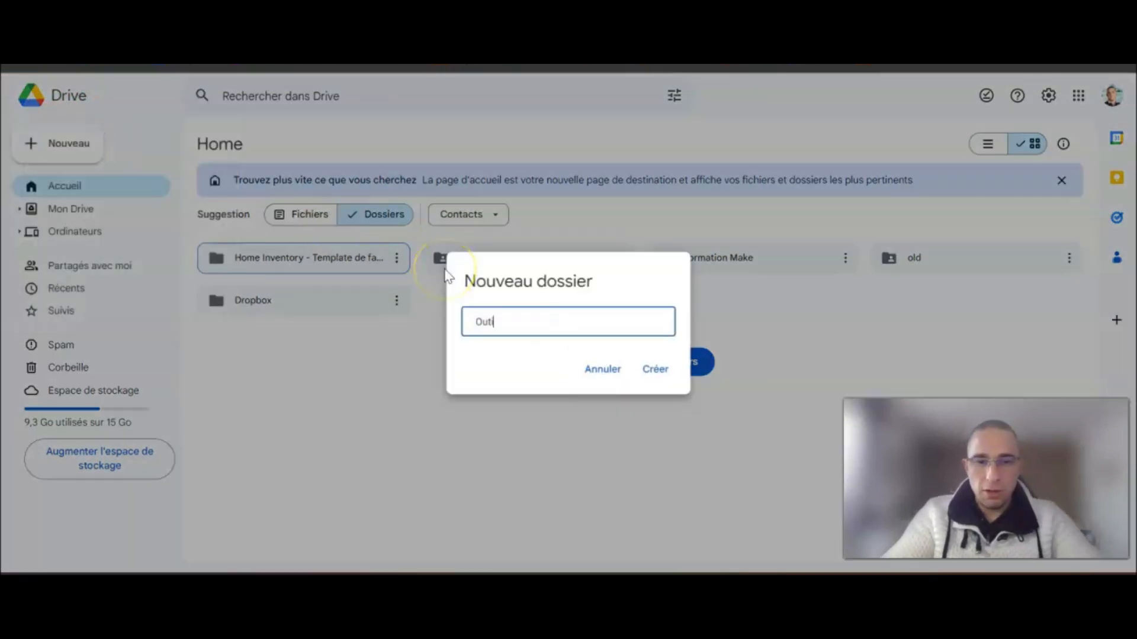
type("l - facturation")
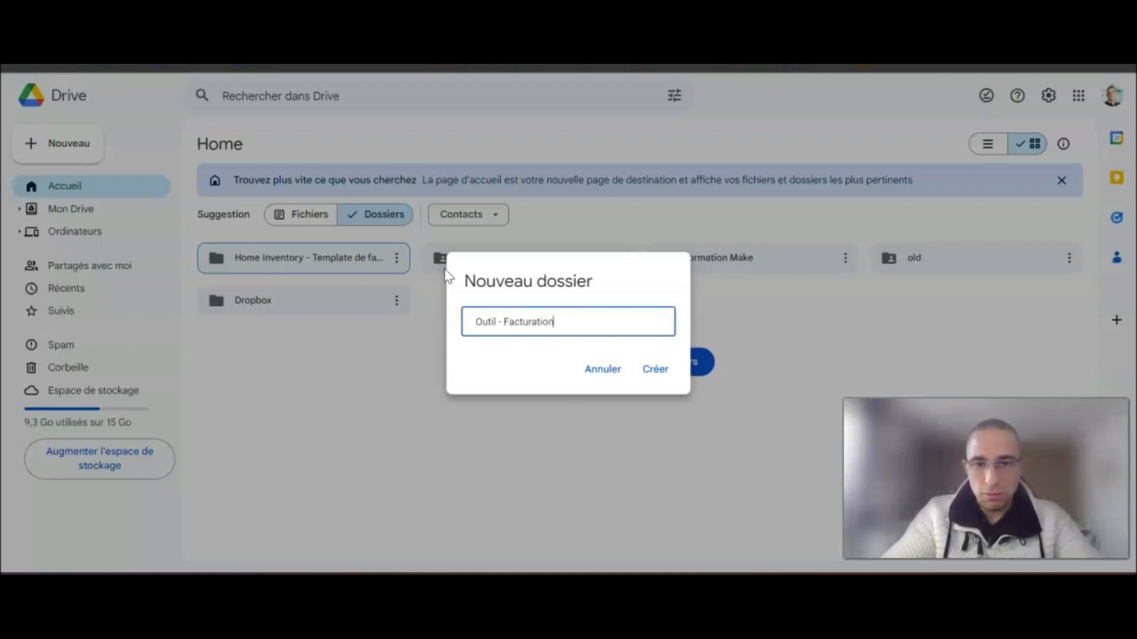
left_click(654, 370)
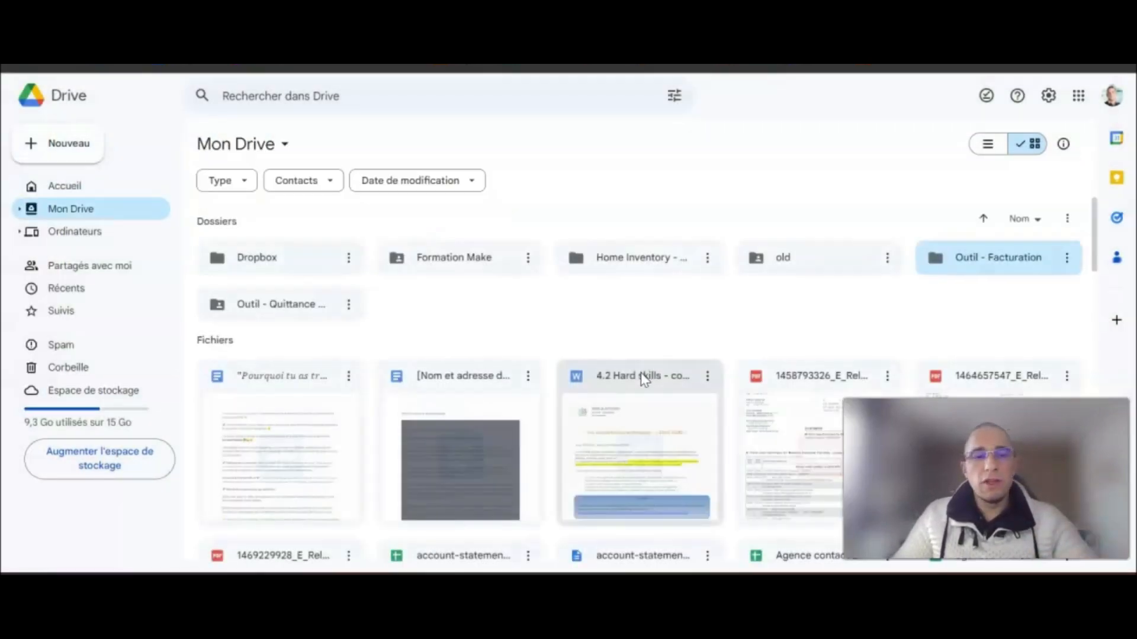
left_click(86, 187)
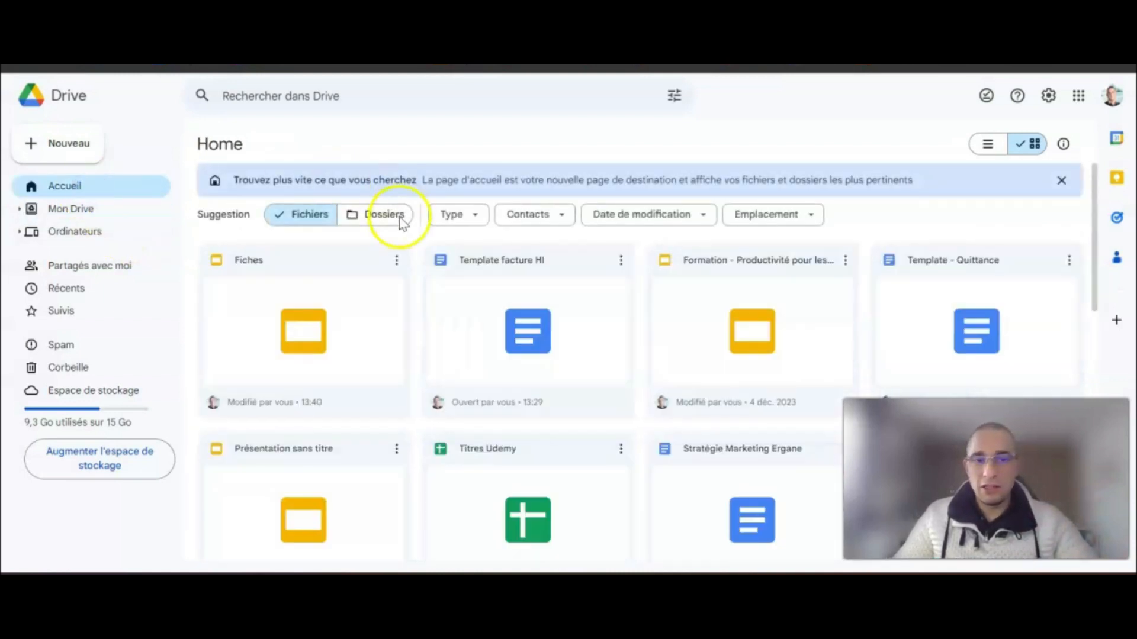
left_click(381, 219)
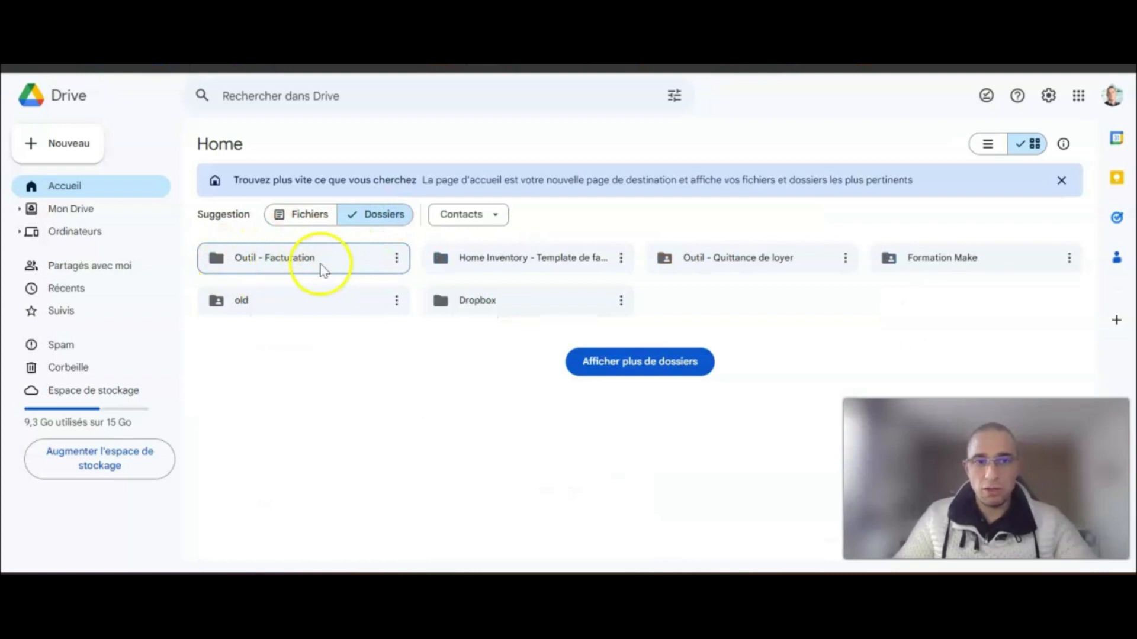
left_click(397, 258)
- Share the Outil - Facturation folder so anyone with the link has Éditeur access
mouse_move(548, 384)
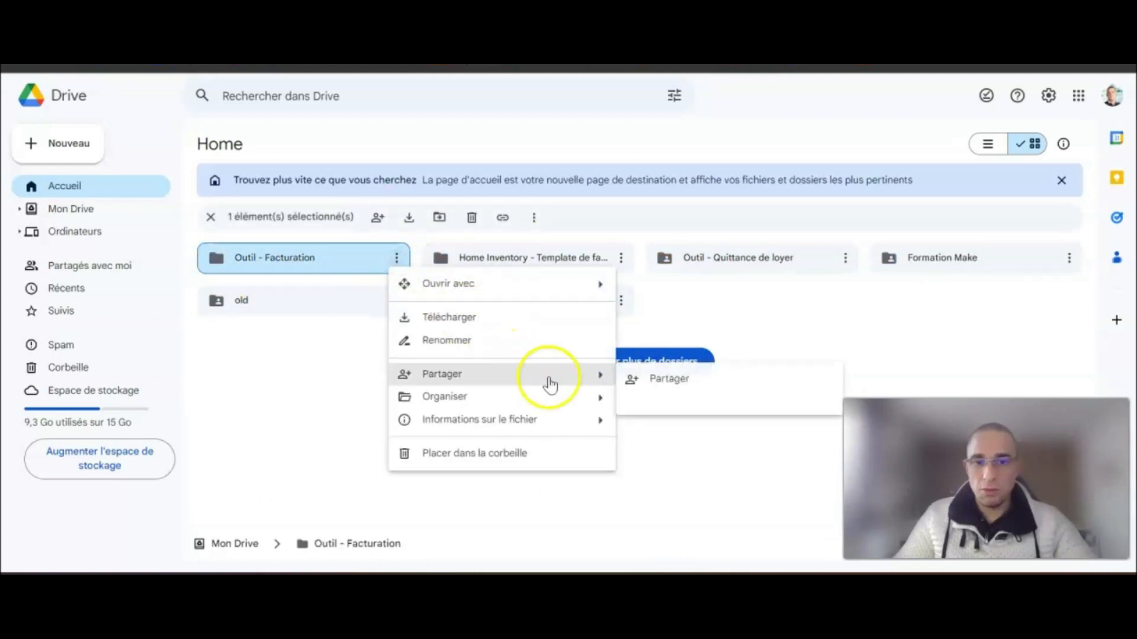
left_click(679, 382)
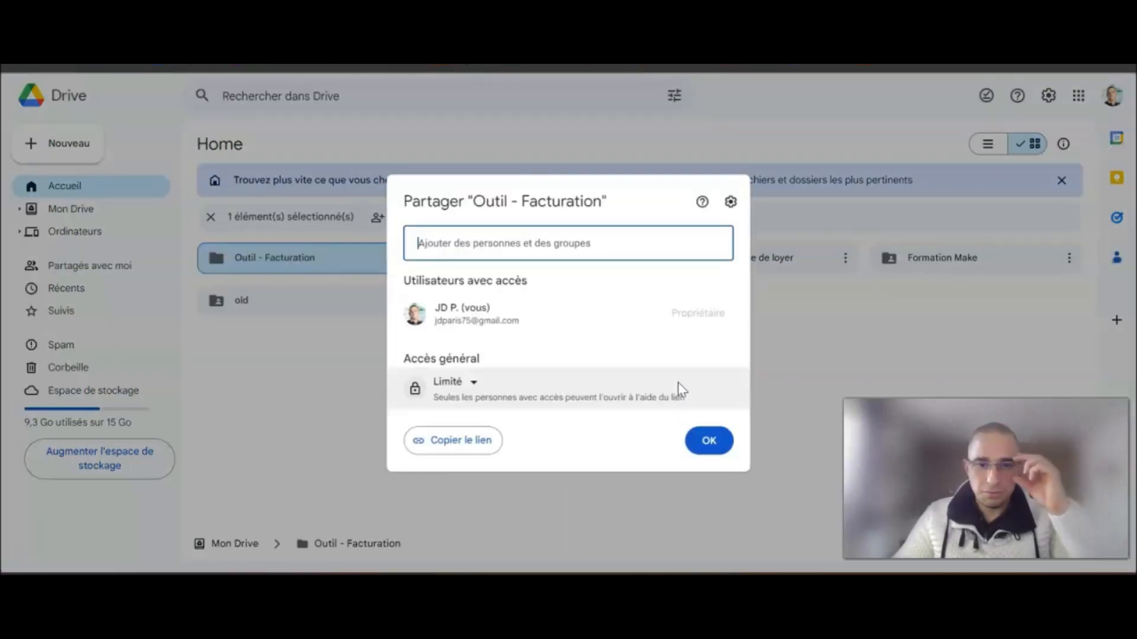
left_click_drag(406, 359, 508, 362)
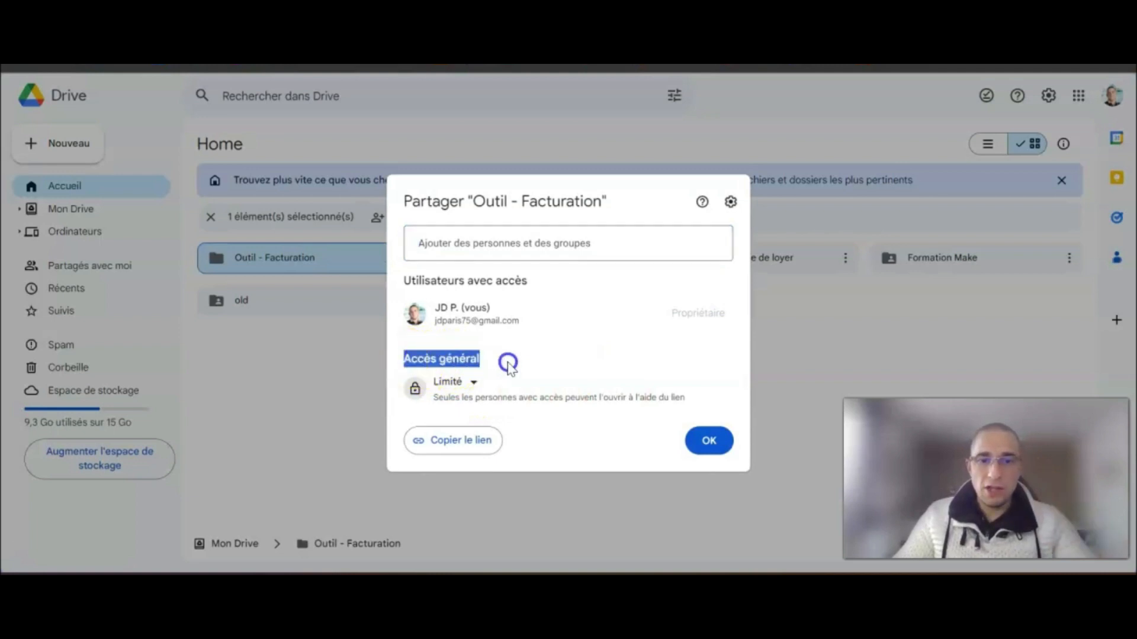
left_click(473, 383)
left_click(482, 448)
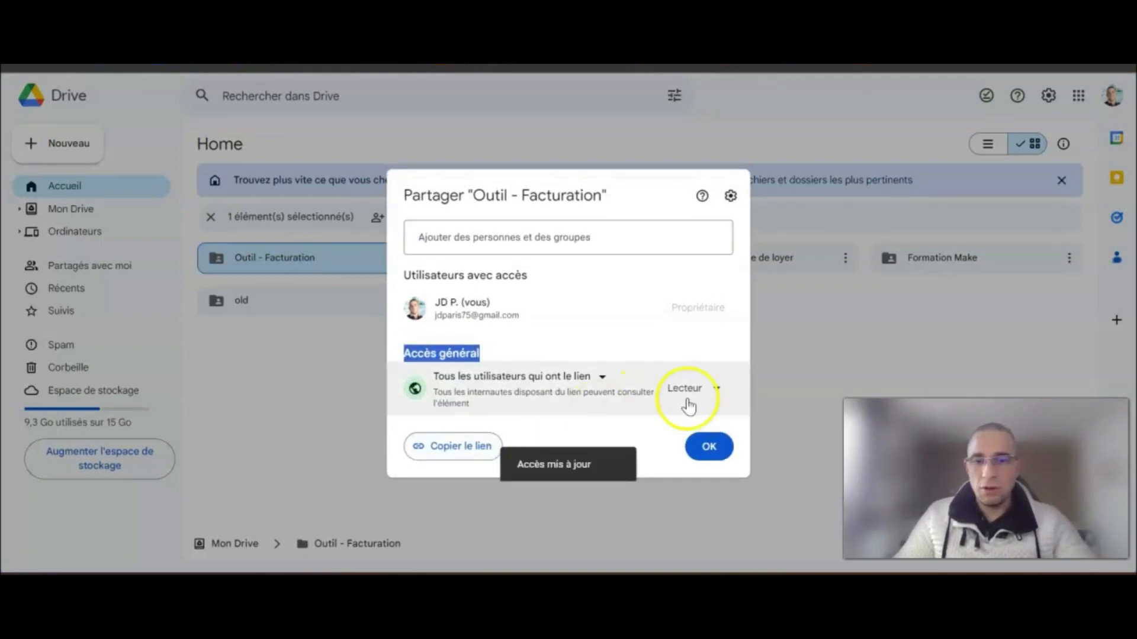
left_click(719, 390)
left_click(713, 508)
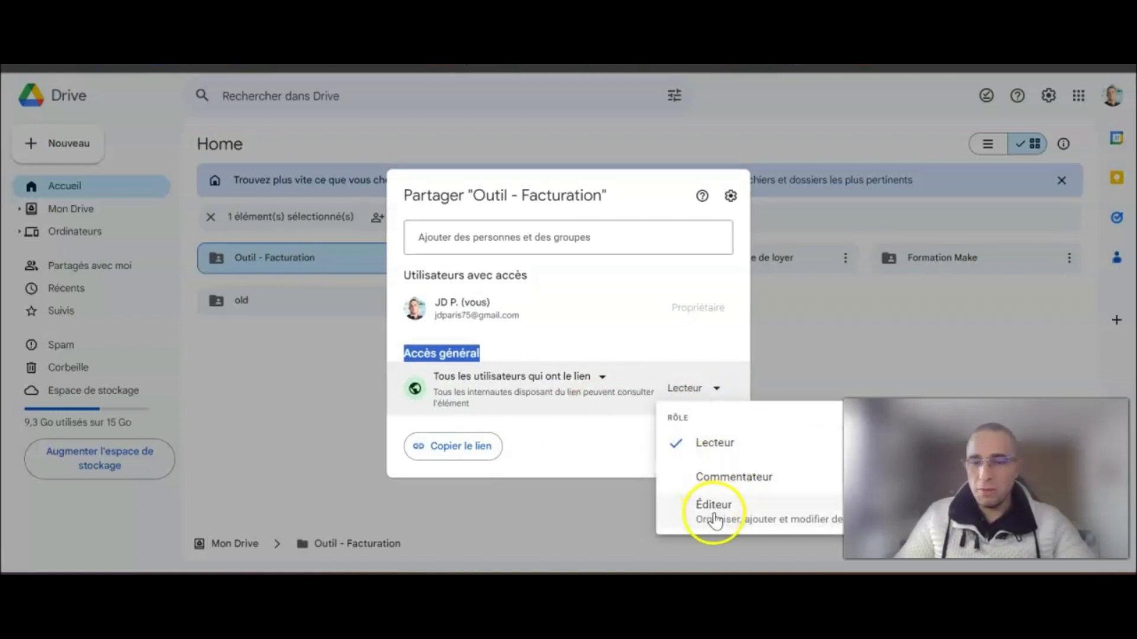
left_click(715, 449)
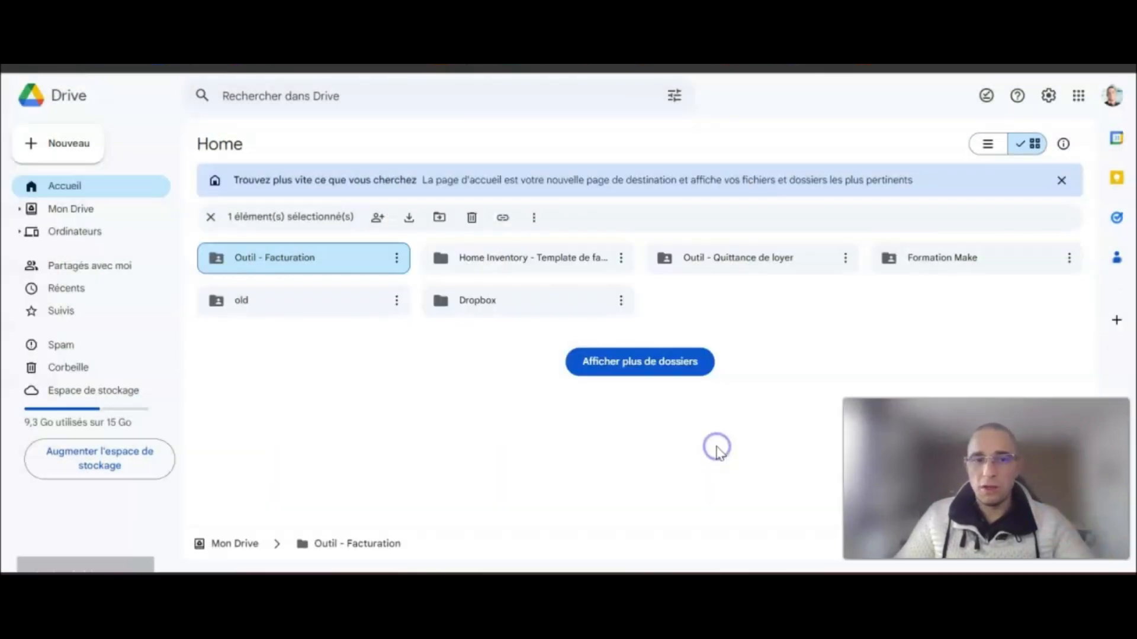
left_click(317, 269)
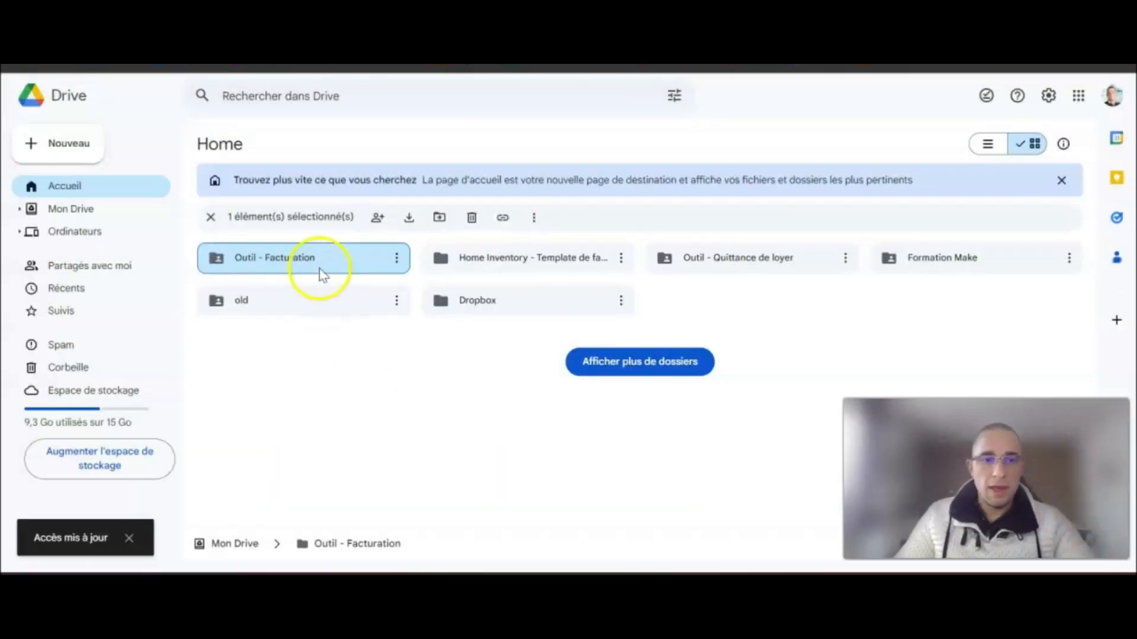
- Inside Outil - Facturation, create a Document vierge in Google Docs and confirm Créer et partager
double_click(260, 261)
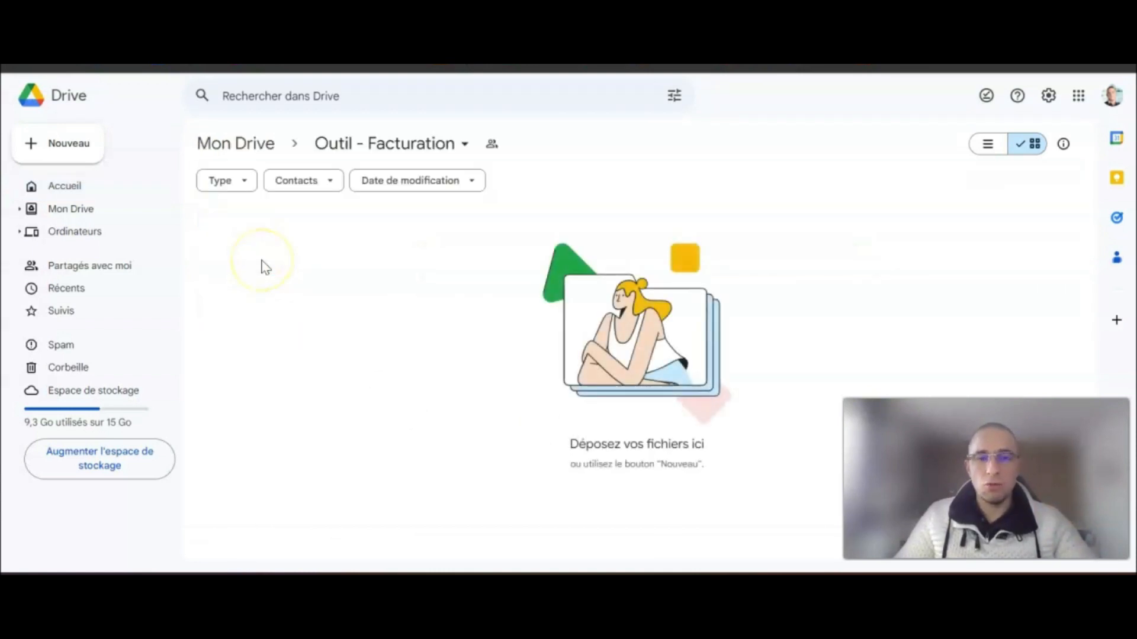
left_click(272, 266)
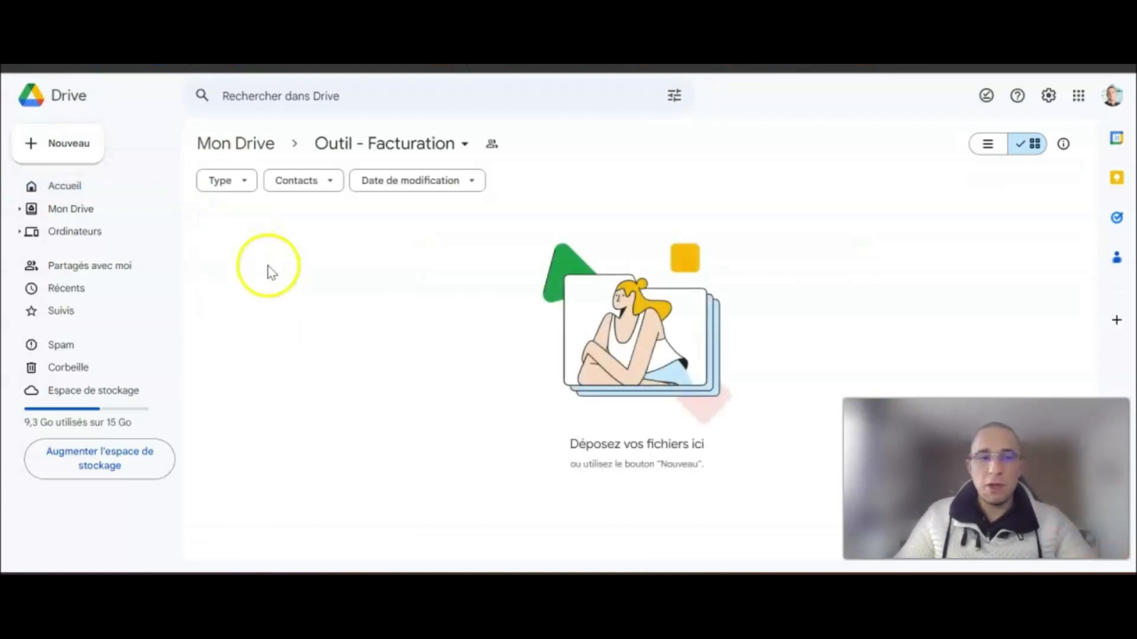
left_click(31, 144)
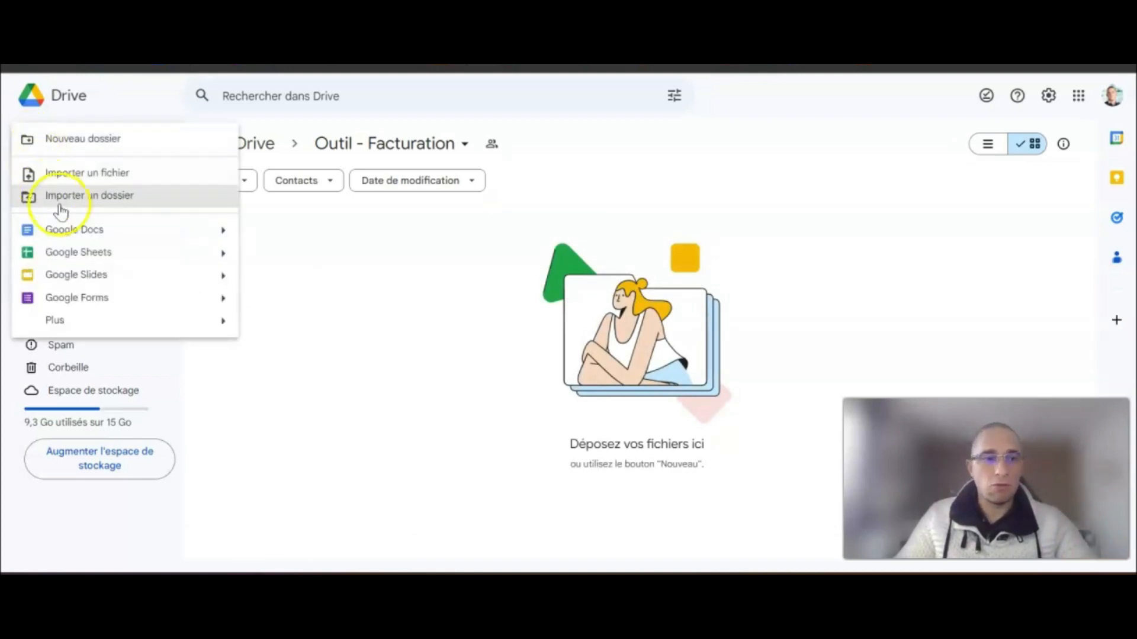
left_click(223, 230)
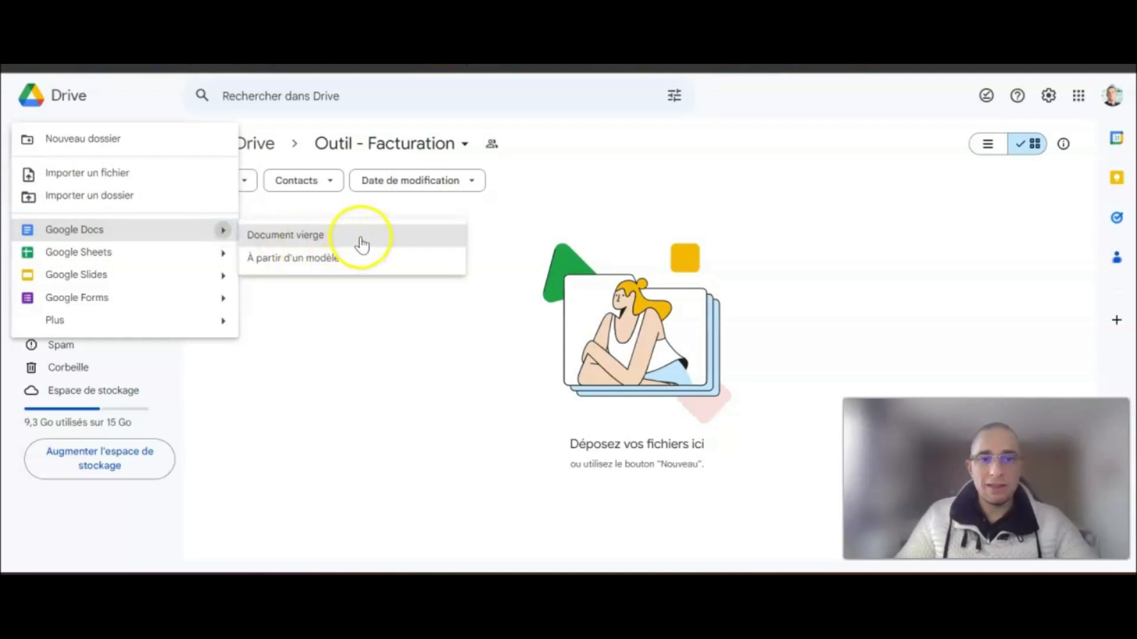
left_click(359, 246)
left_click(701, 367)
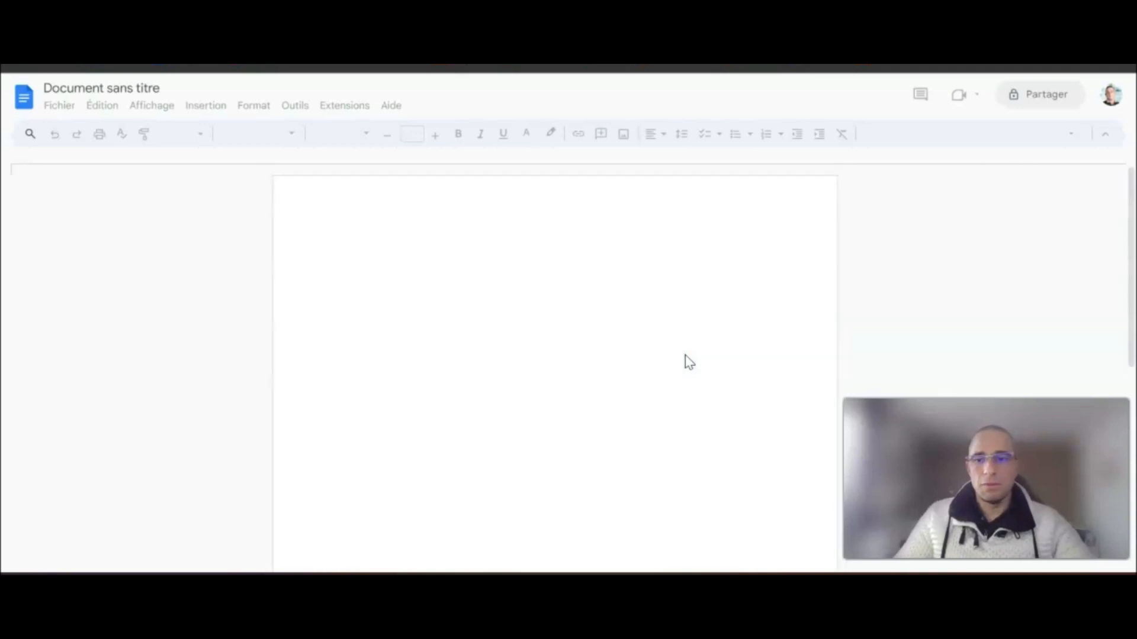
- Upload the logo image from the computer at the top of the page and shrink it
left_click(325, 259)
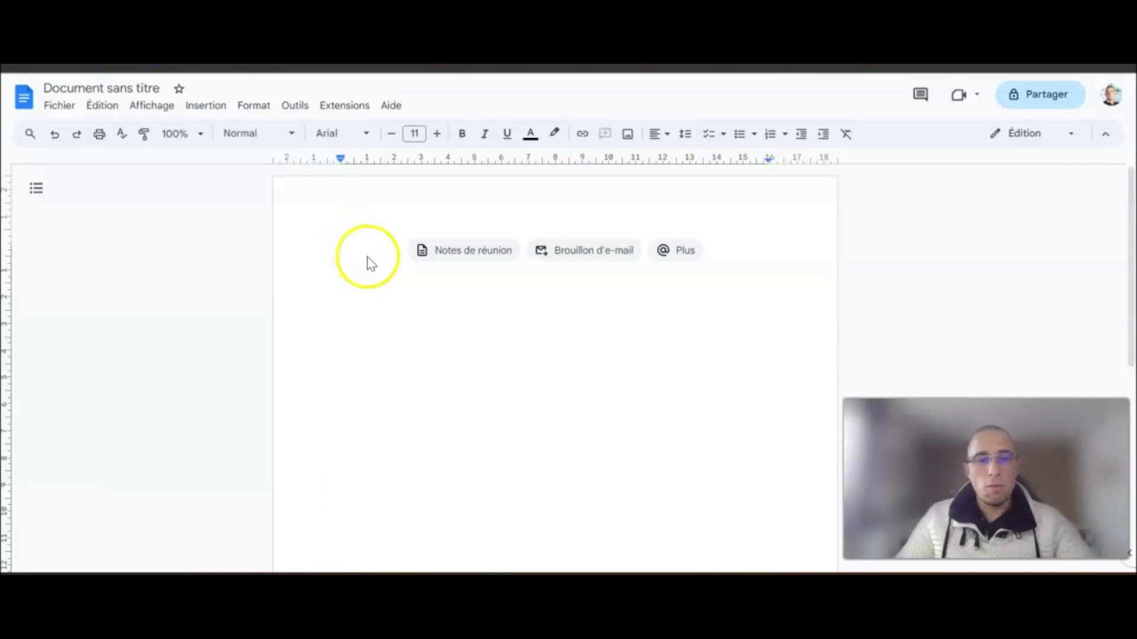
left_click(205, 106)
mouse_move(268, 143)
left_click(438, 132)
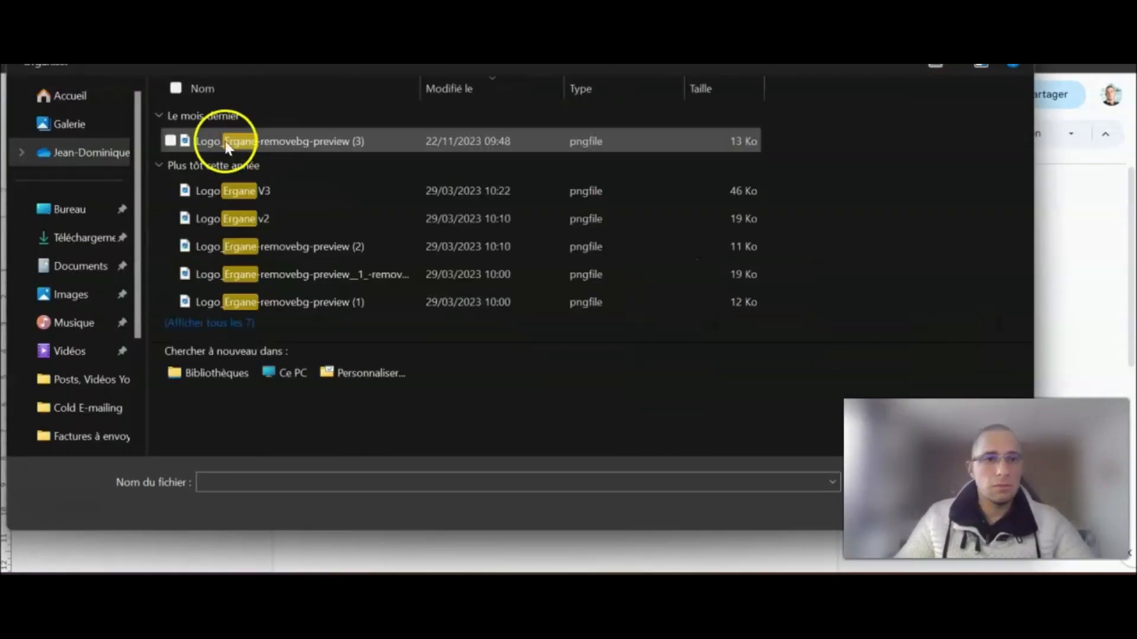
double_click(231, 140)
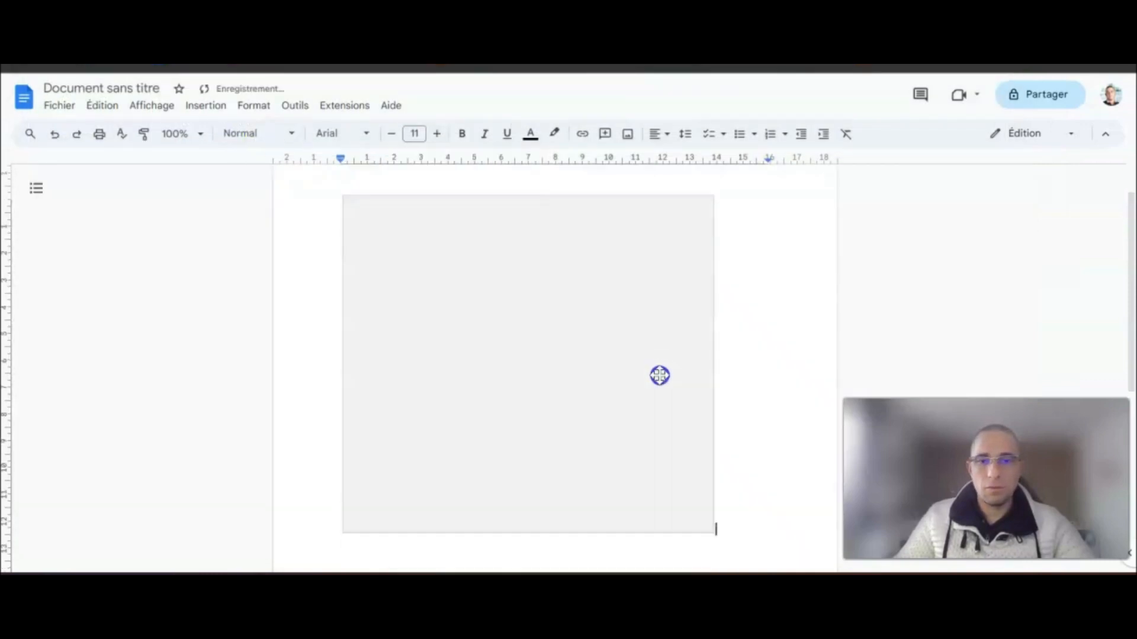
left_click(713, 500)
left_click_drag(714, 527, 393, 238)
left_click(457, 230)
- Type ERGANE in bold on a new line under the logo
key("Return")
type("ERGANE")
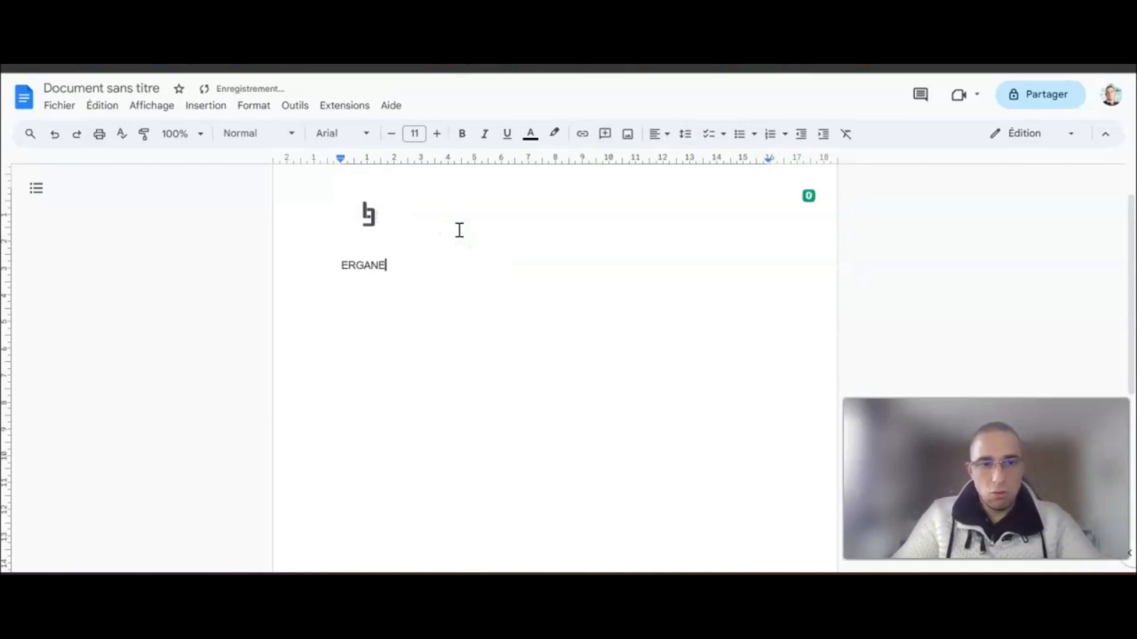
left_click(346, 261)
double_click(347, 261)
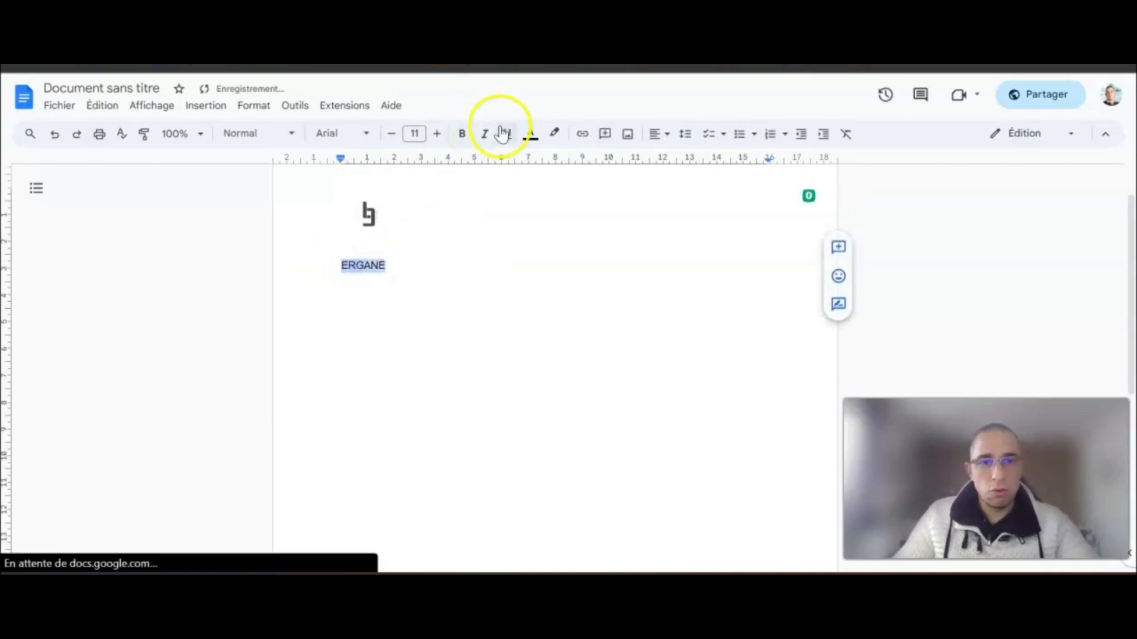
left_click(462, 134)
- Add the company's street address on the next line in regular, non-bold text
left_click(415, 256)
key("Return")
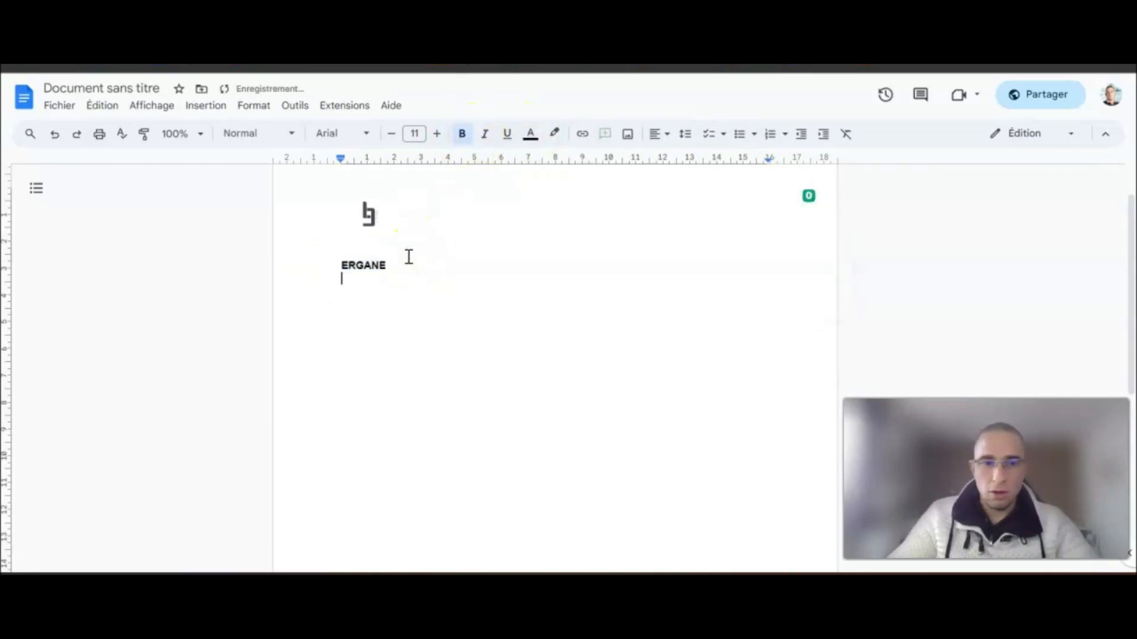
type("27 R")
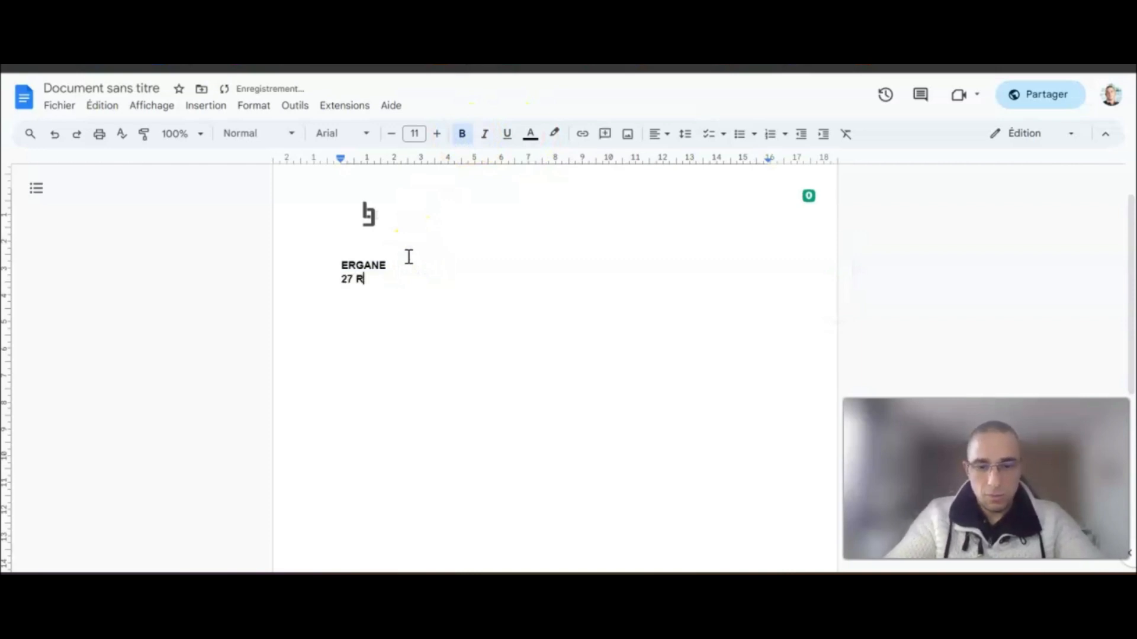
type("ue Mxxx xxxxx")
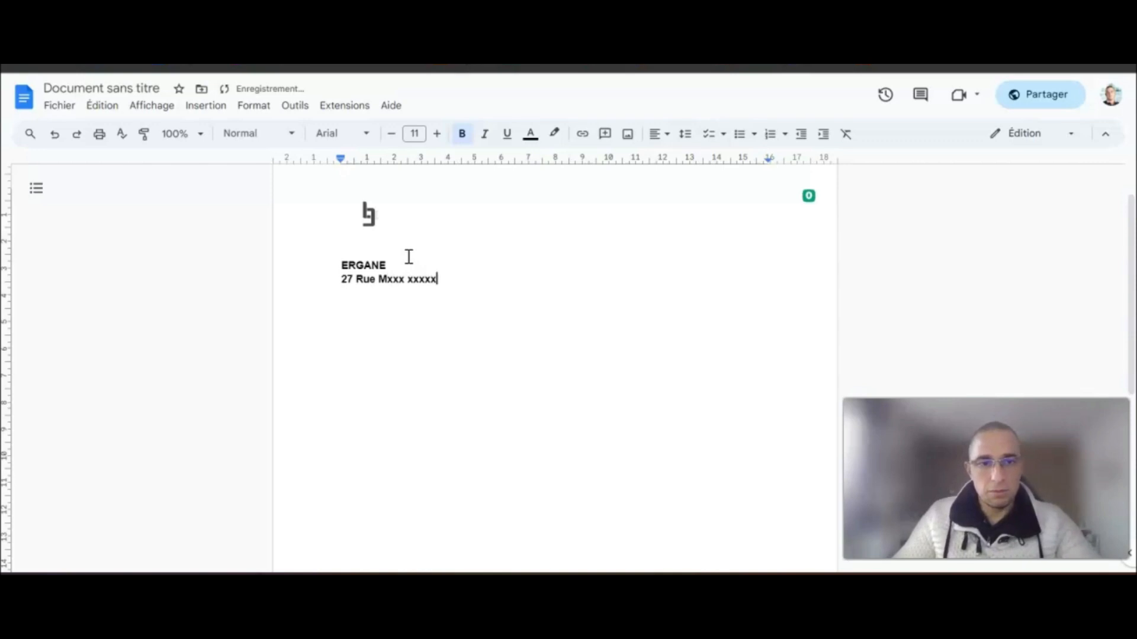
left_click_drag(457, 279, 338, 282)
left_click(462, 134)
left_click(447, 271)
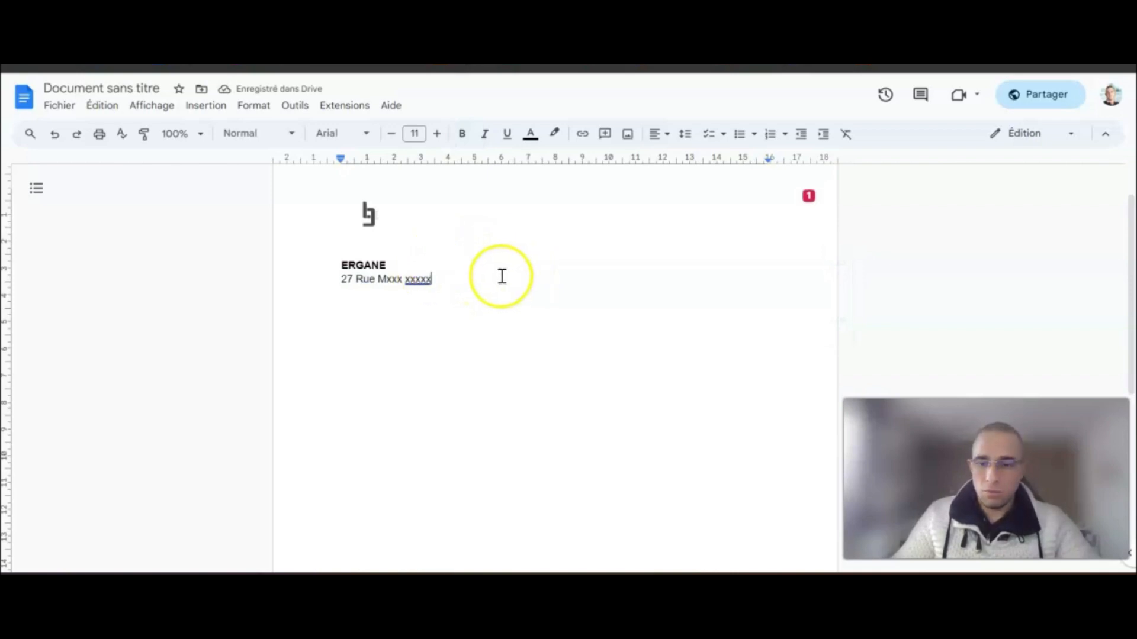
left_click(474, 263)
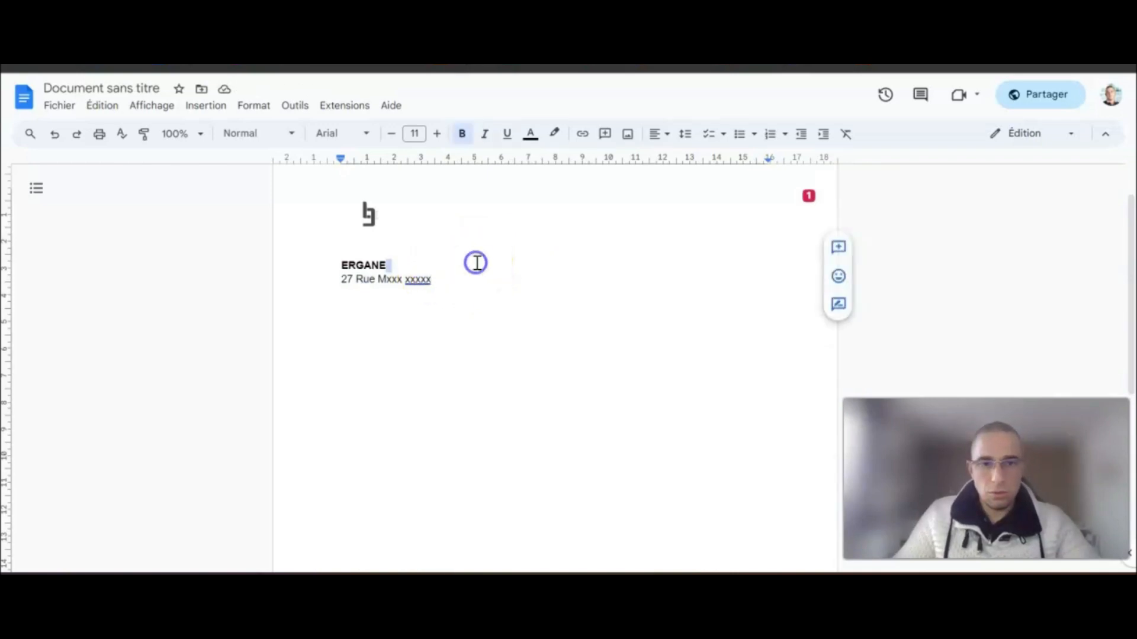
key("Tab")
key("Tab")
key("Tab")
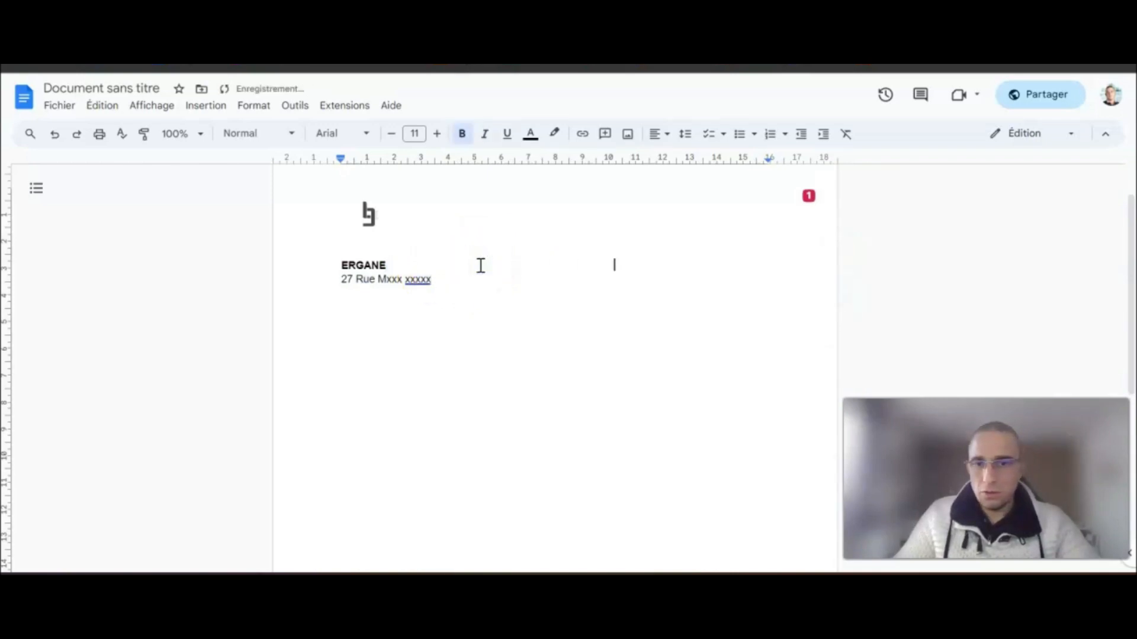
- Type 'Mr/Mme {{Nom du client' beside ERGANE and remove its bold
type("Mr/Mm")
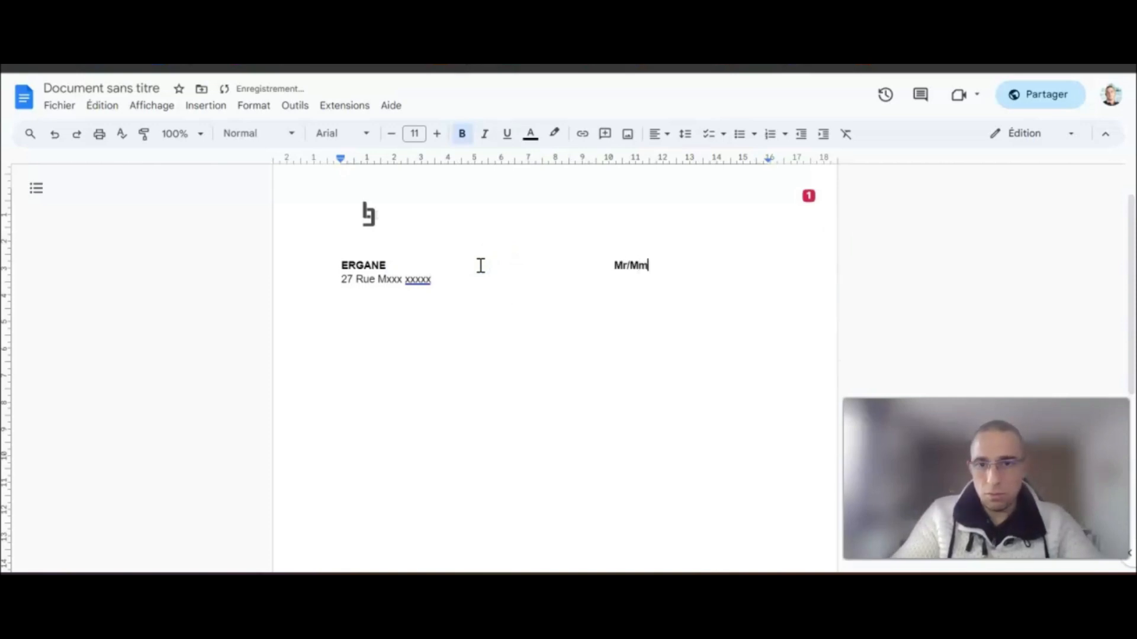
type("e {")
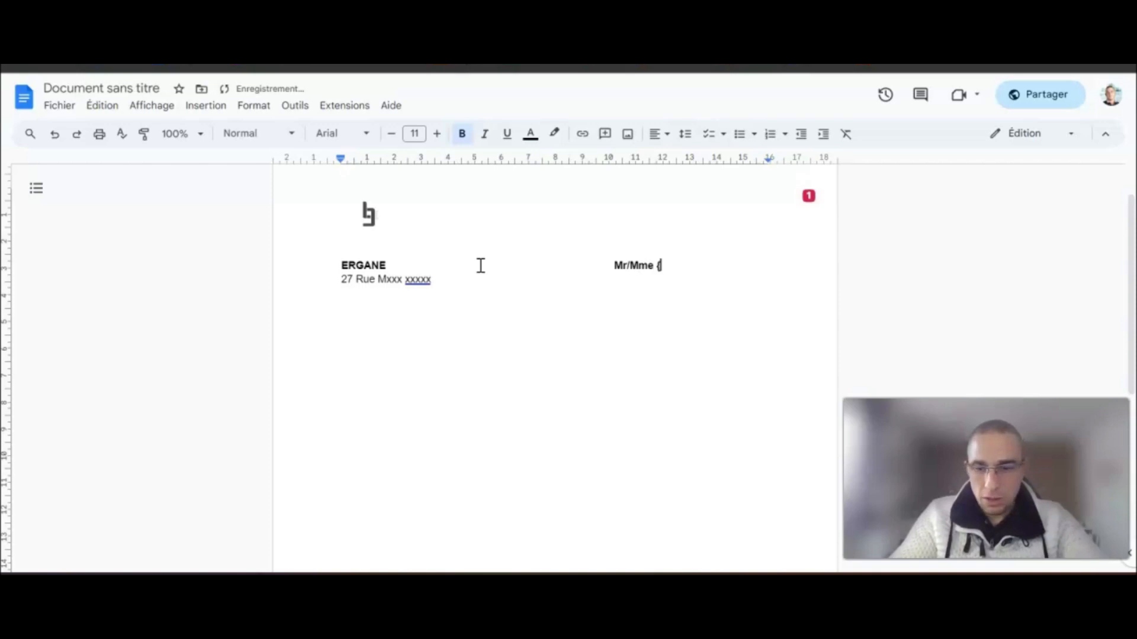
type("{Nom")
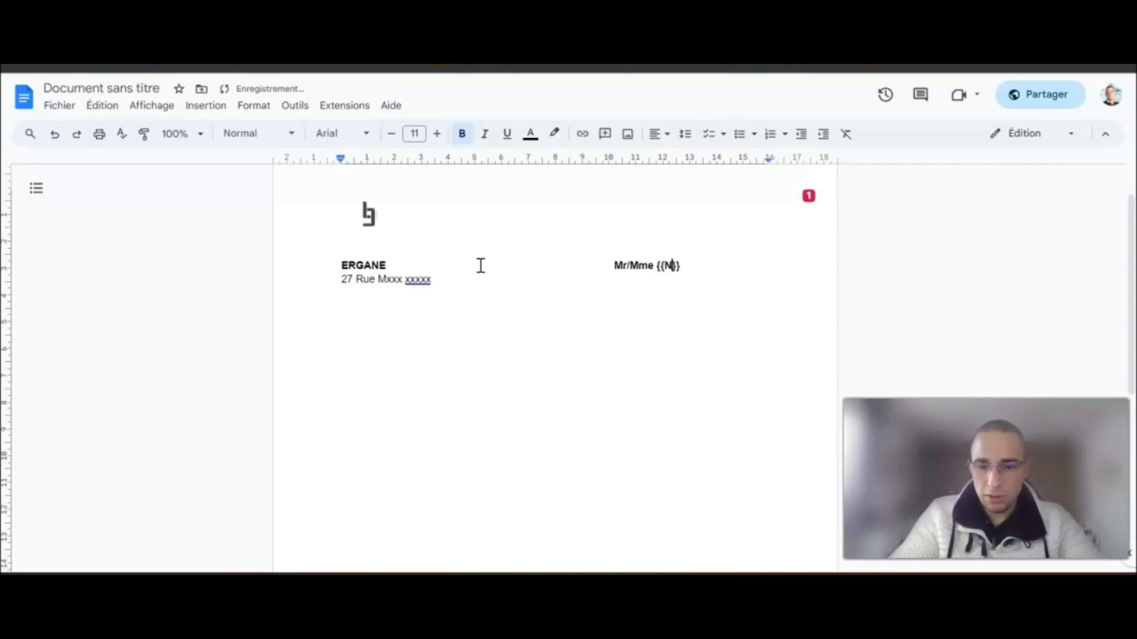
type(" du client")
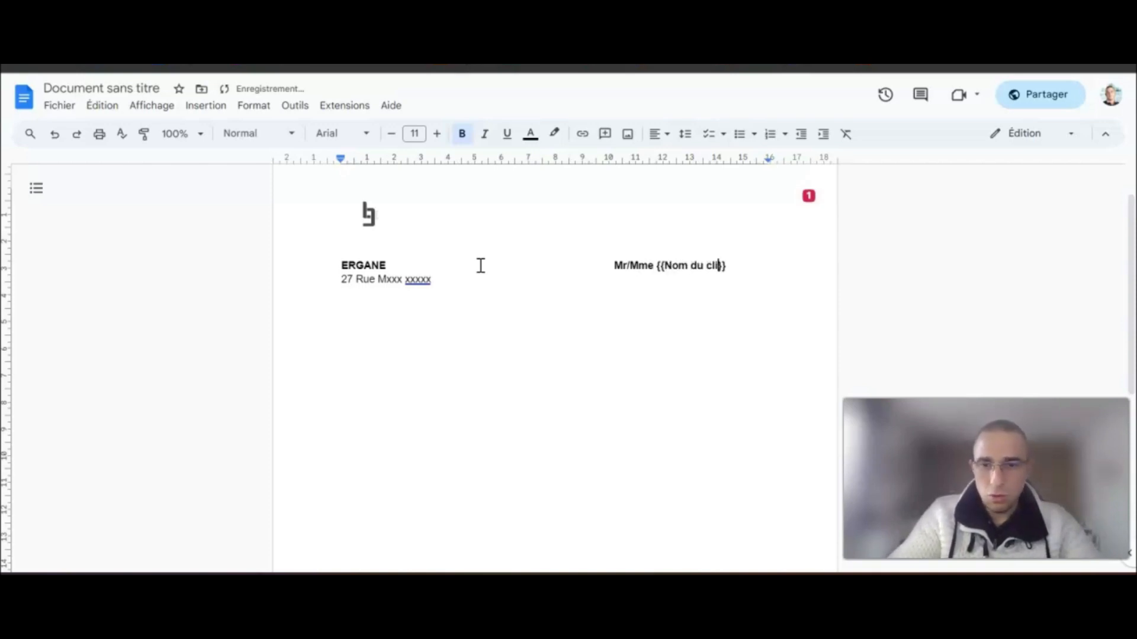
left_click_drag(741, 265, 613, 263)
left_click(462, 134)
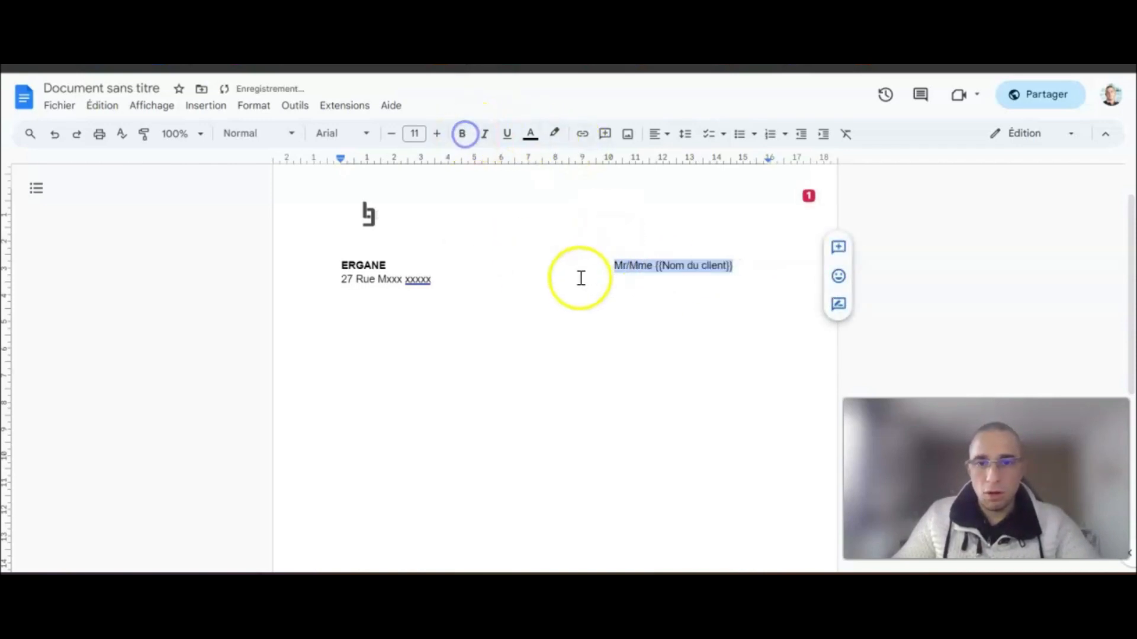
- Add the {{Adresse du client}} placeholder in the client column below the name
left_click(579, 276)
key("Tab")
key("Tab")
key("Tab")
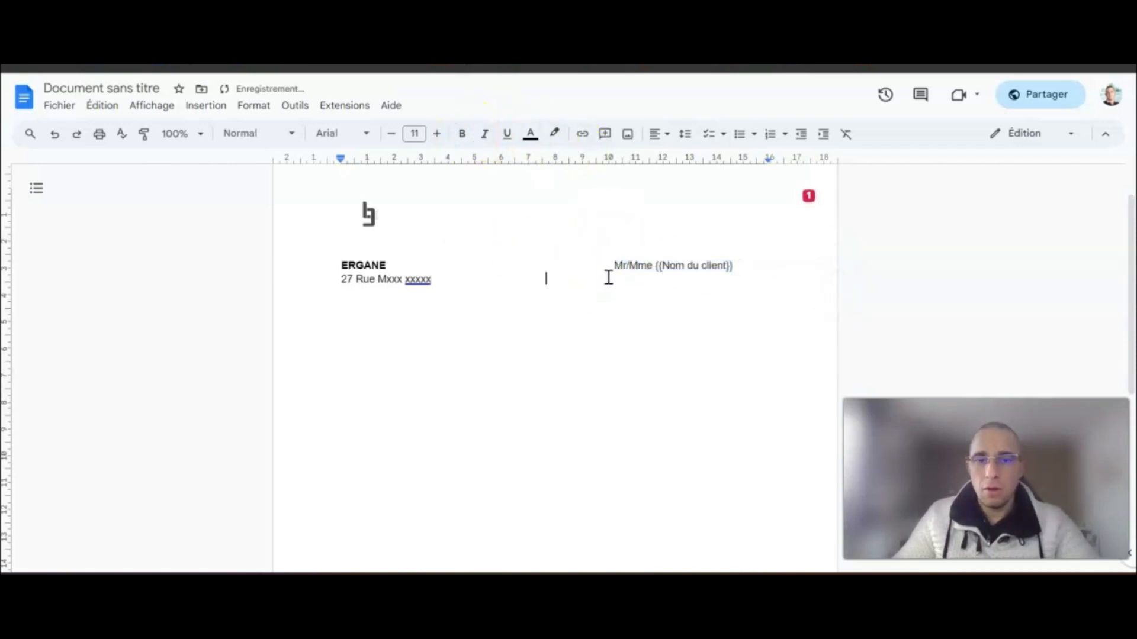
type("Adr")
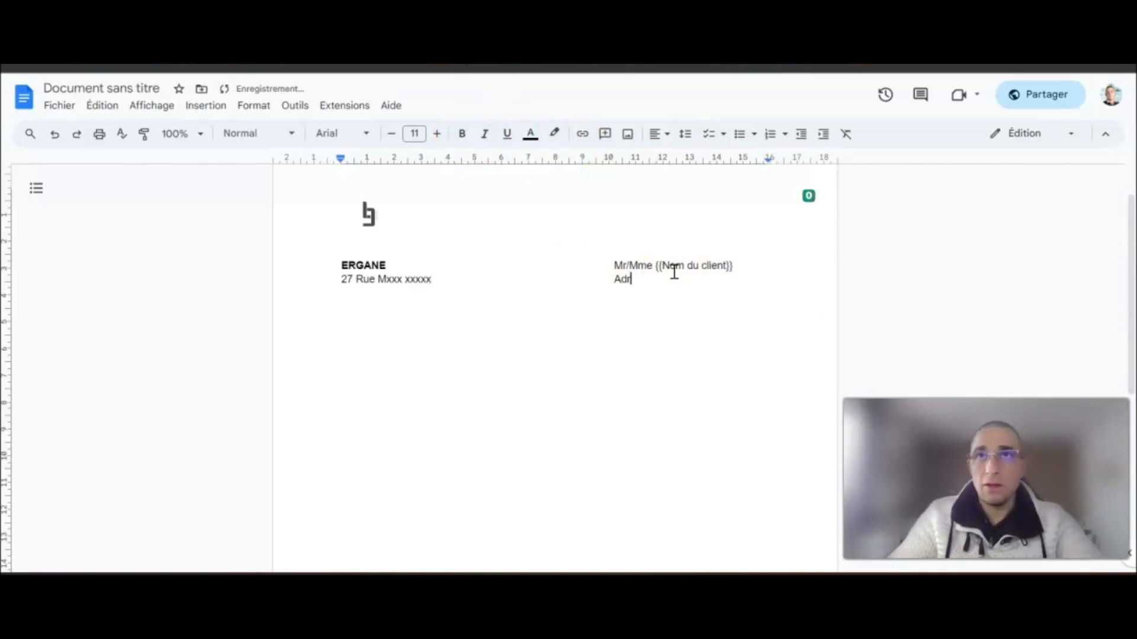
type("esse du client")
left_click(616, 281)
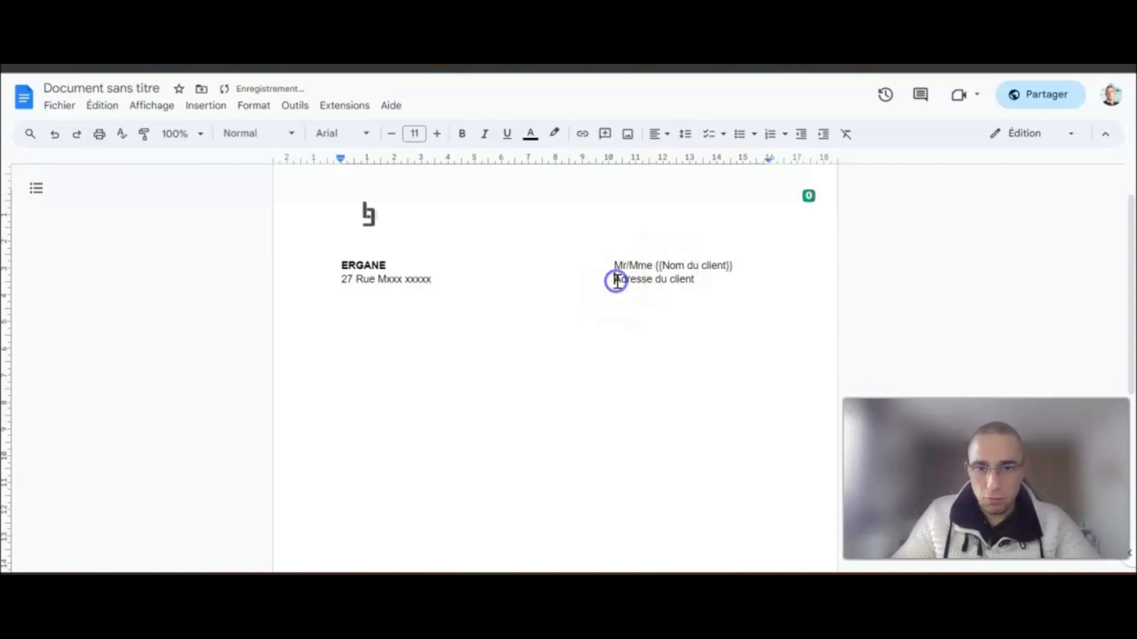
type("{{")
left_click(725, 279)
type("}}")
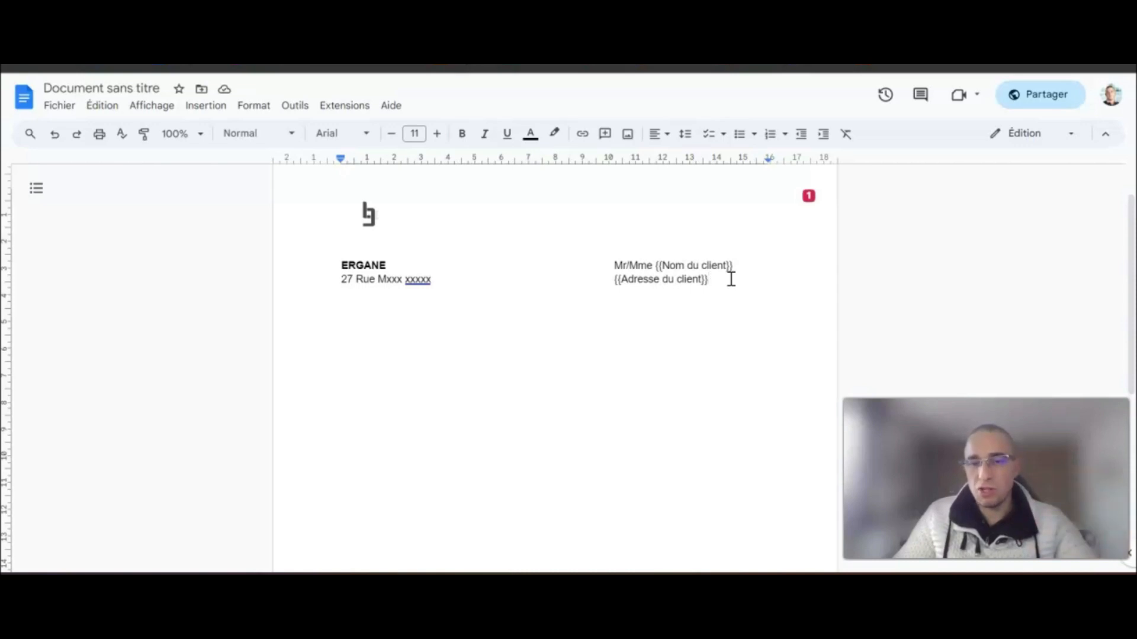
left_click_drag(722, 280, 614, 279)
left_click(699, 278)
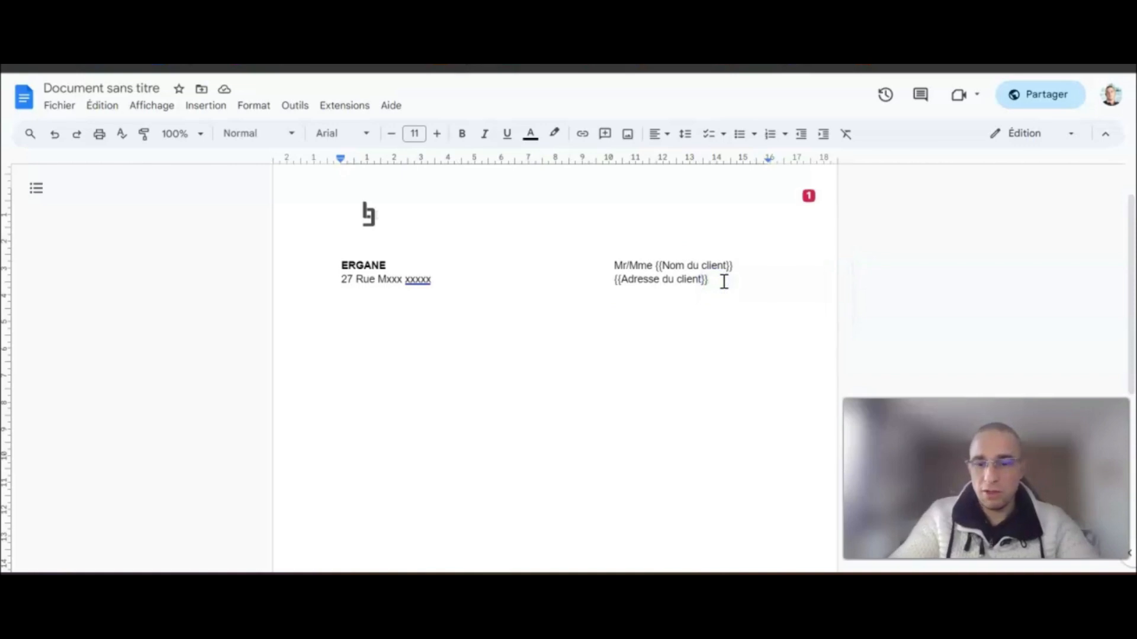
- Add the company's postcode line with a {{CP client placeholder beside it, then the contact e-mail
key("Return")
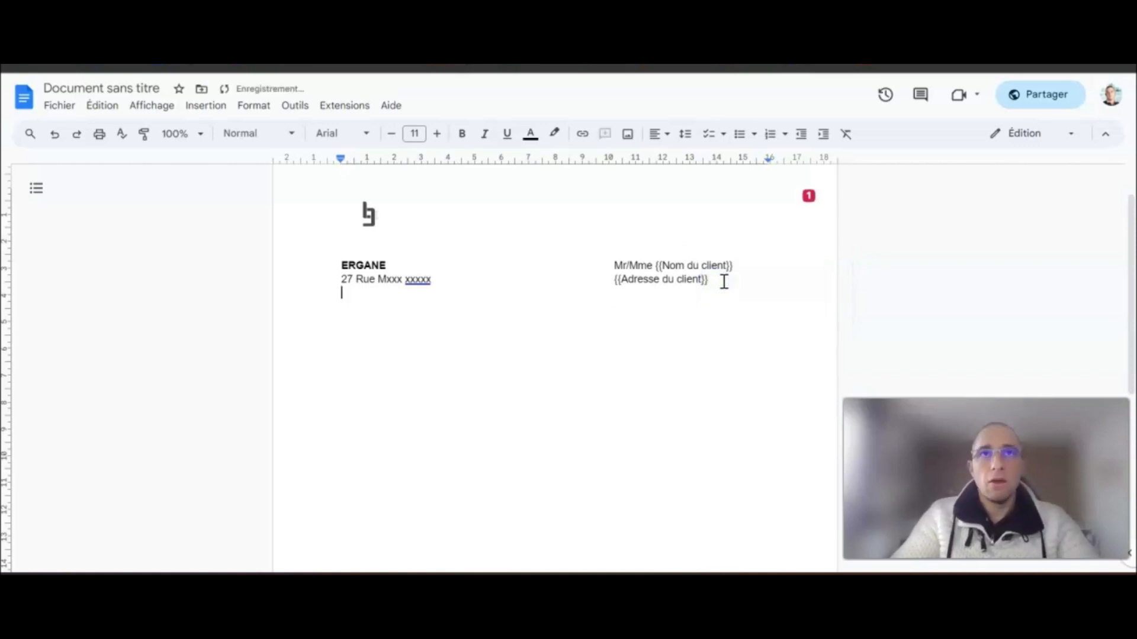
type("78xxx - Les Cxxxx")
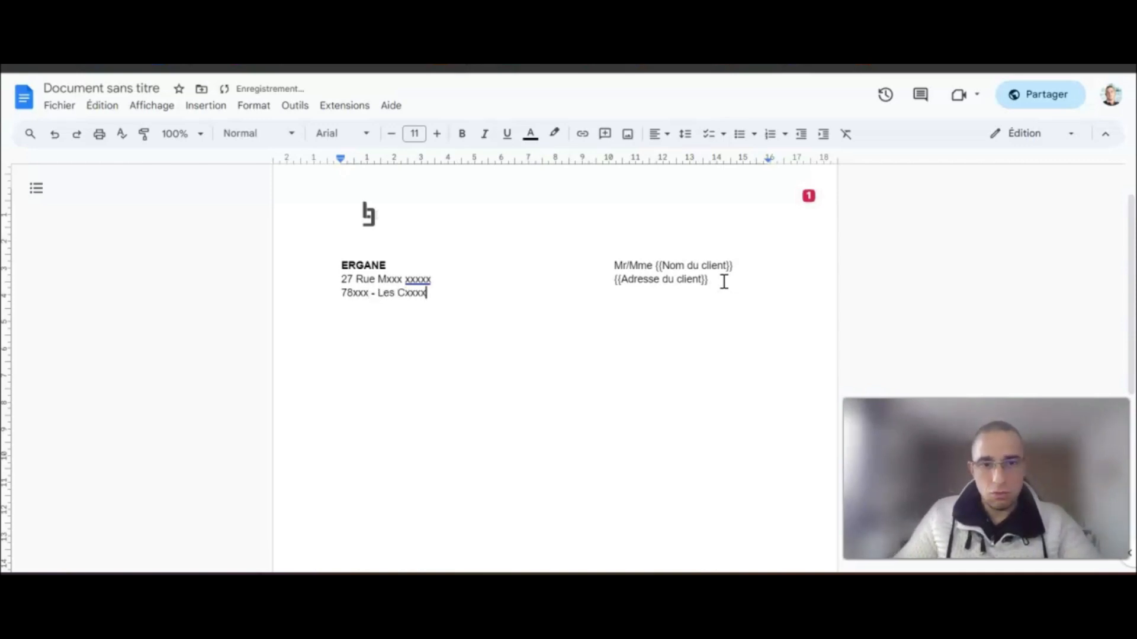
left_click(470, 295)
key("Tab")
key("Tab")
key("Tab")
key("Tab")
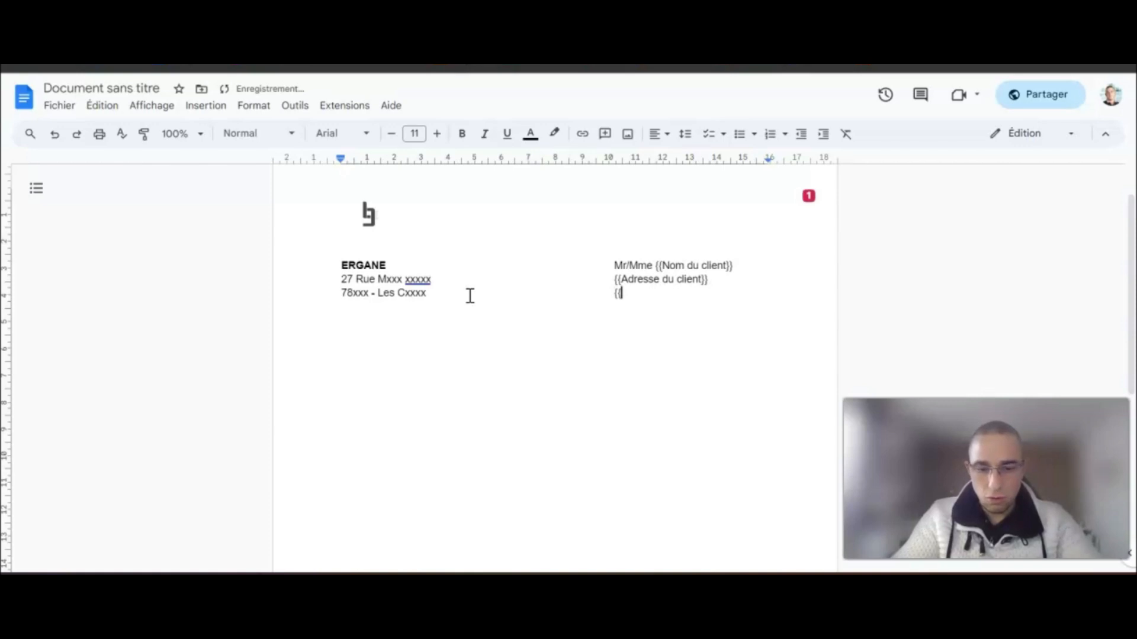
type("{{CP client}} - {{Ville client")
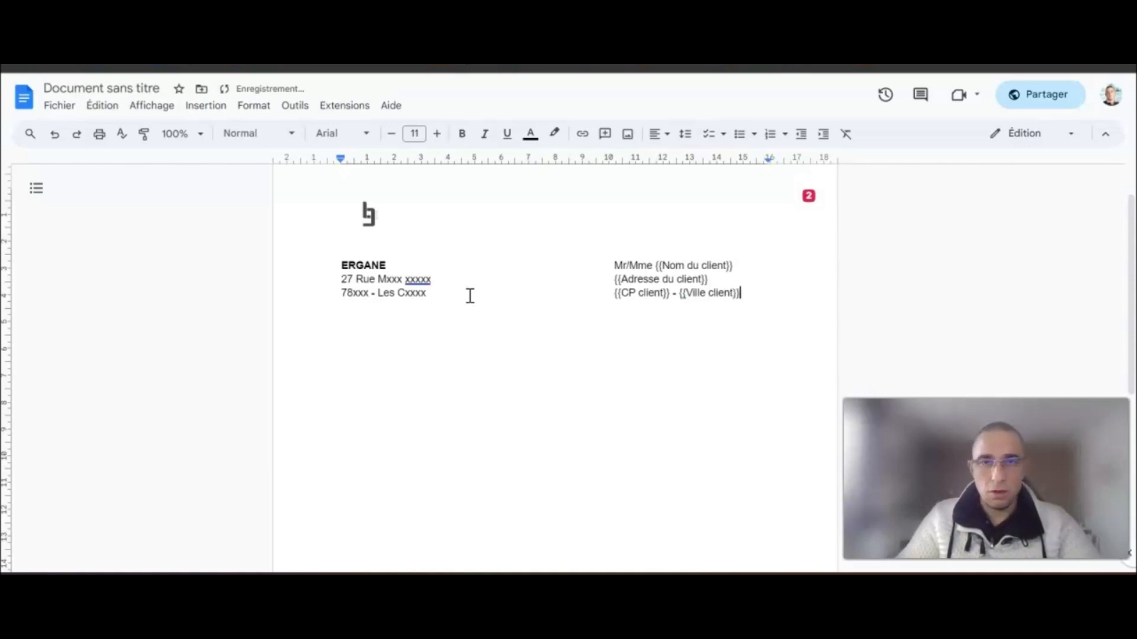
key("Down")
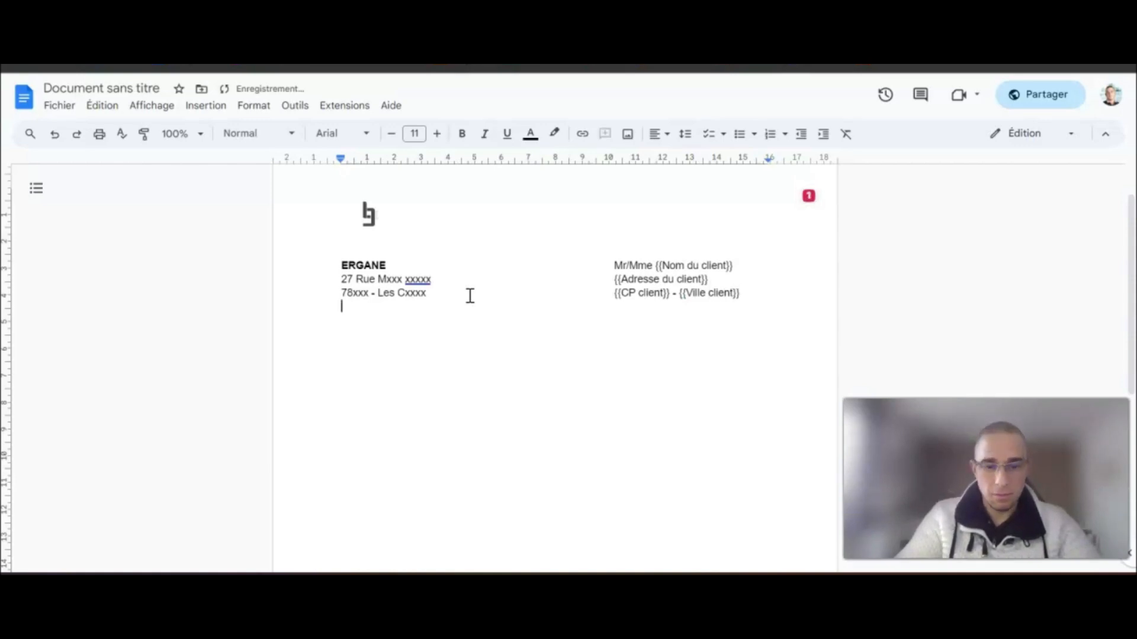
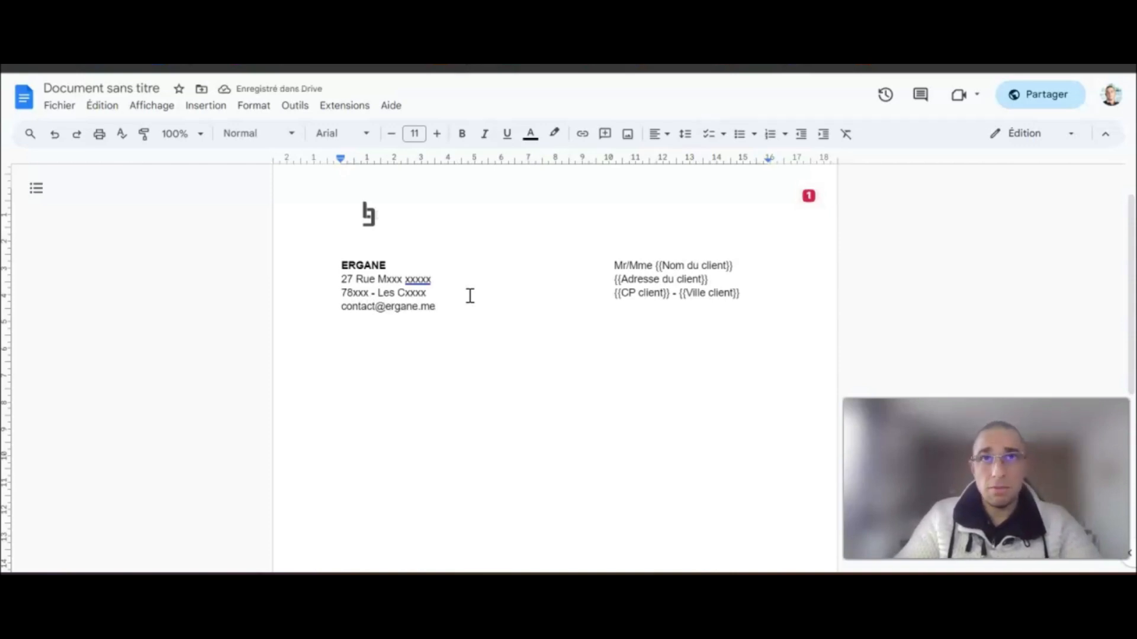
- Turn the contact e-mail and the company website into links on separate lines
key("Return")
type("htt")
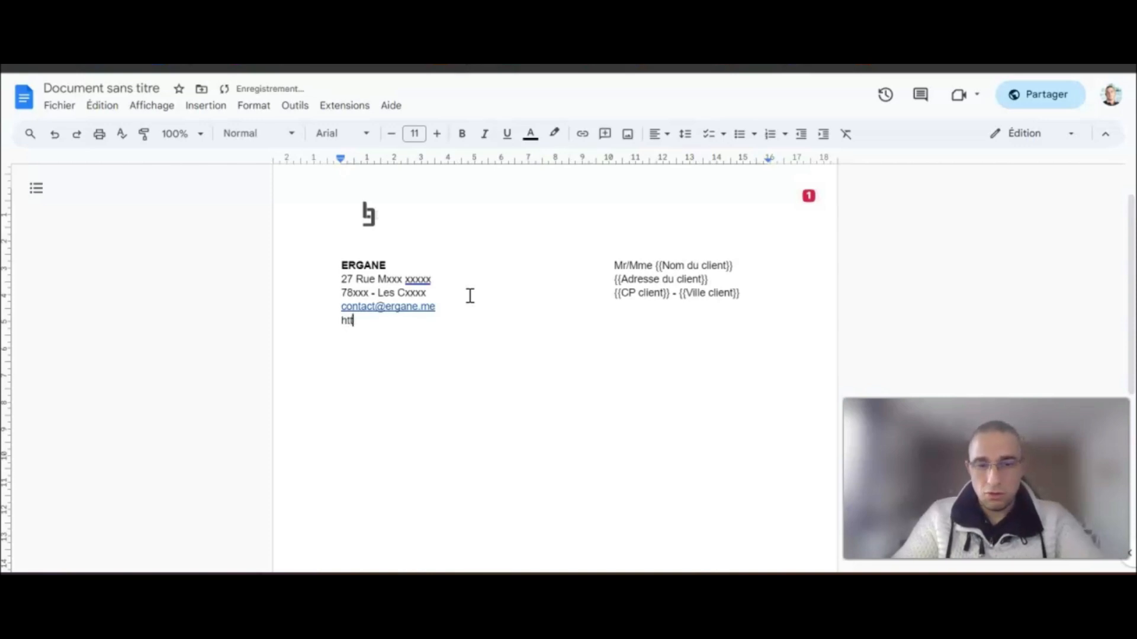
type("ps://ergane.me")
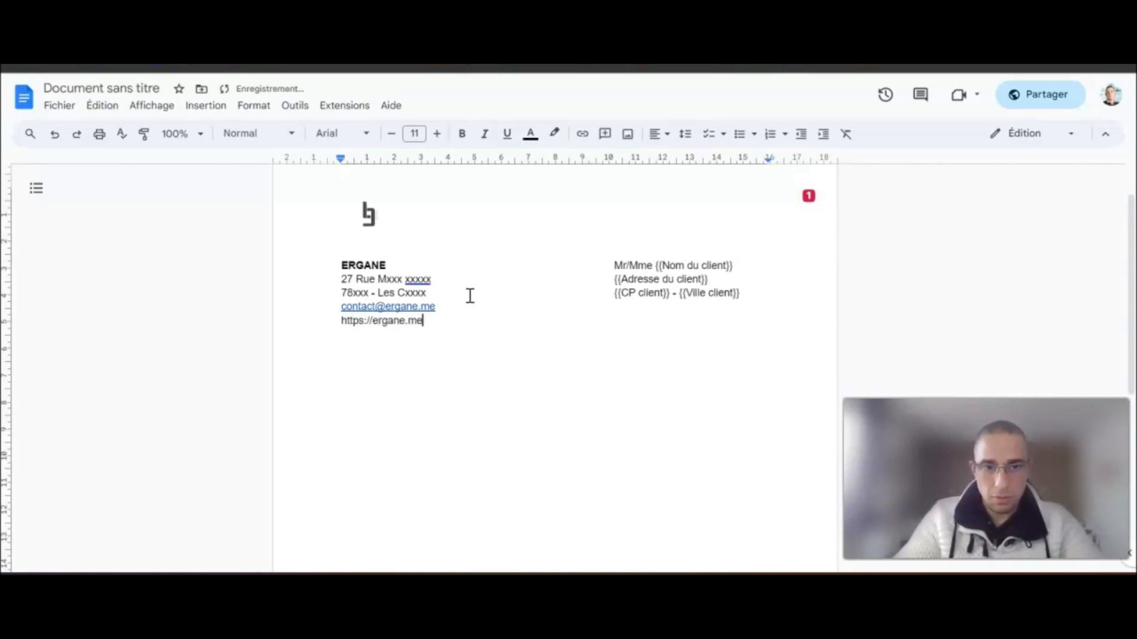
key("Return")
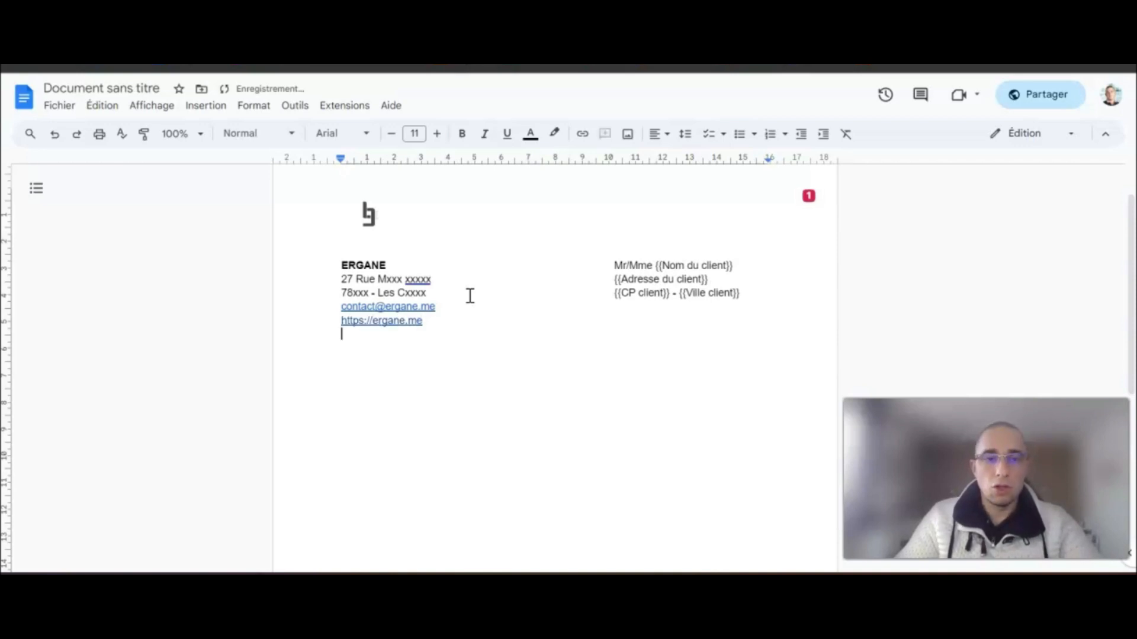
left_click(430, 251)
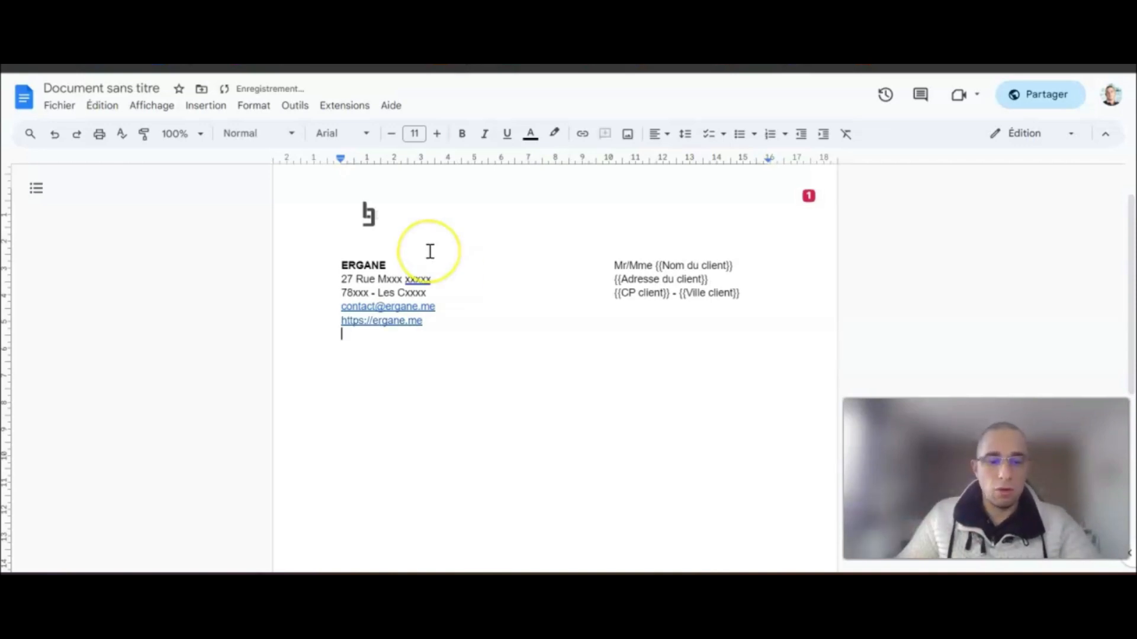
- Add SIRET and CODE NAF XX lines, then type 'FACTURE N° 2023-0' below them
type("SIRET")
key("Return")
type("CODE NAF ")
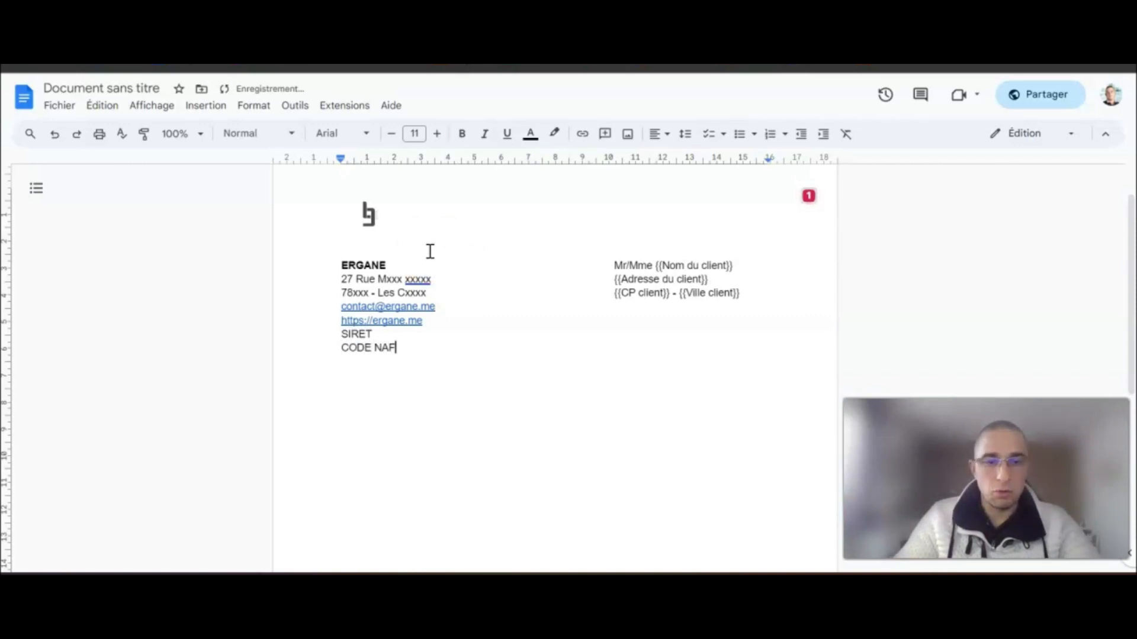
type("XXXX")
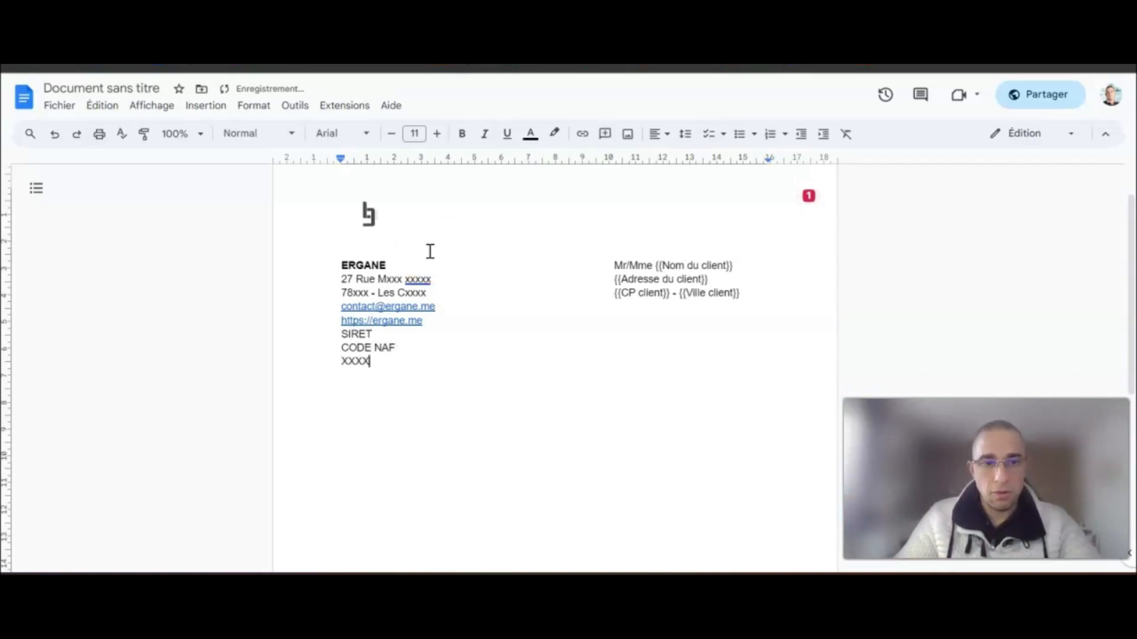
key("Return")
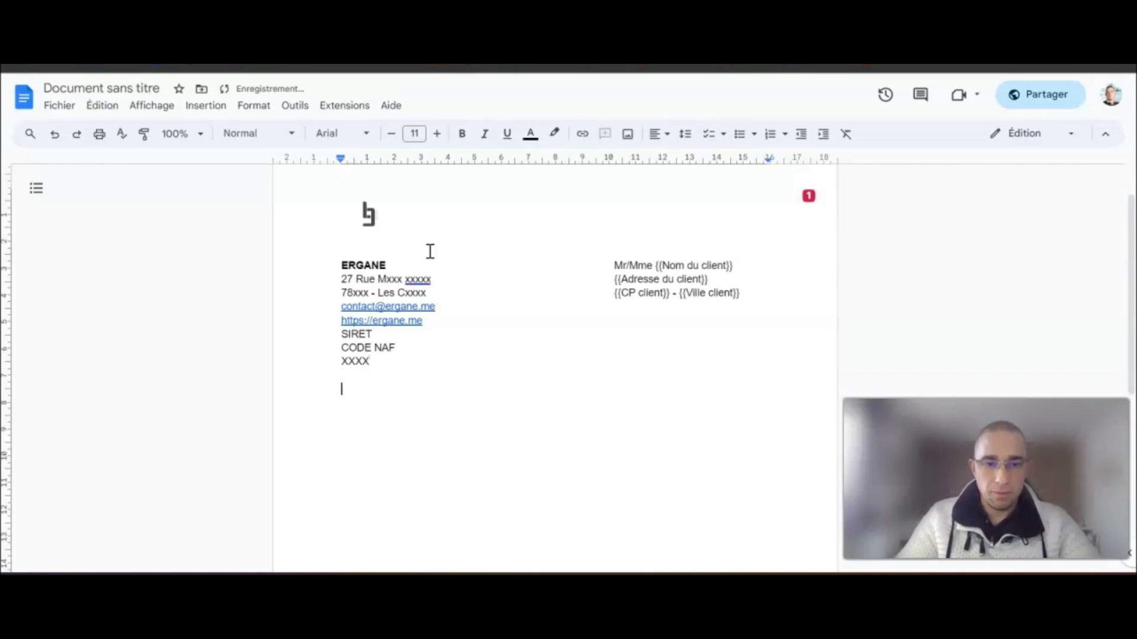
type("FACTURE")
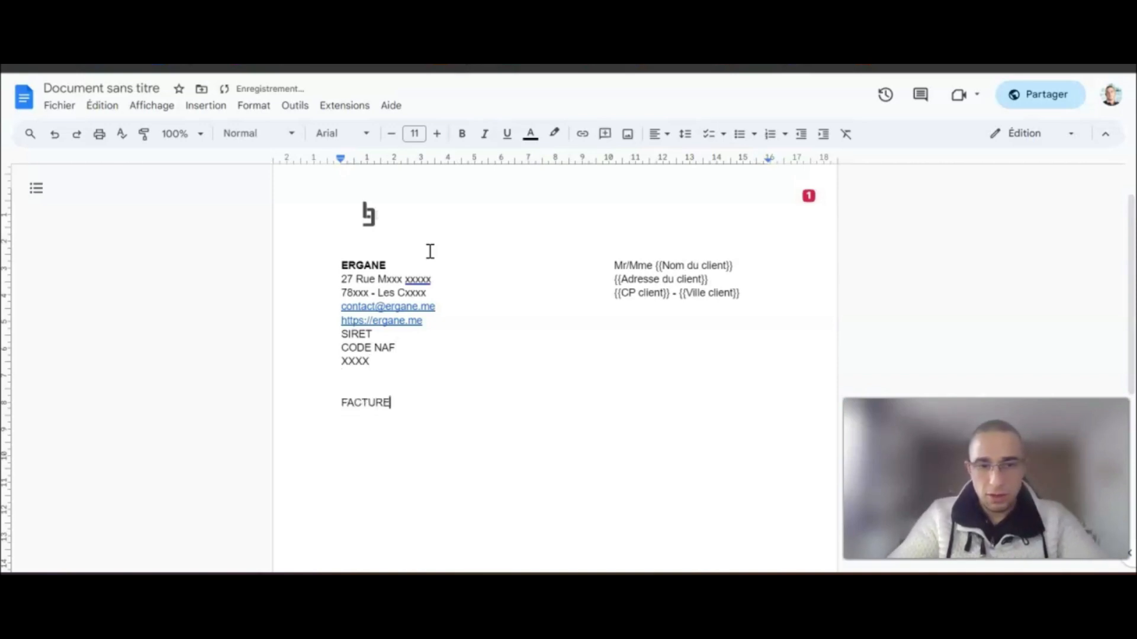
type(" N")
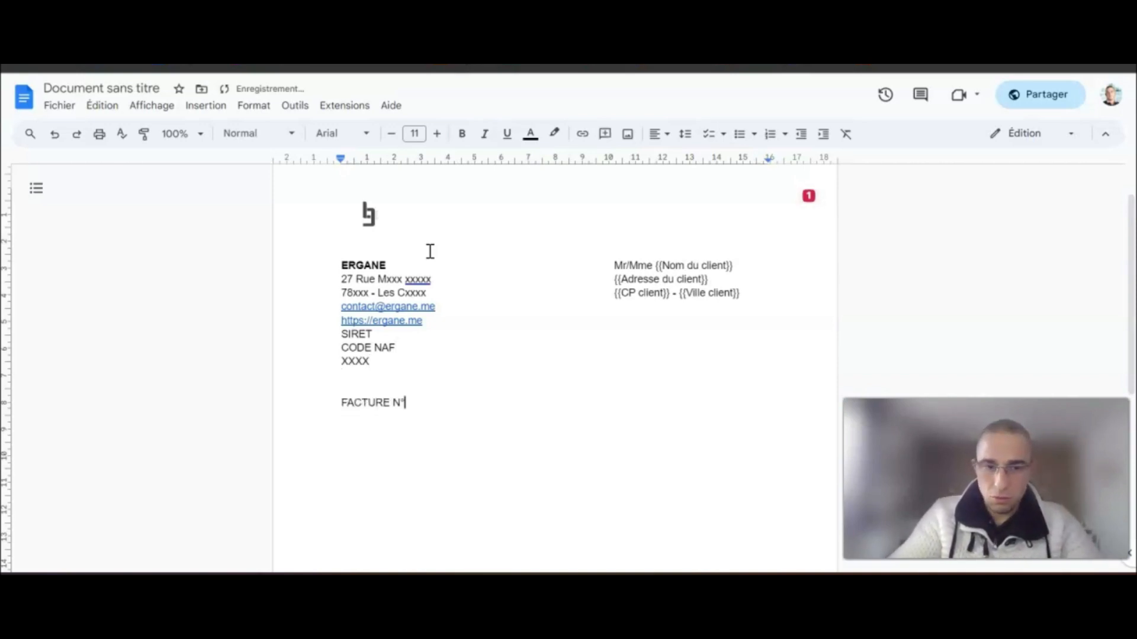
type("° ")
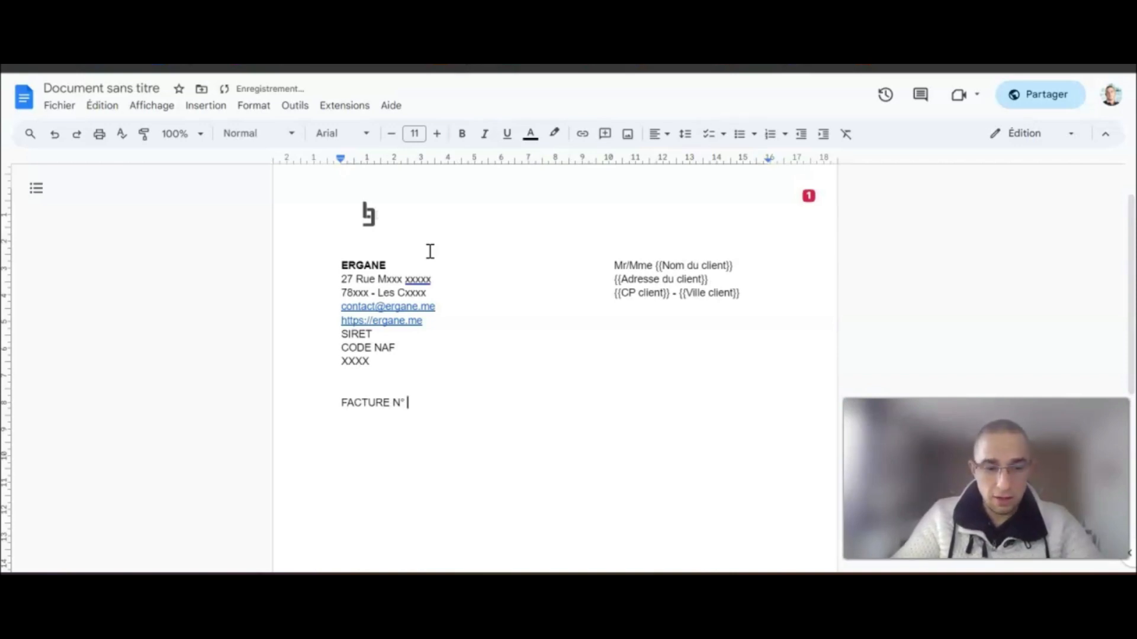
type("2023")
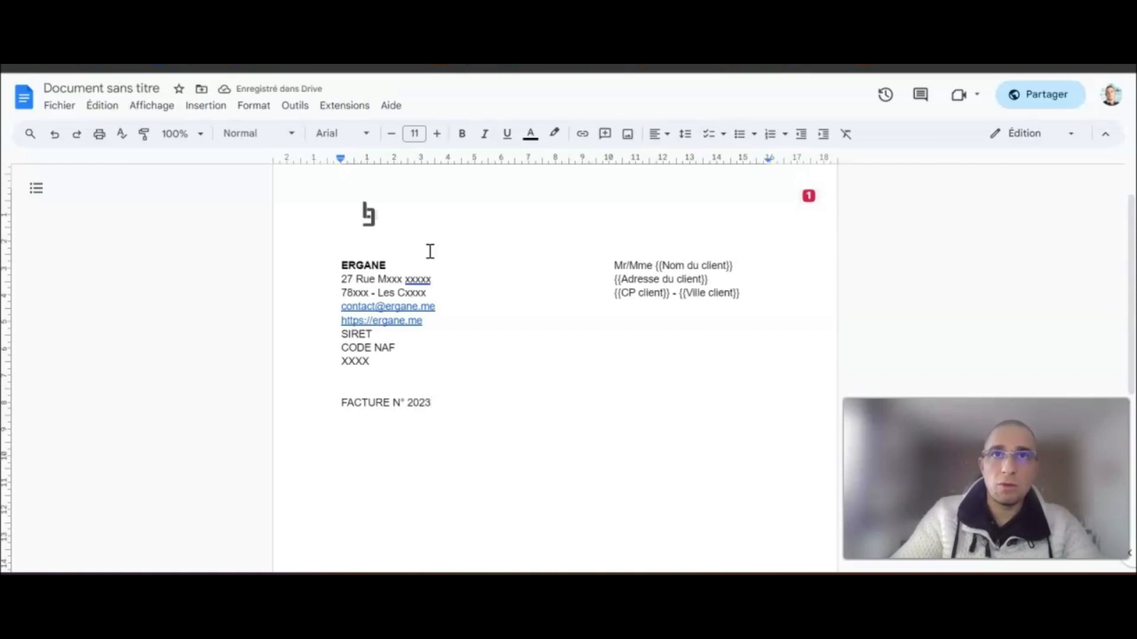
type("-")
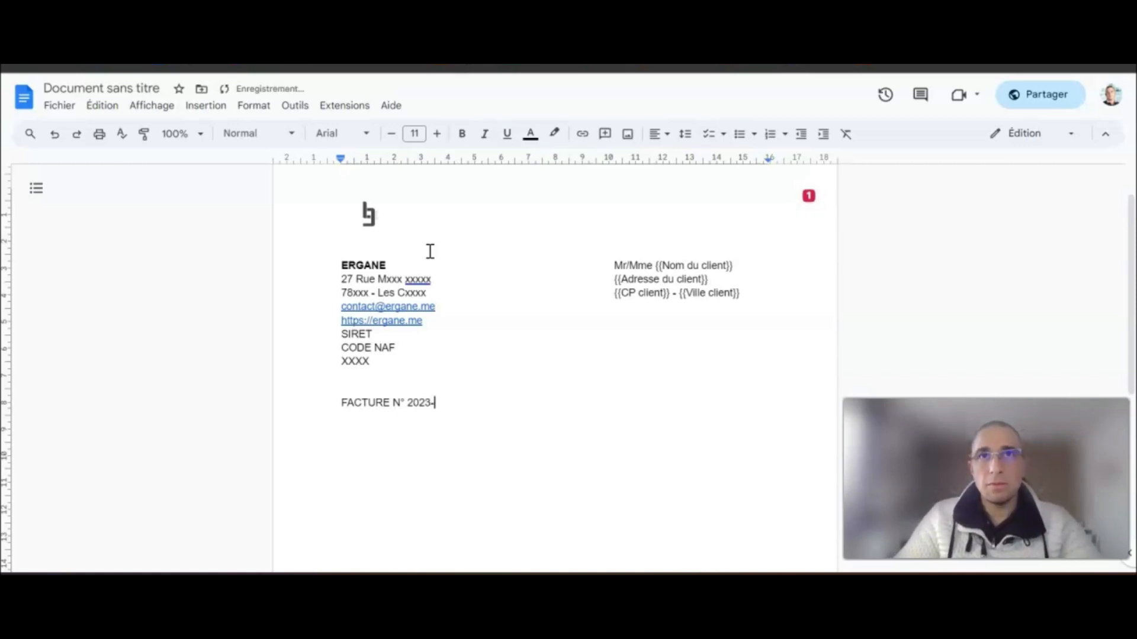
type("00")
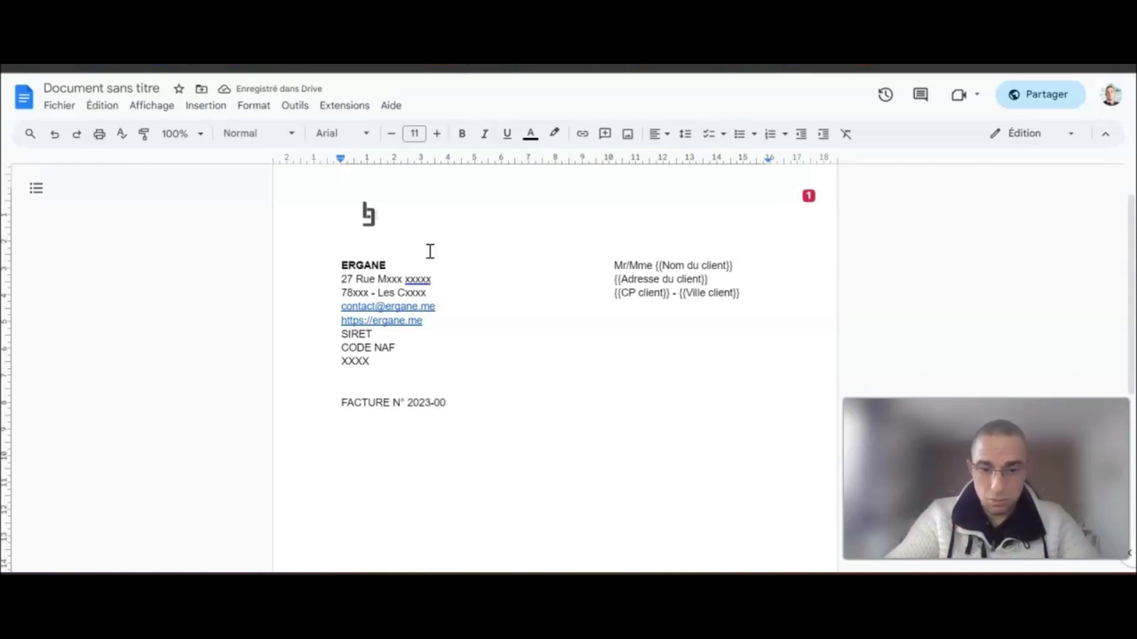
- Complete the invoice line as 'FACTURE N° 2023-00777{{Numero de la facture}}' and start a new line
type("777")
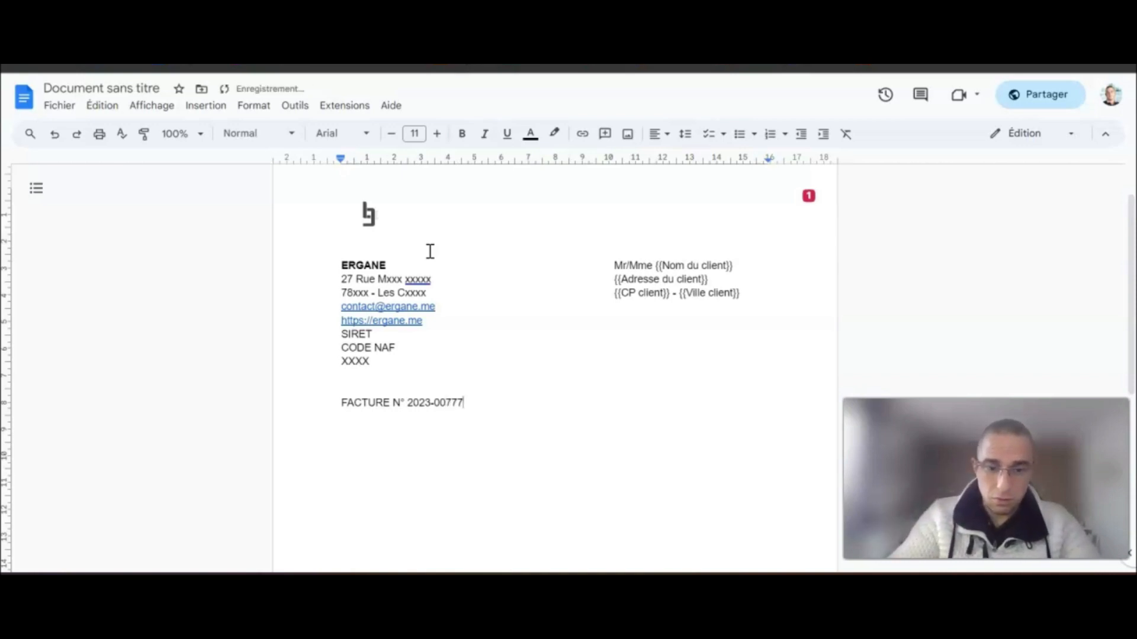
type("{{")
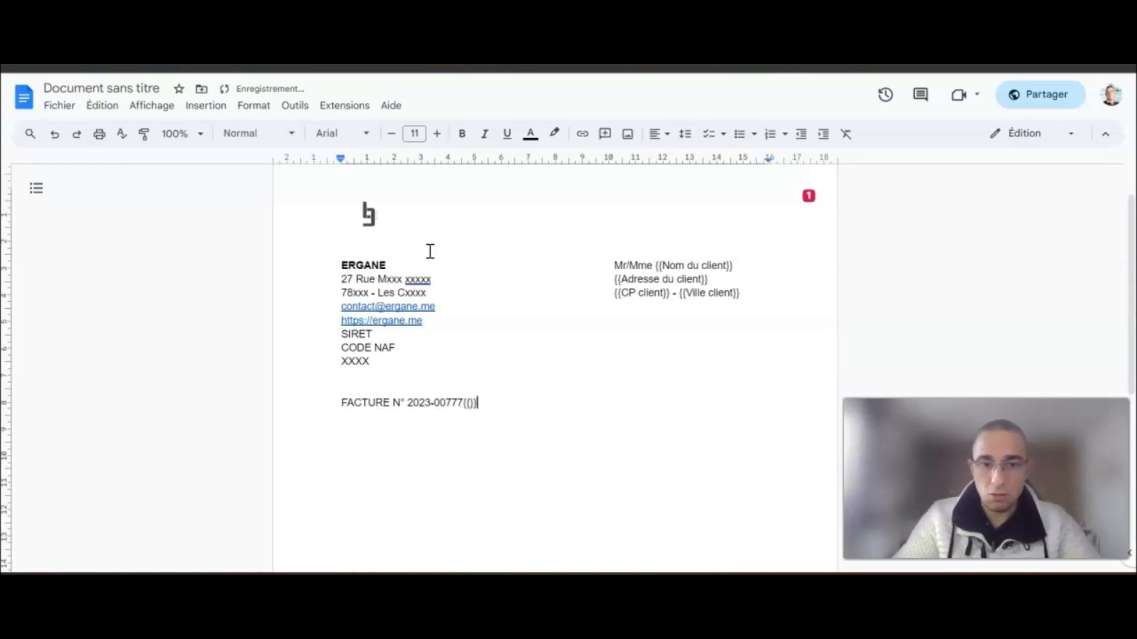
type("Numero d")
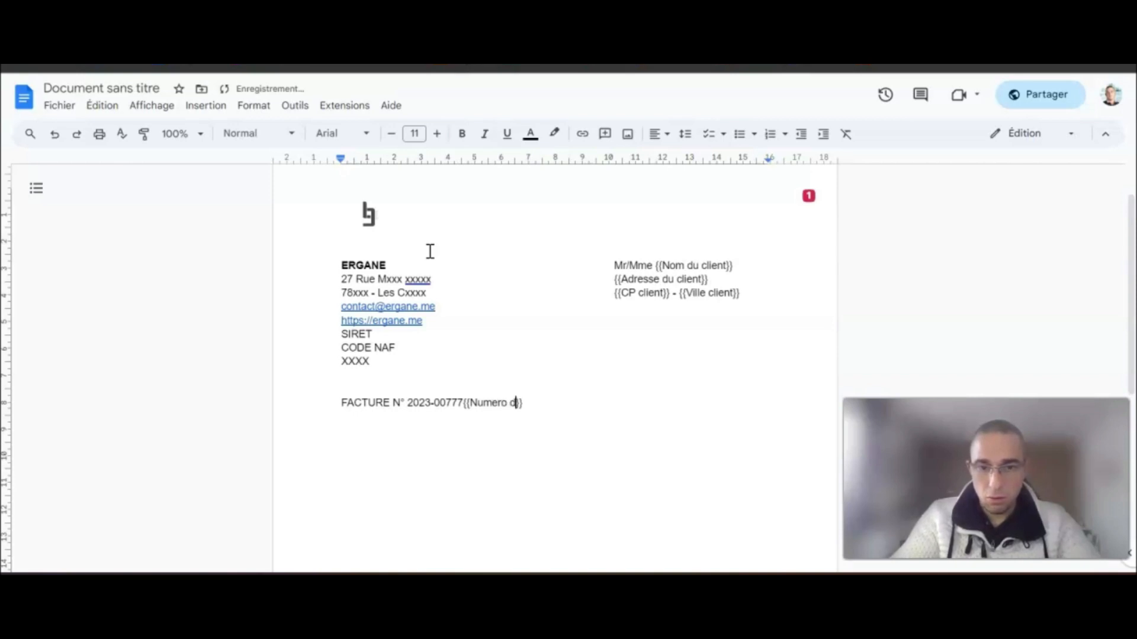
type("e la facture")
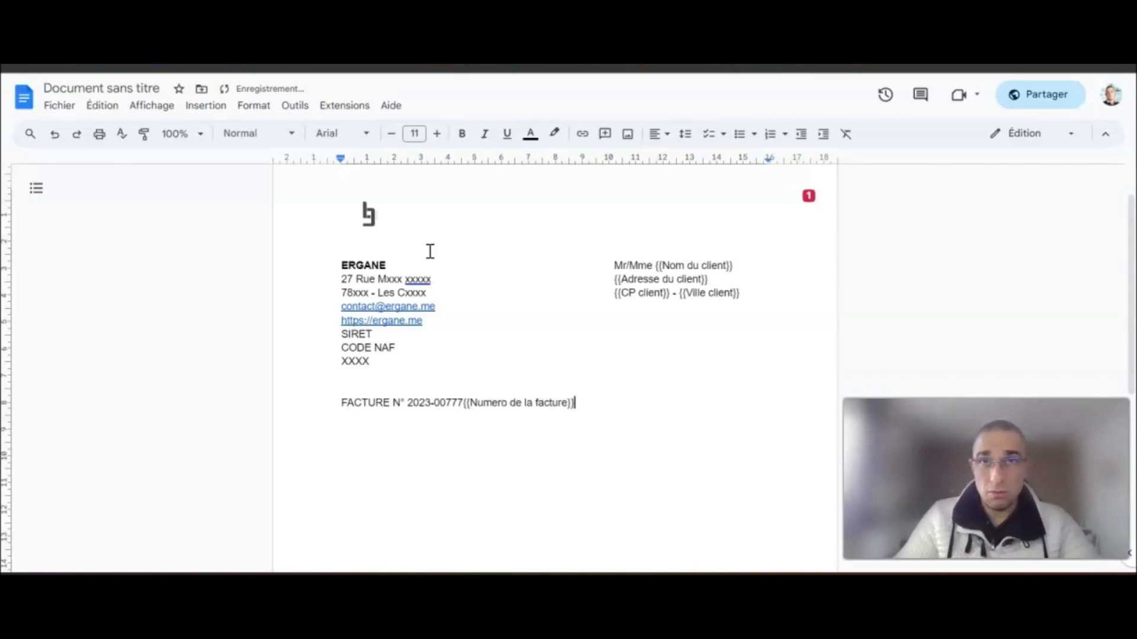
key("Return")
key("Return")
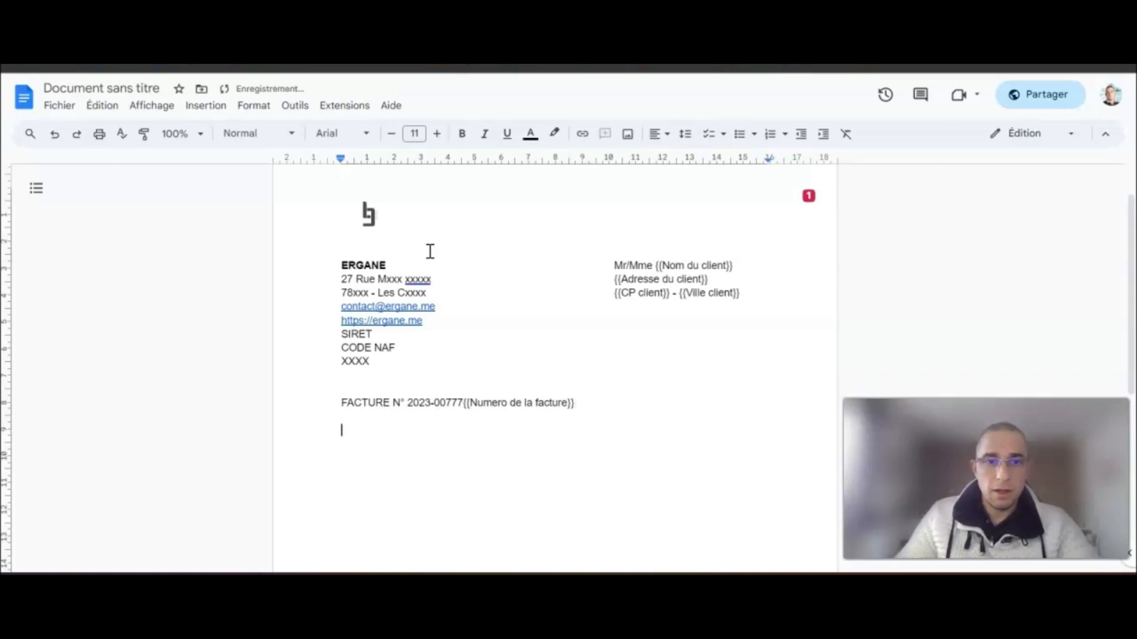
- Insert a 4×2 table and type the Désignation heading in its first cell
left_click(206, 106)
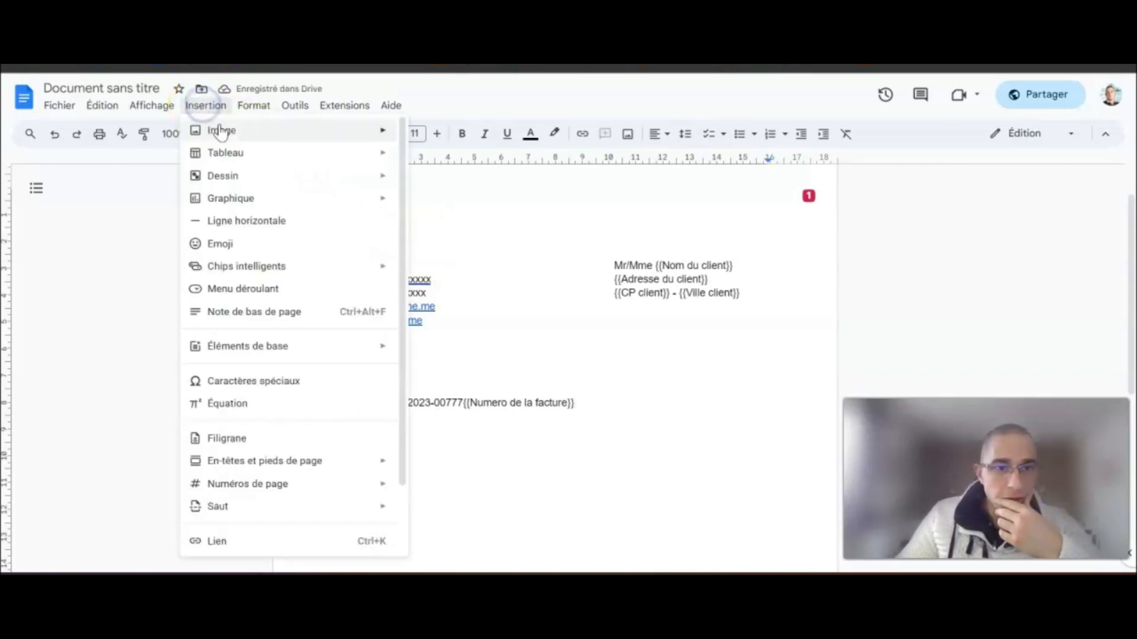
mouse_move(272, 153)
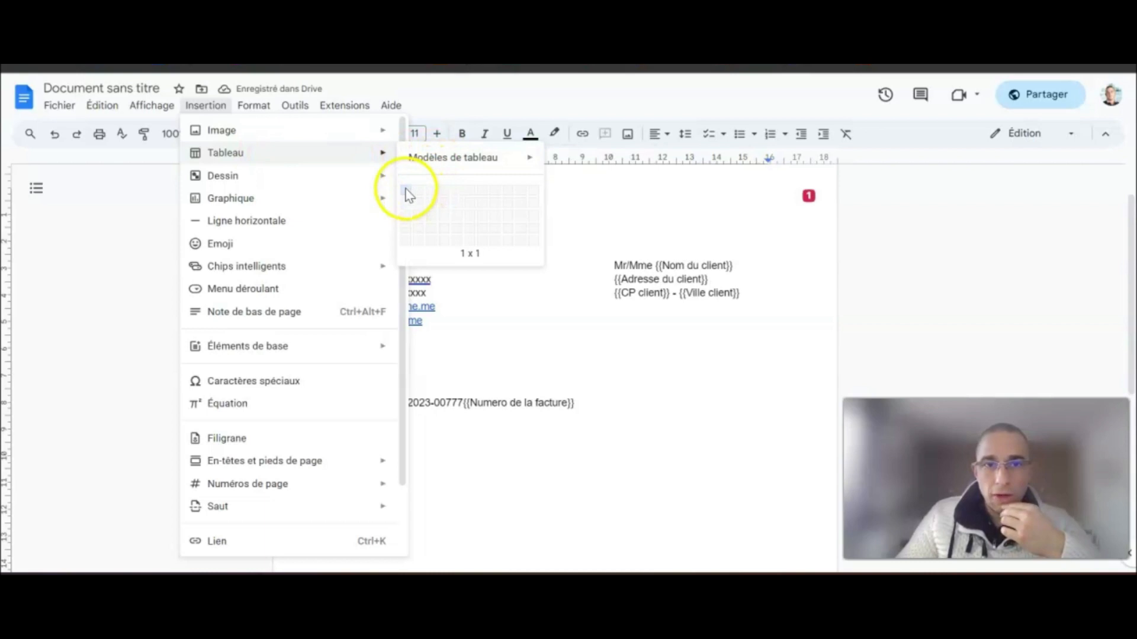
left_click(446, 205)
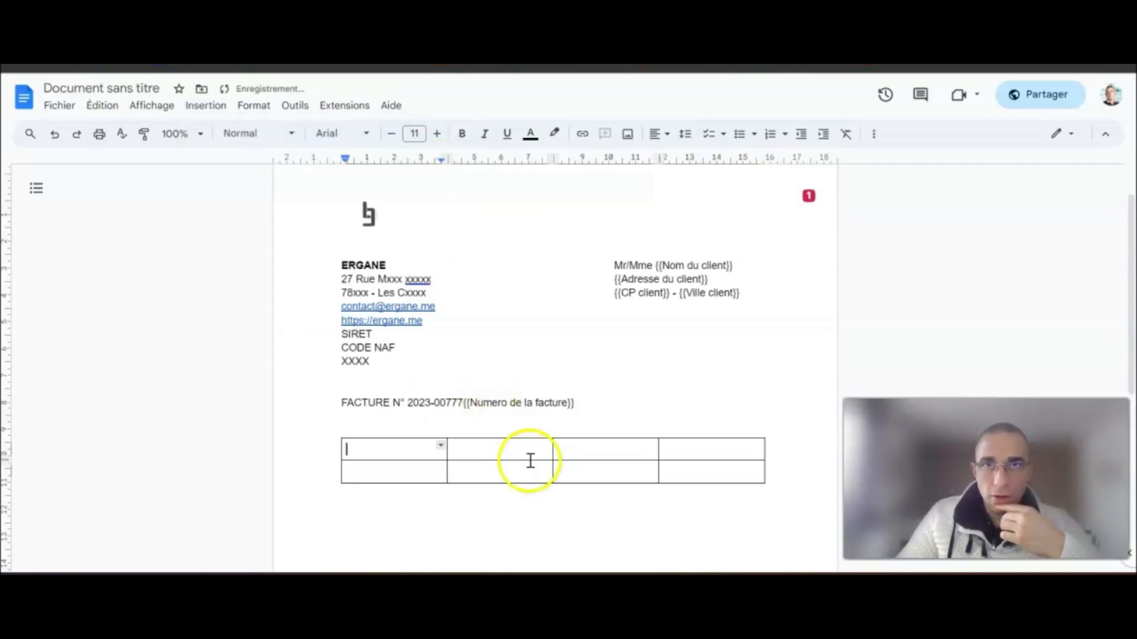
type("Désign")
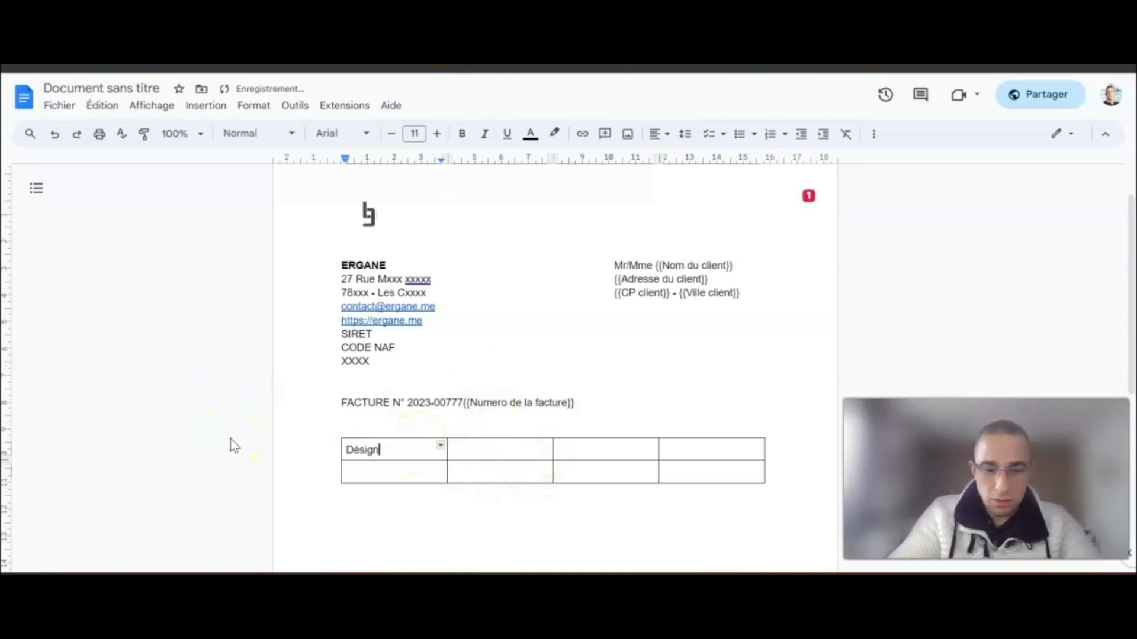
key("BackSpace")
key("BackSpace")
key("BackSpace")
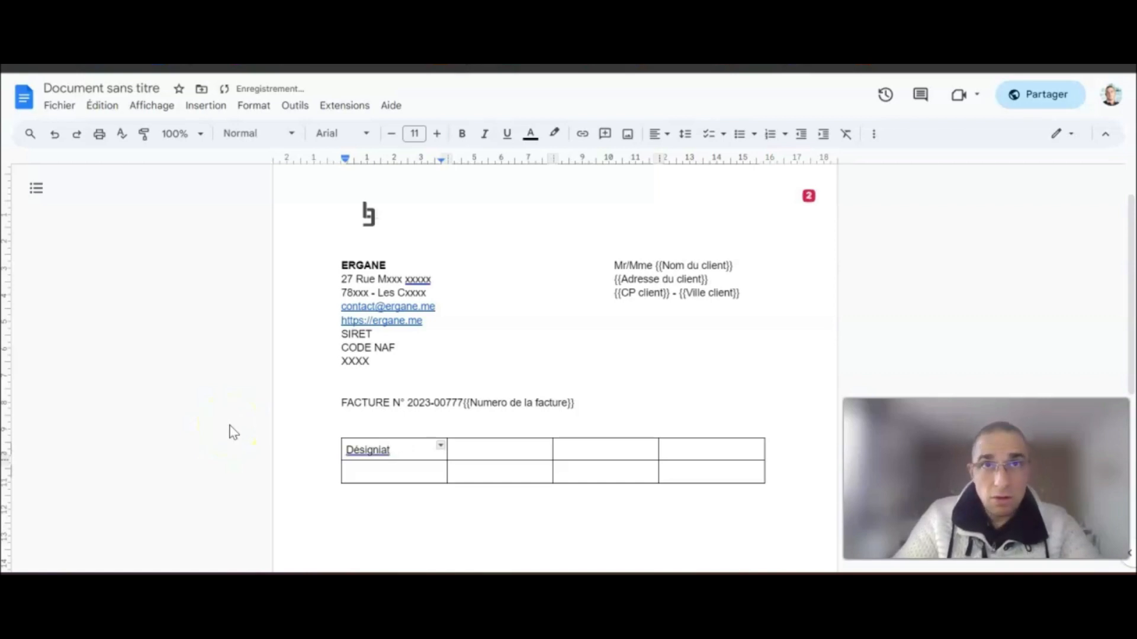
key("BackSpace")
key("BackSpace")
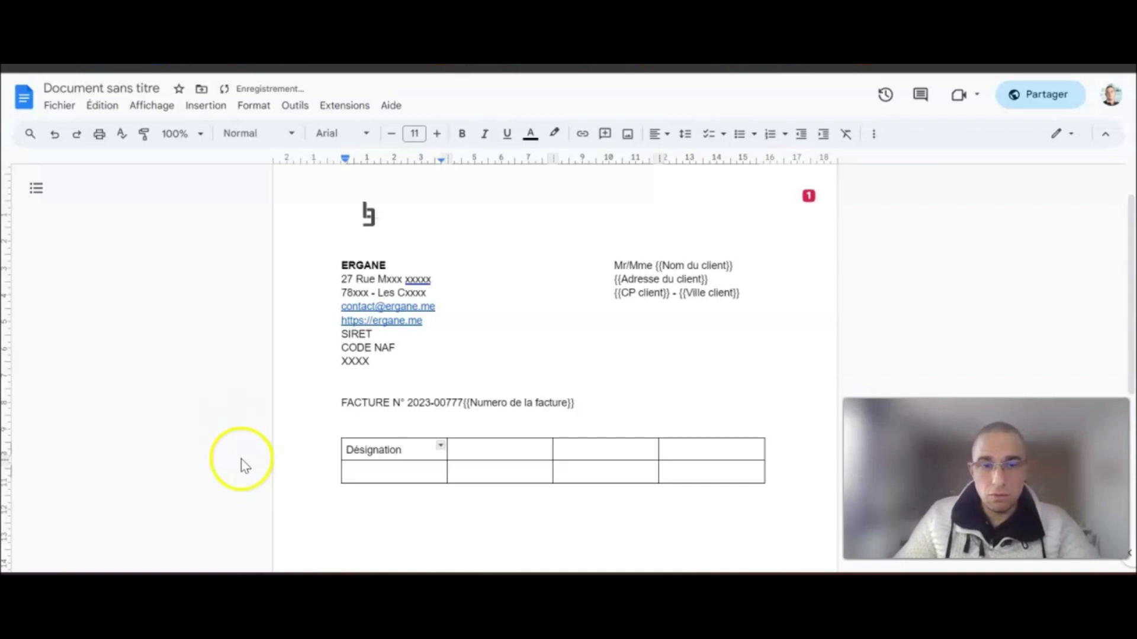
- Put {{Produit}} under Désignation and add the TVA and Montant H.T. headings
left_click(355, 473)
type("{{")
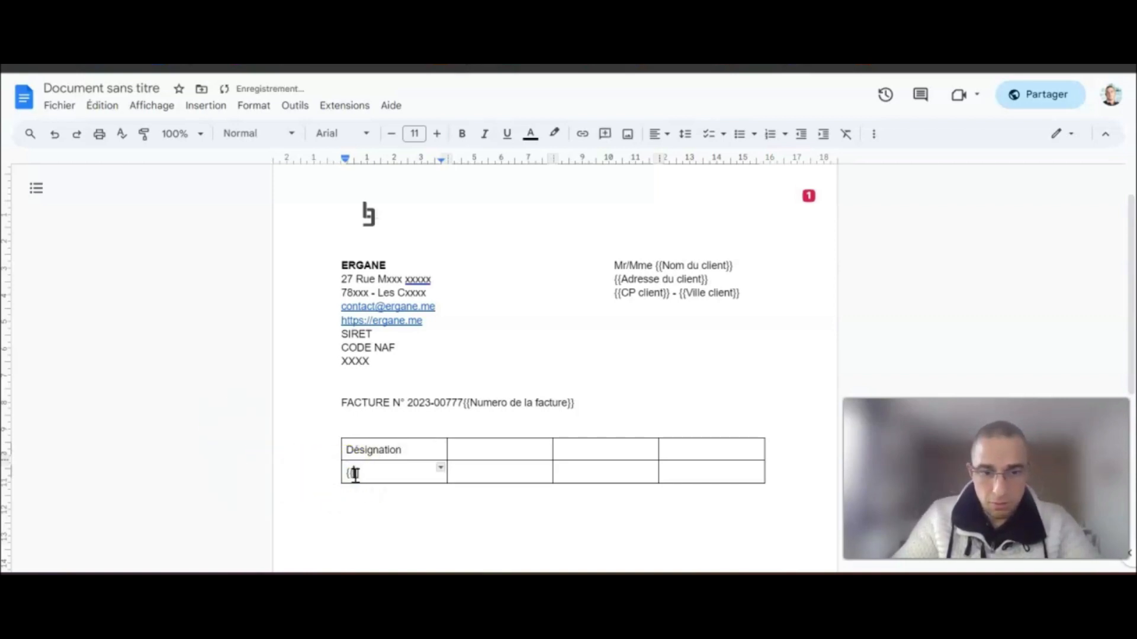
type("Produit]]")
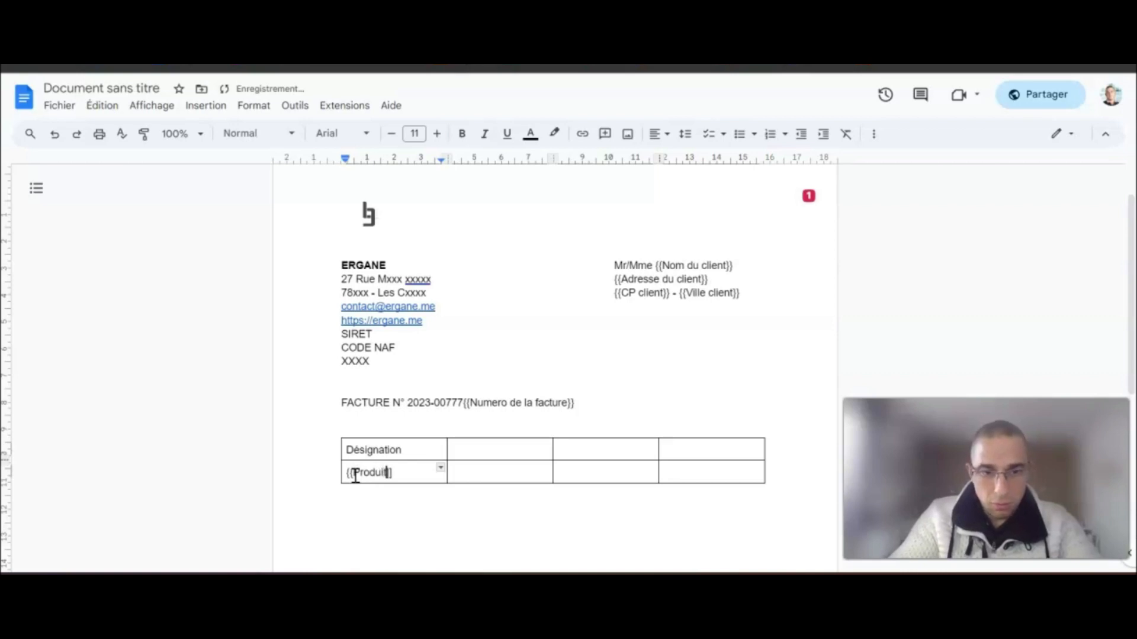
left_click(487, 447)
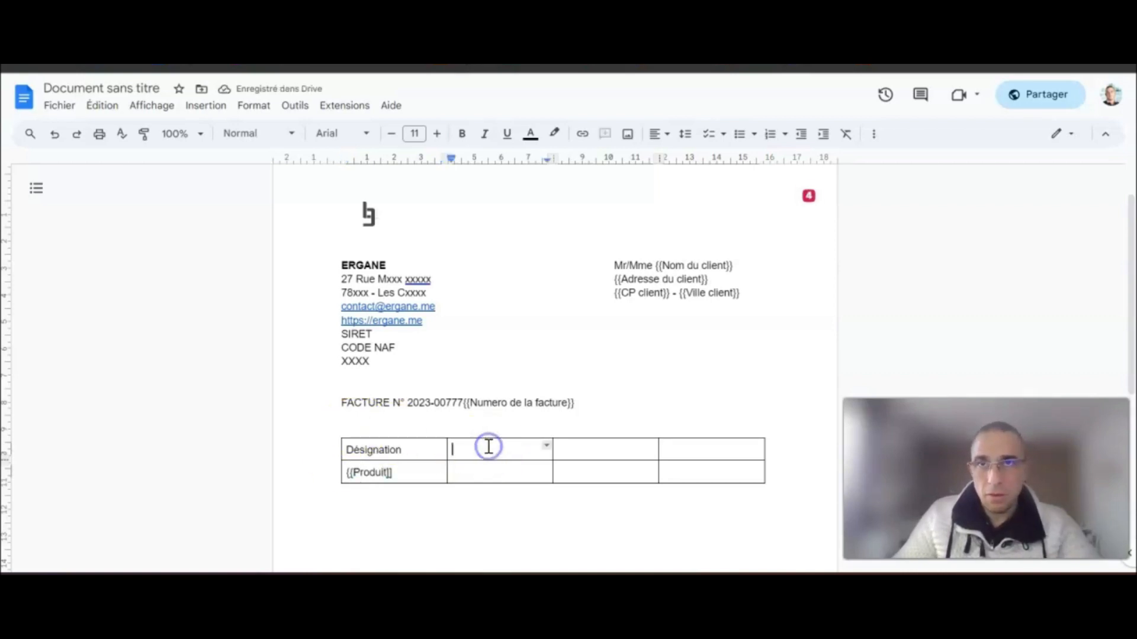
type("TVA")
left_click(591, 450)
type("Montant H.T.")
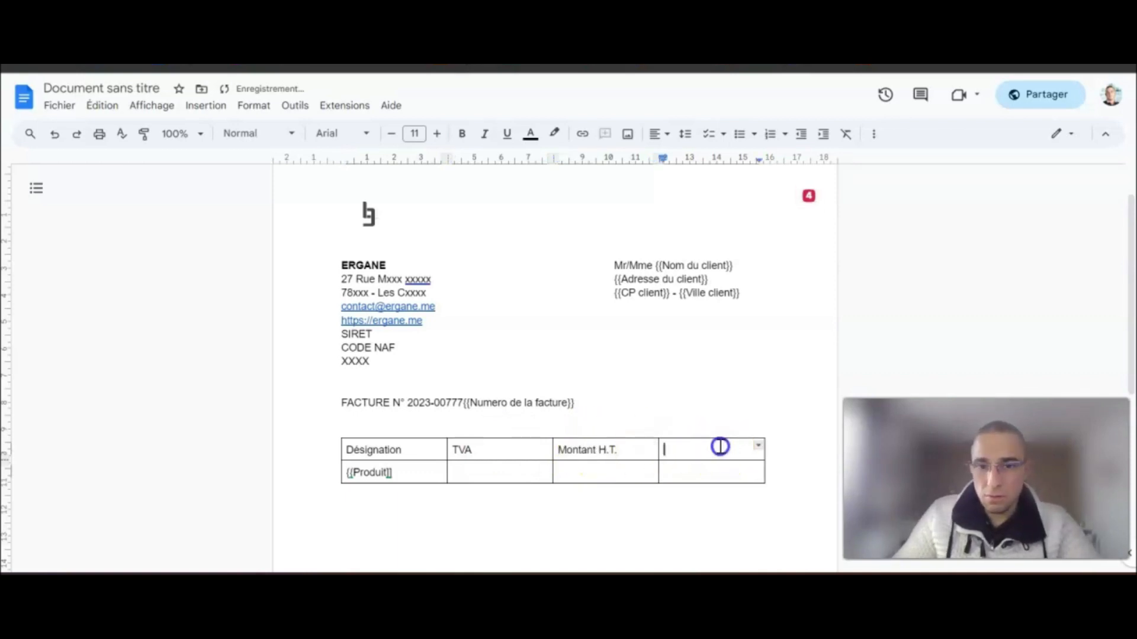
- Type Montant T.T.C. in the fourth heading cell
left_click_drag(718, 447, 715, 447)
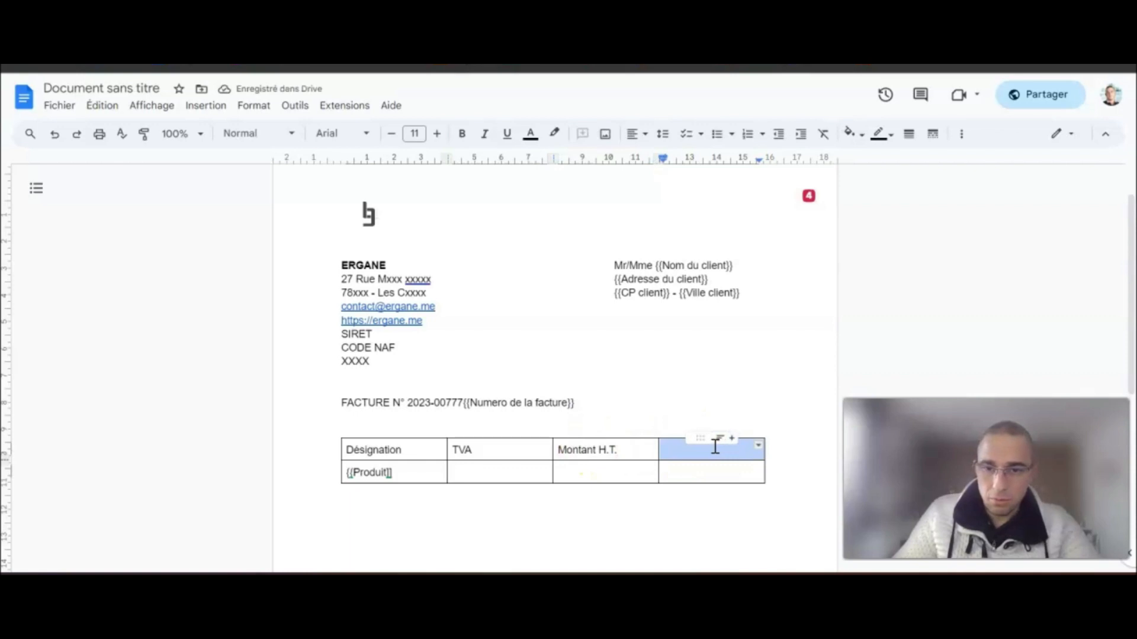
left_click(708, 449)
type("Montant T.T.C.")
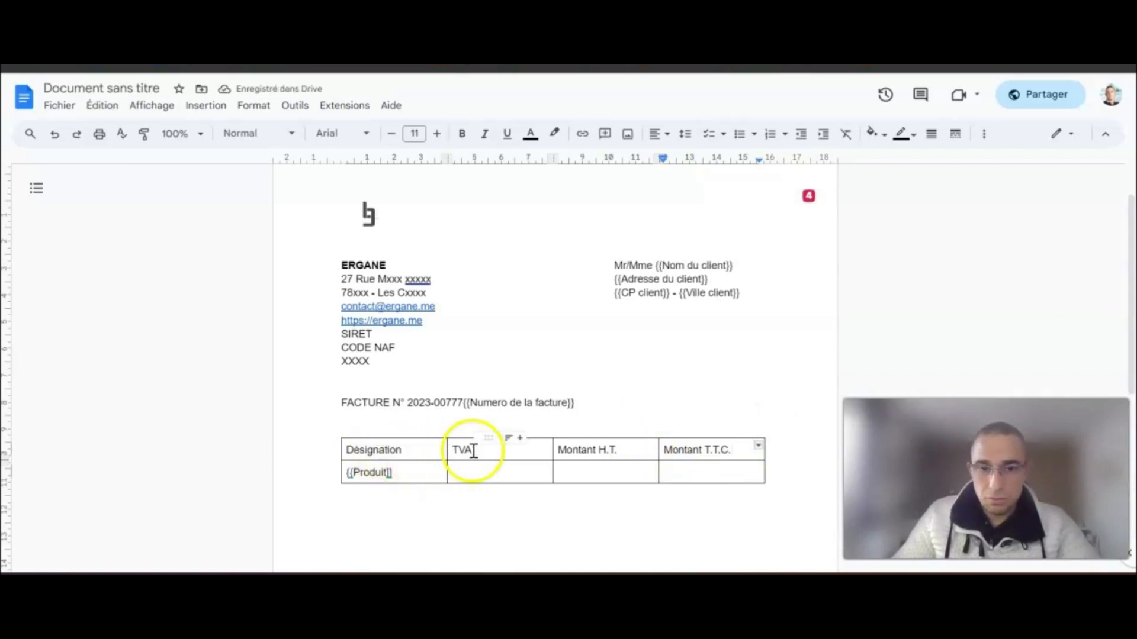
- Resize the columns so Désignation is widest and TVA and both Montant columns narrow
left_click_drag(448, 450, 586, 449)
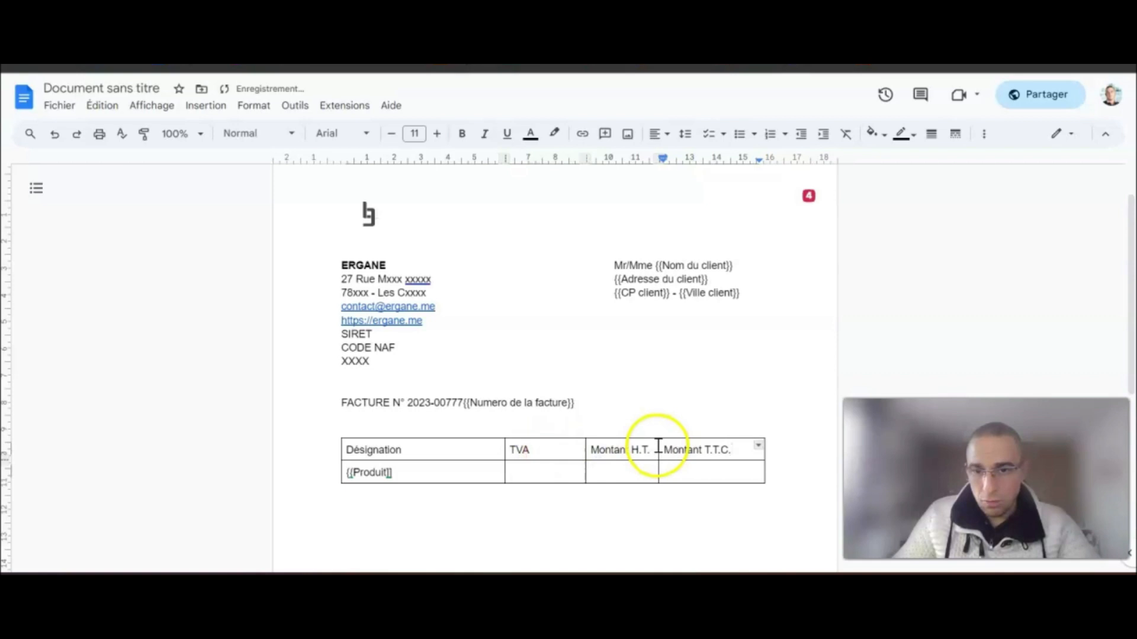
left_click_drag(658, 449, 684, 449)
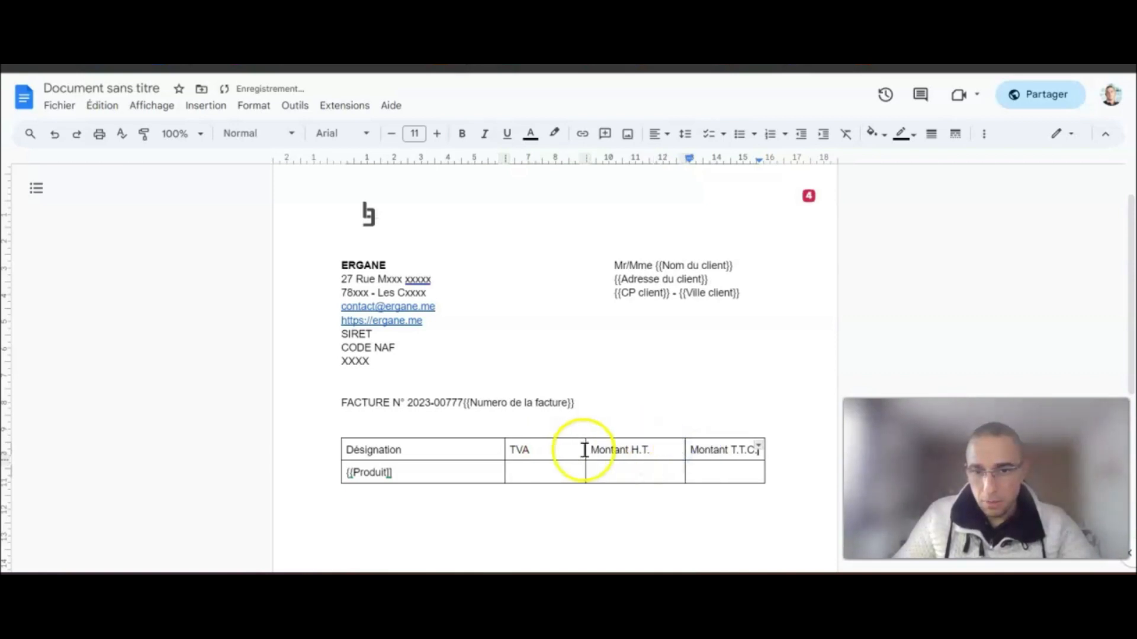
left_click_drag(586, 450, 607, 450)
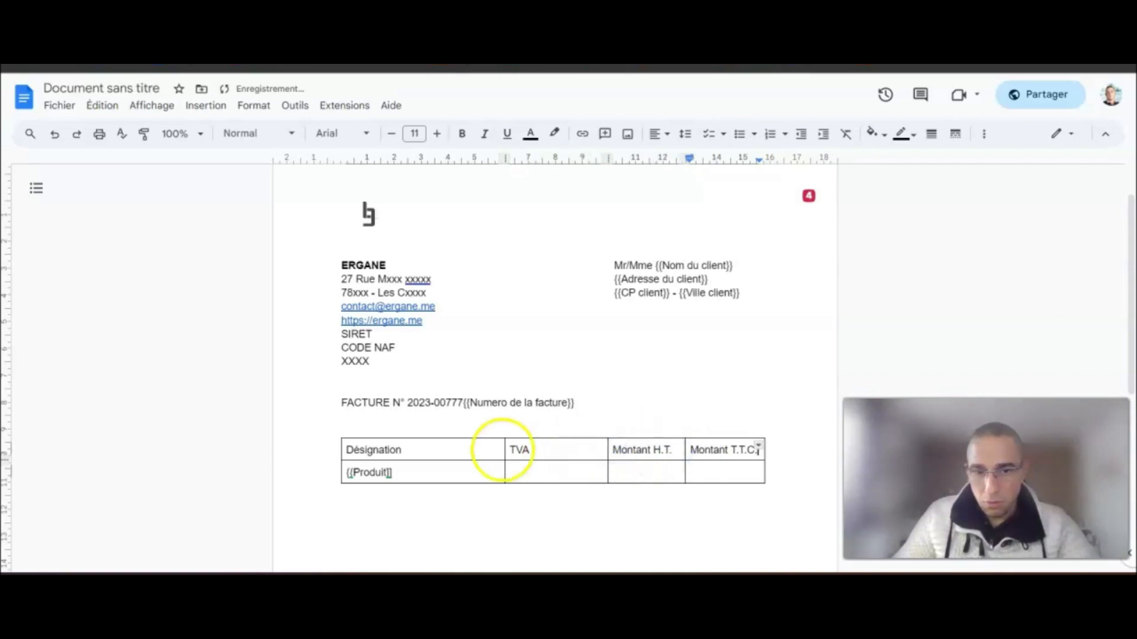
left_click_drag(507, 450, 705, 450)
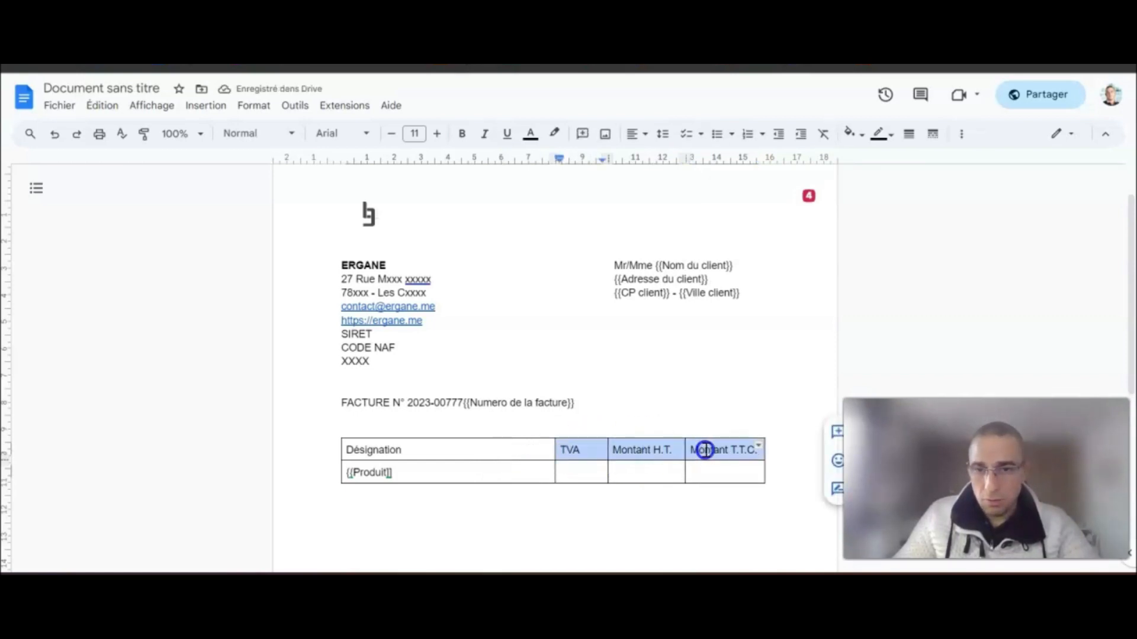
- Right-align, bold and shrink the TVA and amount headings, and make Désignation bold at size 10
left_click(645, 135)
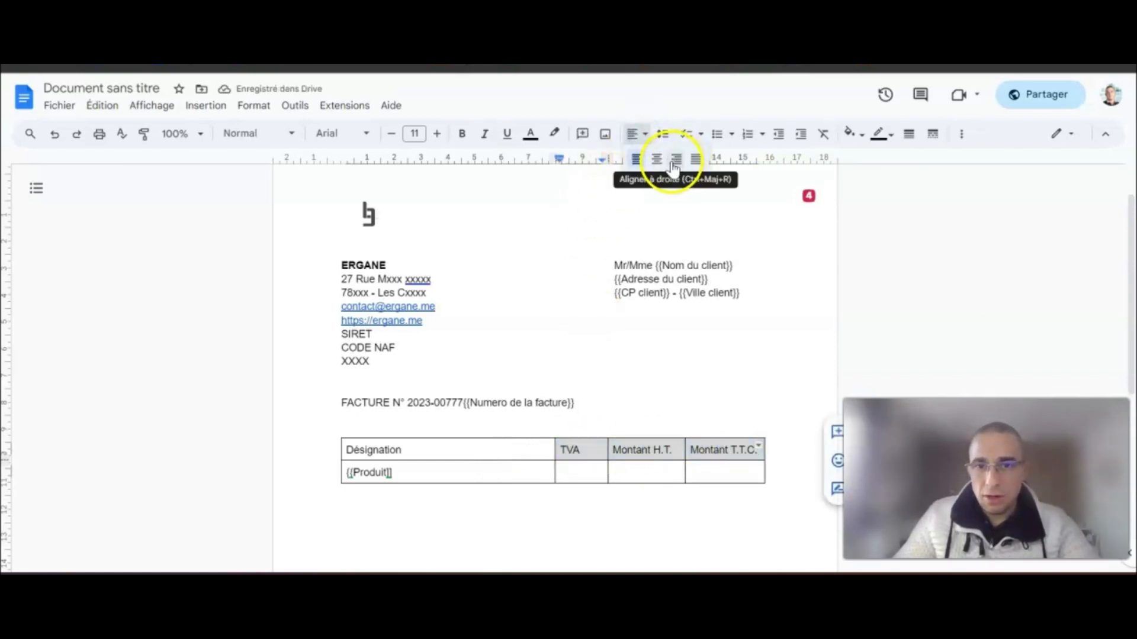
left_click(677, 157)
left_click(661, 443)
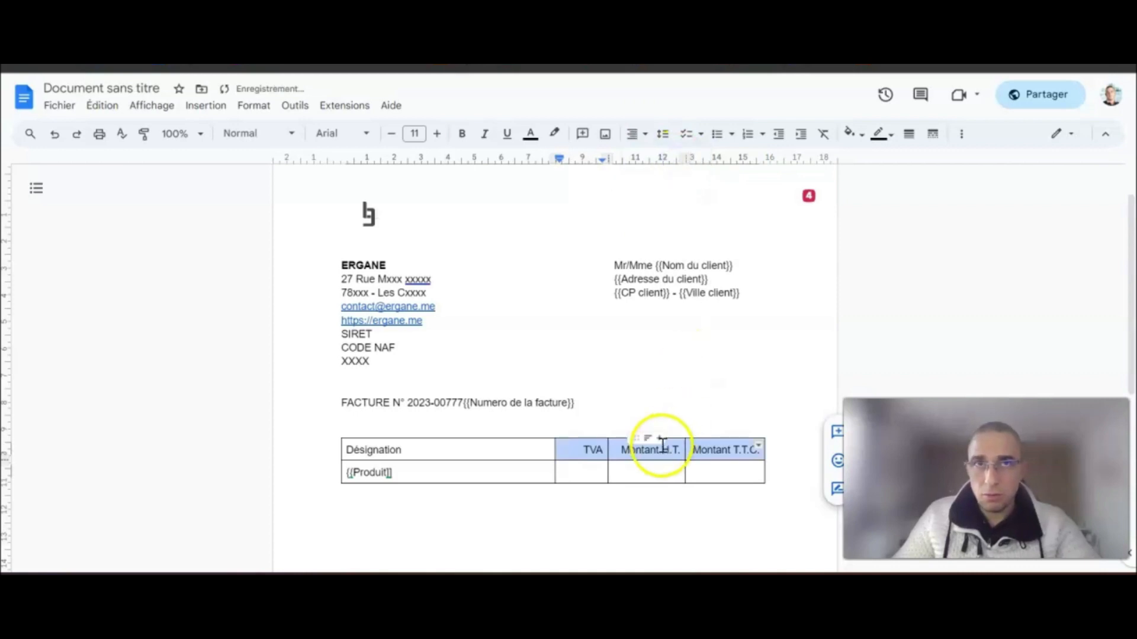
left_click(462, 134)
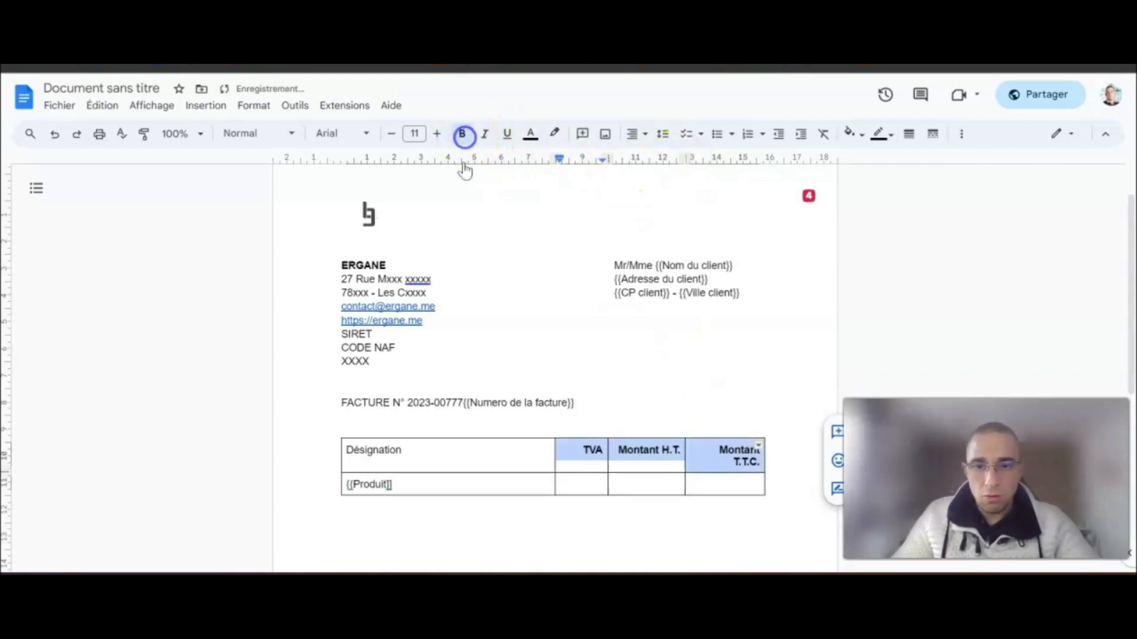
left_click(667, 453)
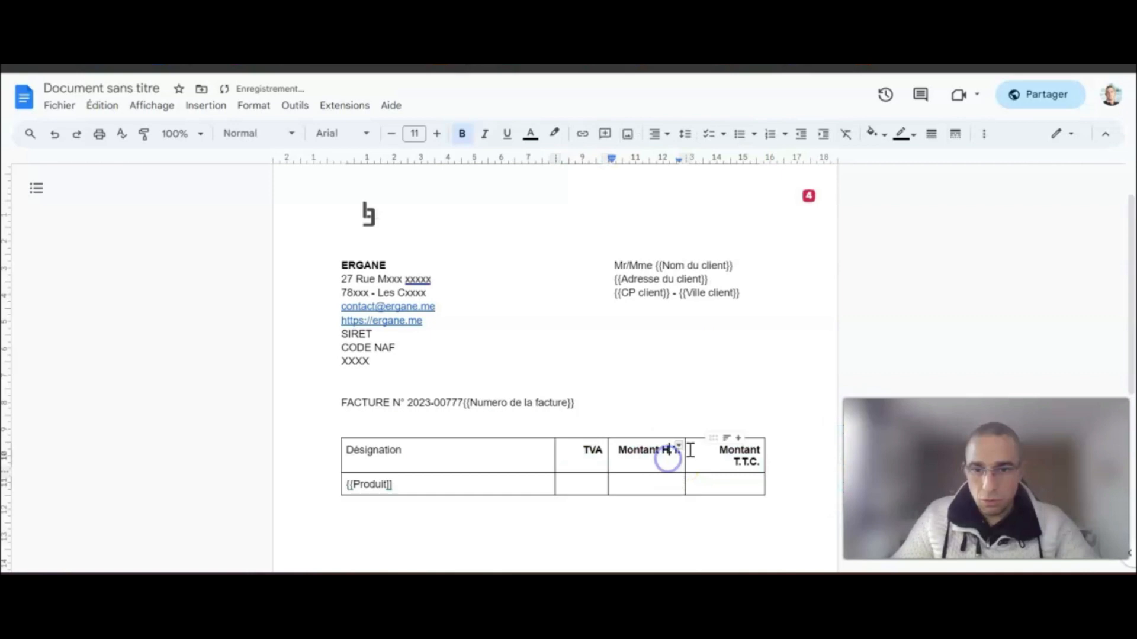
left_click_drag(582, 454, 731, 452)
left_click(395, 135)
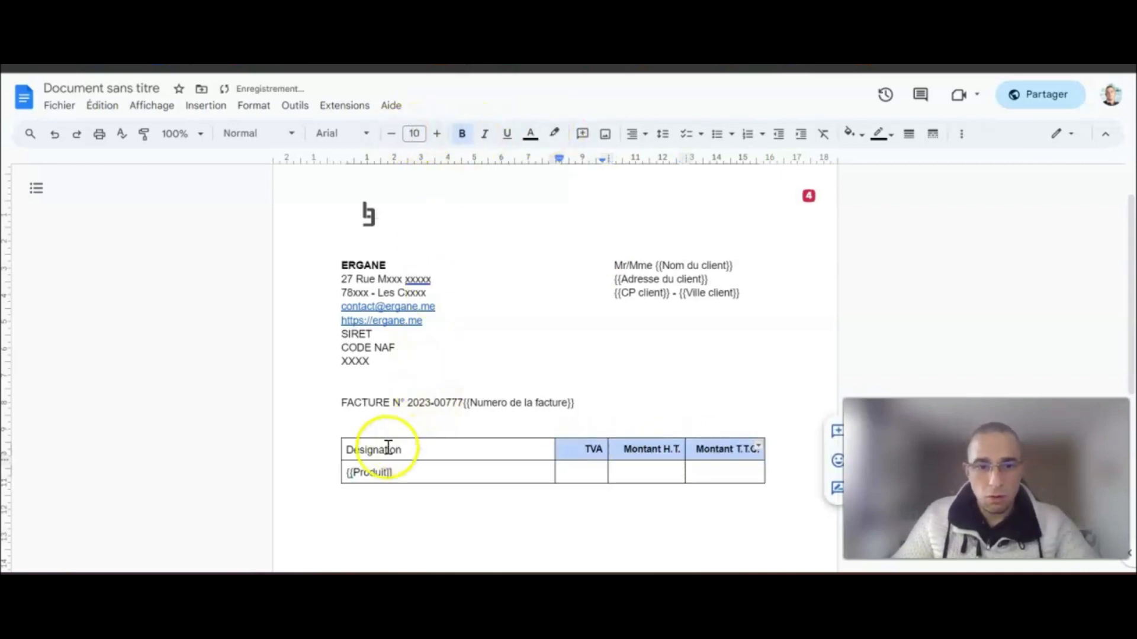
double_click(386, 448)
left_click(391, 133)
left_click(462, 134)
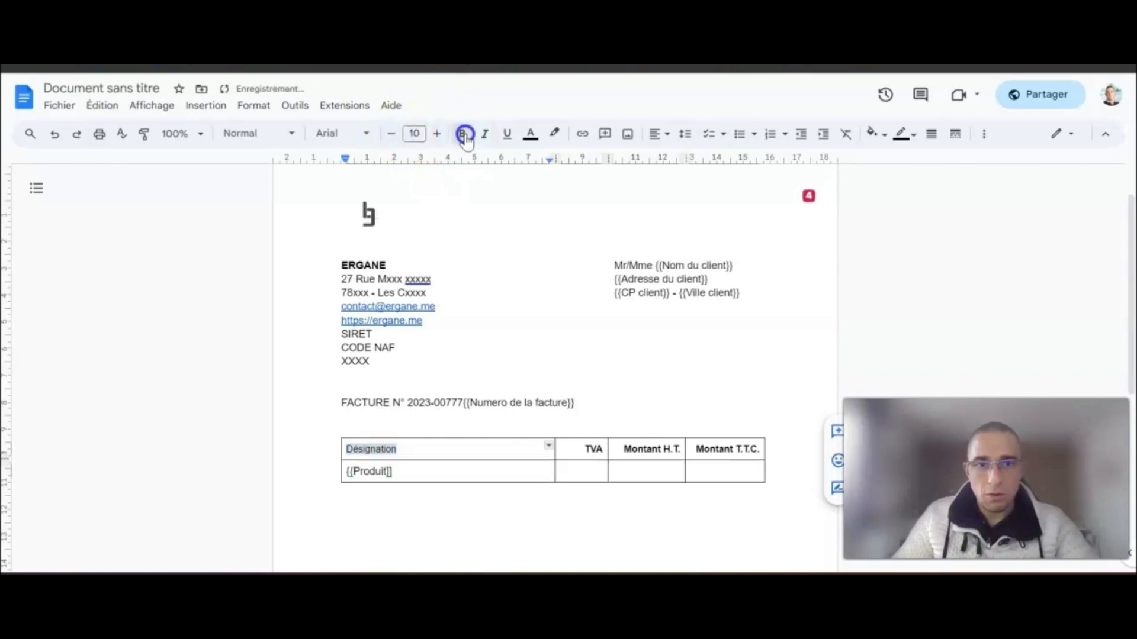
- Enter 20 under TVA and {{HT}} under Montant H.T., then begin {{TTC}} under Montant T.T.C
left_click(586, 471)
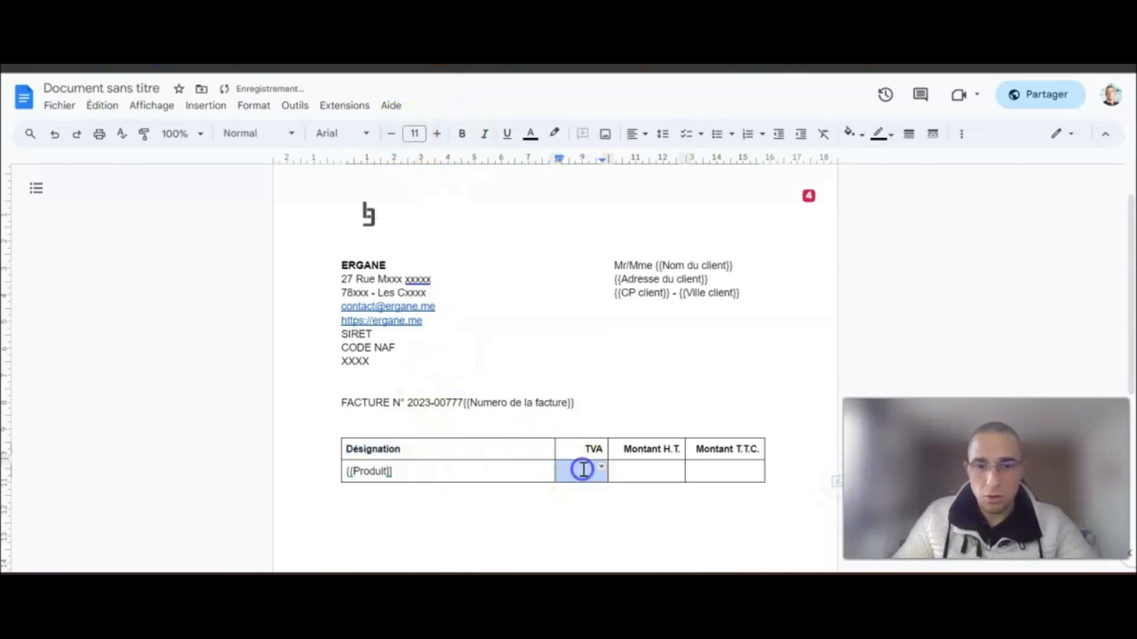
type("20")
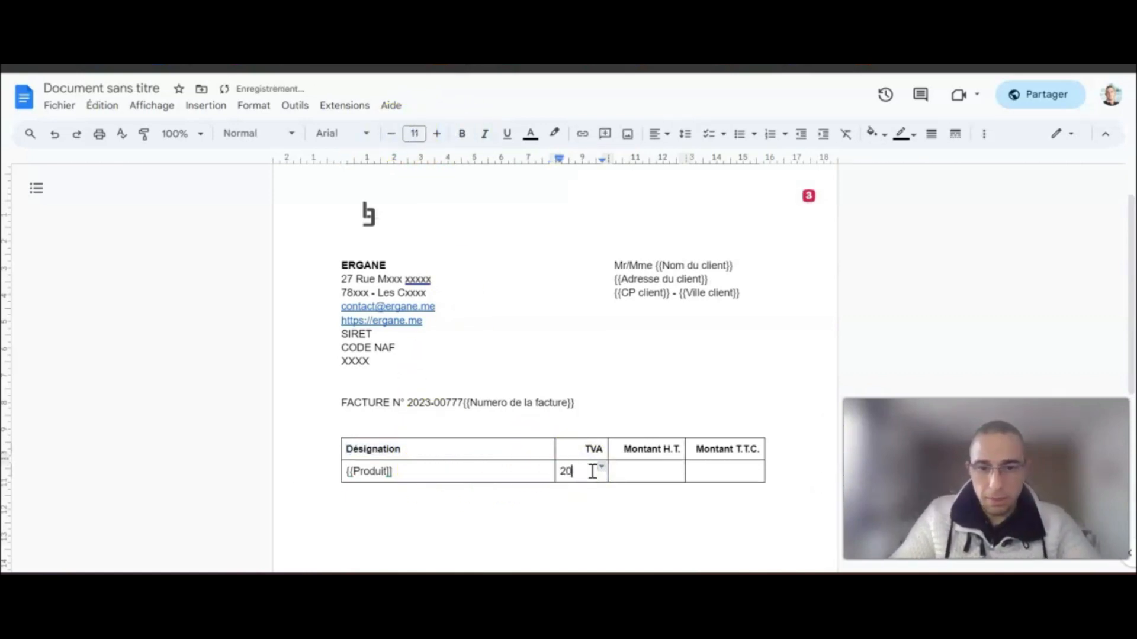
left_click(648, 470)
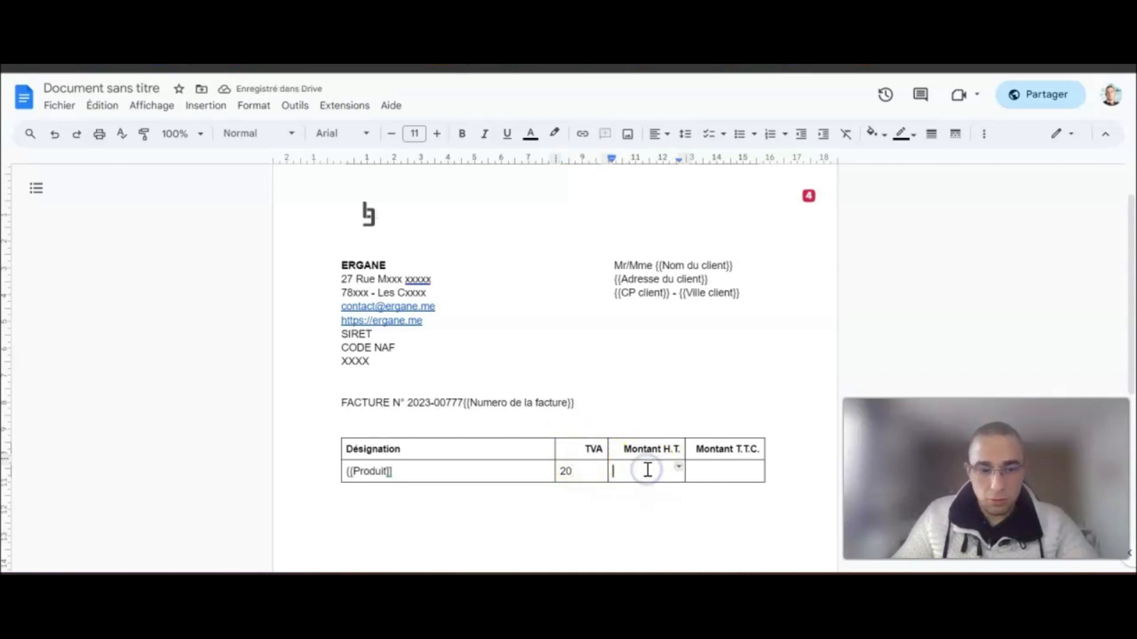
type("{")
key("BackSpace")
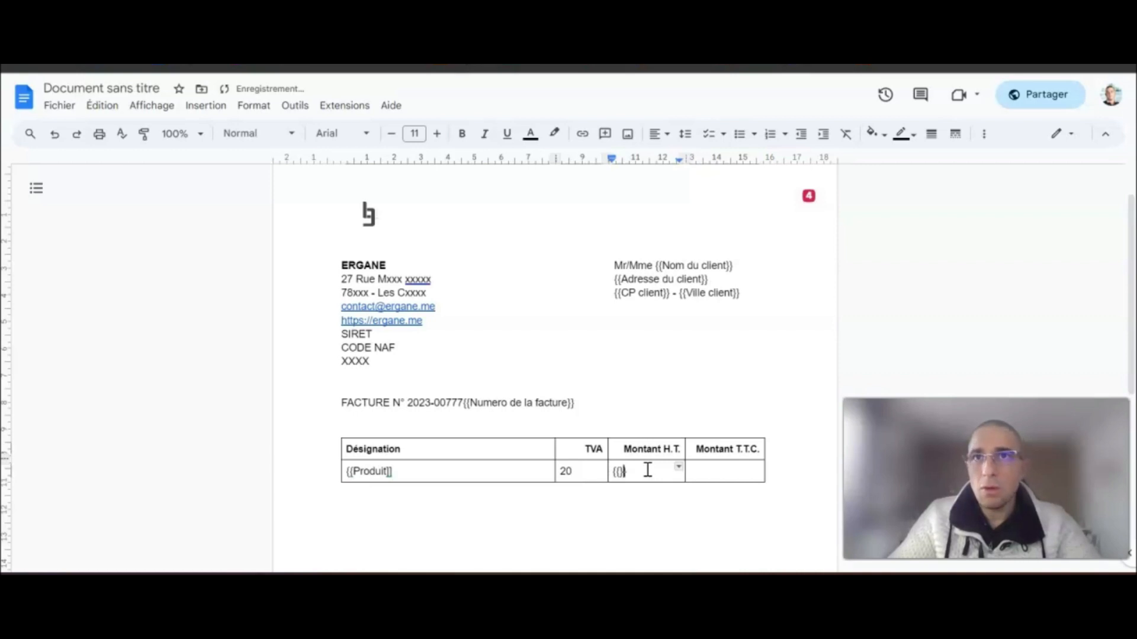
type("HT")
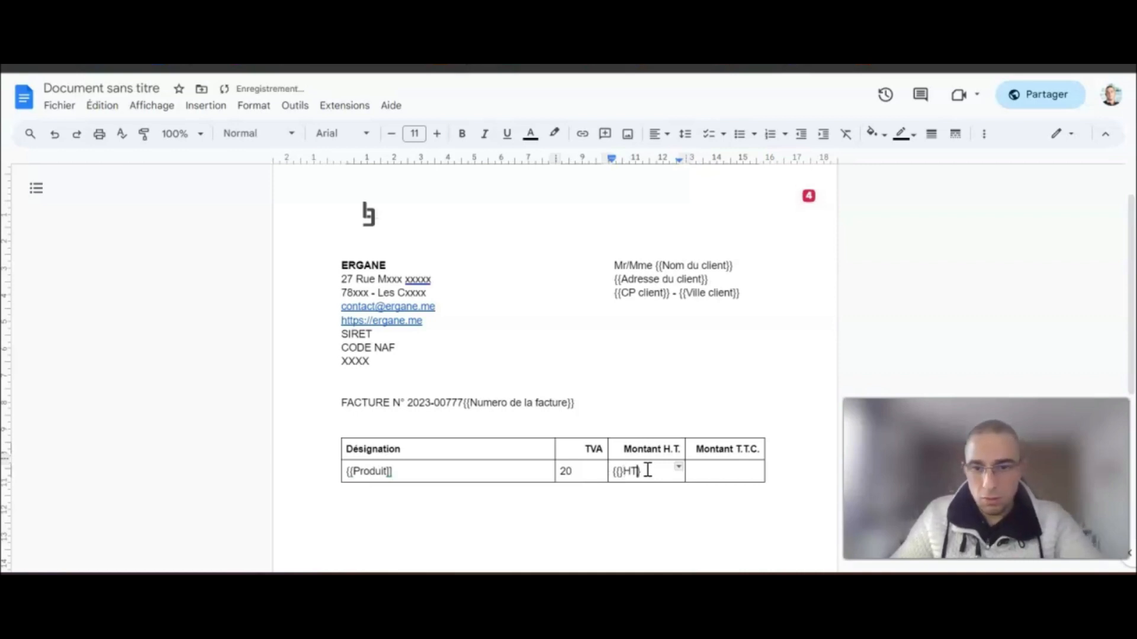
key("Left")
key("Left")
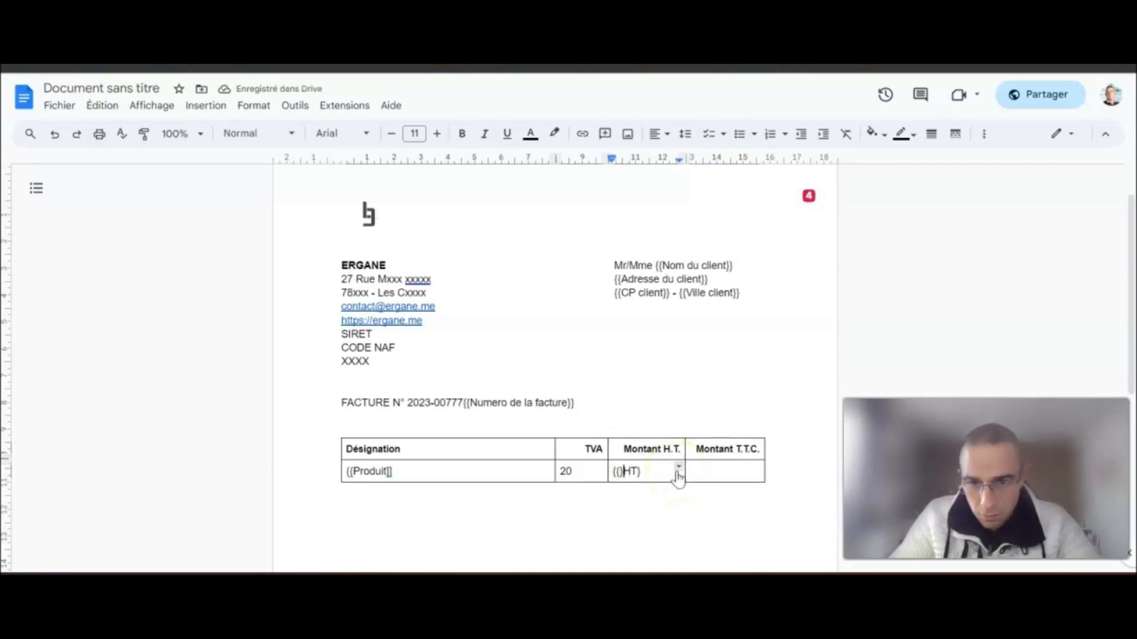
key("BackSpace")
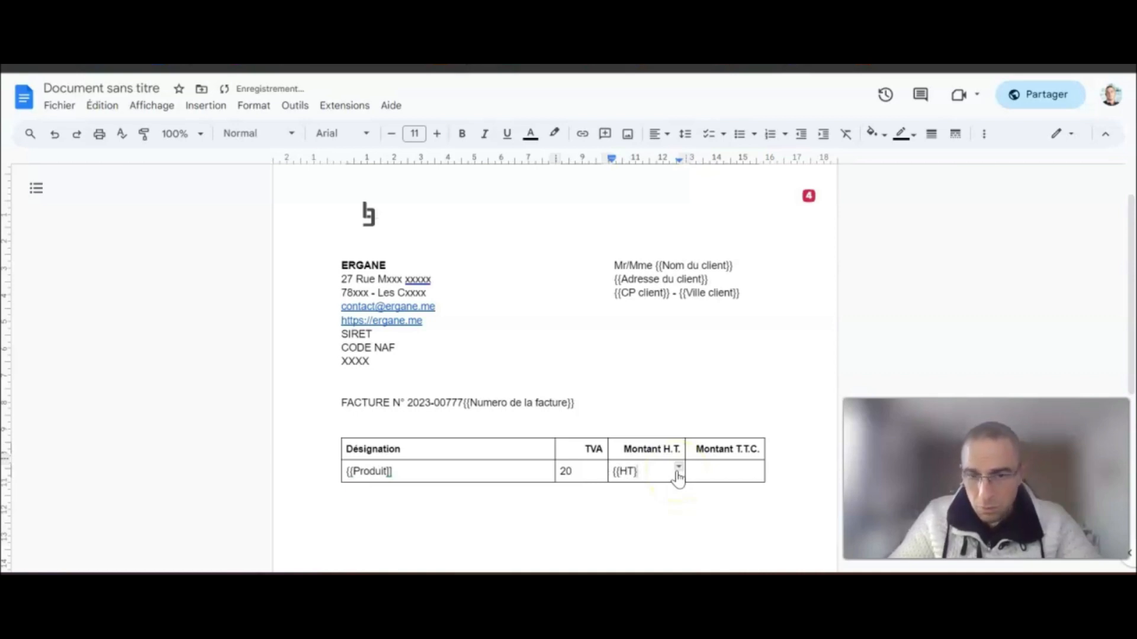
type("}")
left_click(715, 468)
type("{{")
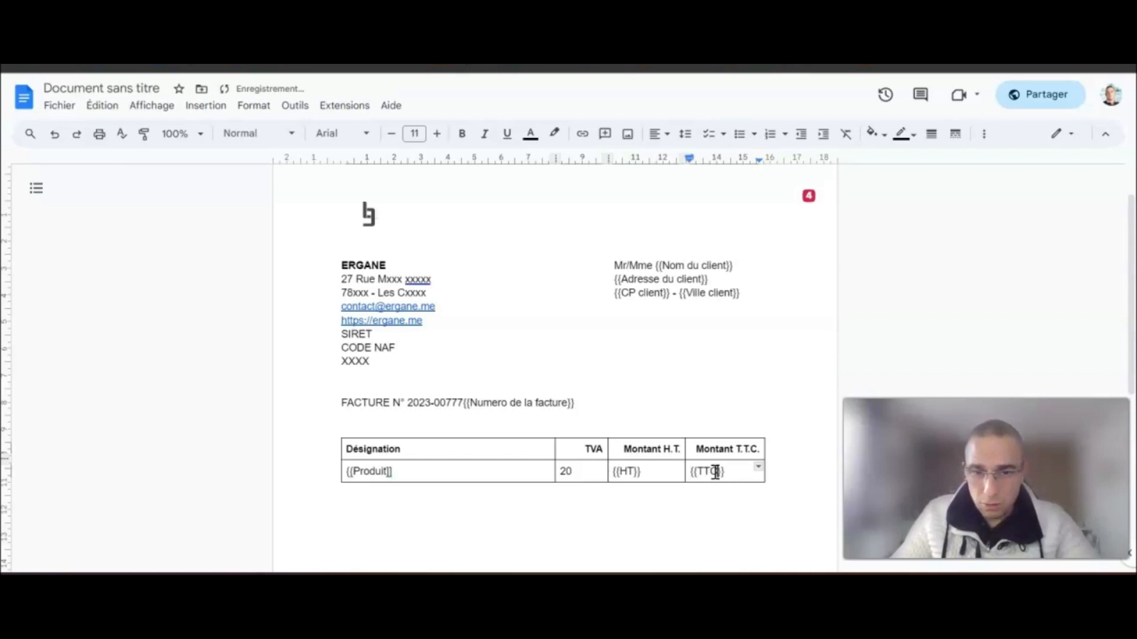
- Right-align the 20, {{HT}} and {{TTC}} values in the invoice row
left_click_drag(561, 471, 705, 469)
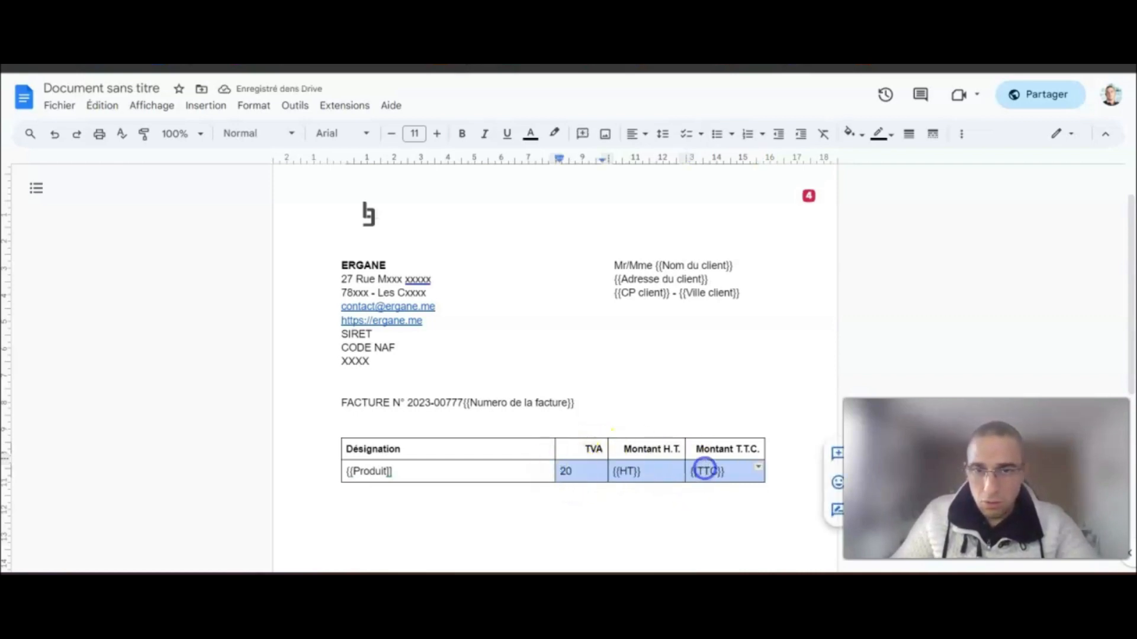
left_click(644, 133)
left_click(674, 159)
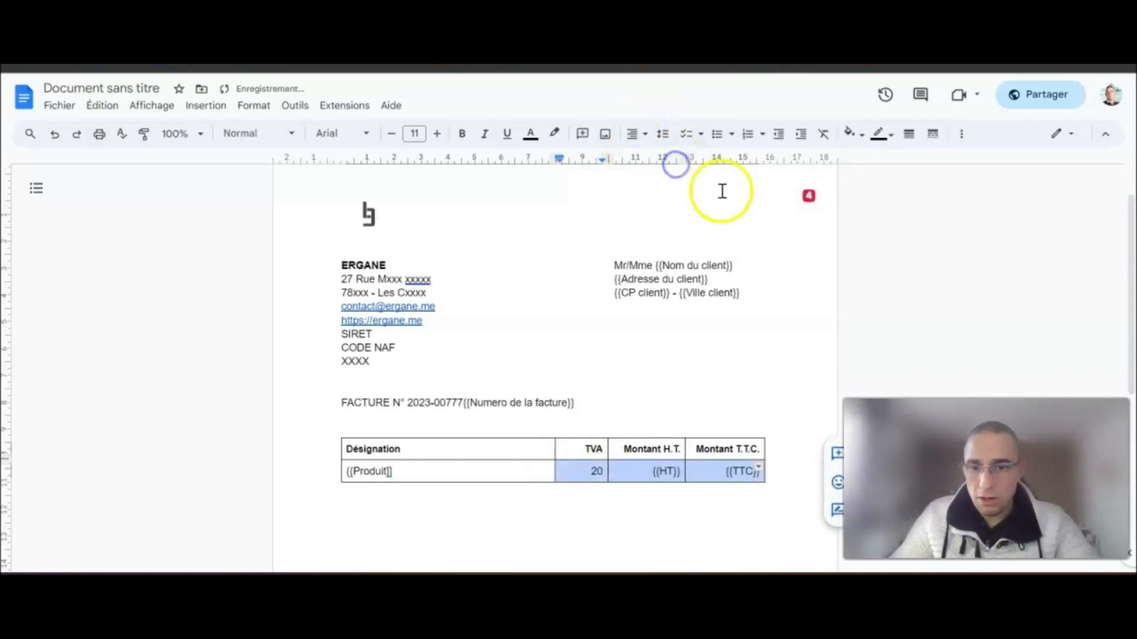
left_click(788, 459)
scroll(788, 455, "down", 3)
scroll(789, 450, "up", 4)
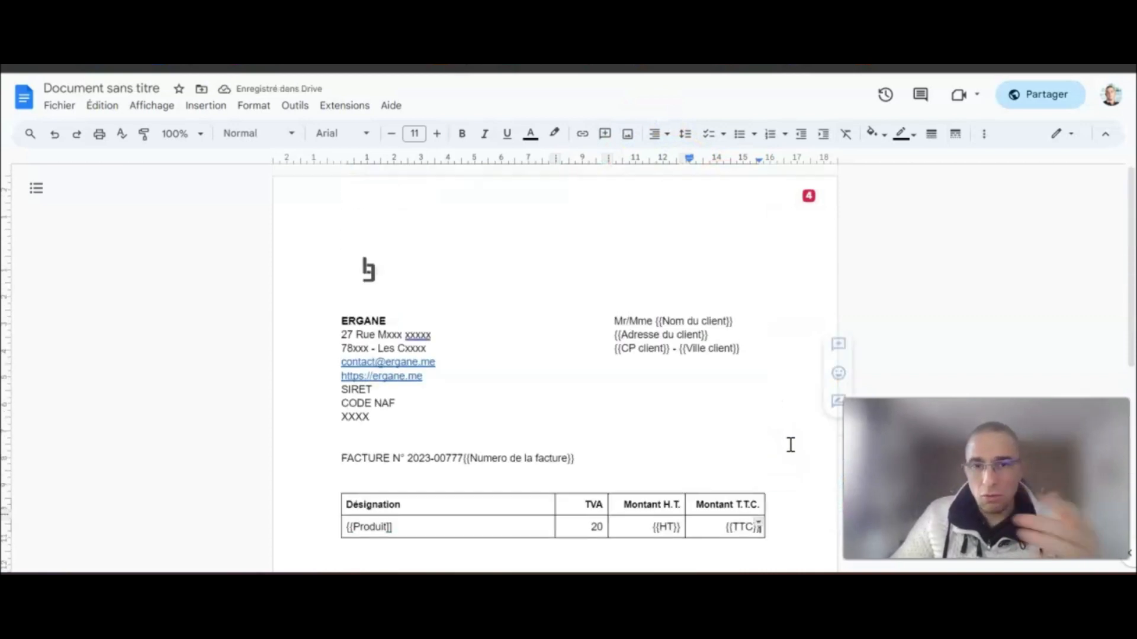
scroll(768, 365, "down", 2)
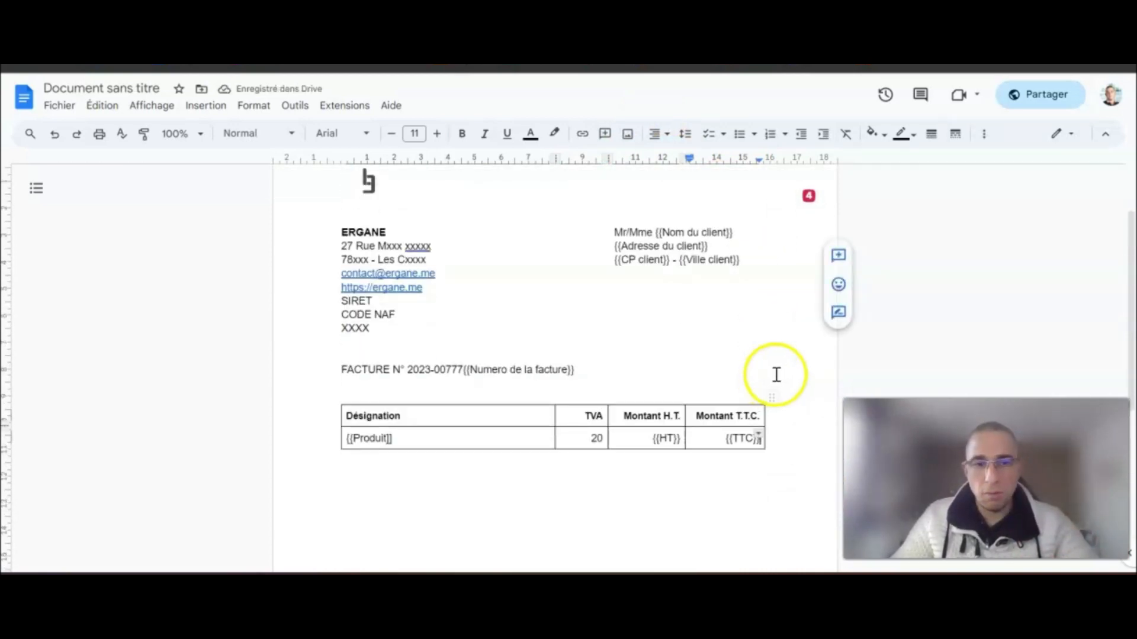
- Make 'FACTURE N°' bold
left_click_drag(340, 369, 405, 369)
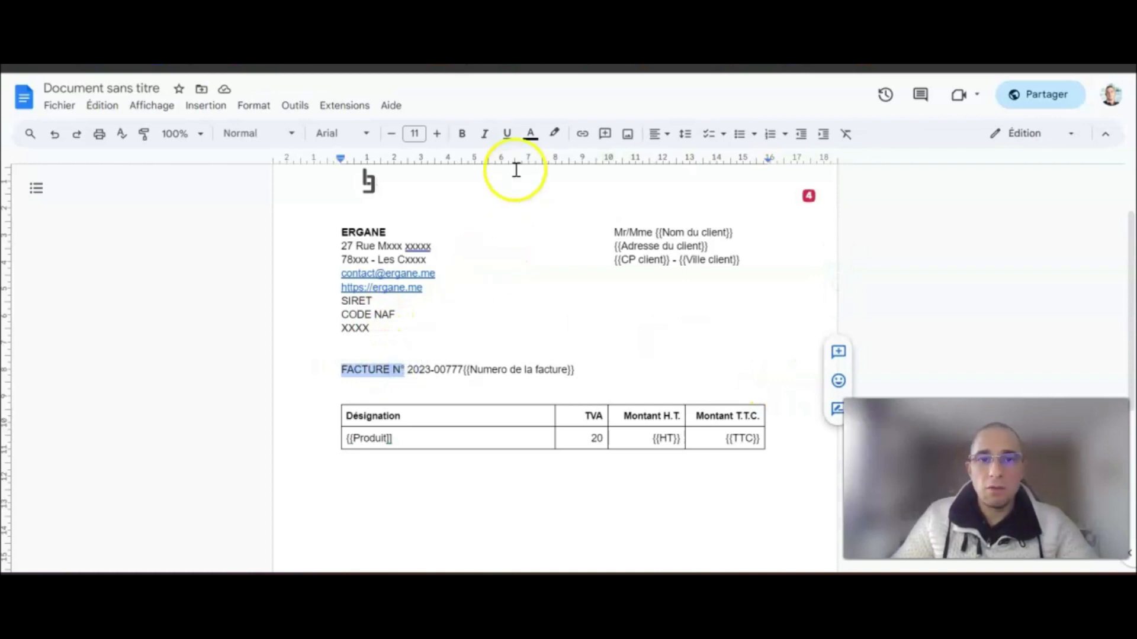
left_click(457, 134)
left_click(594, 363)
scroll(680, 390, "down", 2)
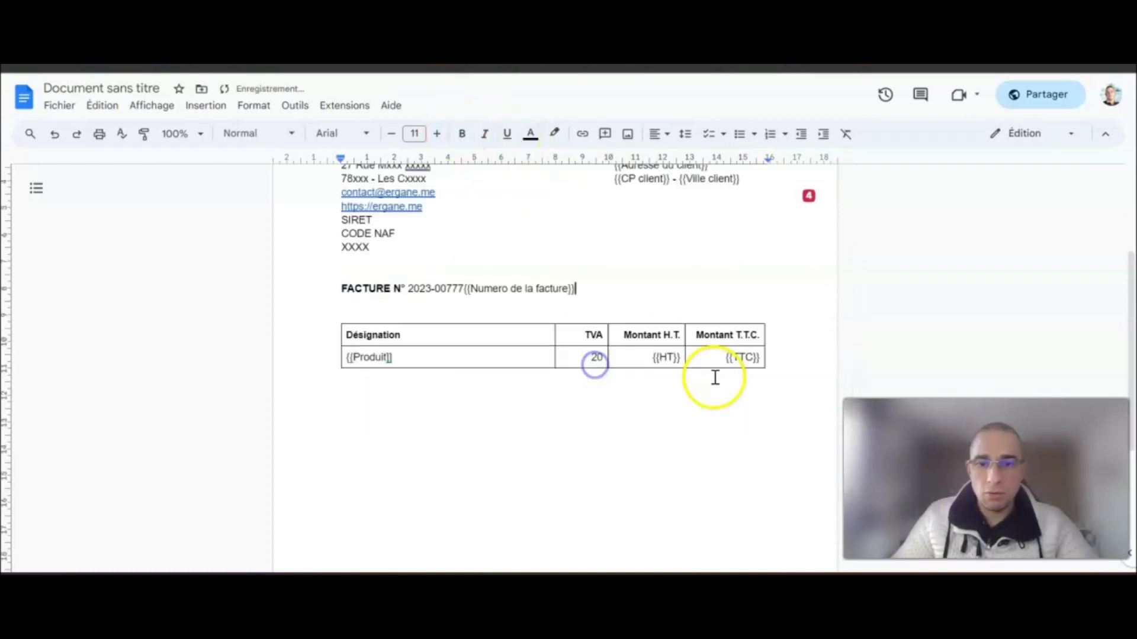
- Add empty lines below the invoice table
left_click(646, 409)
key("Return")
key("Return")
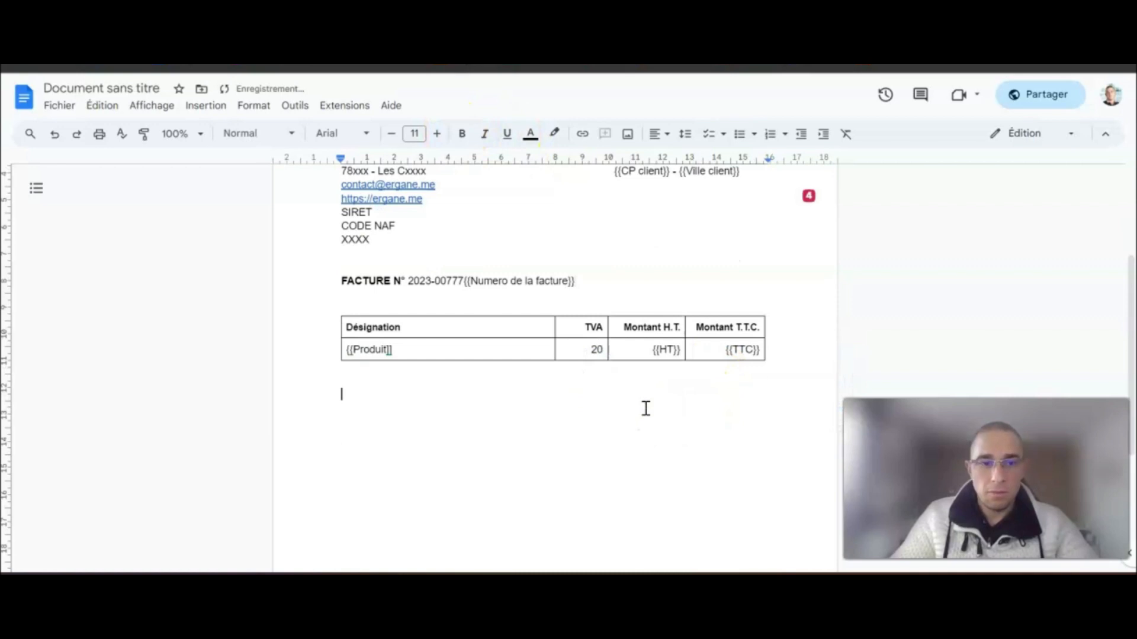
left_click(675, 398)
scroll(675, 391, "down", 4)
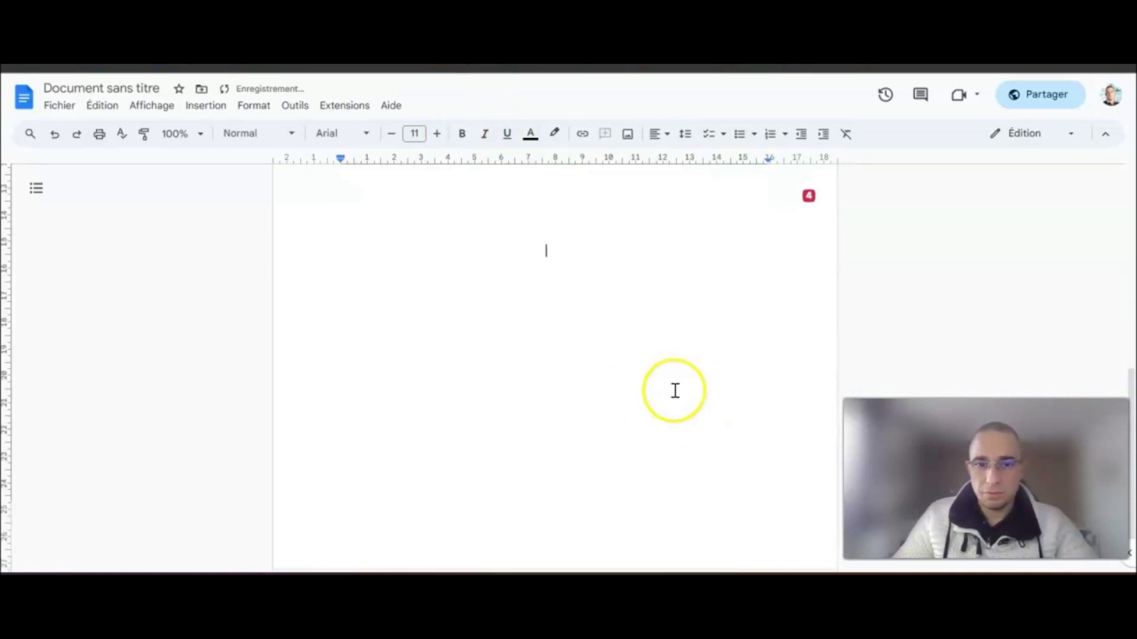
scroll(674, 391, "up", 2)
left_click(675, 390)
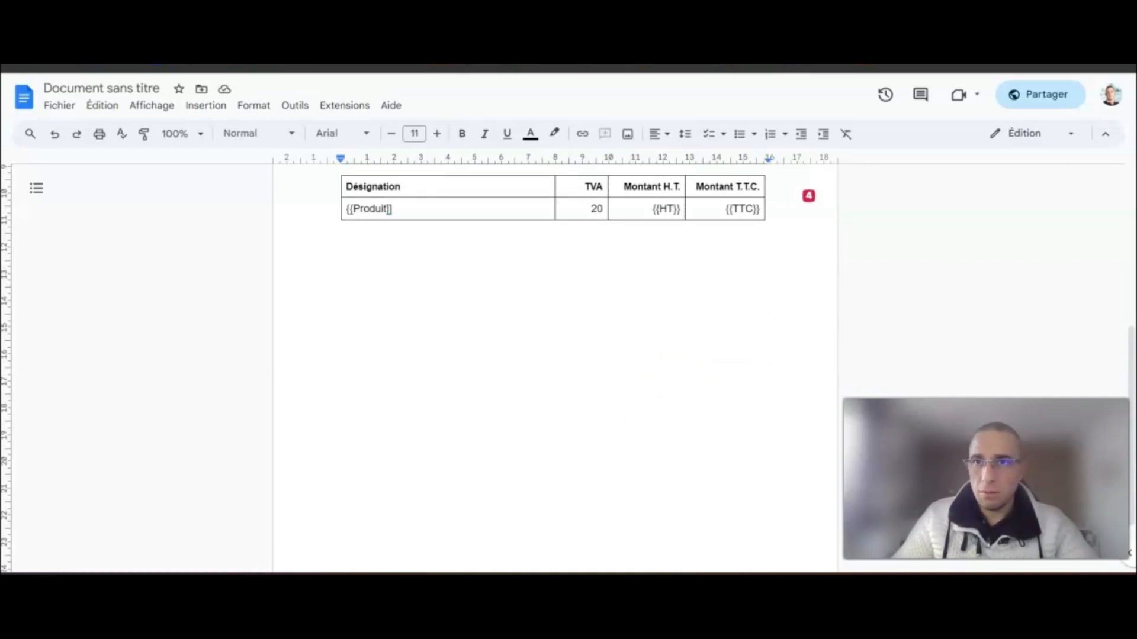
- Paste the grey totals table on the blank line below the invoice table
left_click(607, 384)
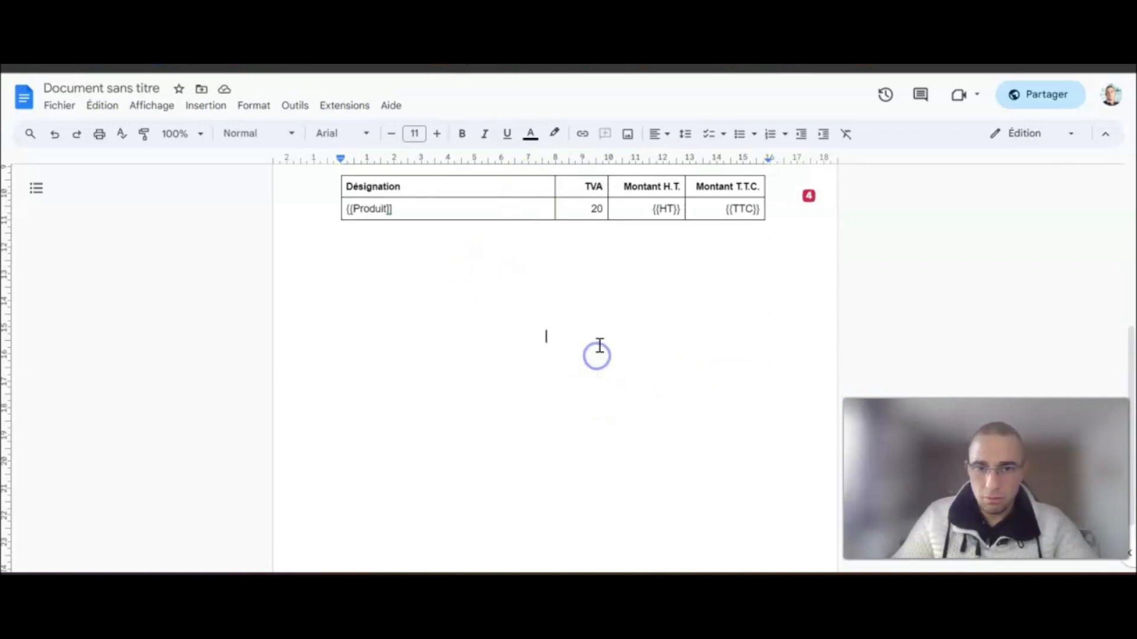
type("Total H.T.\t{{HT}} € TVA (20%)\t{{TVA}} € Total T.T.C.\t{{TTC}} €")
scroll(668, 351, "up", 2)
scroll(668, 350, "down", 2)
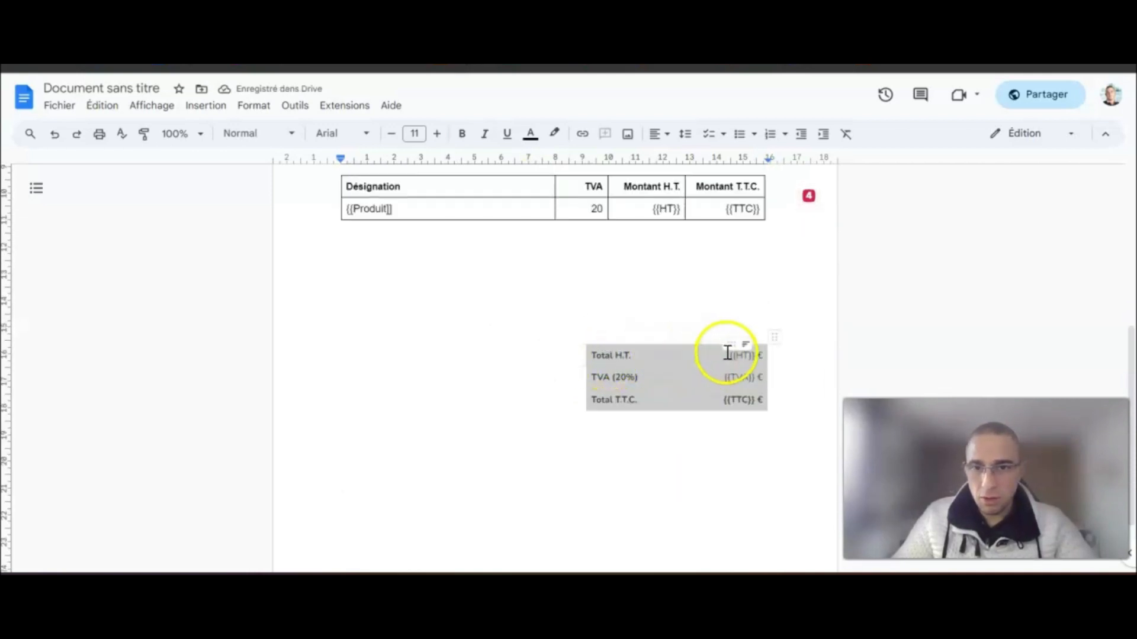
- Bold the {{TTC}} total and start a new line below the totals table
left_click(728, 357)
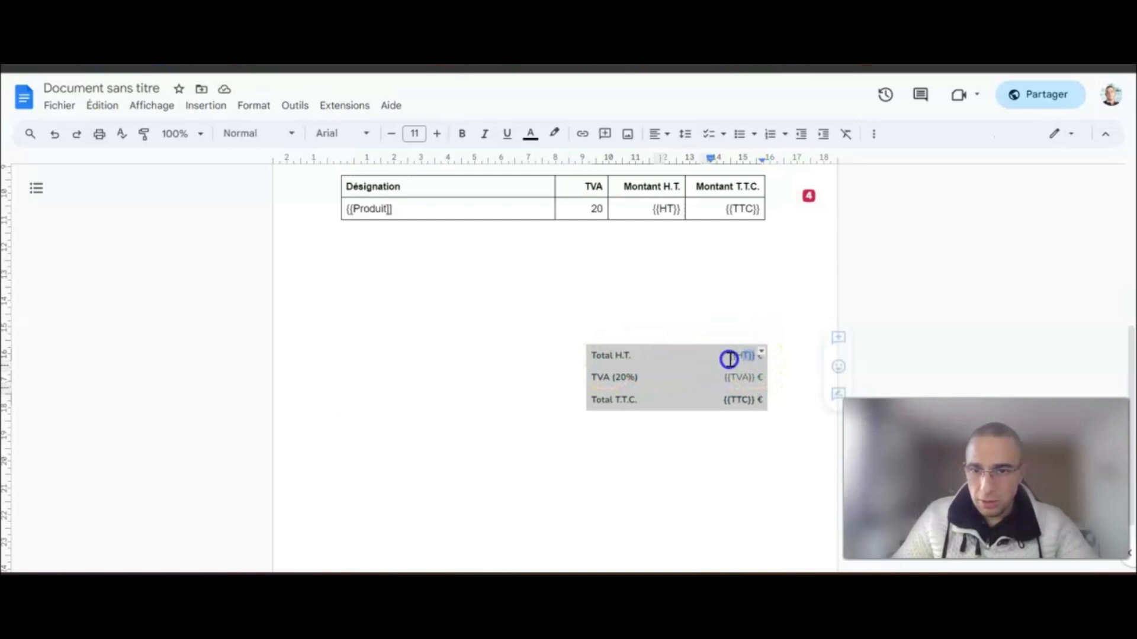
left_click(760, 380)
left_click_drag(760, 380, 722, 401)
key("ctrl+b")
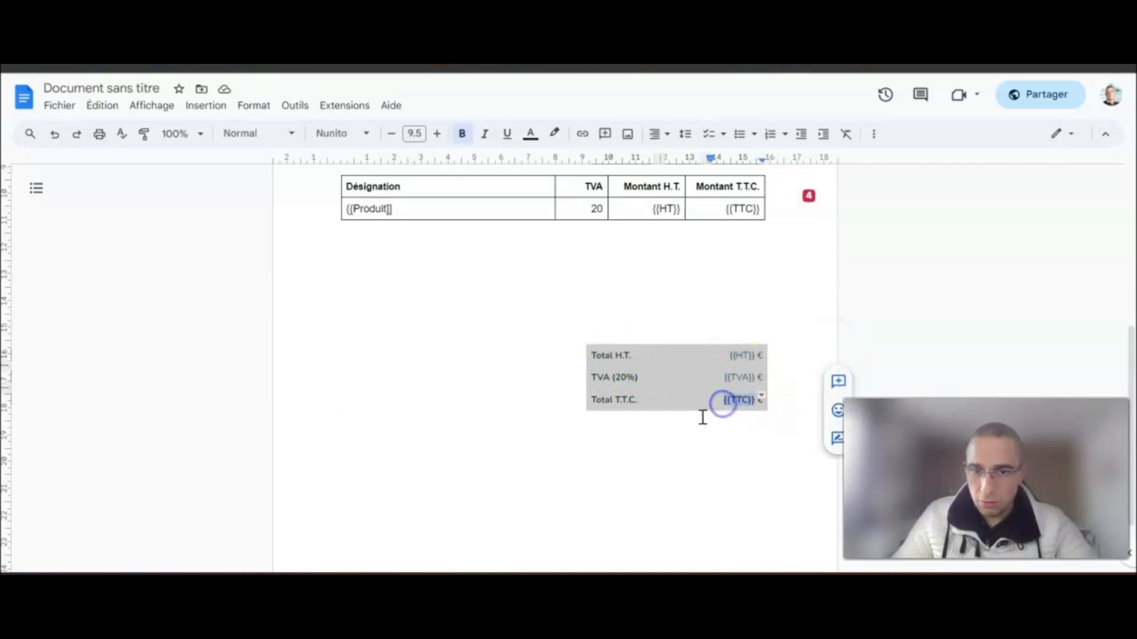
left_click(701, 414)
scroll(575, 432, "down", 2)
scroll(627, 413, "up", 3)
scroll(794, 456, "down", 3)
key("Return")
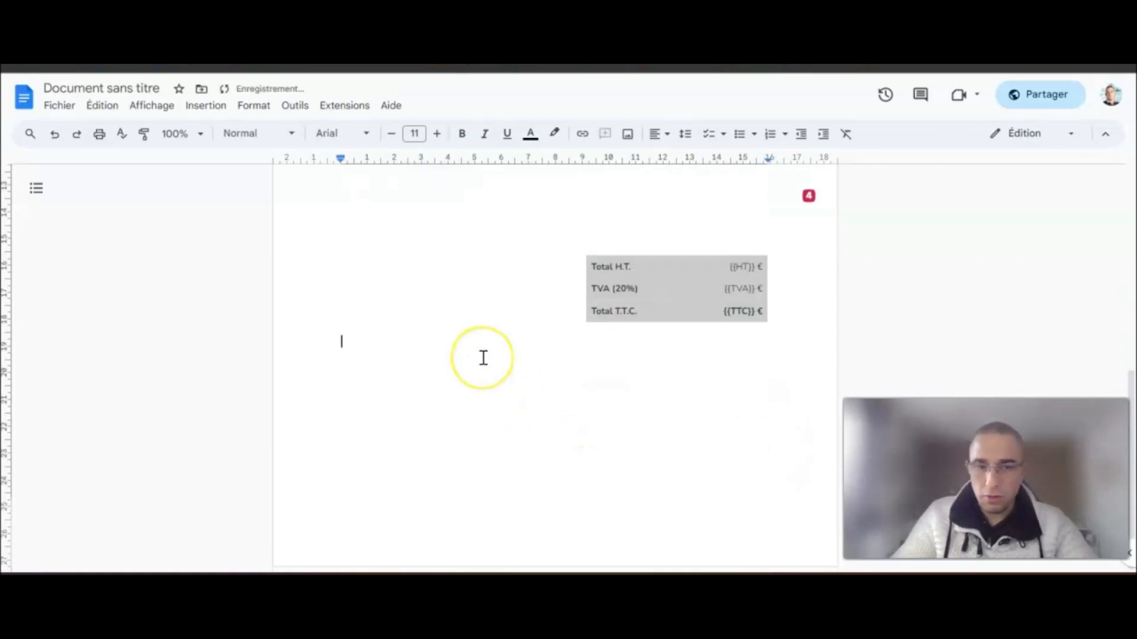
- Type the 'ERGANE -' IBAN line, then begin the 'merci…' payment-reference note beneath it
type("E")
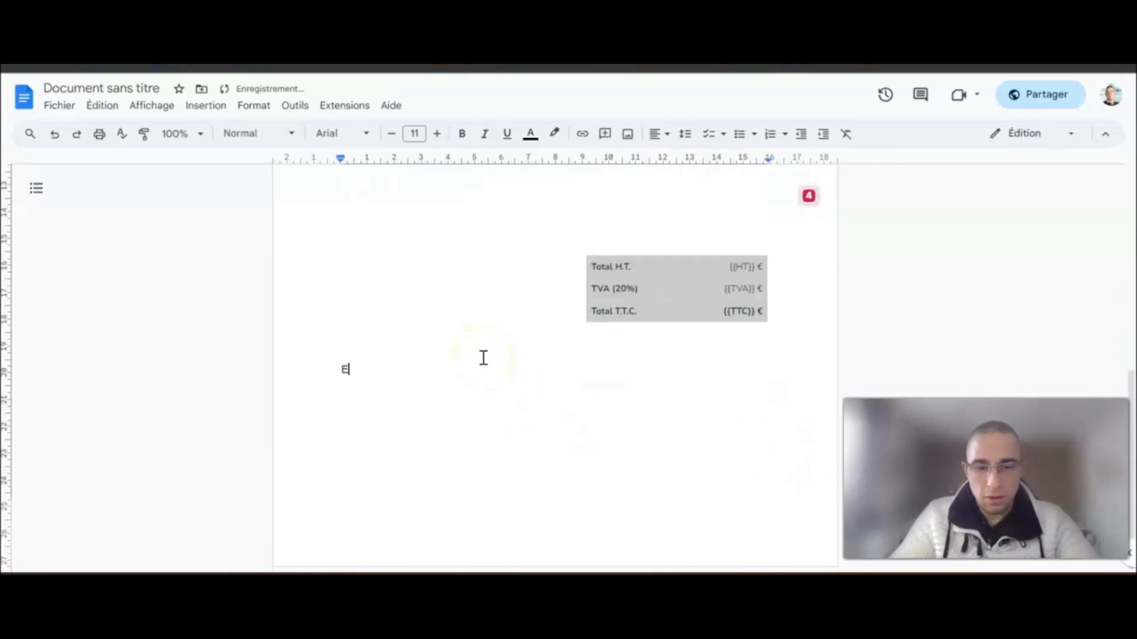
type("RGANE")
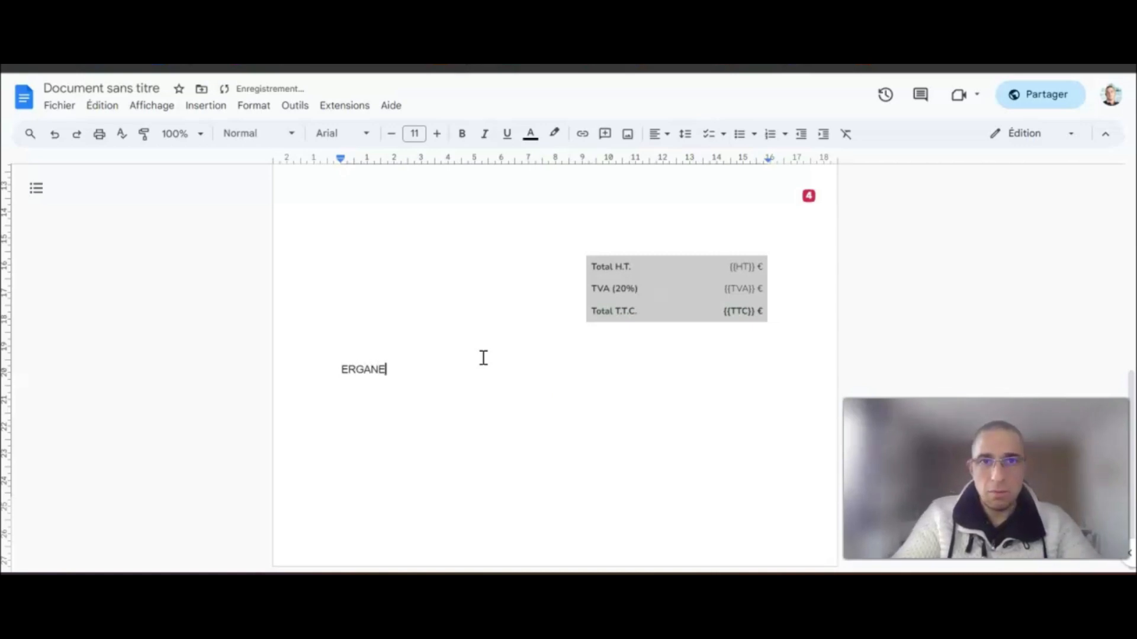
type(" - IBAN XXXXXXXXXXX - XXXXXXX")
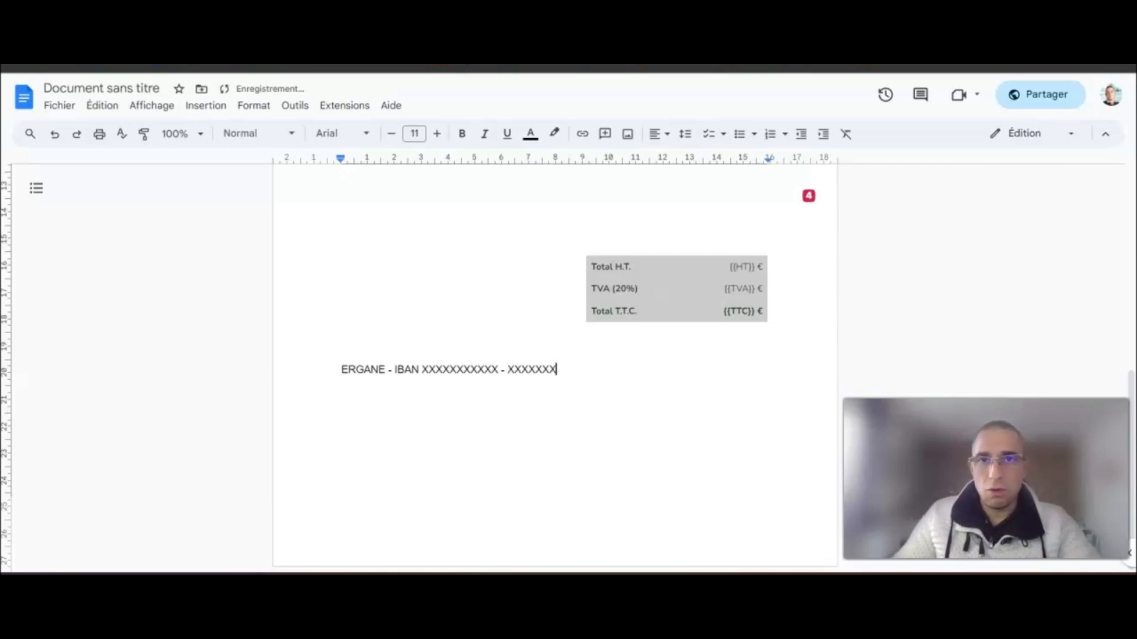
key("Return")
type("merci")
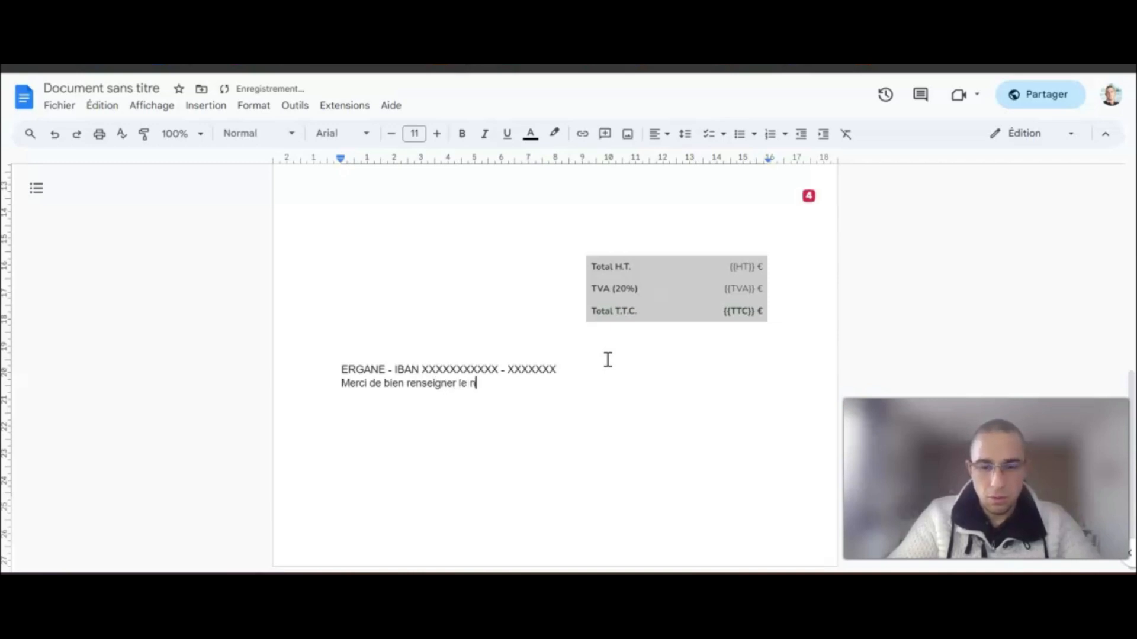
type("o de")
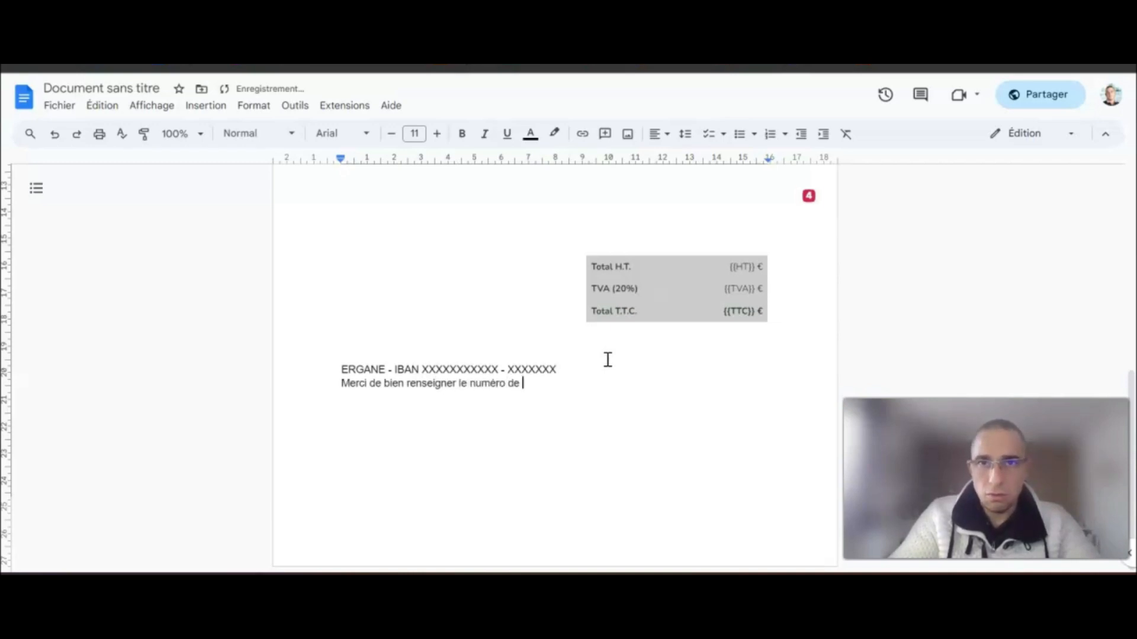
type(" facture dans la ré")
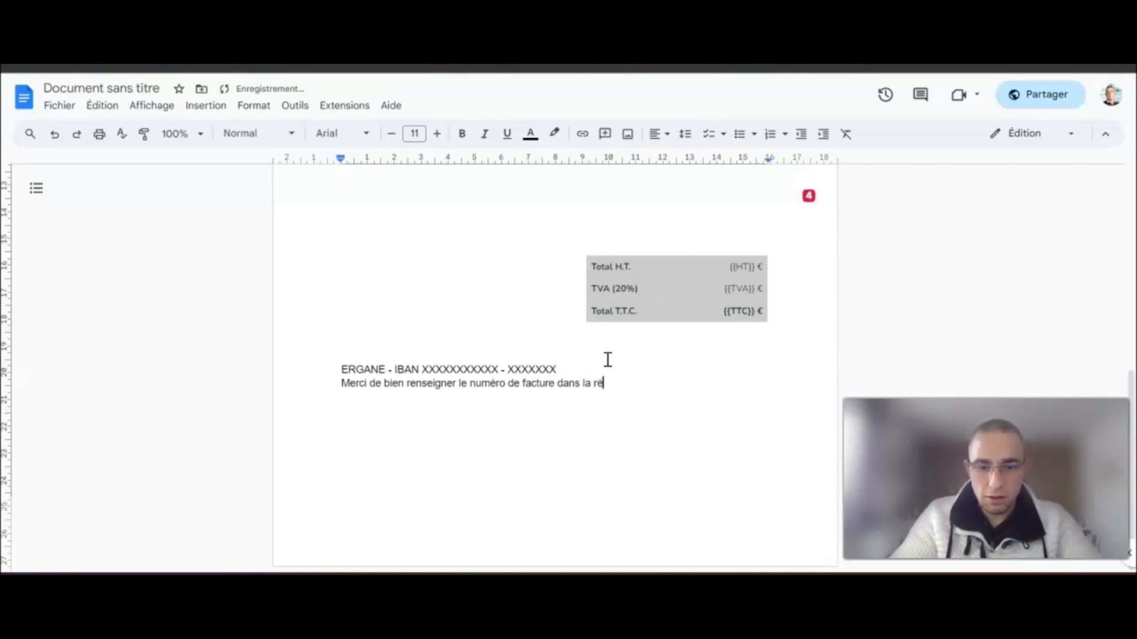
type("iement /N")
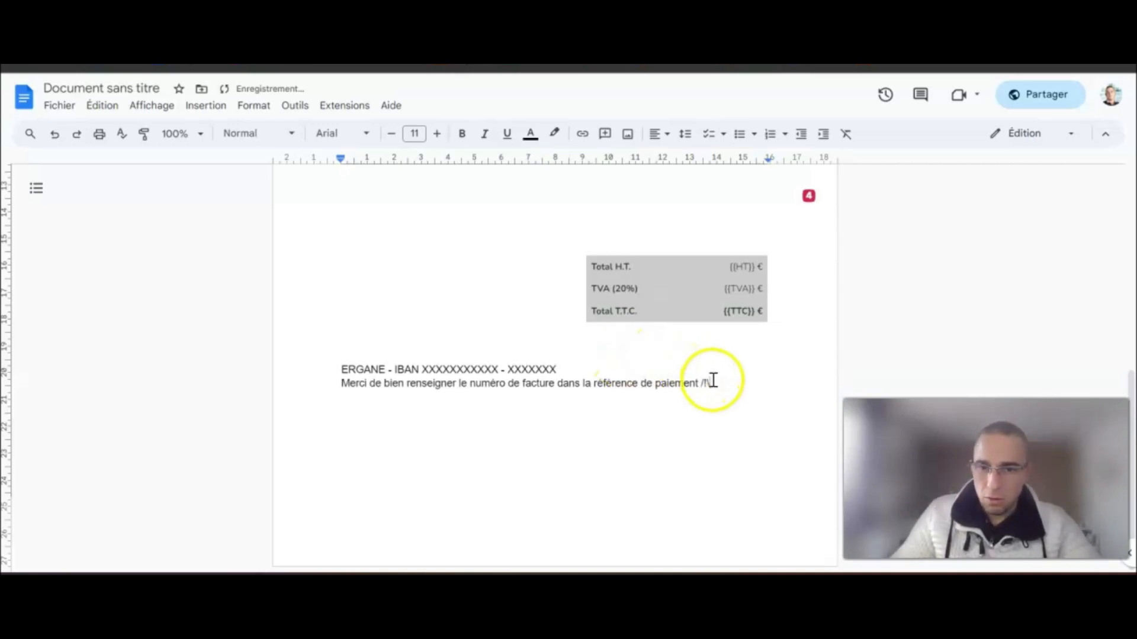
- Put a /!\ sign at the start of the payment note and colour the whole note red
left_click(701, 382)
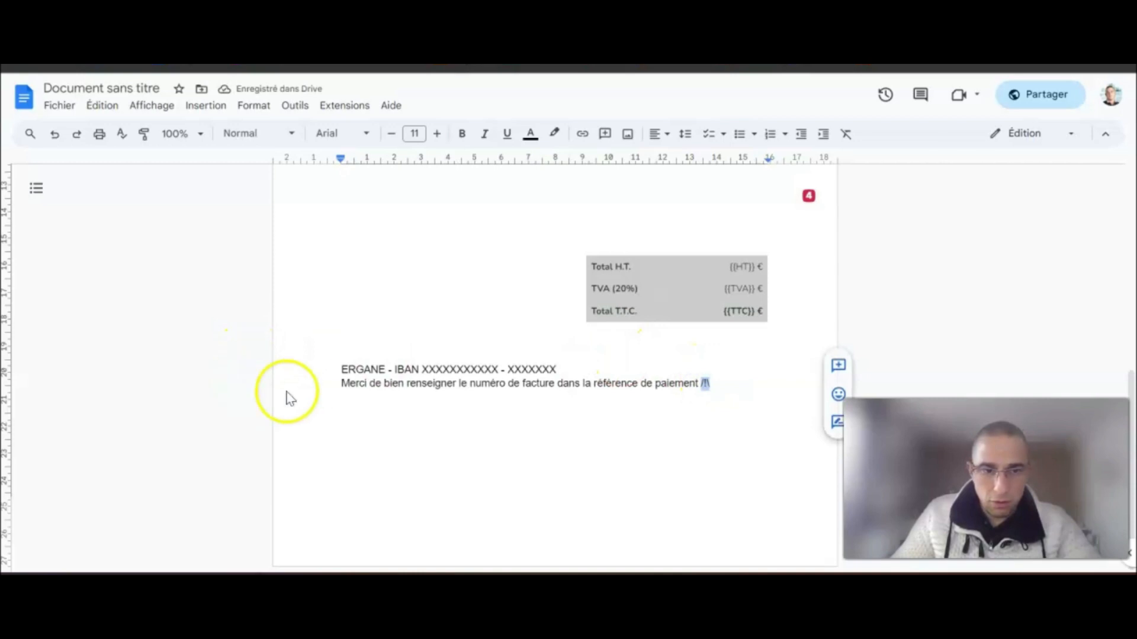
left_click(328, 385)
type("/!\\")
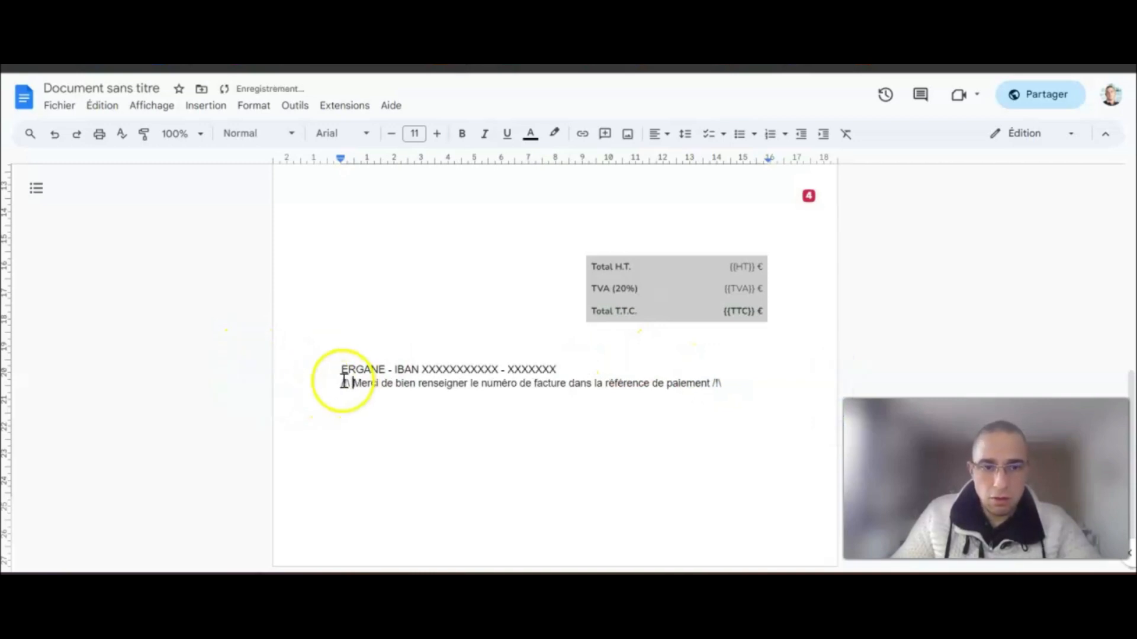
left_click_drag(344, 381, 754, 383)
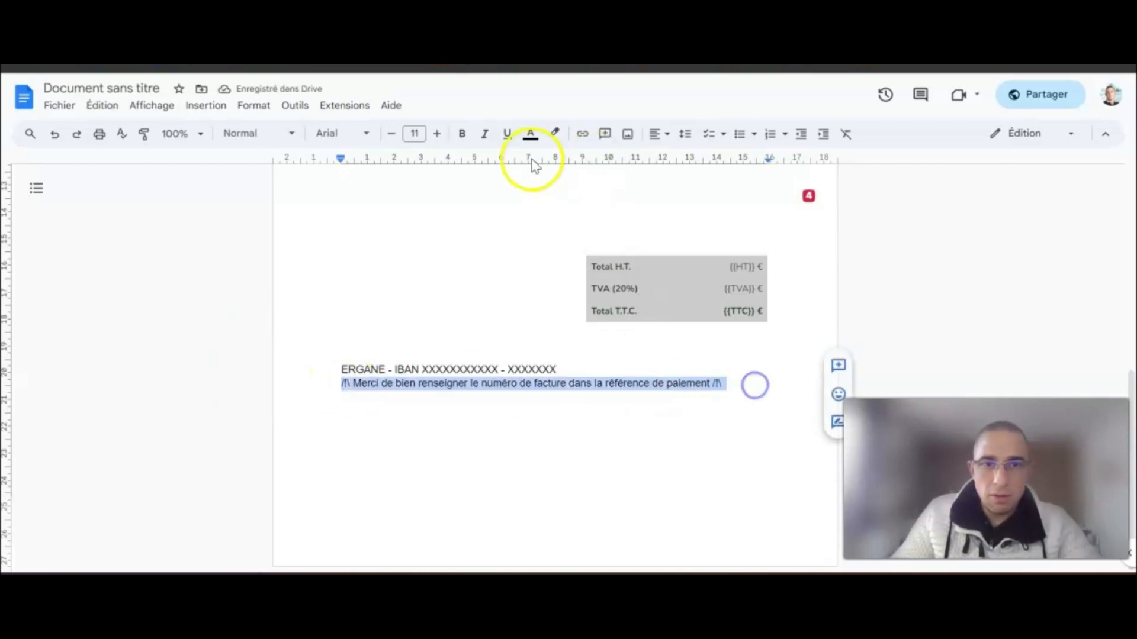
left_click(536, 135)
left_click(553, 178)
left_click(568, 376)
- Bold 'ERGANE' and add blank lines above the footer
left_click_drag(343, 368, 393, 368)
left_click(462, 134)
scroll(508, 332, "up", 5)
scroll(512, 322, "down", 5)
left_click(394, 342)
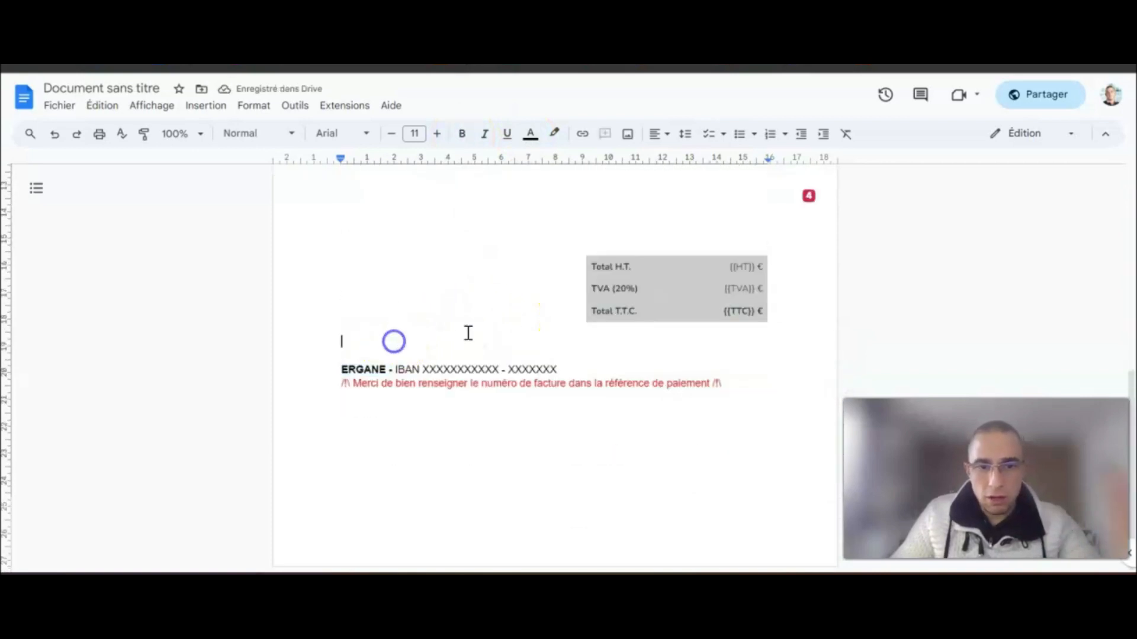
key("Return")
key("Return")
key("Return")
key("Return")
key("Return")
key("Return")
key("Return")
key("Return")
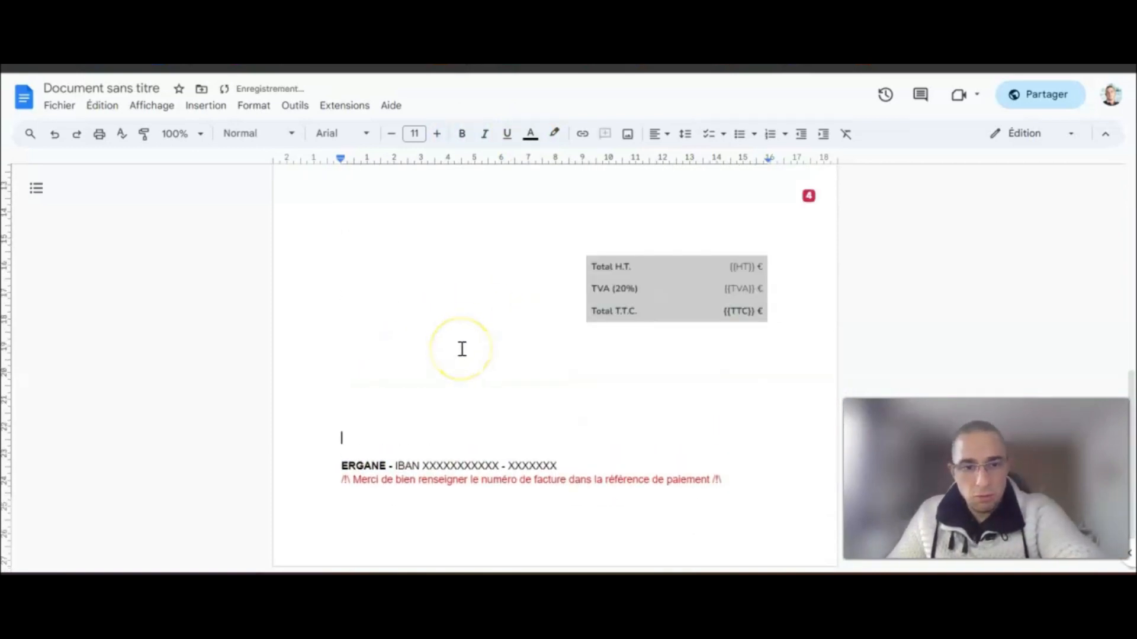
key("BackSpace")
key("BackSpace")
key("BackSpace")
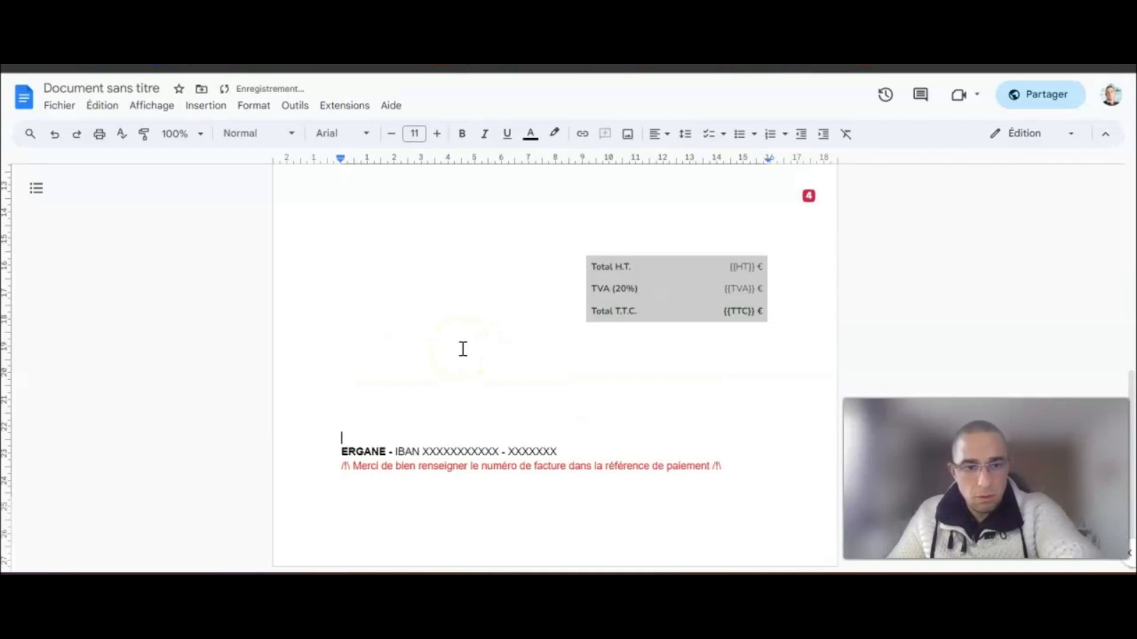
- Paint the plain address formatting onto the e-mail and website lines to remove their link styling
scroll(592, 355, "up", 10)
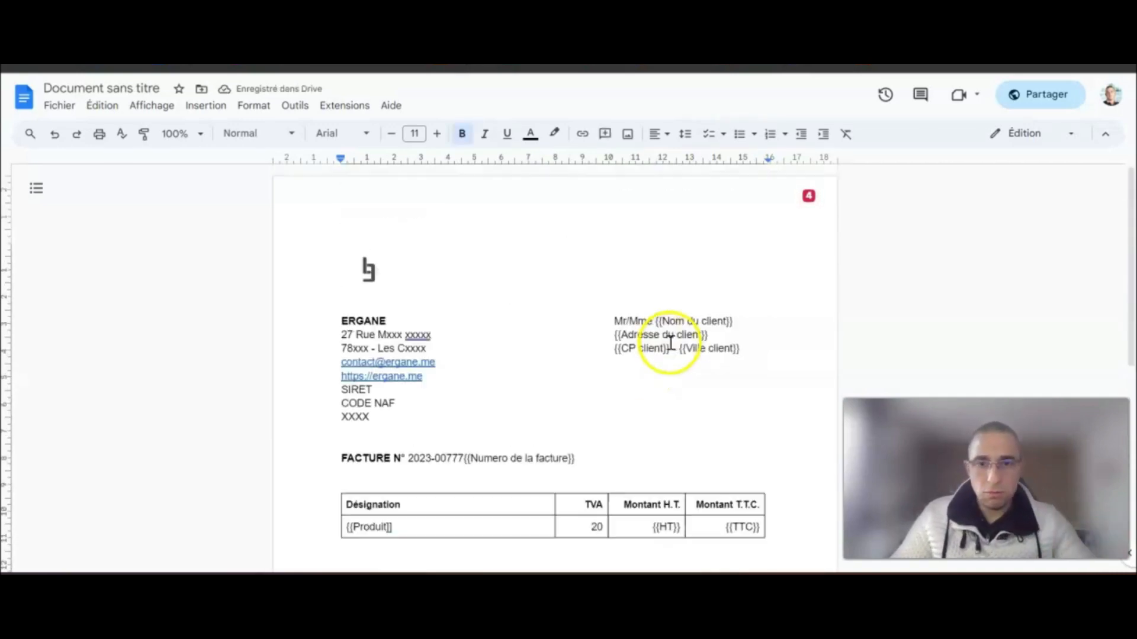
scroll(721, 350, "down", 5)
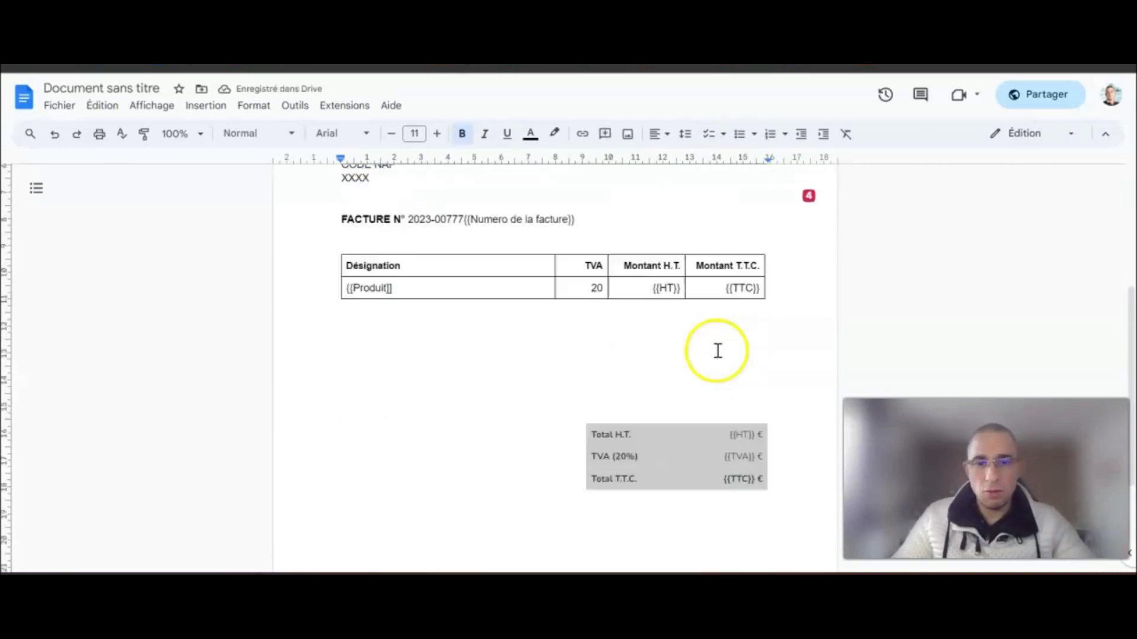
scroll(716, 349, "up", 5)
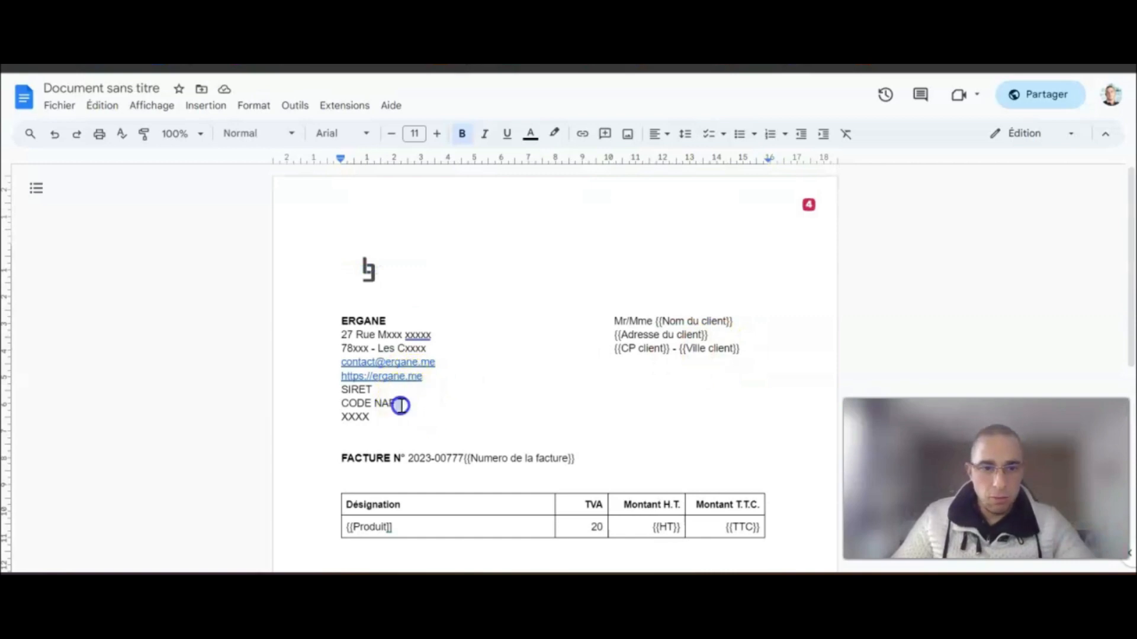
left_click_drag(395, 403, 343, 403)
mouse_move(363, 350)
left_mouse_down()
mouse_move(427, 349)
mouse_move(380, 373)
mouse_move(320, 363)
left_mouse_up()
left_click(144, 133)
double_click(426, 407)
double_click(461, 420)
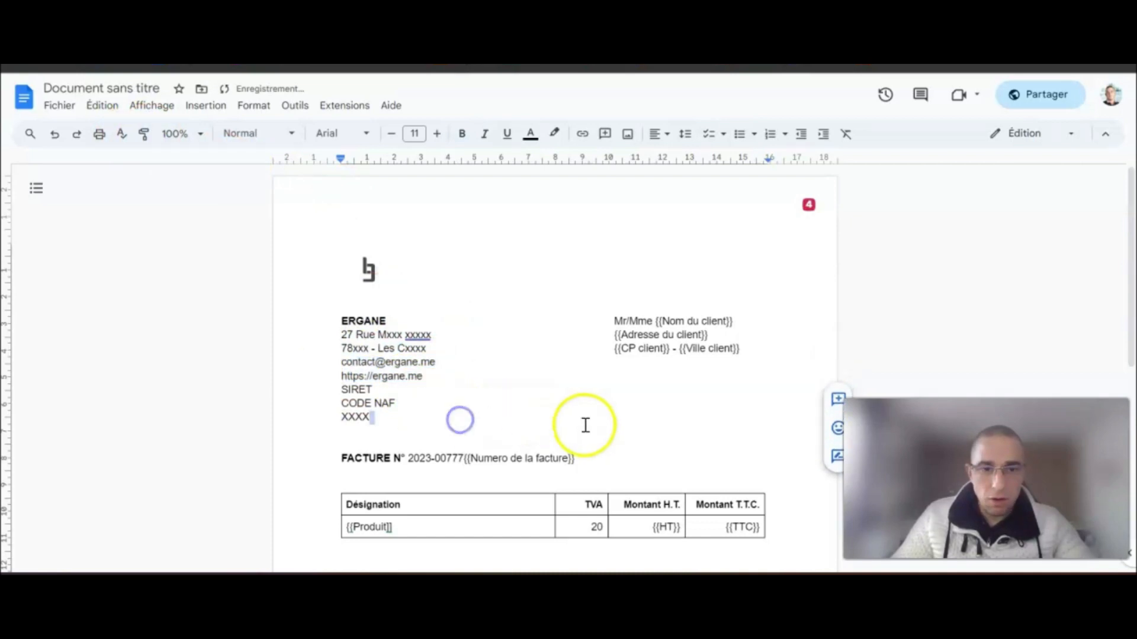
scroll(583, 425, "down", 2)
left_click(342, 232)
scroll(577, 281, "down", 5)
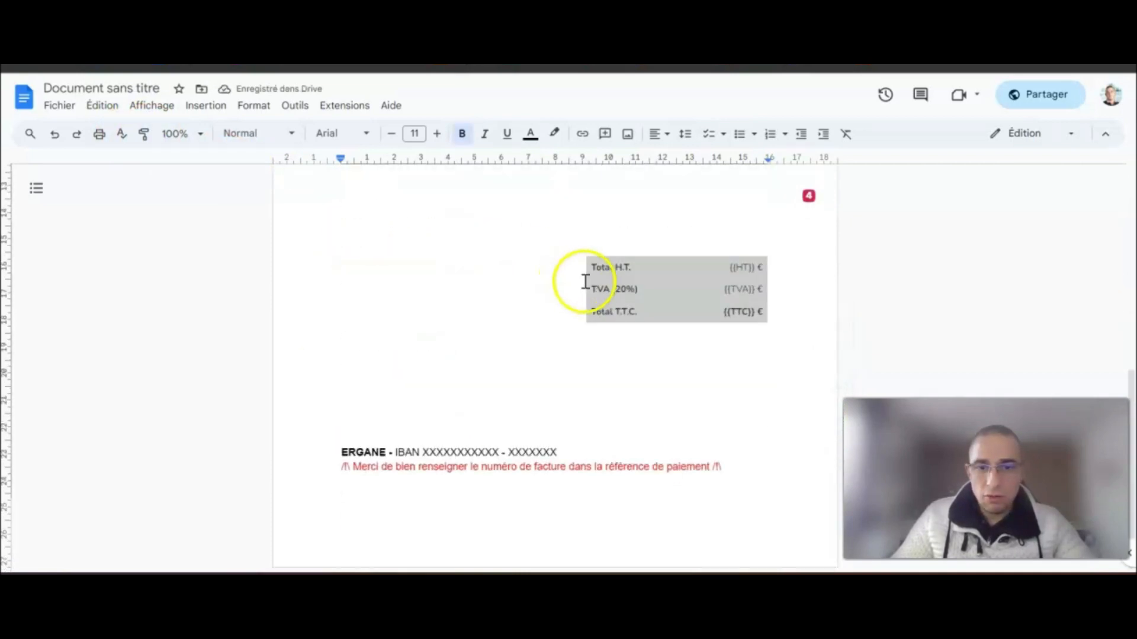
scroll(744, 398, "up", 10)
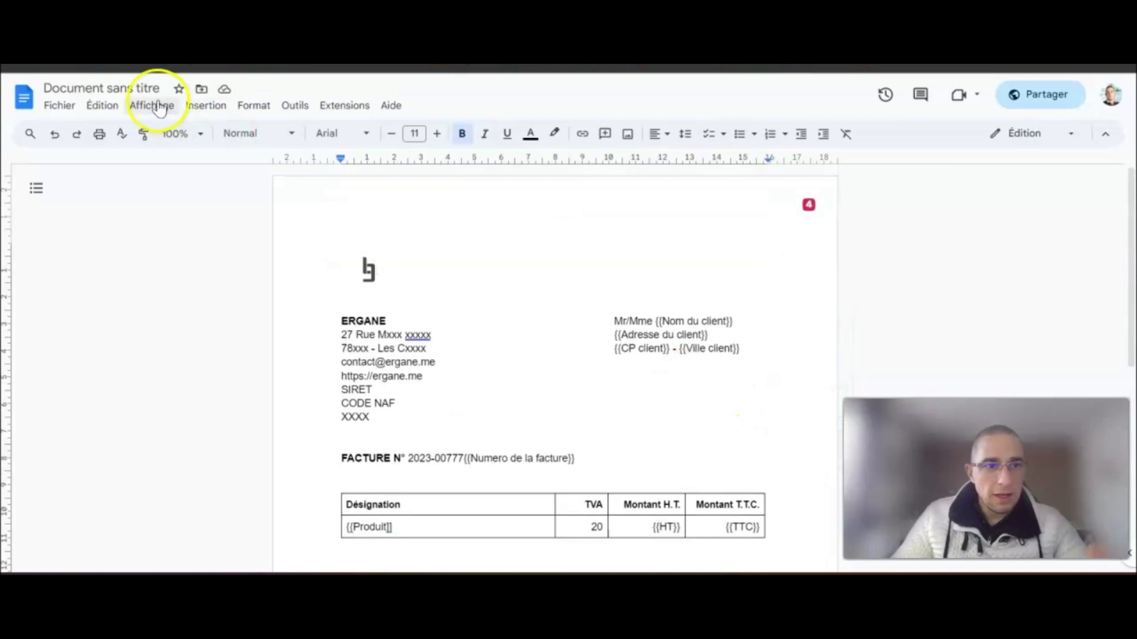
- Rename the document 'Template facture non acquit' and go back to the Docs home list
left_click(85, 85)
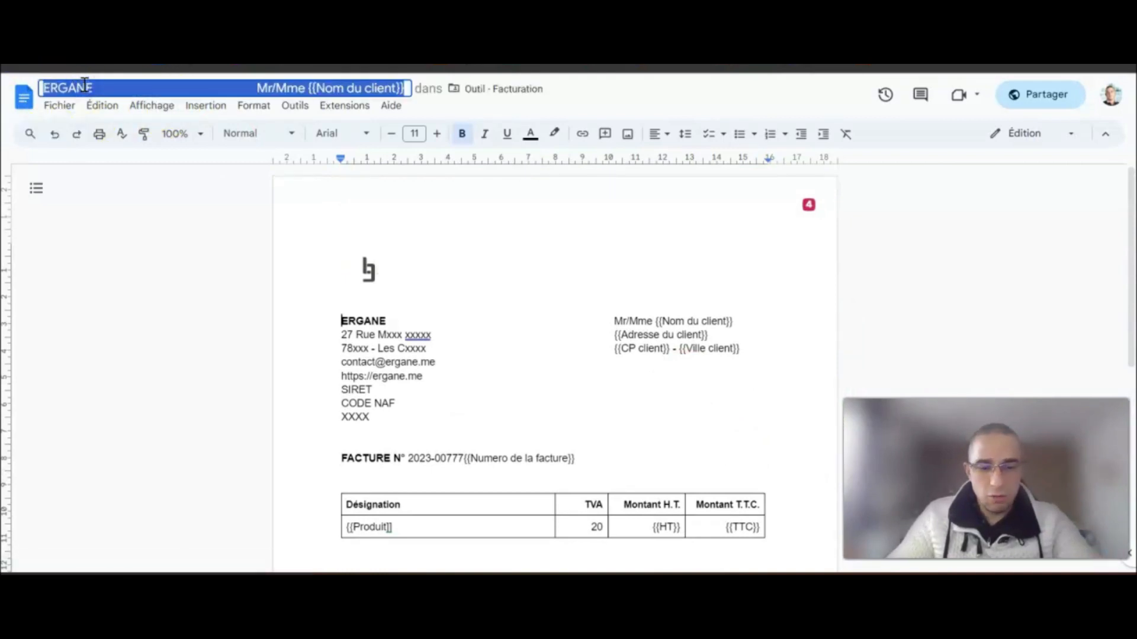
type("Template")
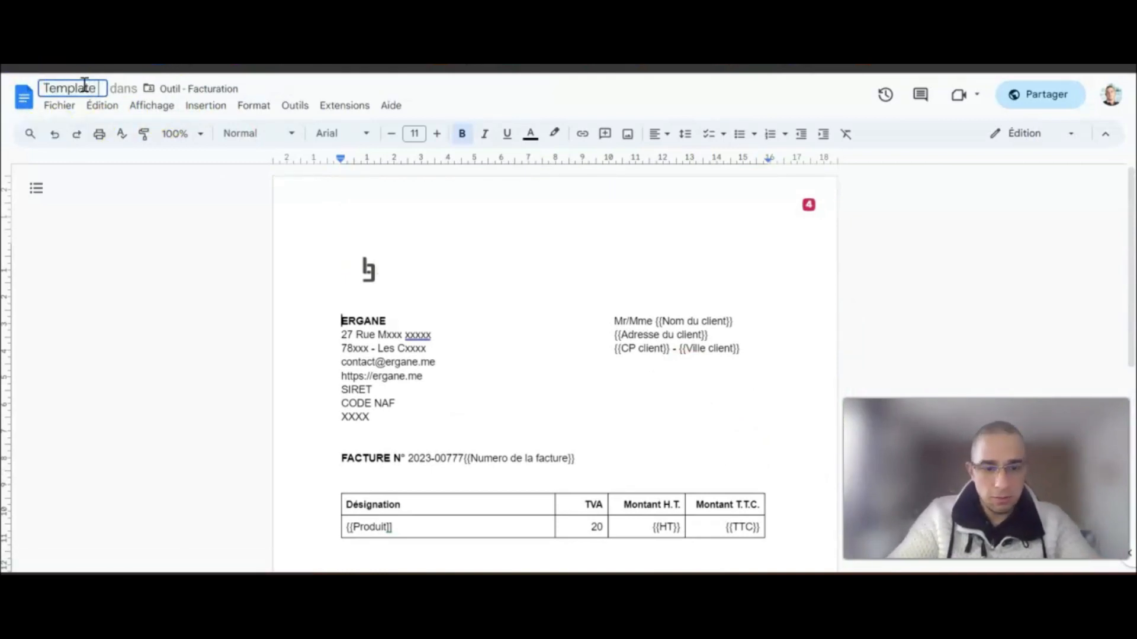
type(" facture")
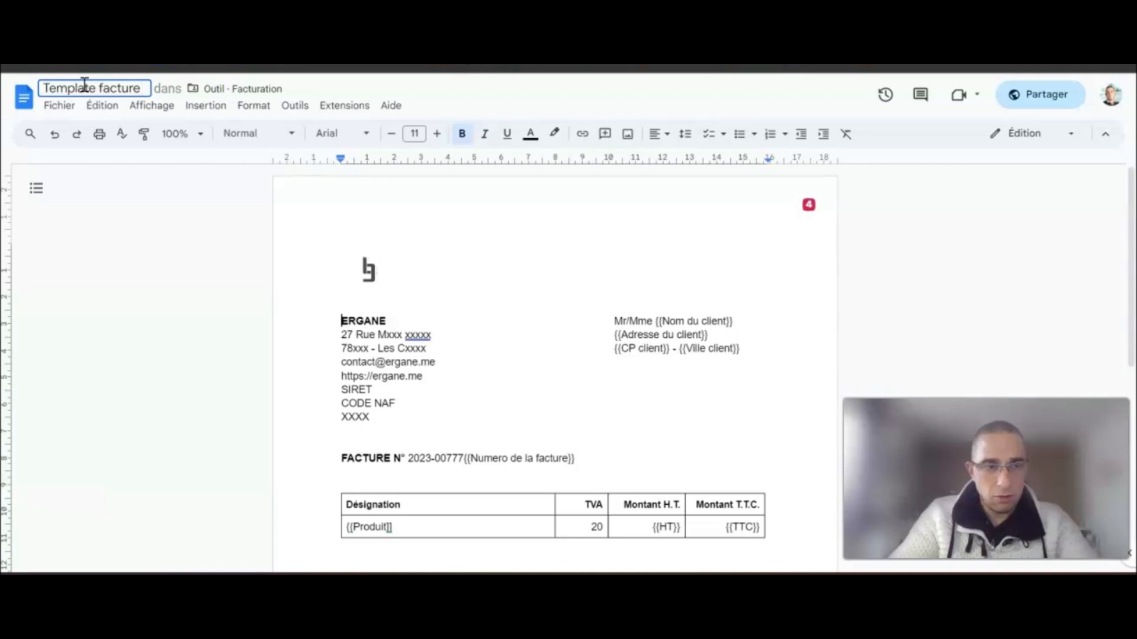
type(" non acquit")
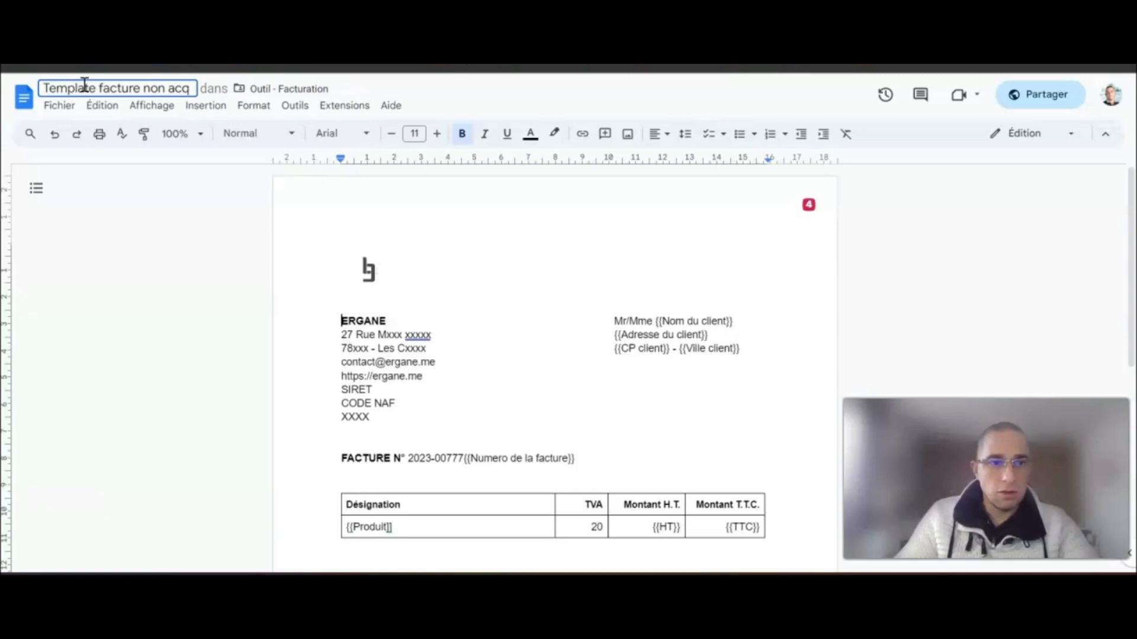
left_click(106, 203)
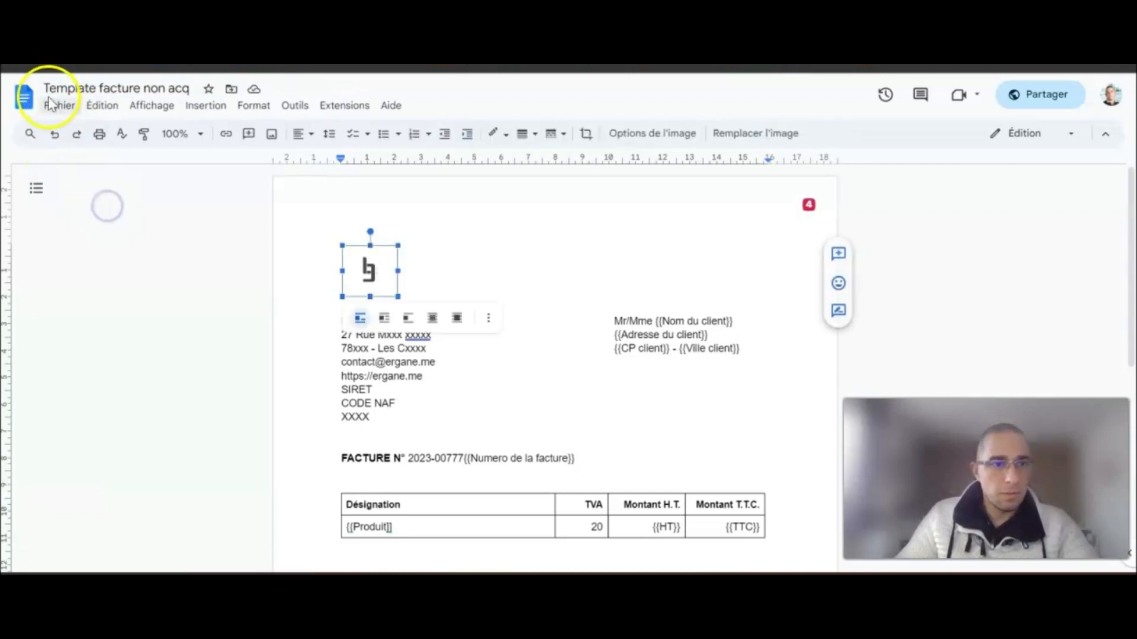
left_click(24, 97)
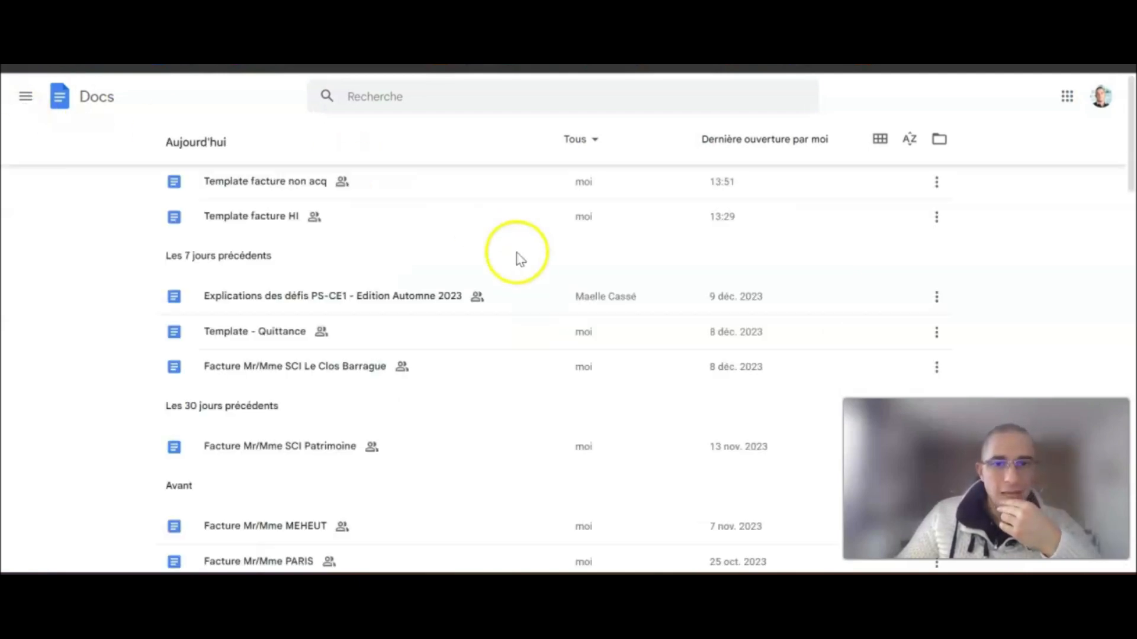
left_click(36, 102)
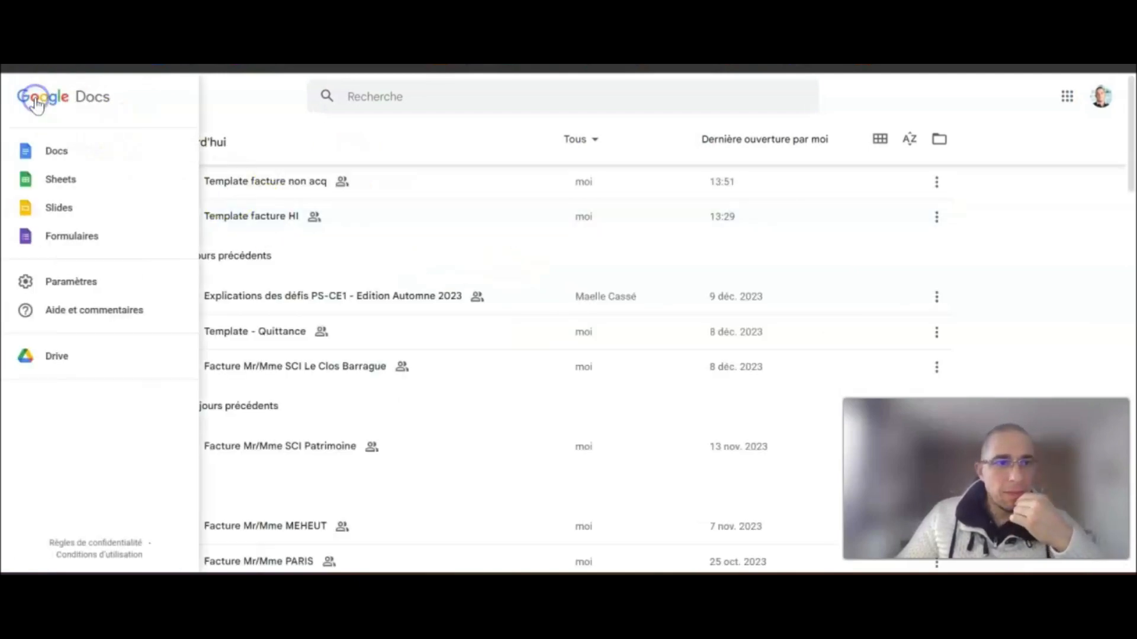
- Make a copy of the template file in the Outil - Facturation Drive folder
left_click(172, 58)
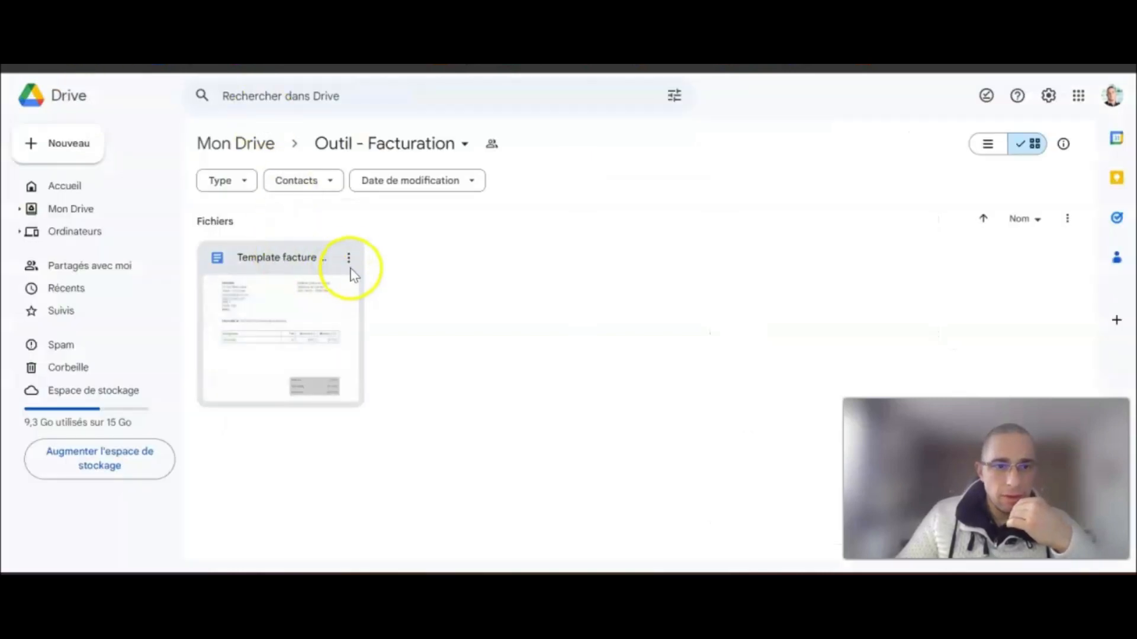
left_click(348, 257)
mouse_move(472, 296)
left_click(456, 361)
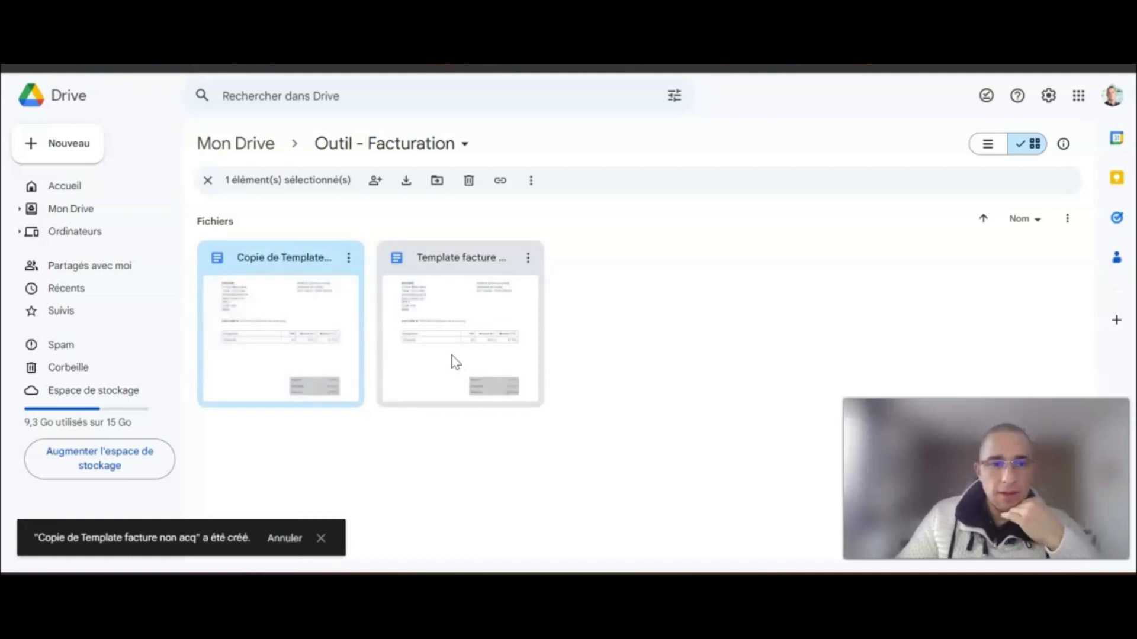
- Rename the copy to 'Template facture acq', removing the 'Copie de' prefix
left_click(340, 263)
left_click(348, 258)
left_click(439, 335)
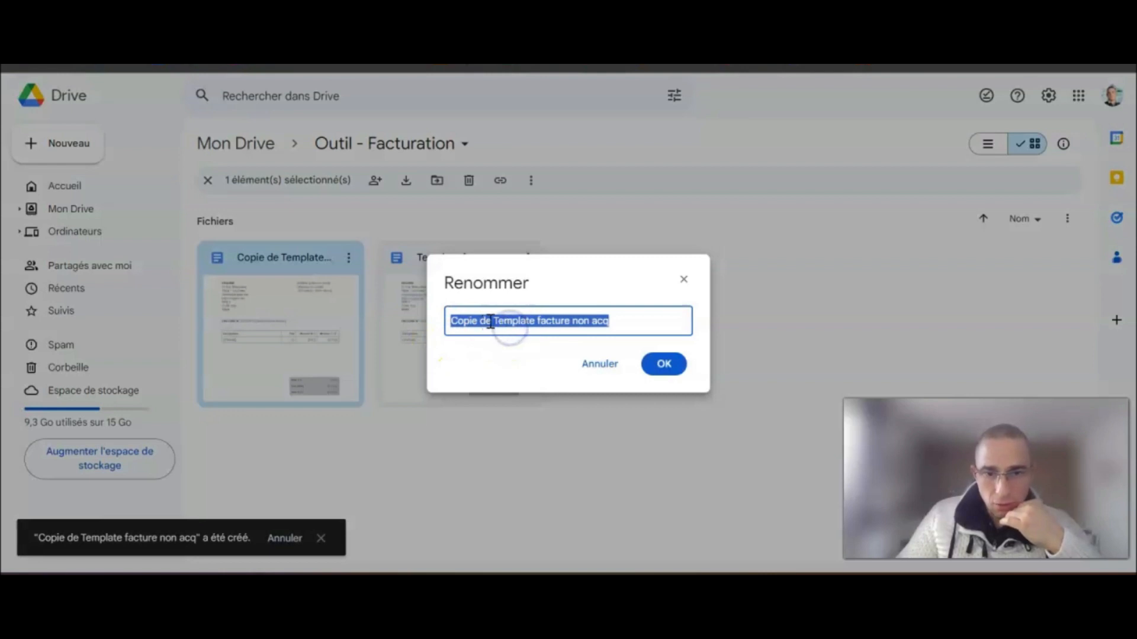
left_click(495, 322)
key("BackSpace")
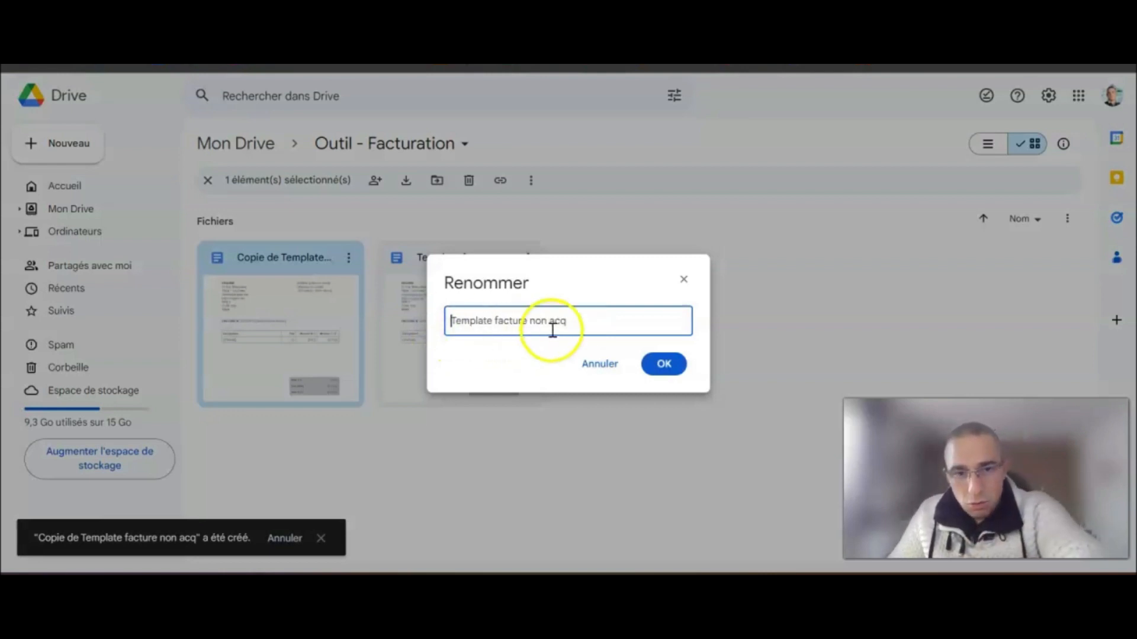
left_click(663, 363)
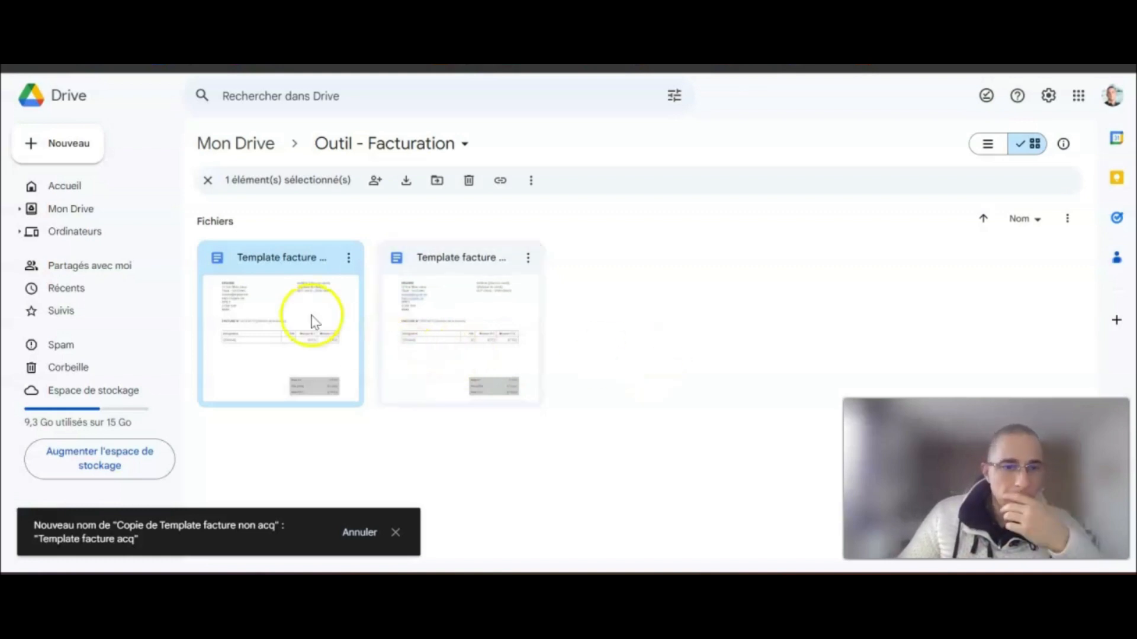
- Open Template facture acq, paste the red PAYÉ stamp in front of the text, and shrink it
double_click(286, 316)
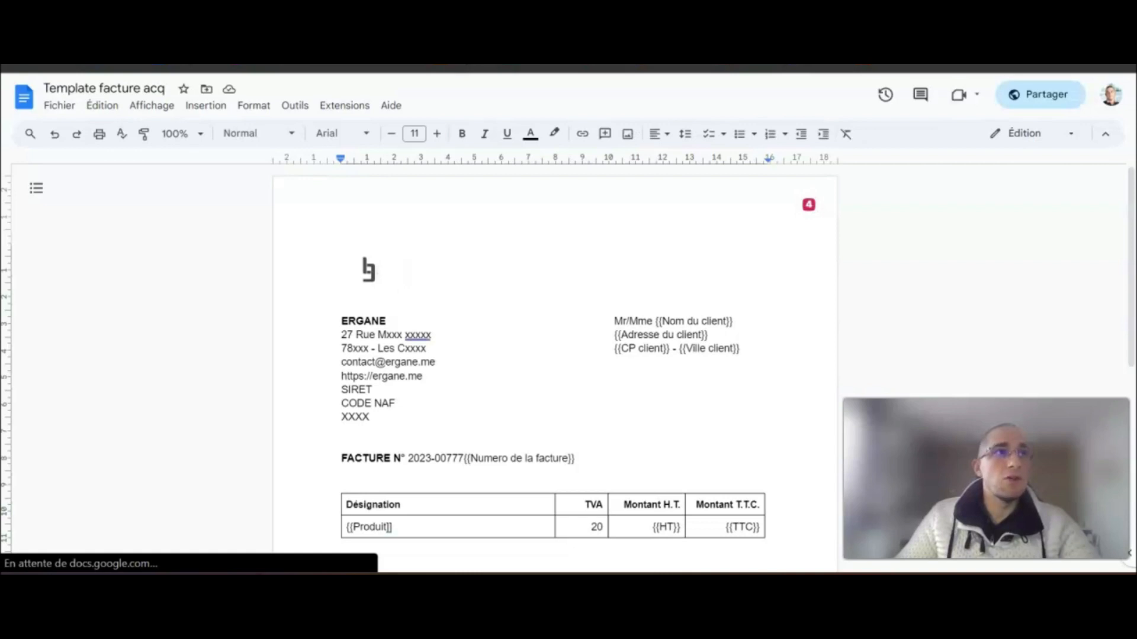
left_click(741, 241)
key("ctrl+v")
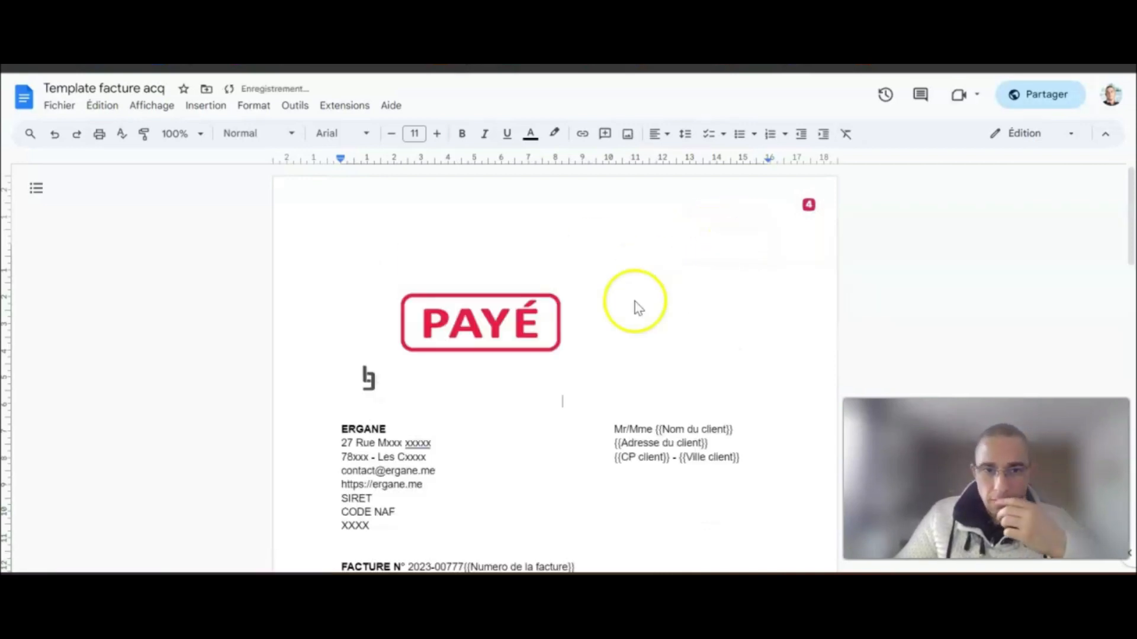
left_click(530, 323)
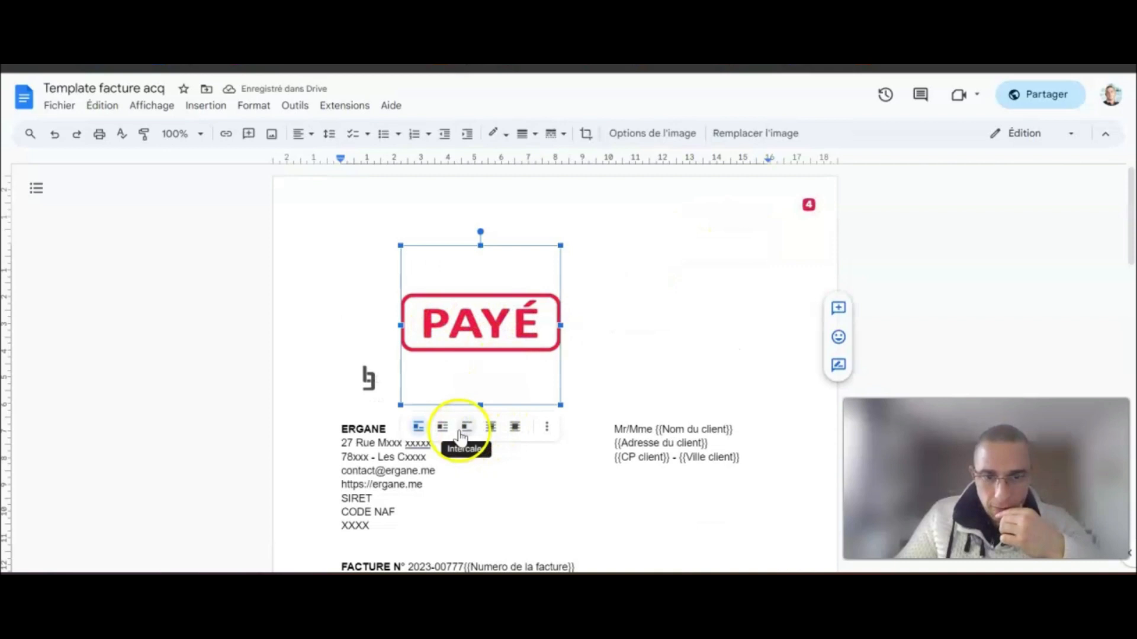
left_click(513, 427)
left_click_drag(510, 307, 708, 235)
left_click_drag(792, 410, 765, 371)
left_click_drag(704, 296, 506, 244)
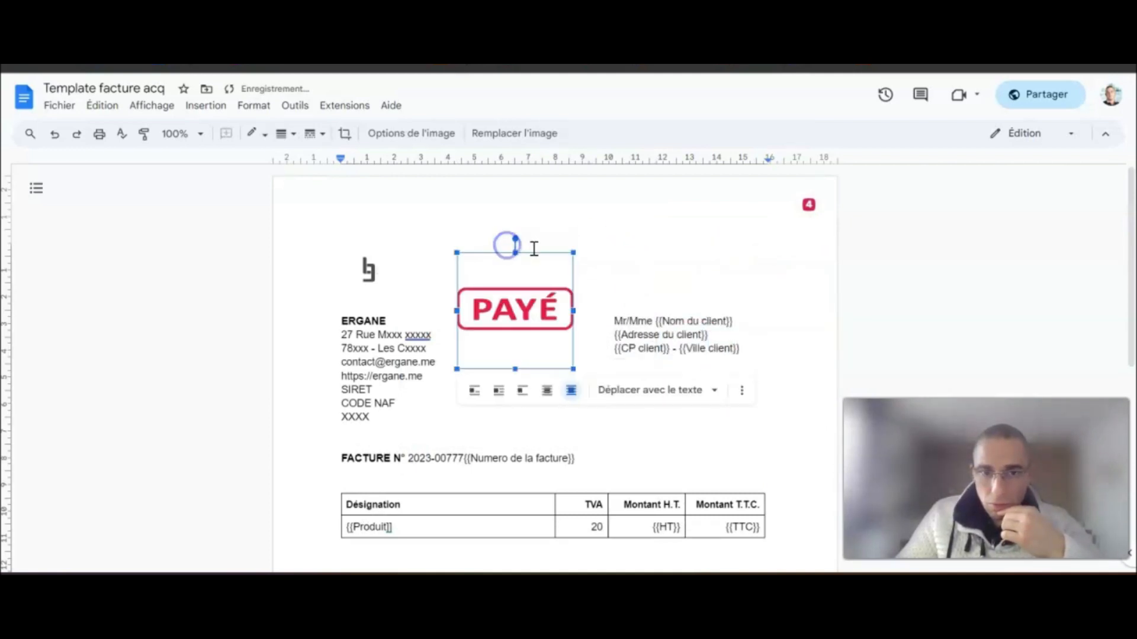
left_click(718, 243)
left_click(940, 270)
scroll(966, 268, "down", 2)
scroll(525, 304, "up", 2)
- Fix the PAYÉ stamp's position on the page at the top right and shrink it further
left_click(525, 305)
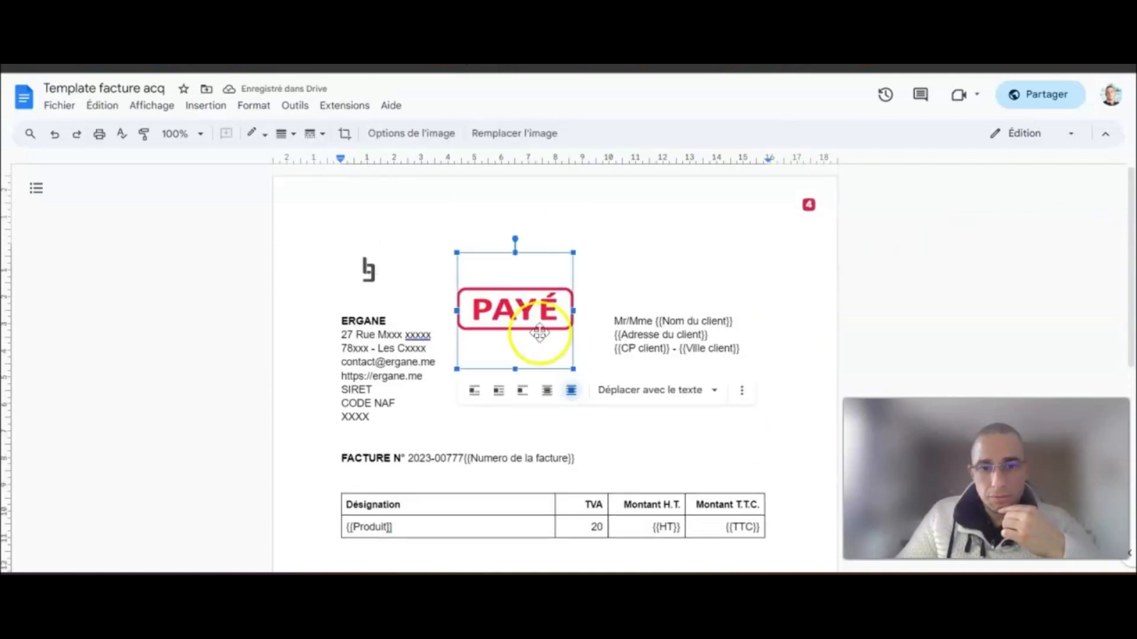
left_click(669, 390)
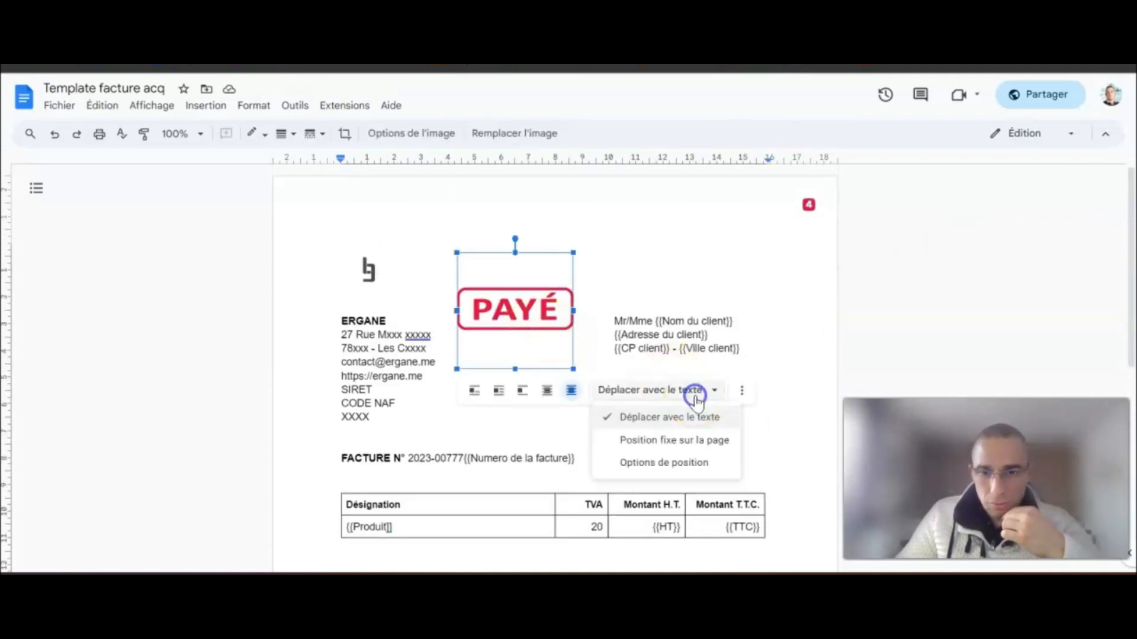
left_click(723, 441)
left_click_drag(530, 347, 722, 253)
left_click_drag(779, 299, 750, 257)
left_click(965, 239)
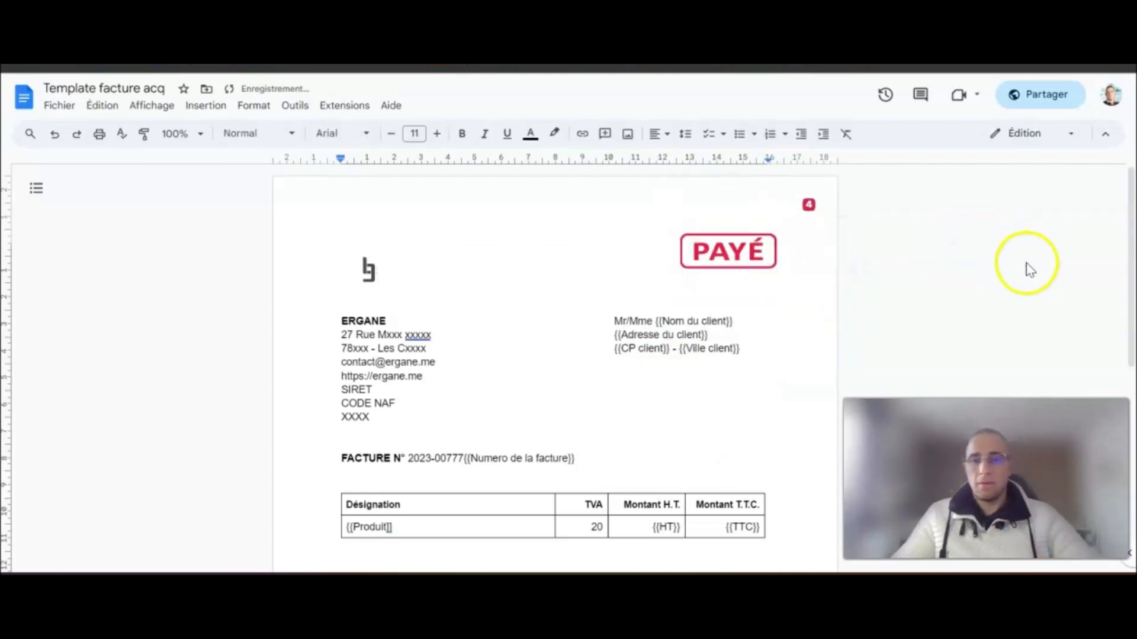
scroll(1053, 296, "down", 5)
scroll(1069, 288, "down", 2)
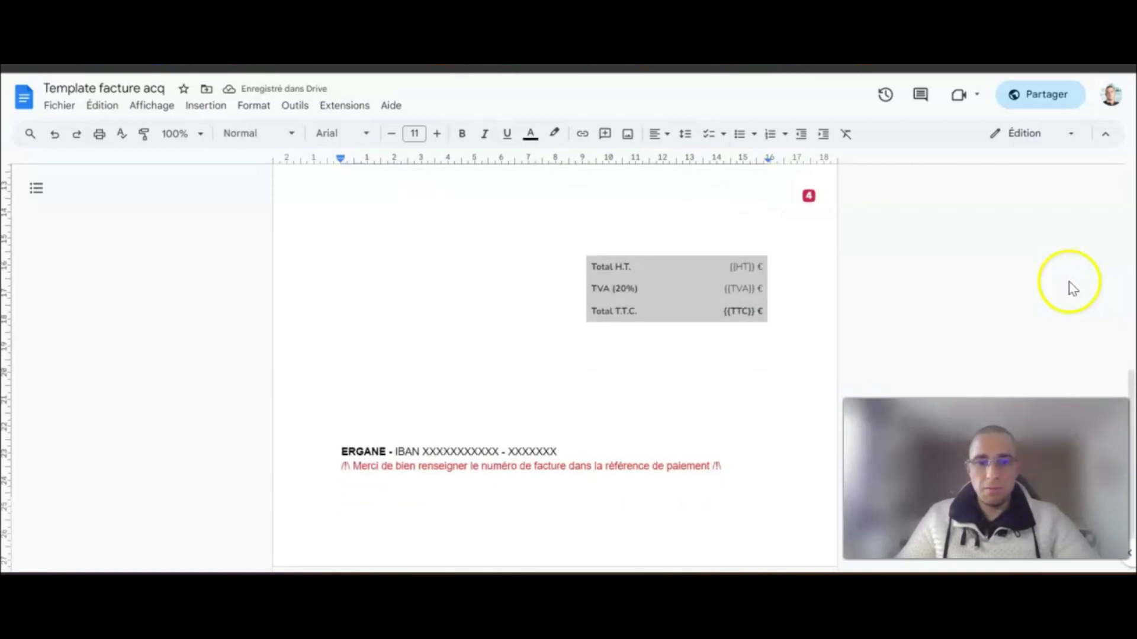
scroll(1007, 273, "up", 7)
left_click(29, 99)
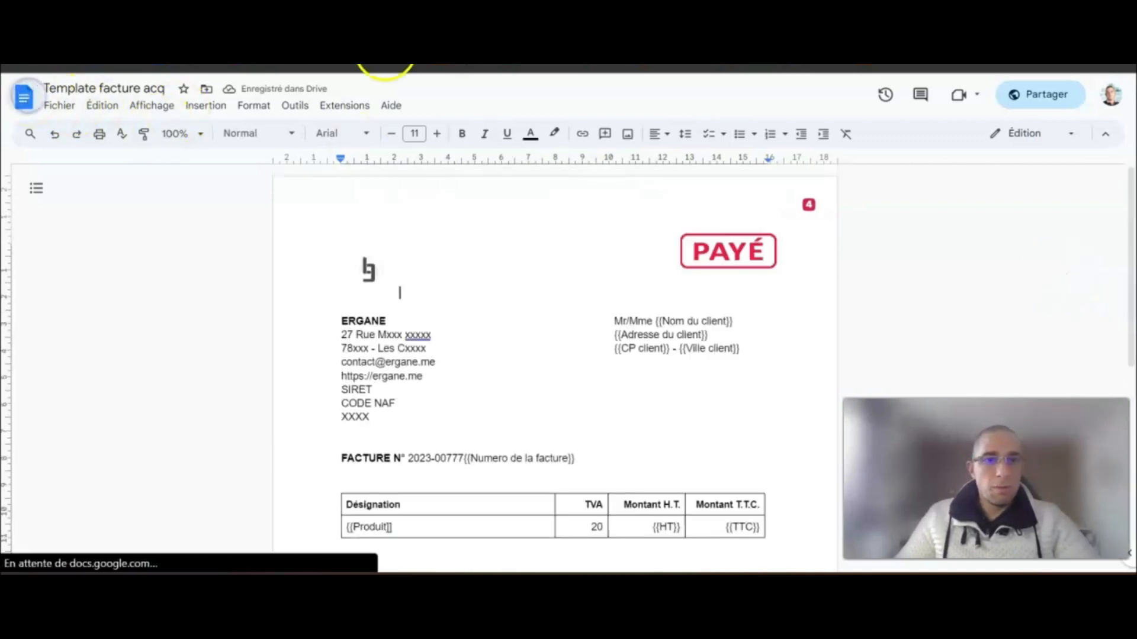
- Refresh the Outil - Facturation Drive folder and reopen Template facture acq
left_click(56, 61)
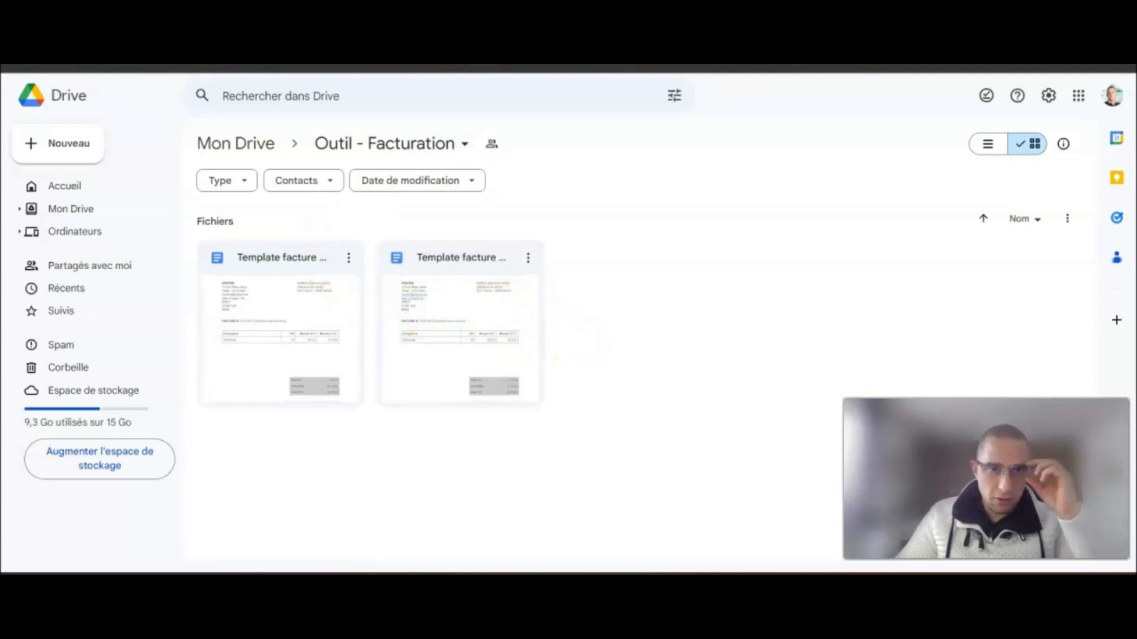
key("F5")
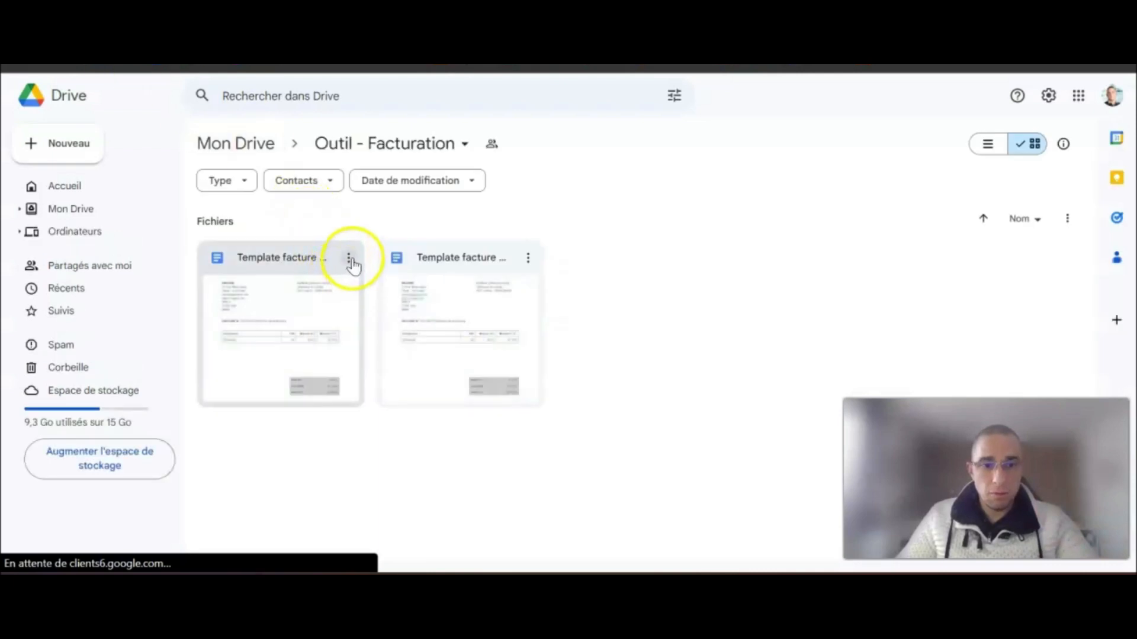
double_click(313, 321)
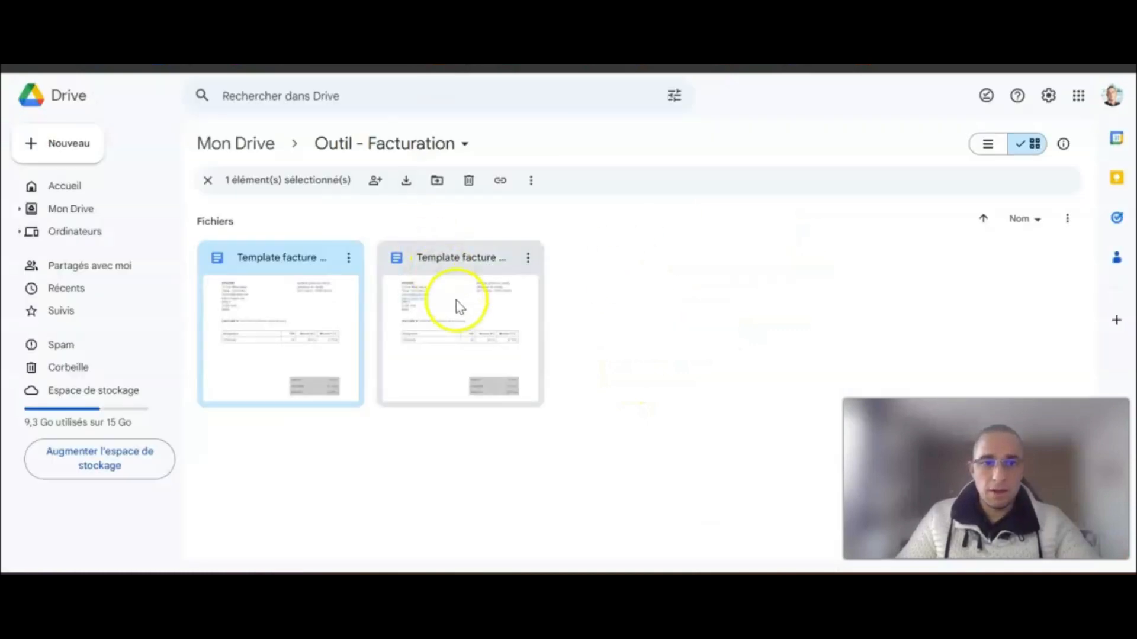
- Open the second Template facture file in Drive to review it
double_click(456, 304)
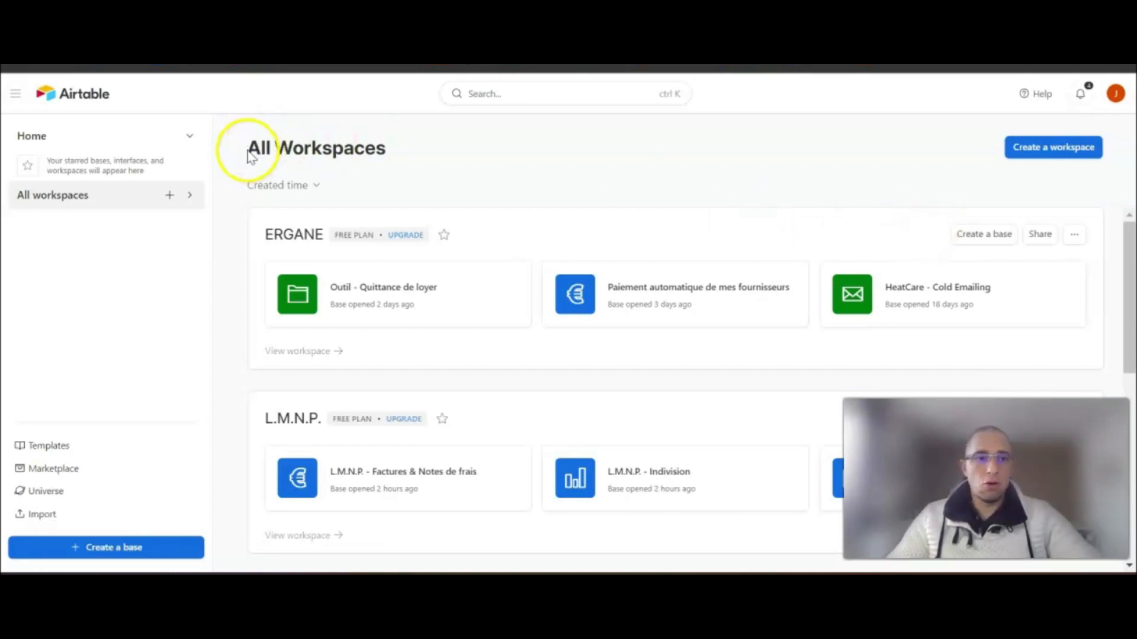
- Start a new blank base from scratch in the ERGANE workspace
left_click_drag(249, 153, 369, 153)
left_click(486, 161)
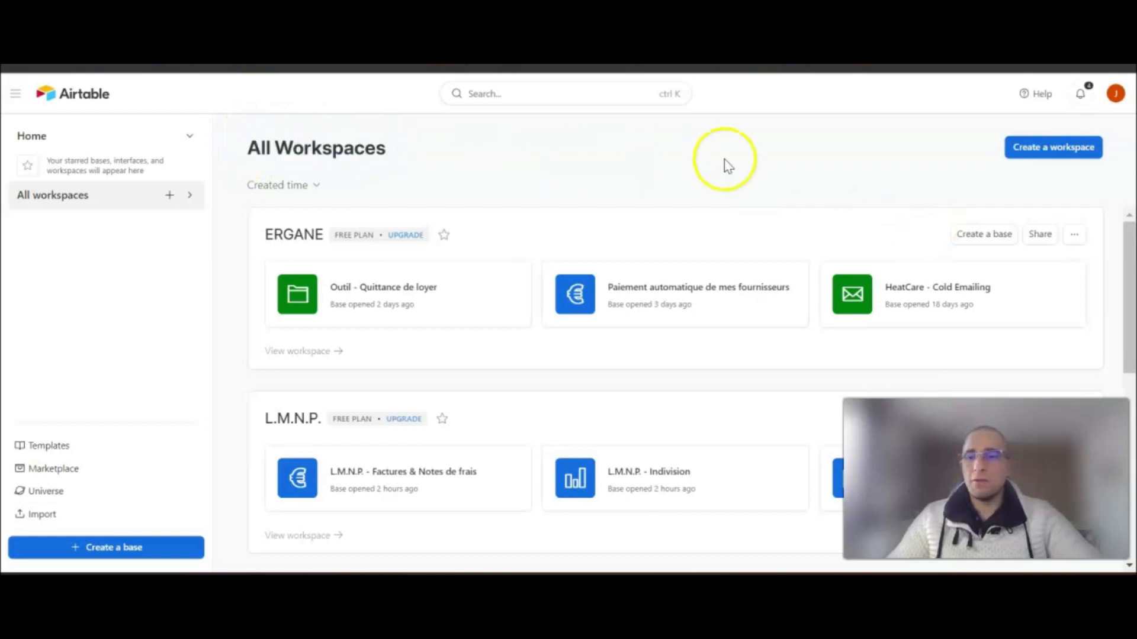
left_click(983, 240)
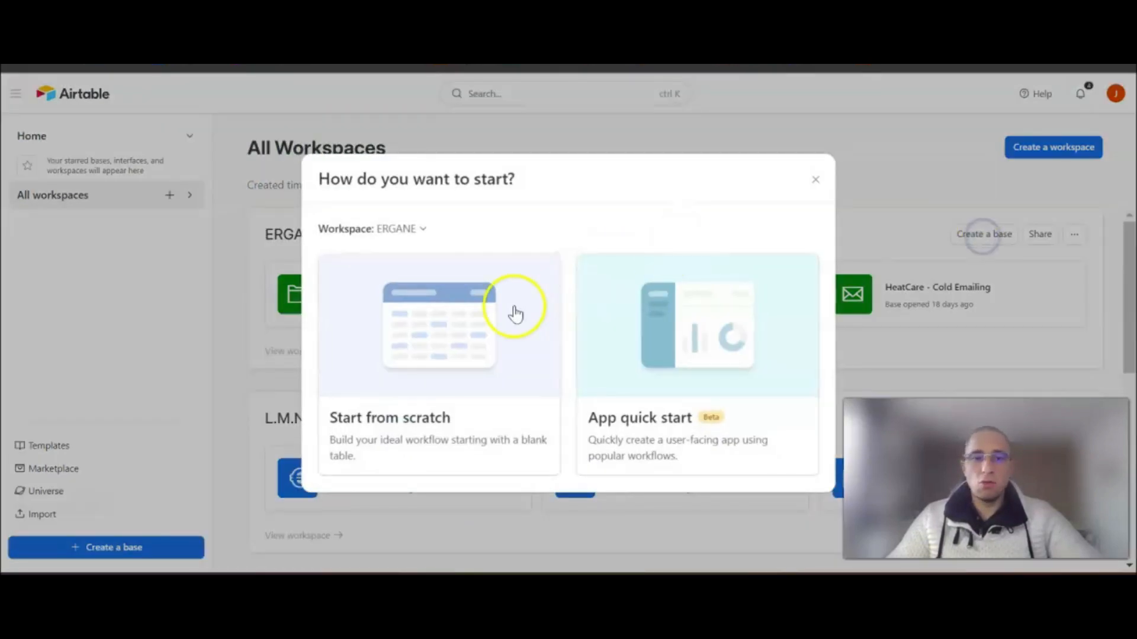
left_click_drag(330, 418, 471, 422)
left_click(471, 422)
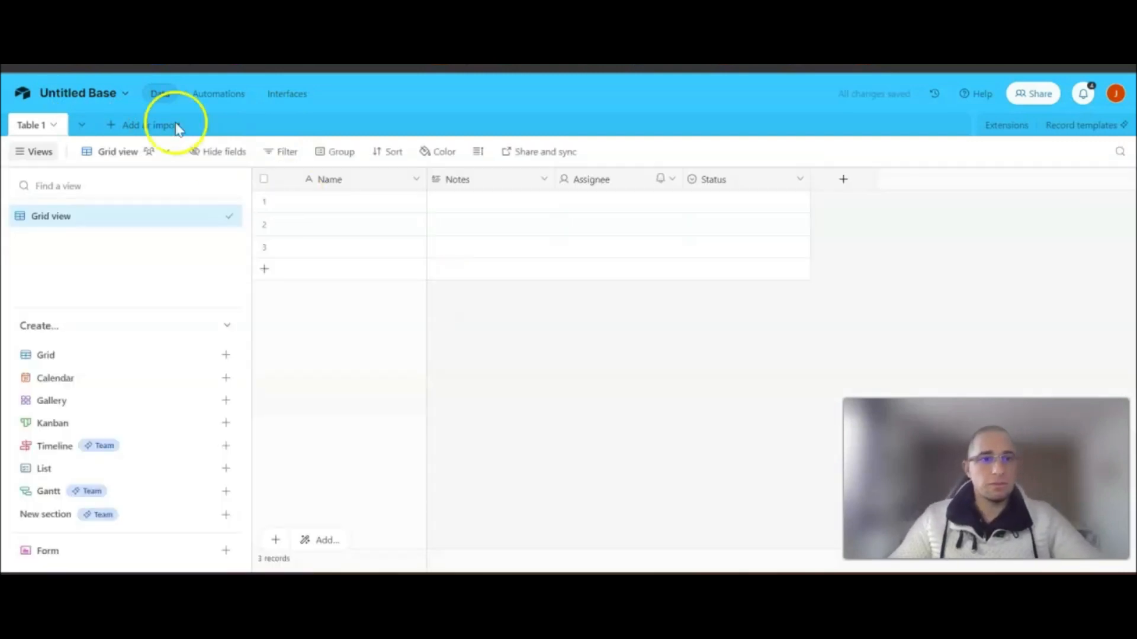
- Name the base 'Outil - Facturation', colour it dark blue and give it a € icon
left_click(78, 101)
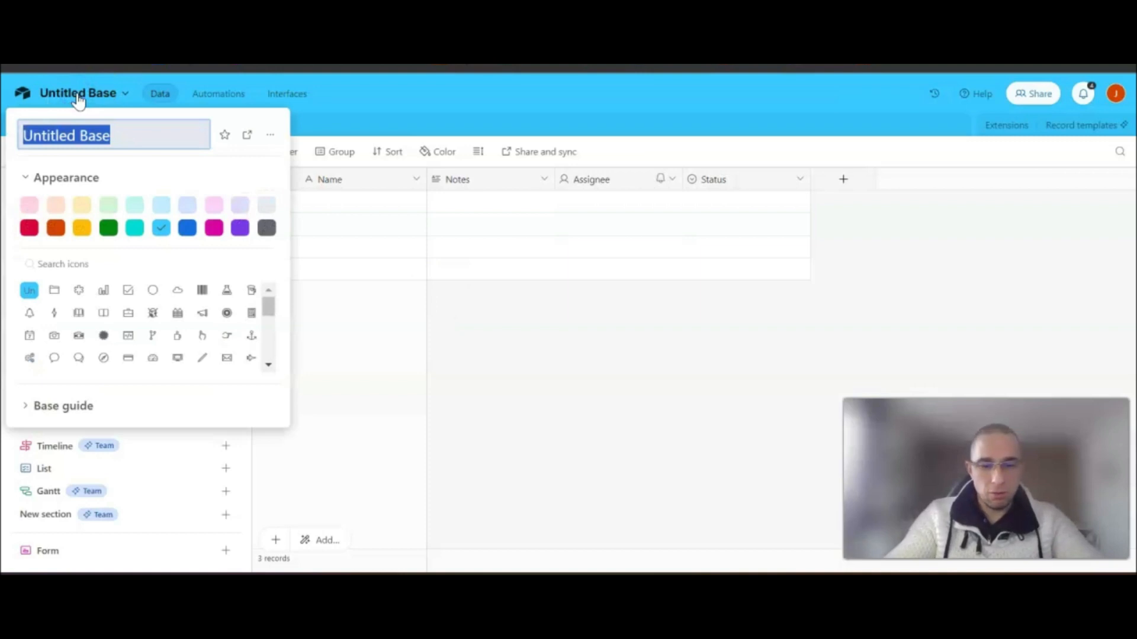
type("Outil - Facturation")
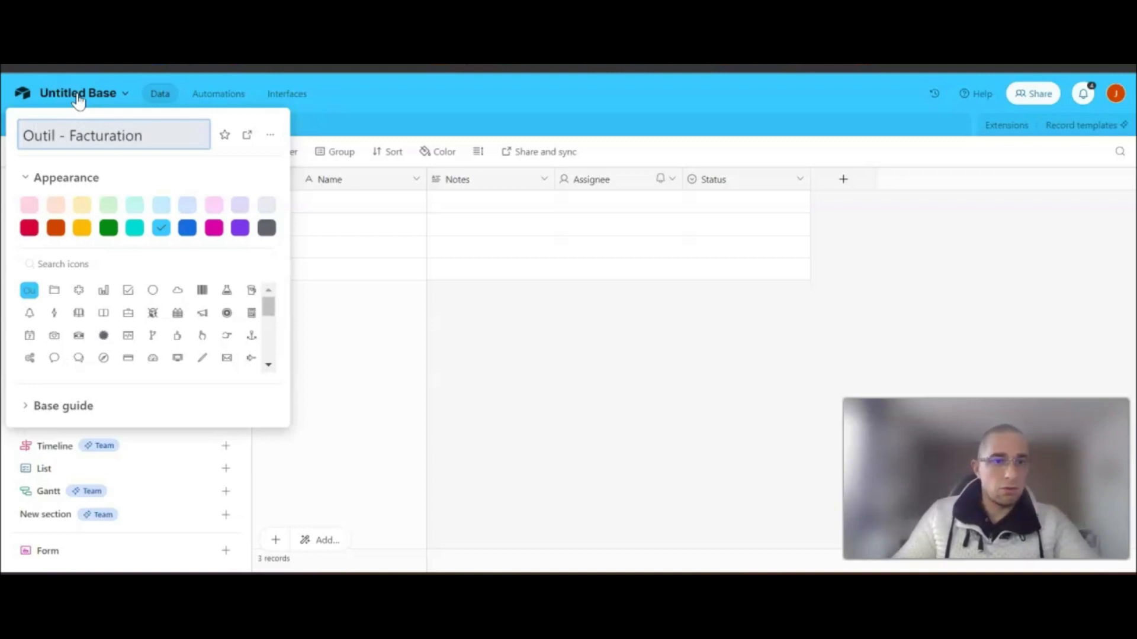
left_click(187, 228)
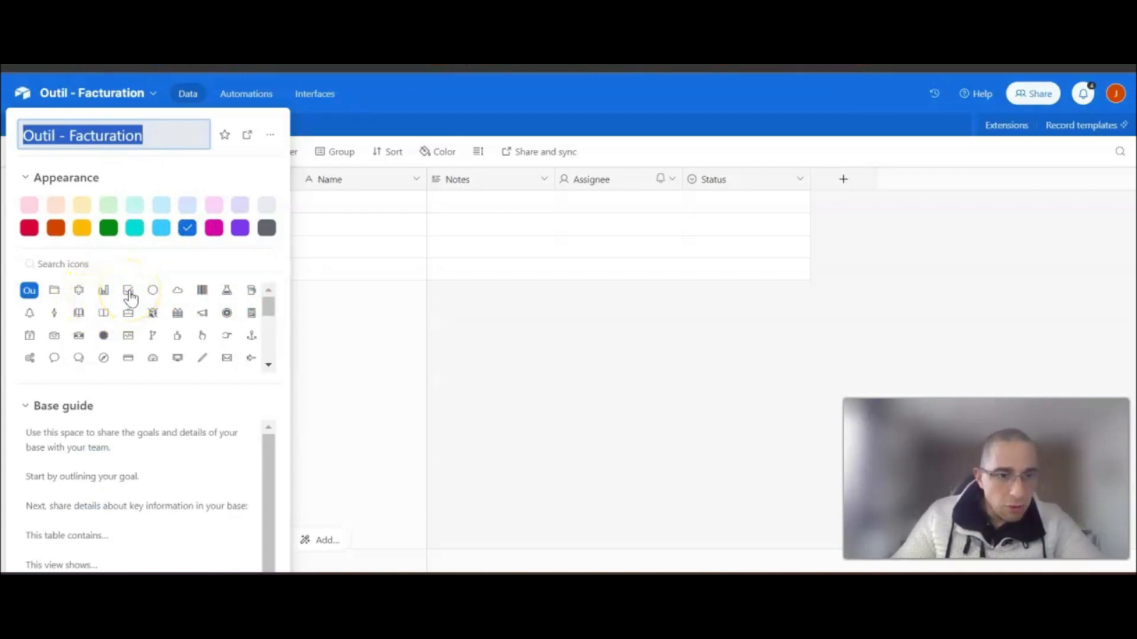
left_click_drag(268, 309, 274, 359)
left_click(54, 341)
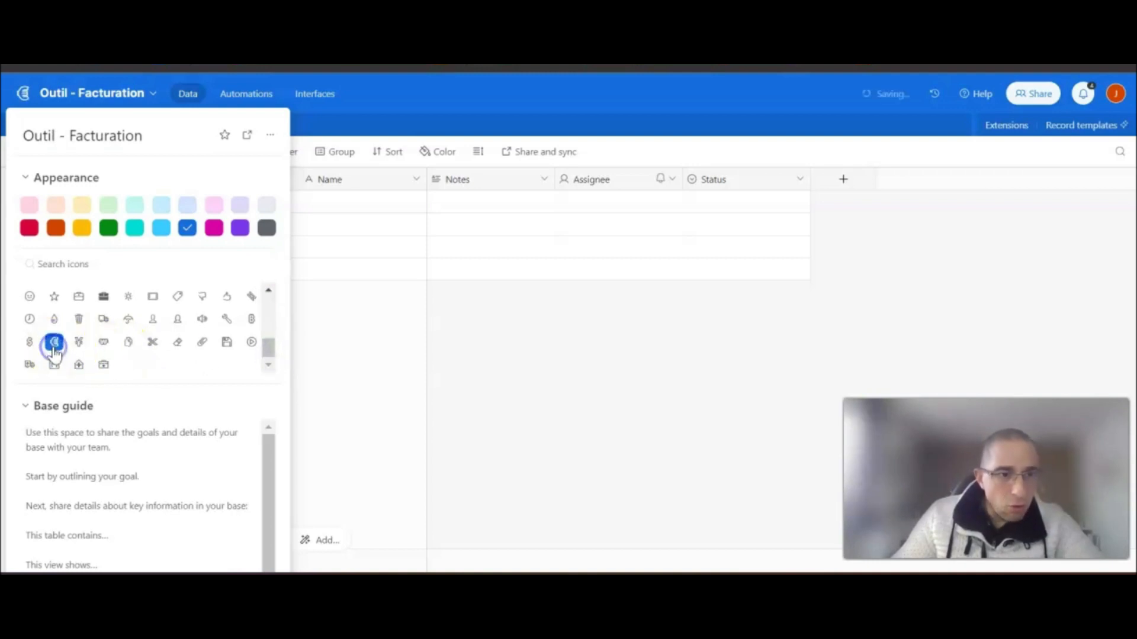
left_click(449, 350)
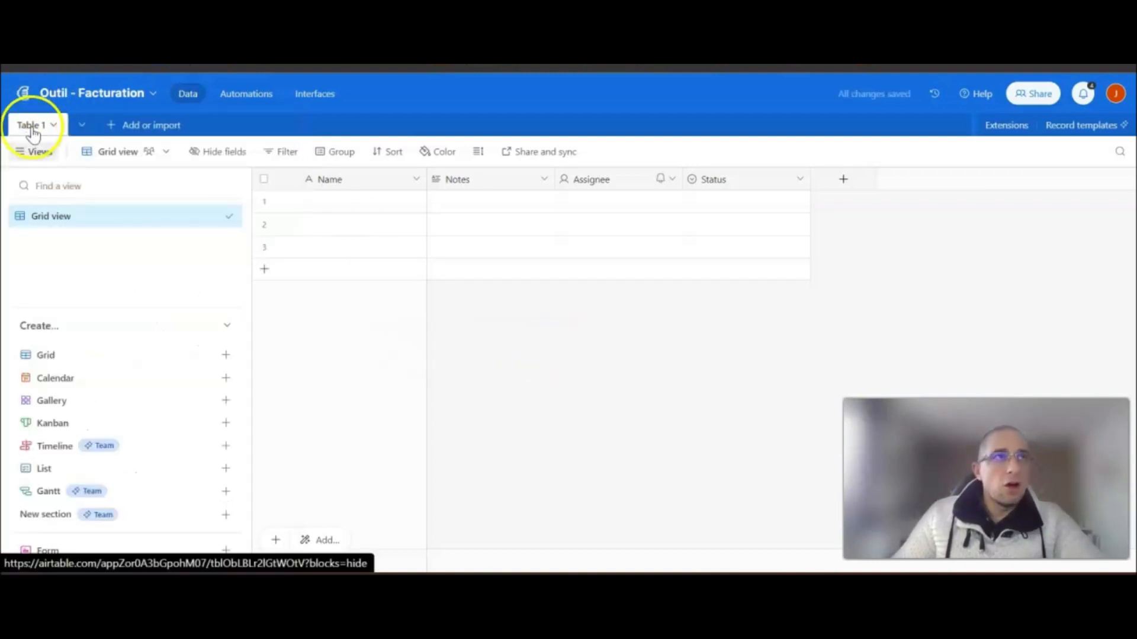
- Rename Table 1 to 'Facture'
double_click(33, 130)
left_click(33, 127)
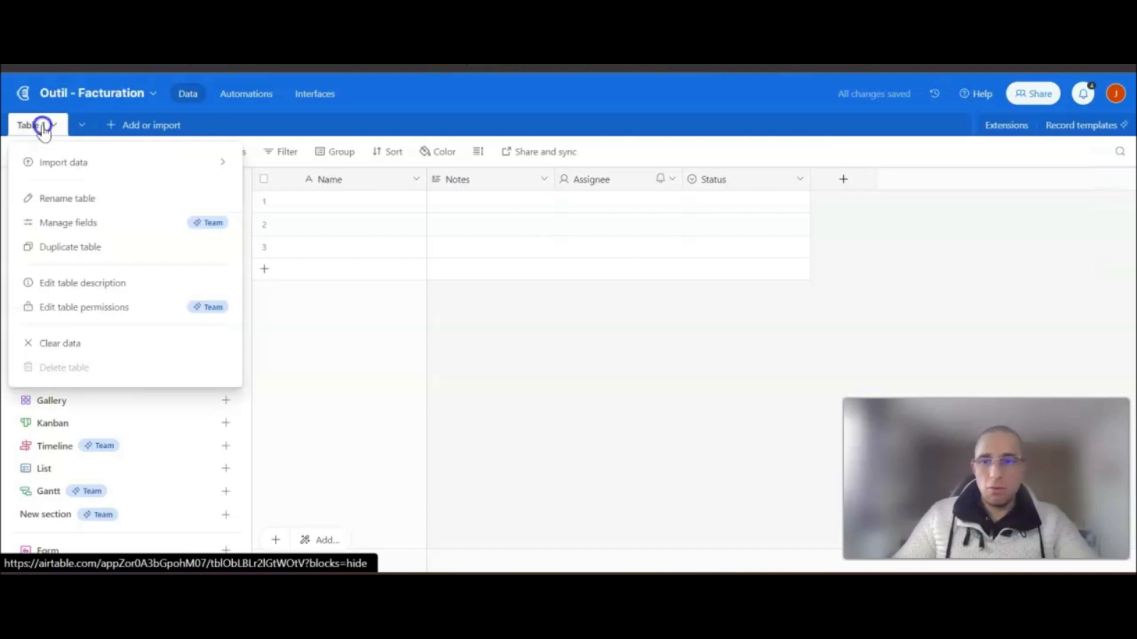
double_click(32, 126)
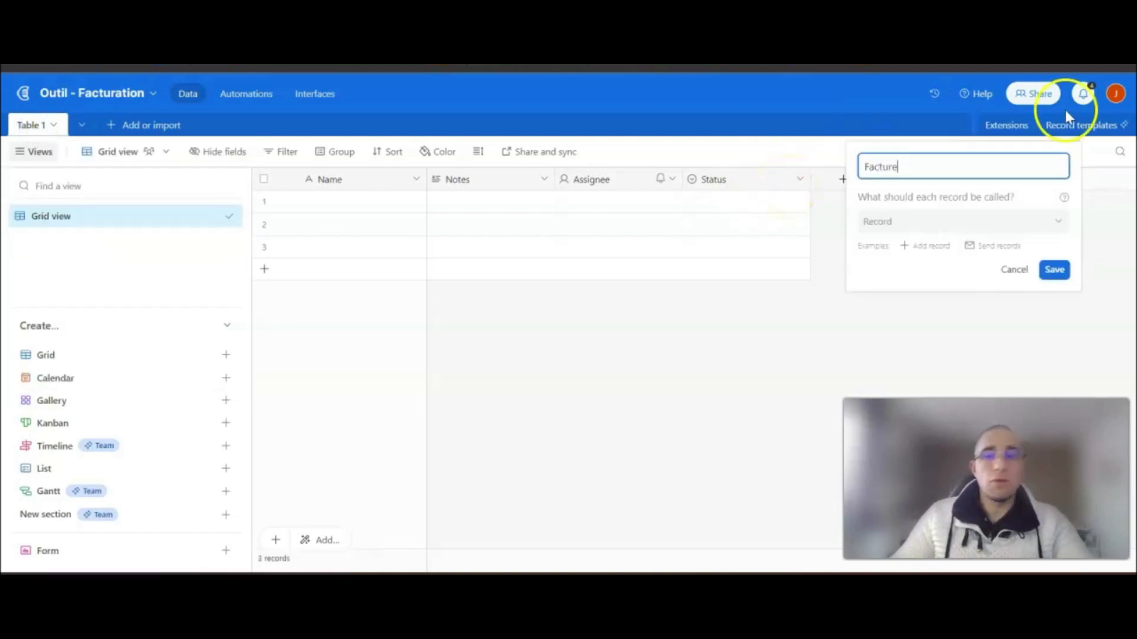
type("Facture")
left_click(1053, 271)
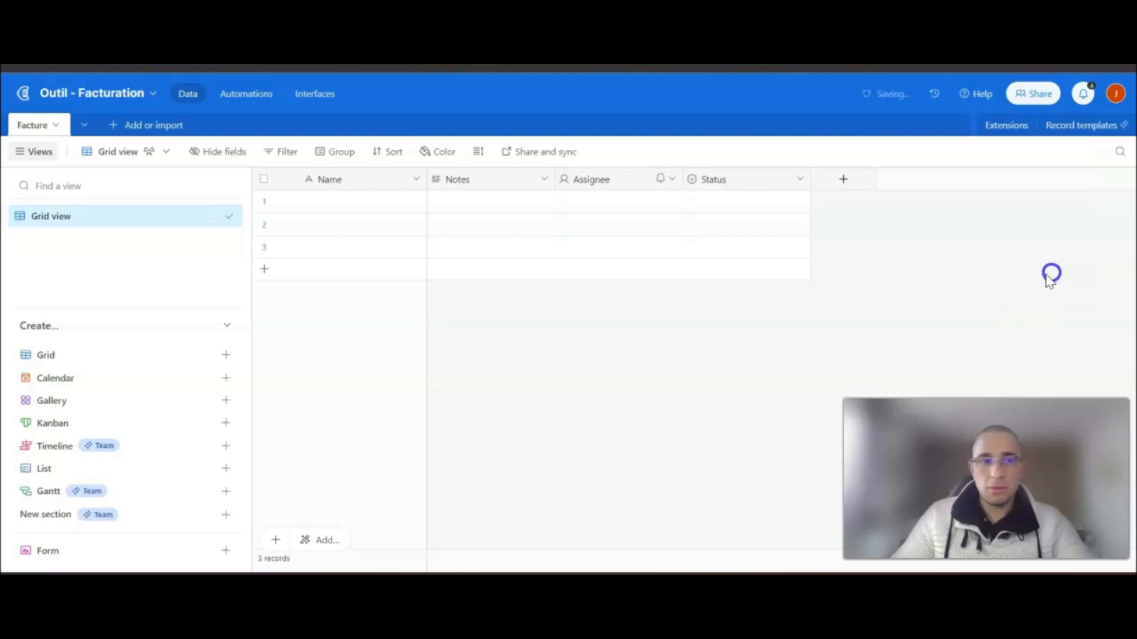
- Rename the grid view to 'Liste des factures'
left_click(54, 219)
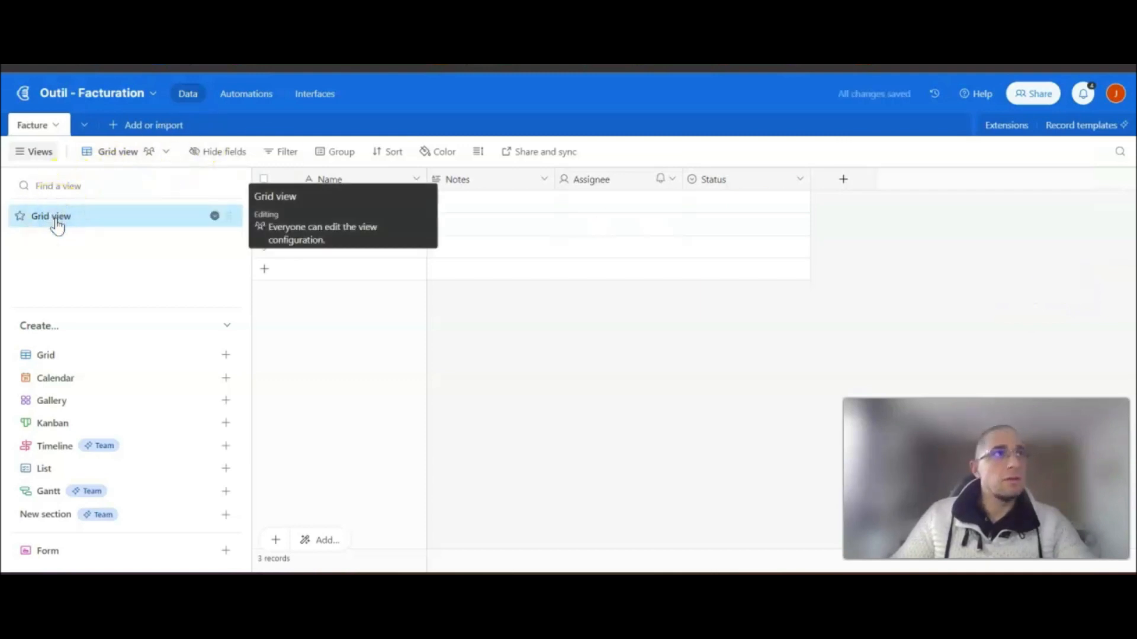
double_click(57, 218)
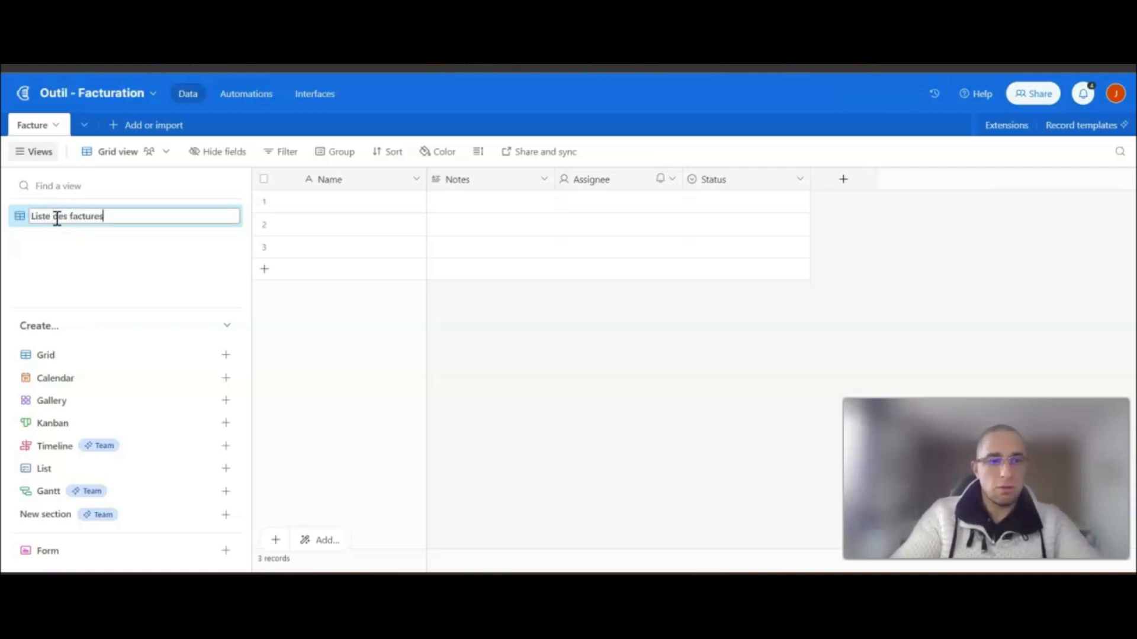
left_click(86, 214)
left_click(588, 359)
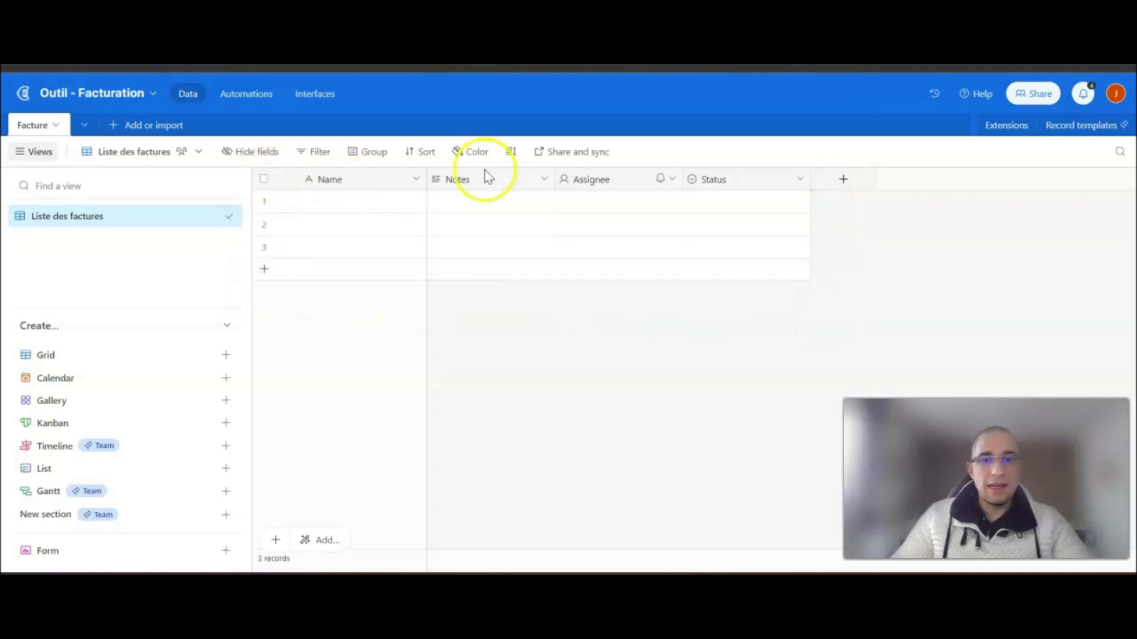
- Rename the primary Name field to 'Nom', keeping it single line text
double_click(335, 188)
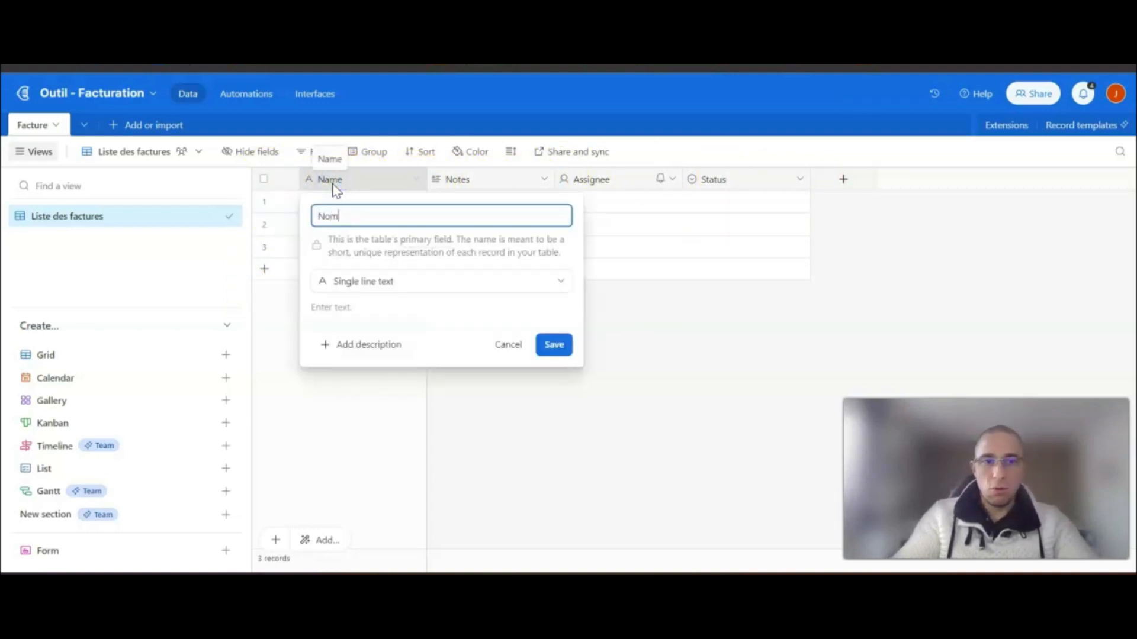
left_click(326, 203)
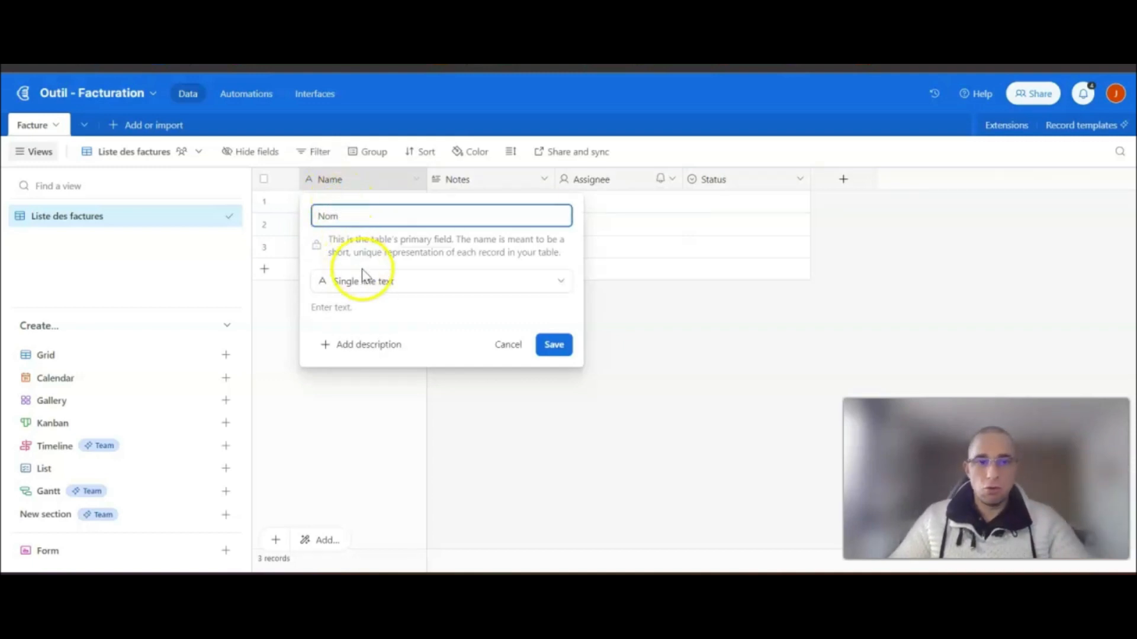
left_click(381, 282)
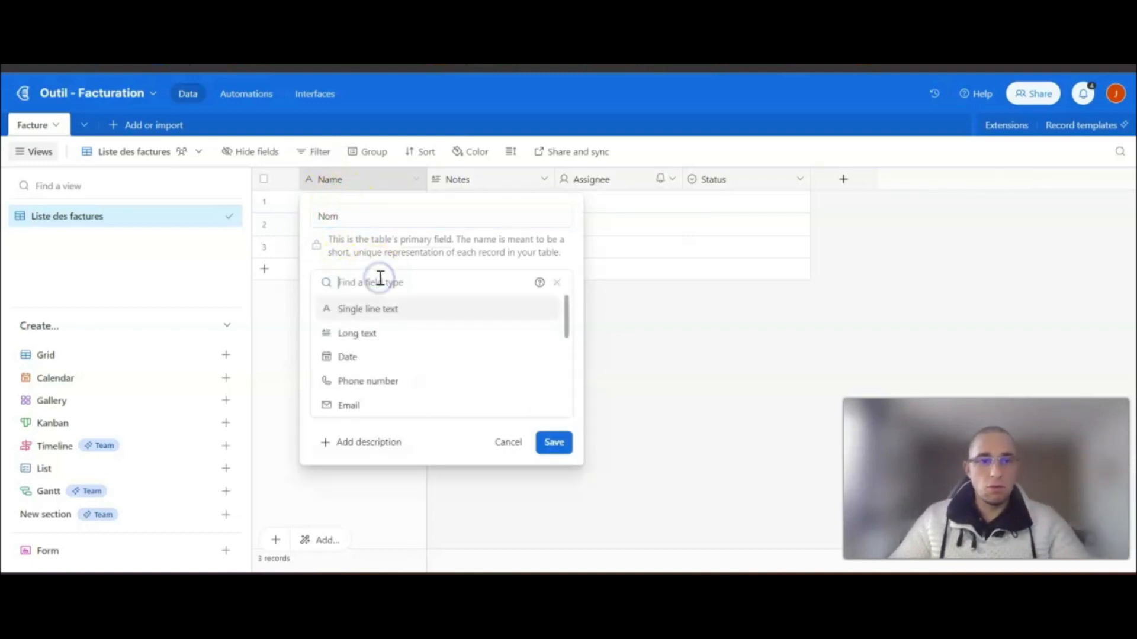
left_click(388, 309)
left_click(559, 349)
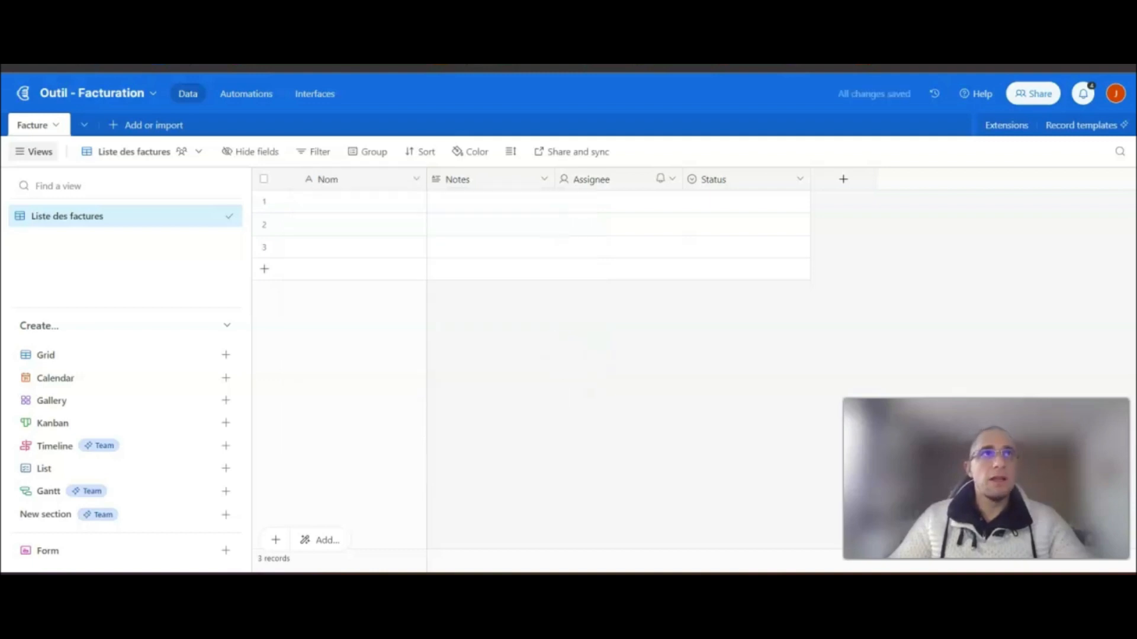
- Turn the Notes field into an Email-type field named 'E-mail'
double_click(468, 180)
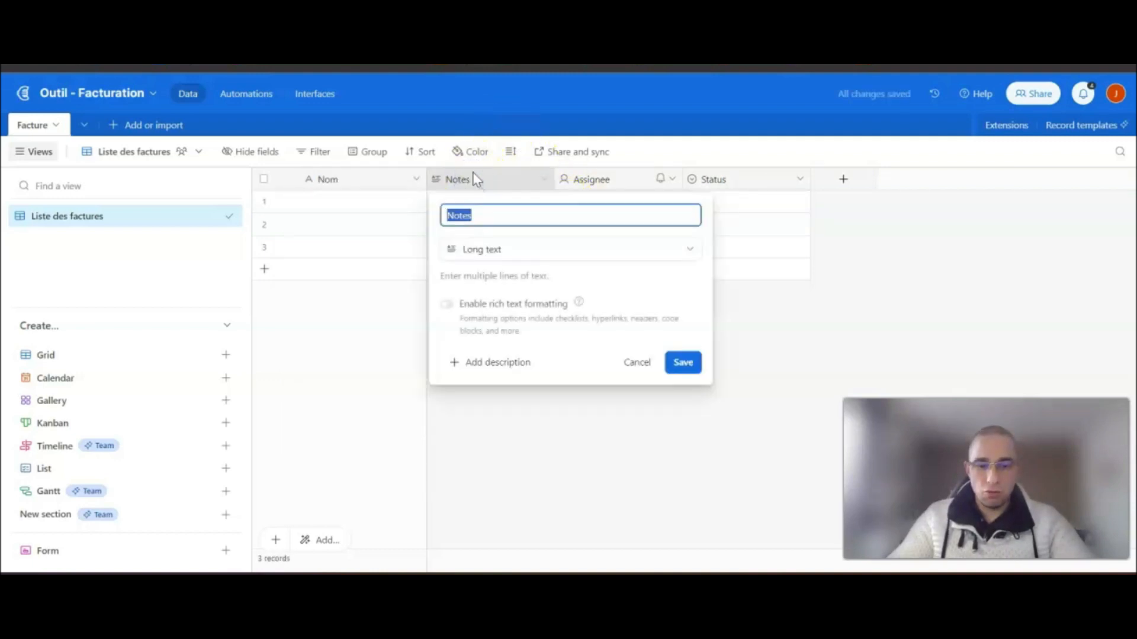
type("E-mail")
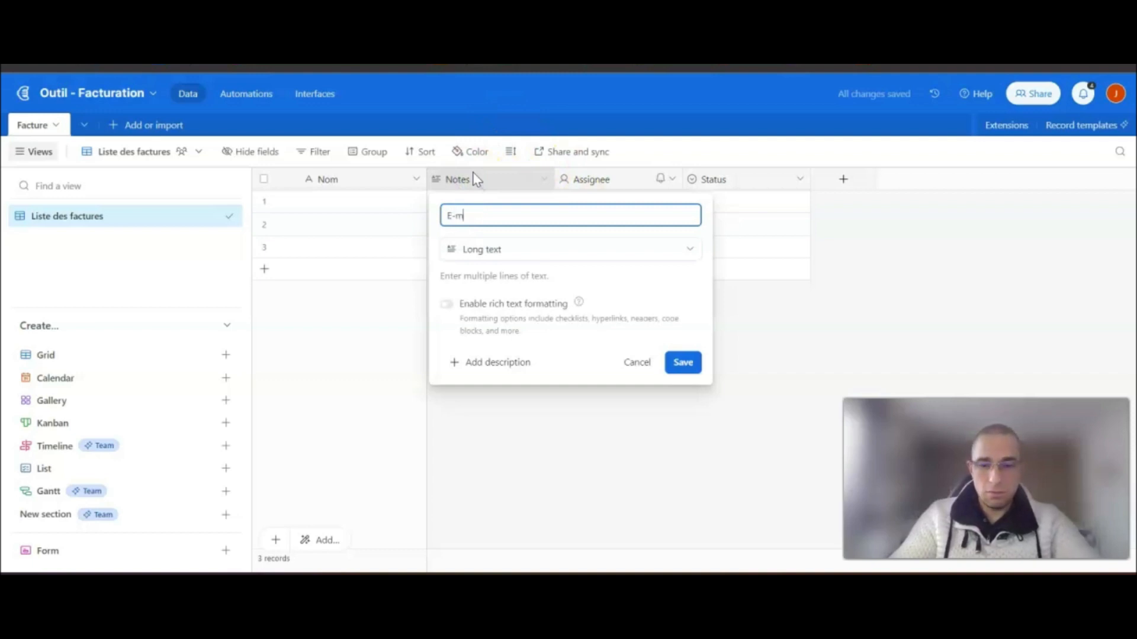
left_click(512, 253)
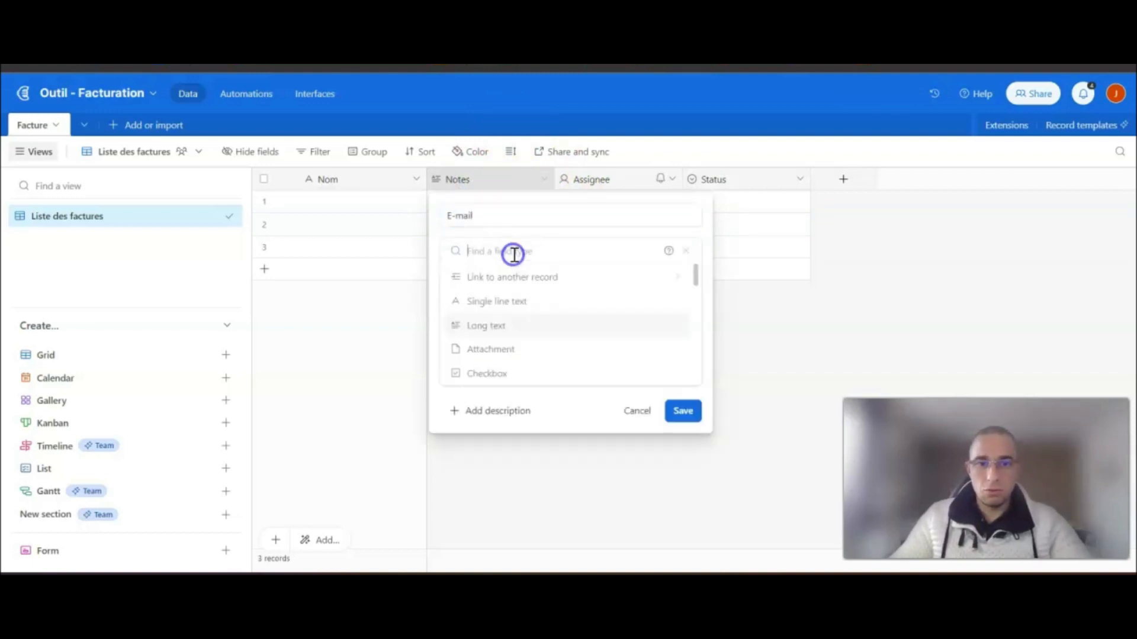
scroll(529, 338, "down", 2)
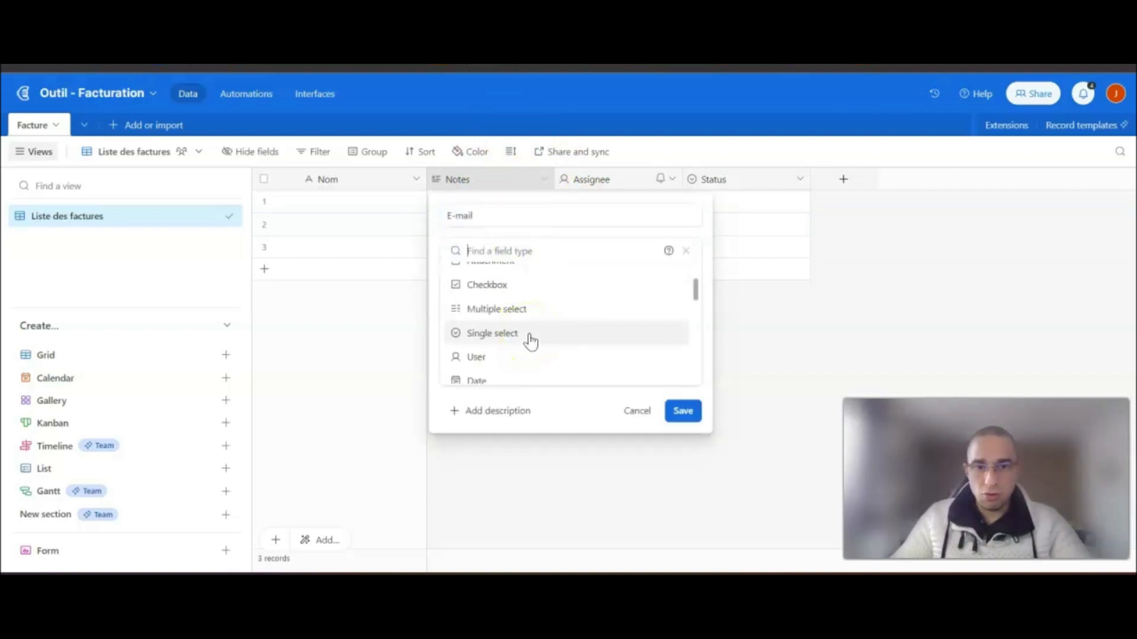
scroll(528, 339, "down", 2)
left_click(506, 341)
left_click(675, 319)
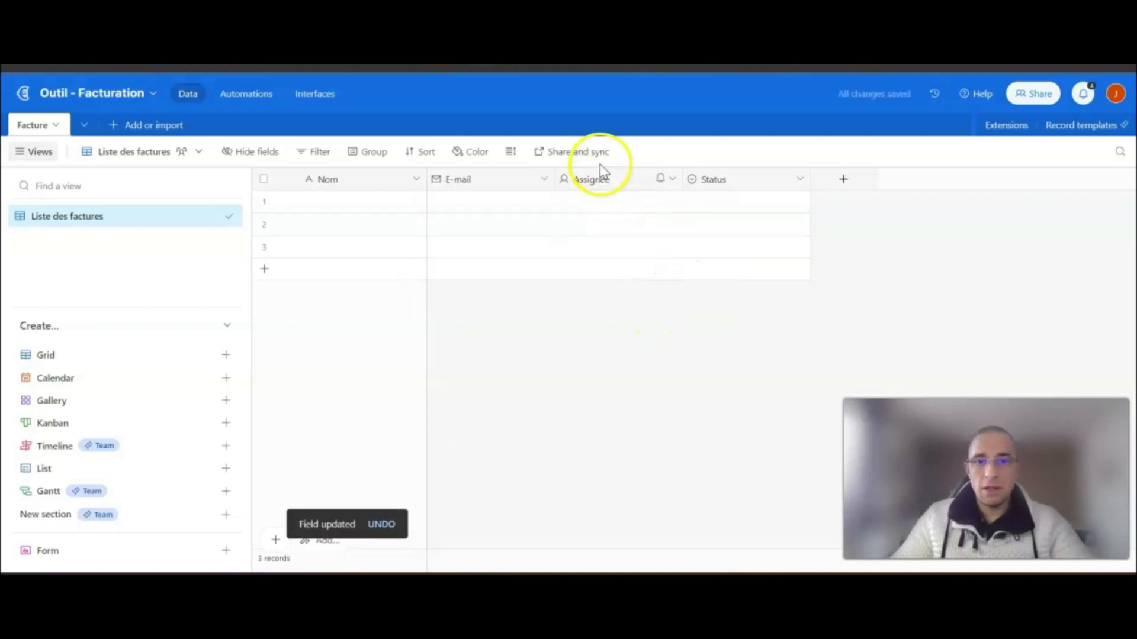
- Convert the Assignee field into a single line text field named 'Adresse'
double_click(589, 179)
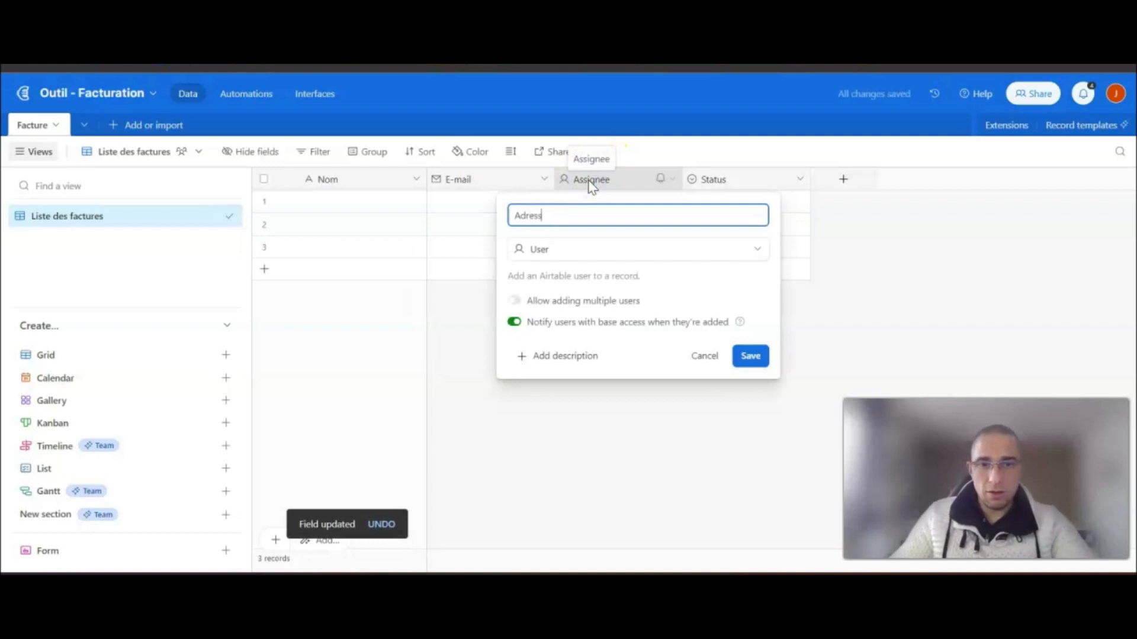
left_click(579, 249)
scroll(580, 290, "up", 5)
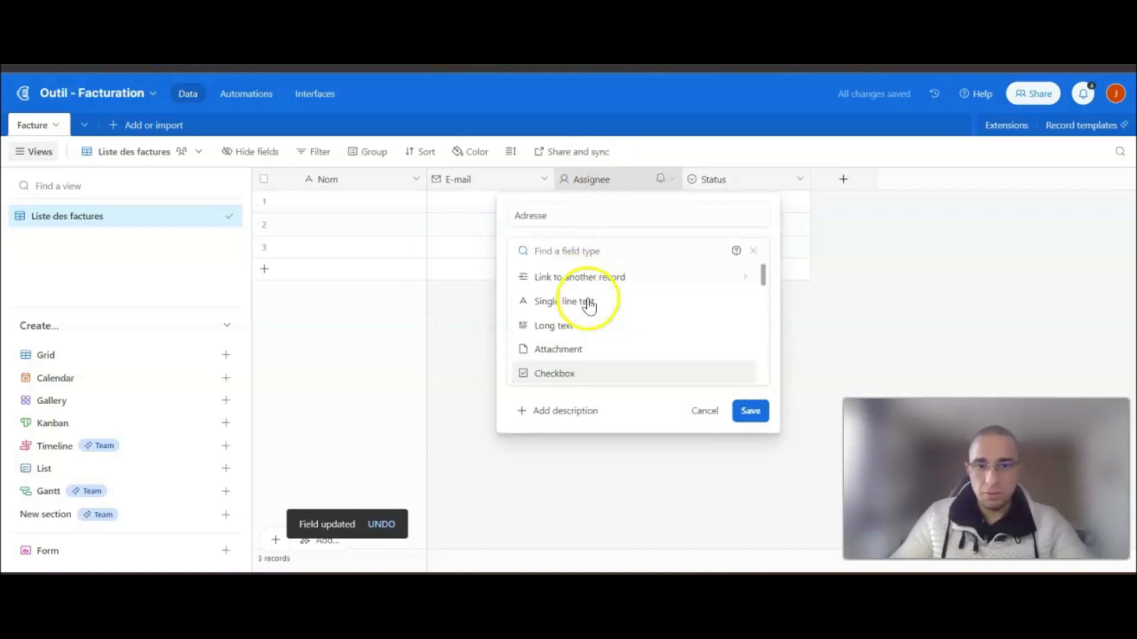
left_click(583, 301)
left_click(750, 355)
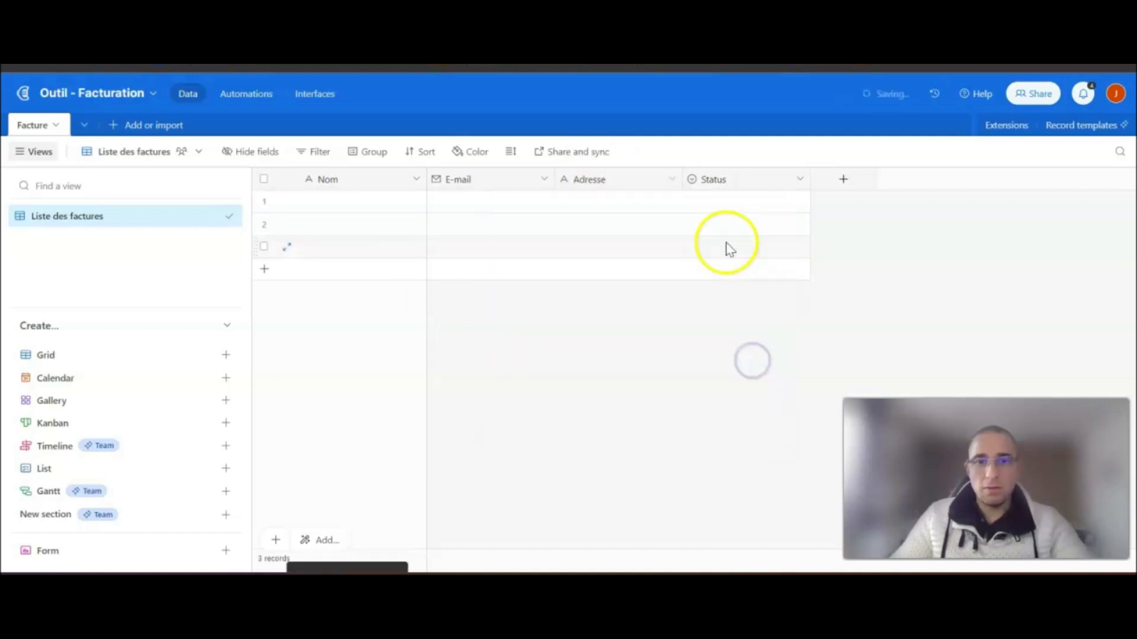
- Convert the Status field into a single line text field named 'Code postal'
double_click(736, 187)
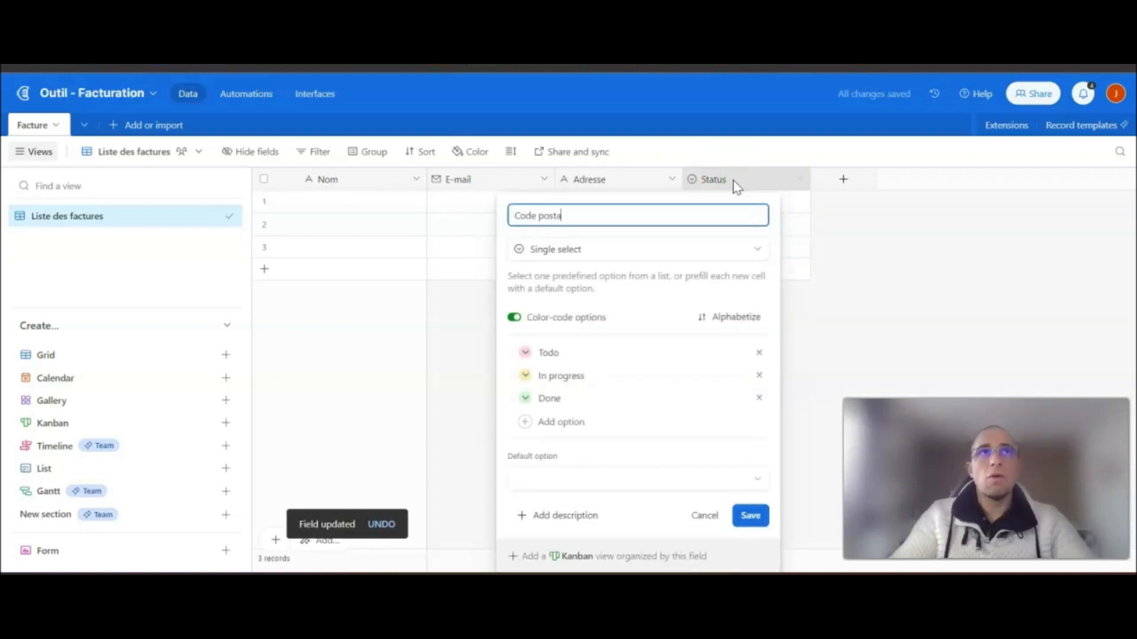
left_click(628, 252)
scroll(594, 292, "up", 5)
left_click(592, 303)
left_click(750, 356)
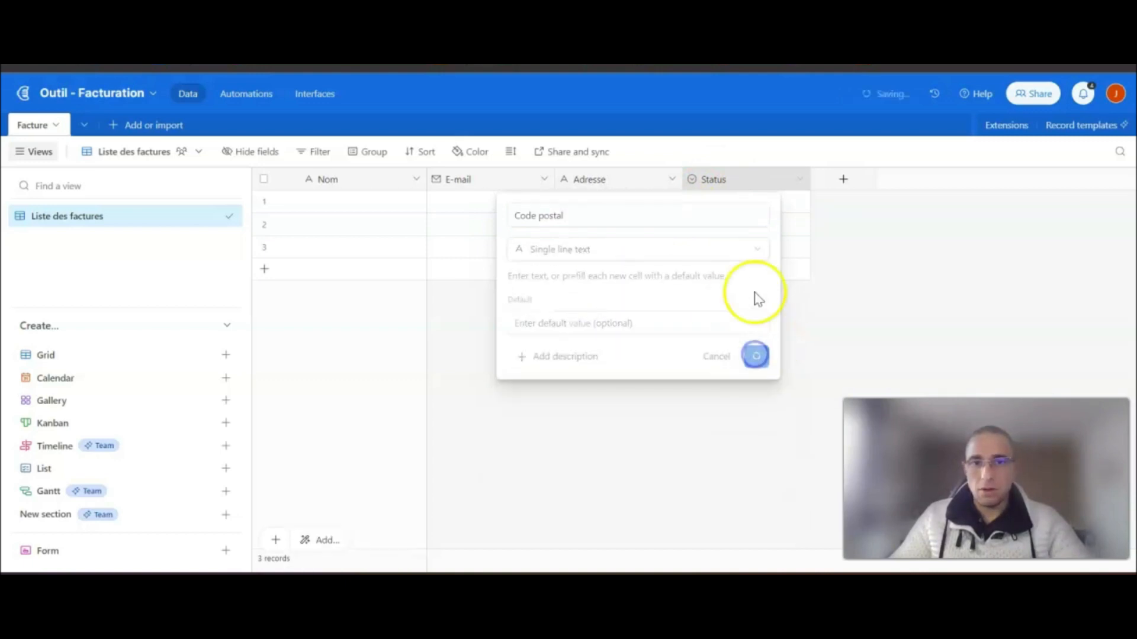
- Add a new single line text field named 'Ville'
left_click(842, 181)
type("Ville")
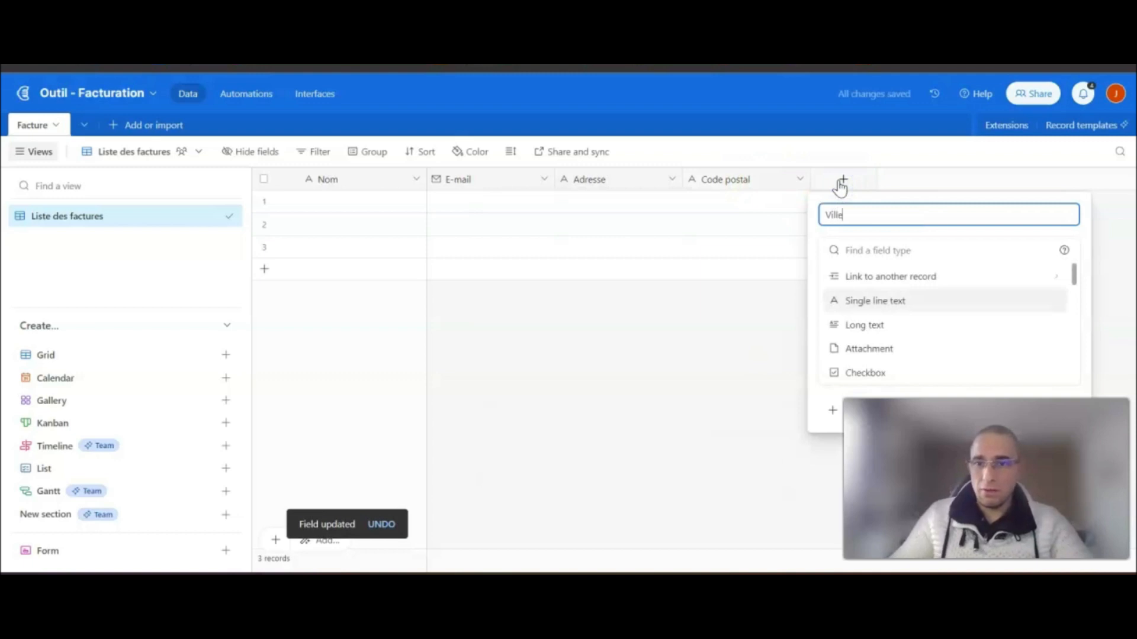
left_click(898, 301)
left_click(1050, 354)
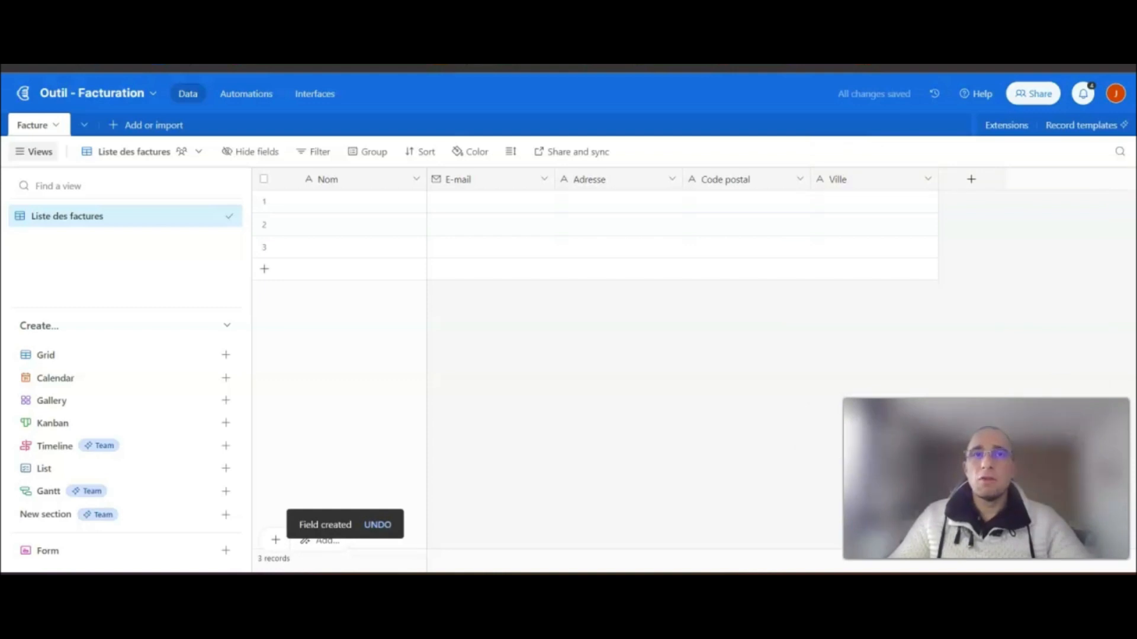
- Add an 'HT' number field with 2 decimal places and no thousands separator
left_click(971, 179)
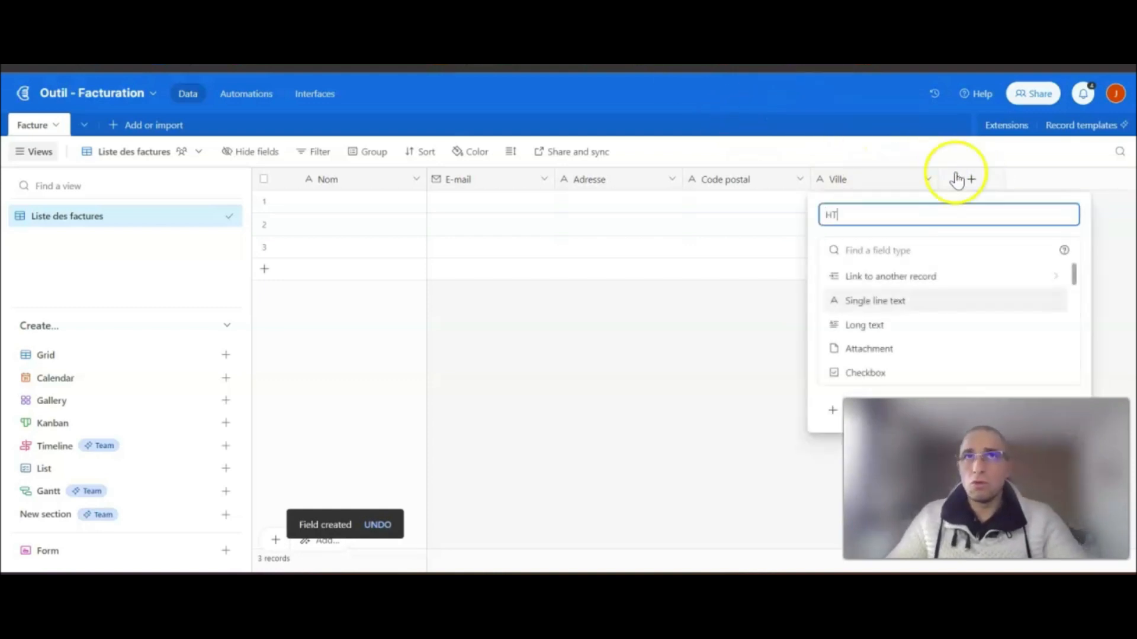
scroll(918, 336, "down", 2)
scroll(894, 337, "down", 4)
left_click(869, 301)
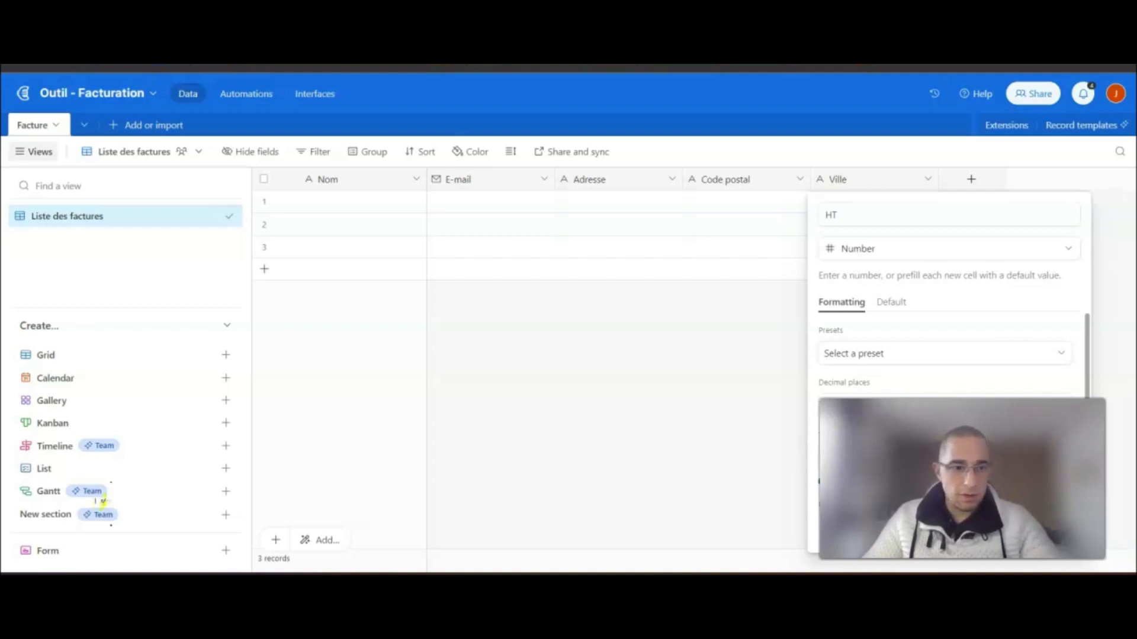
left_click(1052, 533)
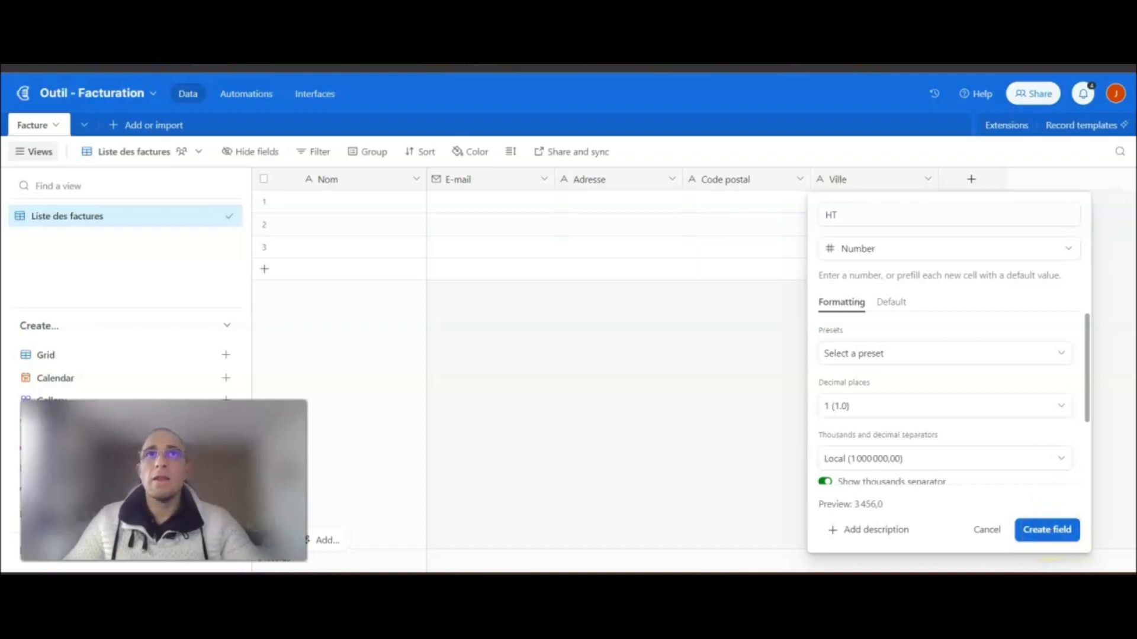
left_click(920, 409)
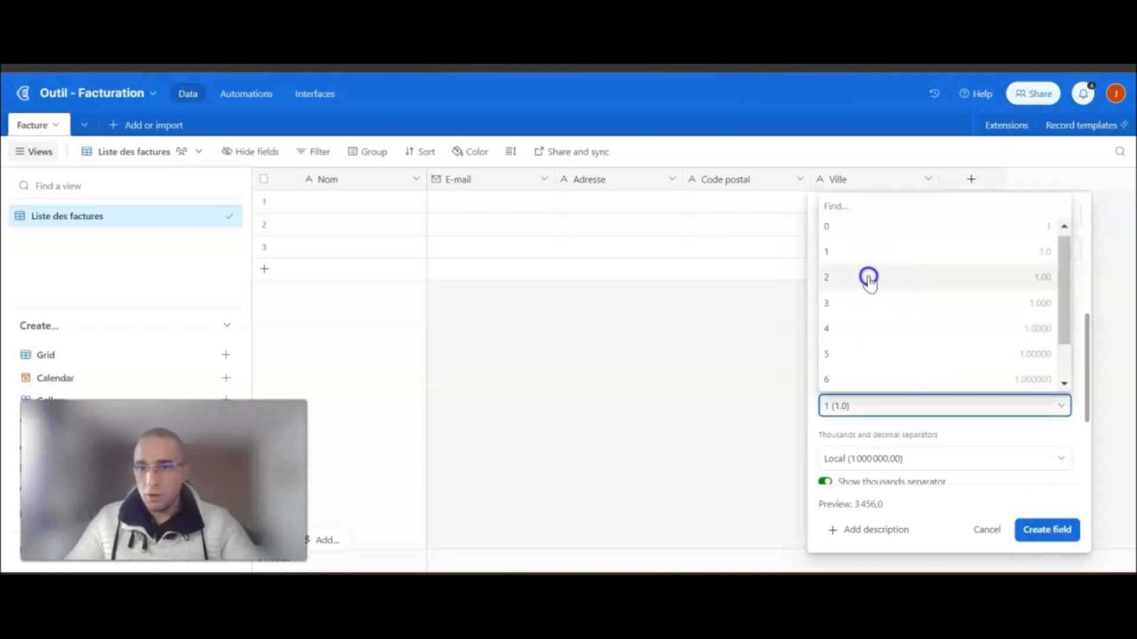
left_click(884, 278)
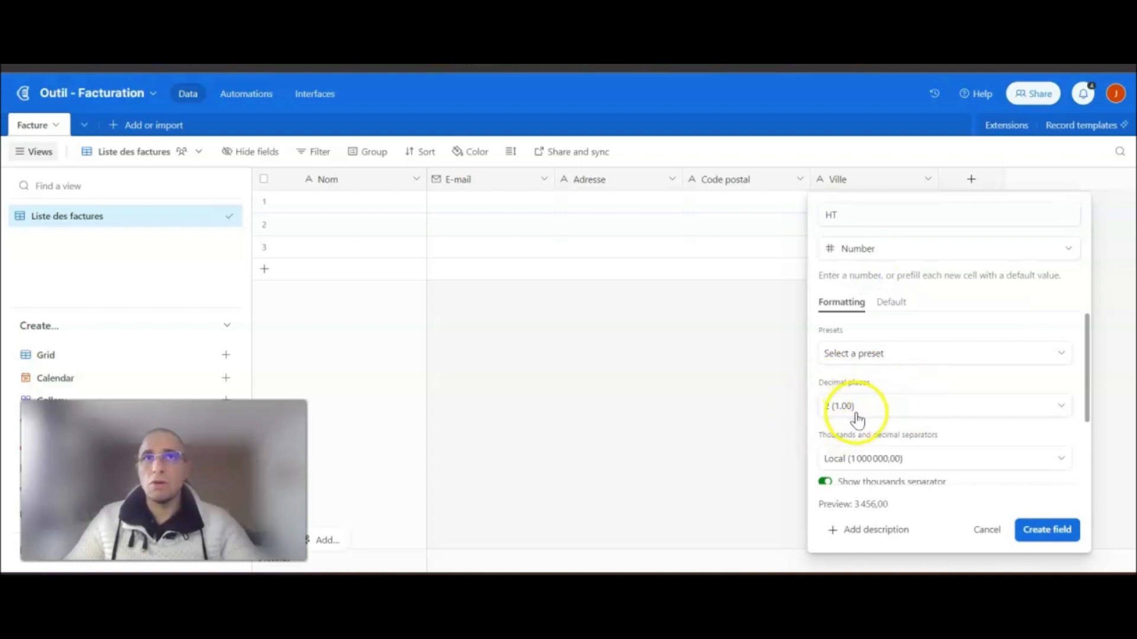
left_click(824, 481)
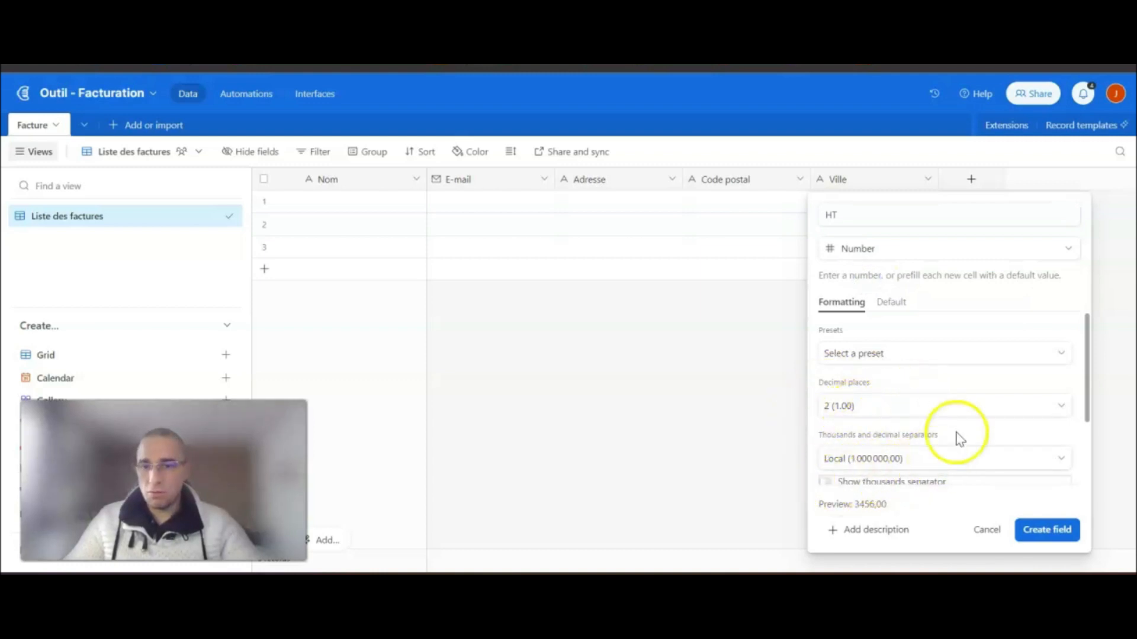
scroll(959, 436, "down", 2)
left_click(1037, 533)
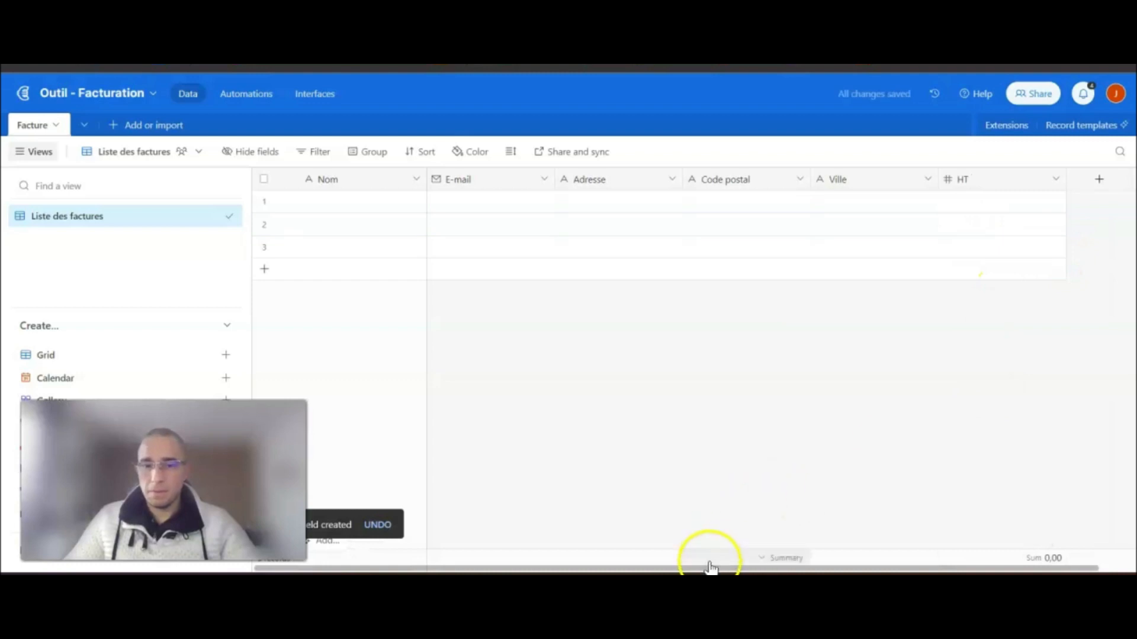
- Add a 'TTC' number field with 2 decimal places and no thousands separator
left_click_drag(708, 569, 743, 569)
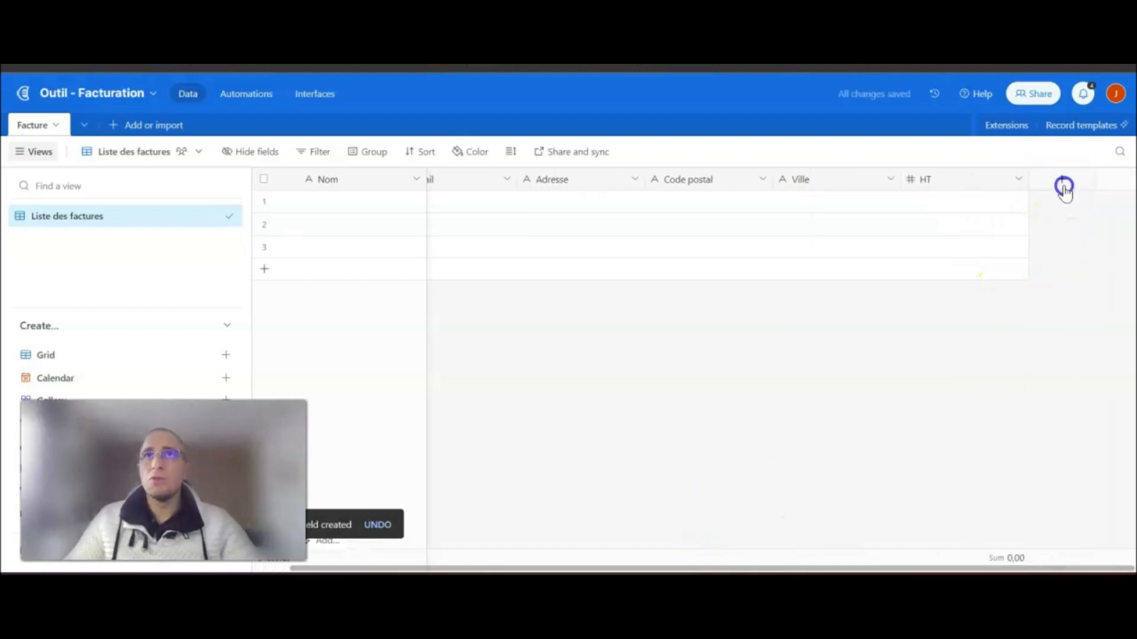
left_click(1062, 186)
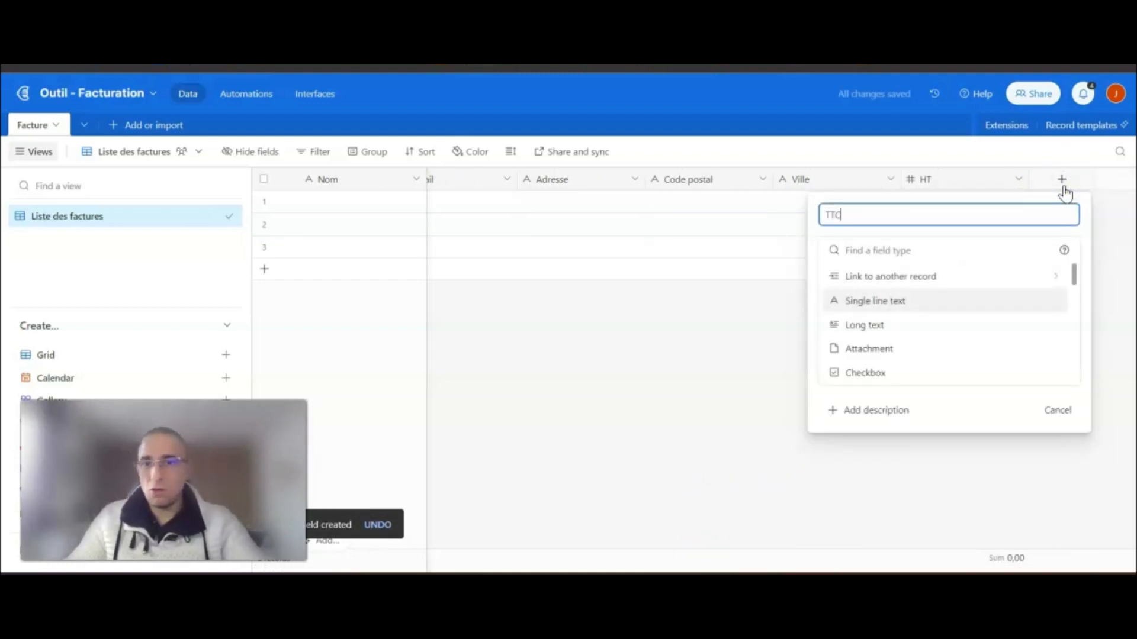
scroll(906, 331, "down", 3)
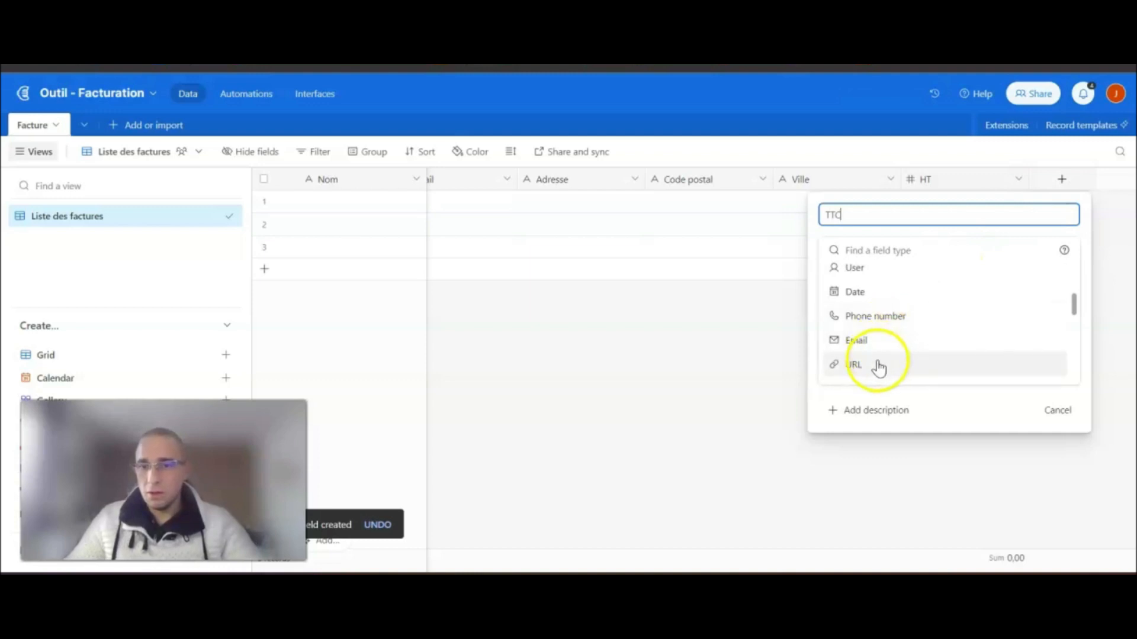
scroll(878, 364, "down", 2)
left_click(886, 301)
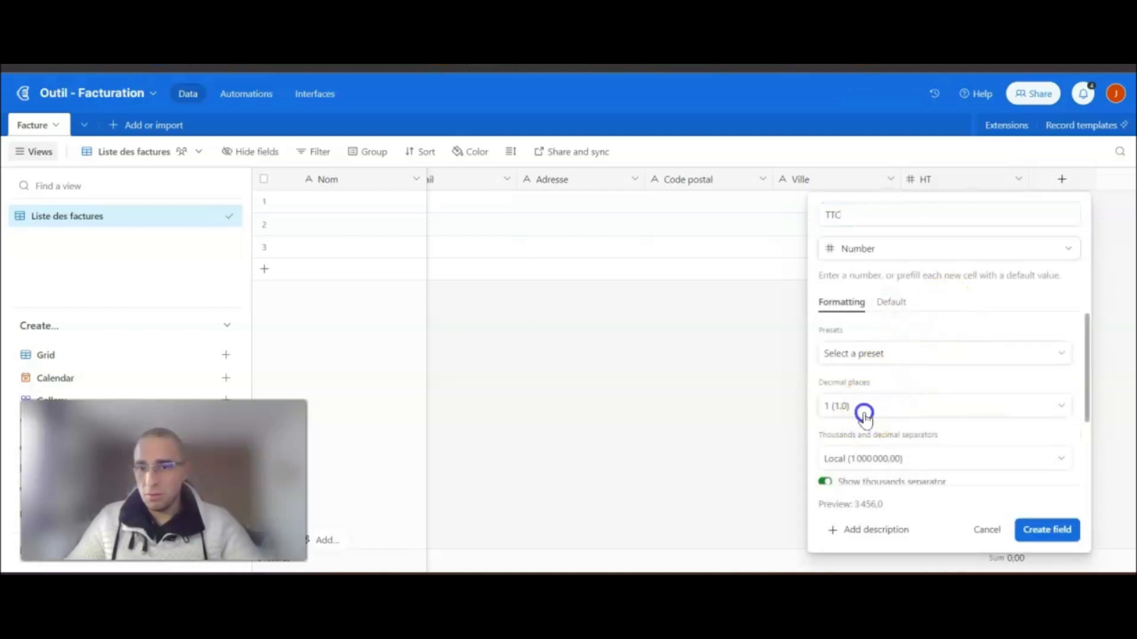
left_click(864, 414)
left_click(870, 276)
left_click(825, 482)
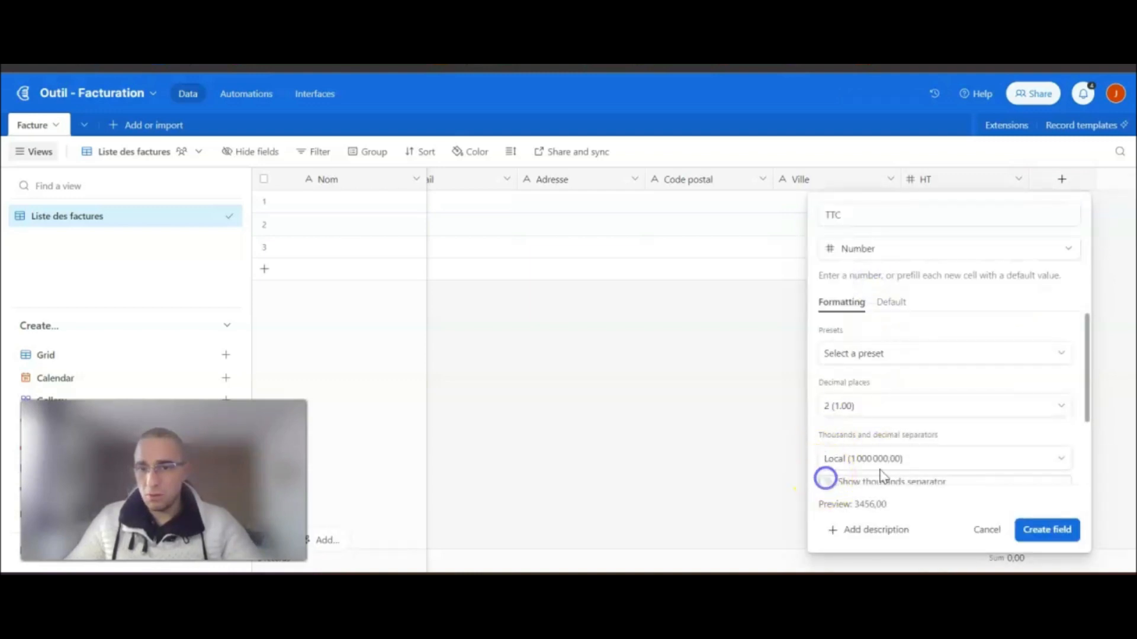
scroll(967, 444, "down", 2)
left_click(1043, 527)
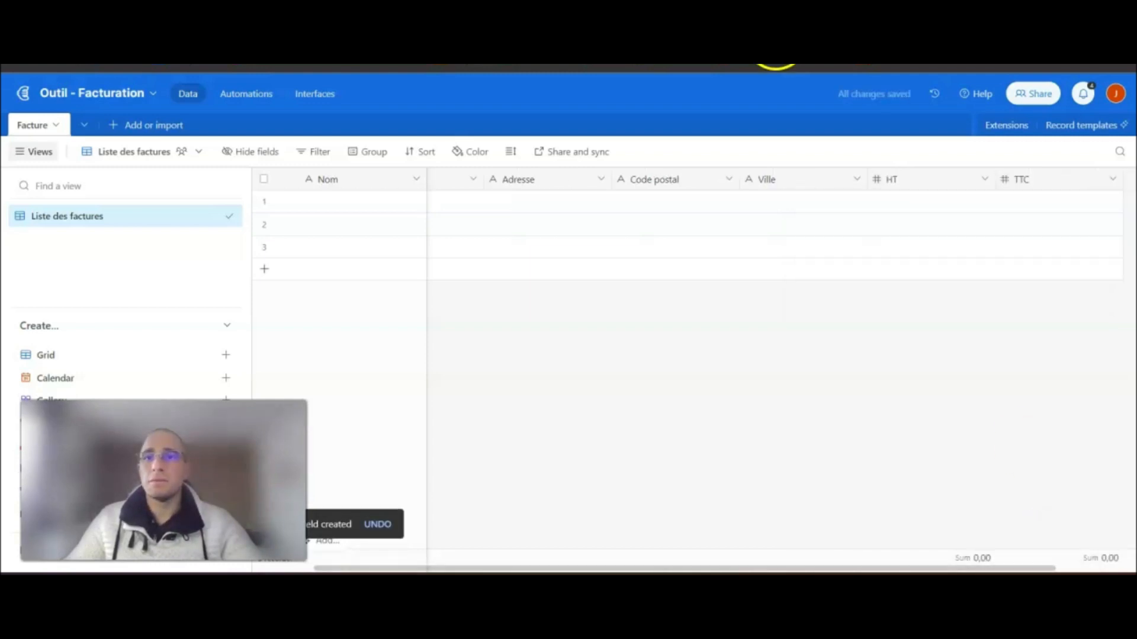
- Add a 'TVA' number field with no decimals and no thousands separator
left_click(1131, 189)
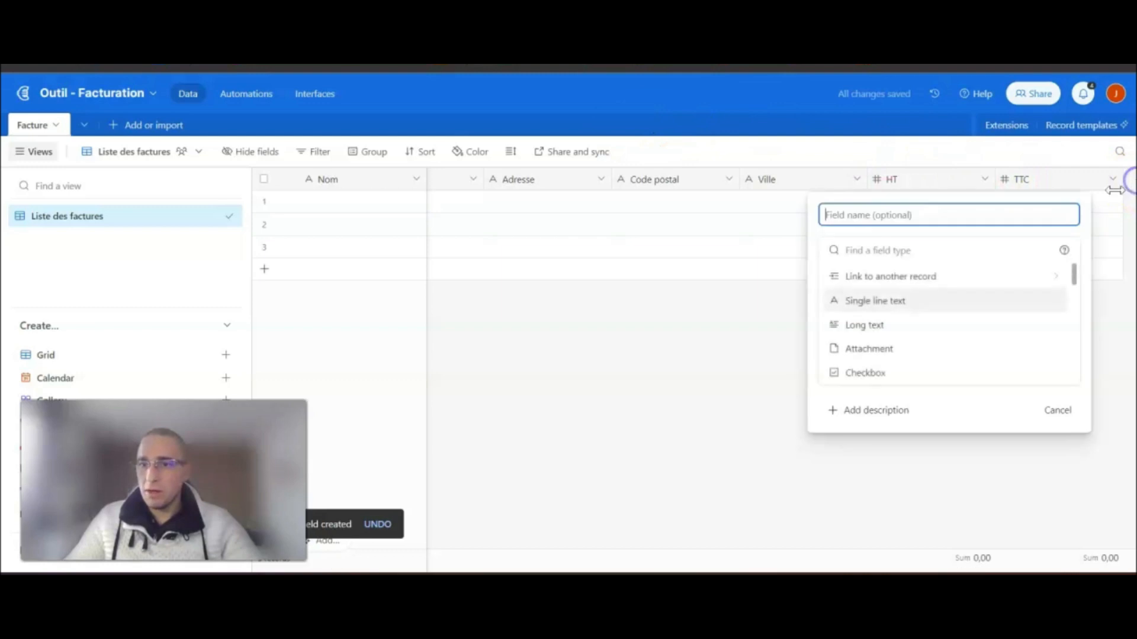
type("TVA")
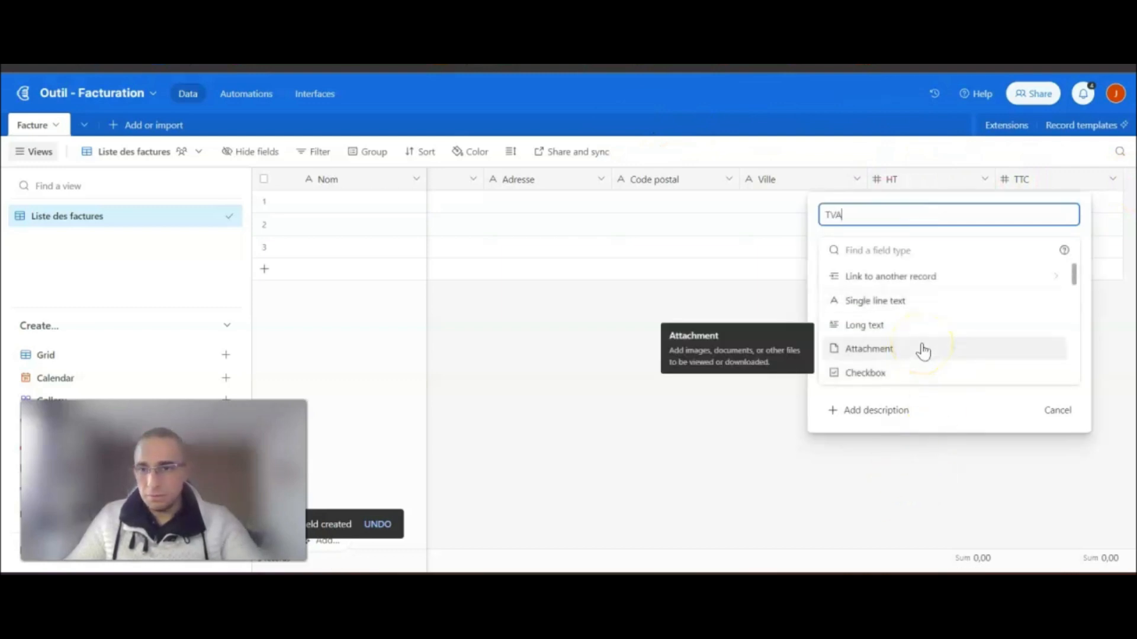
scroll(911, 323, "down", 3)
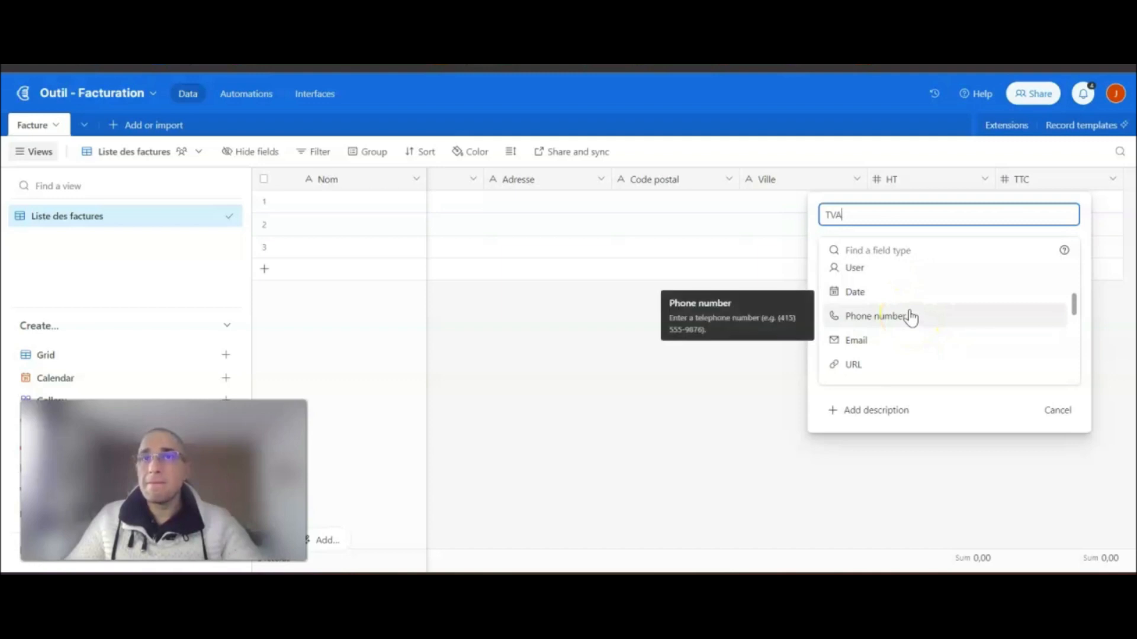
scroll(923, 312, "down", 2)
left_click(870, 303)
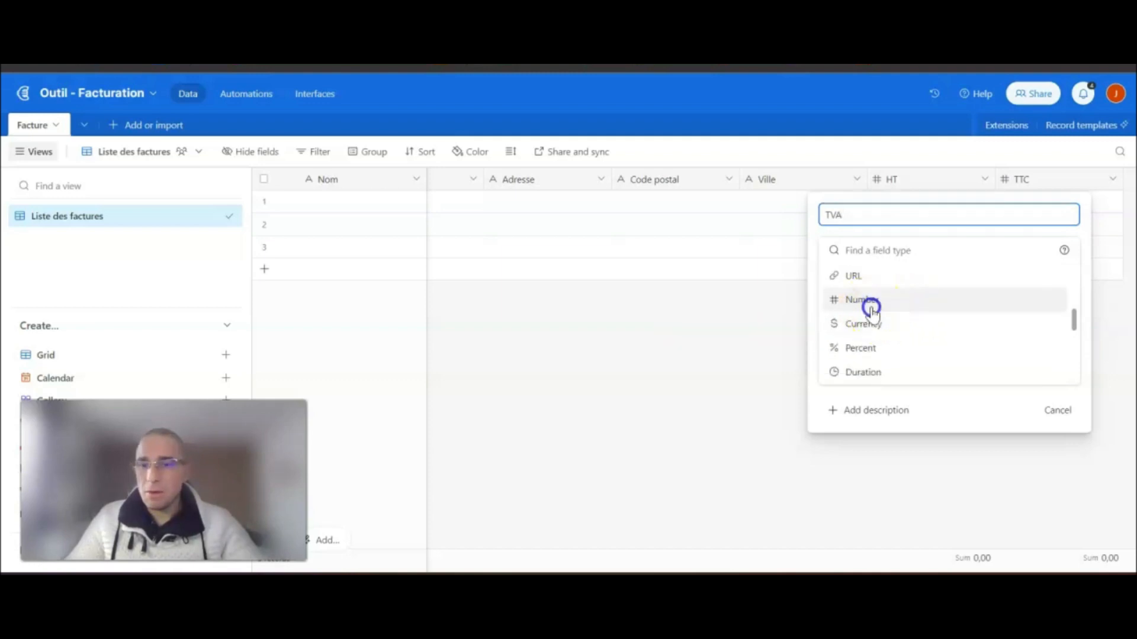
left_click(864, 405)
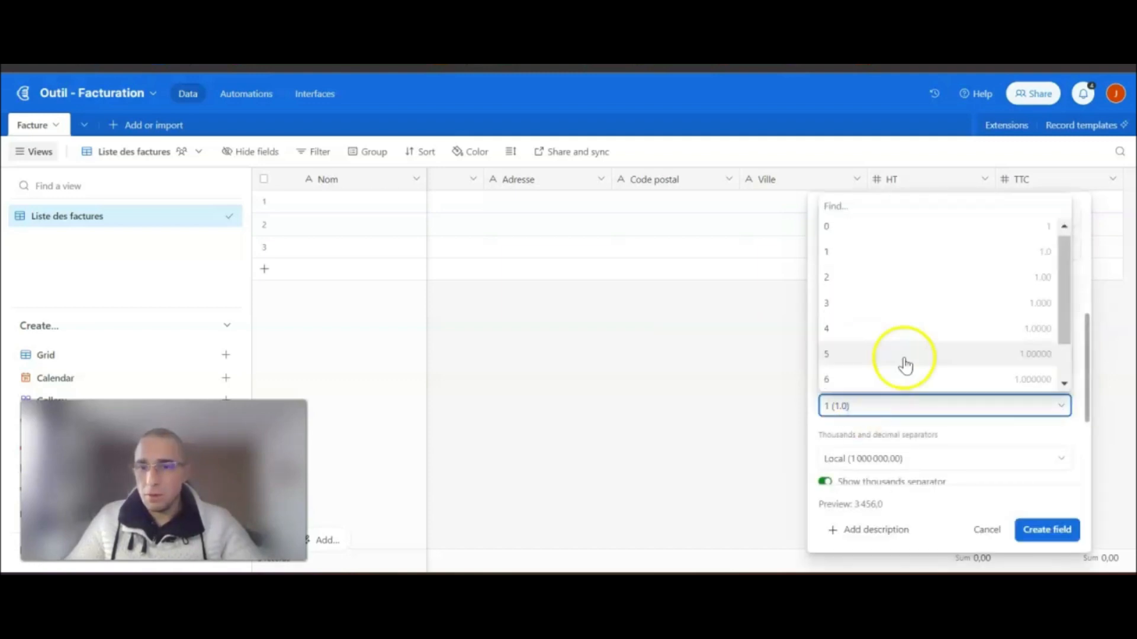
left_click(860, 228)
left_click(826, 480)
left_click(1043, 529)
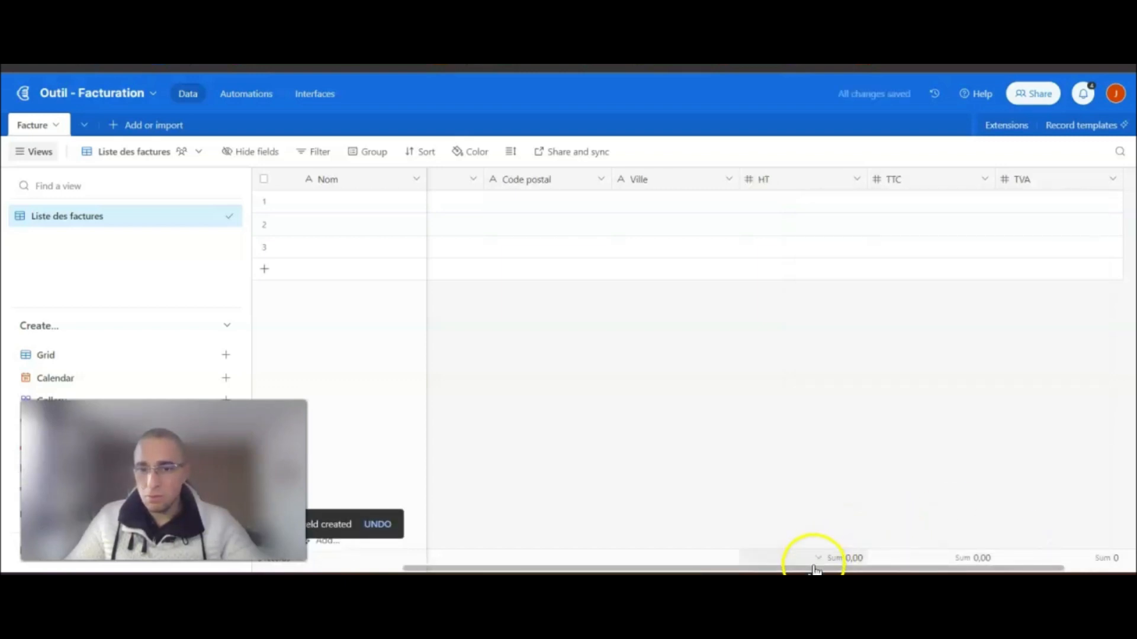
- Move TVA between HT and TTC and change it to one decimal place
left_click_drag(841, 569, 912, 569)
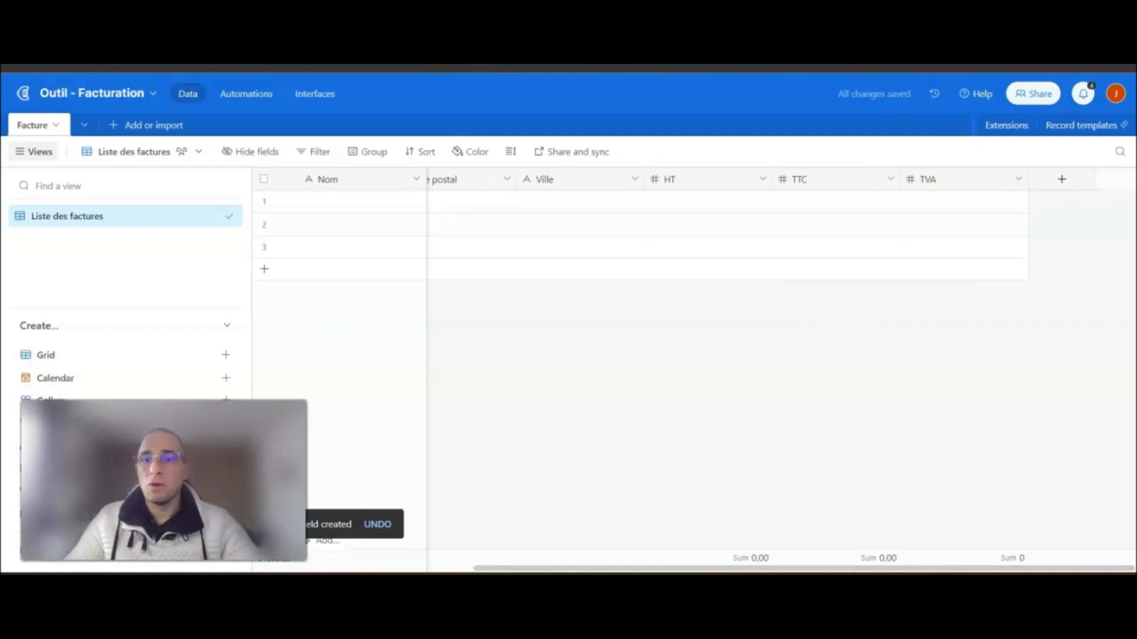
left_click_drag(929, 179, 799, 180)
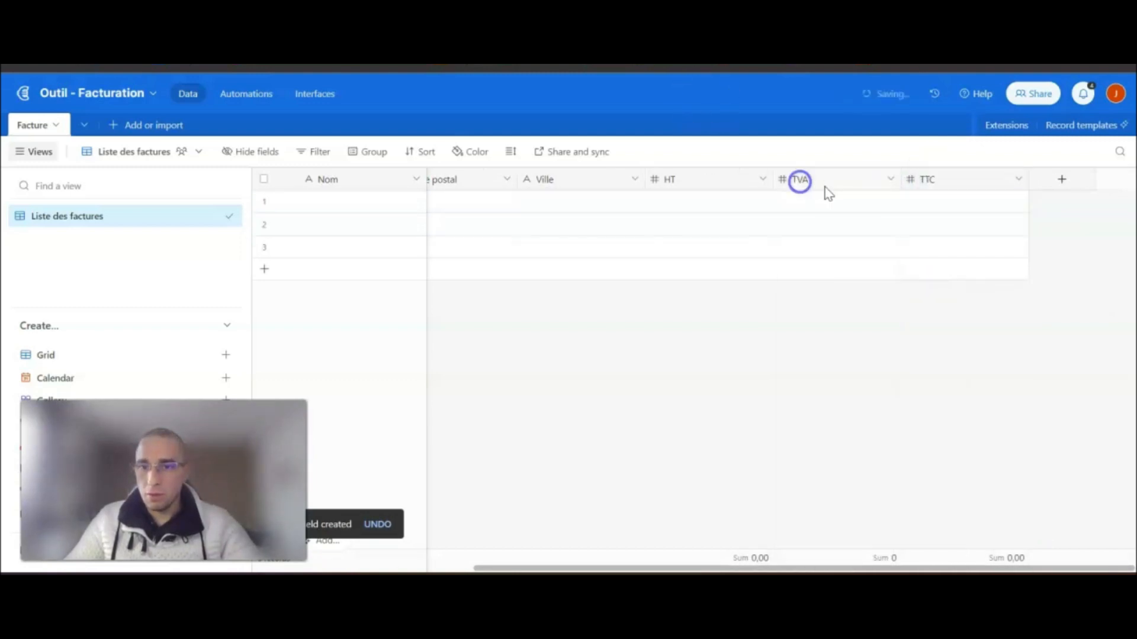
double_click(817, 179)
left_click(593, 406)
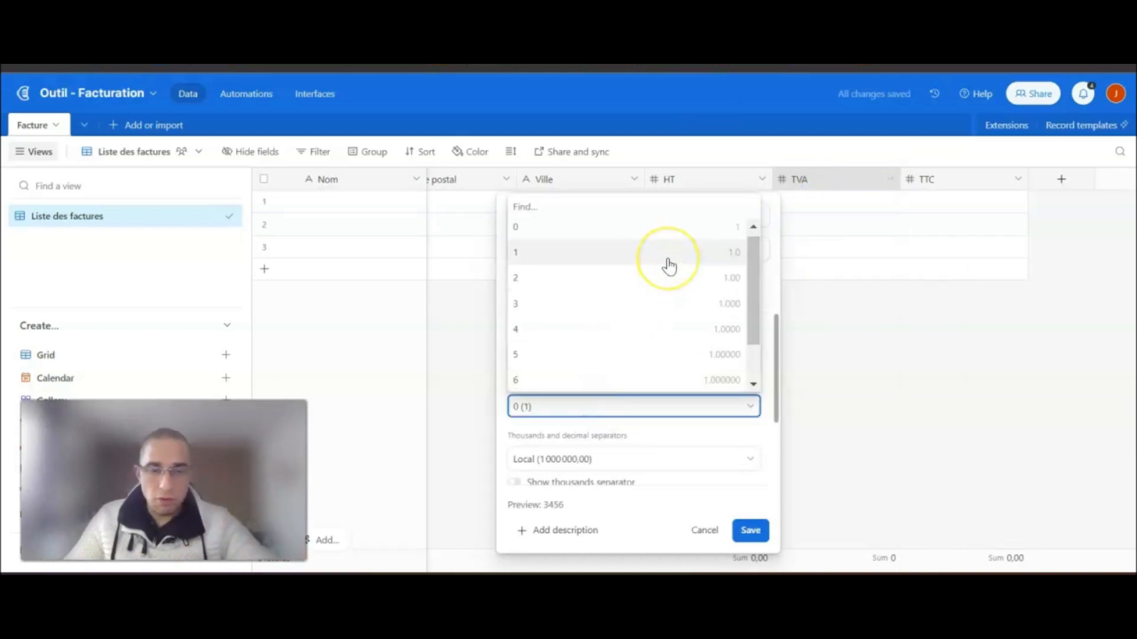
left_click(669, 267)
left_click(747, 532)
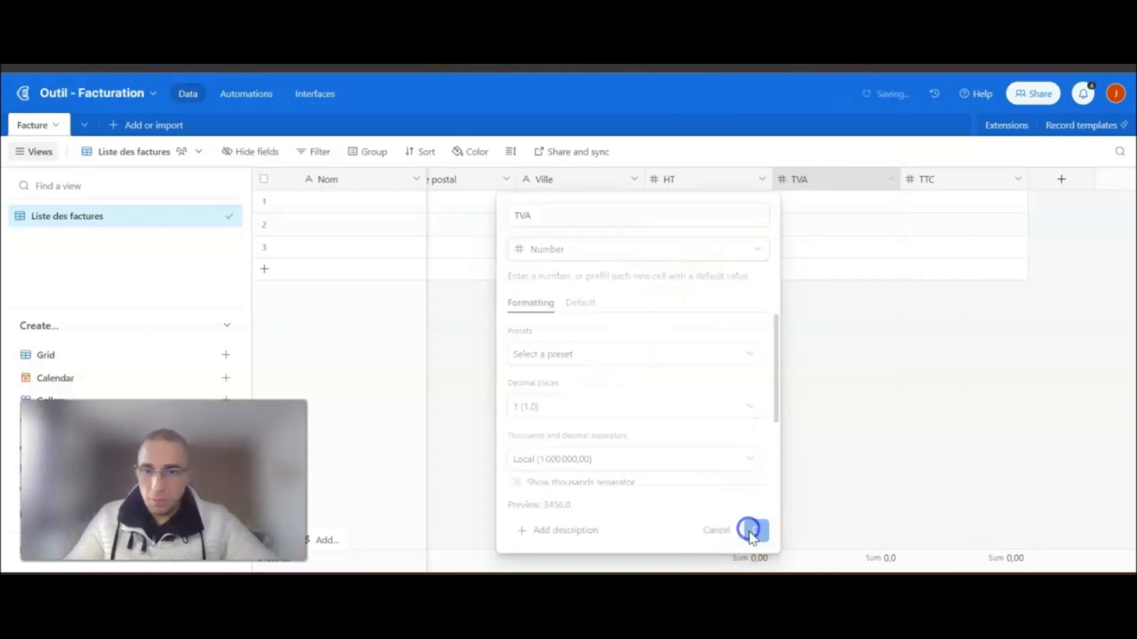
- Narrow the HT, TVA and TTC columns
left_click_drag(772, 179, 715, 179)
left_click_drag(894, 193, 837, 183)
left_click_drag(1028, 178, 936, 208)
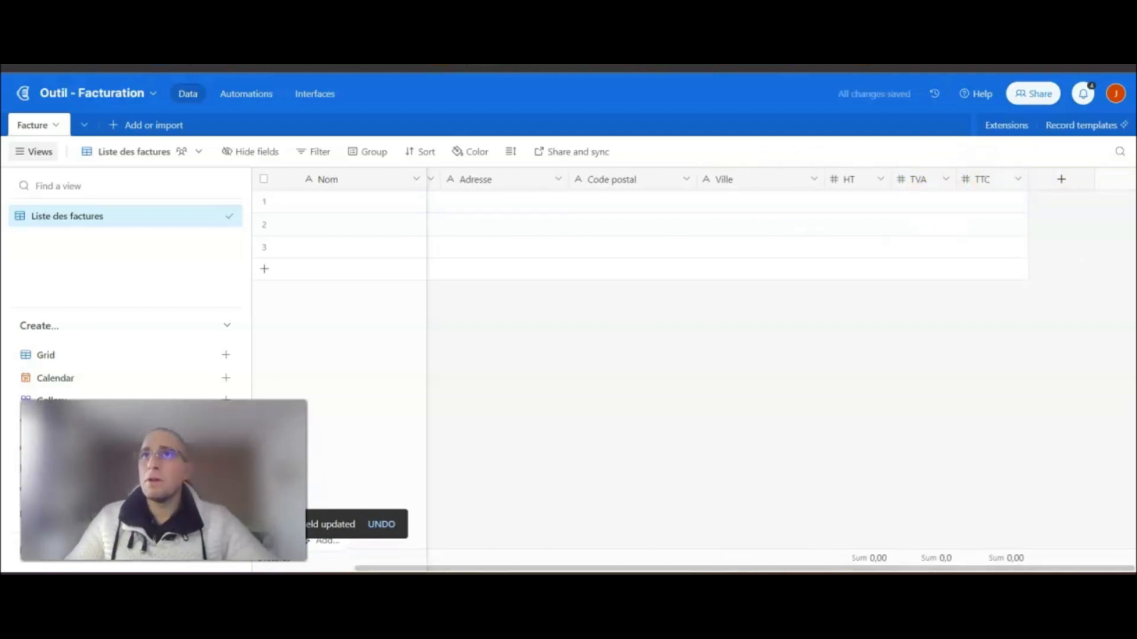
- Add an autonumber field named 'N° de la facture'
left_click(1063, 180)
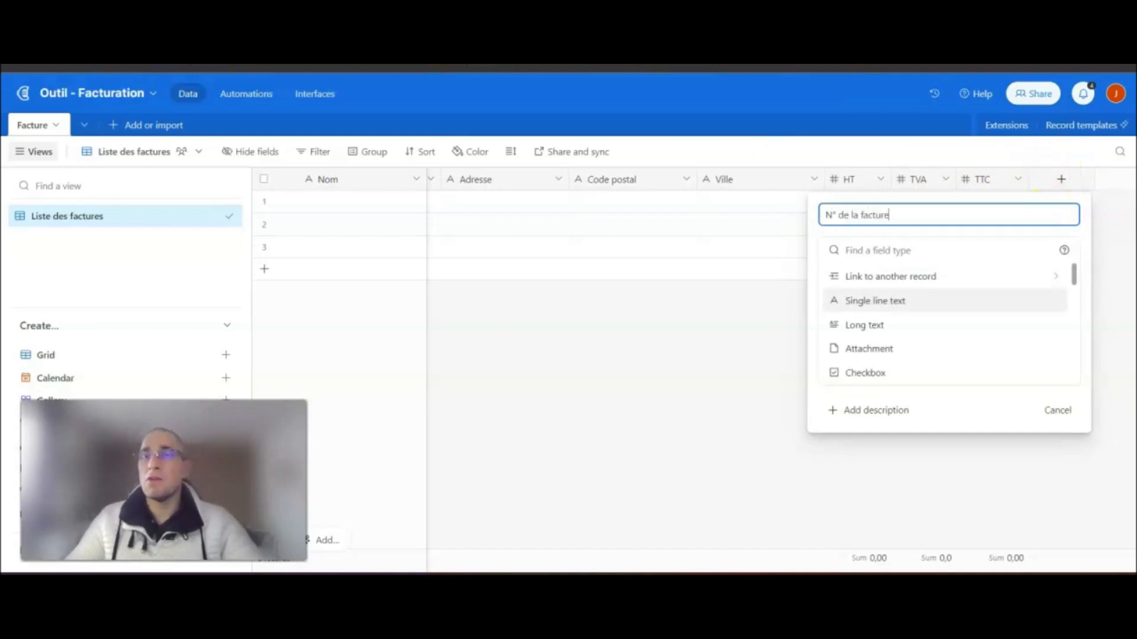
scroll(962, 325, "down", 5)
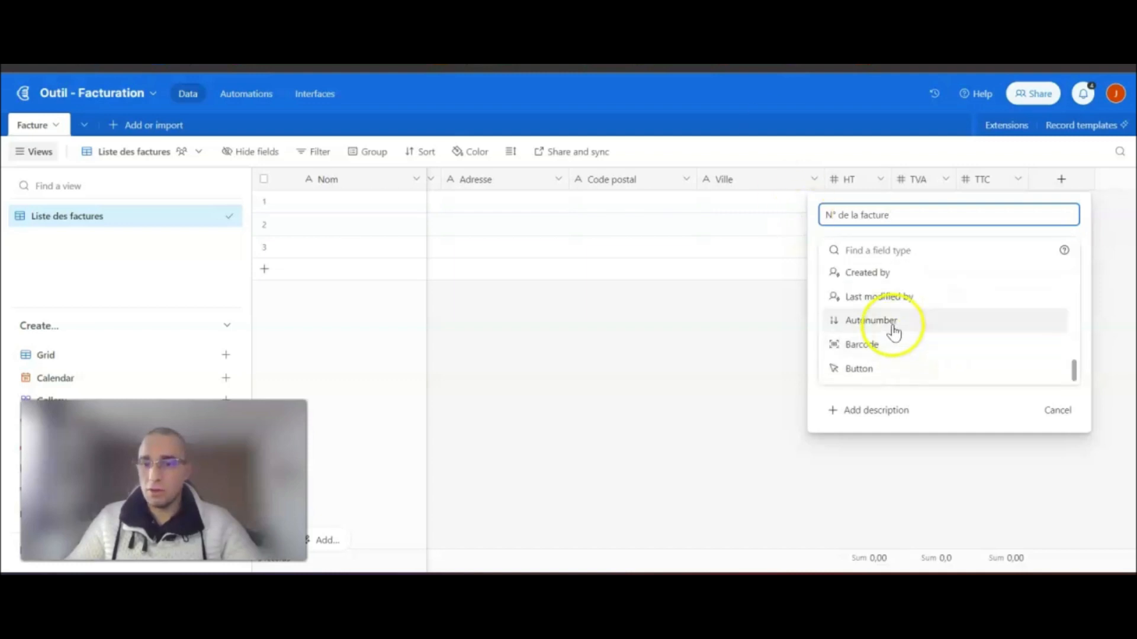
left_click(891, 323)
left_click(1046, 324)
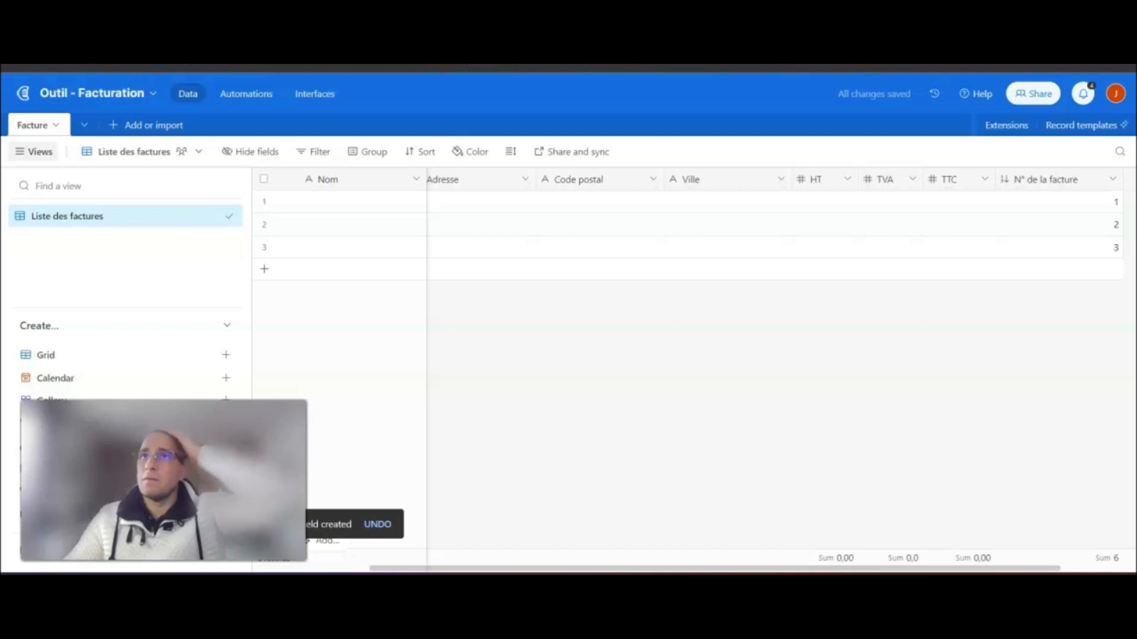
left_click_drag(877, 569, 1002, 569)
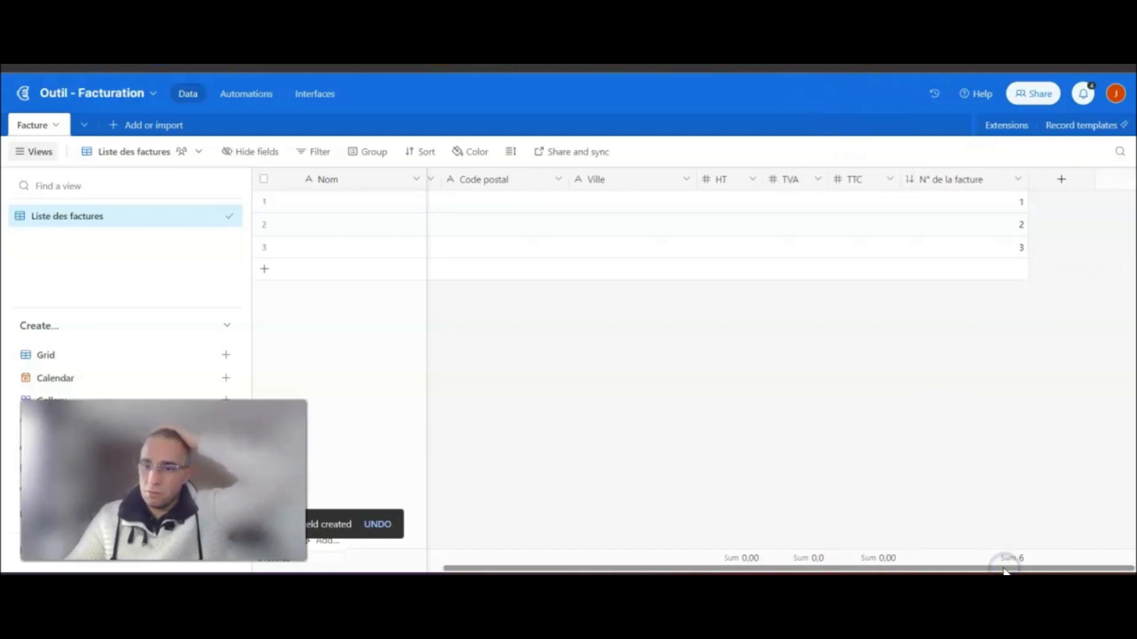
- Add a Created time field 'Create time' using the 24-hour (14:00) time format
left_click(1061, 181)
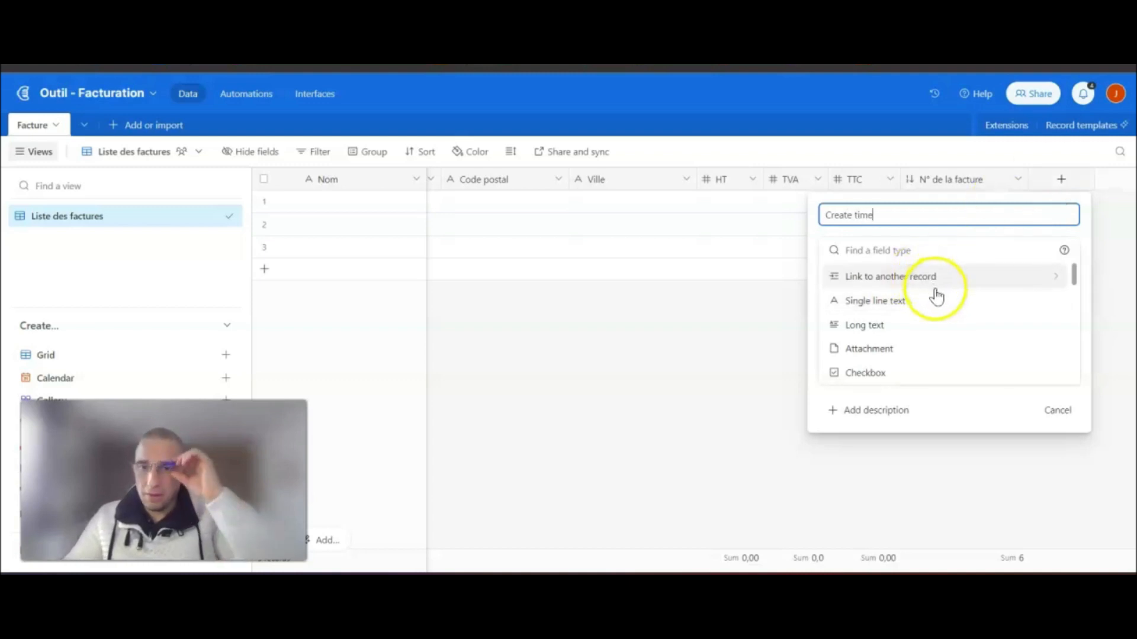
left_click(900, 251)
scroll(918, 331, "down", 3)
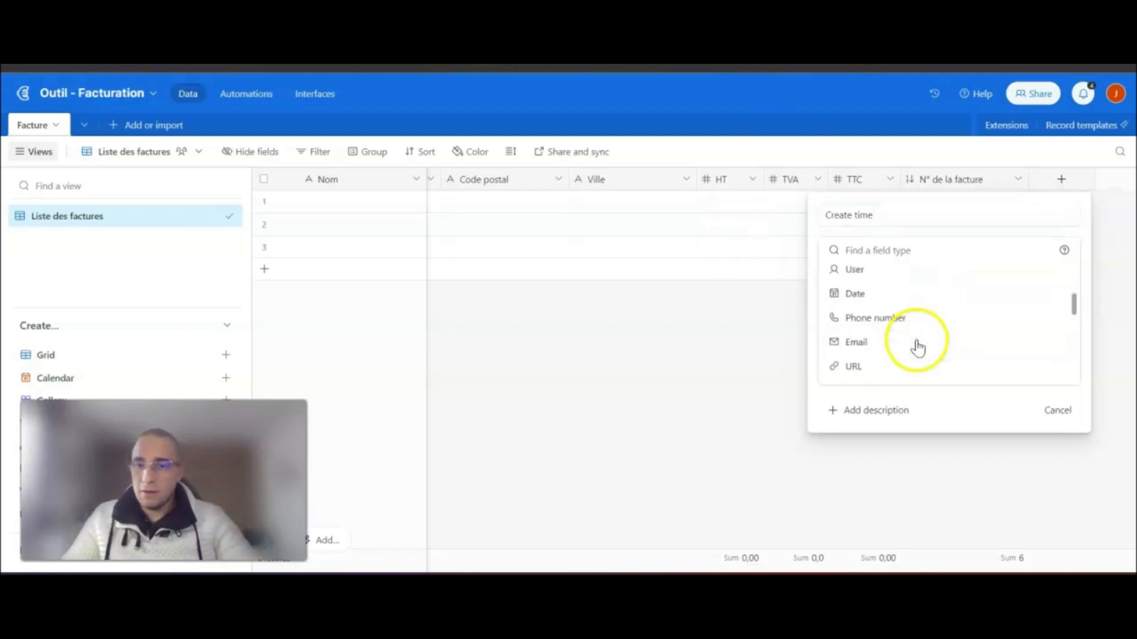
scroll(928, 336, "down", 2)
scroll(927, 336, "down", 4)
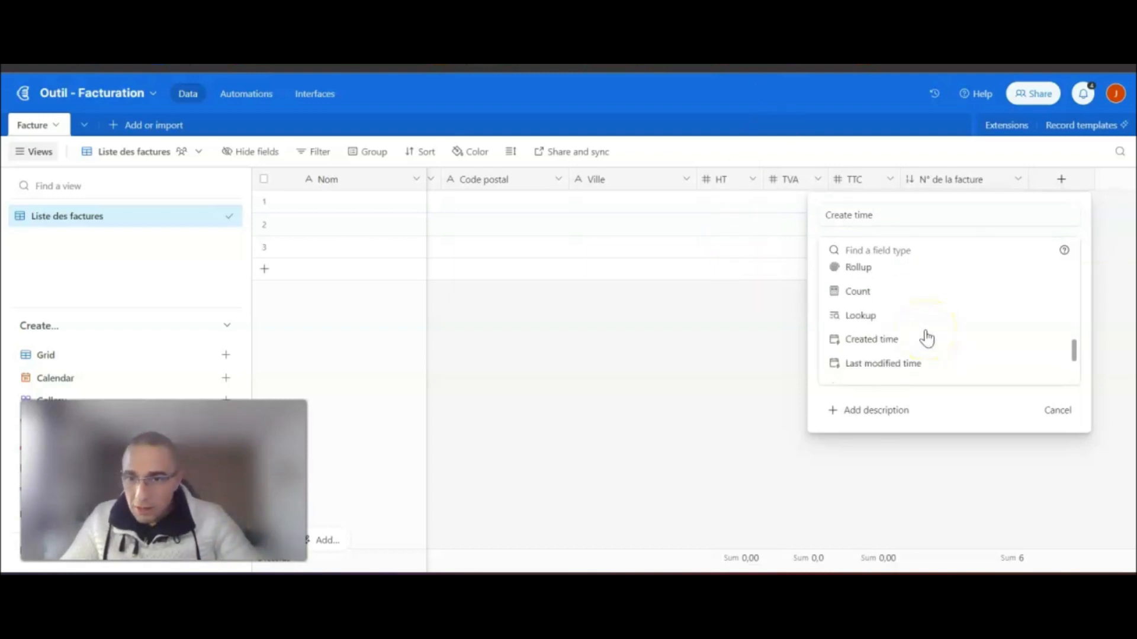
left_click(874, 341)
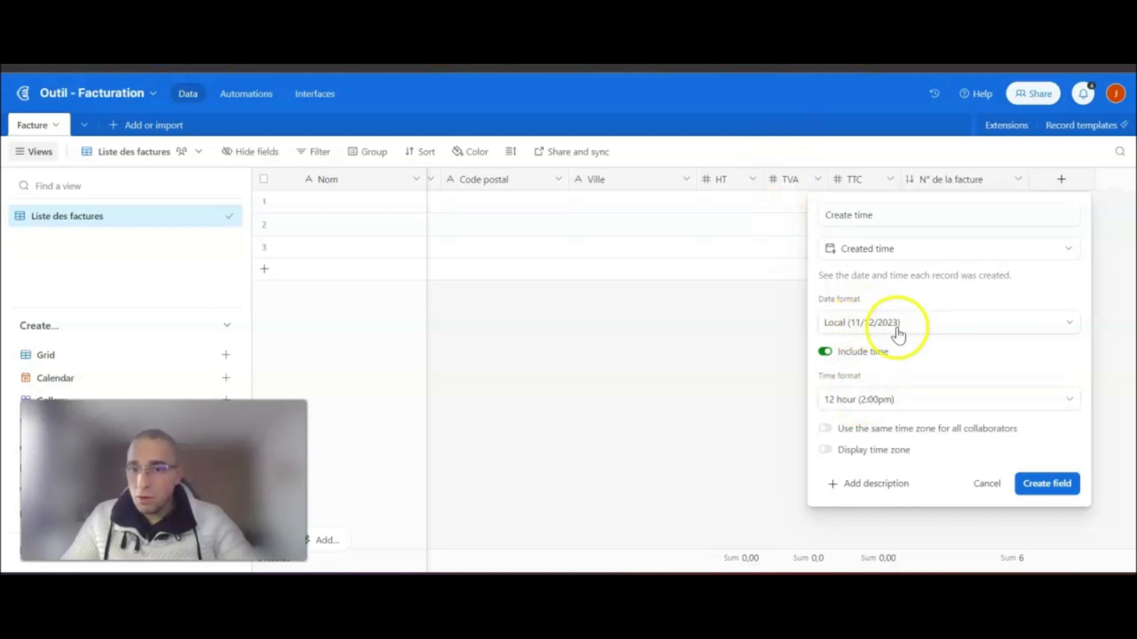
left_click(848, 402)
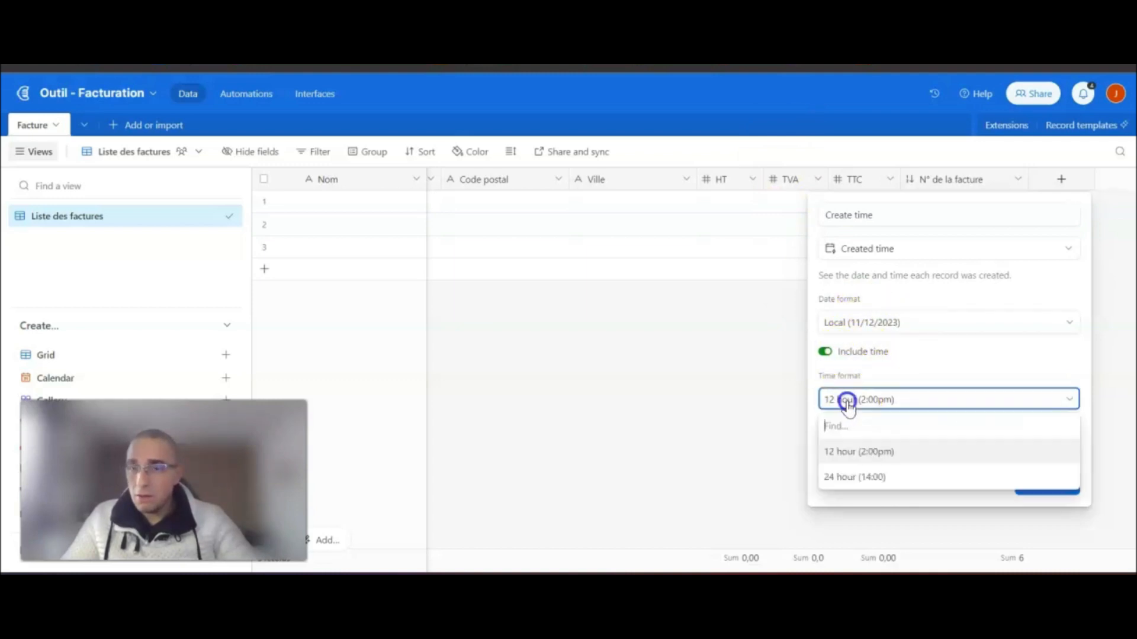
left_click(857, 478)
left_click(1037, 482)
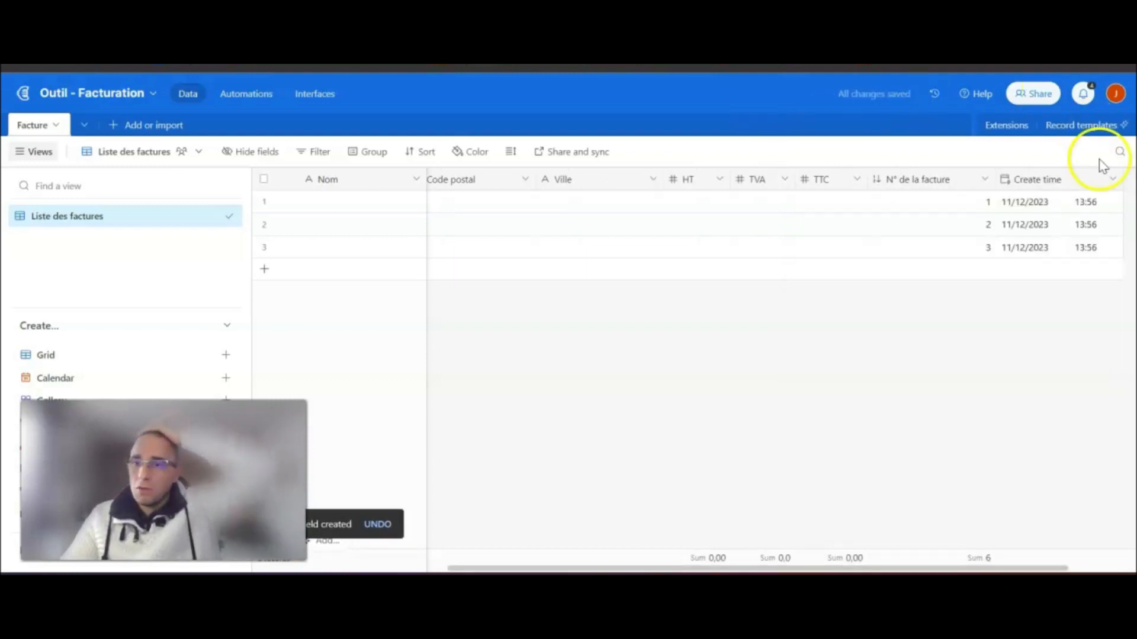
left_click_drag(943, 569, 1010, 568)
- Add an attachment field named 'Facture (PJ)'
left_click(1061, 179)
type("Facture (PJ")
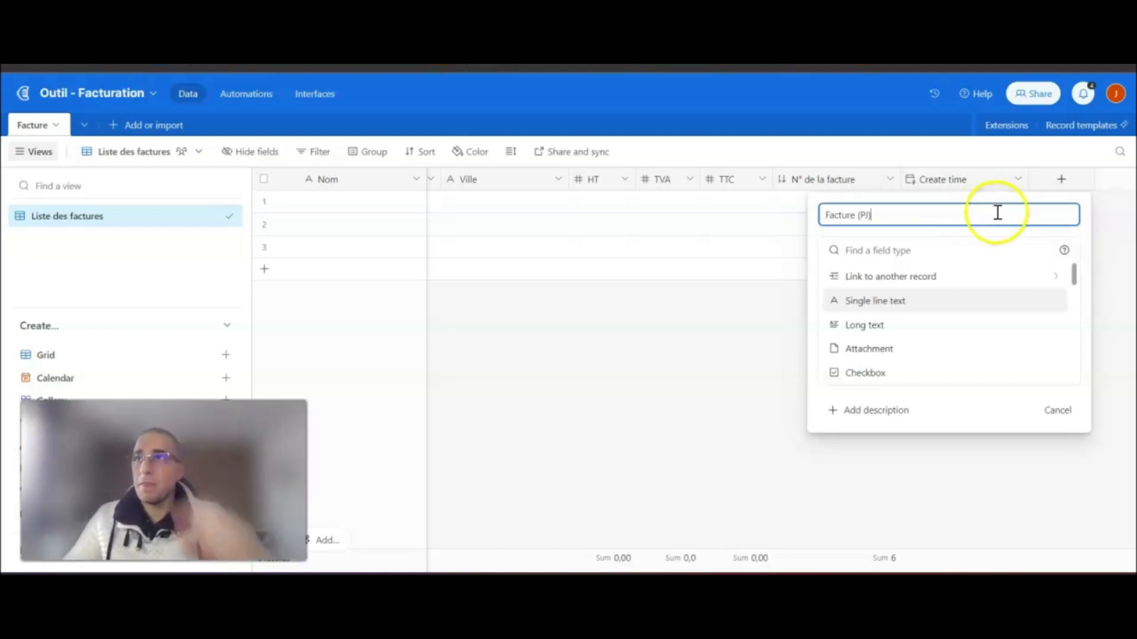
left_click(840, 349)
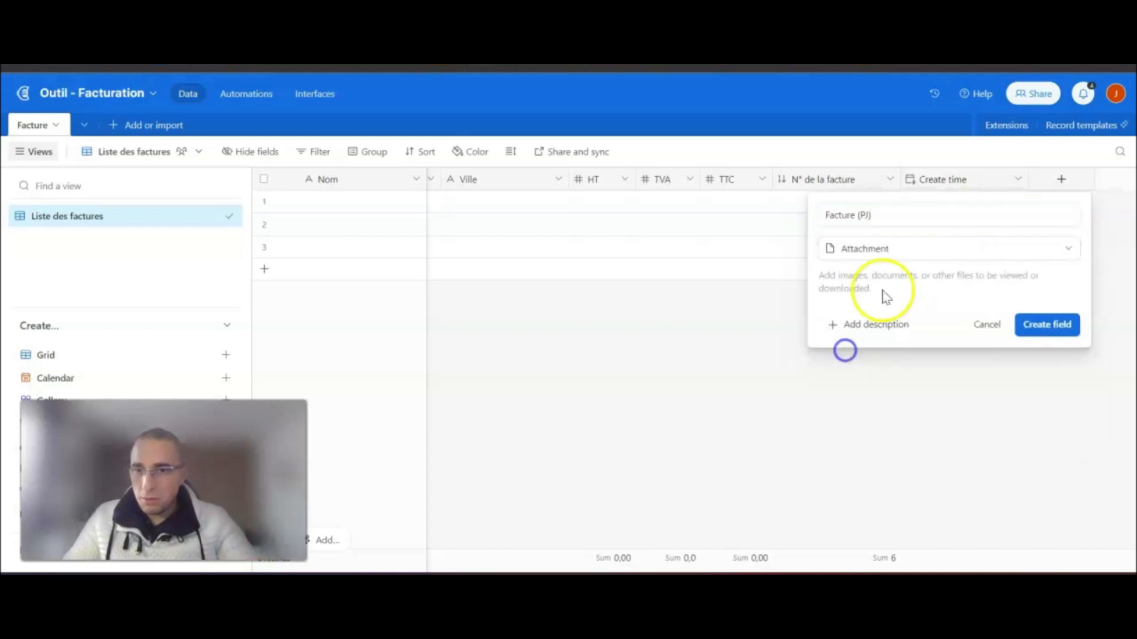
left_click(1030, 324)
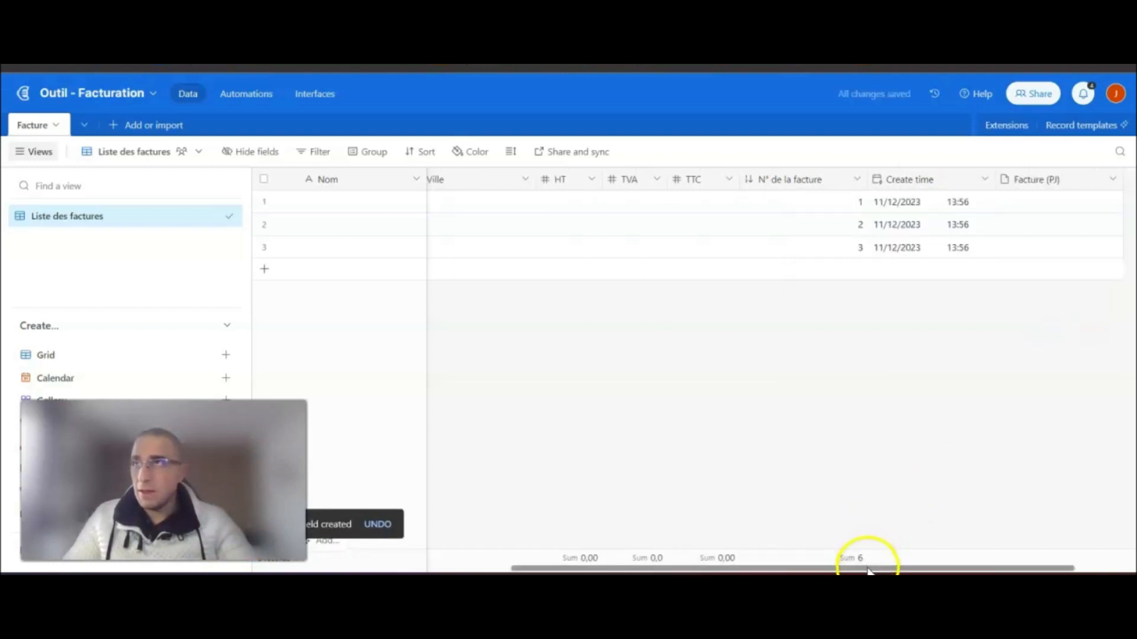
left_click_drag(868, 570, 1035, 572)
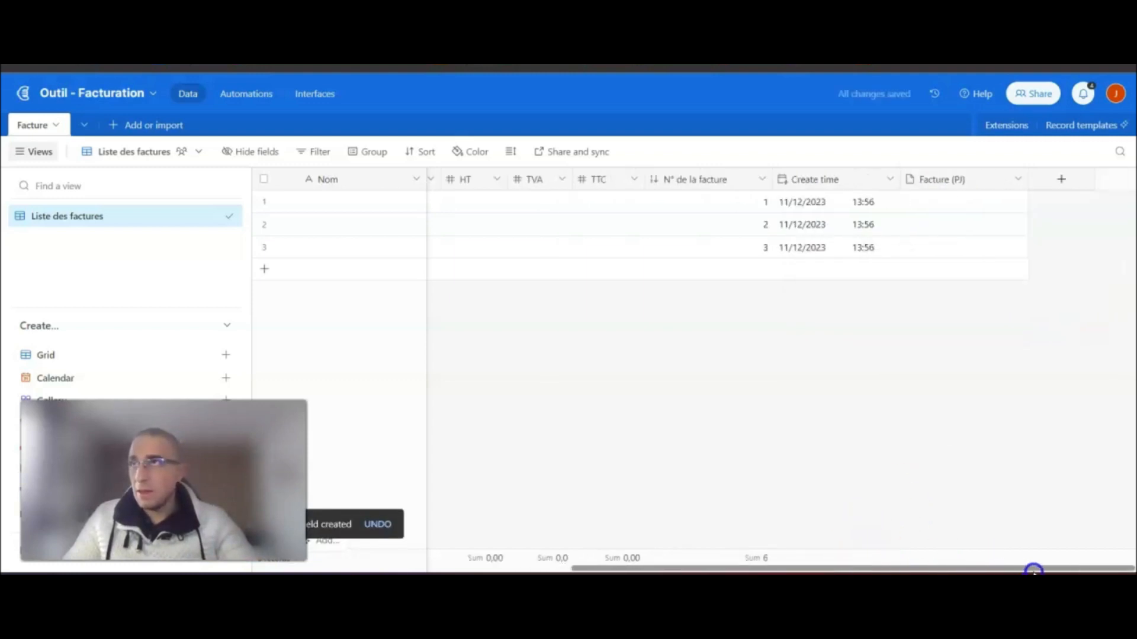
- Add a checkbox field named 'Facture acquitée ?'
left_click(1063, 182)
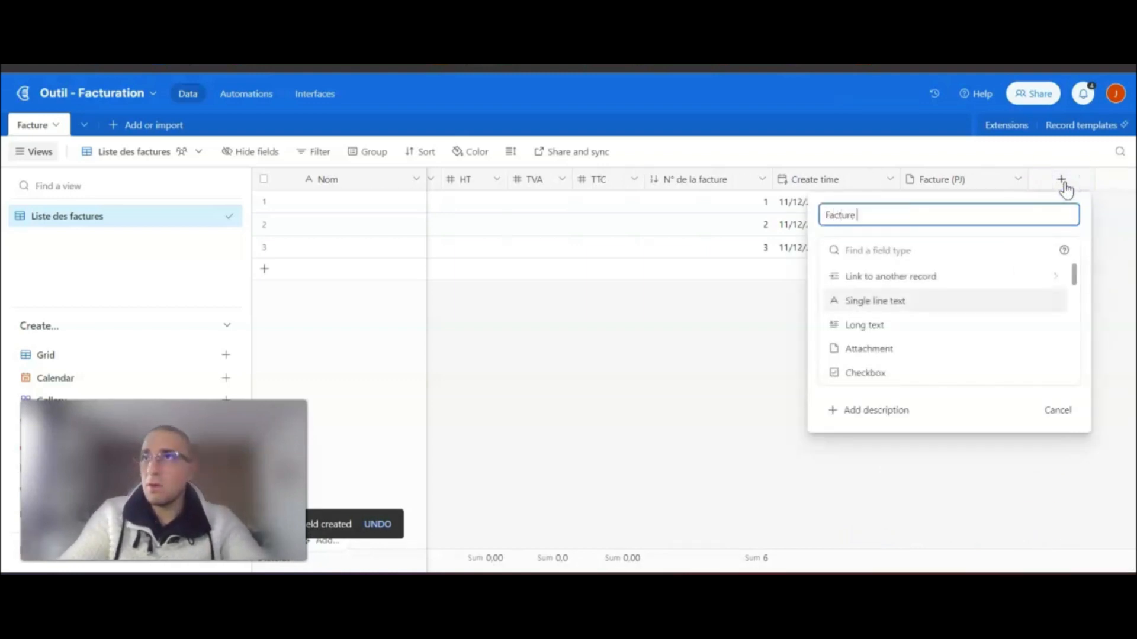
type("Facture acquitée")
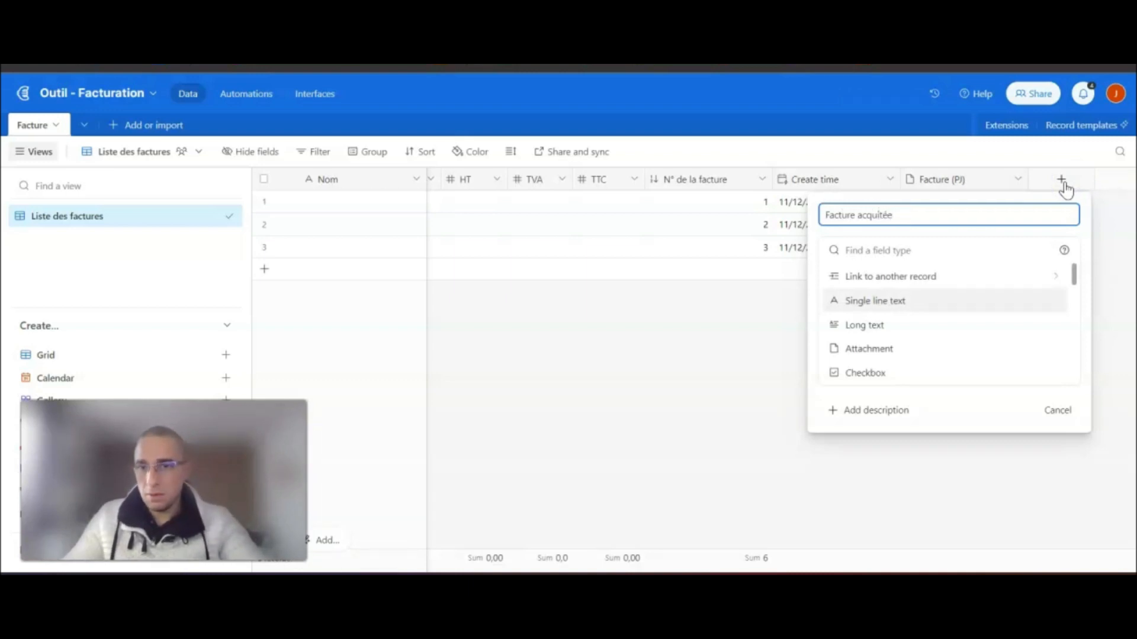
key("Tab")
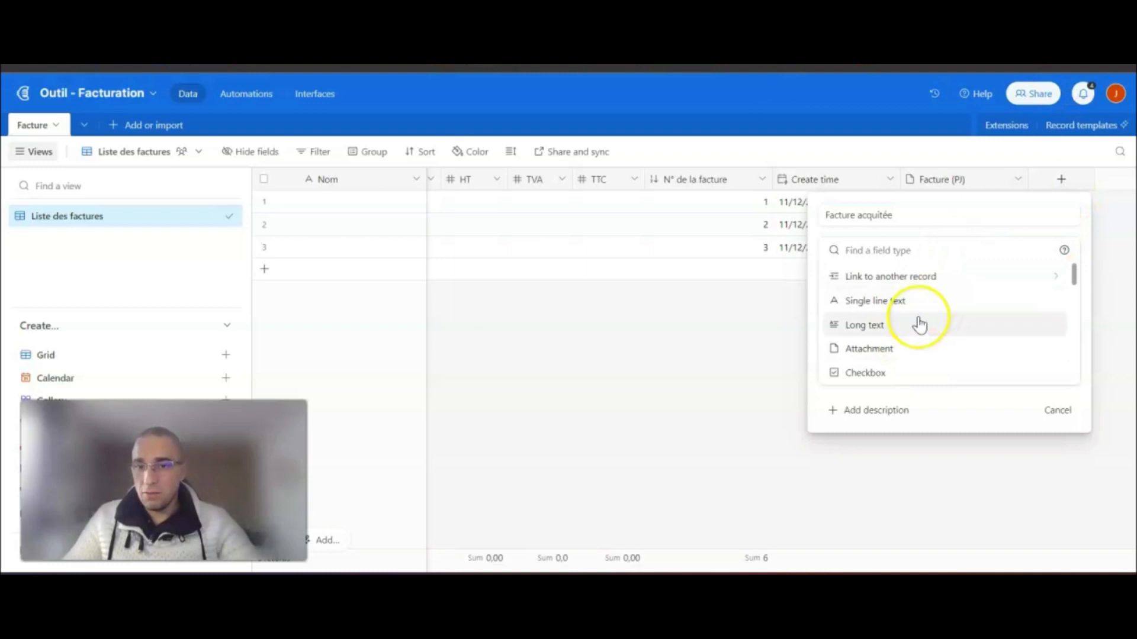
left_click(923, 218)
type("?")
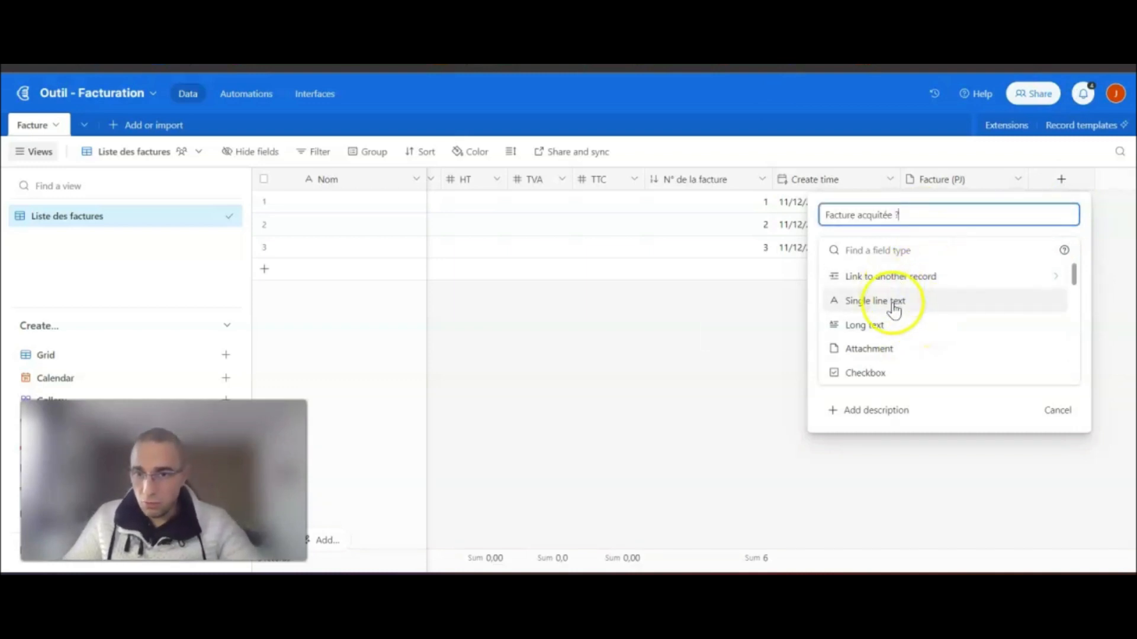
scroll(893, 305, "down", 3)
left_click(858, 290)
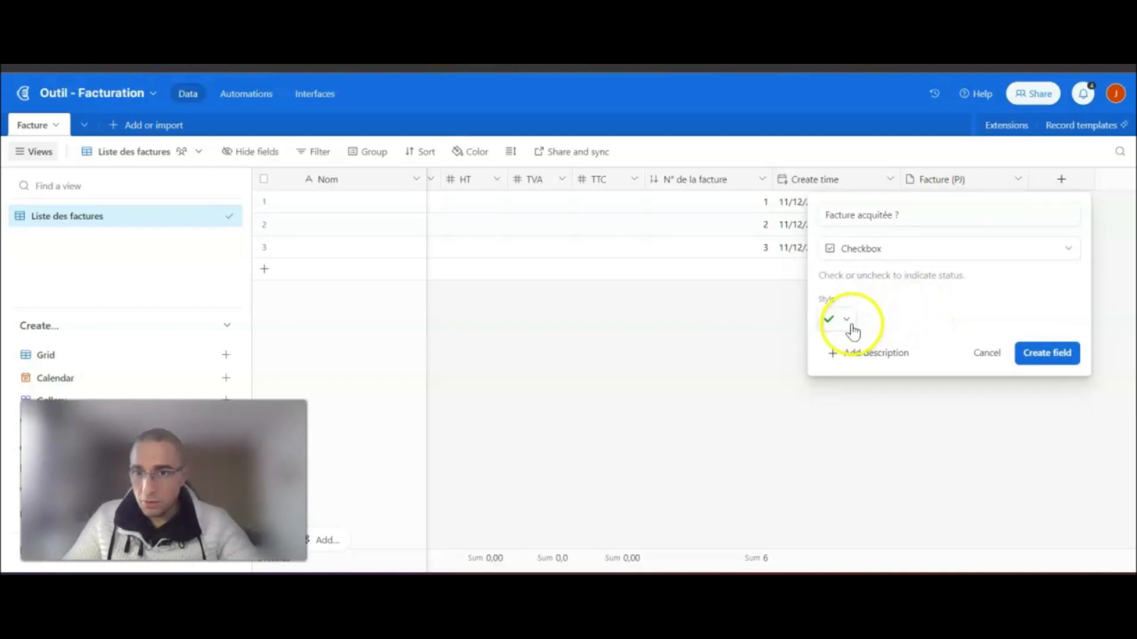
left_click(846, 320)
left_click(848, 319)
left_click(1027, 356)
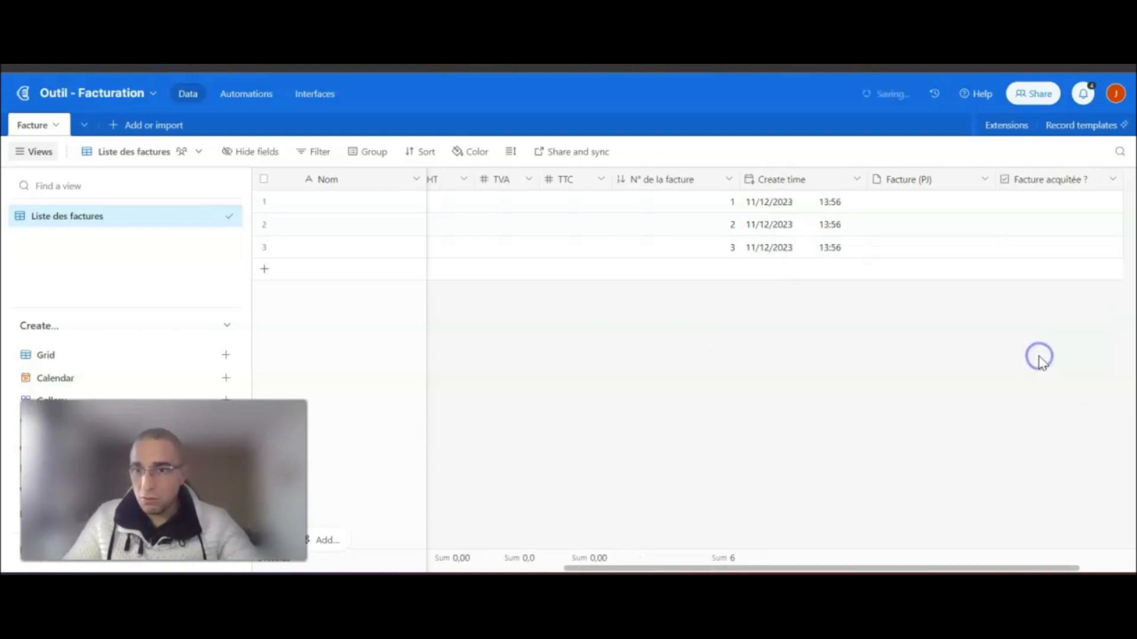
- Narrow the E-mail, Adresse, Code postal and Ville columns
left_click_drag(798, 569, 488, 570)
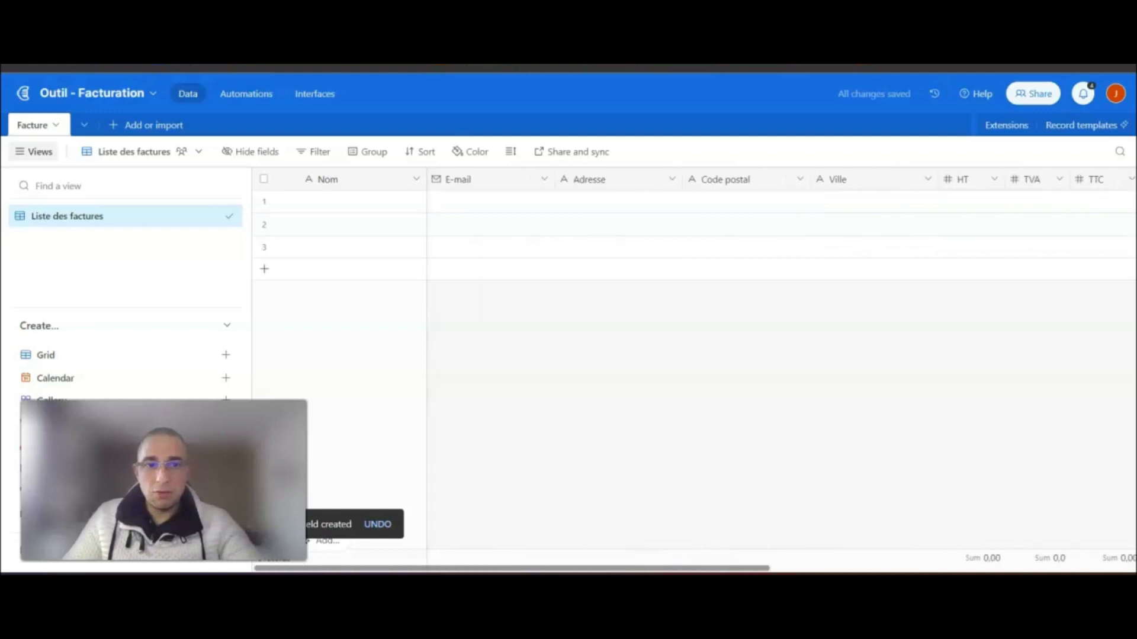
left_click_drag(555, 182, 505, 180)
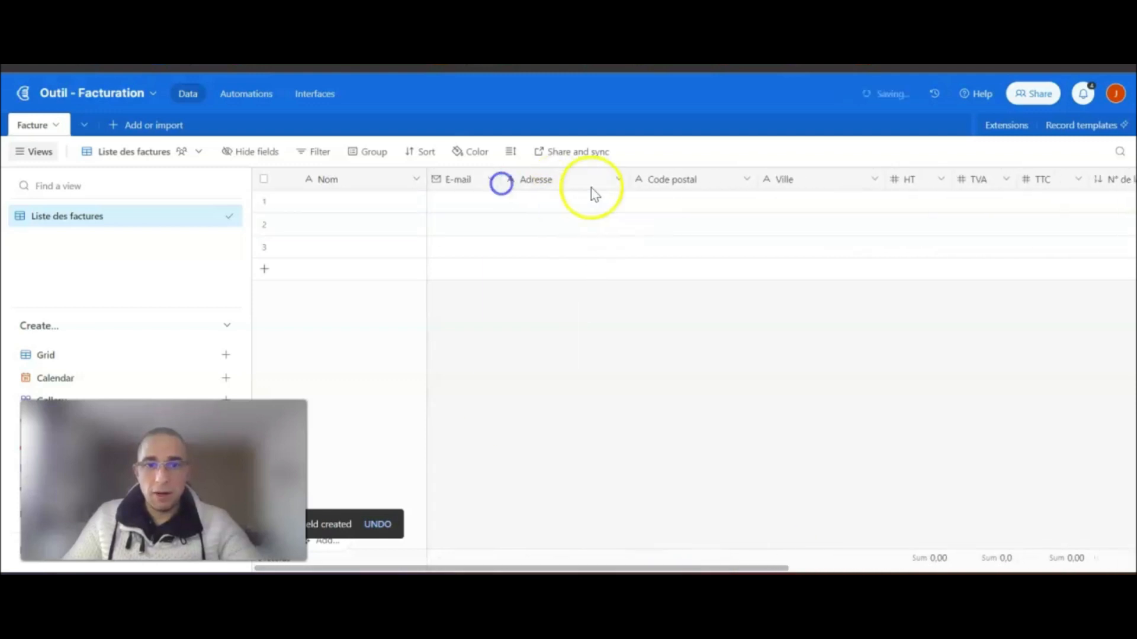
left_click_drag(628, 183, 578, 185)
left_click_drag(705, 186, 669, 180)
left_click_drag(800, 179, 745, 178)
- Narrow the Nom and Create time columns
left_click(746, 396)
left_click(612, 563)
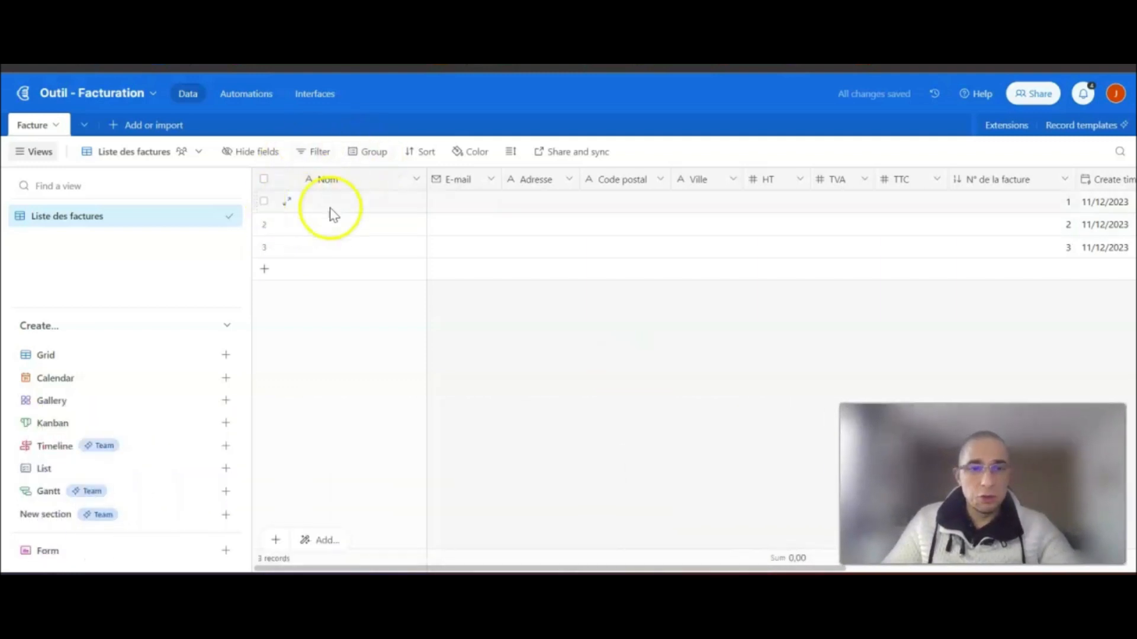
left_click_drag(426, 179, 380, 178)
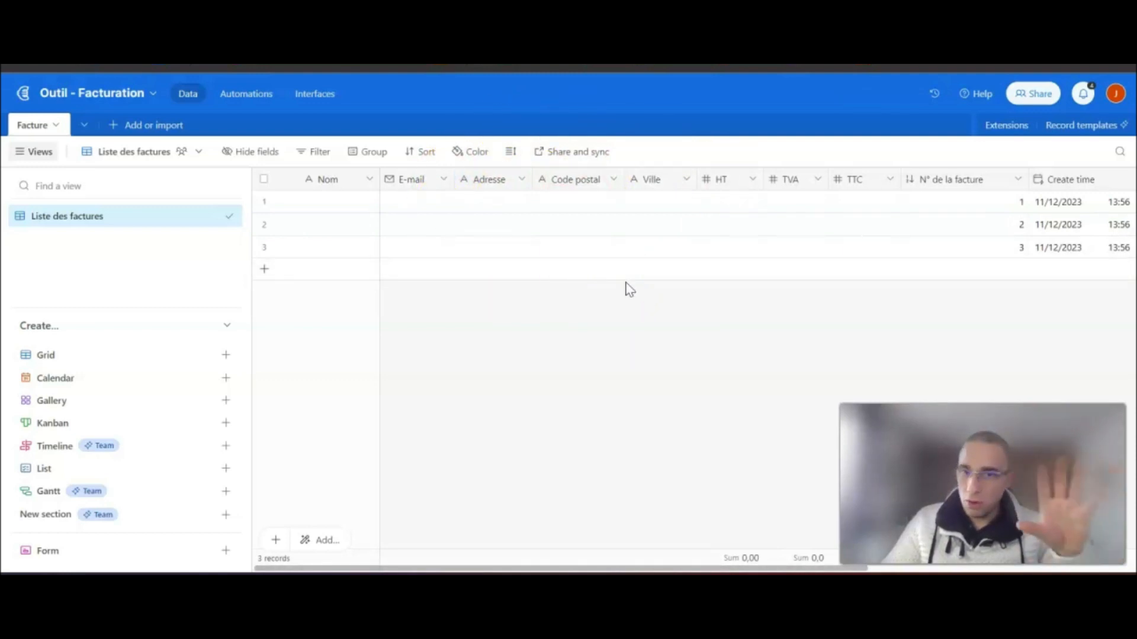
left_click(617, 346)
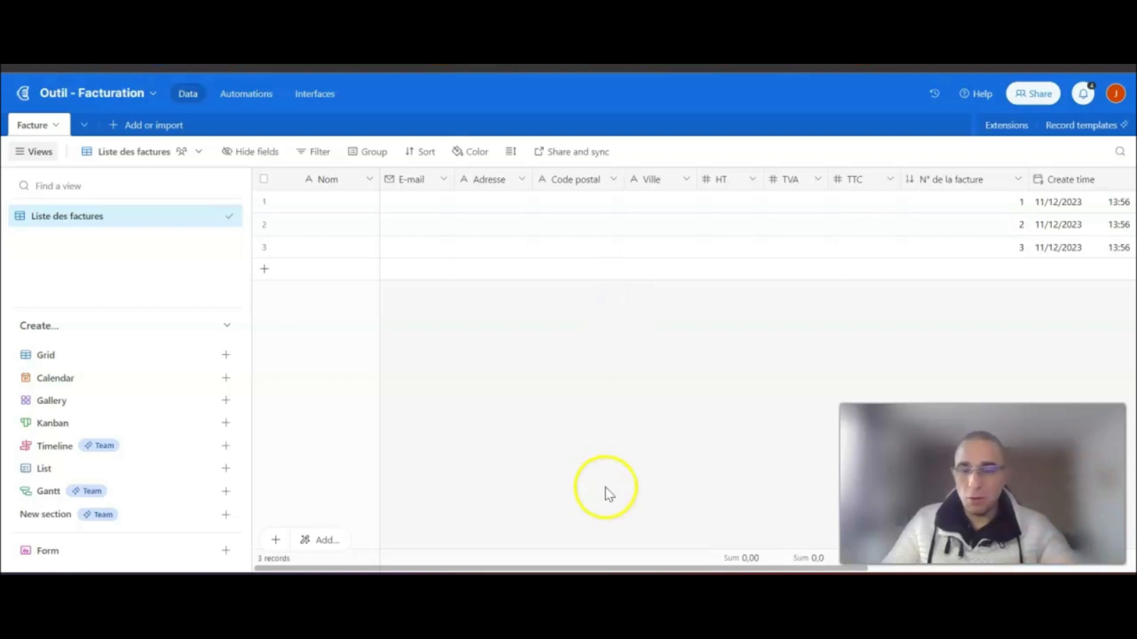
left_click_drag(680, 569, 873, 568)
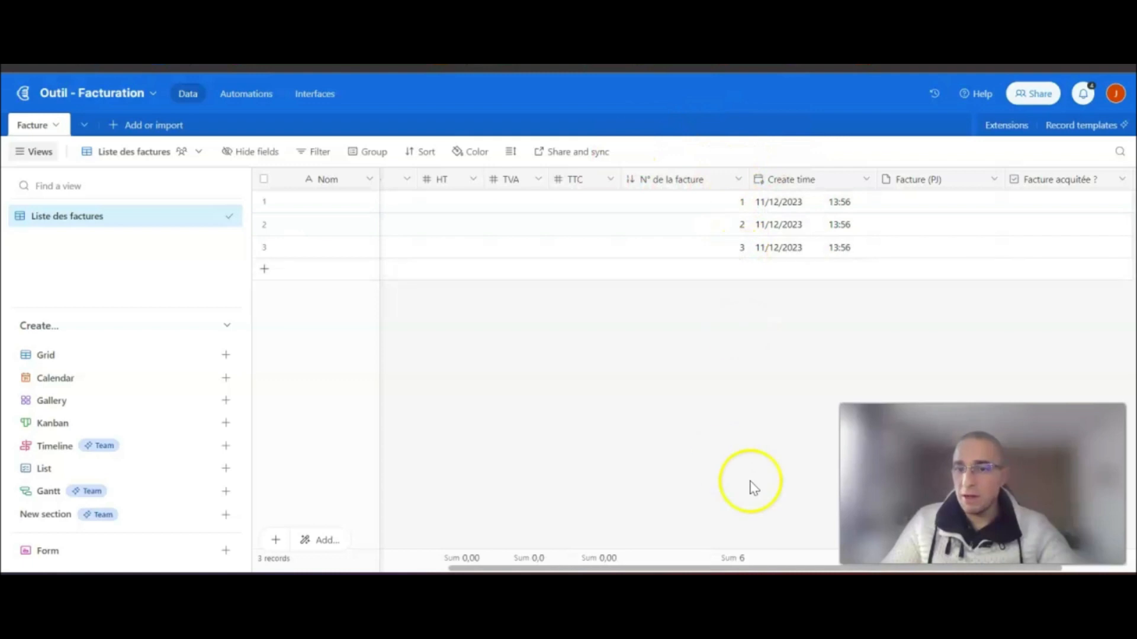
left_click_drag(728, 566, 878, 569)
left_click_drag(772, 178, 764, 177)
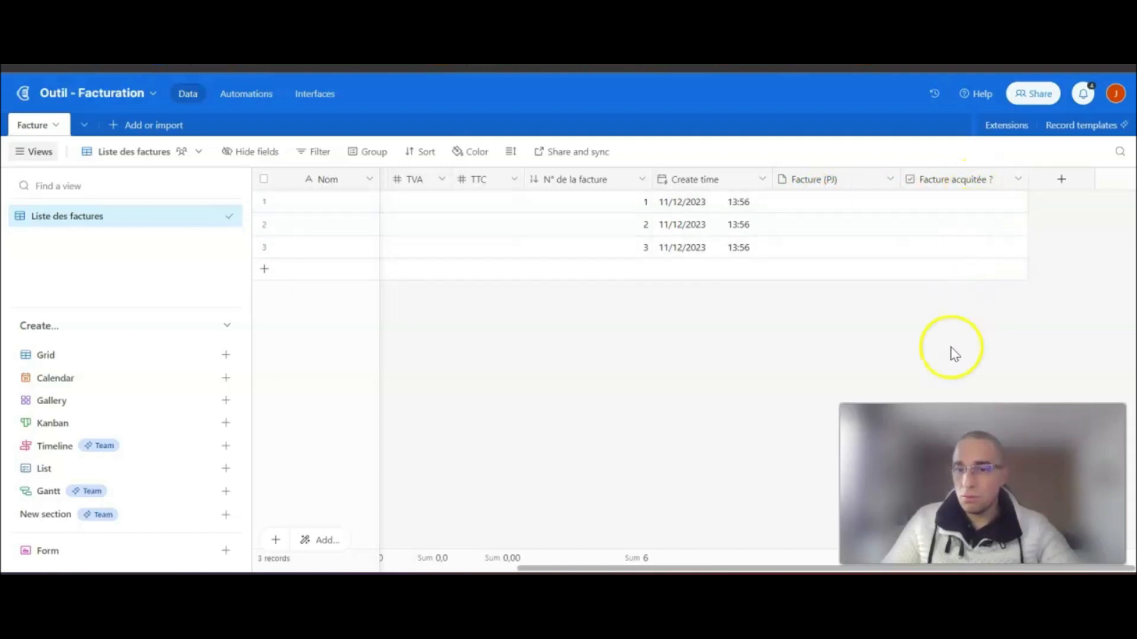
left_click_drag(798, 570, 401, 570)
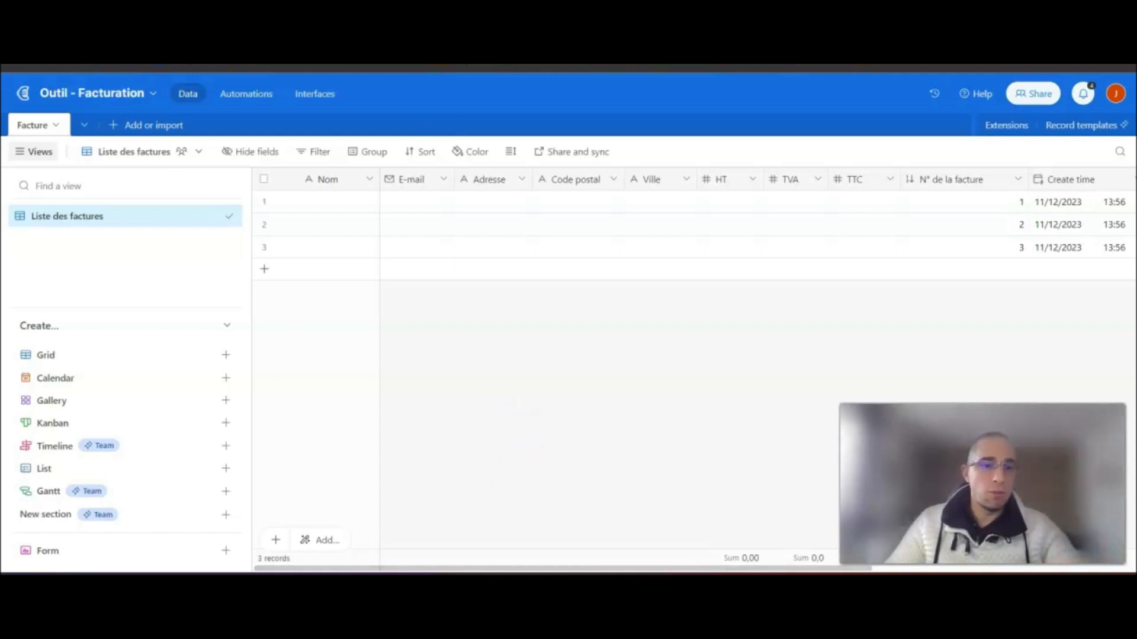
- Create a classic form view named 'Formulaire de saisie des factures'
mouse_move(51, 561)
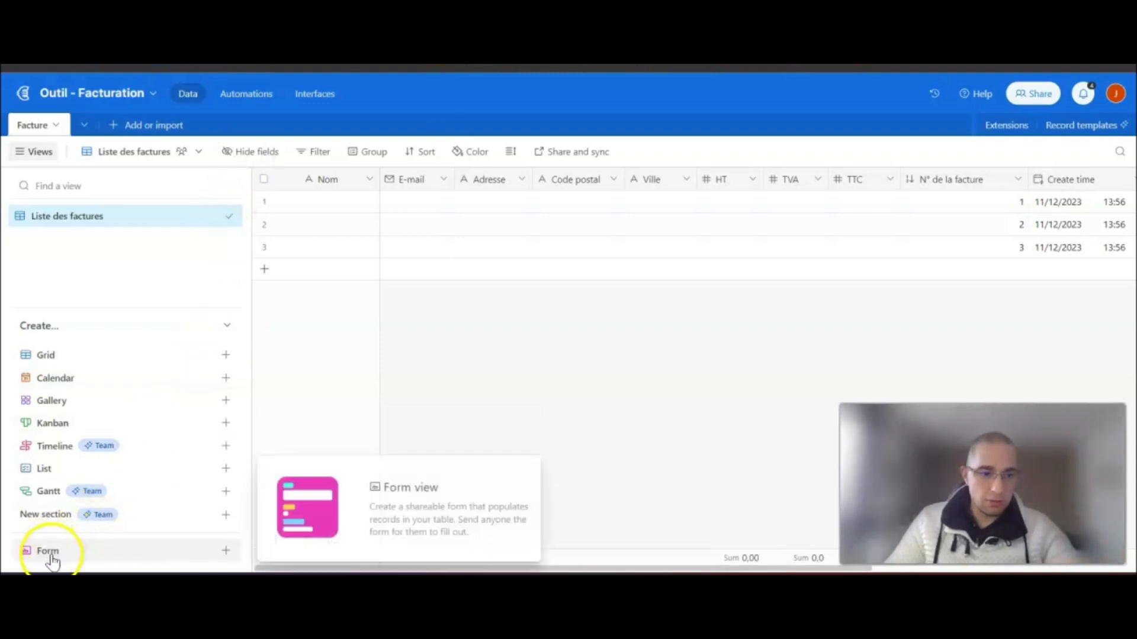
left_click(226, 553)
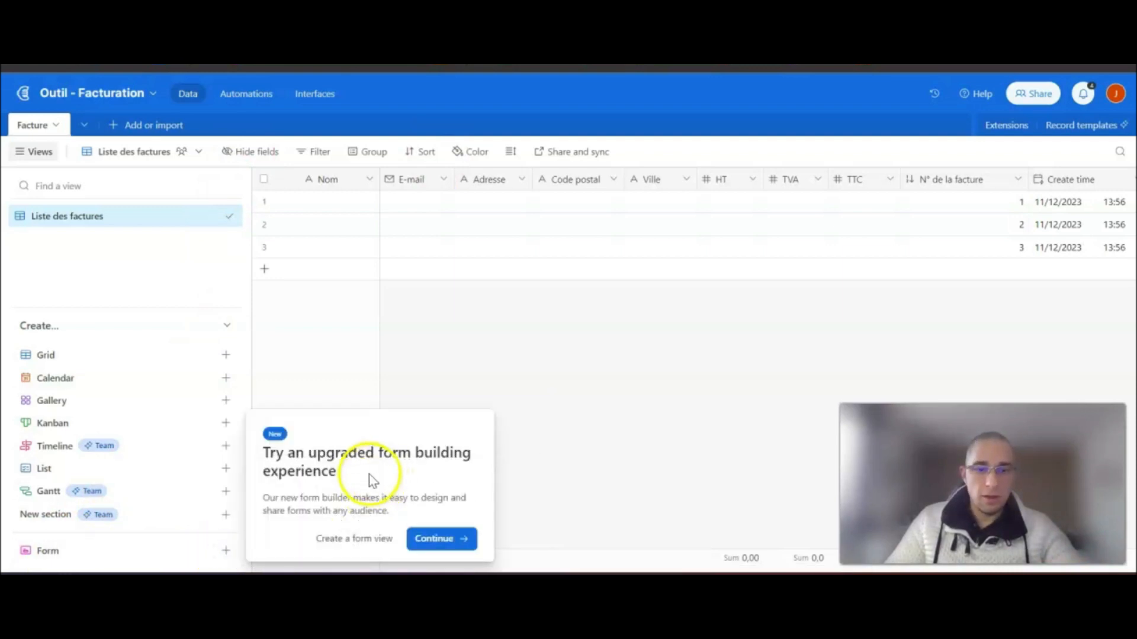
left_click(355, 543)
left_click(300, 428)
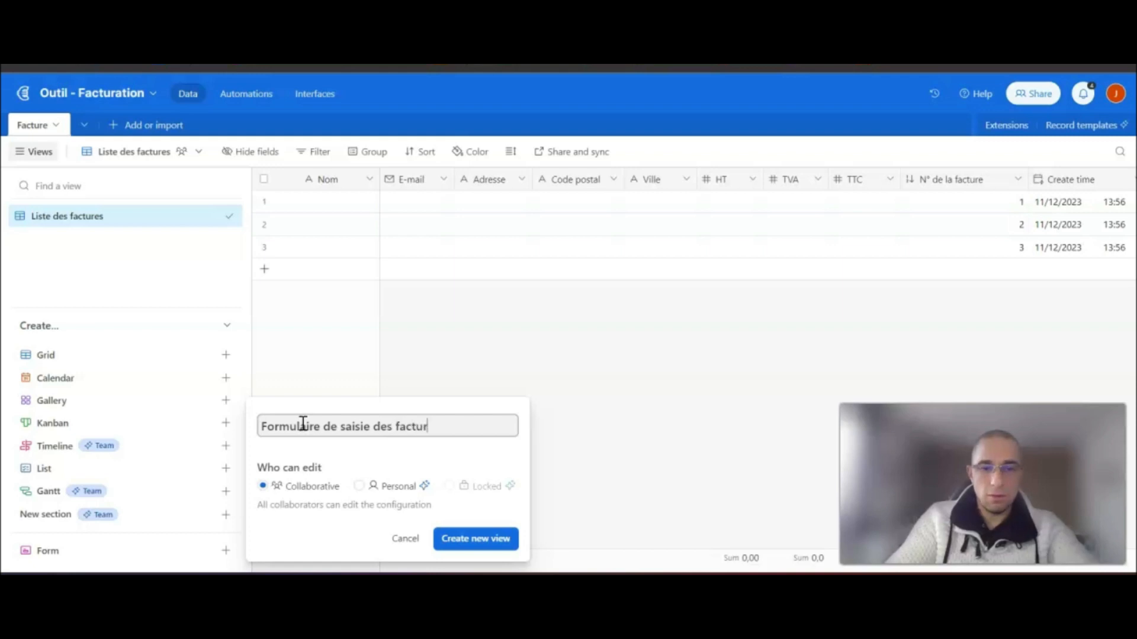
left_click(377, 429)
left_click(480, 551)
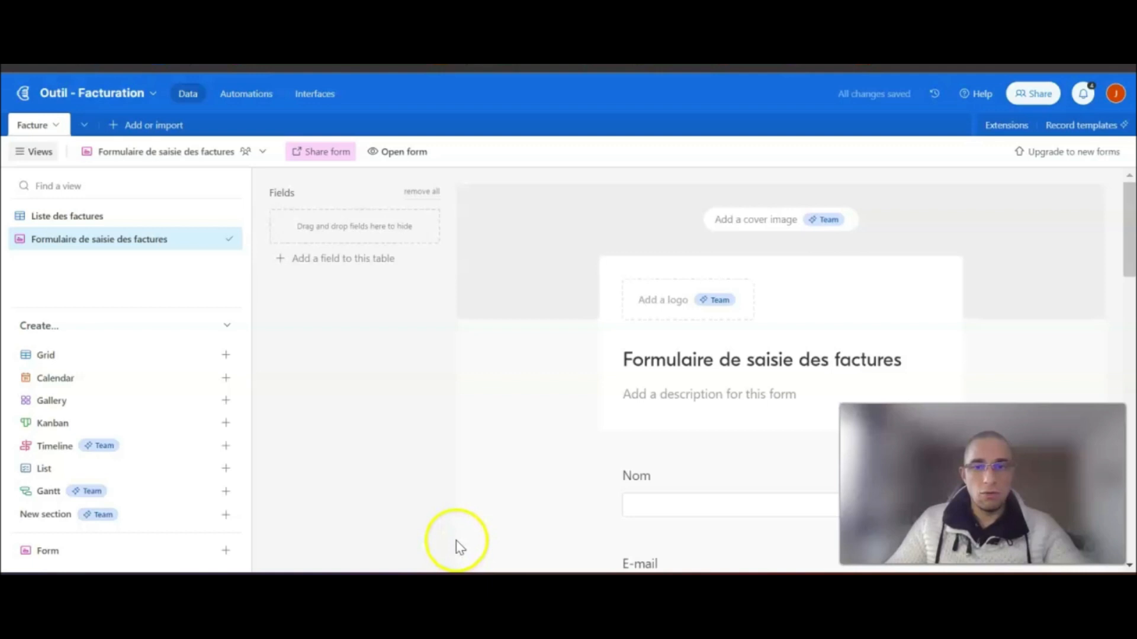
- Scroll through the new form to review its Nom, E-mail, Adresse and Code postal fields
scroll(651, 299, "down", 5)
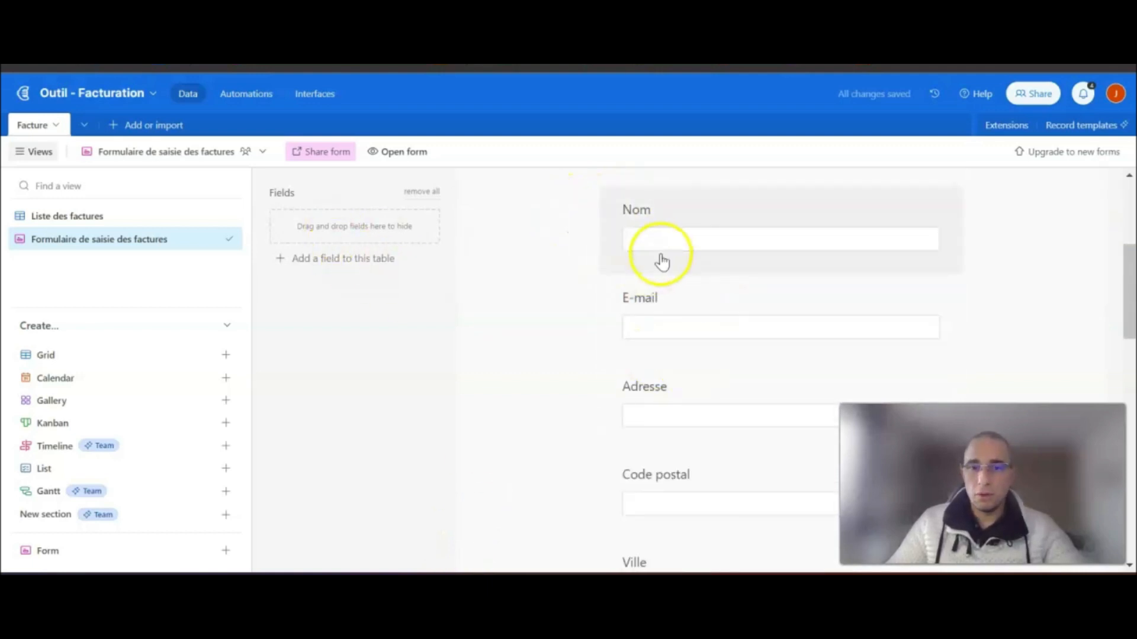
scroll(669, 264, "up", 3)
scroll(696, 299, "up", 2)
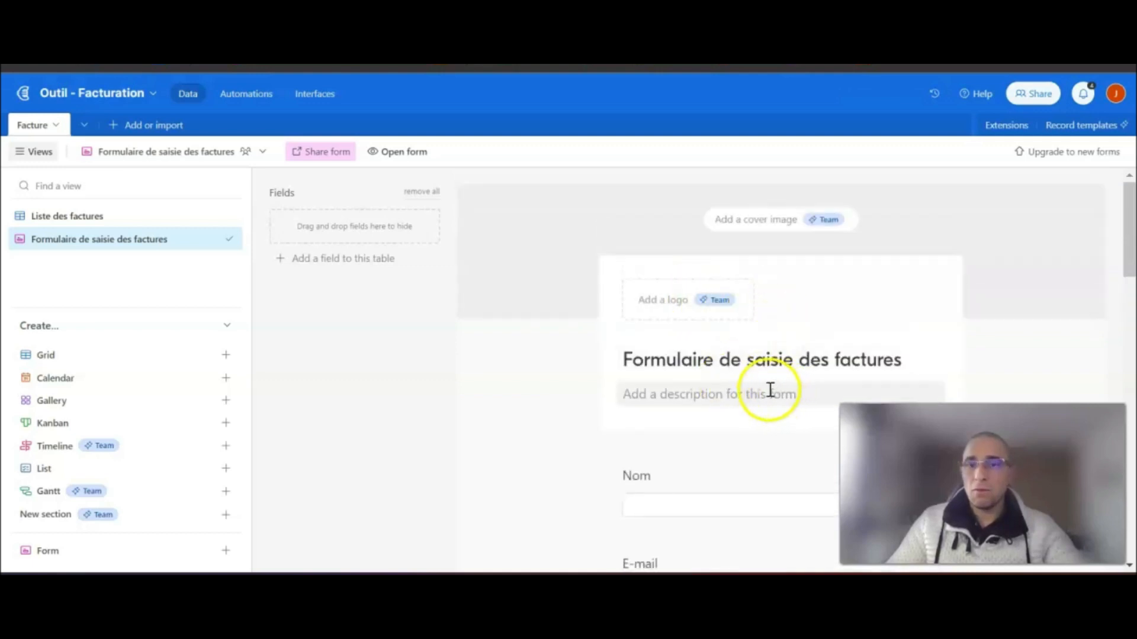
scroll(815, 373, "down", 1)
scroll(815, 373, "down", 4)
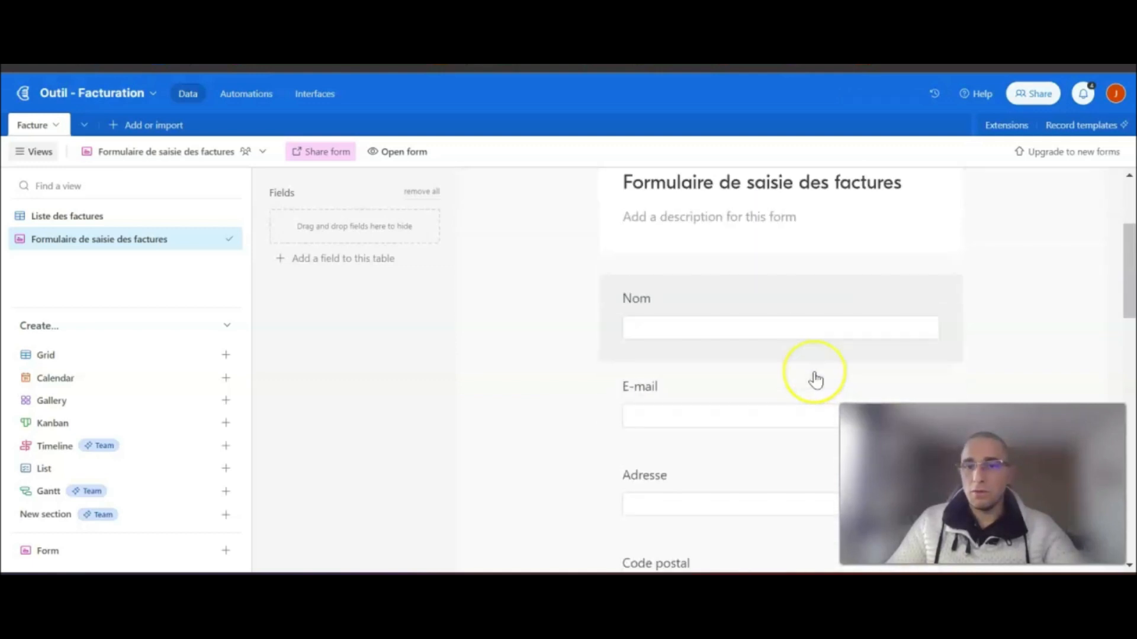
scroll(642, 304, "up", 2)
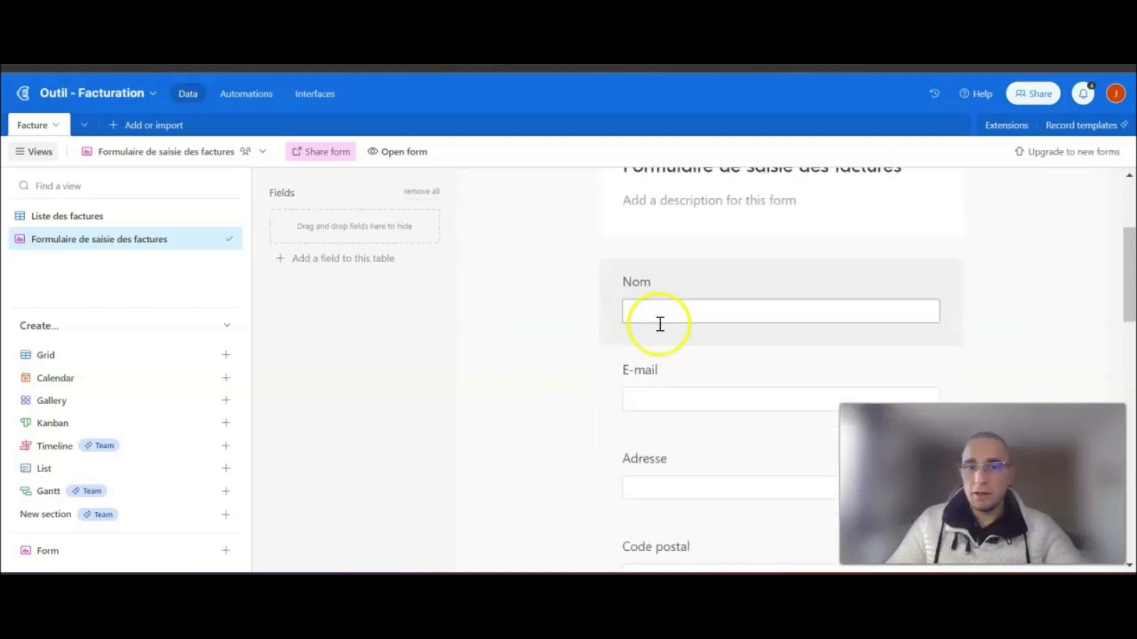
- Move E-mail above Nom at the top of the form and make E-mail and Nom required
left_click_drag(647, 380, 656, 283)
left_click(851, 288)
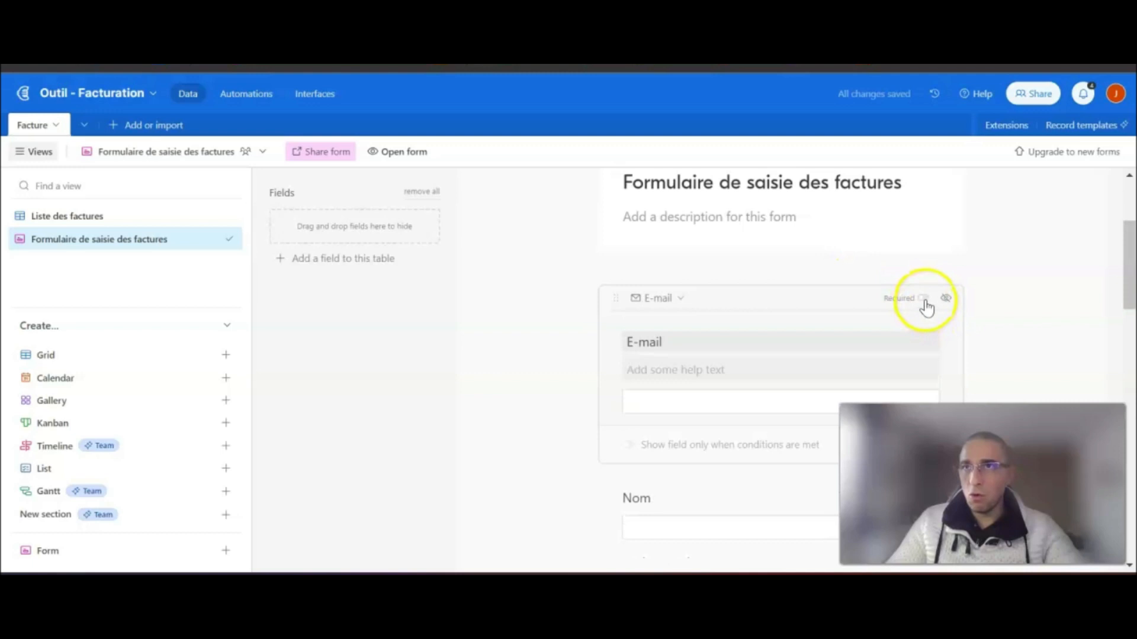
left_click(1030, 301)
scroll(1032, 307, "down", 2)
left_click(736, 305)
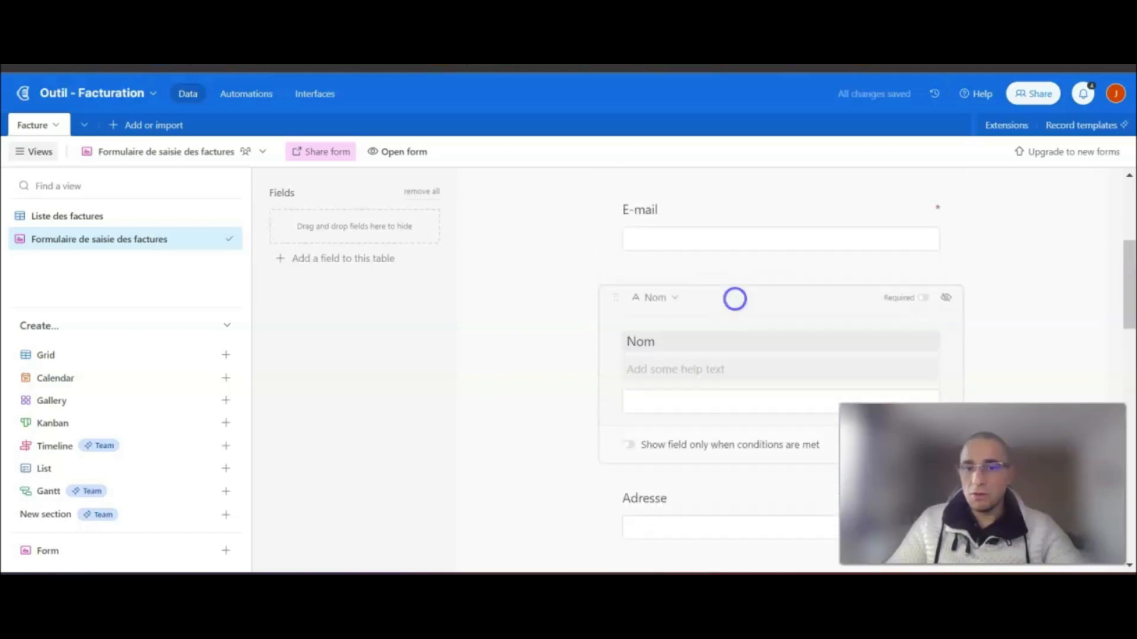
scroll(508, 330, "down", 2)
left_click(507, 330)
- Make Adresse, Code postal and Ville required fields on the form
scroll(651, 267, "down", 2)
left_click(873, 208)
left_click(922, 209)
left_click(547, 263)
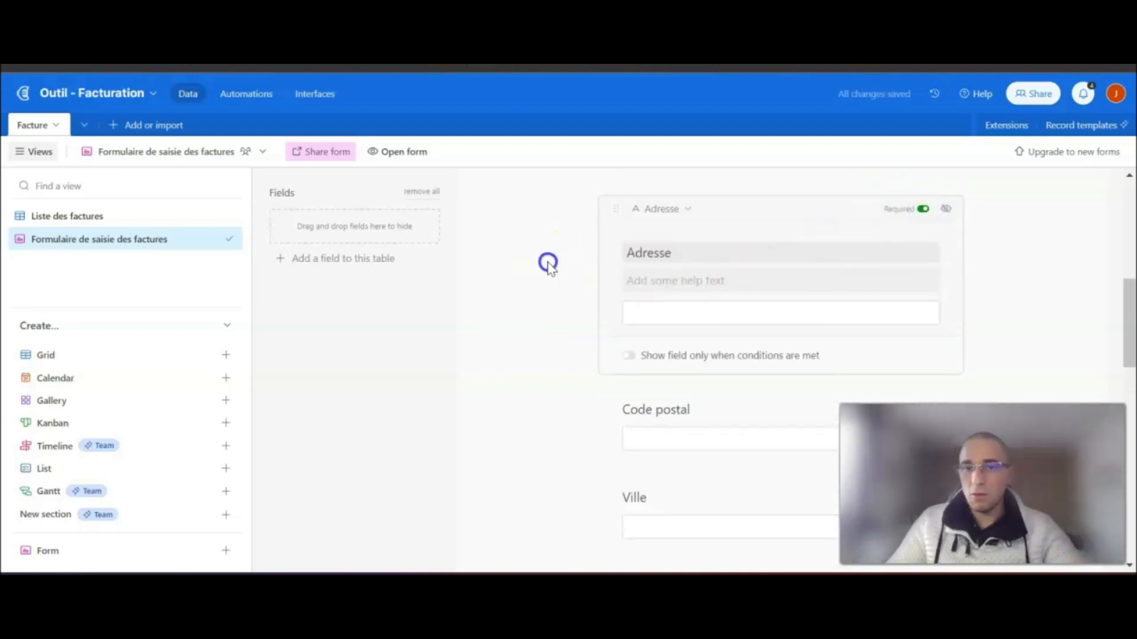
left_click(906, 291)
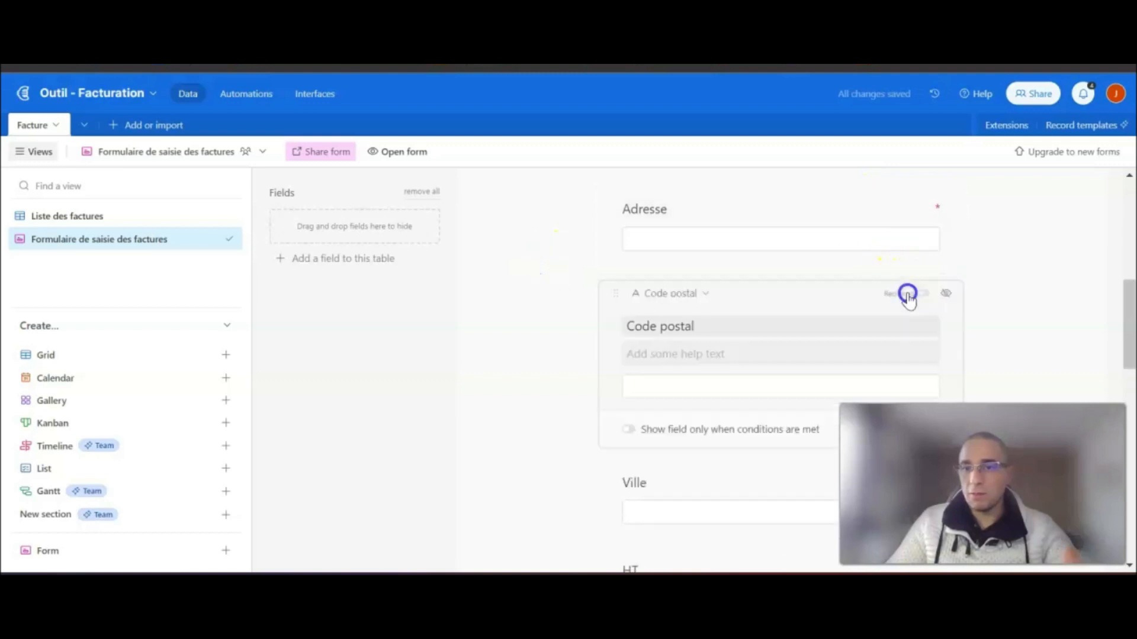
left_click(525, 325)
scroll(687, 325, "down", 1)
left_click(821, 297)
left_click(924, 298)
left_click(561, 315)
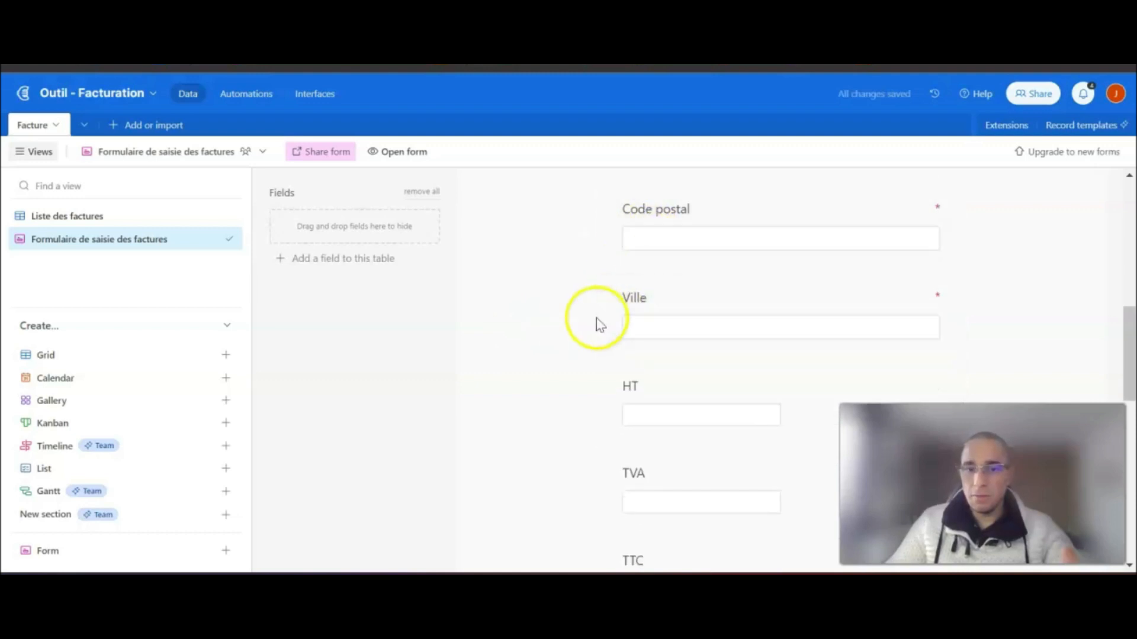
- Remove the HT field from the invoice form
scroll(596, 318, "down", 1)
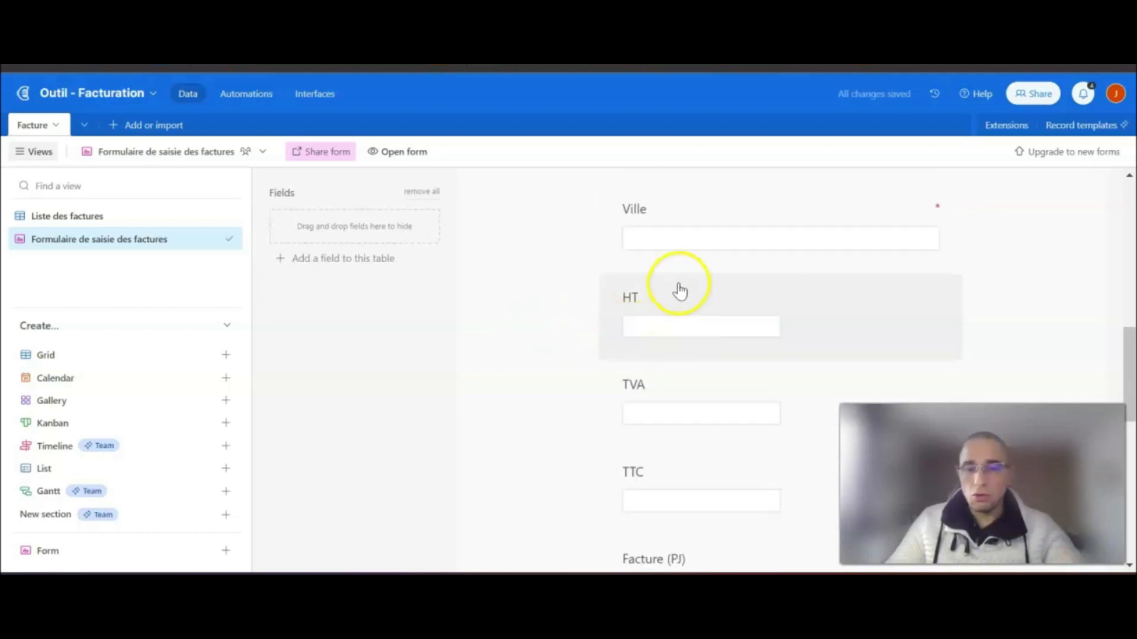
left_click(761, 316)
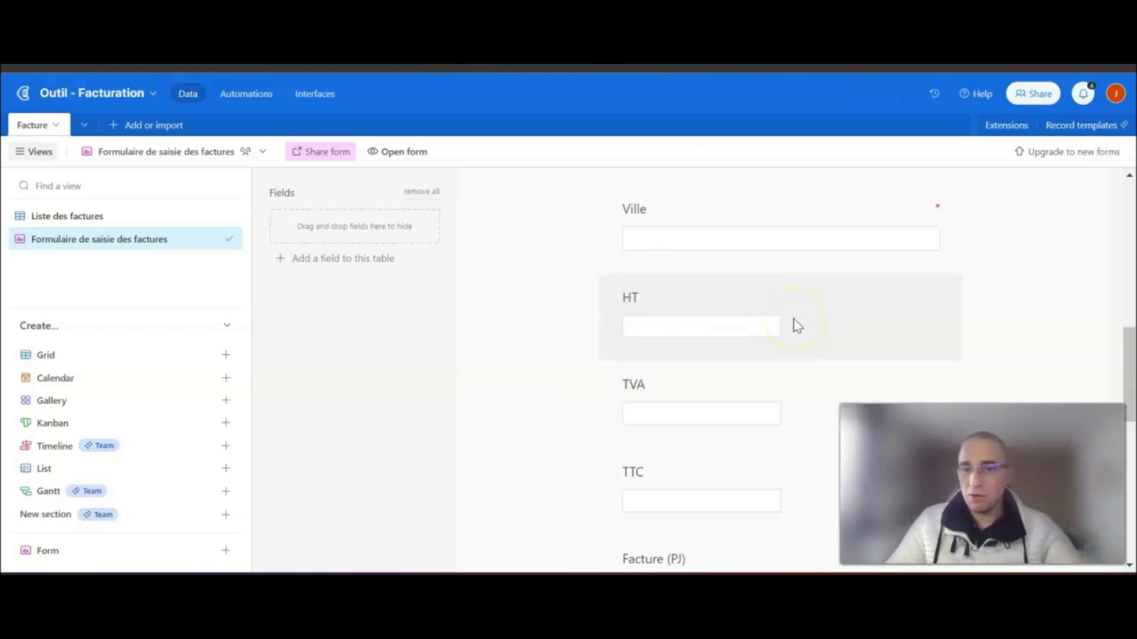
left_click(858, 306)
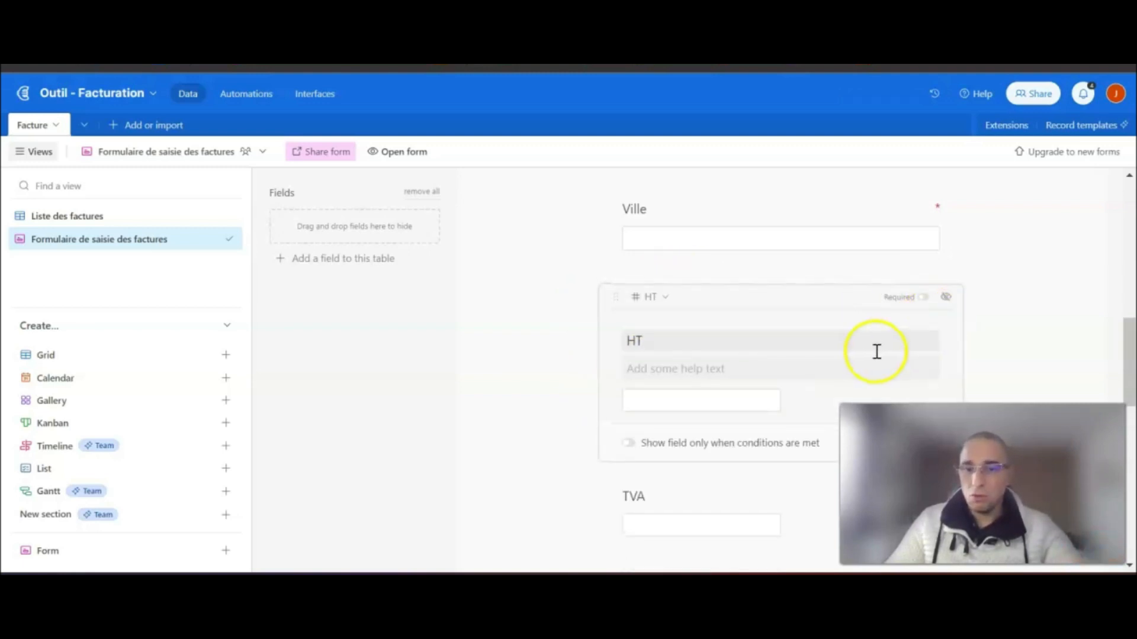
scroll(894, 343, "down", 2)
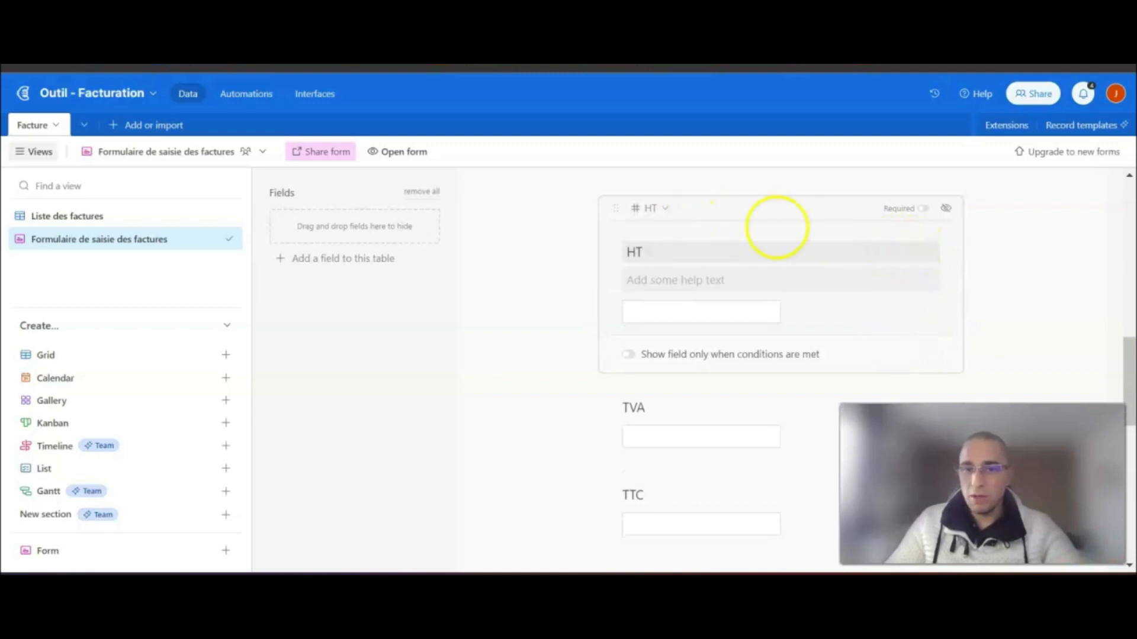
left_click(946, 208)
- Remove TVA from the form and set TTC as a required field
left_click(825, 289)
left_click(945, 300)
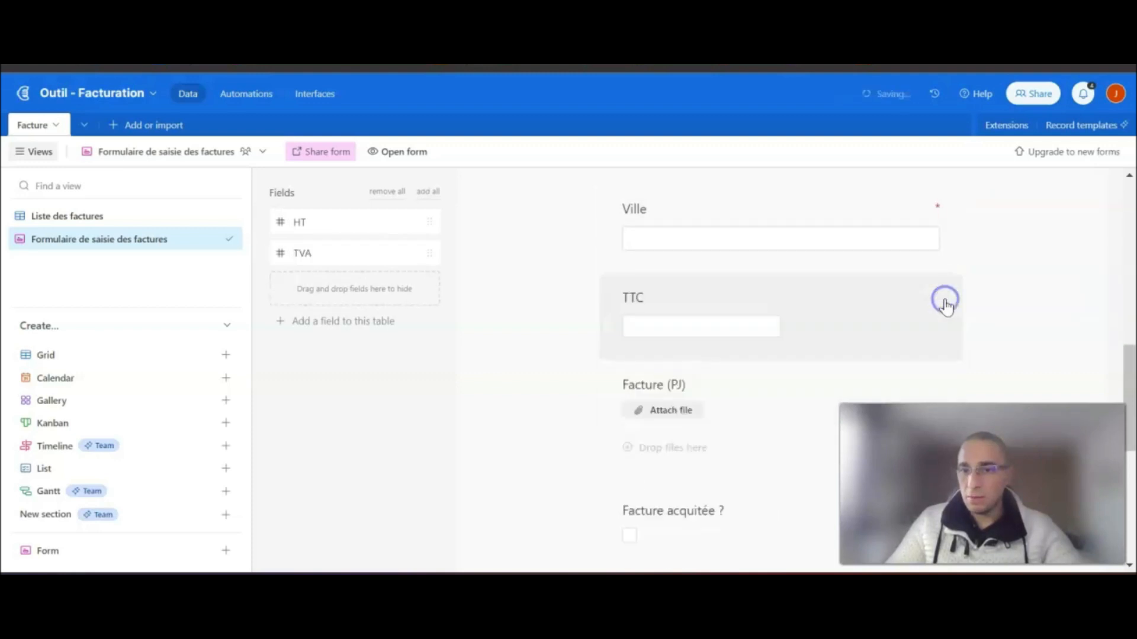
left_click(786, 290)
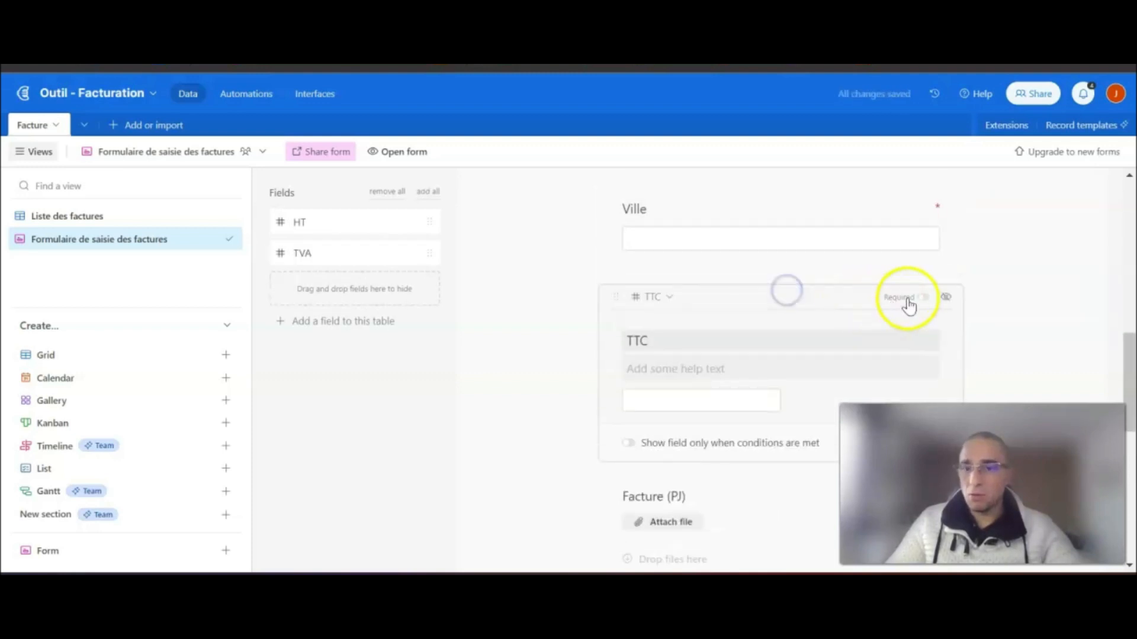
left_click(1042, 314)
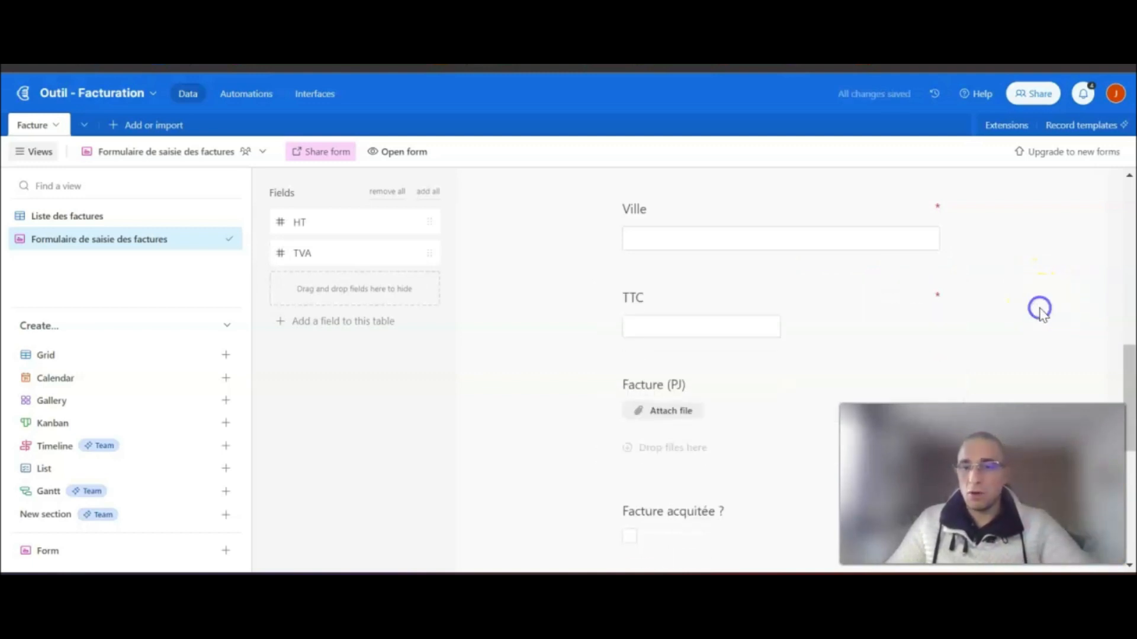
- Remove the Facture (PJ) field from the form
scroll(944, 305, "down", 2)
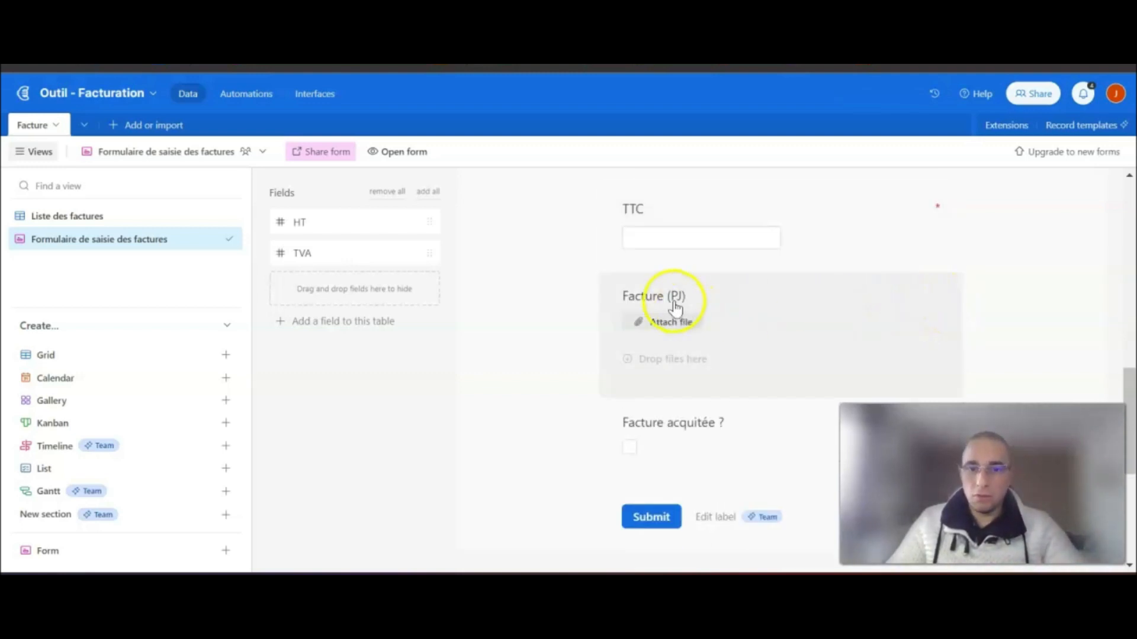
left_click(738, 310)
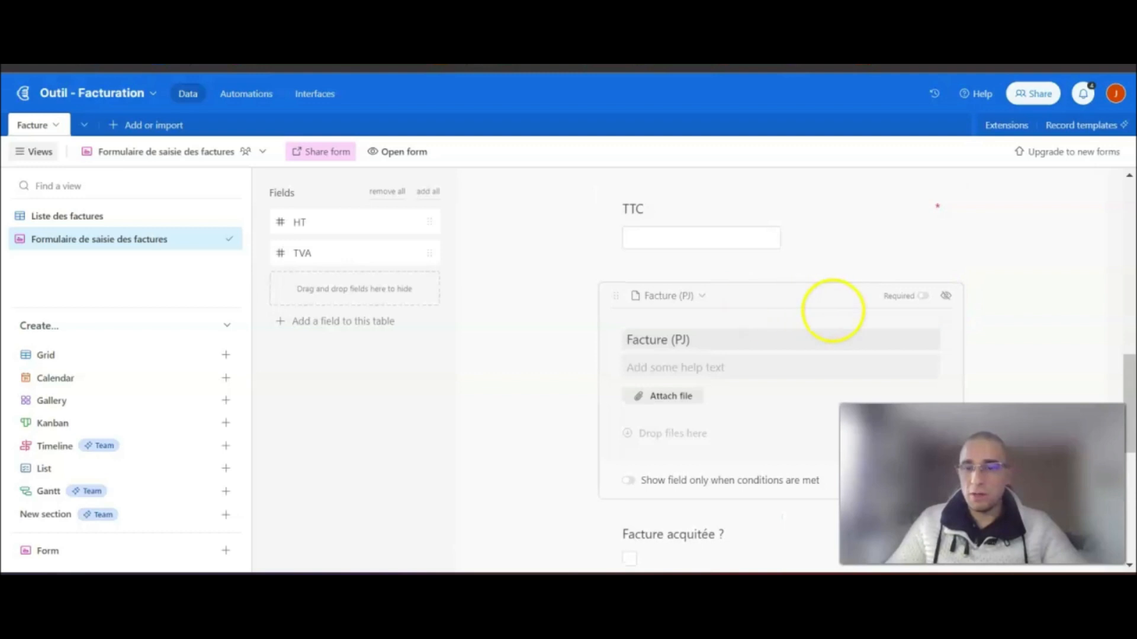
left_click(945, 296)
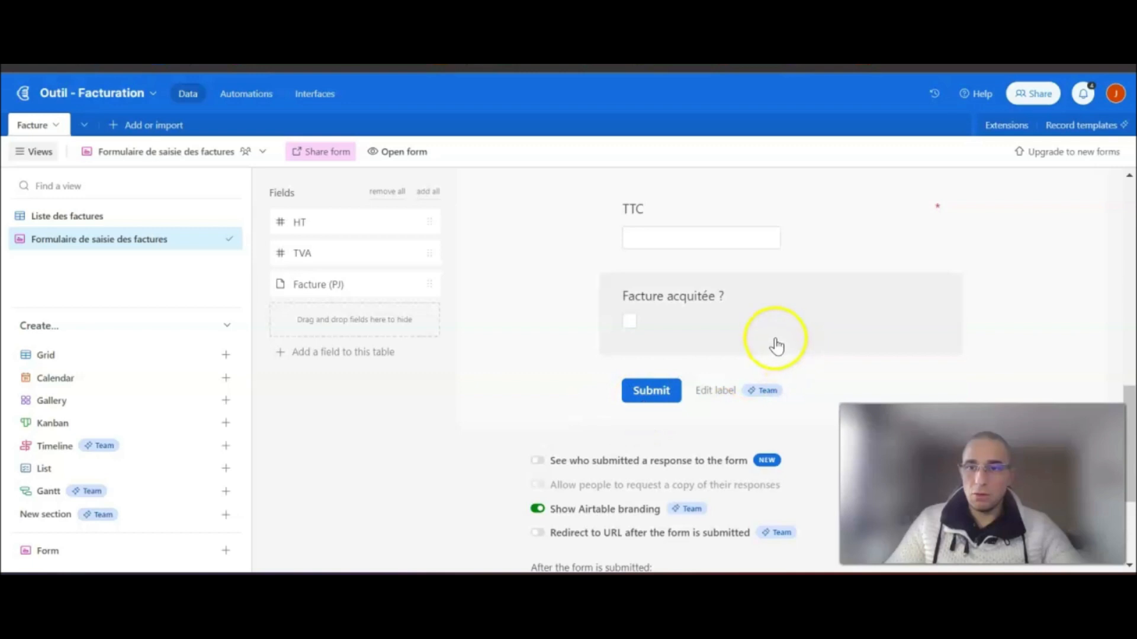
scroll(775, 345, "down", 3)
scroll(774, 341, "up", 2)
scroll(774, 339, "down", 2)
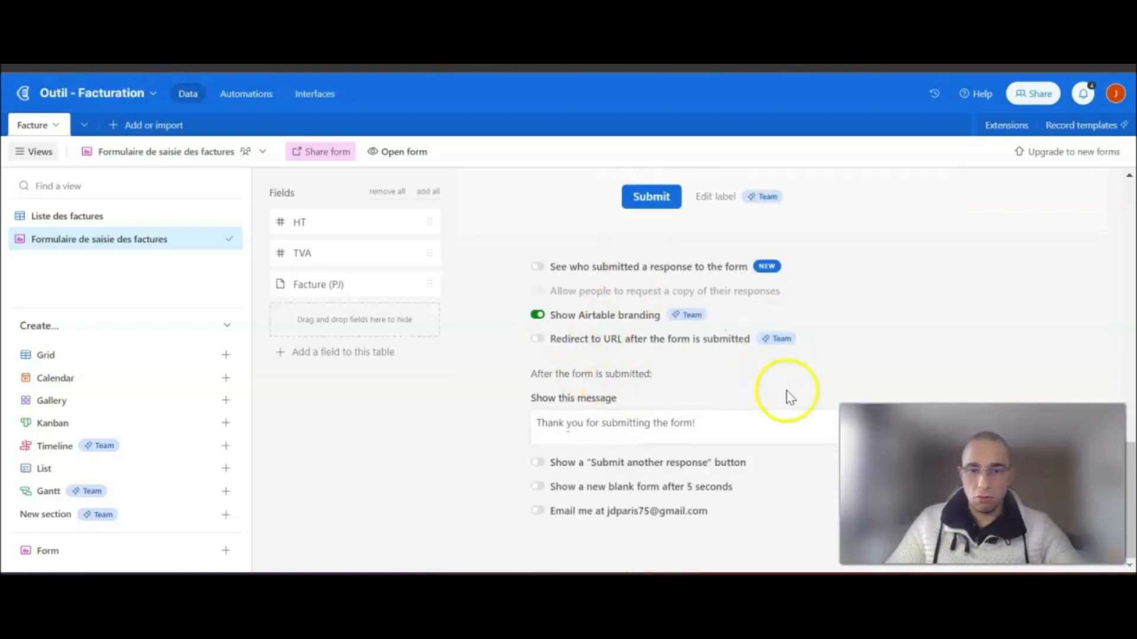
scroll(787, 393, "up", 12)
scroll(786, 391, "up", 3)
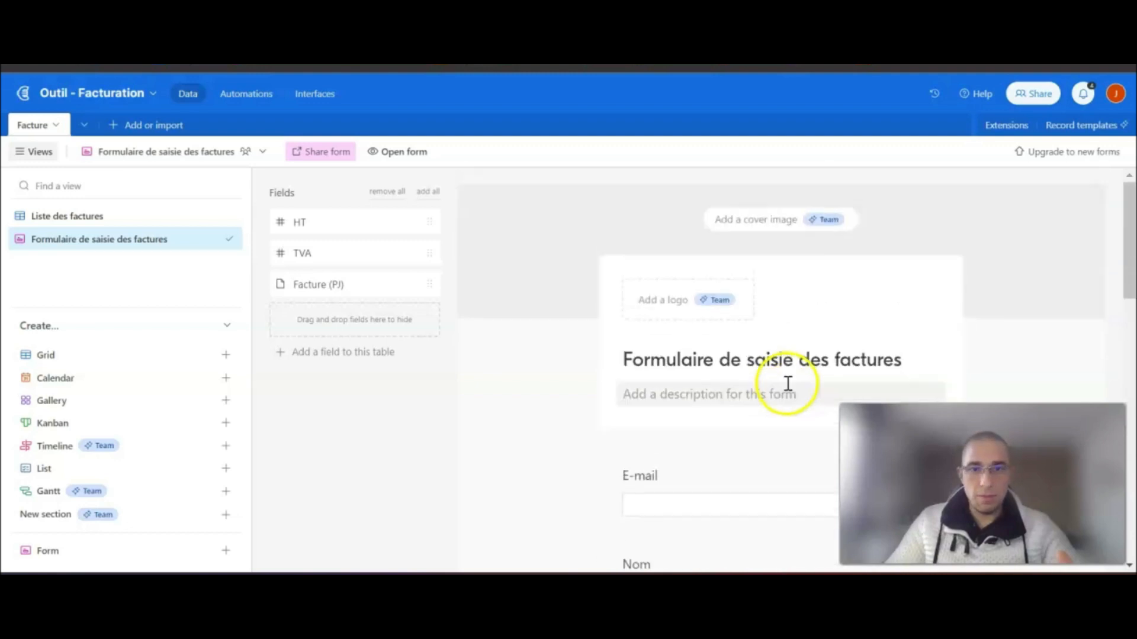
left_click(413, 155)
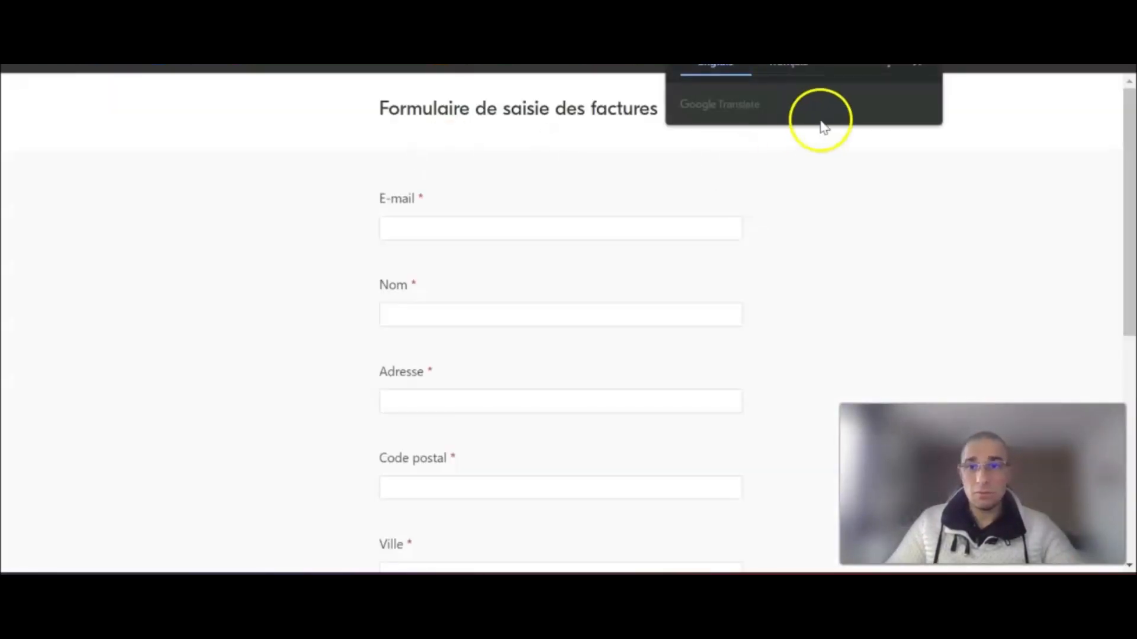
left_click(925, 66)
scroll(642, 249, "down", 8)
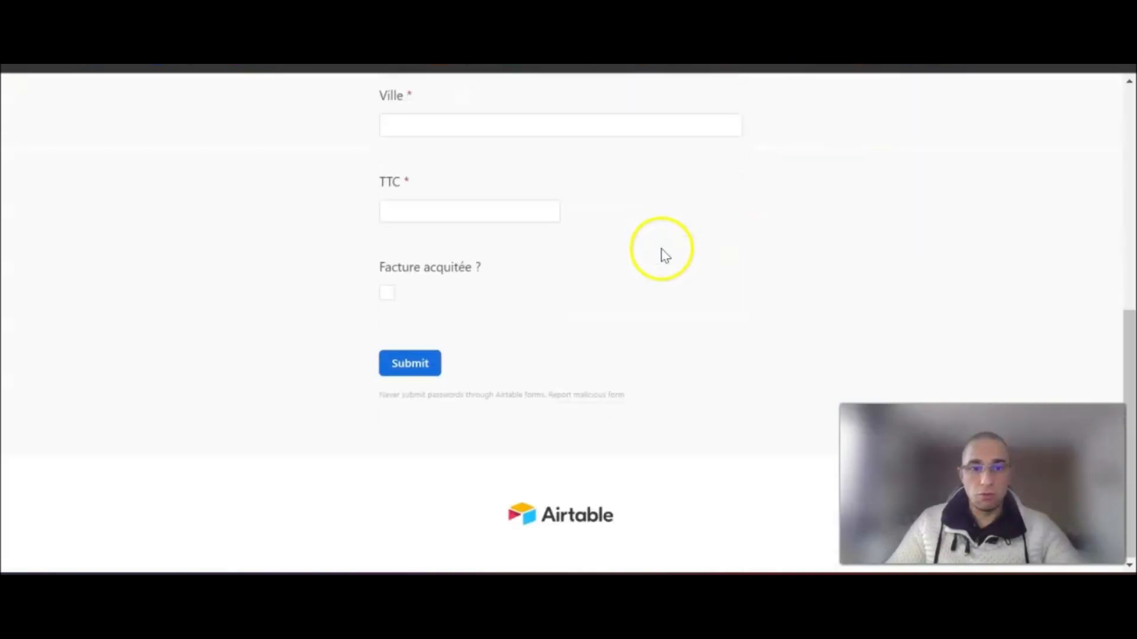
scroll(687, 292, "up", 8)
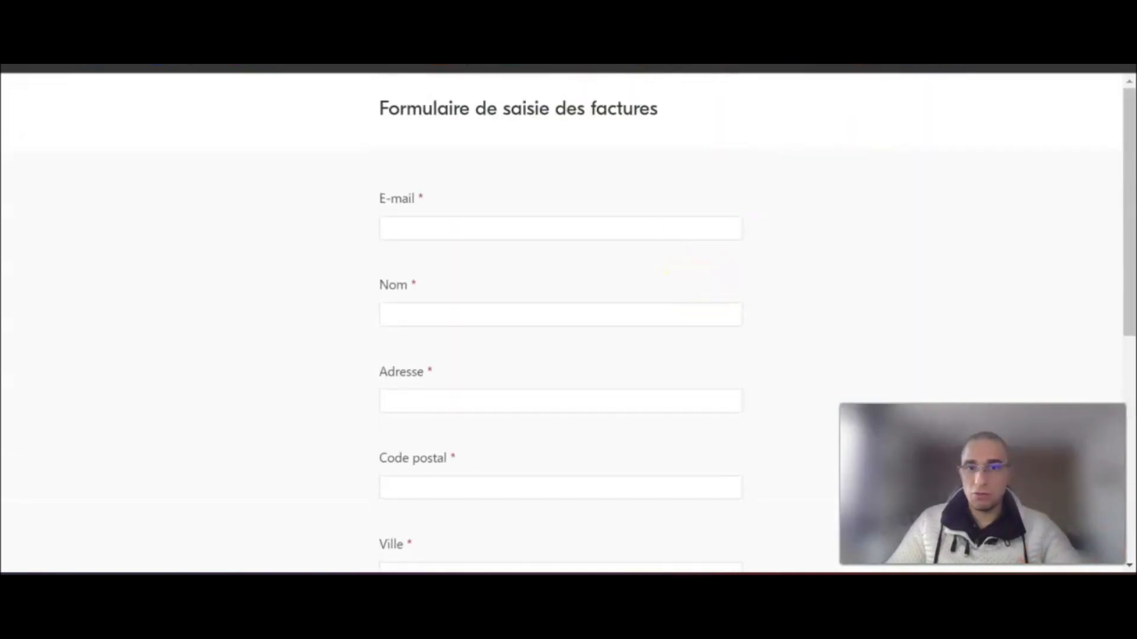
left_click(343, 61)
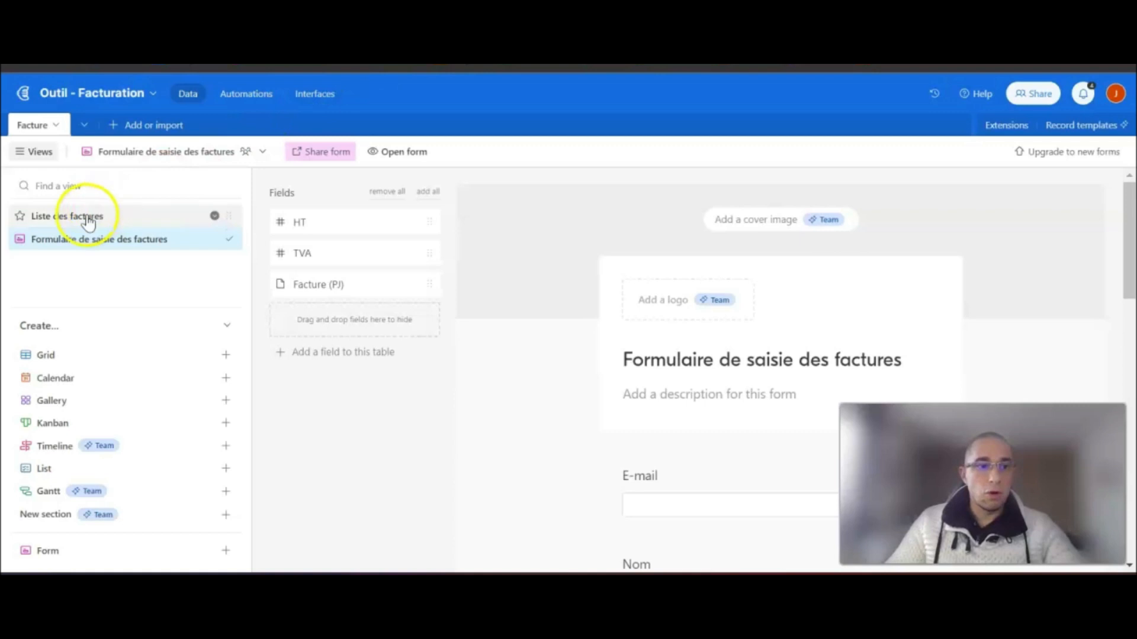
- Return to the Liste des factures grid showing the three Facture records
left_click(77, 215)
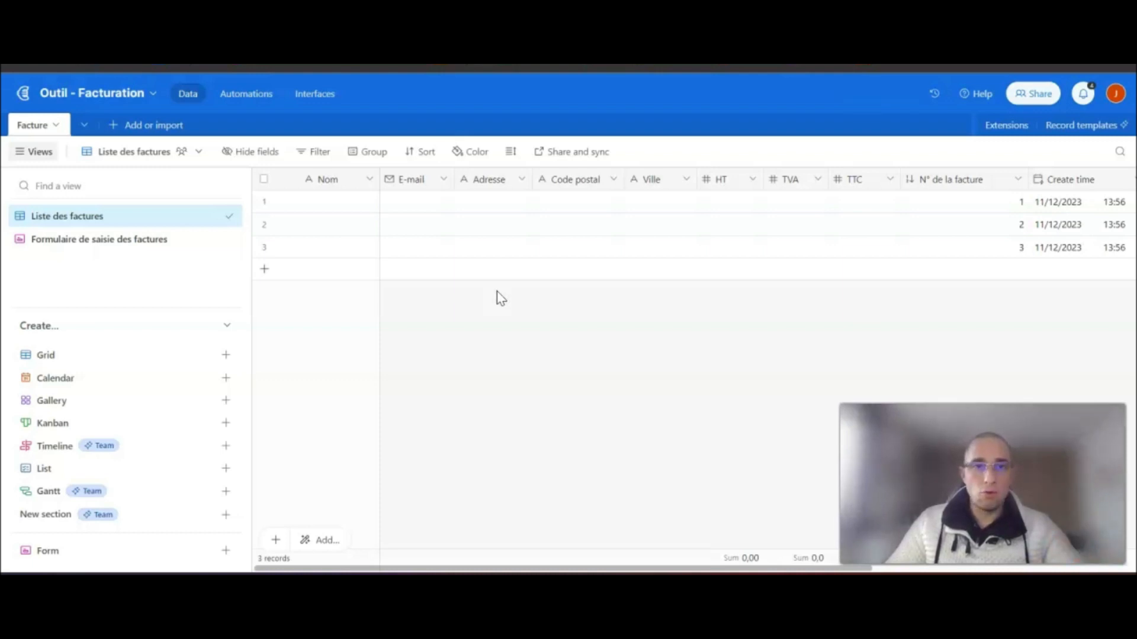
left_click(460, 310)
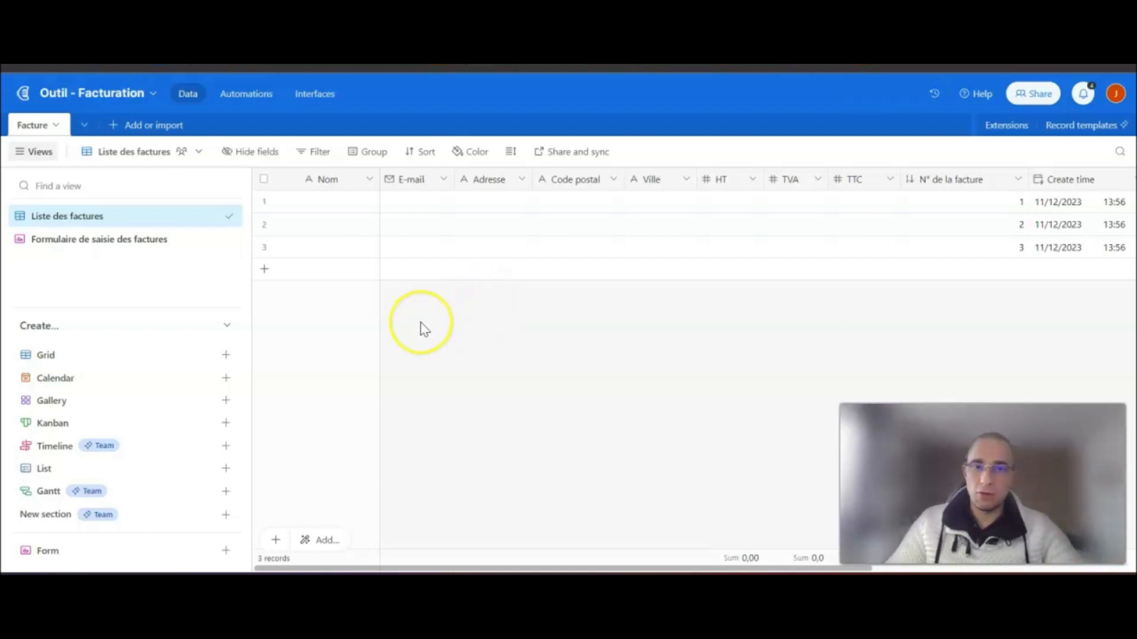
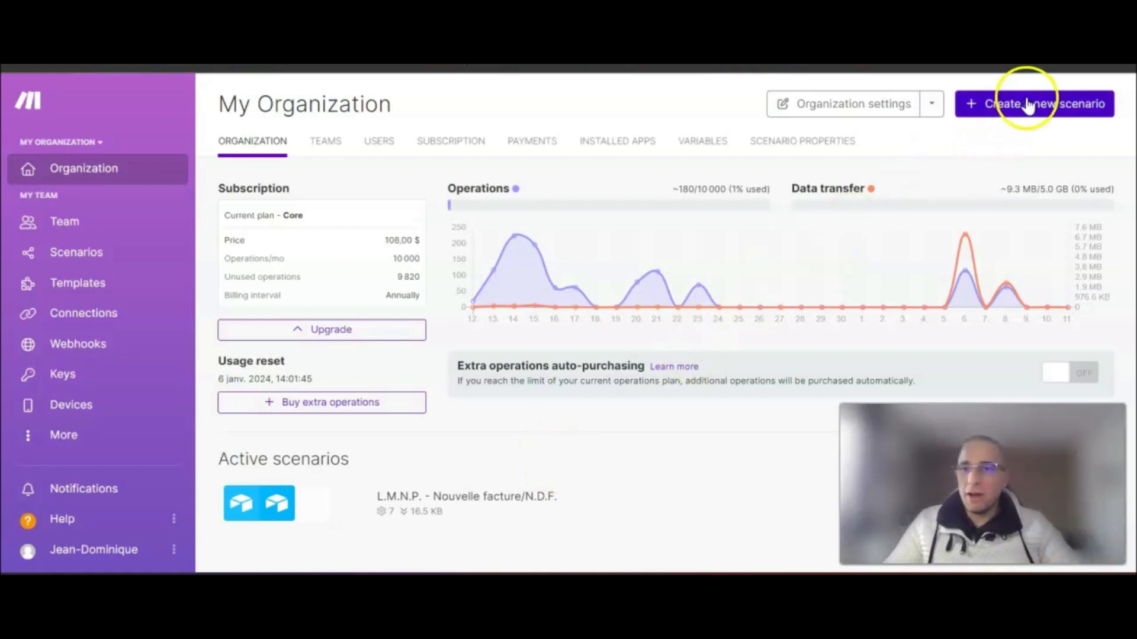
- Create a new scenario titled 'Outil - Facturation' and open the app list for its empty first module
left_click(1036, 116)
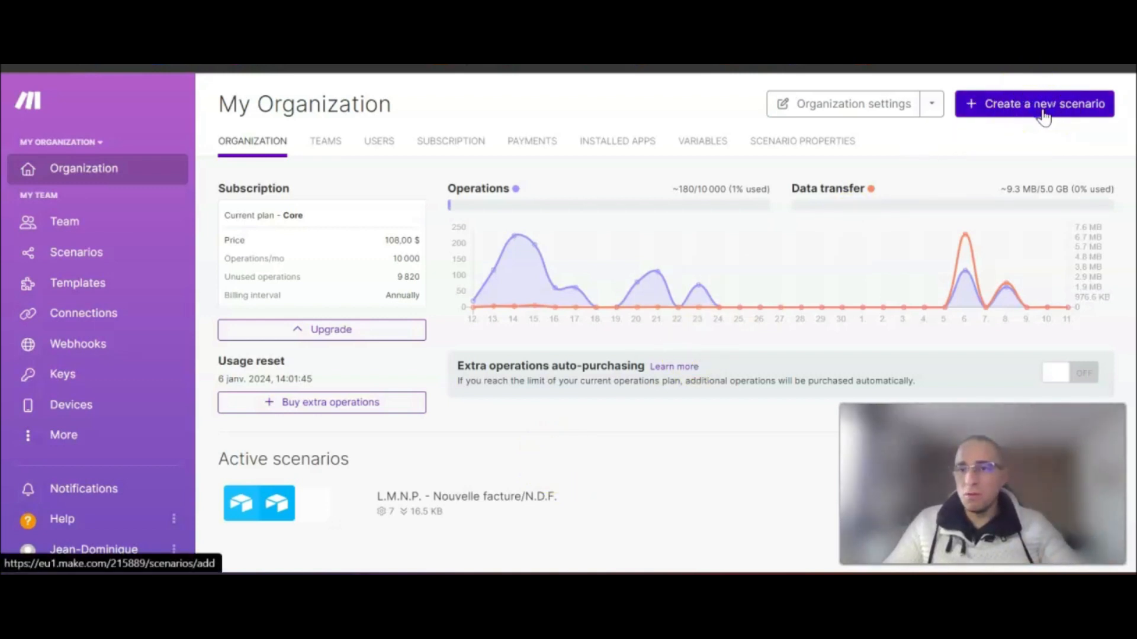
left_click(172, 104)
left_click(179, 103)
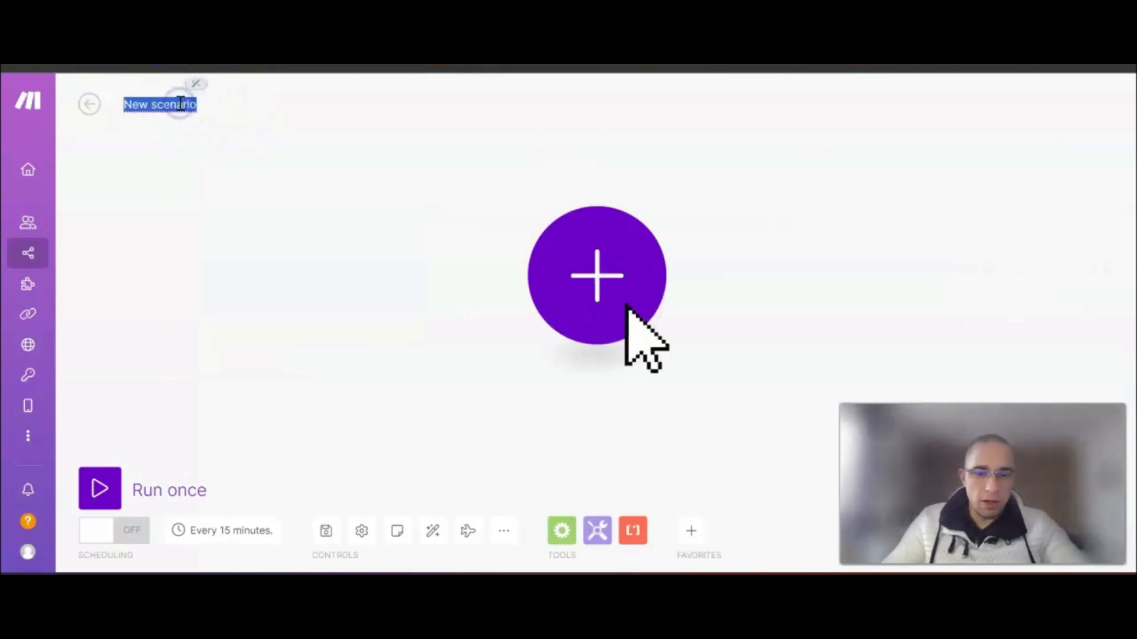
type("o")
type("util - Fac")
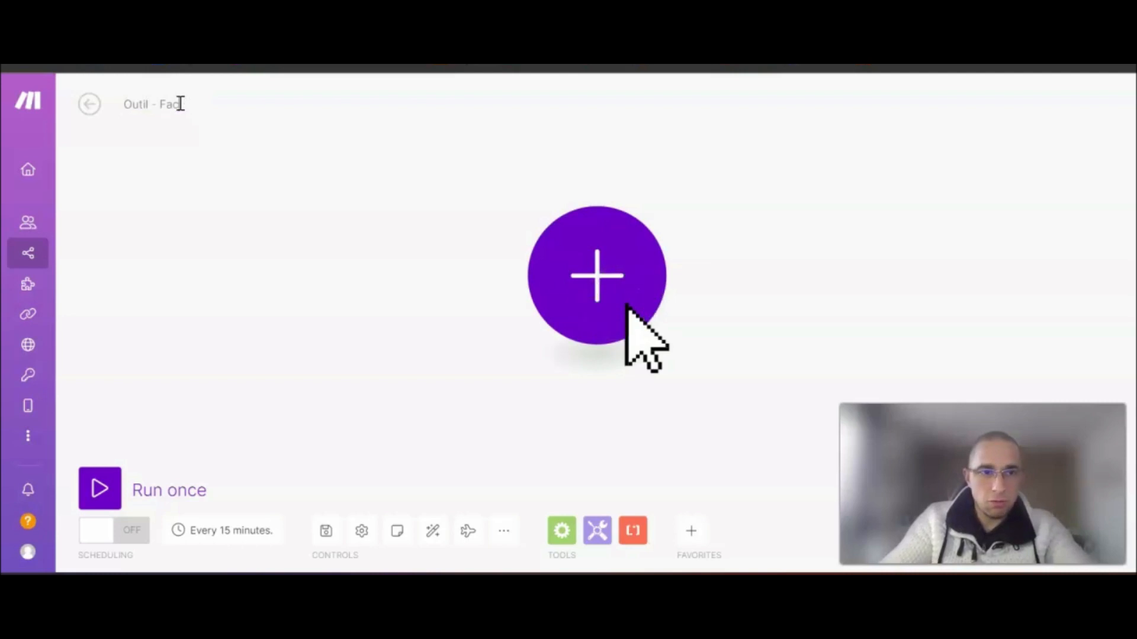
type("turation")
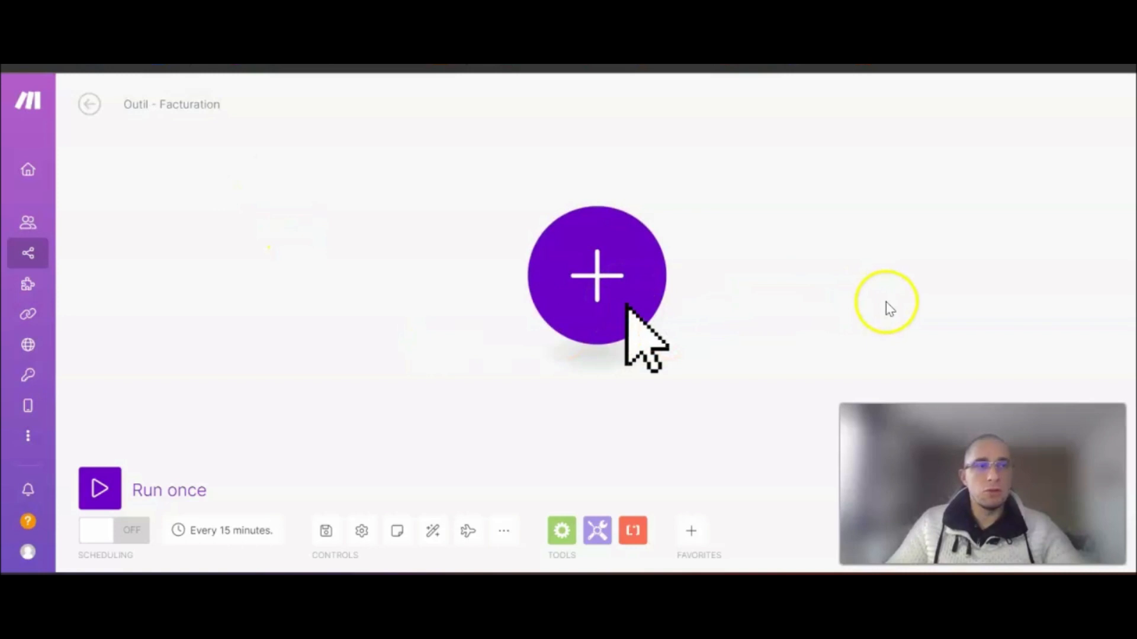
left_click_drag(838, 296, 510, 309)
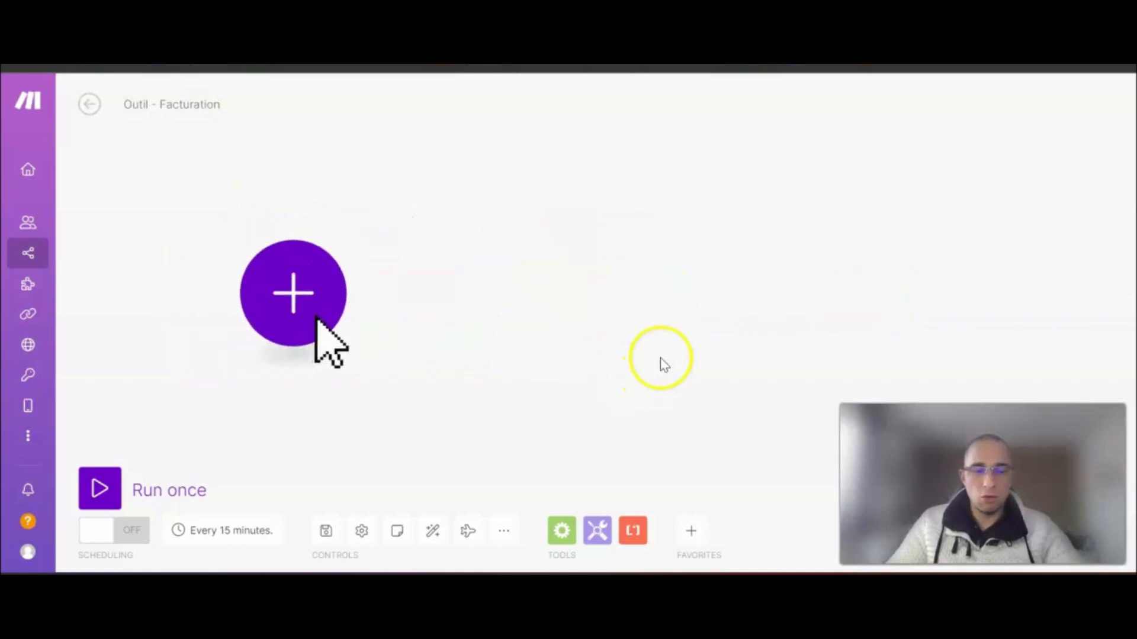
left_click(193, 286)
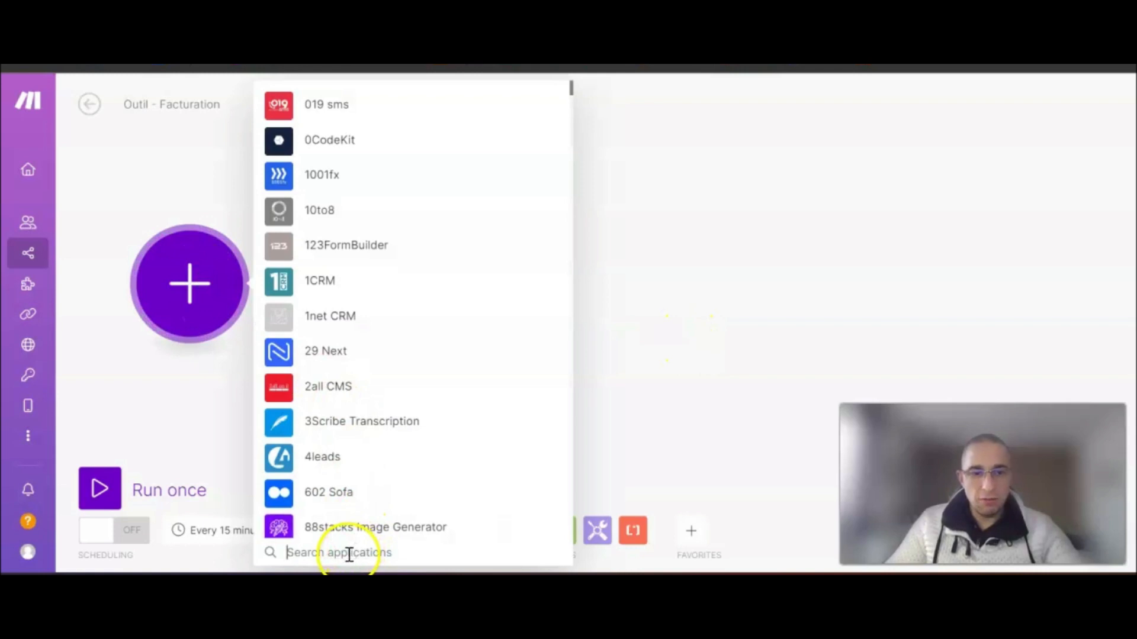
- Search for Airtable and add its Watch Records trigger as the first module
type("Airtable")
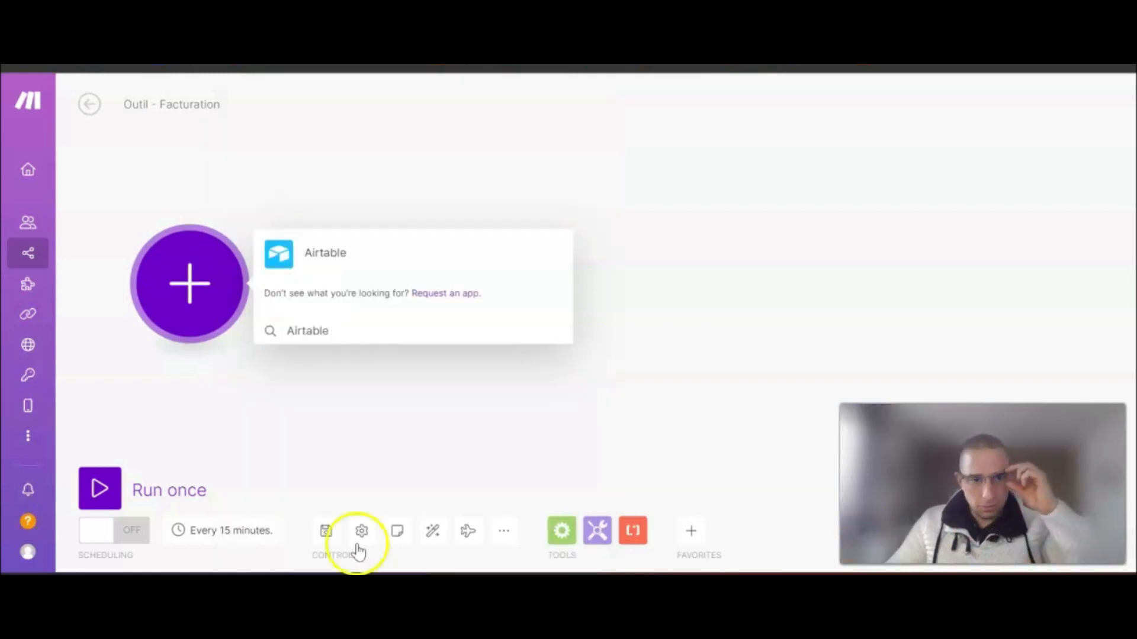
left_click(352, 253)
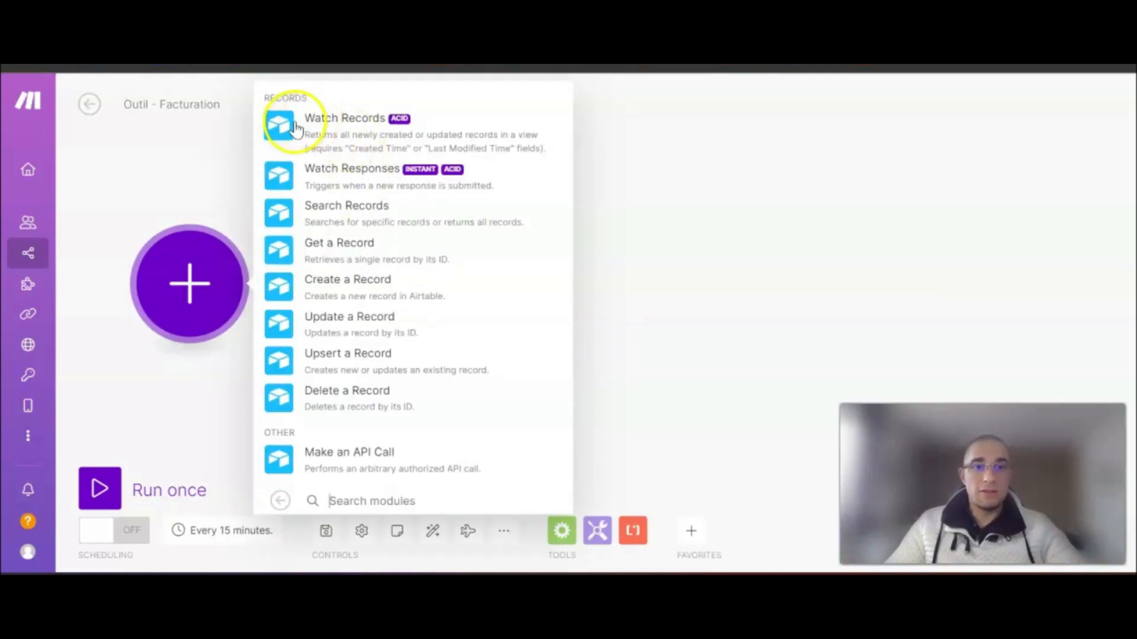
left_click(358, 131)
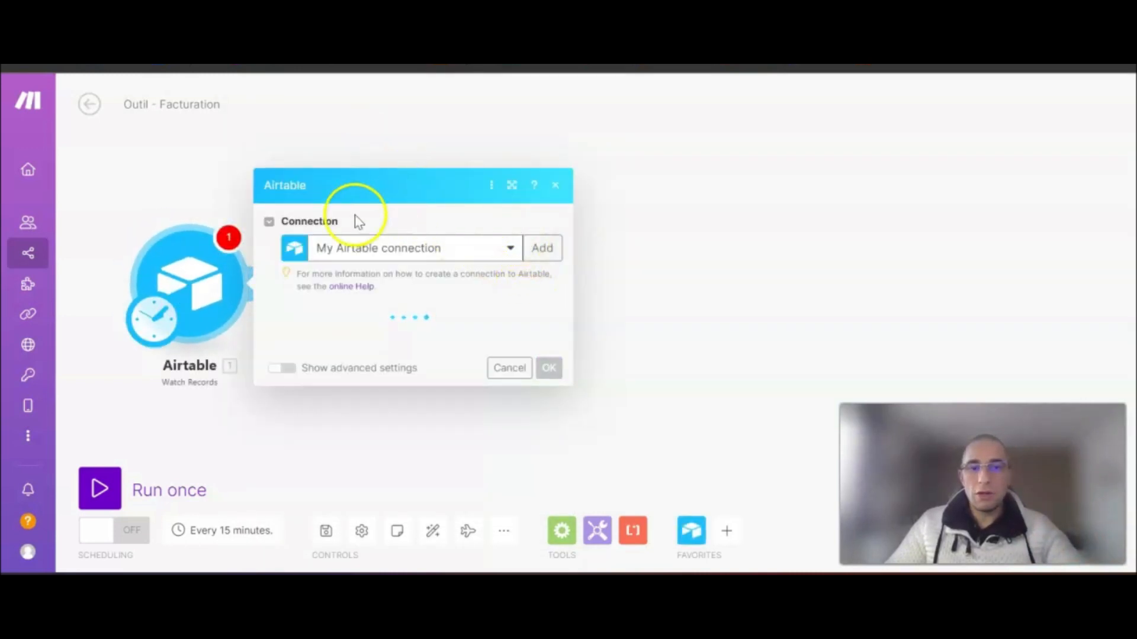
- Abandon creating a new Airtable connection and keep My Airtable connection
left_click(548, 256)
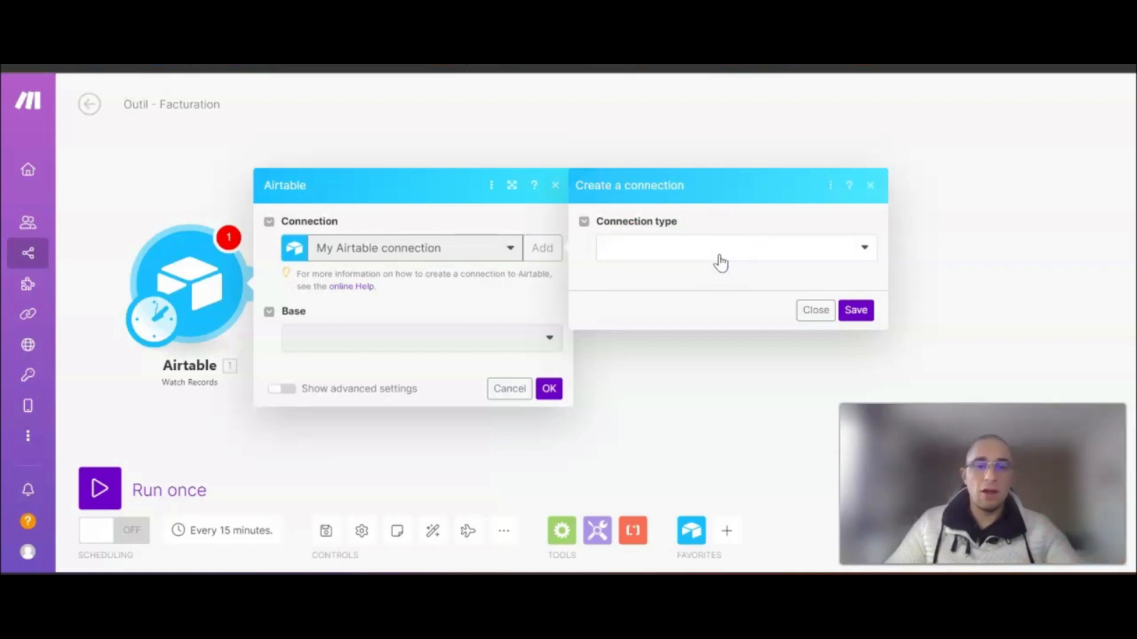
left_click(730, 262)
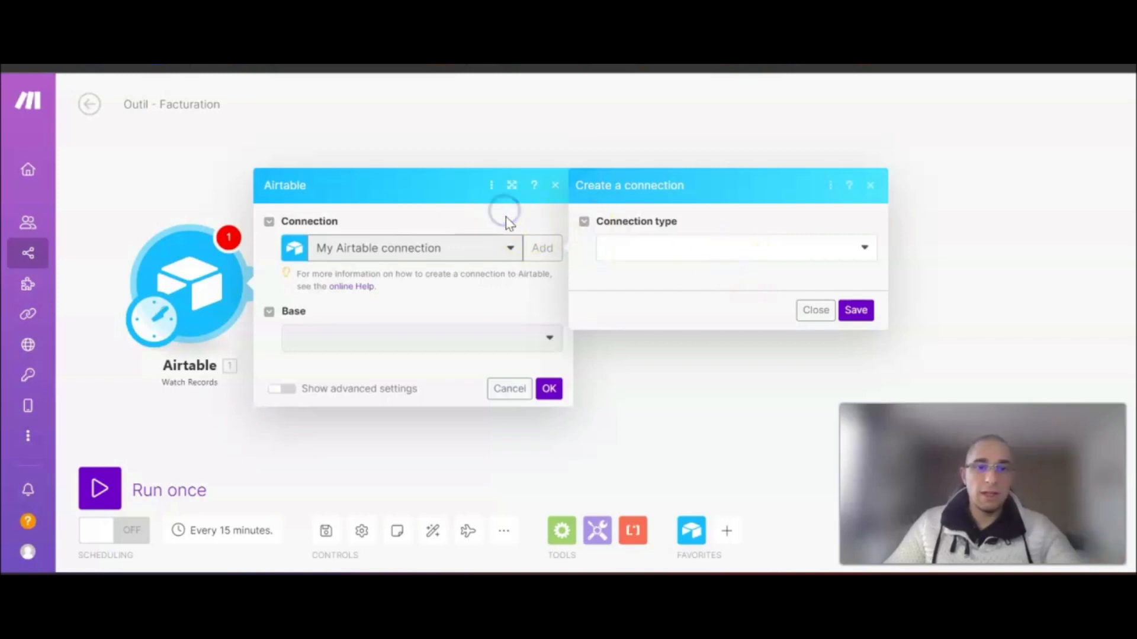
left_click(814, 309)
left_click(486, 256)
left_click(393, 271)
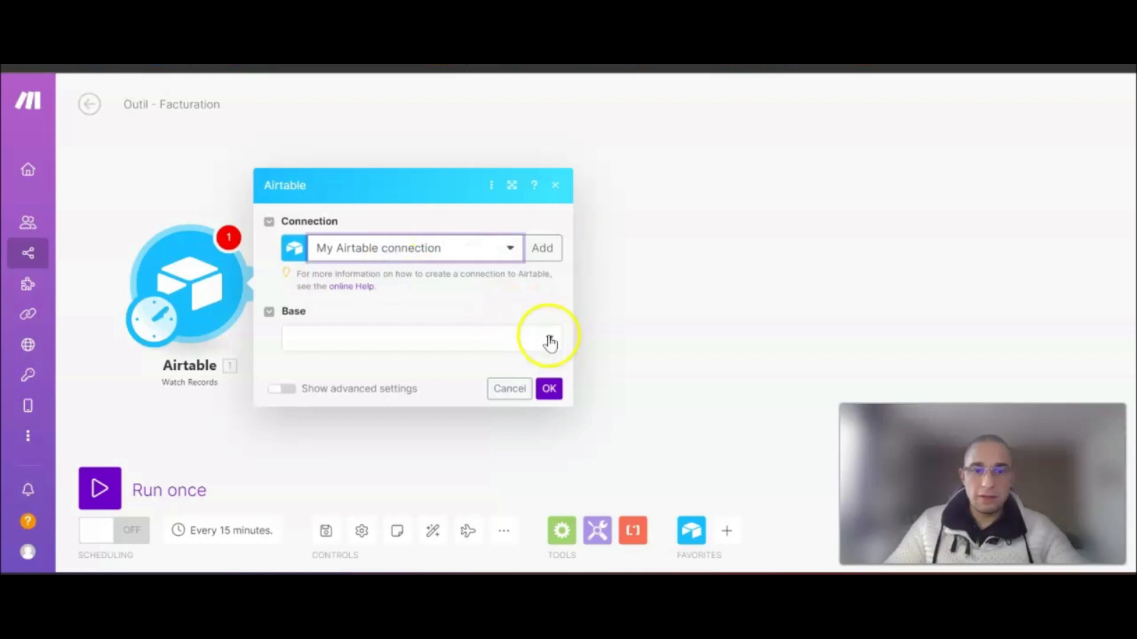
- After checking the base in Airtable, select the Outil - Facturation base and list its tables
left_click(550, 342)
scroll(474, 409, "down", 5)
scroll(474, 416, "up", 3)
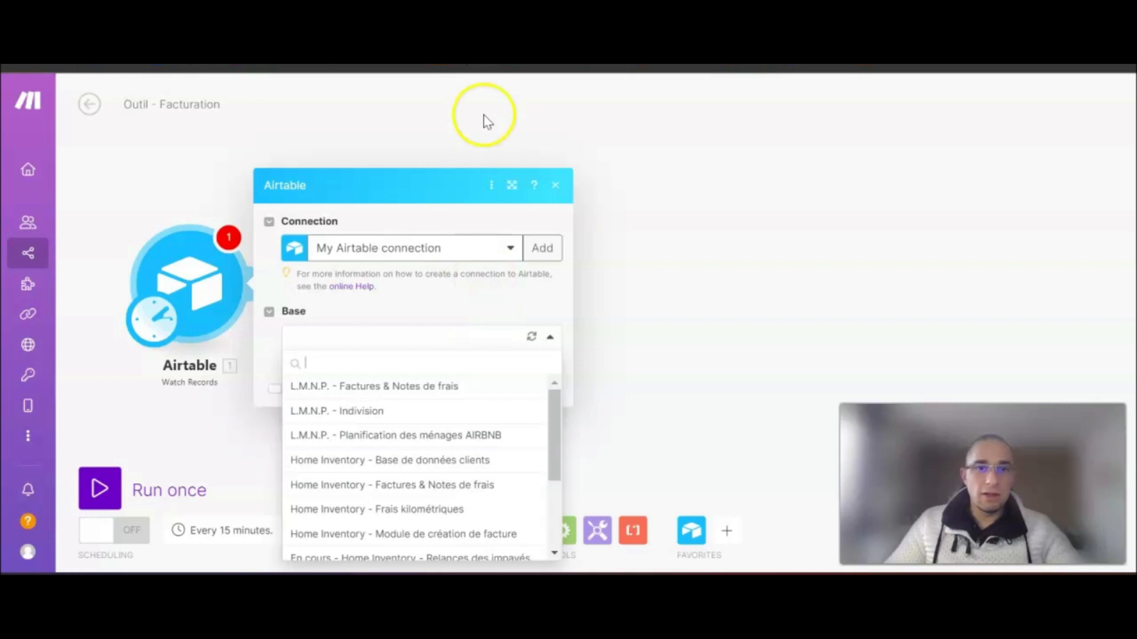
key("ctrl+Tab")
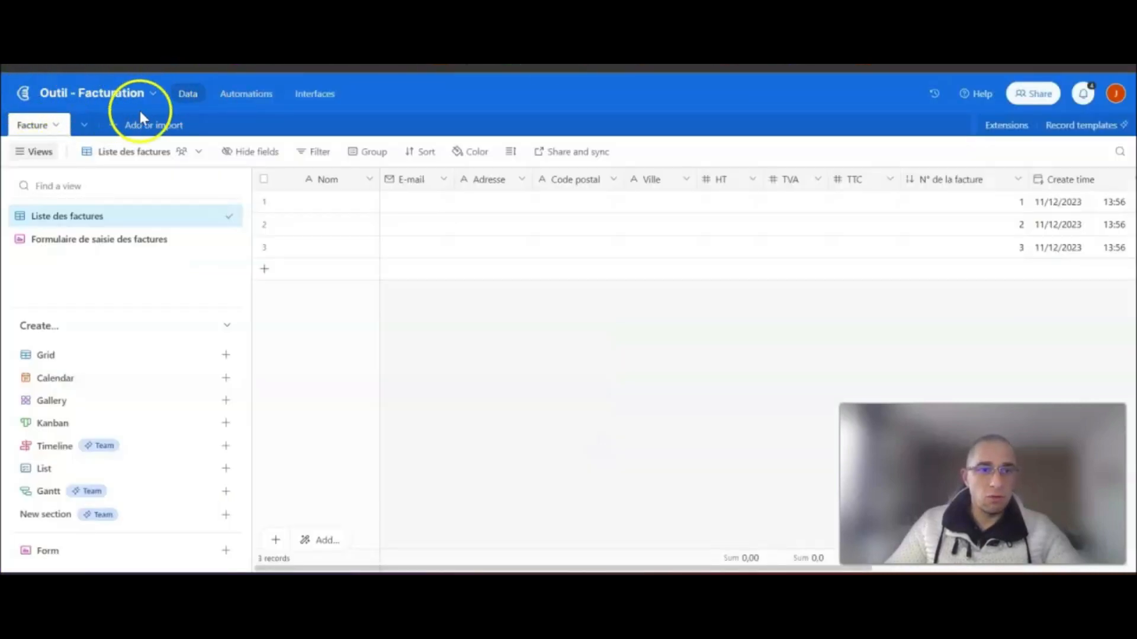
key("ctrl+Tab")
left_click(405, 337)
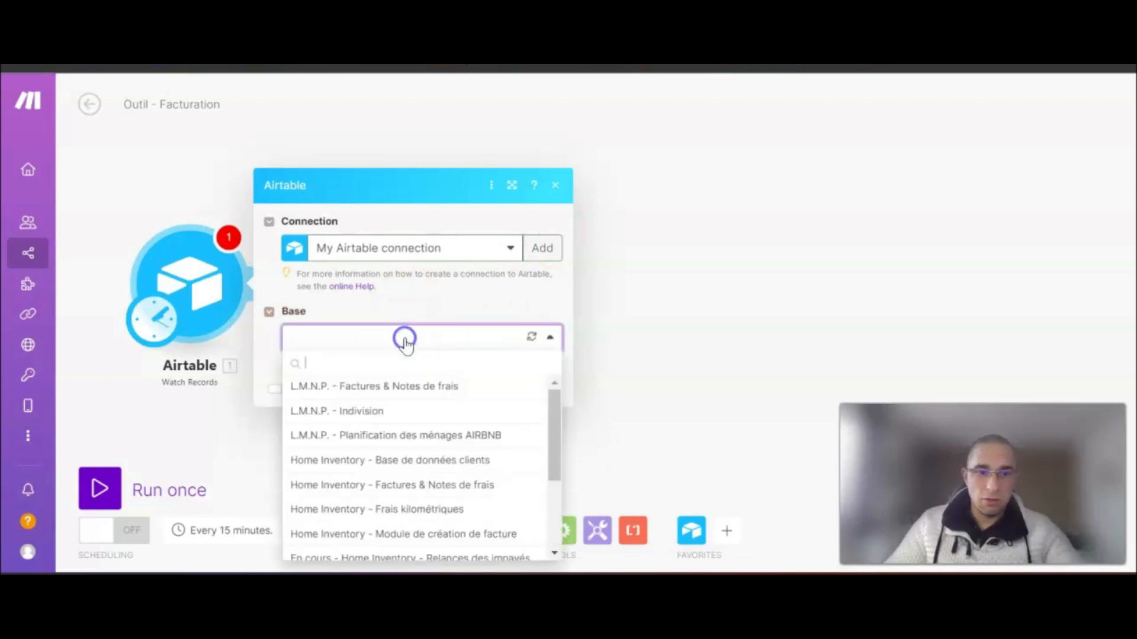
scroll(403, 461, "down", 3)
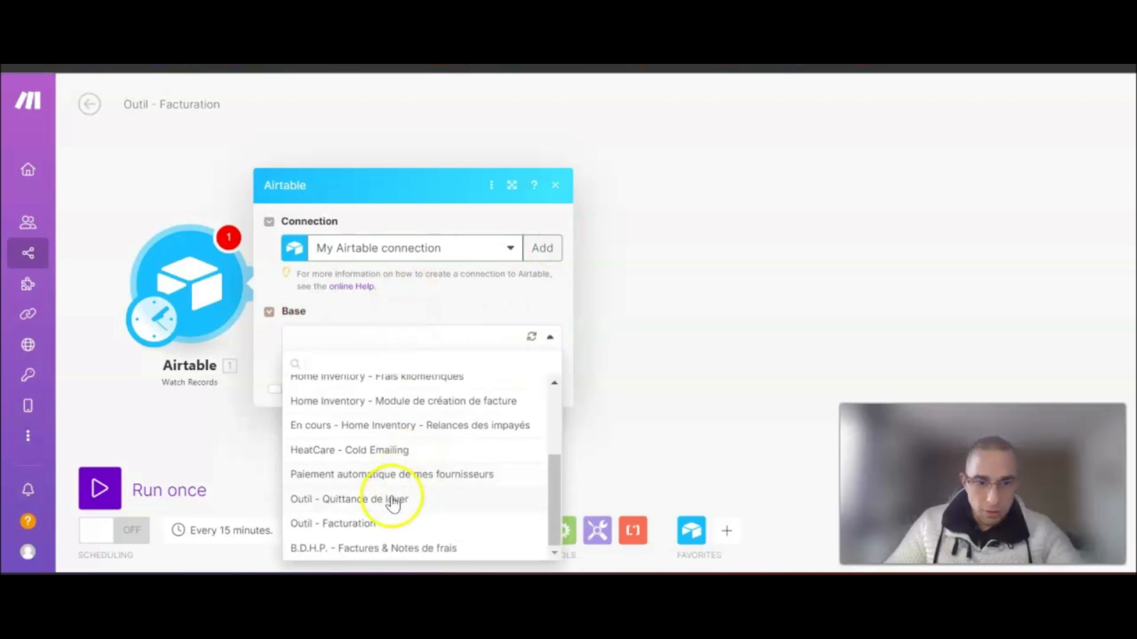
left_click(327, 523)
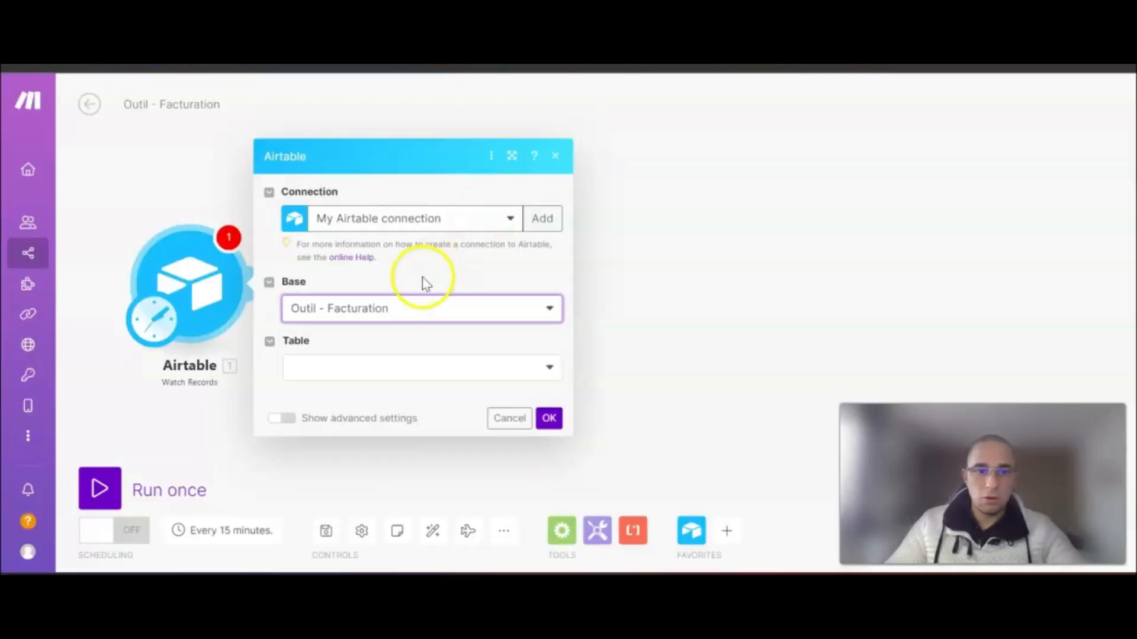
left_click(339, 370)
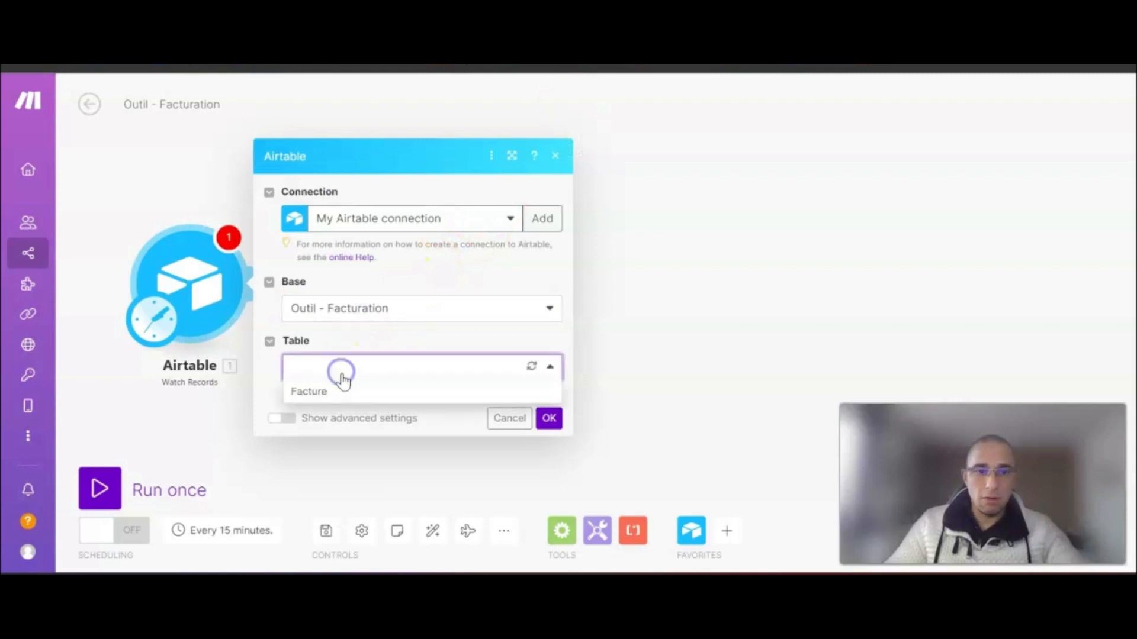
- Choose the Facture table, Create time as trigger field, and Nom as record label
left_click(316, 394)
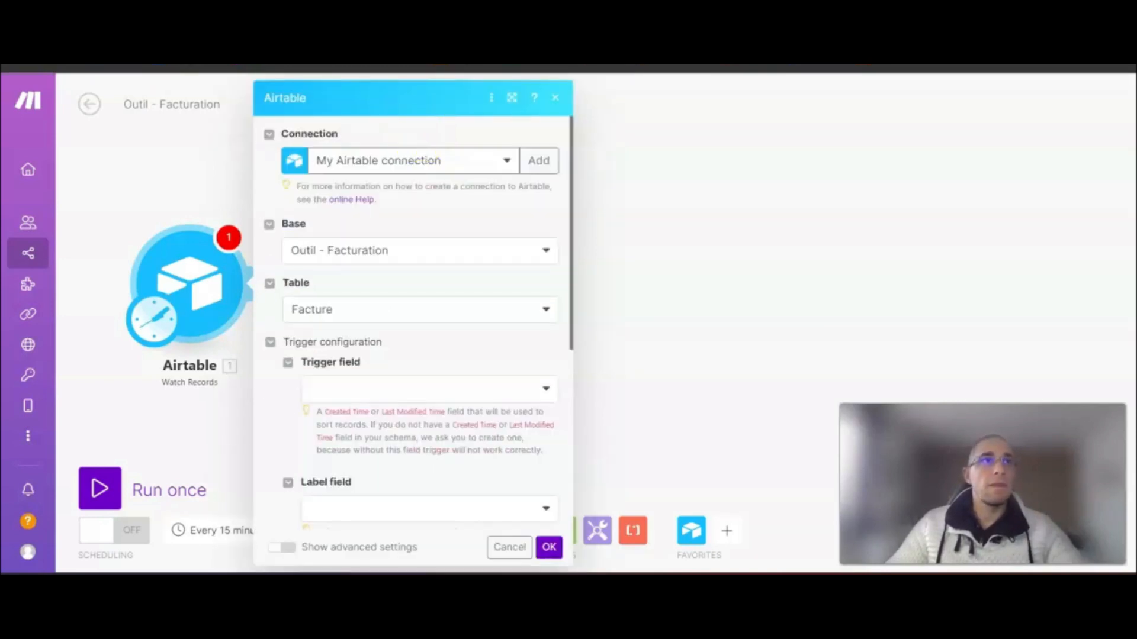
scroll(444, 322, "down", 3)
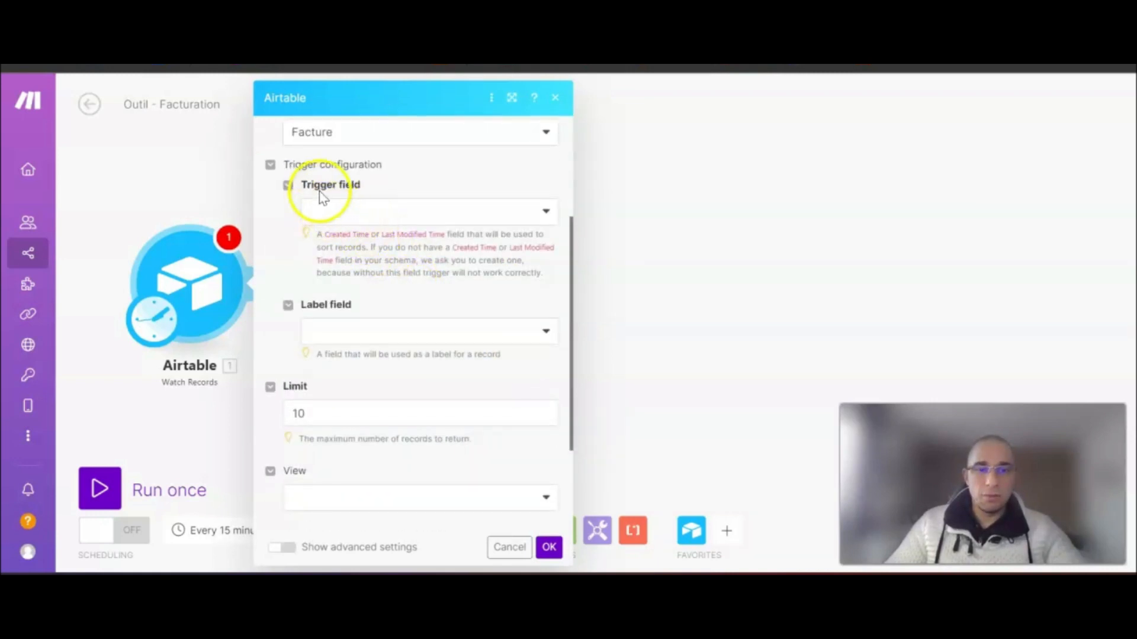
left_click(362, 217)
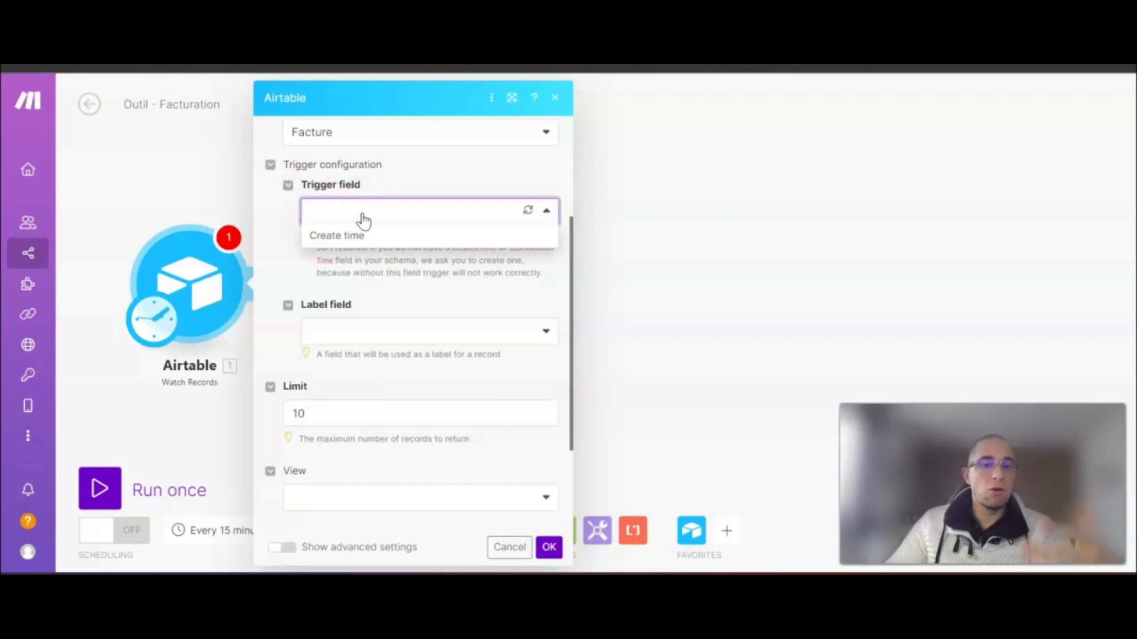
left_click(339, 240)
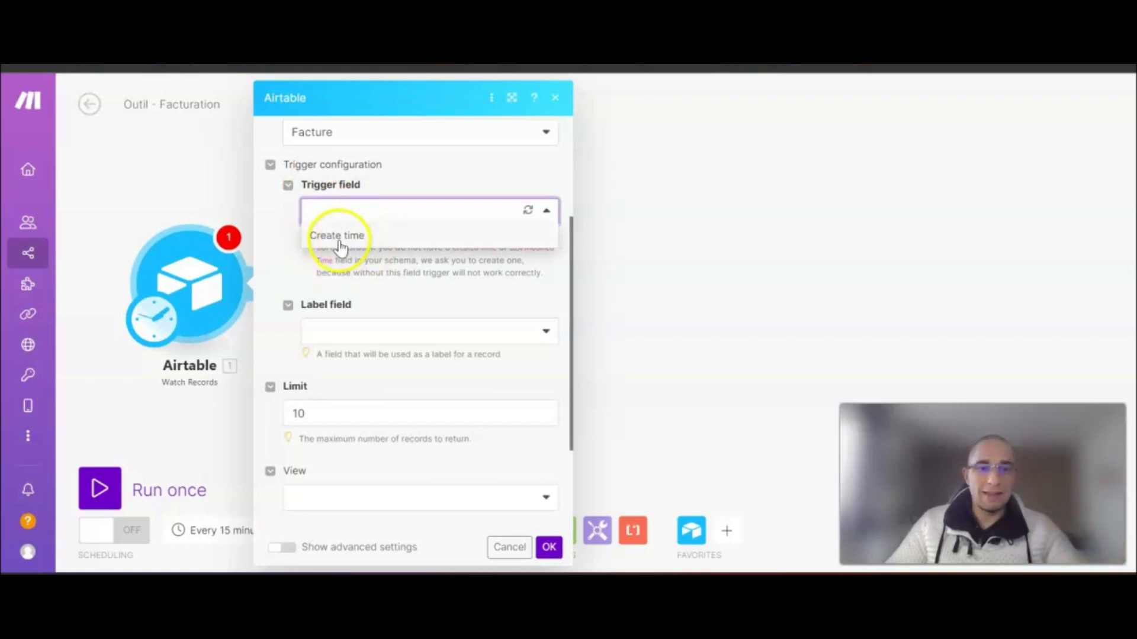
left_click(661, 519)
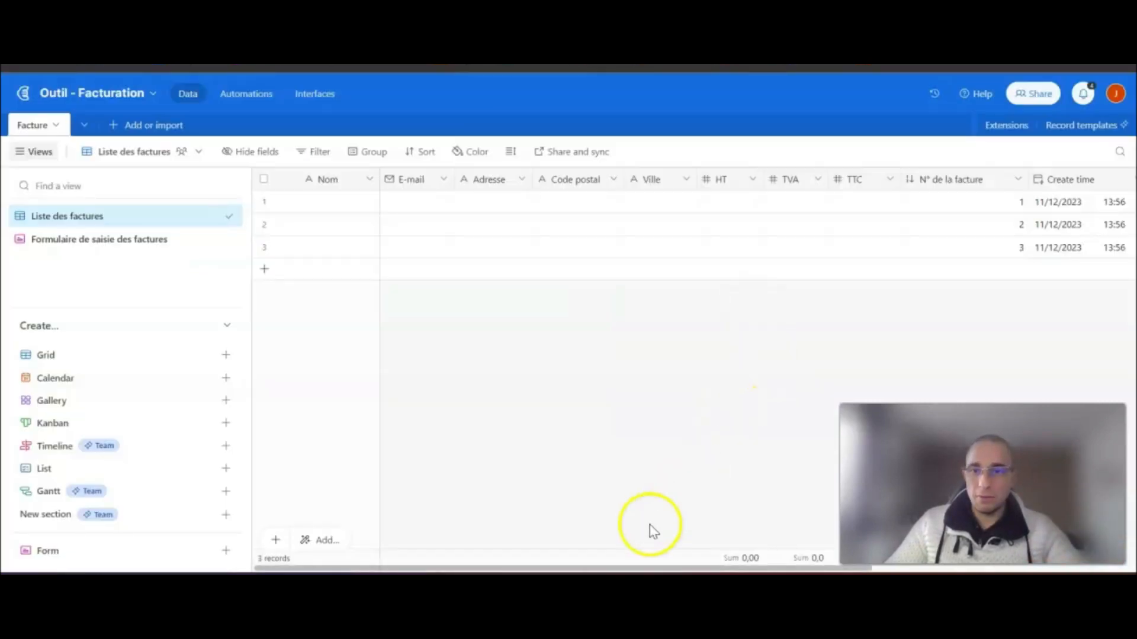
scroll(616, 568, "right", 6)
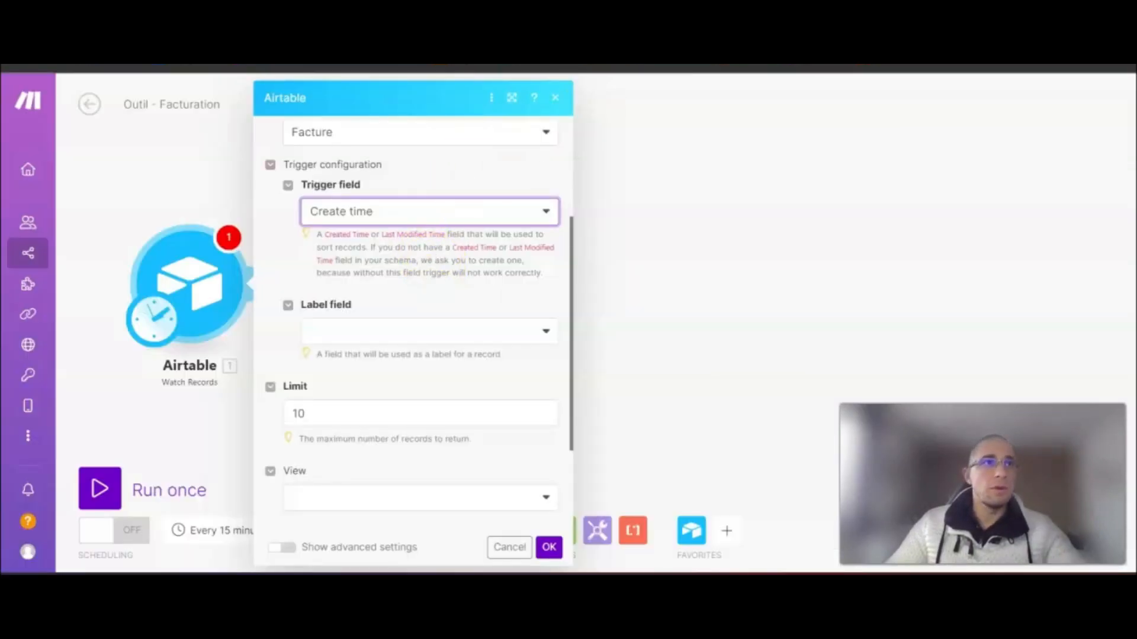
left_click(396, 331)
left_click(347, 382)
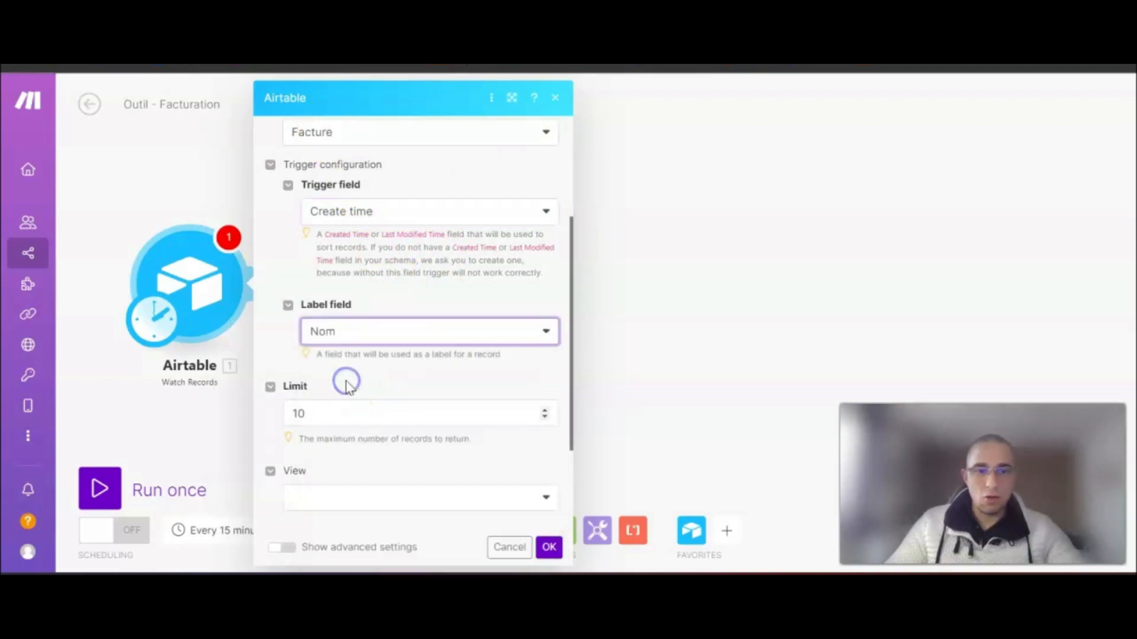
- Keep the limit at 10, set the view to Liste des factures, and confirm
left_click(356, 413)
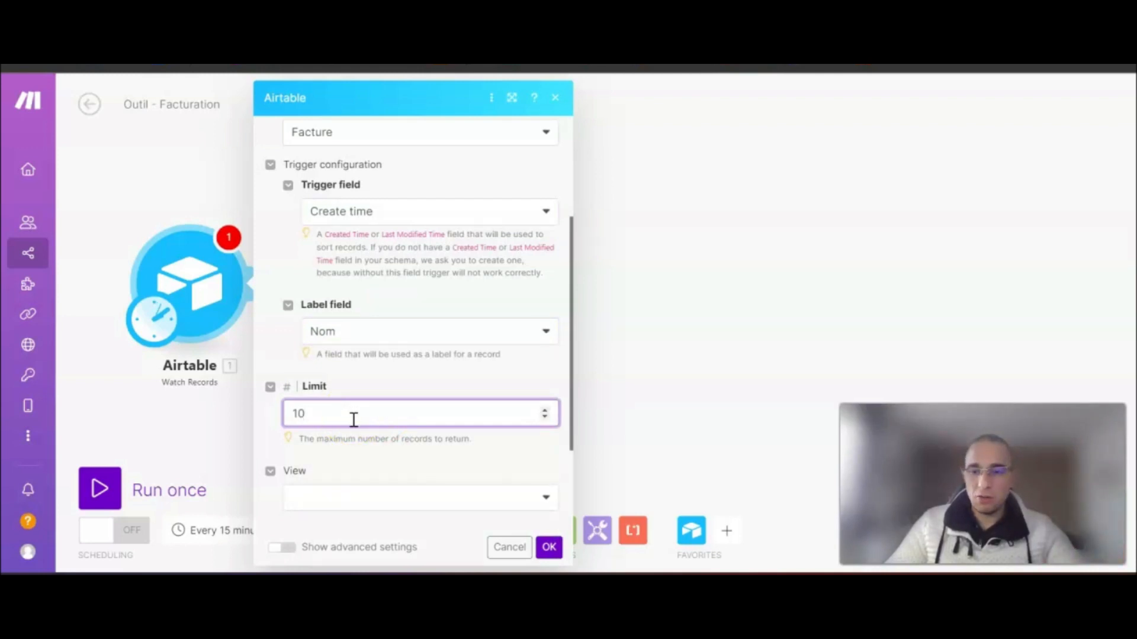
double_click(295, 416)
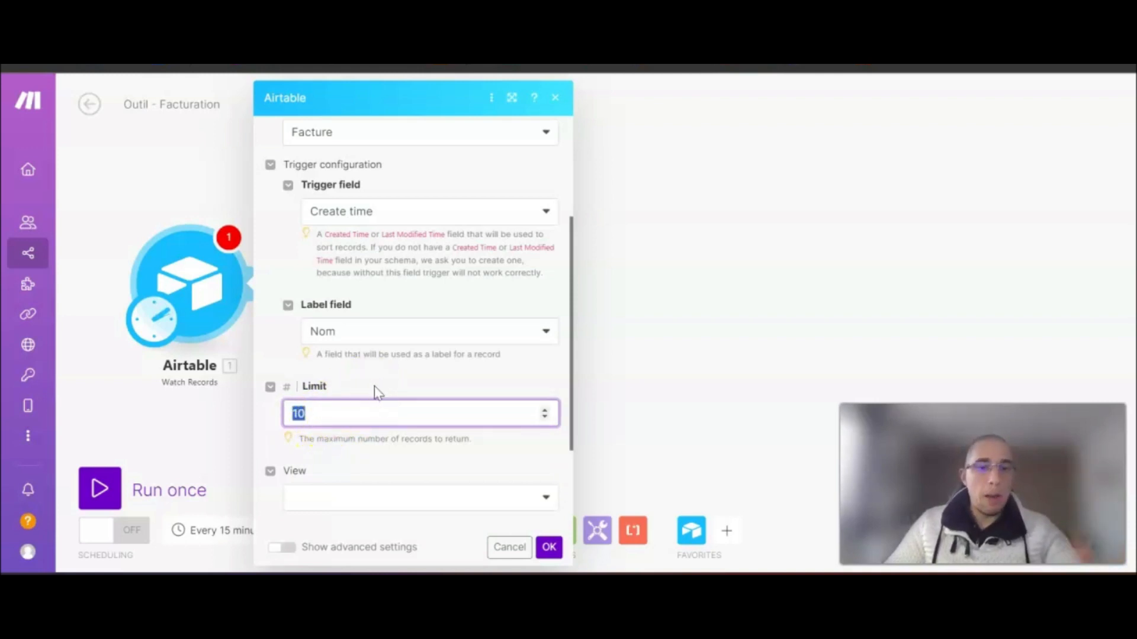
left_click(355, 413)
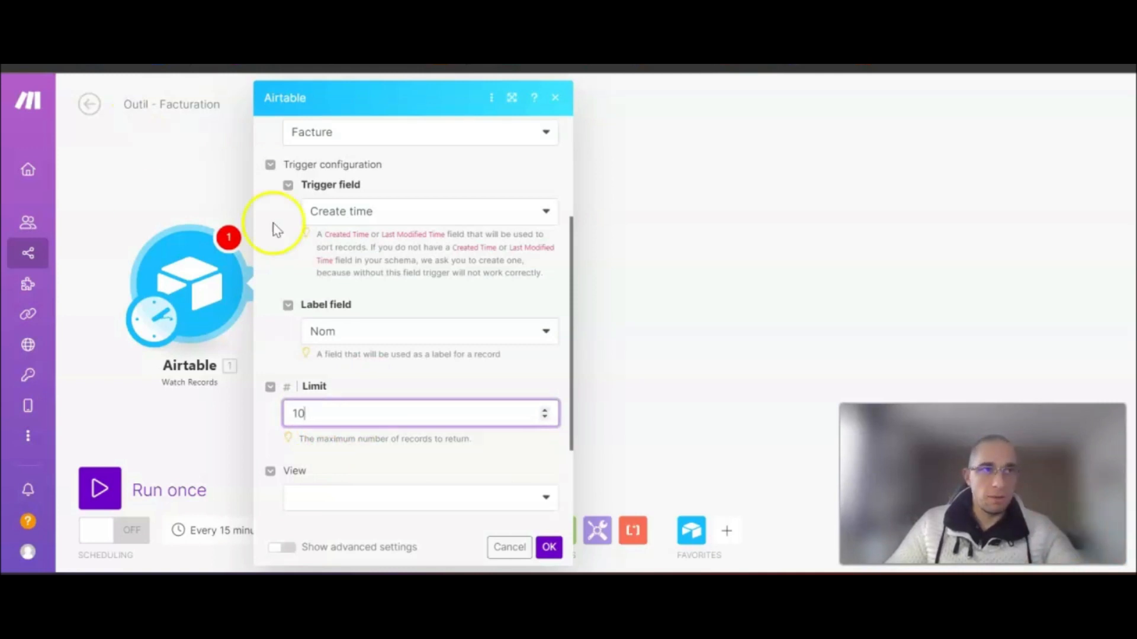
scroll(398, 456, "down", 3)
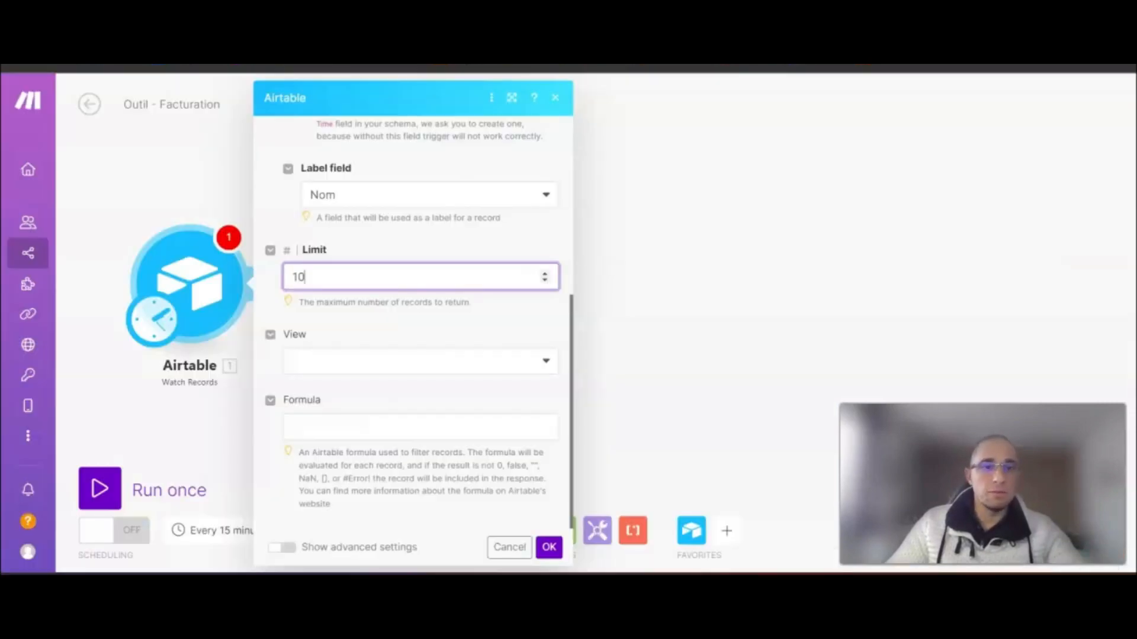
left_click(338, 358)
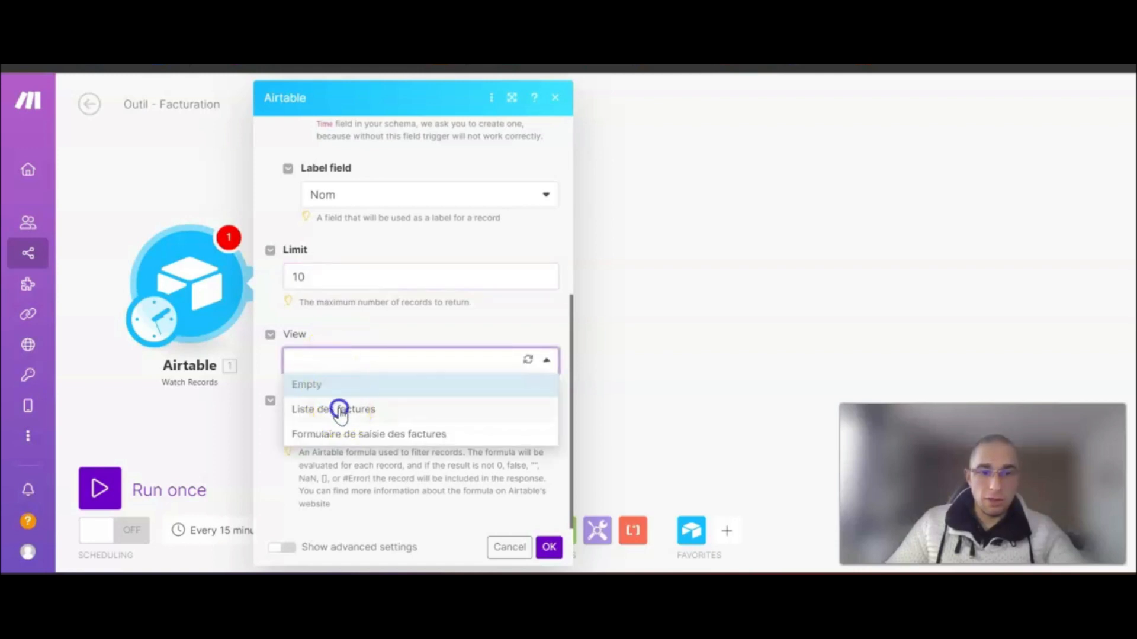
left_click(335, 409)
left_click(549, 547)
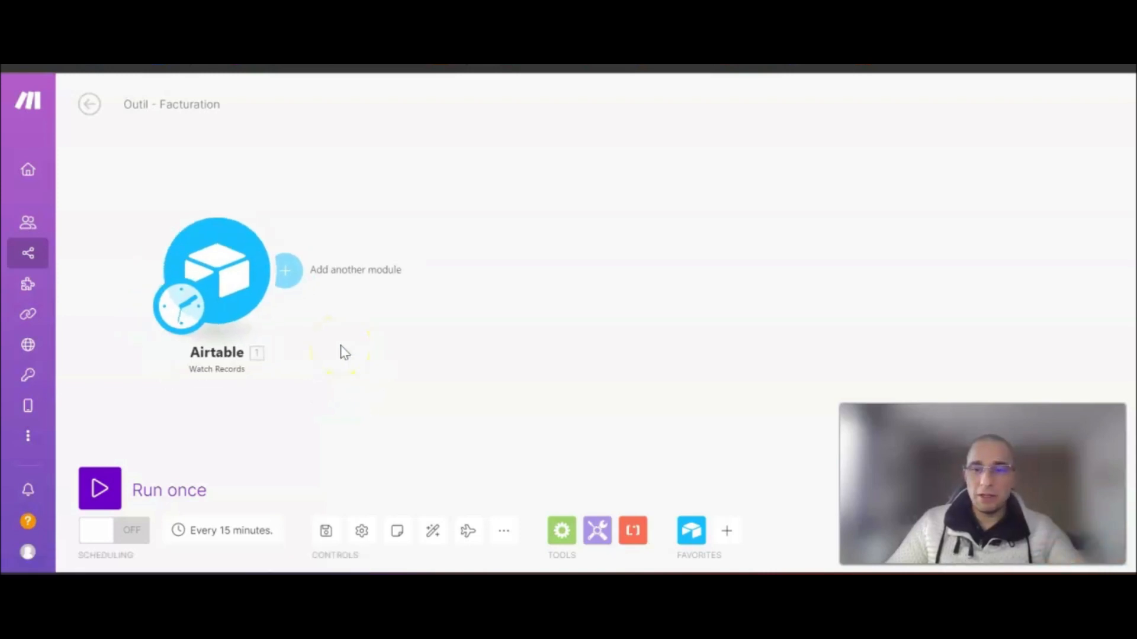
- Attach an Airtable Update a Record module after the Watch Records trigger
left_click(283, 354)
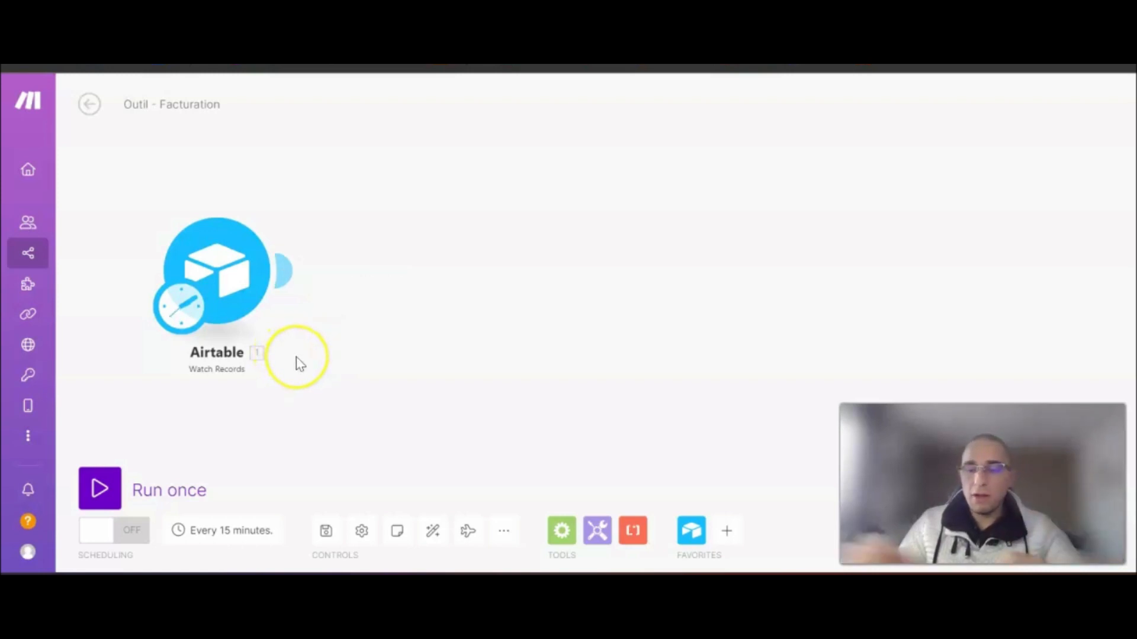
left_click(284, 335)
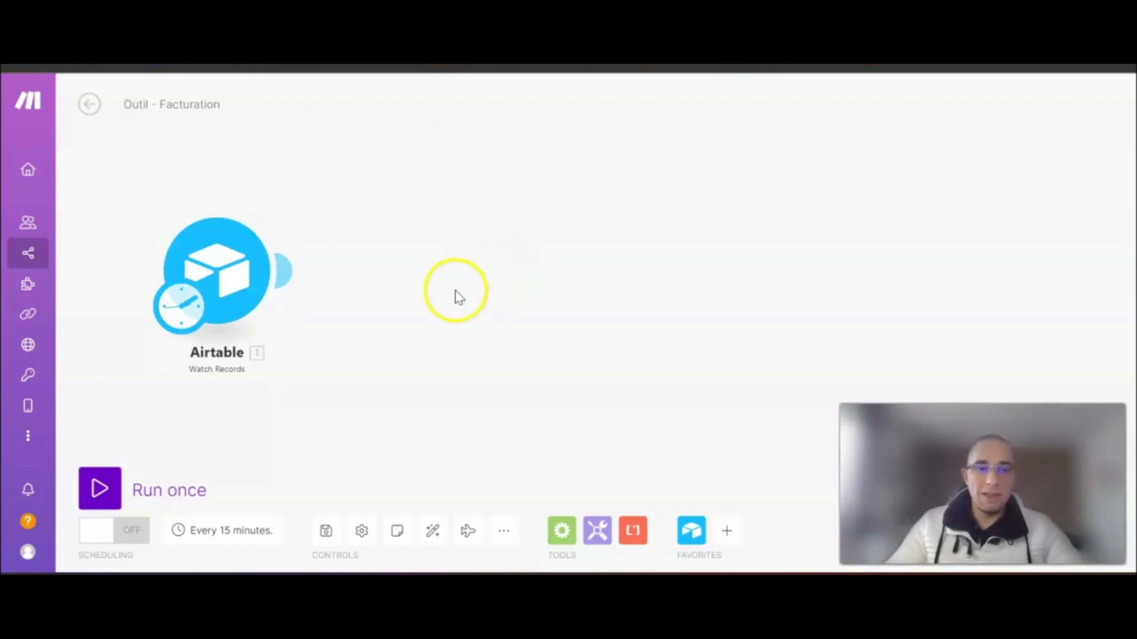
left_click_drag(475, 357, 432, 350)
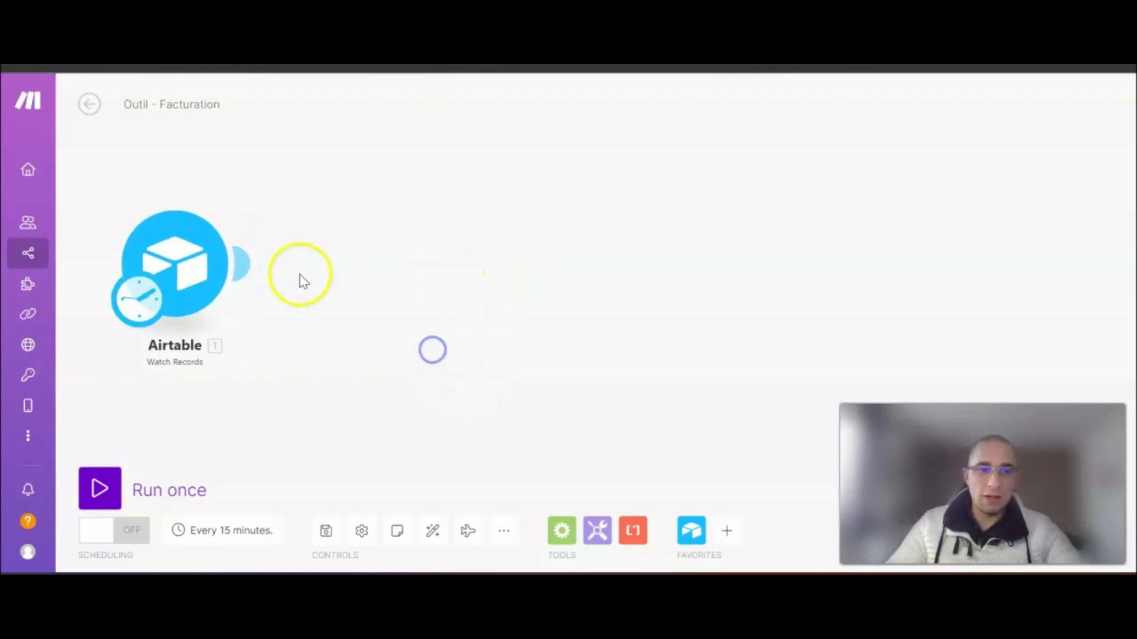
left_click(251, 263)
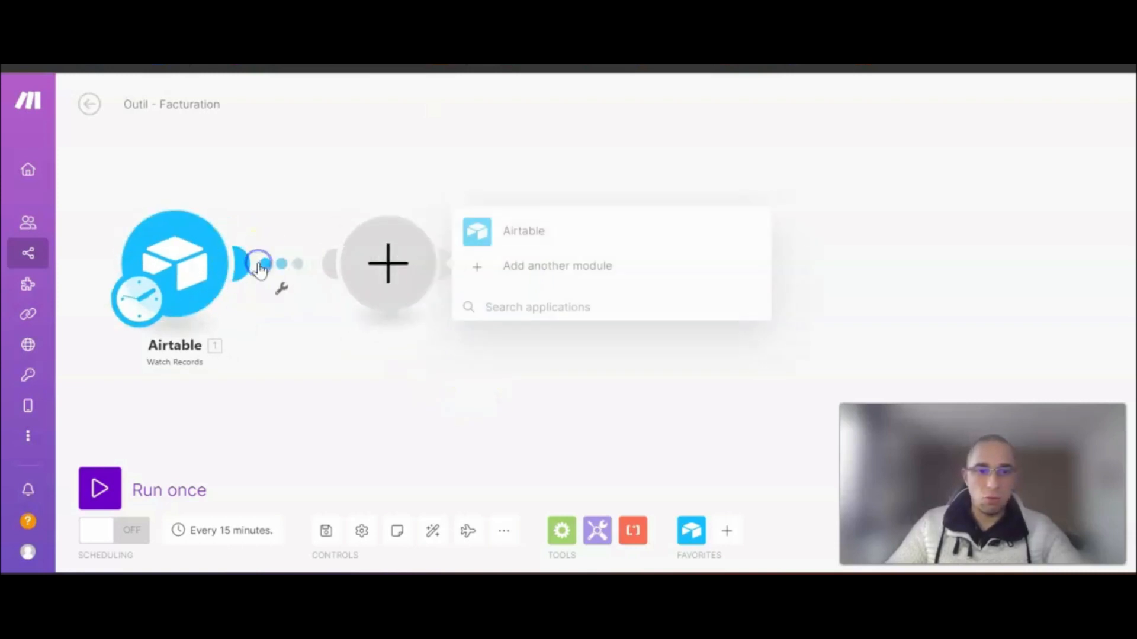
left_click(529, 231)
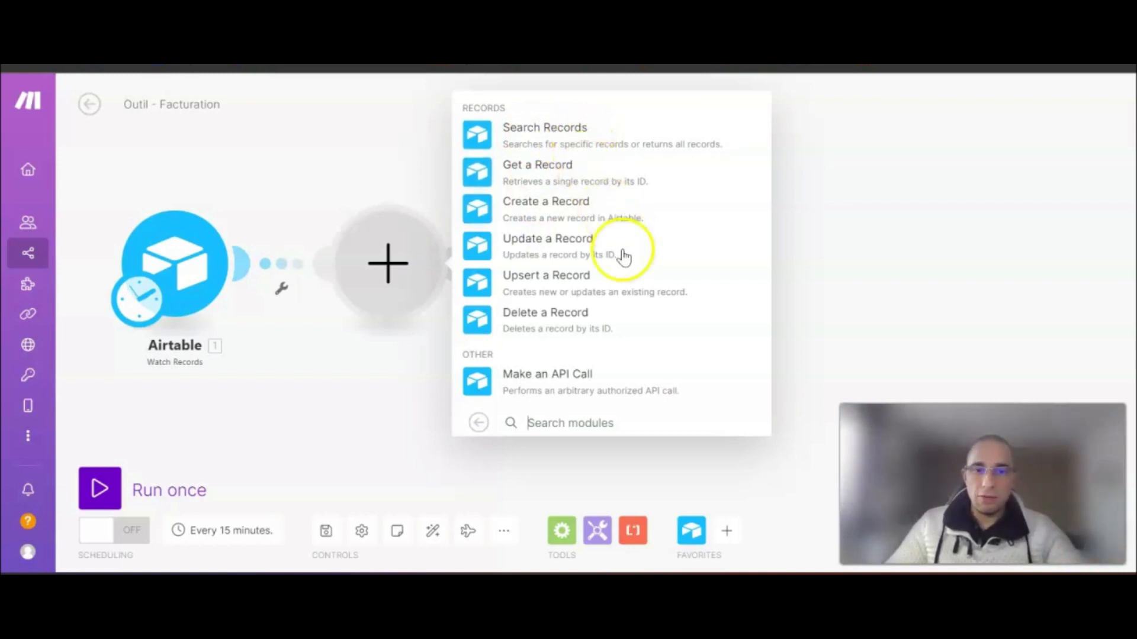
left_click(543, 244)
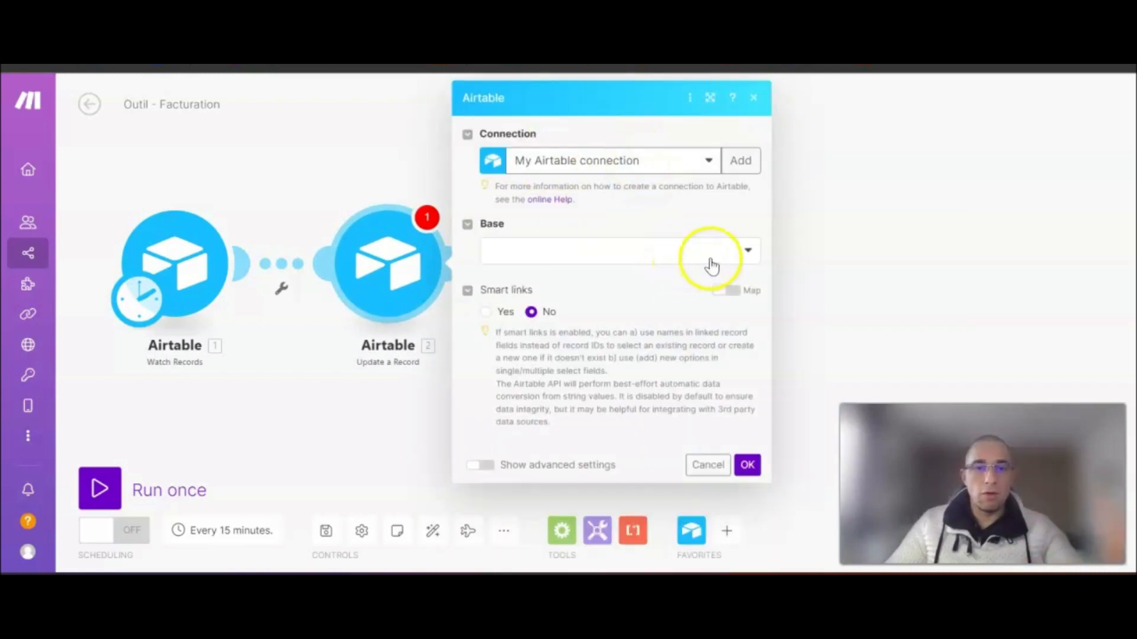
- Set Base to Outil - Facturation, Table to Facture, and map Record ID to the trigger's 1. ID
left_click(578, 249)
scroll(590, 443, "down", 2)
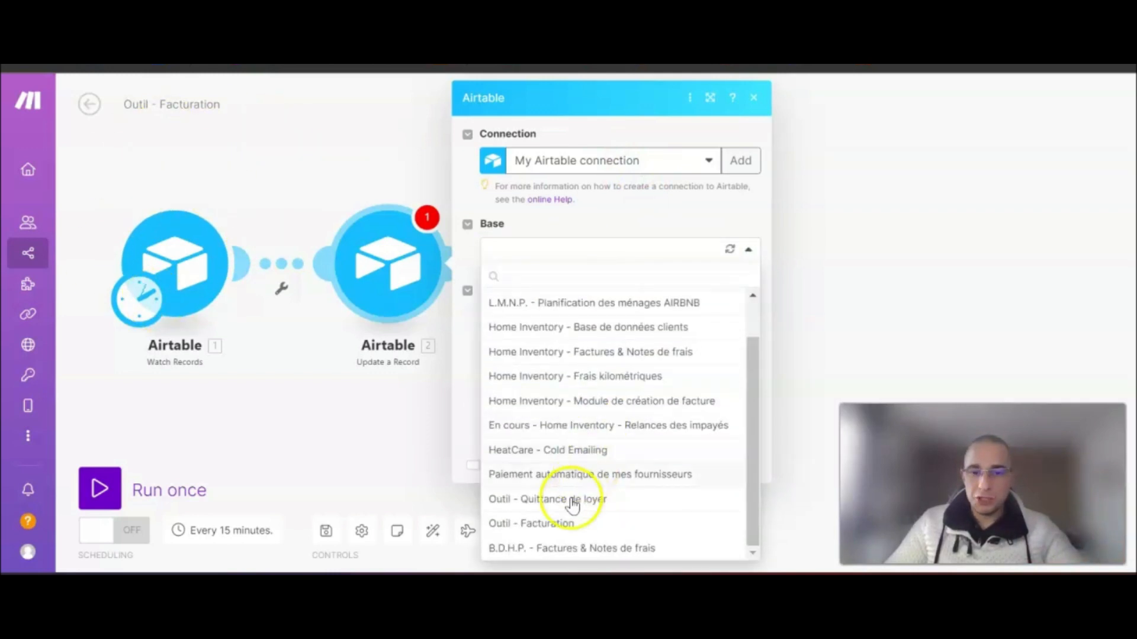
left_click(521, 525)
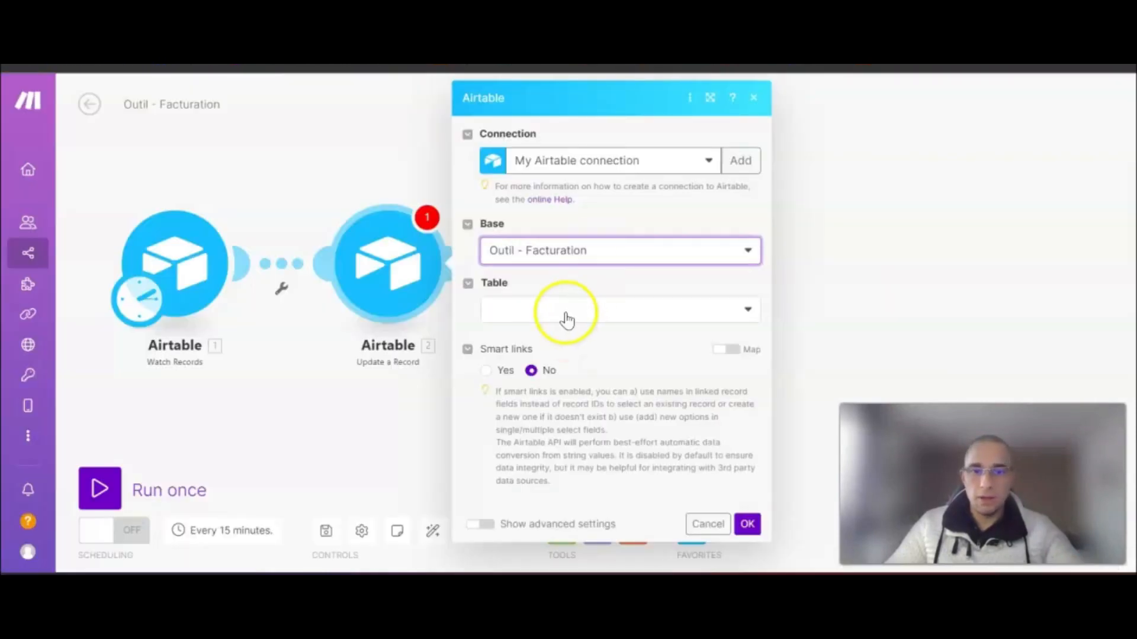
left_click(567, 317)
left_click(527, 332)
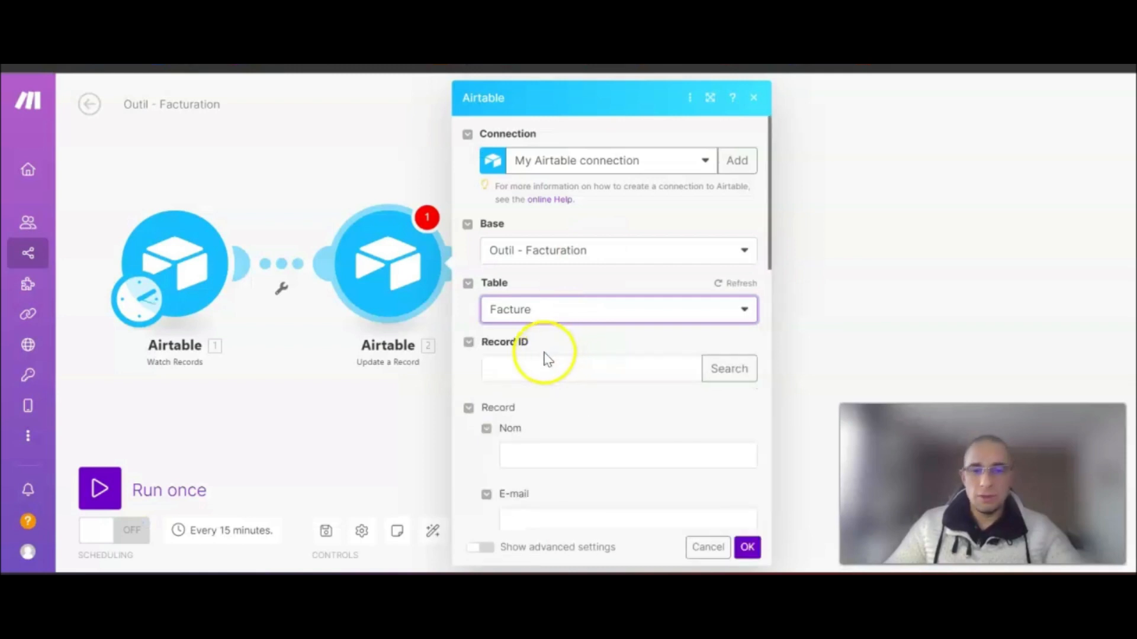
left_click(526, 367)
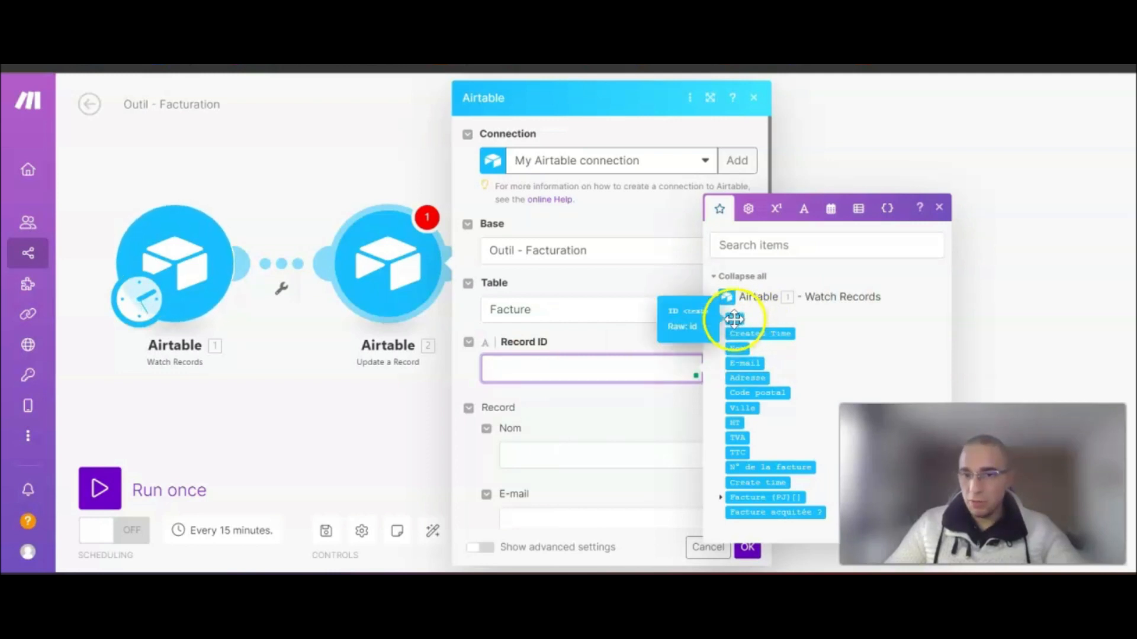
left_click(736, 318)
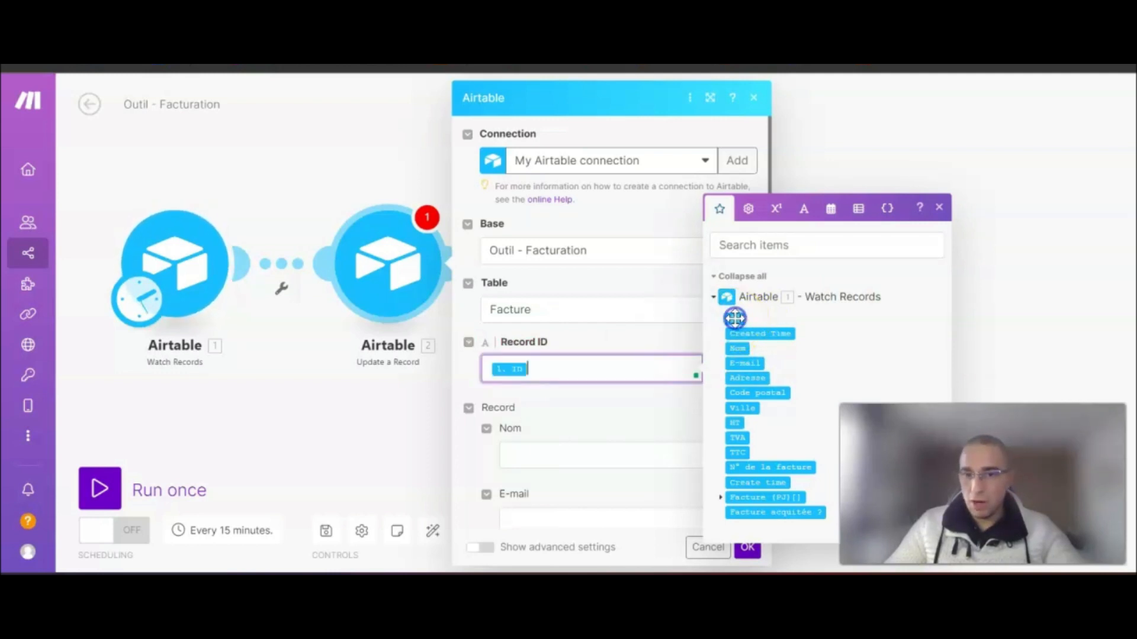
left_click(612, 402)
scroll(614, 384, "down", 1)
- Map the update's Nom and Adresse fields to the trigger's Nom and Adresse
scroll(614, 385, "down", 2)
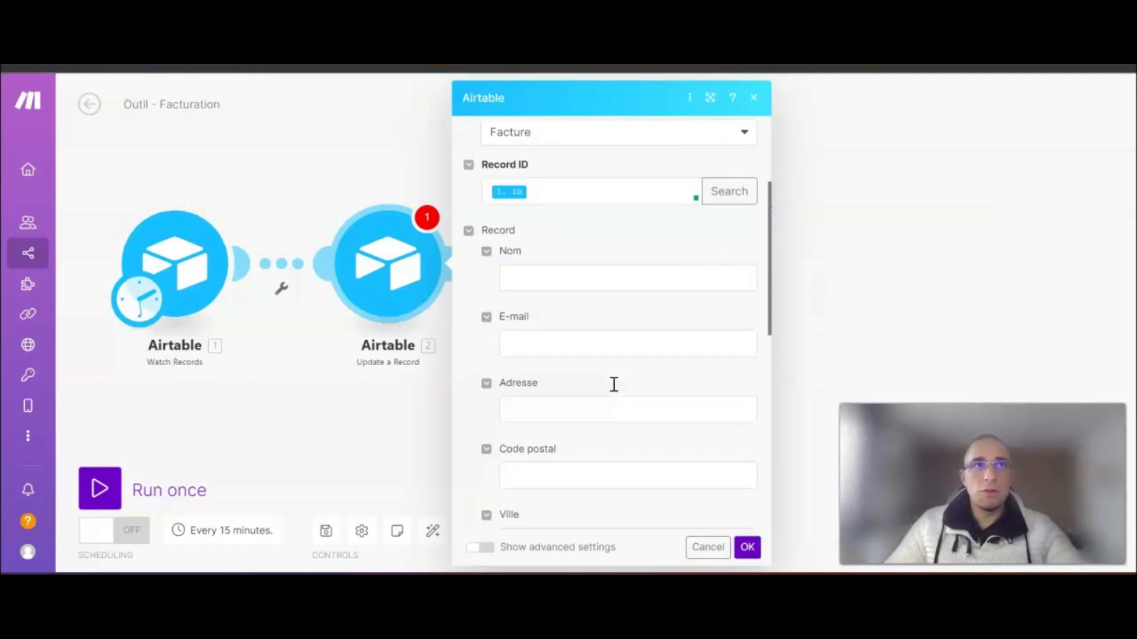
left_click(536, 276)
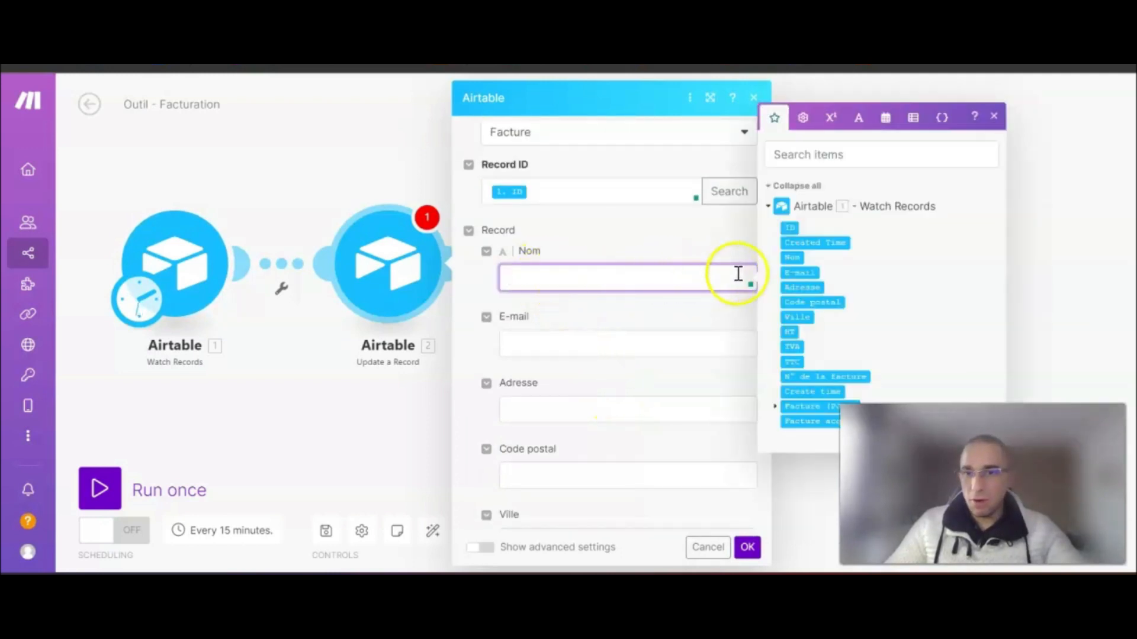
left_click(792, 256)
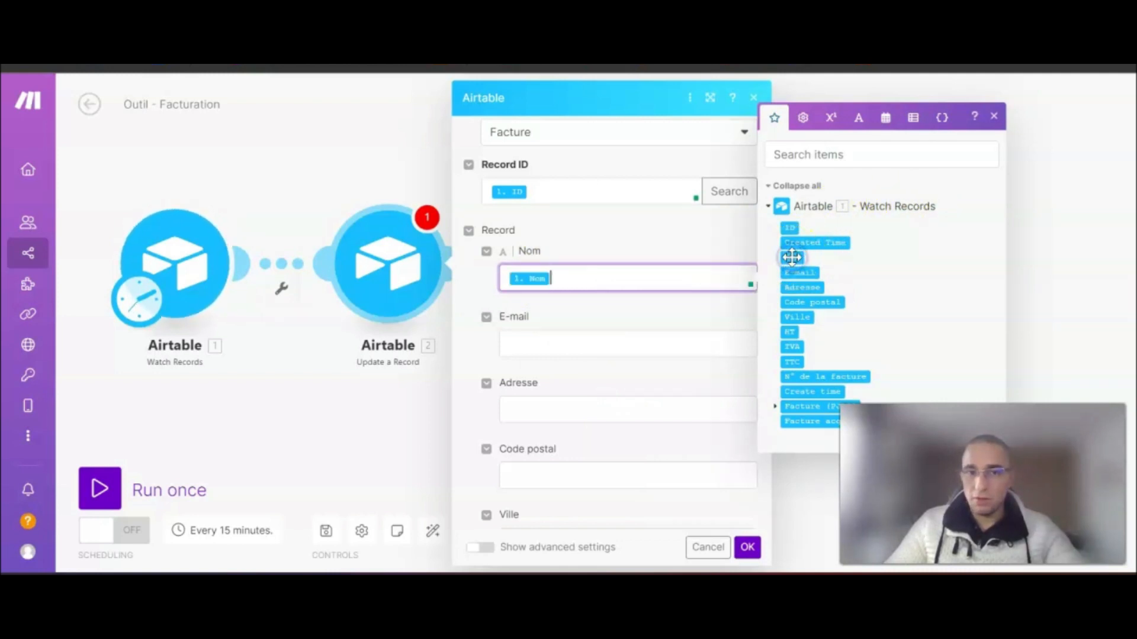
left_click(625, 308)
scroll(544, 347, "down", 2)
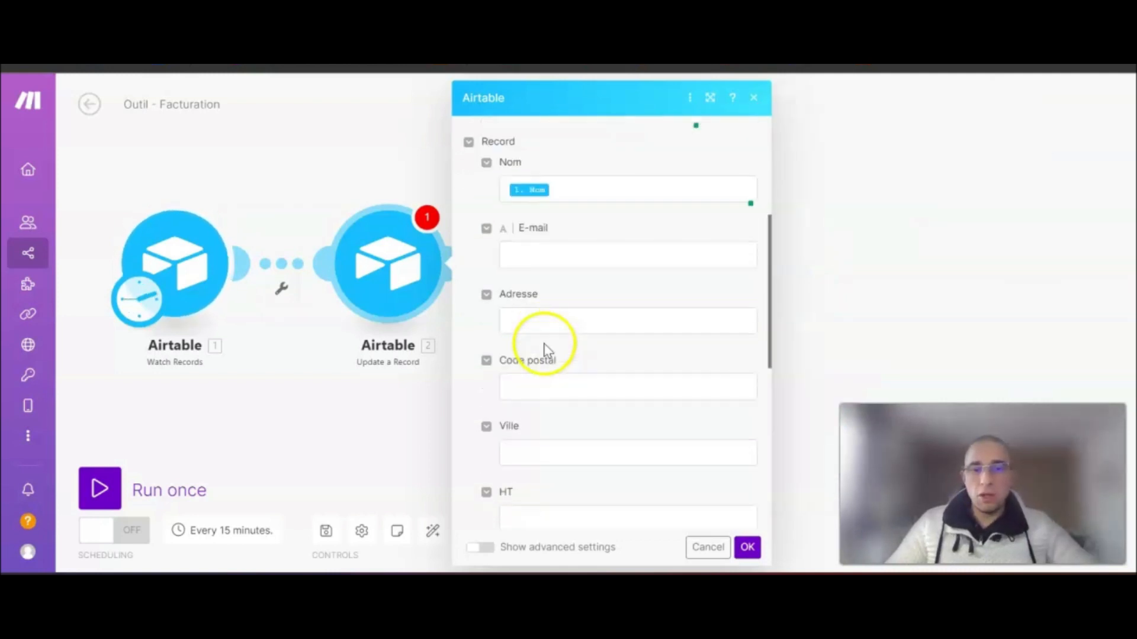
left_click(538, 322)
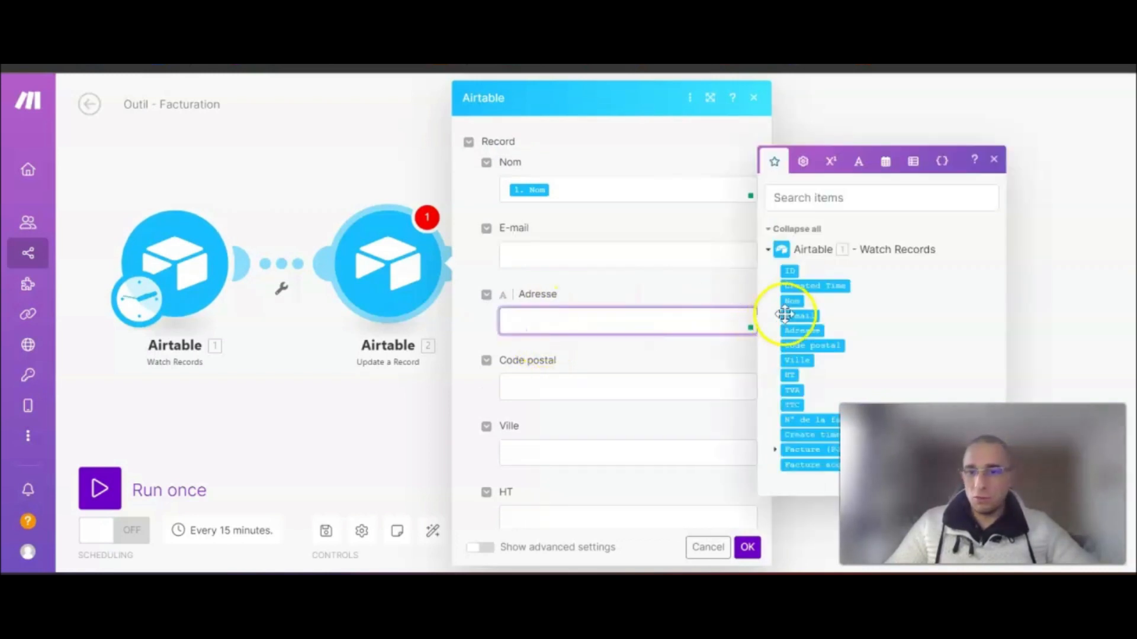
left_click(798, 330)
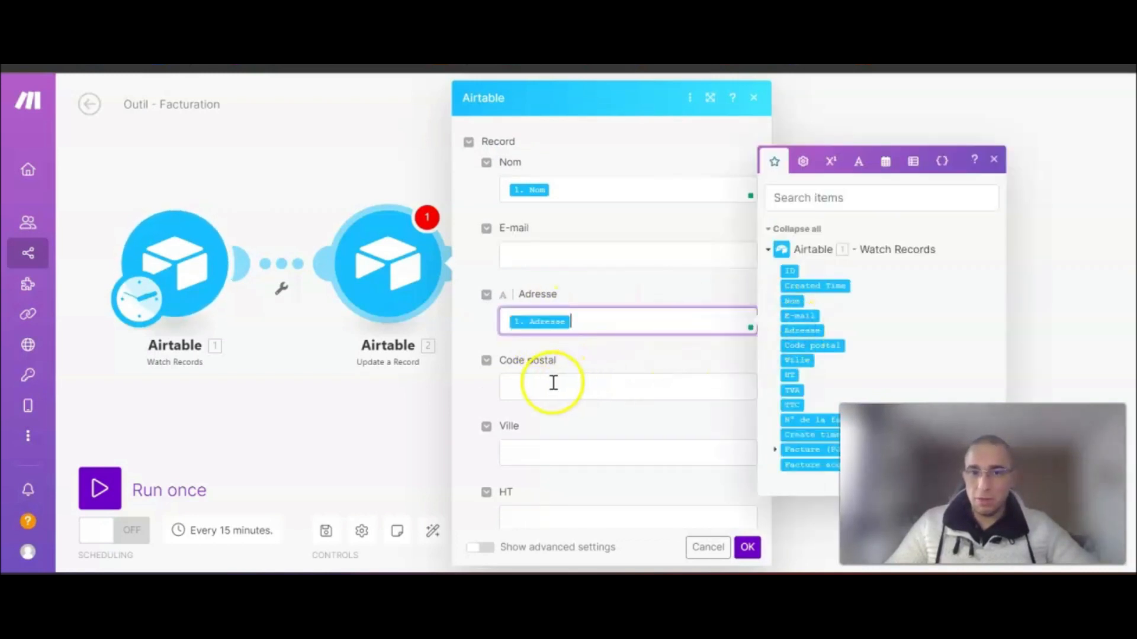
- Map Code postal and Ville to the trigger's Code postal and Ville
left_click(554, 386)
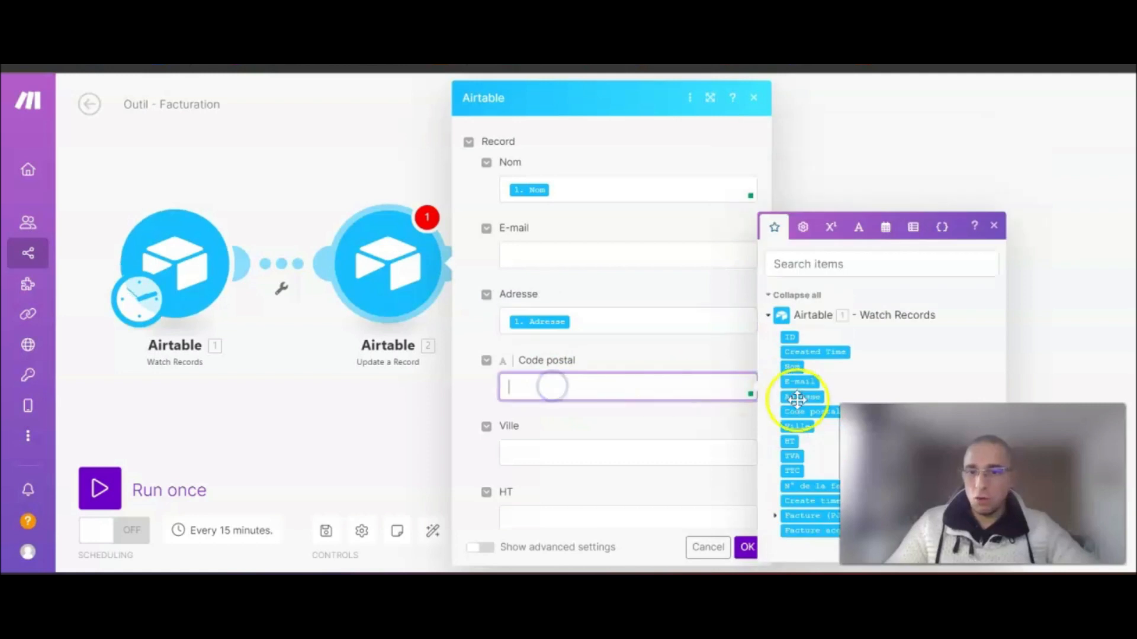
left_click(810, 412)
left_click(538, 451)
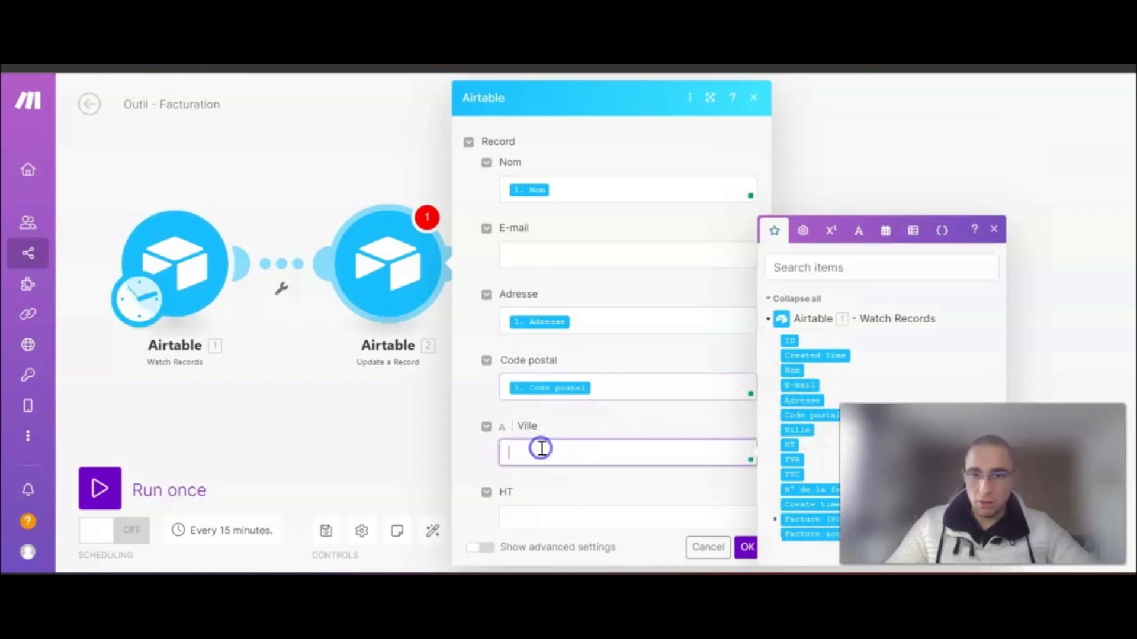
left_click(799, 430)
scroll(616, 393, "down", 5)
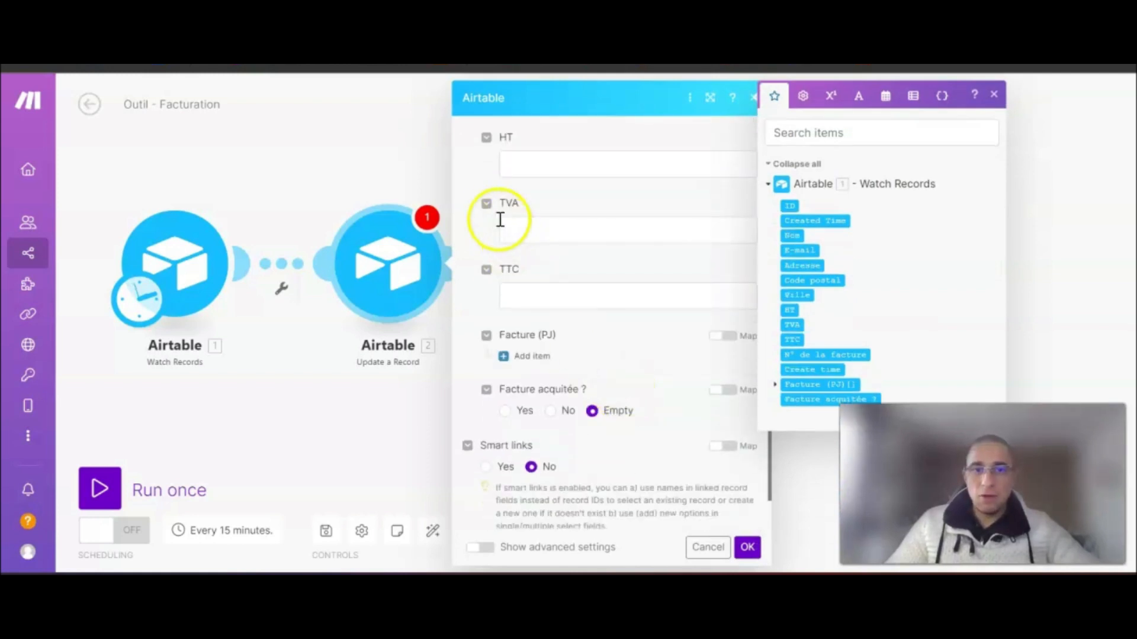
left_click(477, 183)
scroll(541, 280, "up", 1)
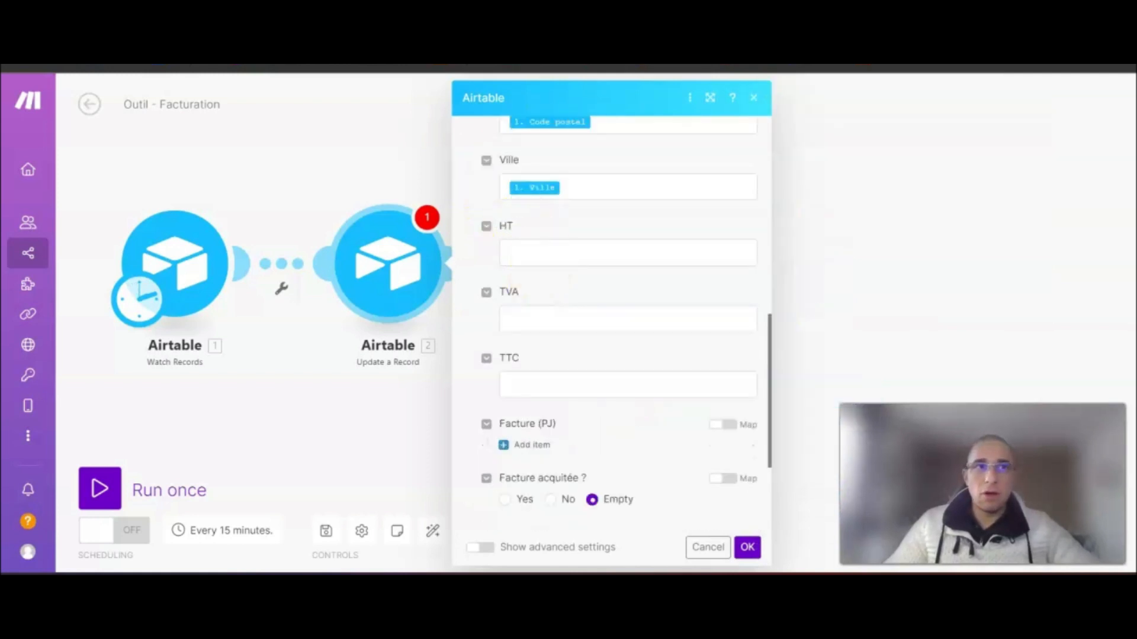
- Fill the HT field with the trigger's TTC followed by a minus operator
left_click(557, 252)
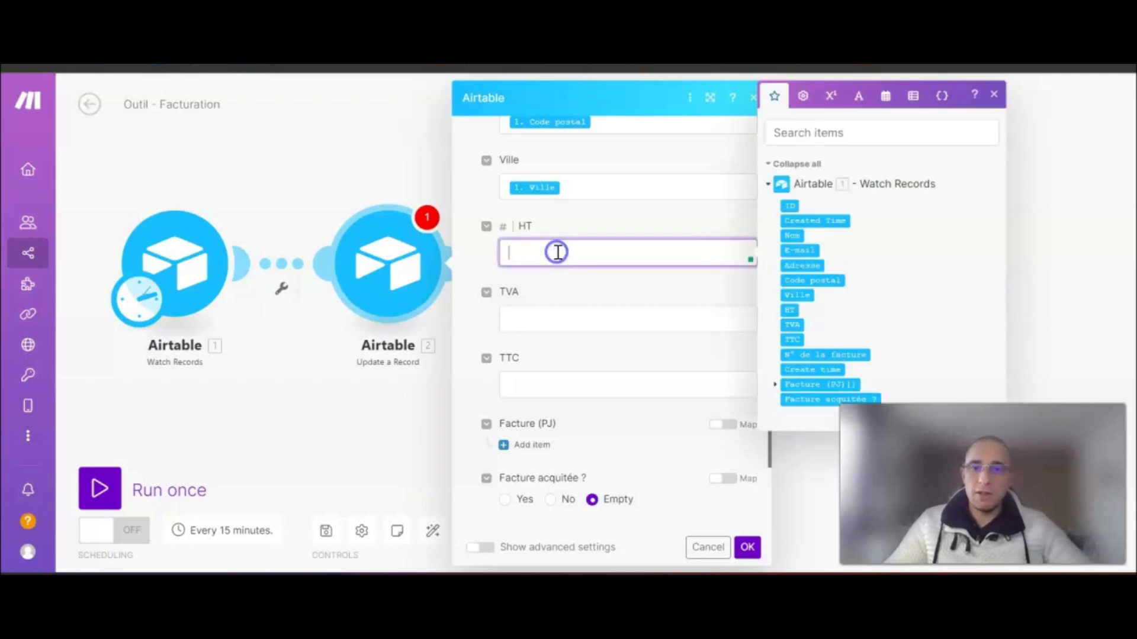
left_click(792, 339)
left_click(842, 147)
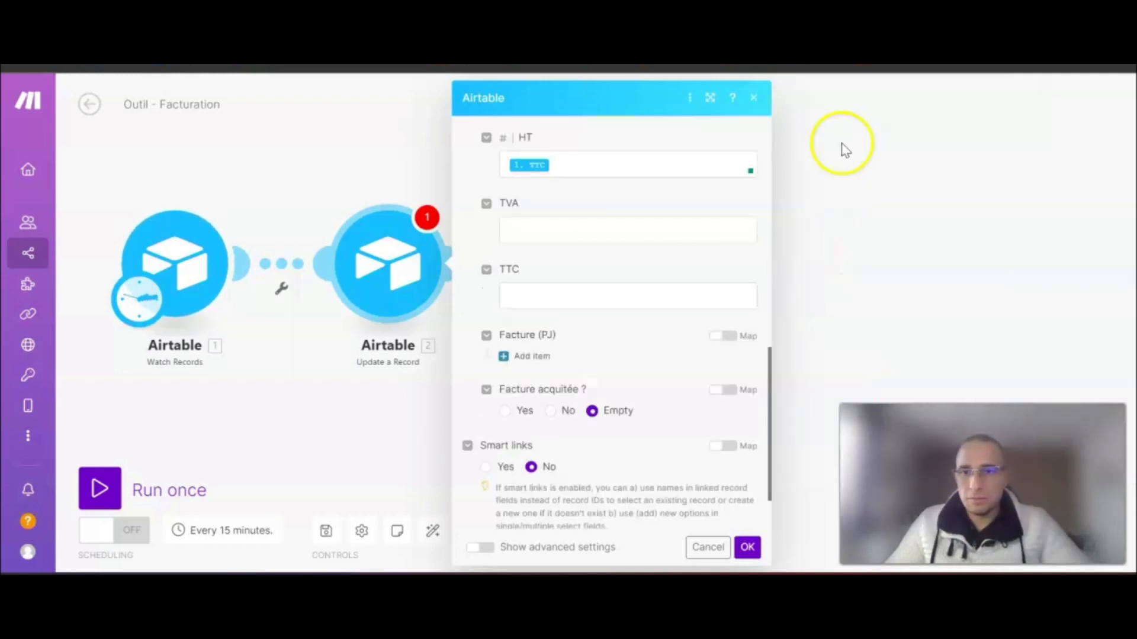
left_click(626, 164)
left_click(858, 101)
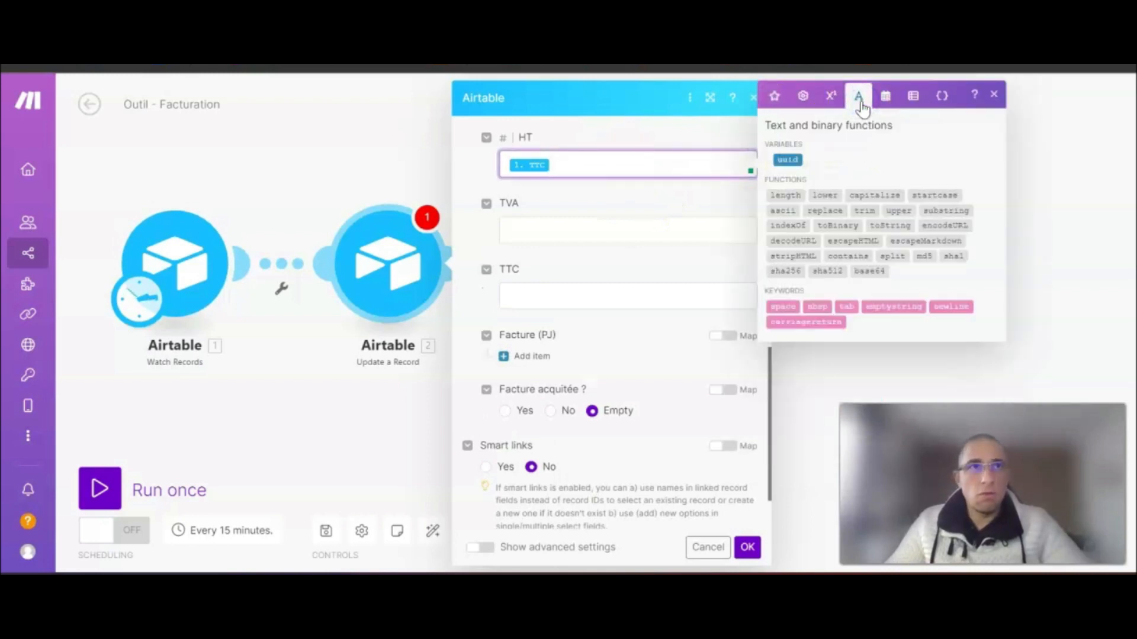
left_click(831, 95)
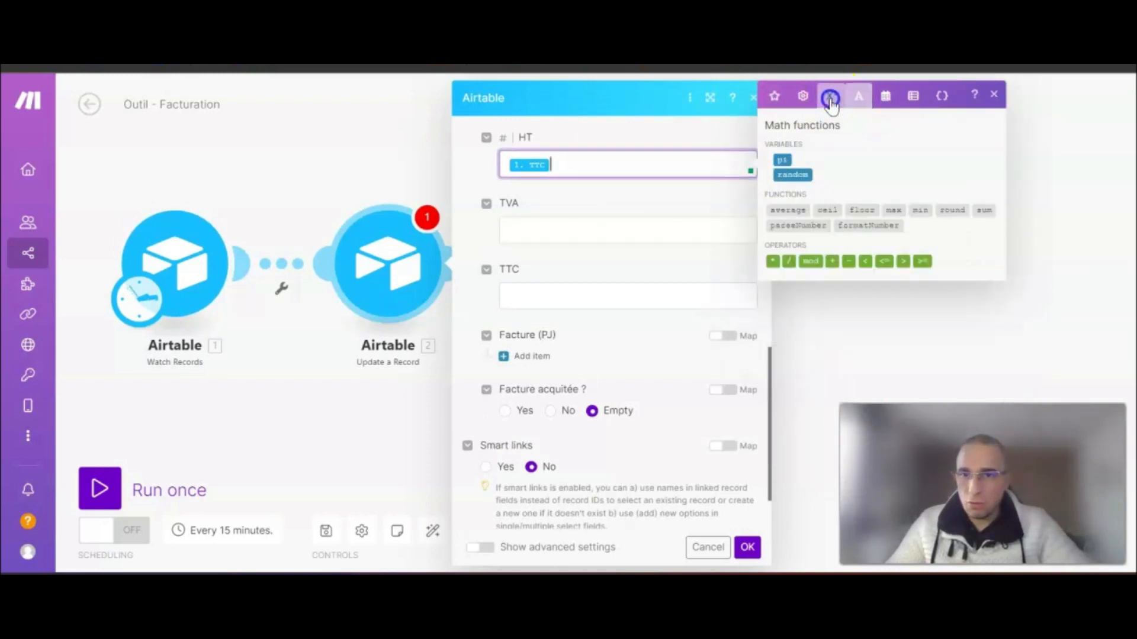
left_click(850, 261)
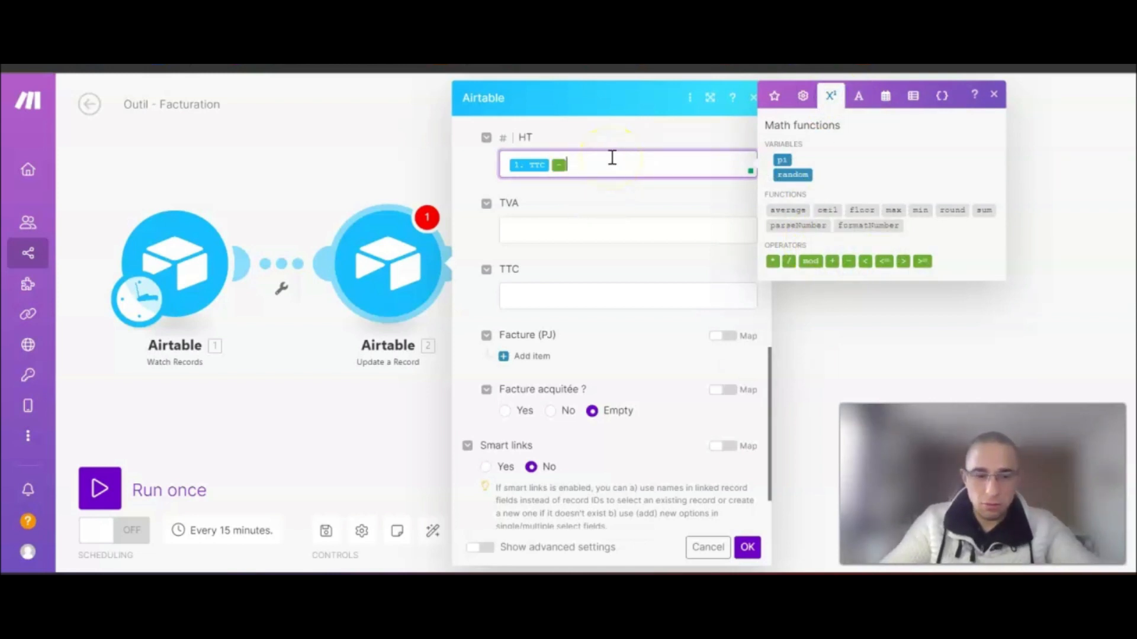
left_click(553, 162)
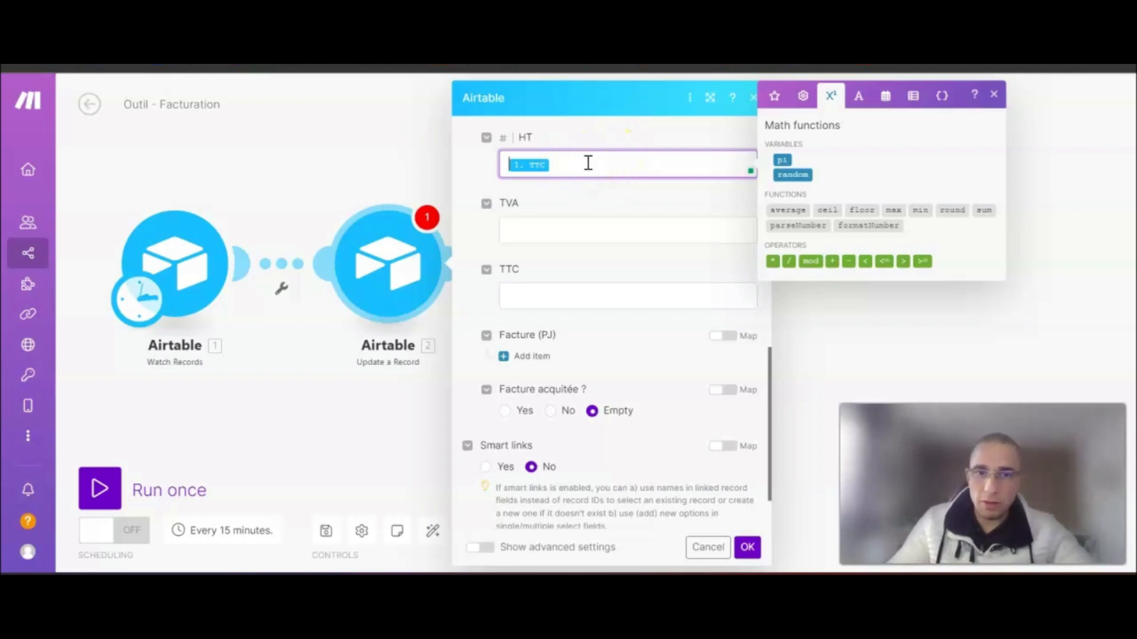
left_click(850, 262)
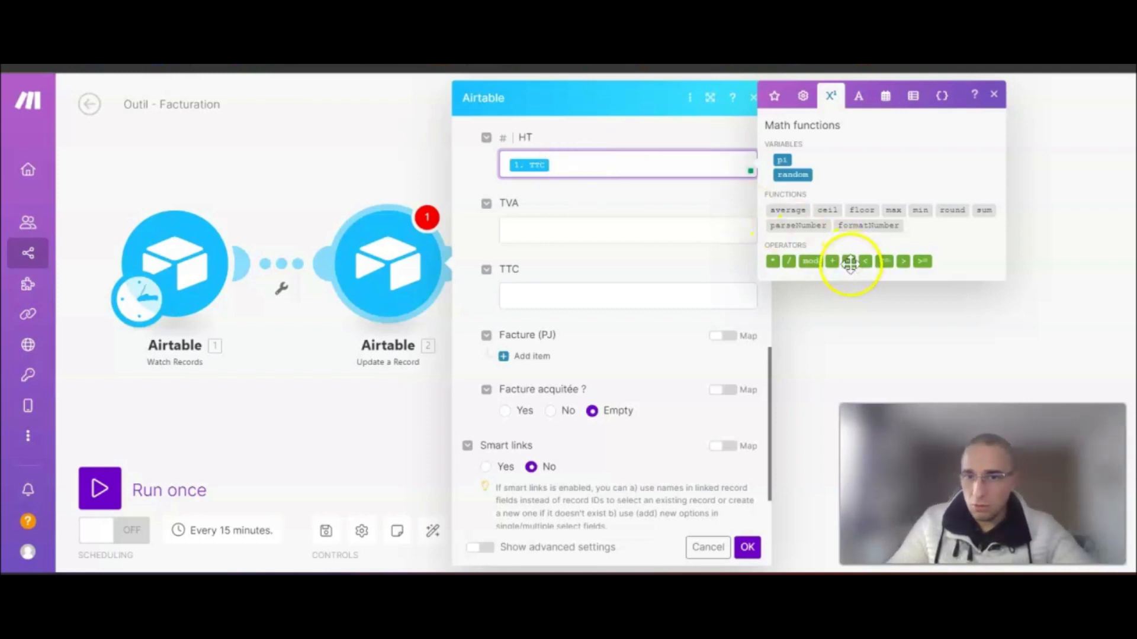
- Add a bracket group after the minus and insert TTC inside it
left_click(803, 96)
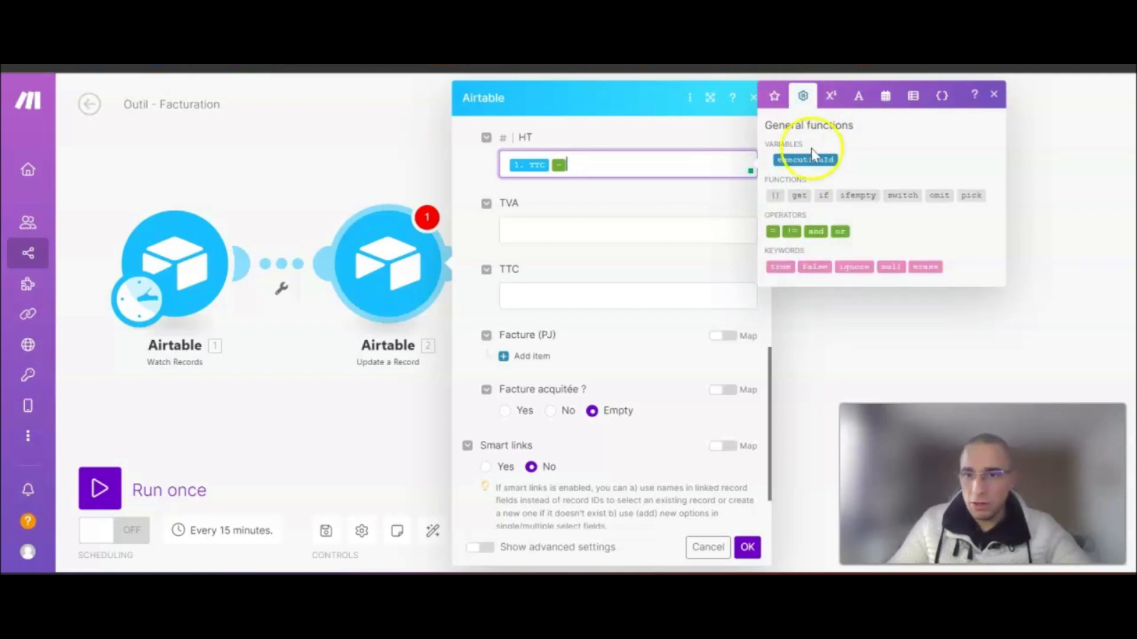
left_click(775, 195)
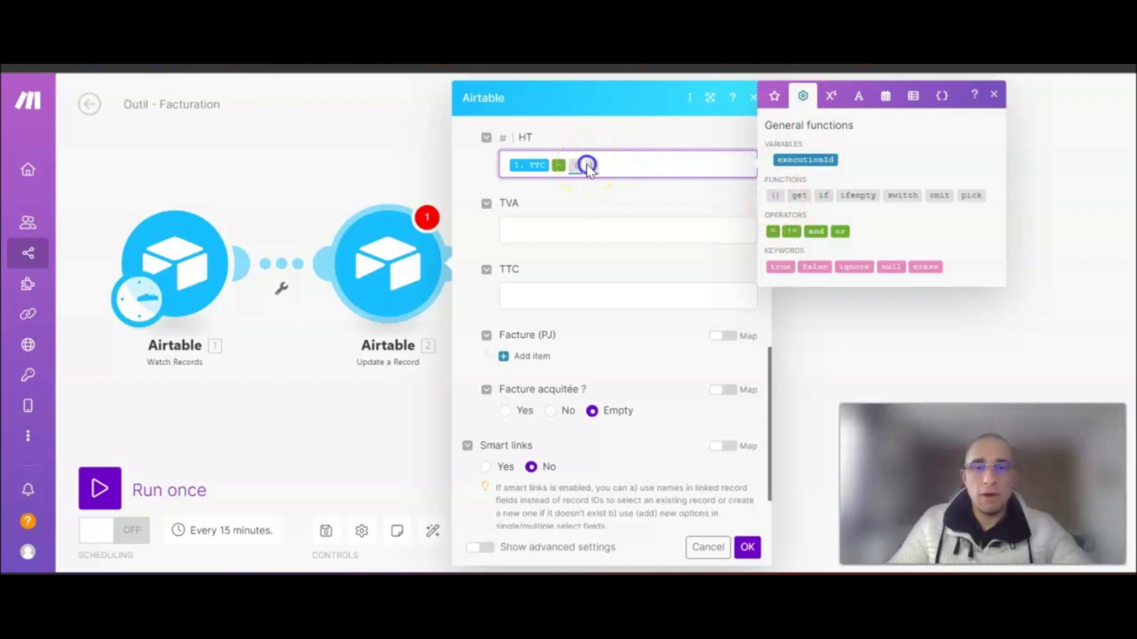
left_click(774, 97)
left_click(791, 339)
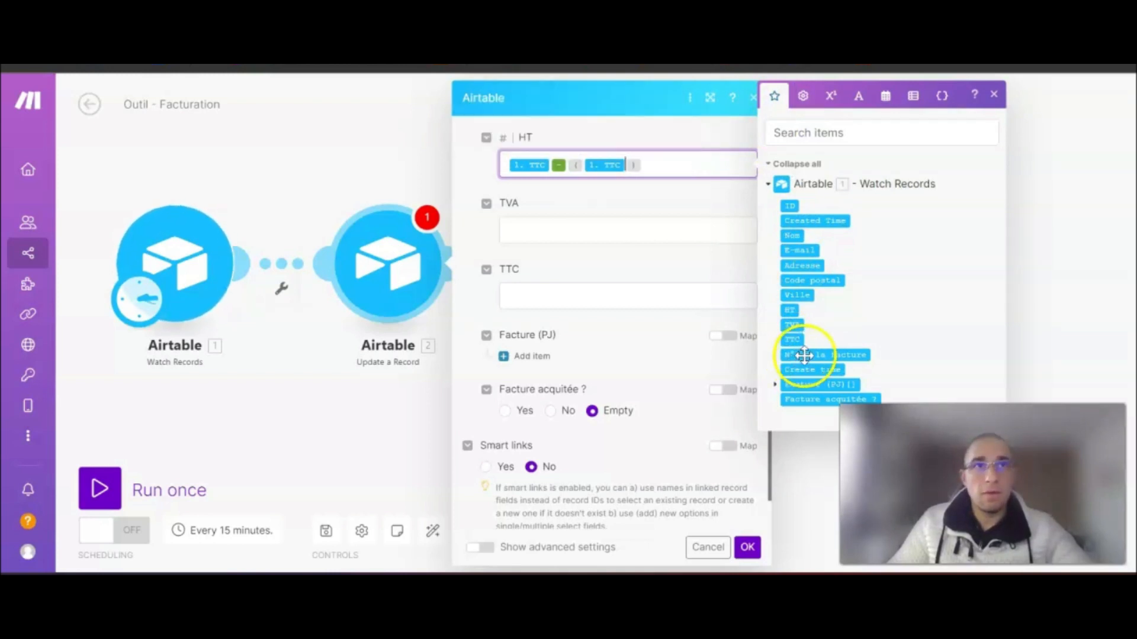
- Subtract a new nested bracket group from the inner TTC, with TTC inside it
left_click(859, 98)
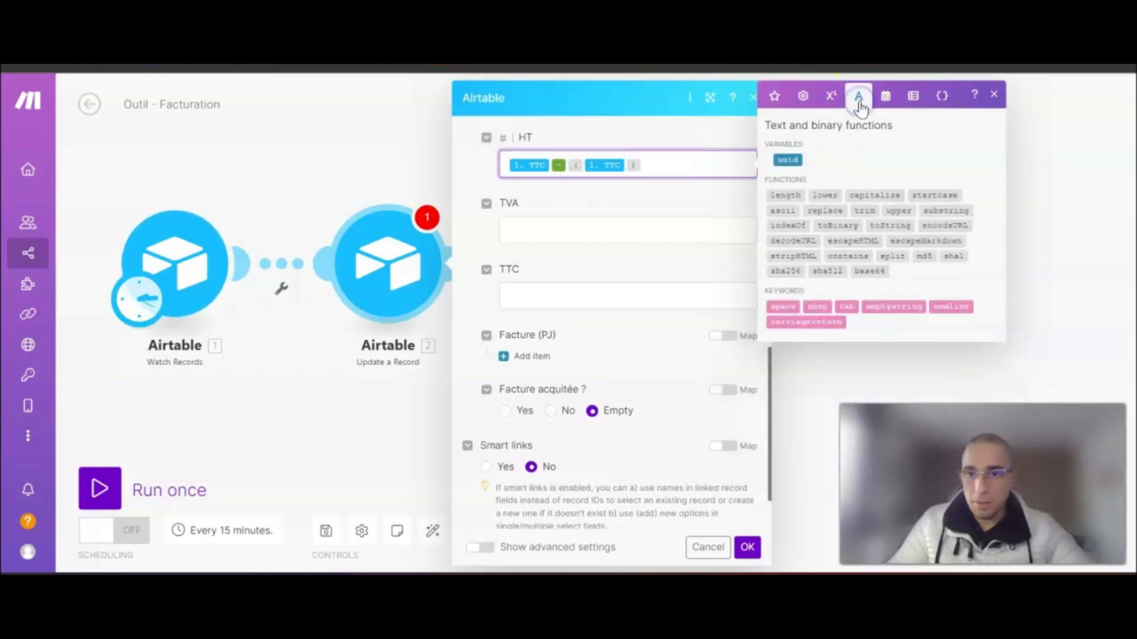
left_click(842, 100)
left_click(848, 261)
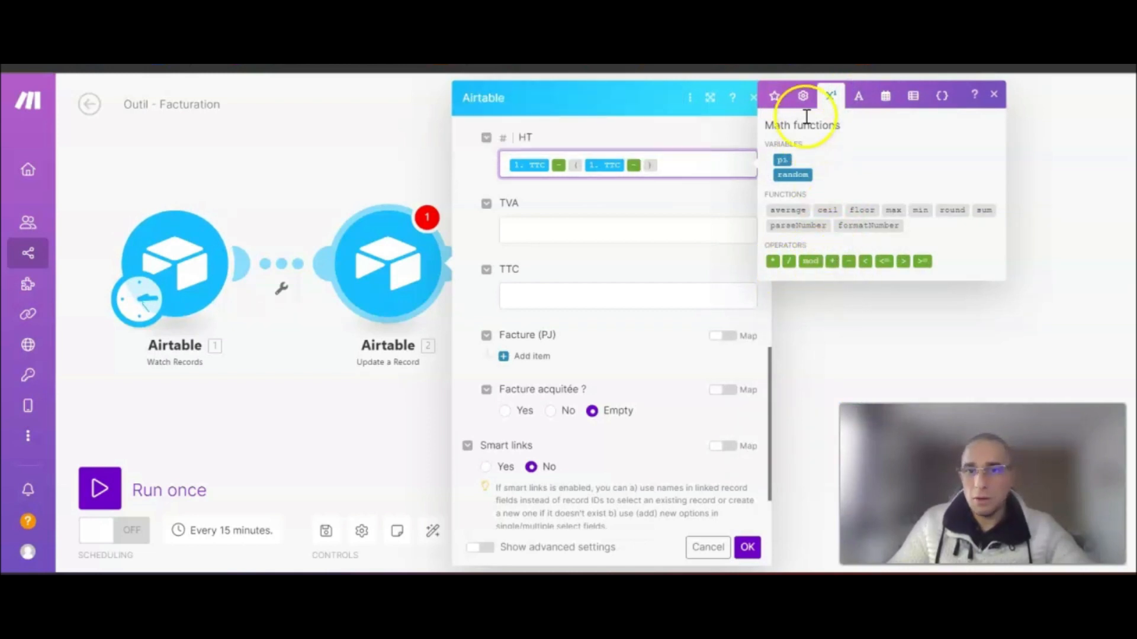
left_click(803, 96)
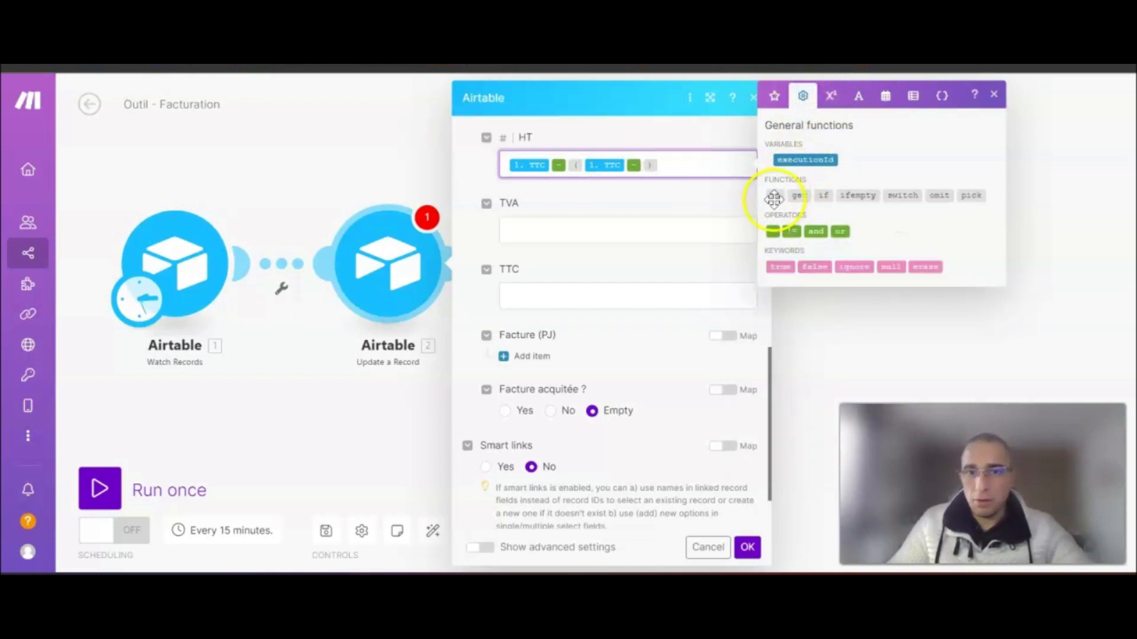
left_click(774, 197)
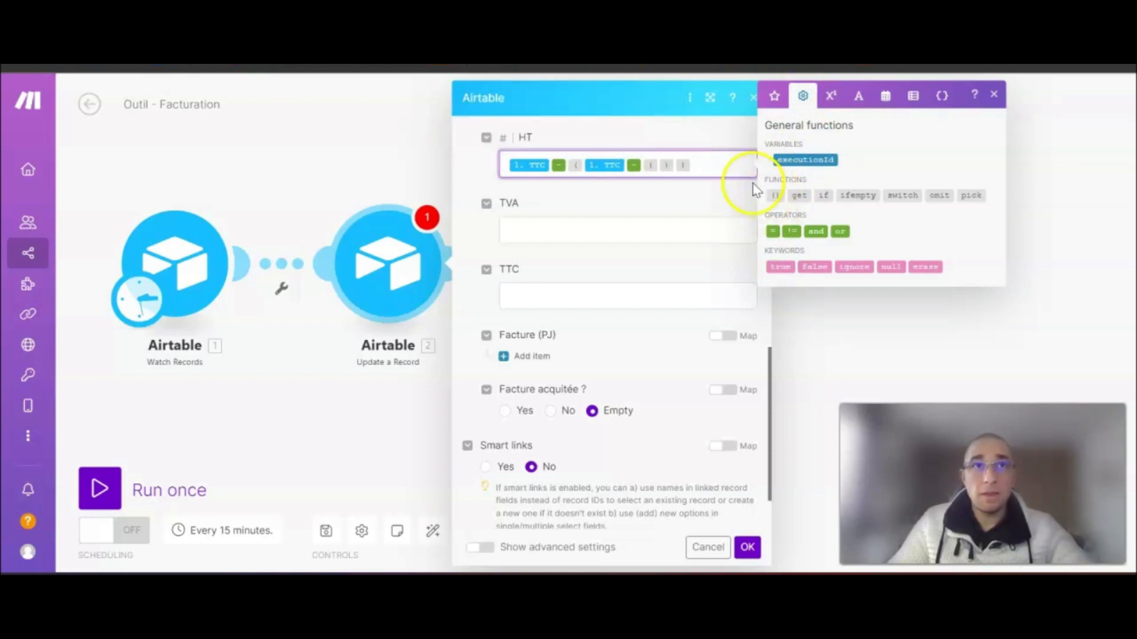
left_click(658, 165)
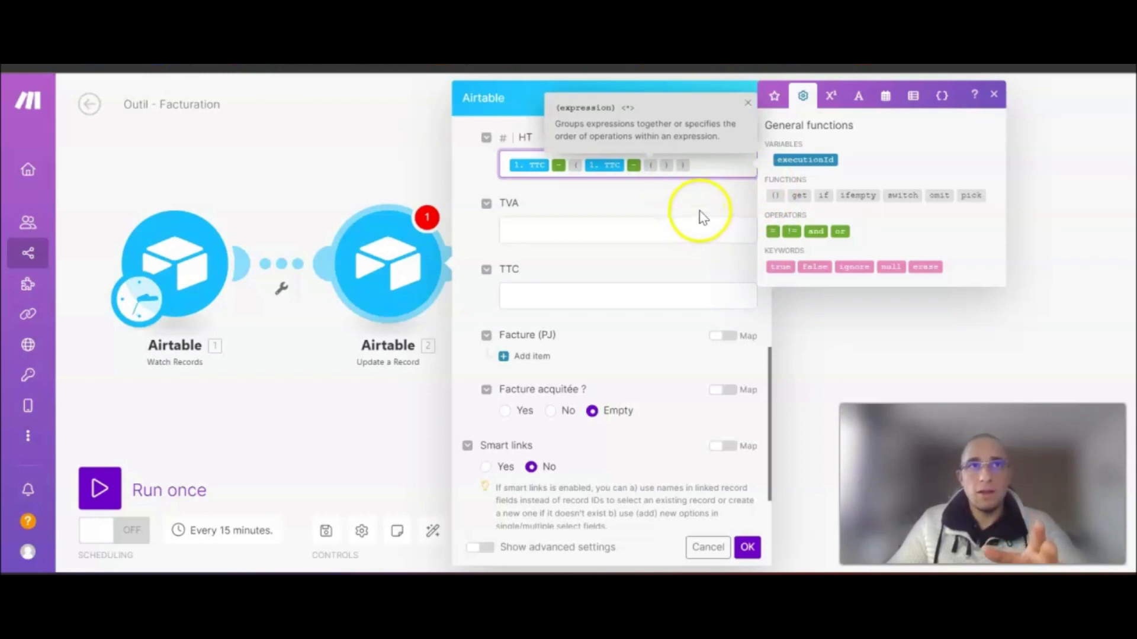
left_click(775, 99)
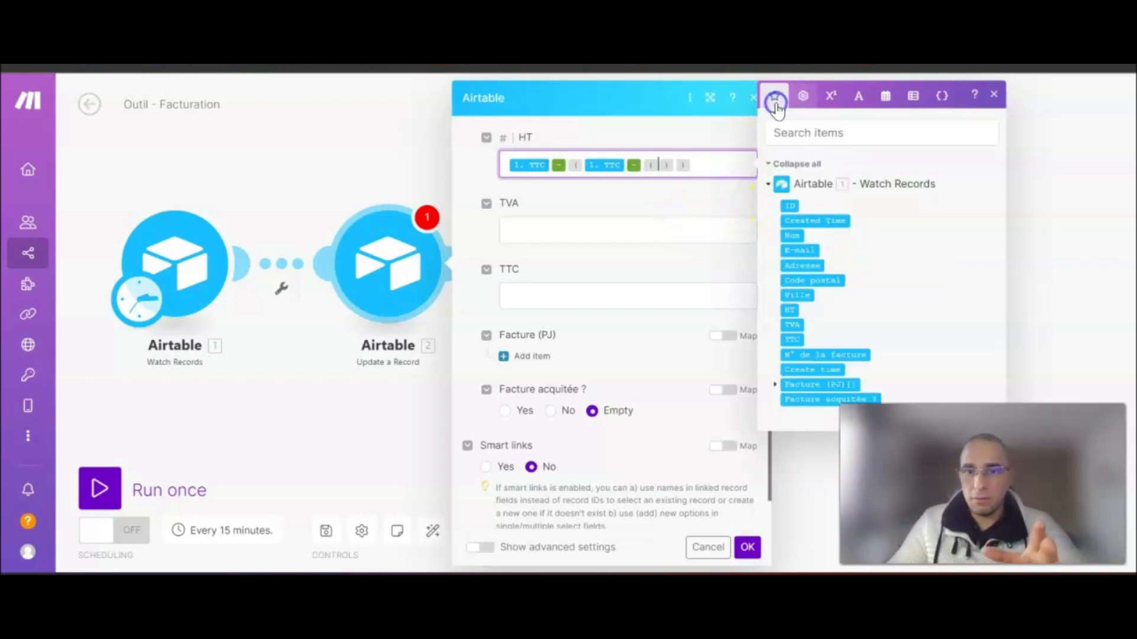
left_click(792, 339)
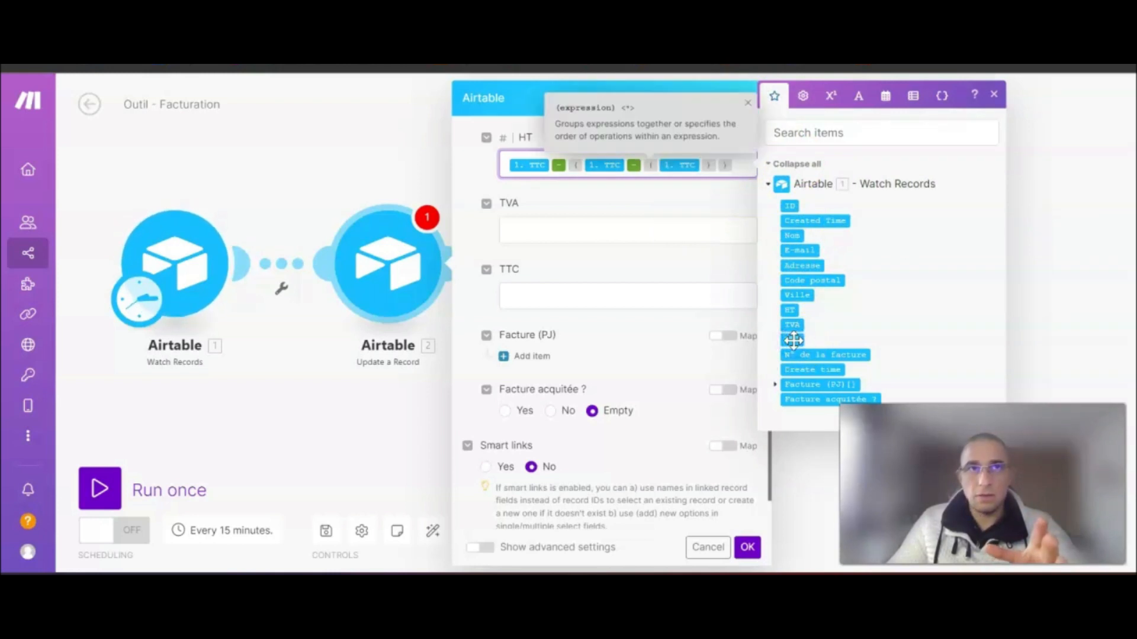
- Divide the innermost TTC by 1 + 20 / 100
left_click(832, 98)
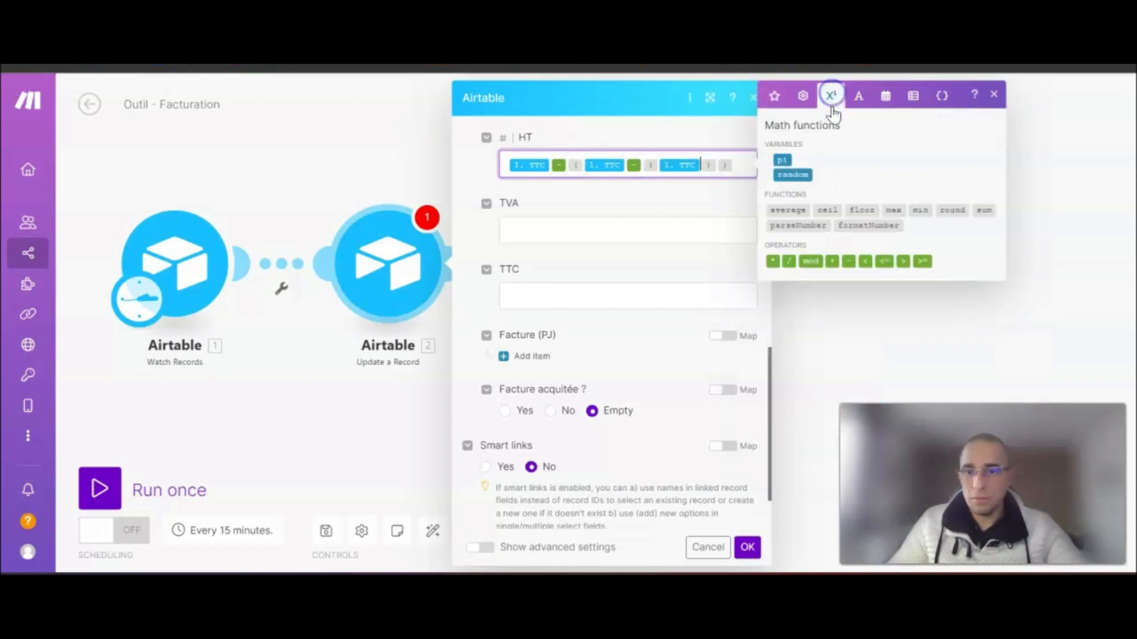
left_click(790, 261)
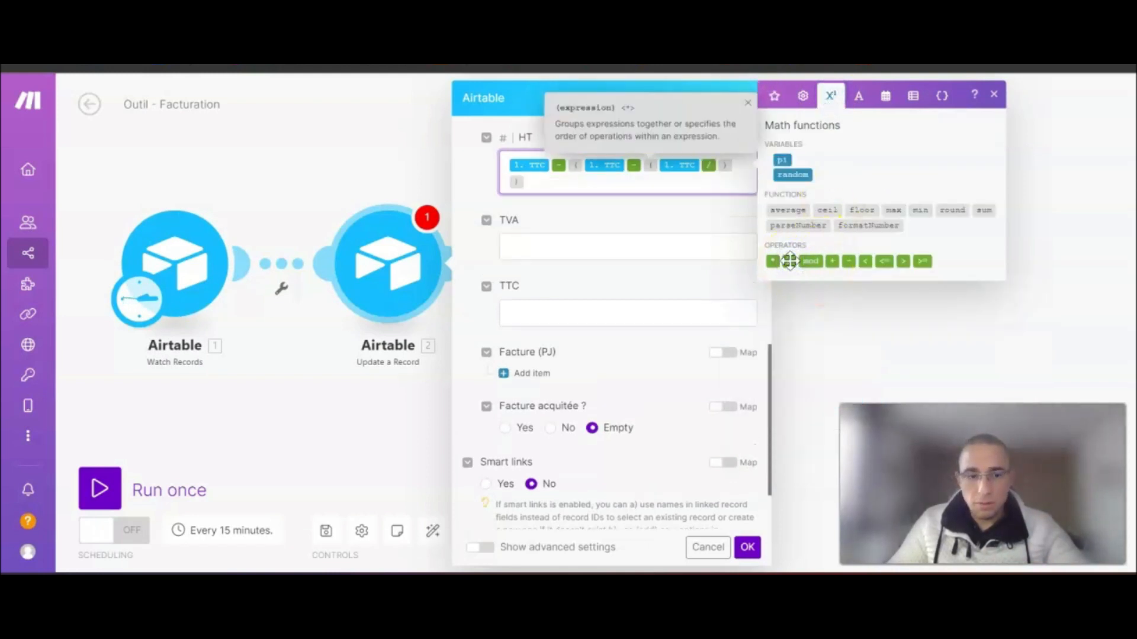
left_click(821, 254)
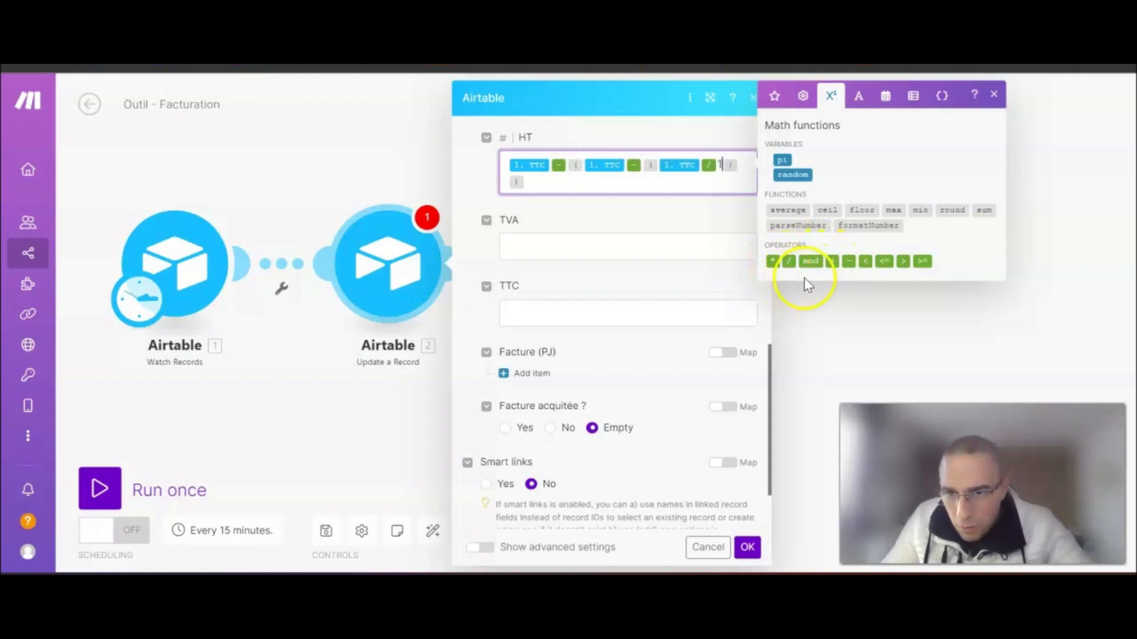
left_click(832, 261)
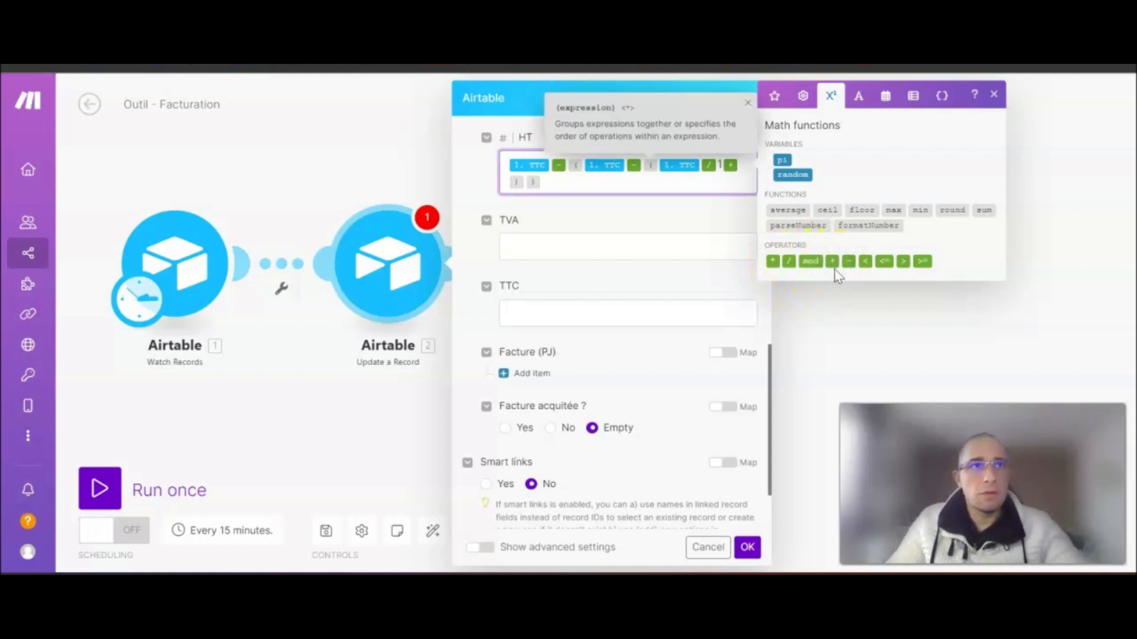
type("20")
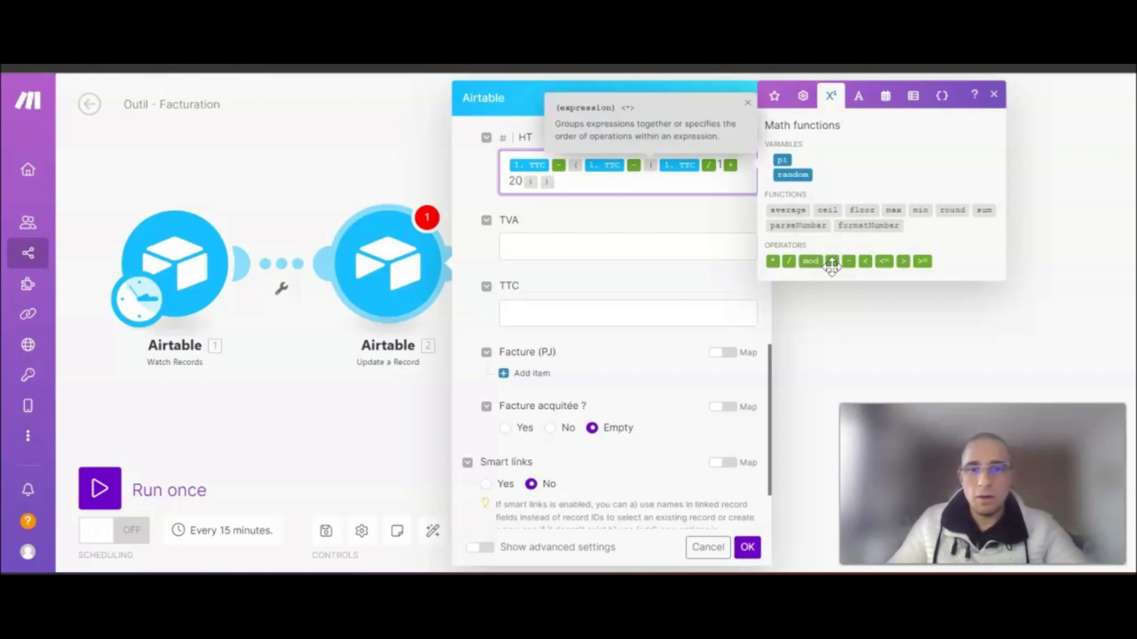
left_click(788, 261)
type("10")
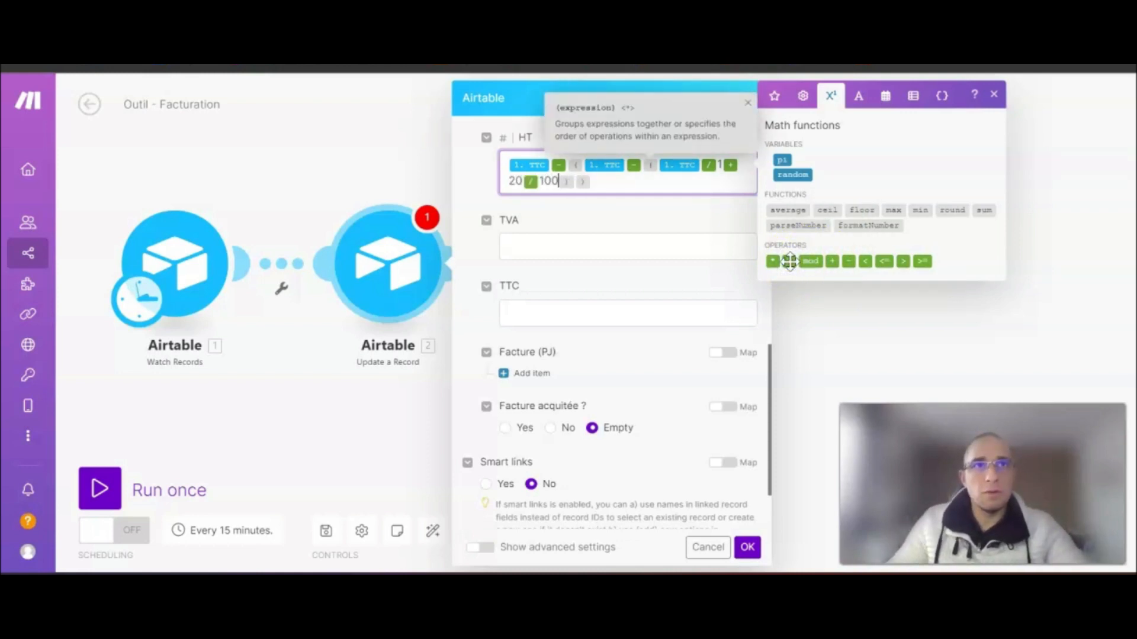
left_click(816, 274)
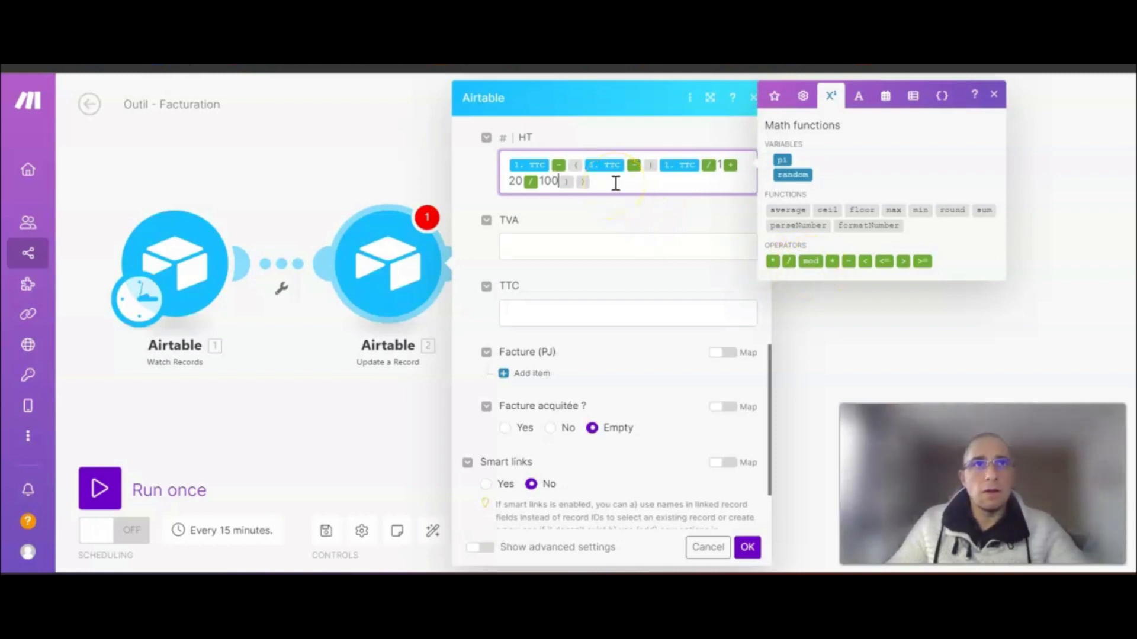
- Wrap the HT formula's 1 + 20 / 100 in its own brackets and finish the HT formula
left_click(725, 163)
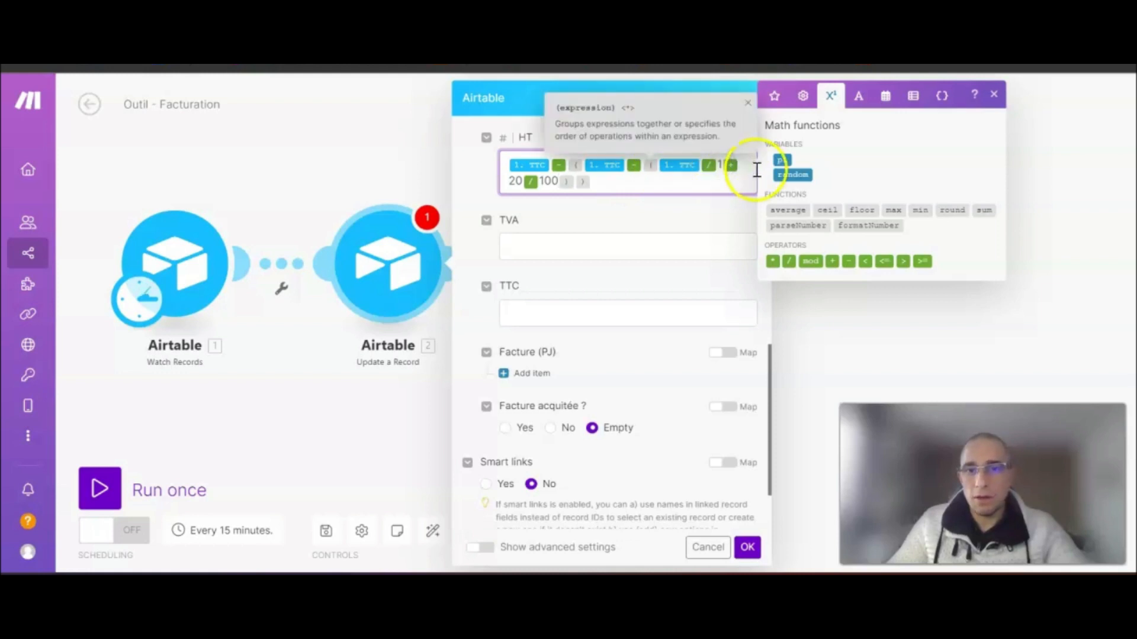
left_click(803, 104)
left_click(775, 198)
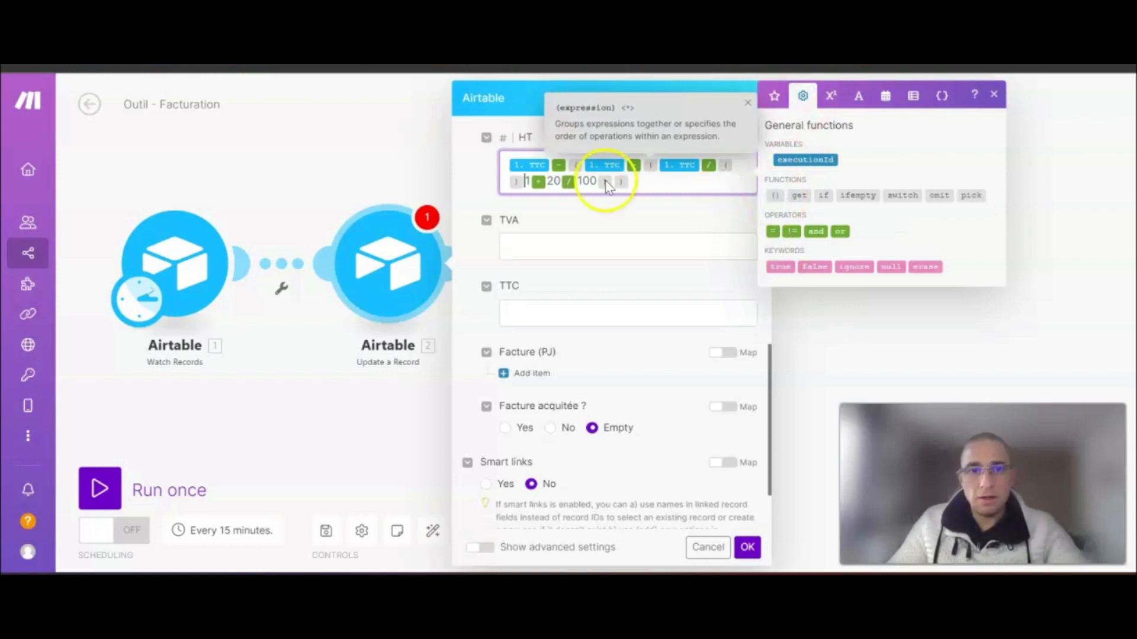
left_click(533, 183)
mouse_move(532, 185)
left_mouse_down()
mouse_move(533, 165)
mouse_move(563, 188)
mouse_move(523, 183)
left_mouse_up()
left_click_drag(592, 170, 728, 165)
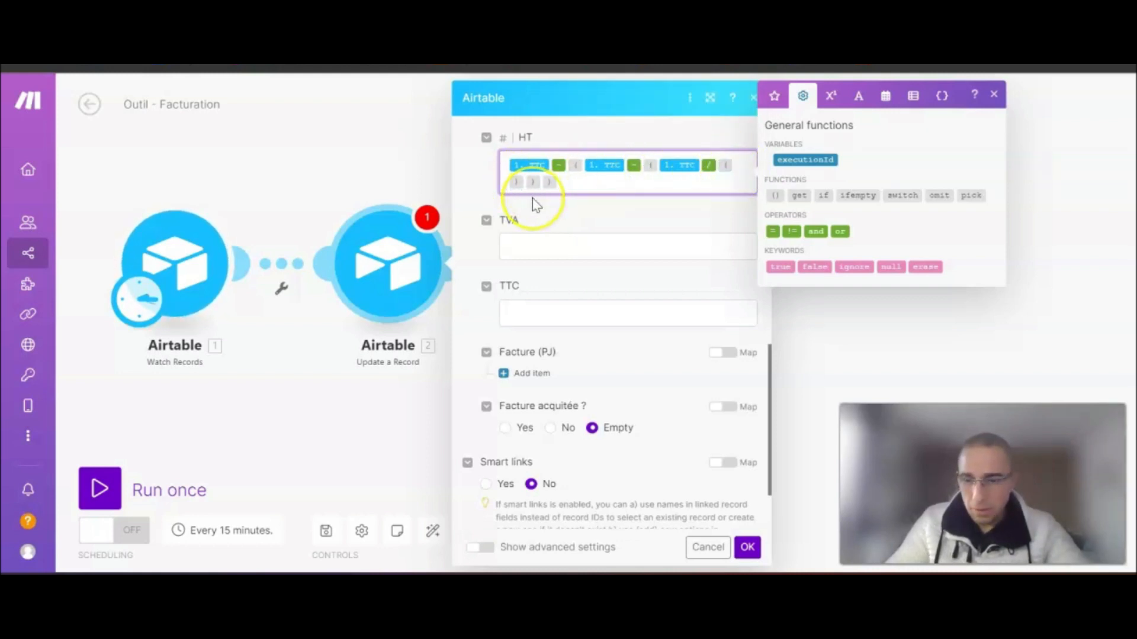
left_click(531, 199)
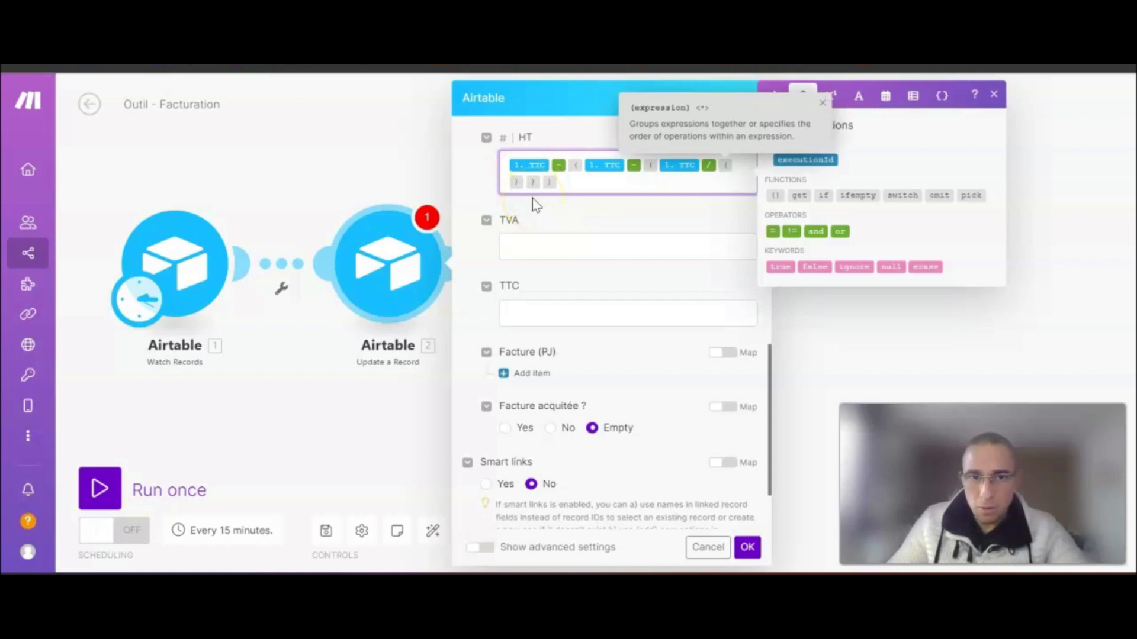
left_click(726, 170)
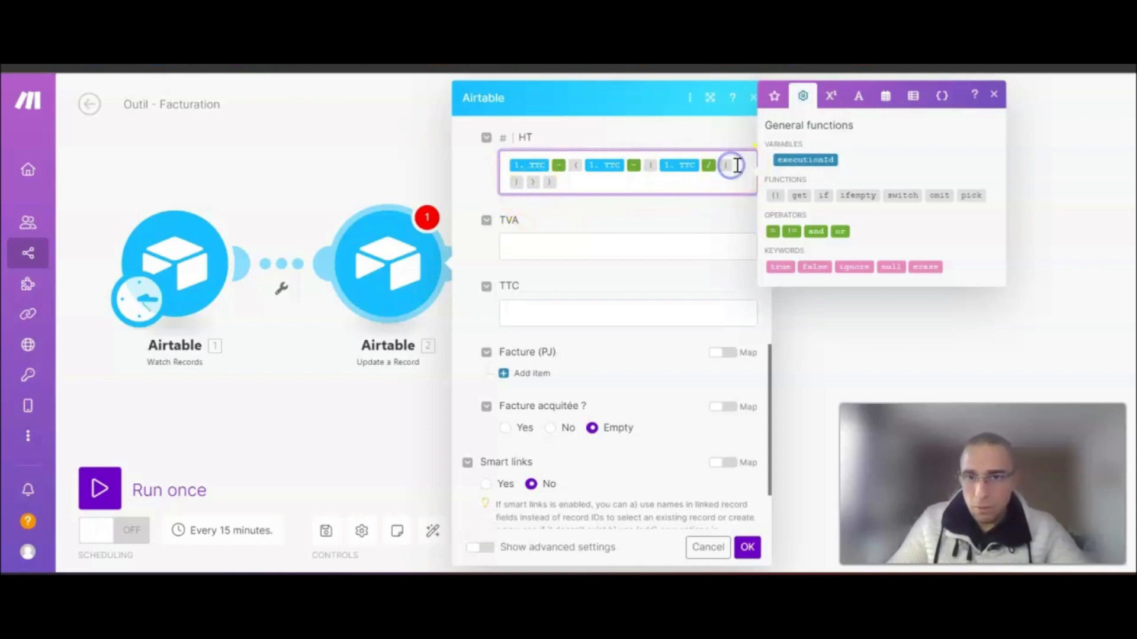
left_click(737, 165)
type("1+20/100")
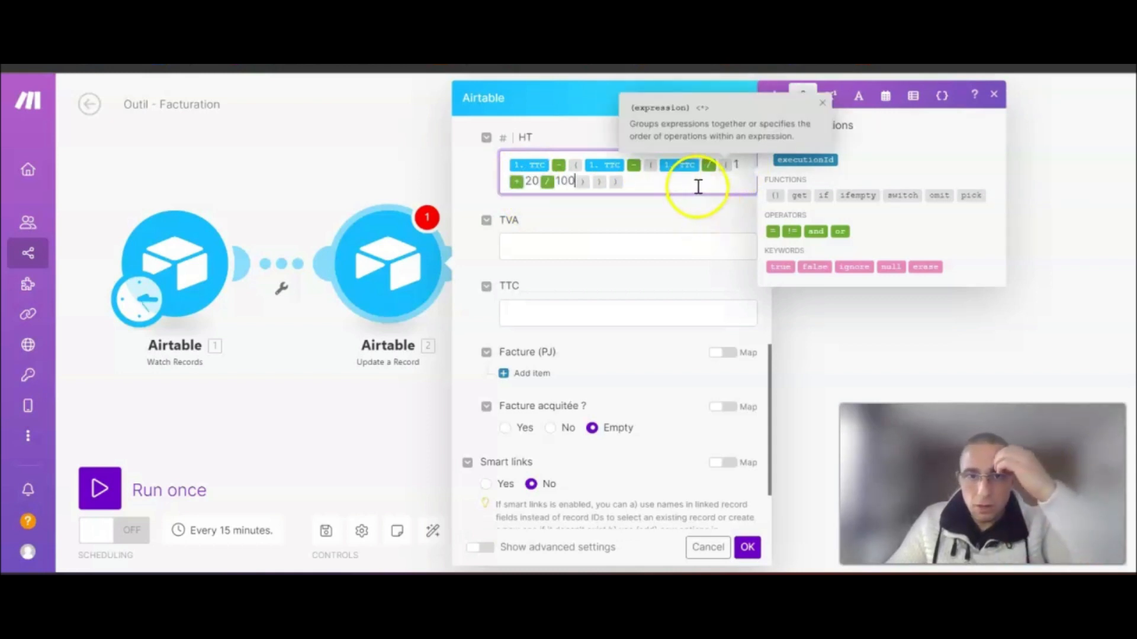
left_click(696, 222)
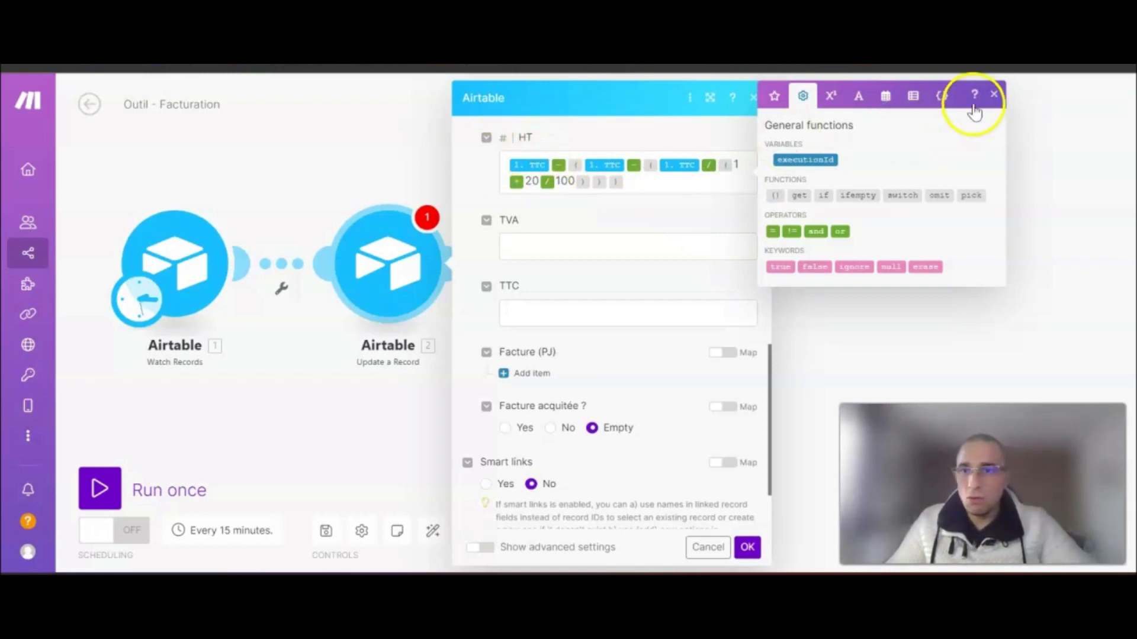
left_click(994, 94)
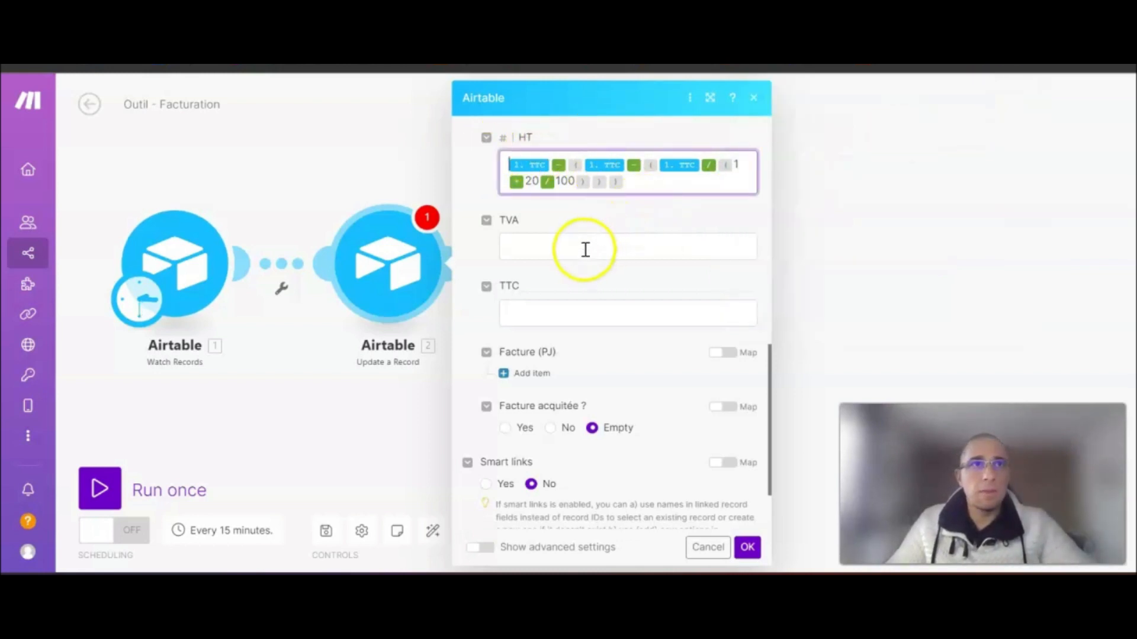
- Start the TVA formula as TTC minus a bracket, deleting a misplaced TTC and parenthesis
left_click(543, 249)
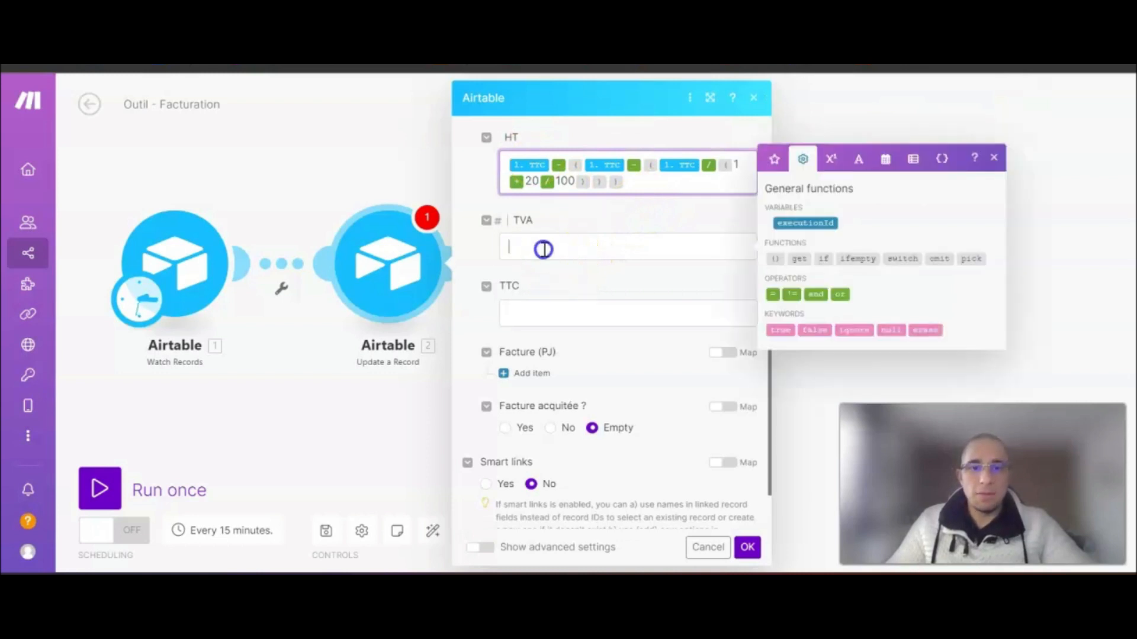
left_click(773, 156)
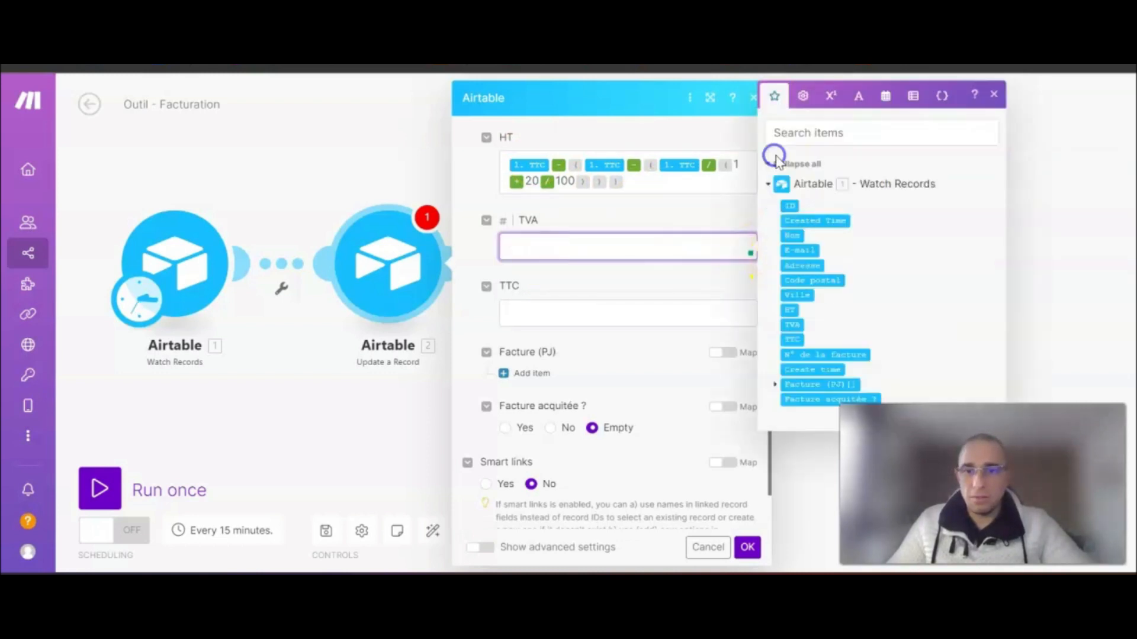
left_click(793, 341)
left_click(835, 95)
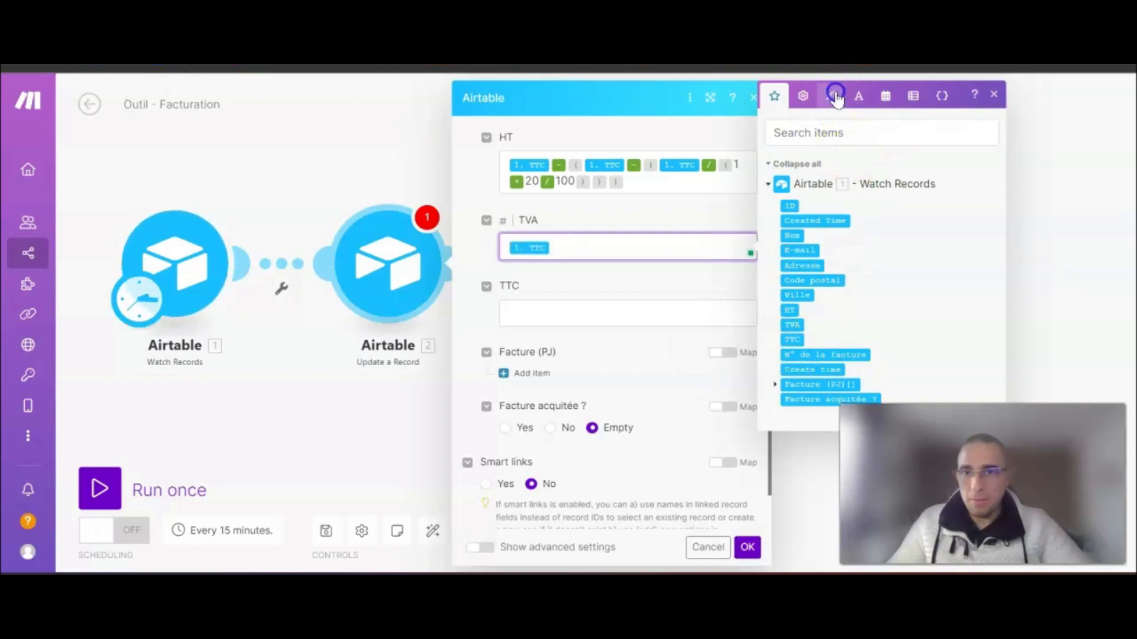
left_click(848, 325)
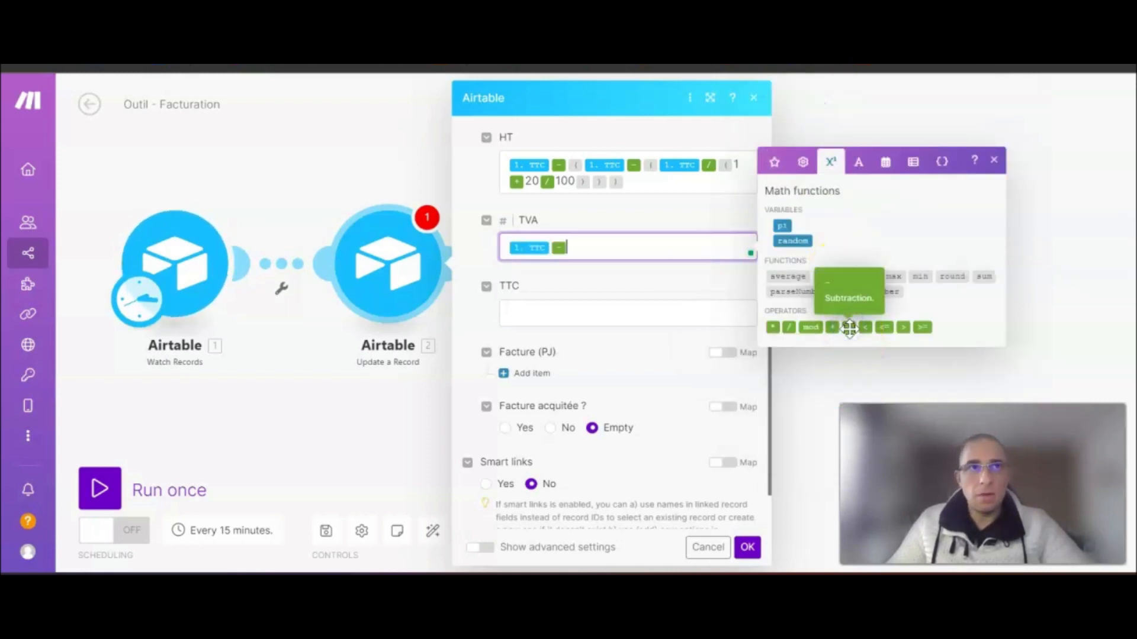
left_click(803, 158)
left_click(773, 259)
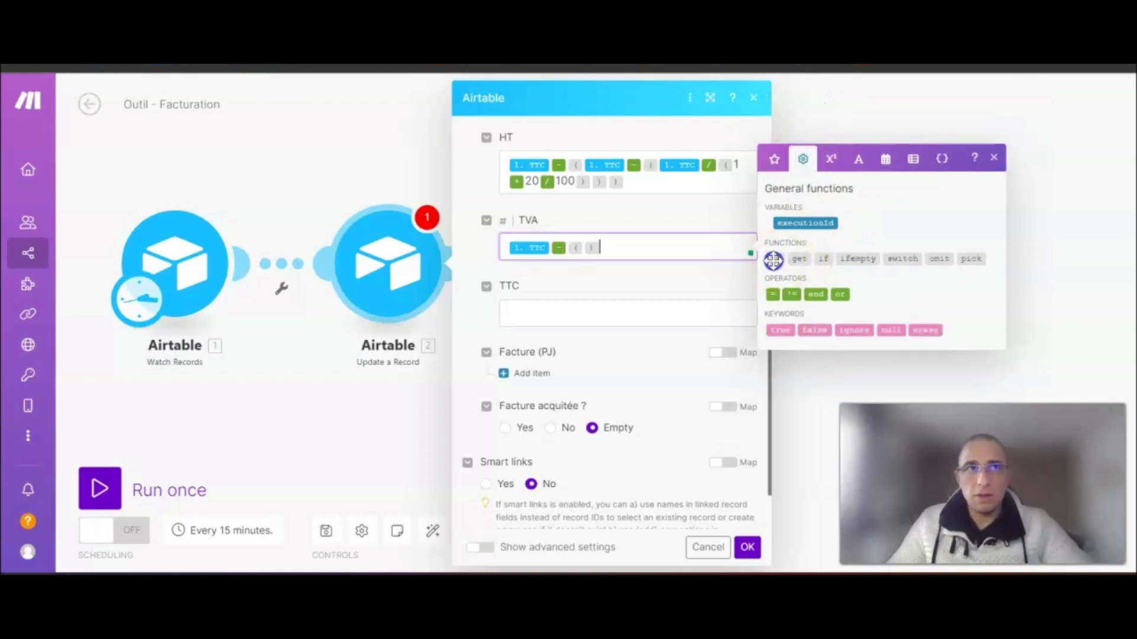
left_click(774, 159)
left_click(795, 340)
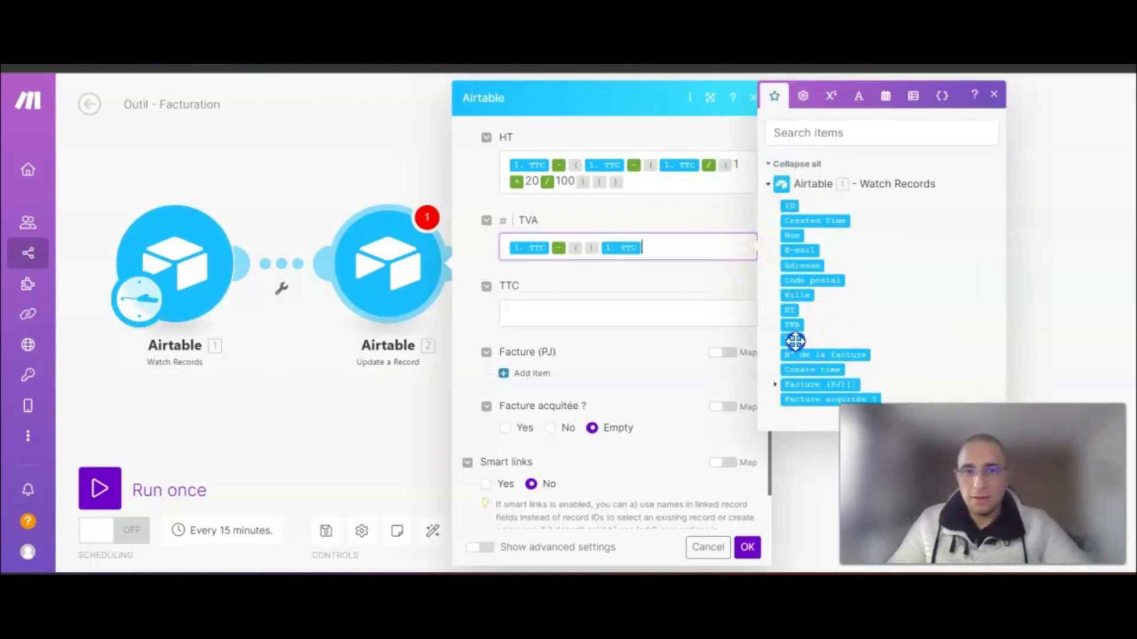
key("BackSpace")
key("BackSpace")
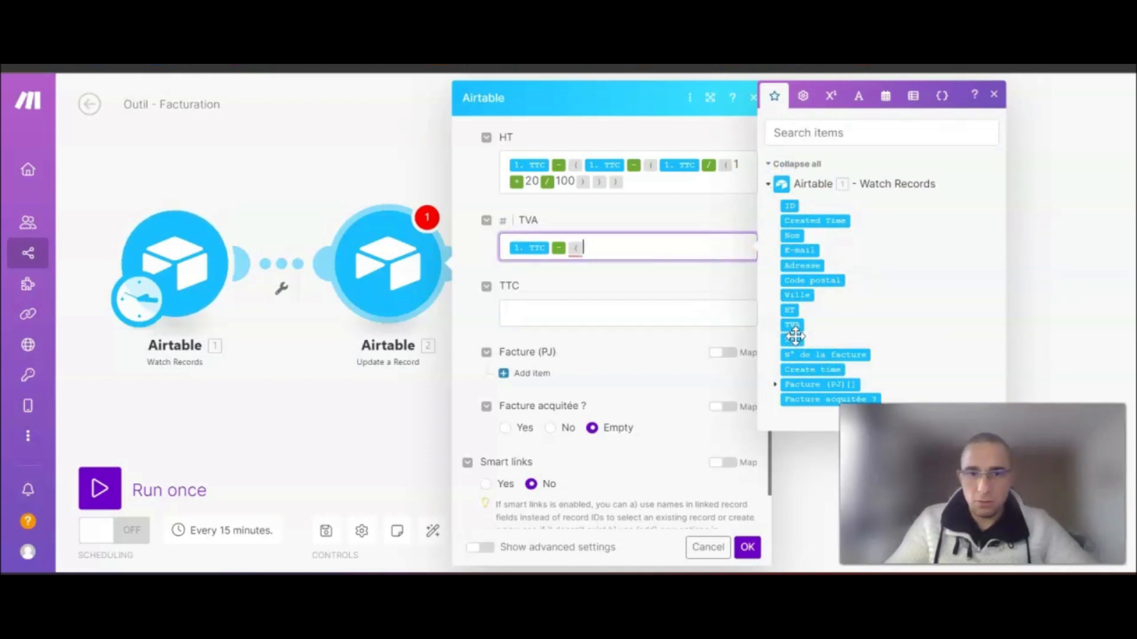
key("BackSpace")
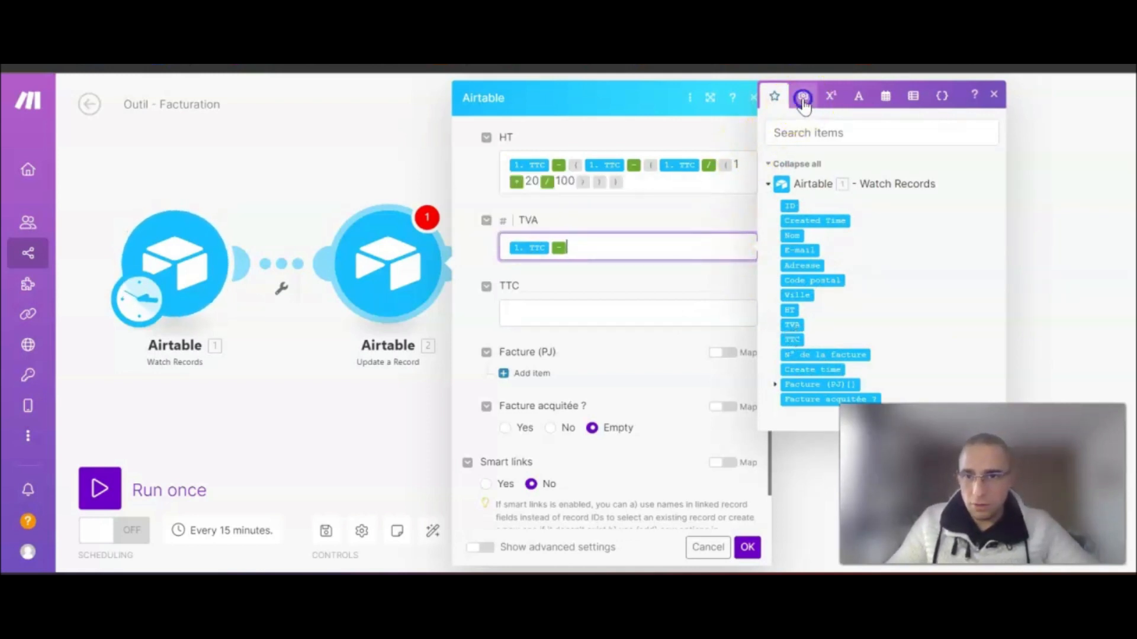
- Add parentheses to TVA containing TTC / 1 + 20 / 100
left_click(803, 96)
left_click(775, 259)
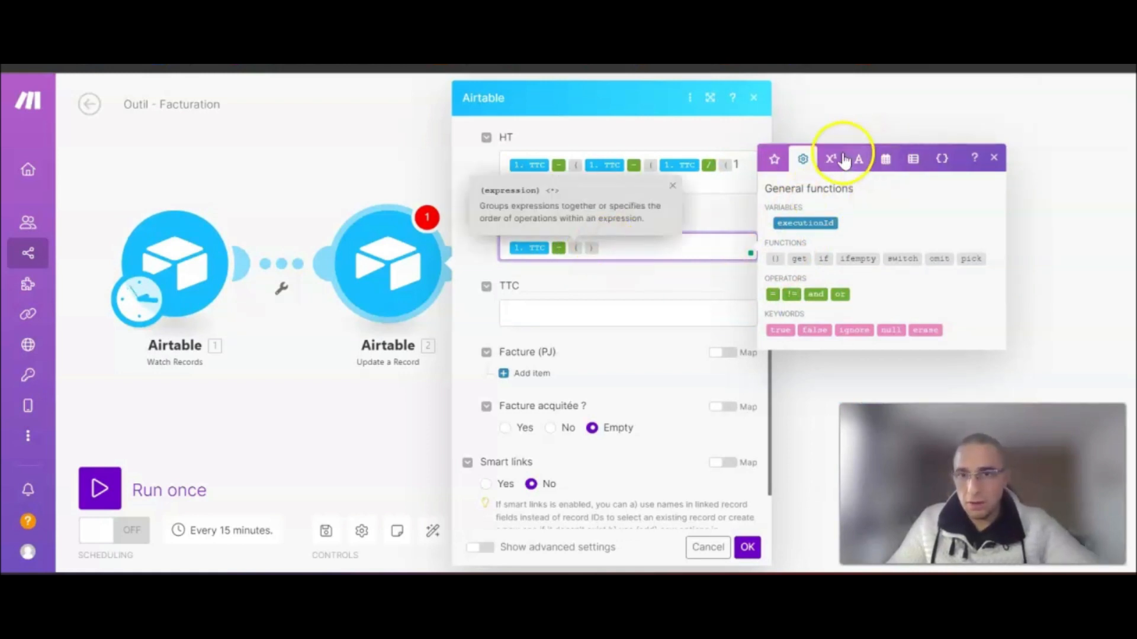
left_click(774, 157)
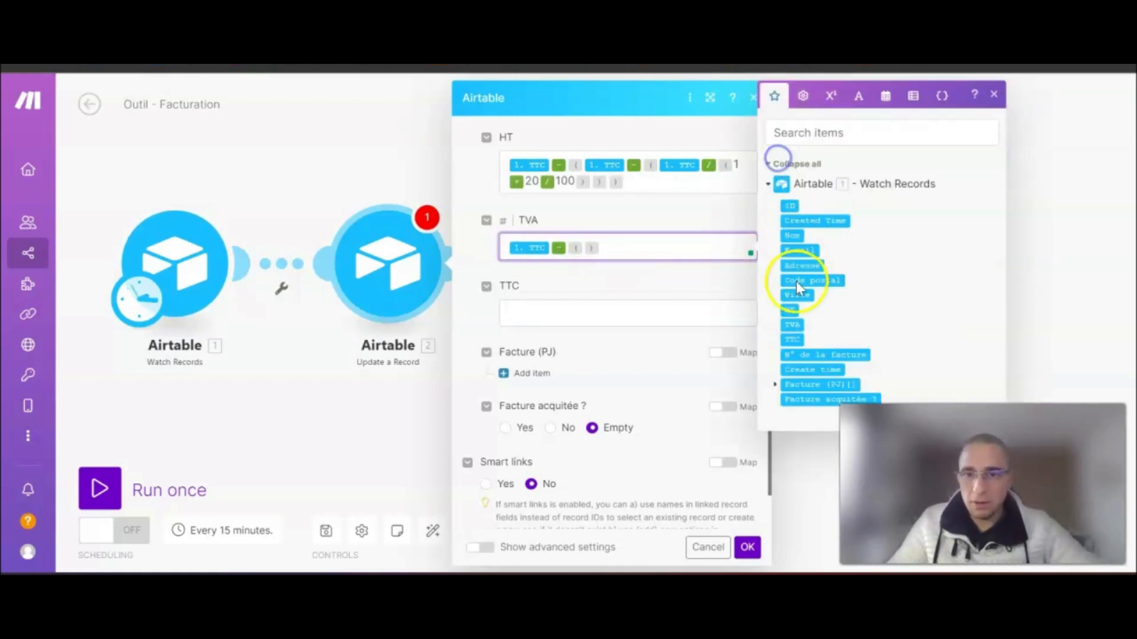
left_click(792, 339)
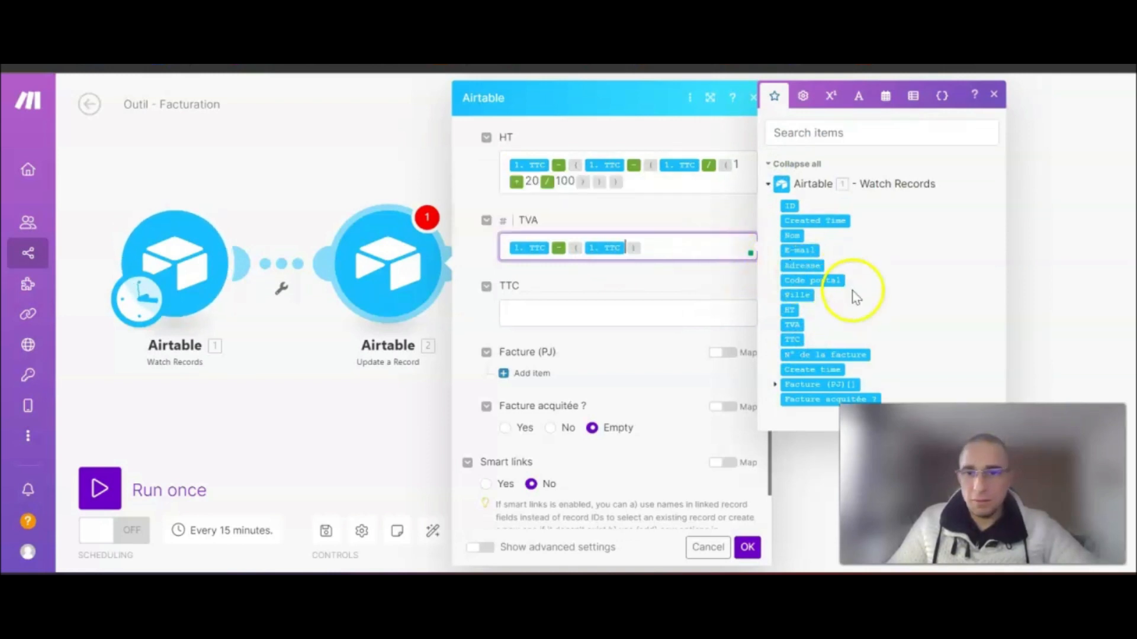
left_click(831, 99)
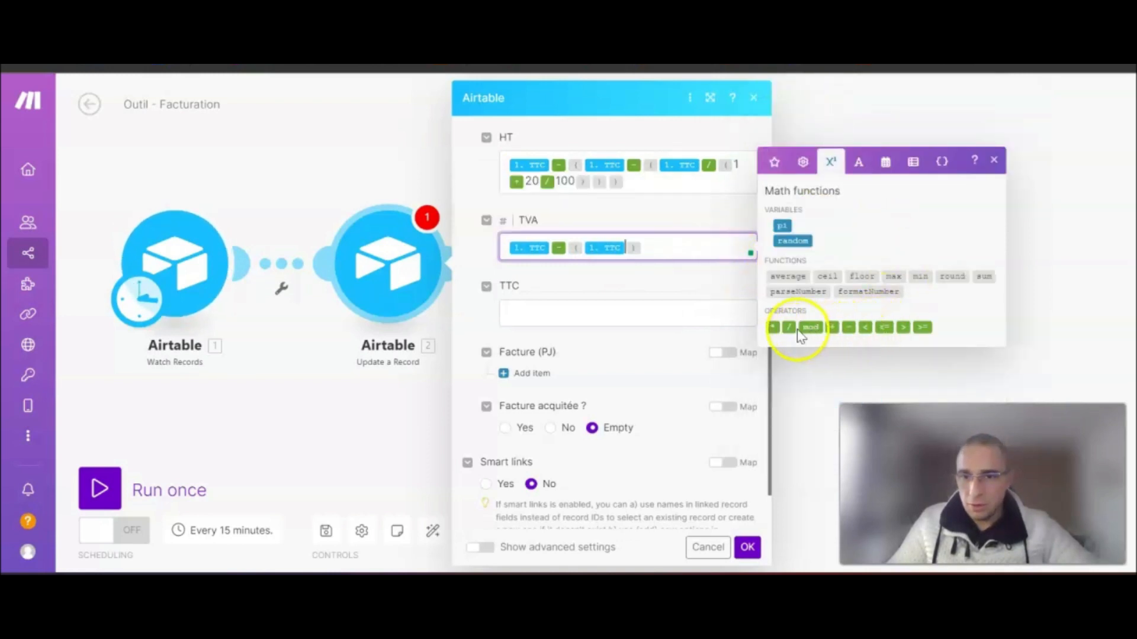
left_click(789, 327)
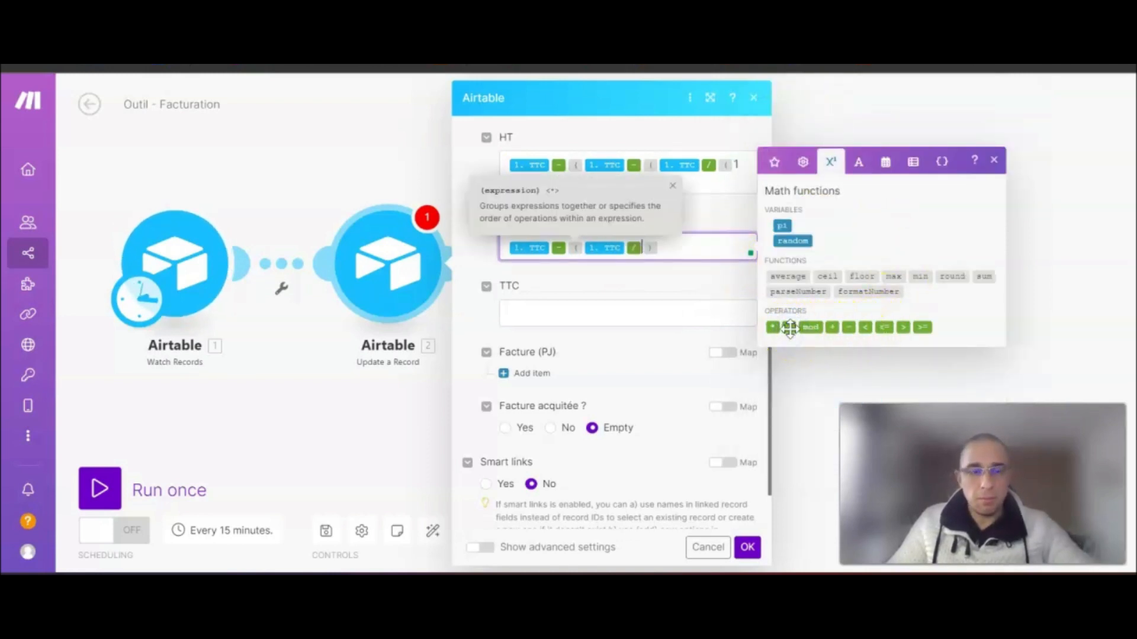
type("1")
left_click(832, 327)
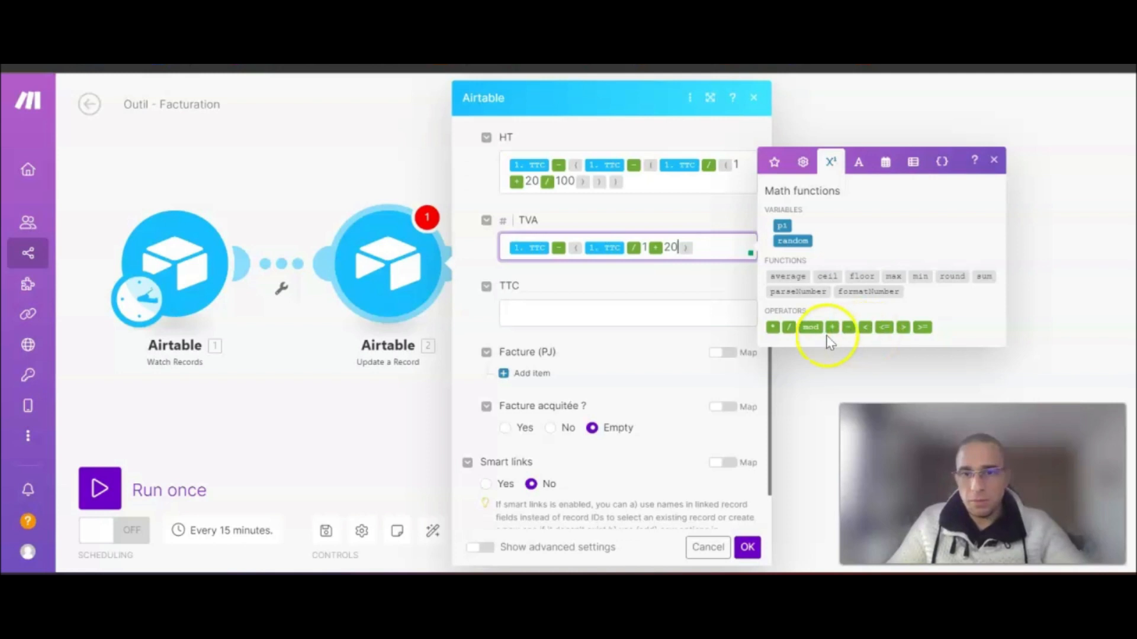
left_click(789, 328)
type("100")
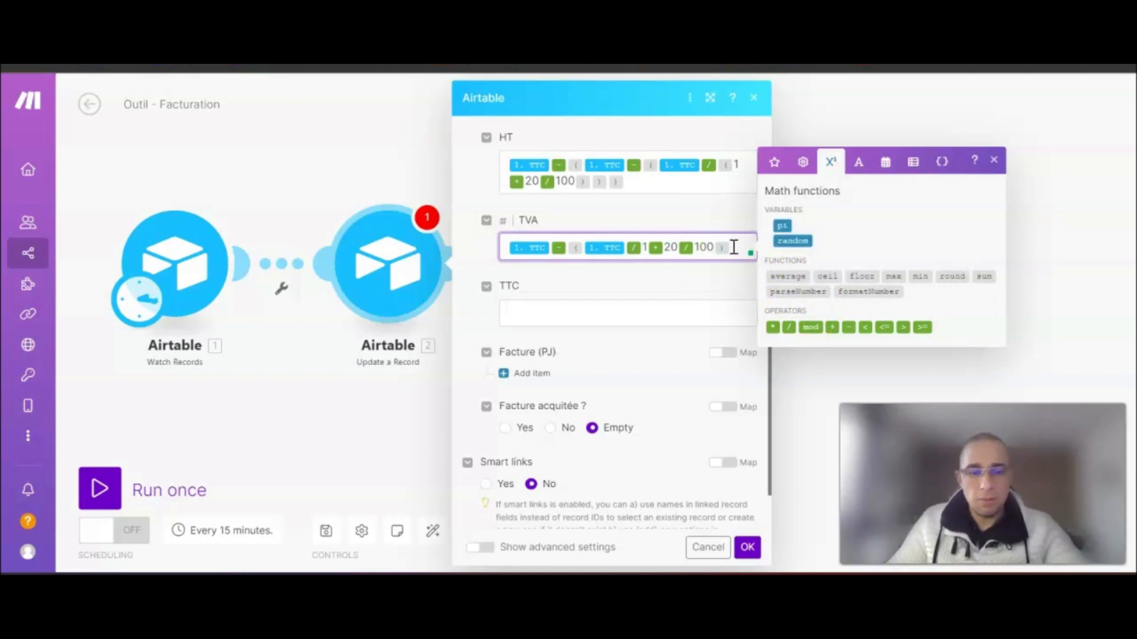
- Move 1 + 20 / 100 into new parentheses so TVA reads TTC − (TTC / (1 + 20 / 100))
left_click(635, 249)
left_click(643, 245)
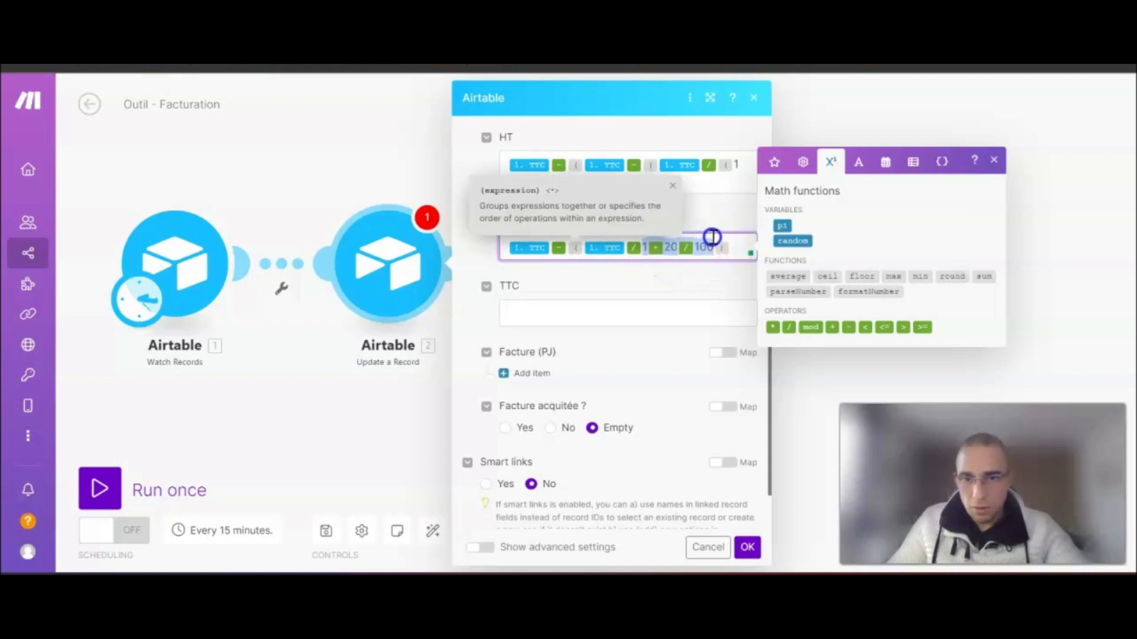
key("BackSpace")
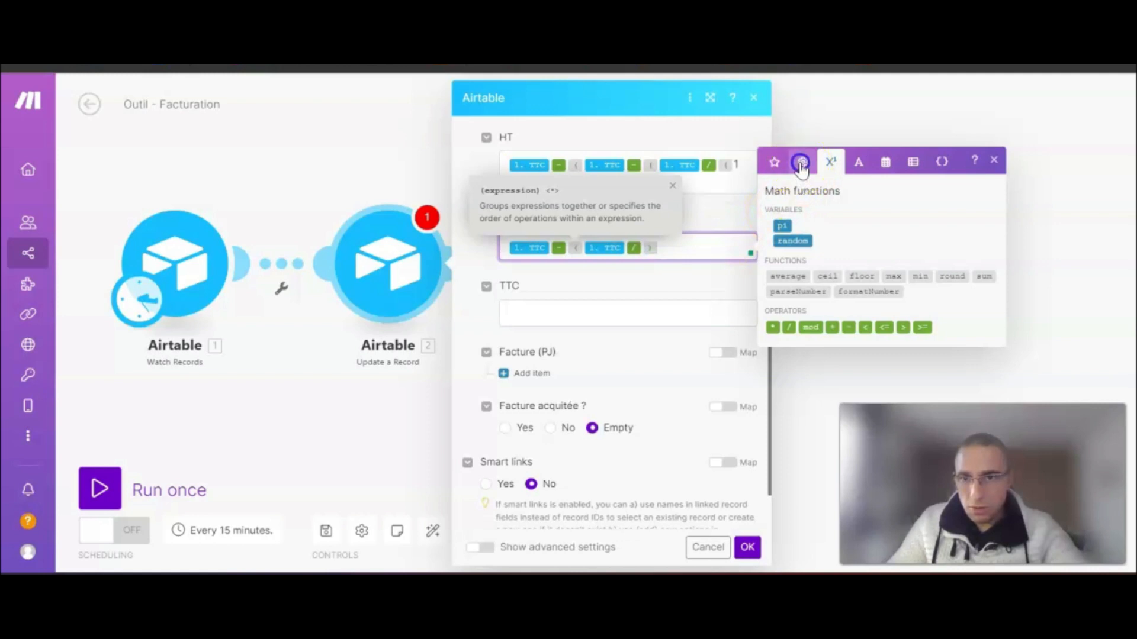
left_click(803, 162)
left_click(775, 259)
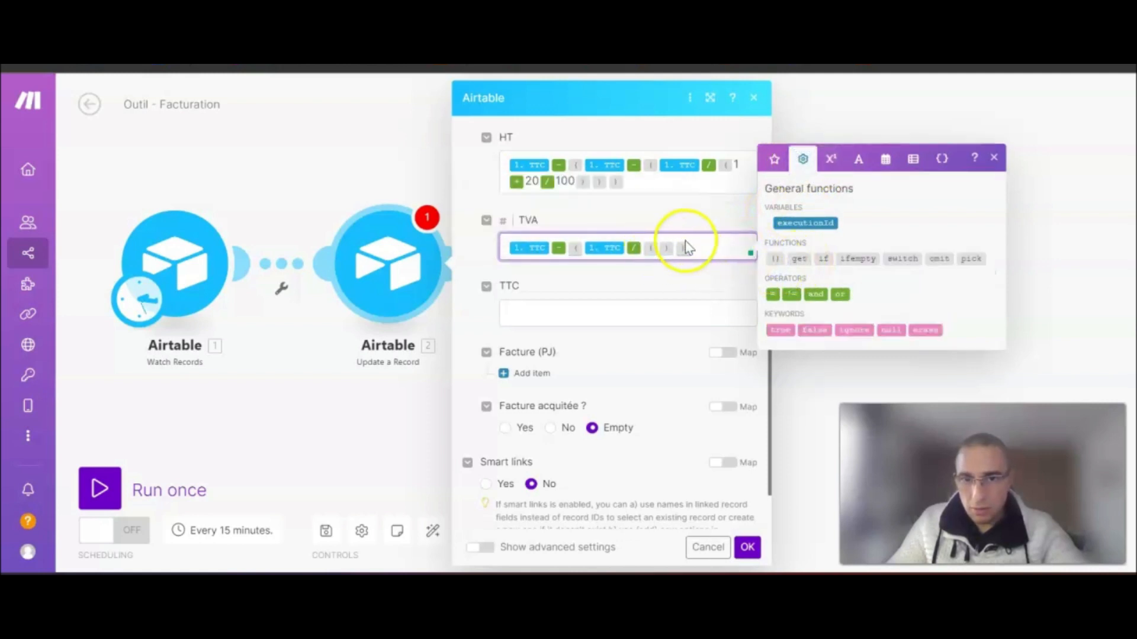
type("1+20/100")
left_click(577, 271)
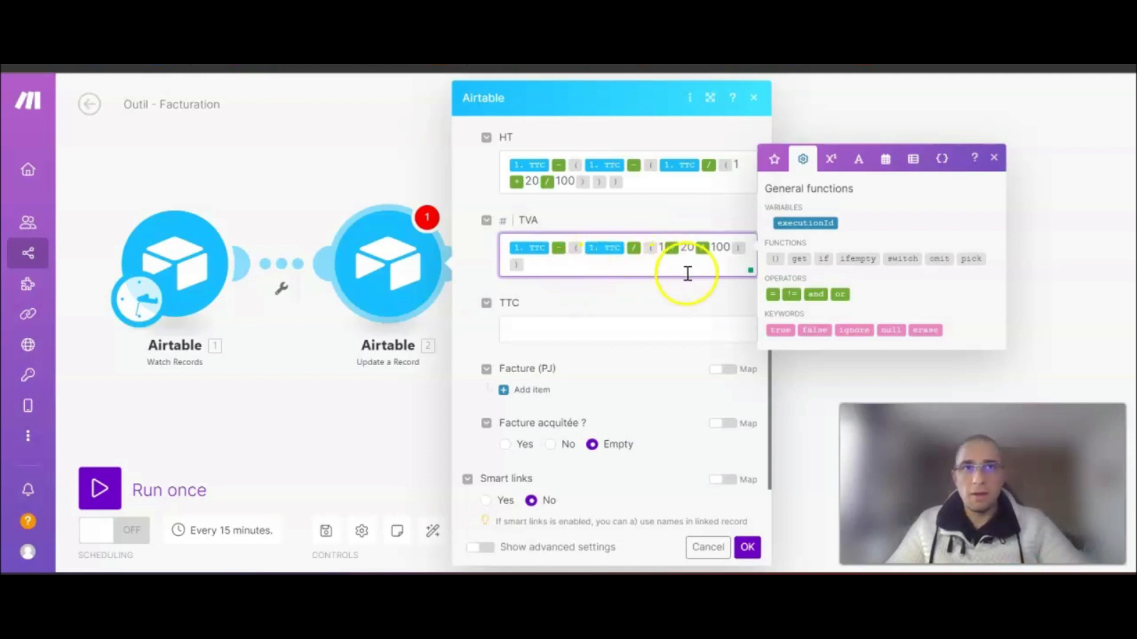
left_click(642, 300)
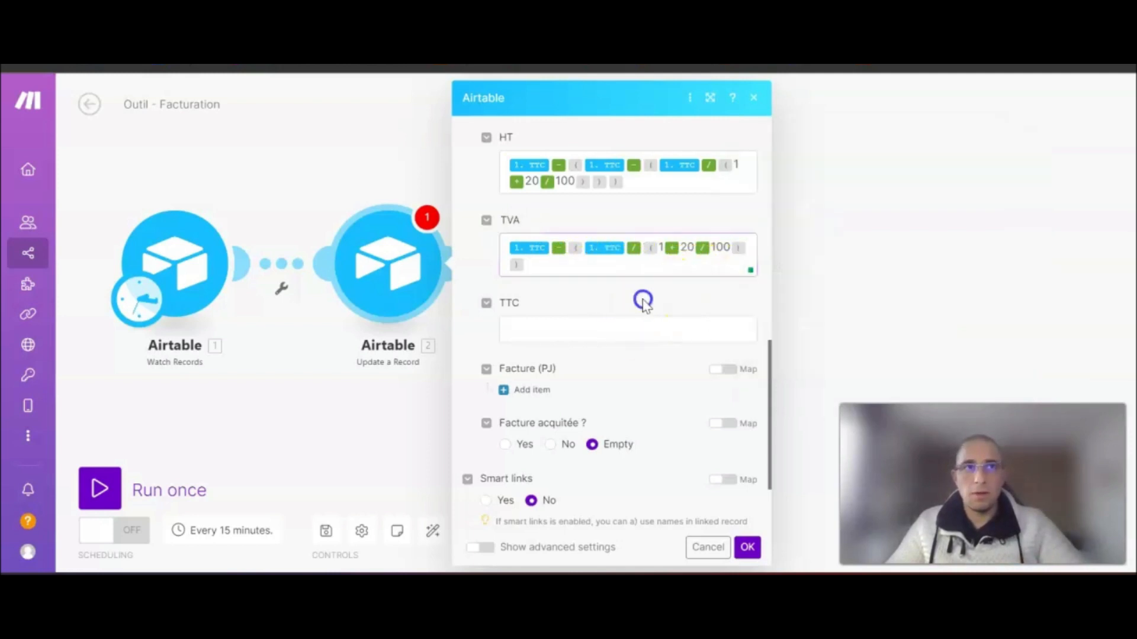
- Map the Airtable record's 1. TTC value into the TTC field
left_click(578, 330)
left_click(773, 242)
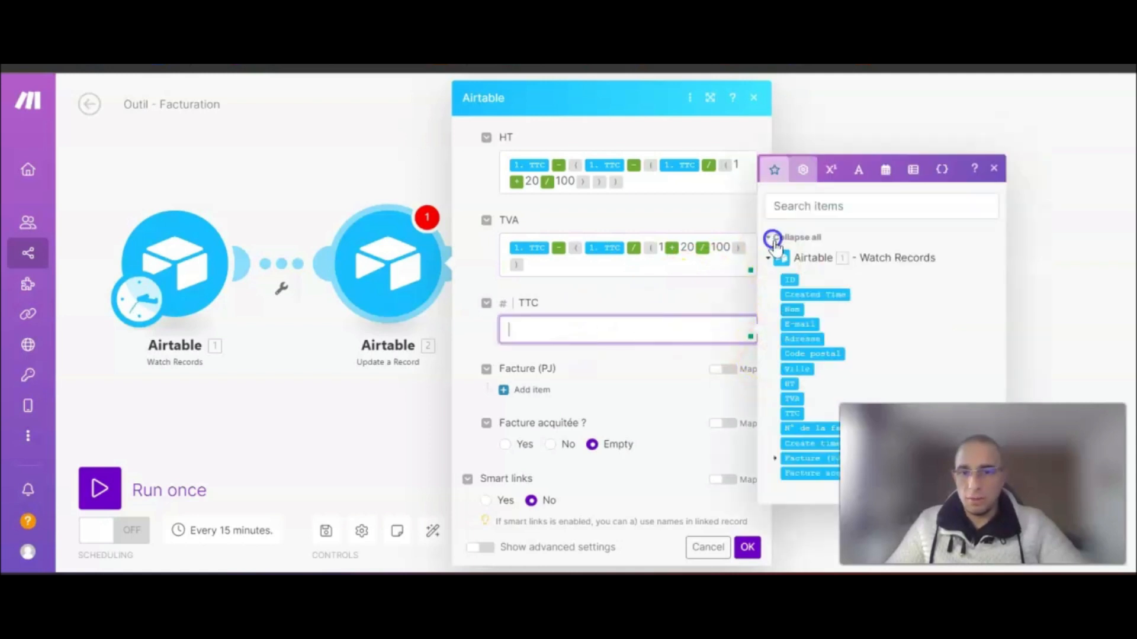
left_click(792, 413)
left_click(604, 304)
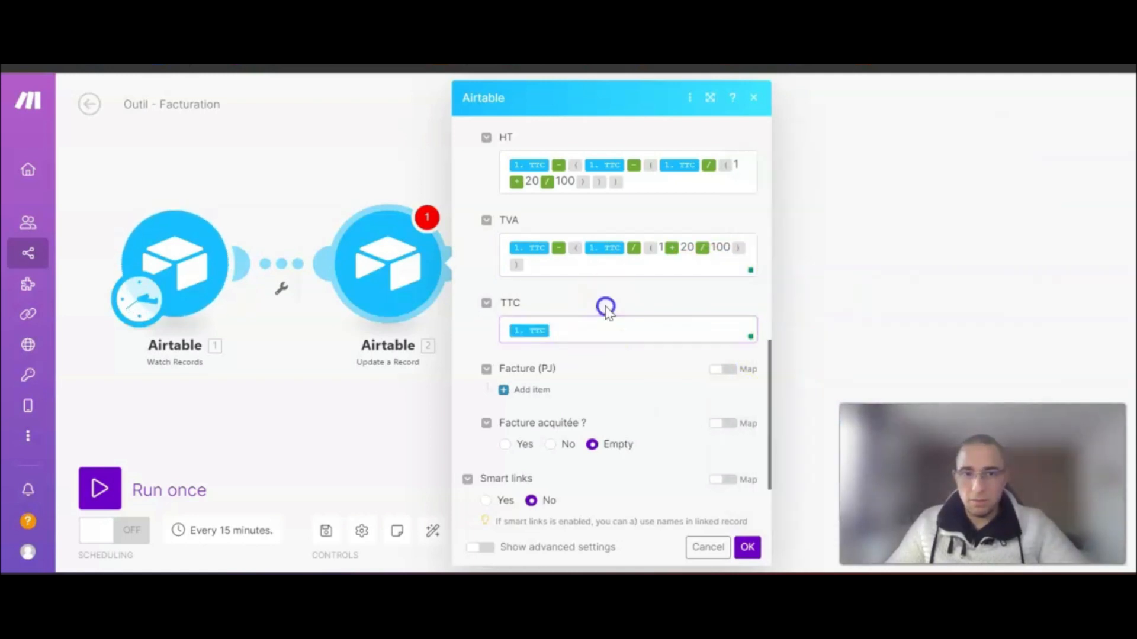
left_click_drag(549, 330, 513, 330)
left_click(625, 330)
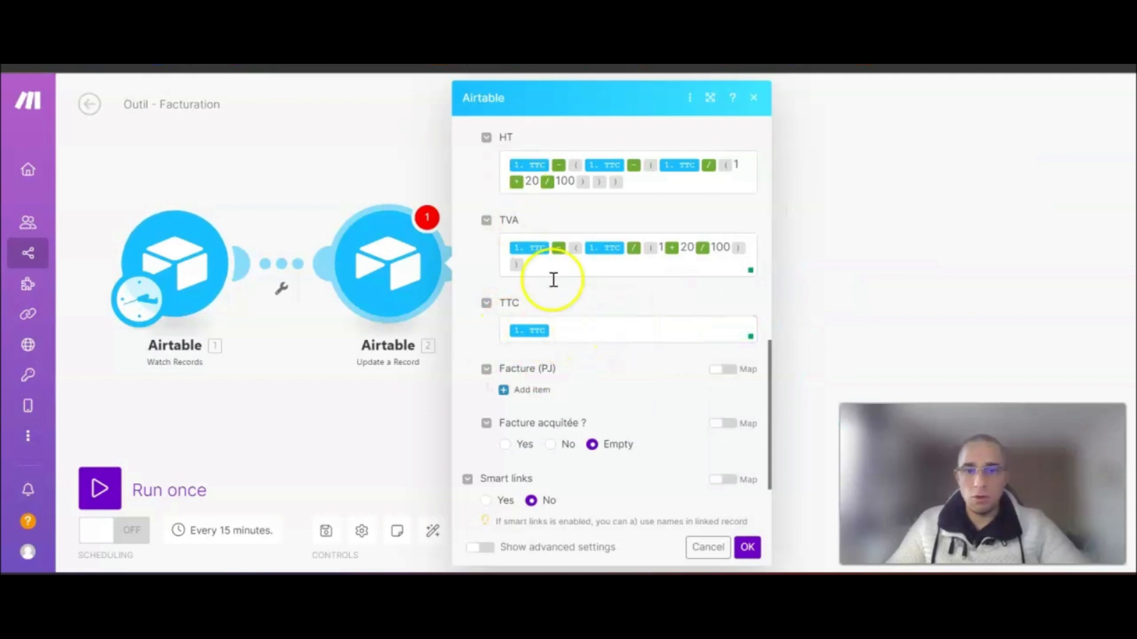
- Save the Update a Record module settings and pan the canvas left
scroll(610, 373, "down", 3)
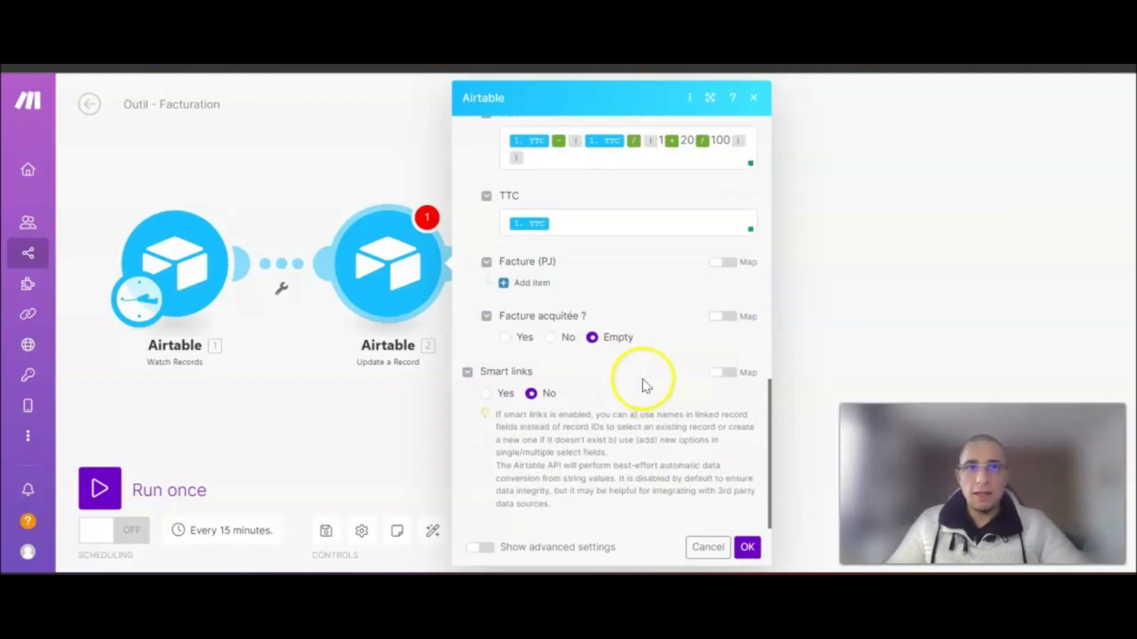
scroll(642, 379, "up", 15)
scroll(646, 378, "down", 15)
left_click(747, 547)
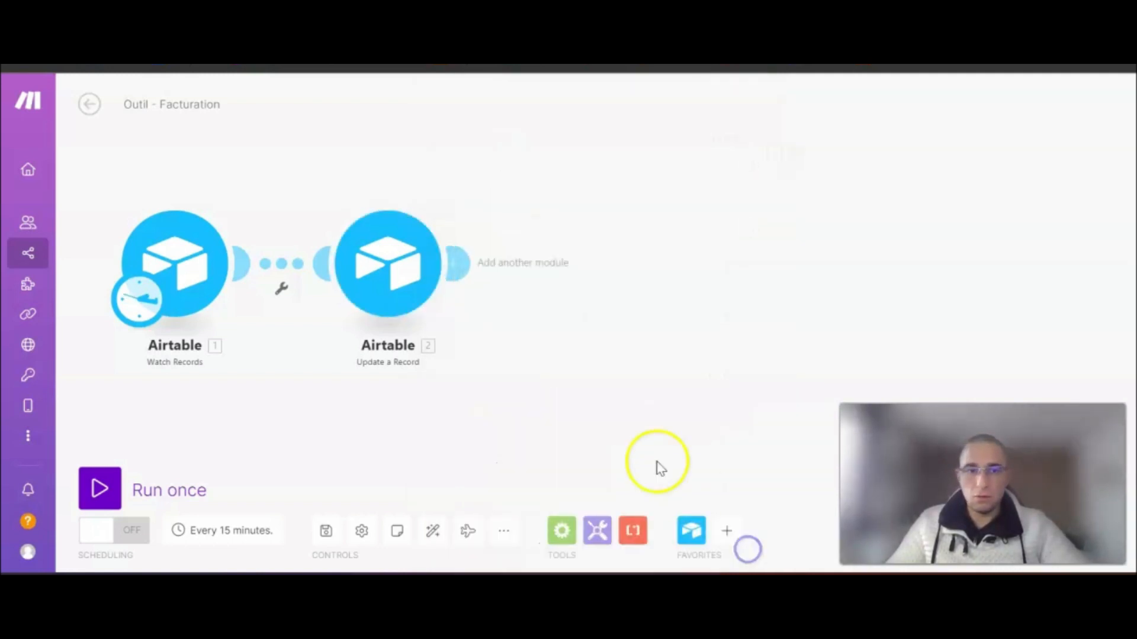
left_click_drag(591, 414, 553, 390)
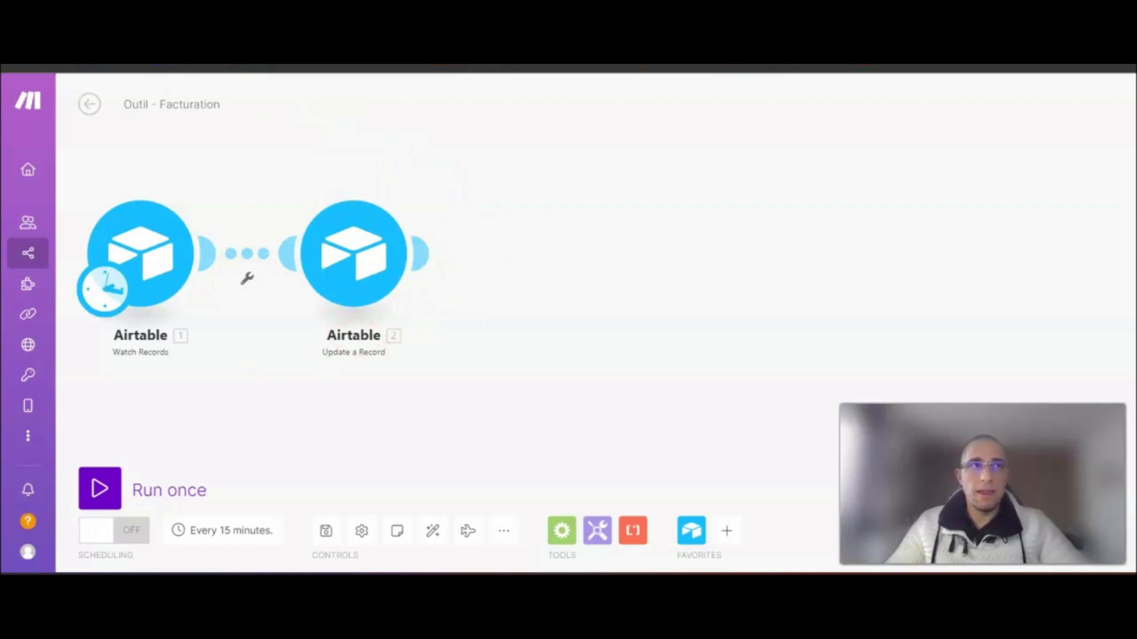
left_click_drag(631, 288, 503, 286)
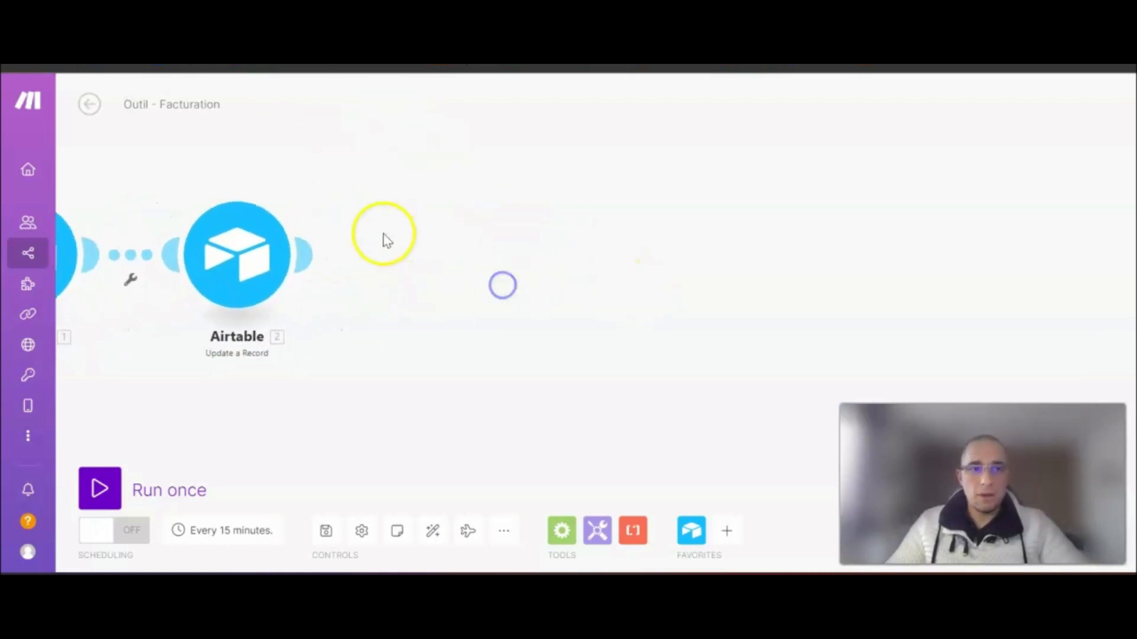
mouse_move(311, 258)
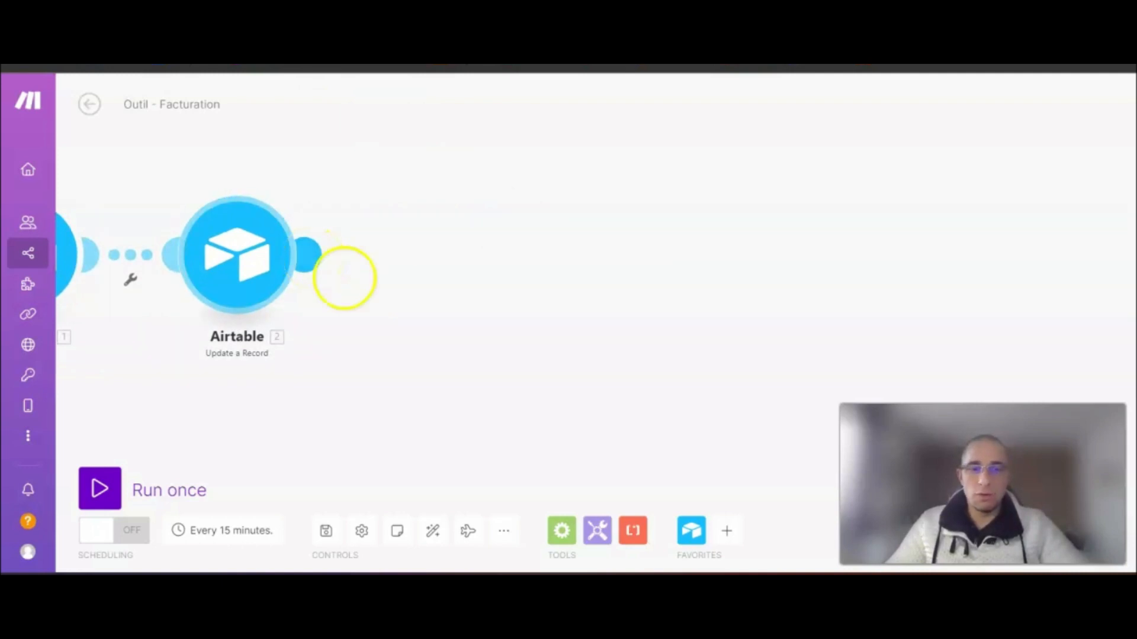
- Attach a Router after Airtable Update a Record, create two empty branches, and open the upper link's options
left_click(564, 529)
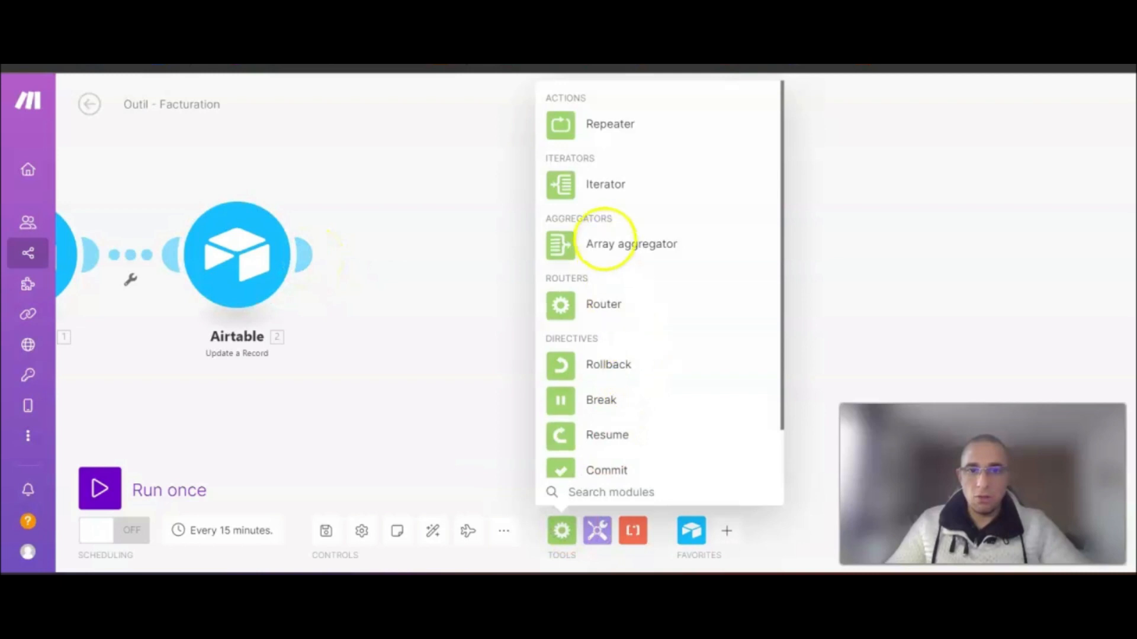
left_click(612, 301)
left_click_drag(594, 305, 372, 274)
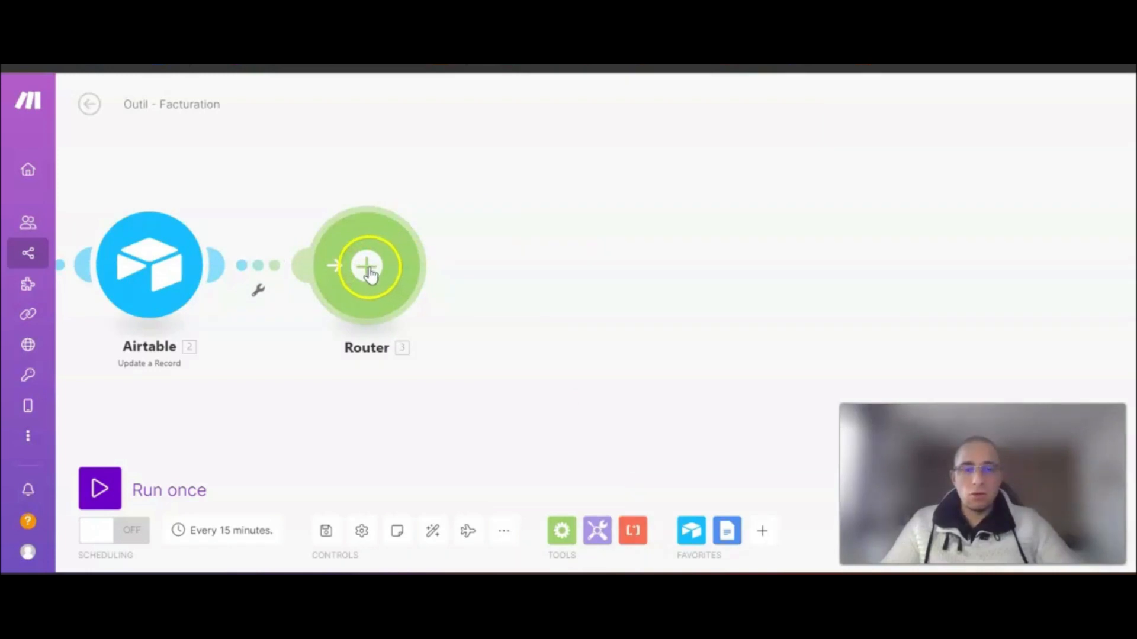
left_click(370, 274)
left_click_drag(769, 239, 677, 257)
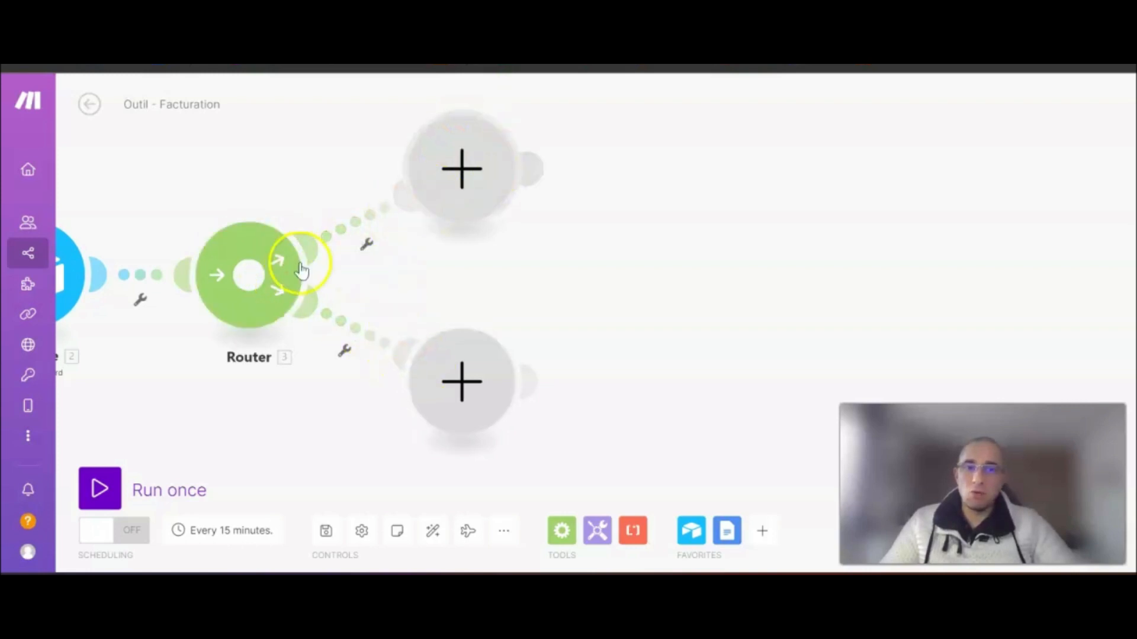
left_click(370, 244)
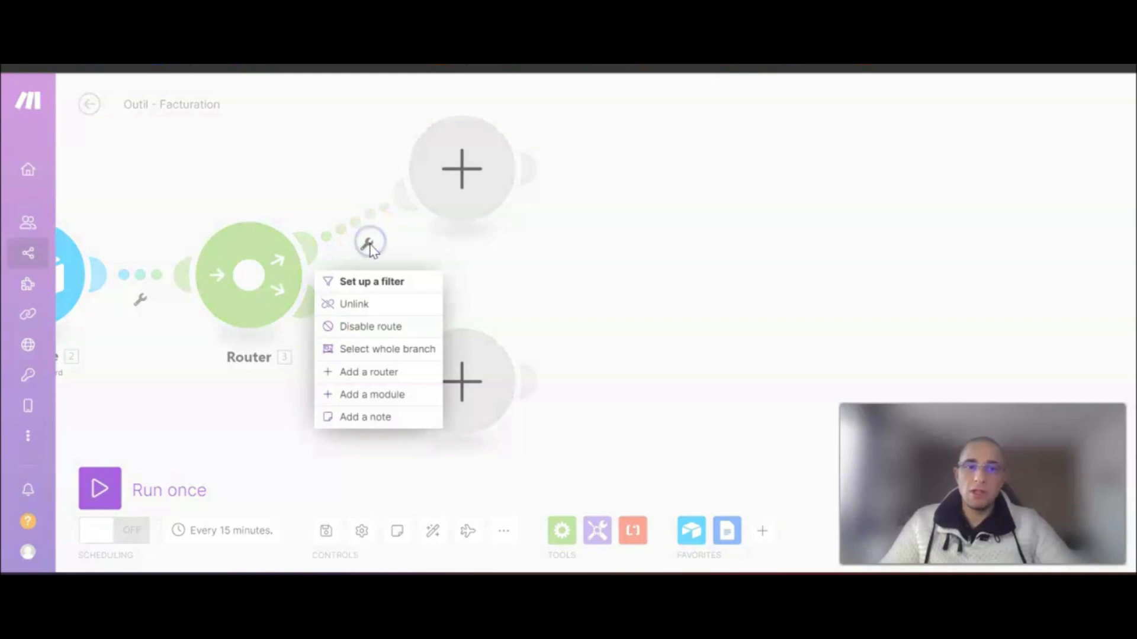
- Set up a filter on the upper branch labelled 'NOK acquitée'
left_click(374, 287)
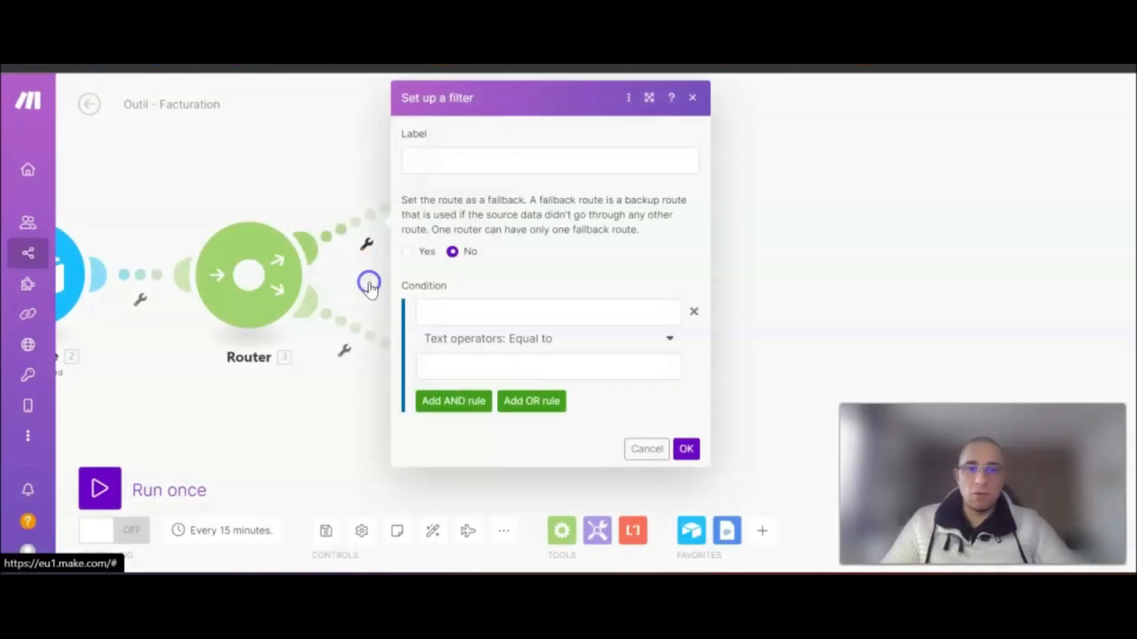
left_click(481, 158)
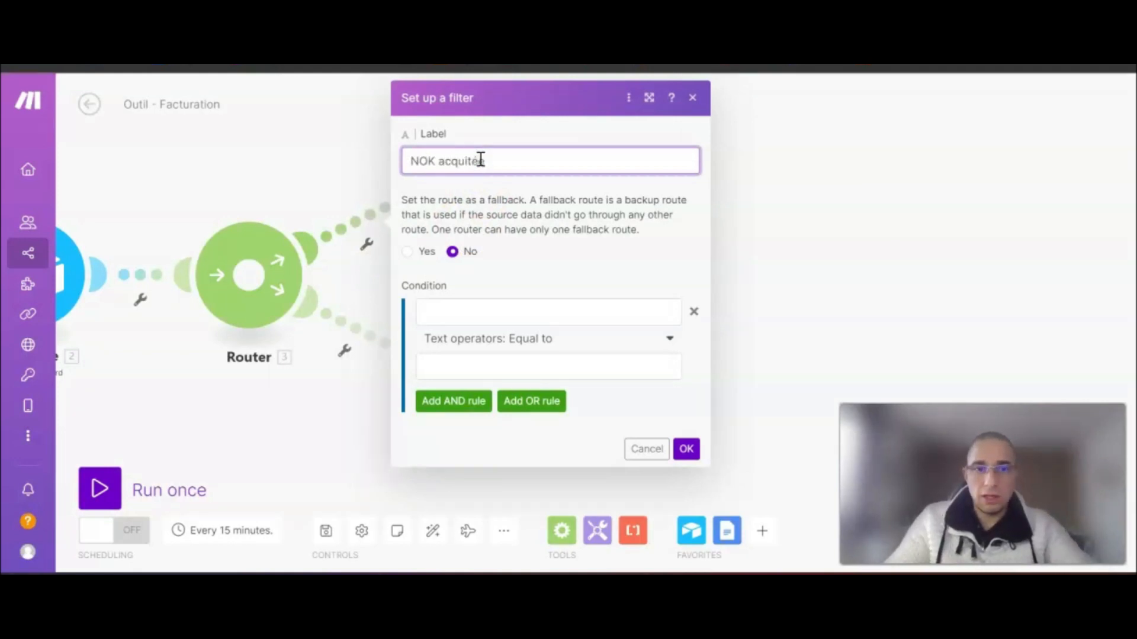
type("NOK acquitée")
left_click_drag(507, 158, 400, 158)
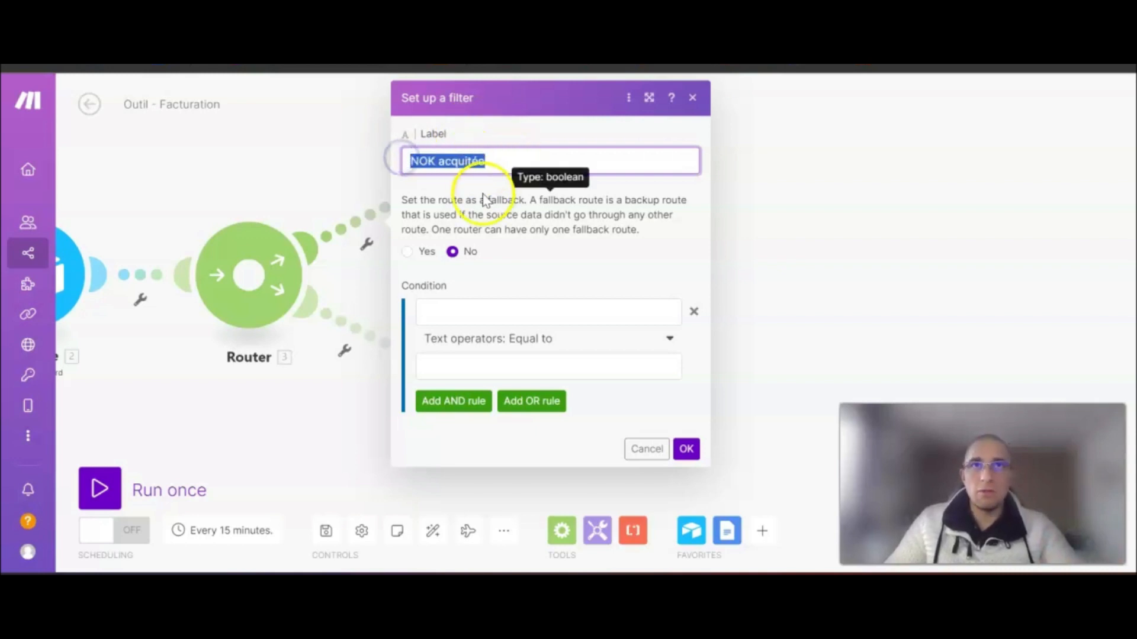
- Set the filter condition to 2. Facture acquitée ? with the Does not exist operator
left_click(522, 310)
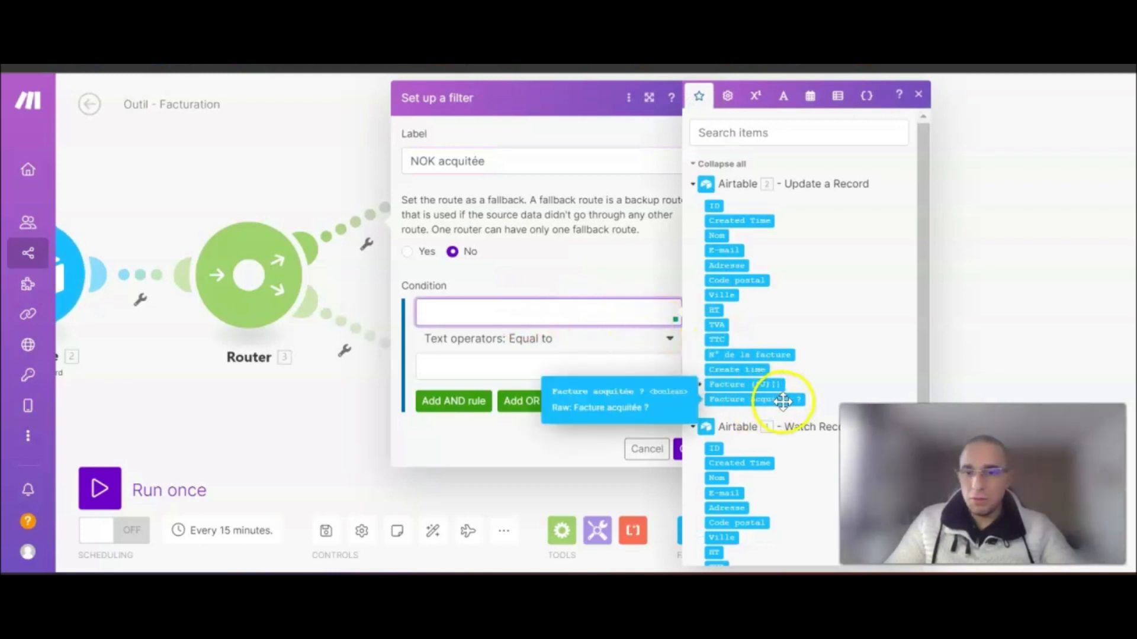
left_click(782, 401)
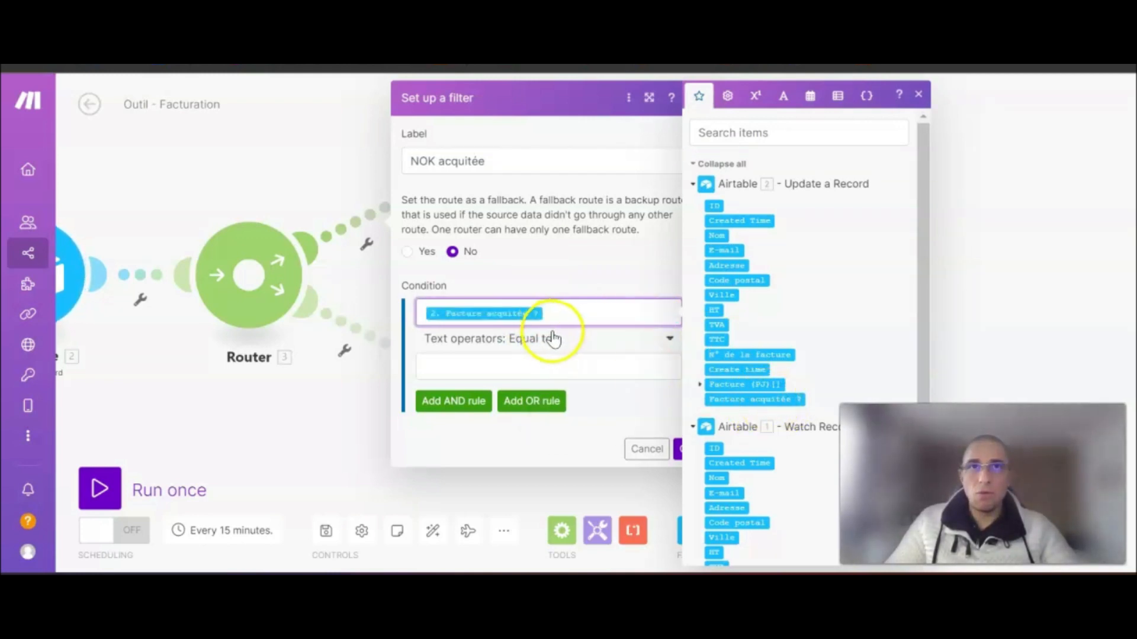
left_click(655, 339)
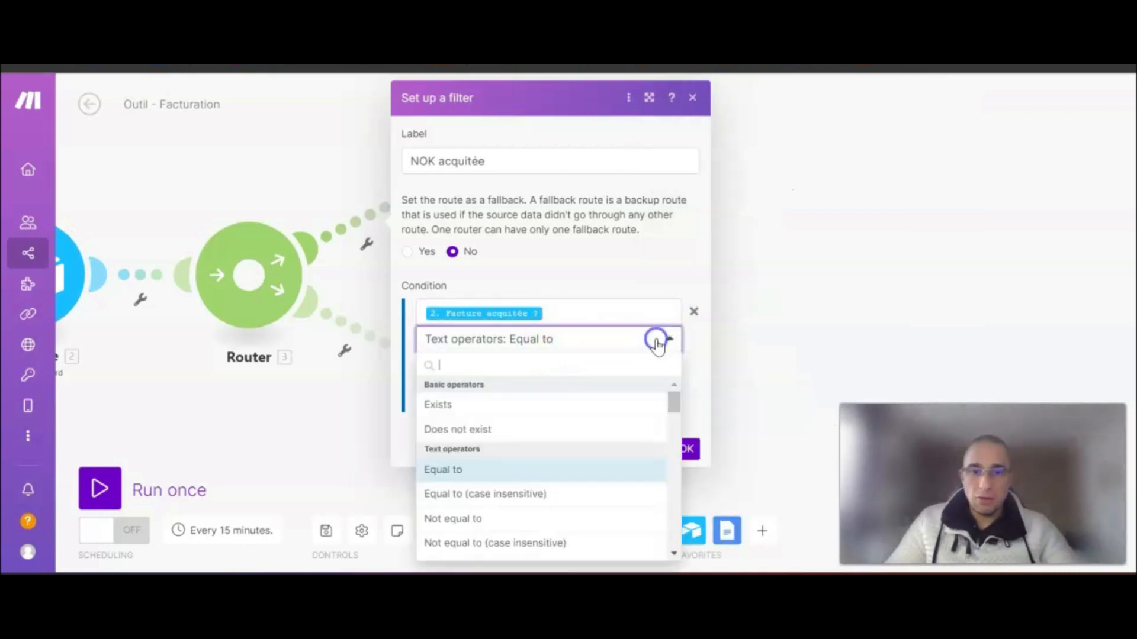
left_click(494, 430)
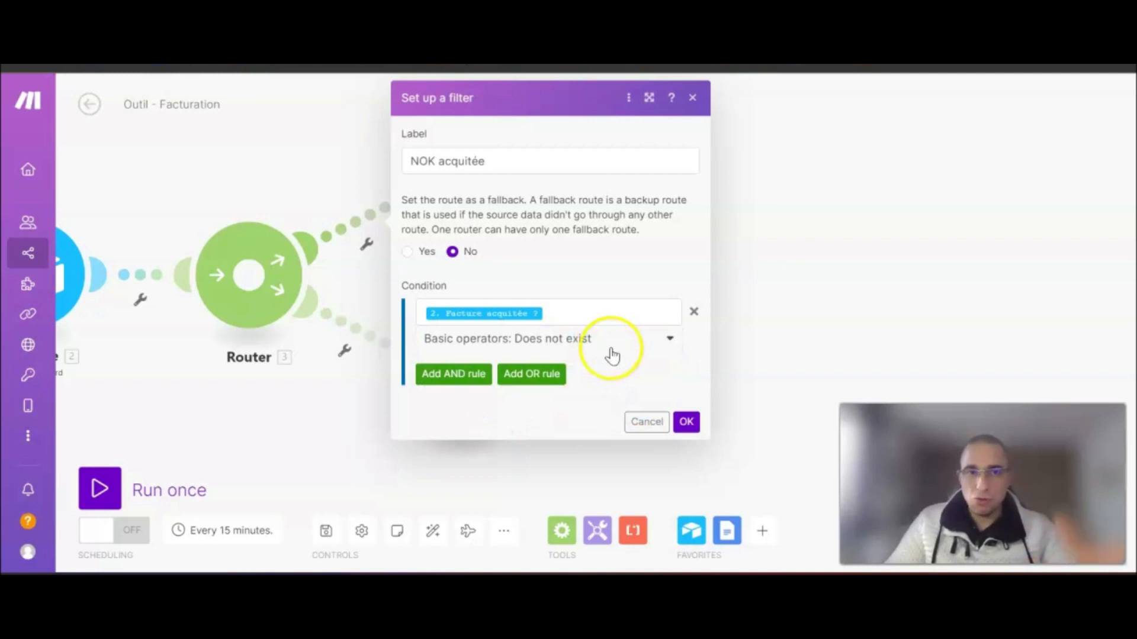
- Review the Facture acquitée ? checkbox in Airtable's Formulaire de saisie des factures form view
left_click(286, 70)
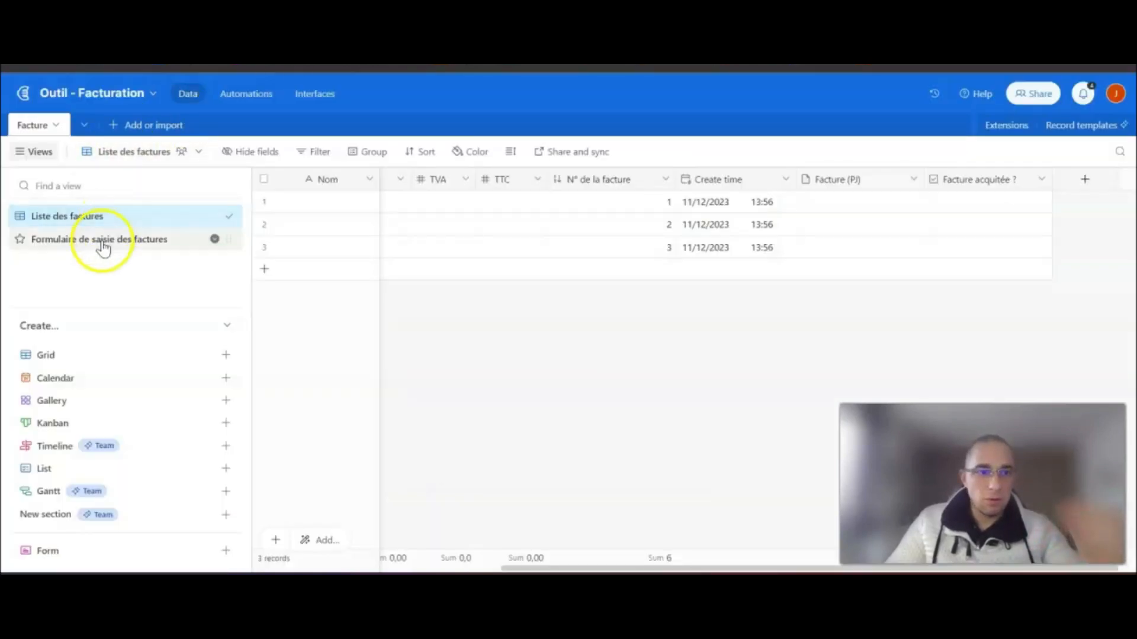
left_click(104, 243)
scroll(703, 350, "down", 10)
scroll(677, 385, "up", 3)
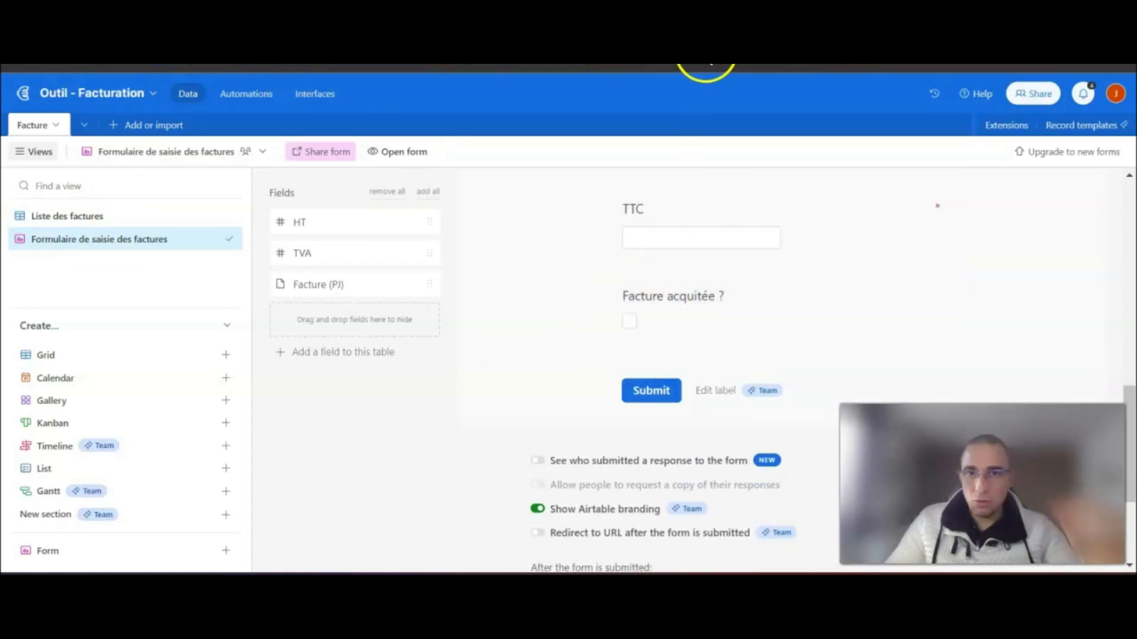
left_click(706, 64)
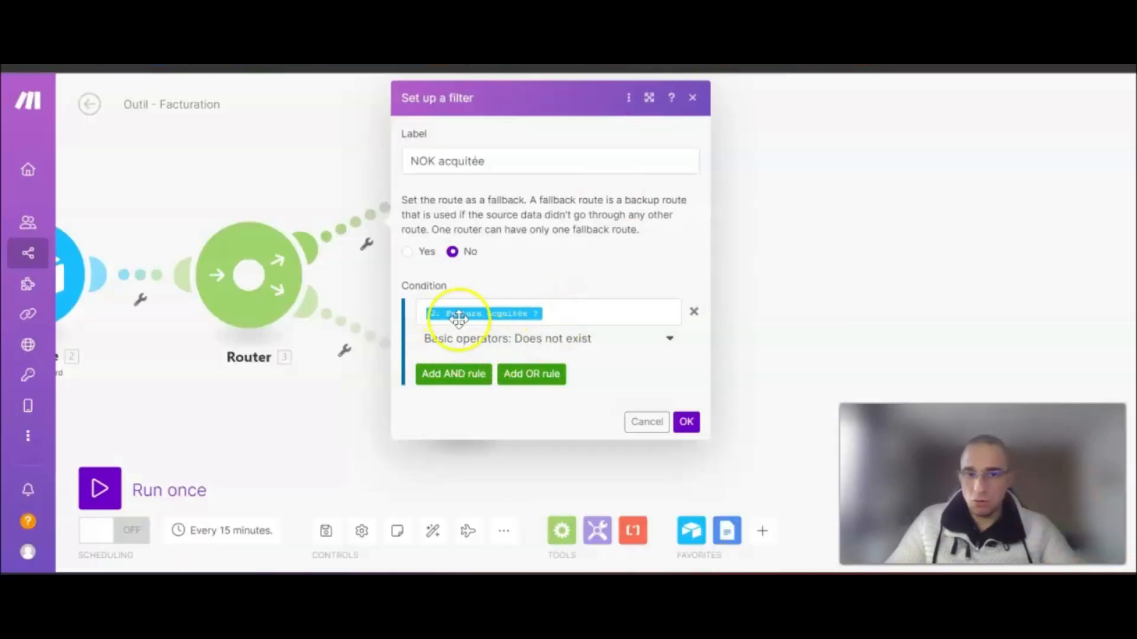
- Save the NOK acquitée filter and open the app picker for the upper route's empty module
left_click(688, 422)
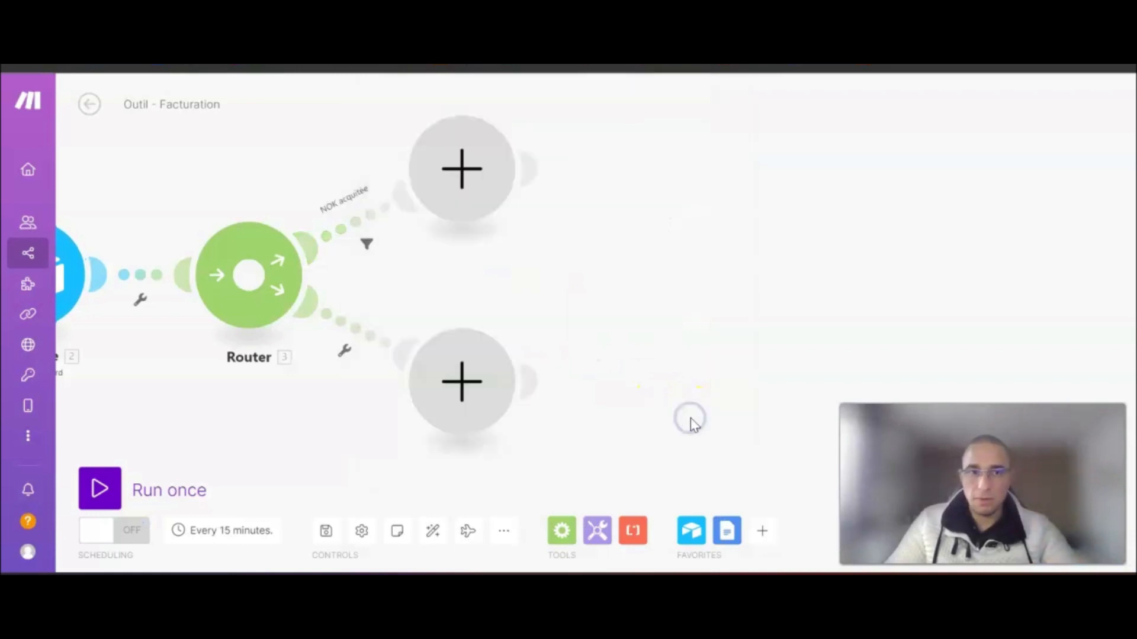
left_click_drag(565, 238, 452, 289)
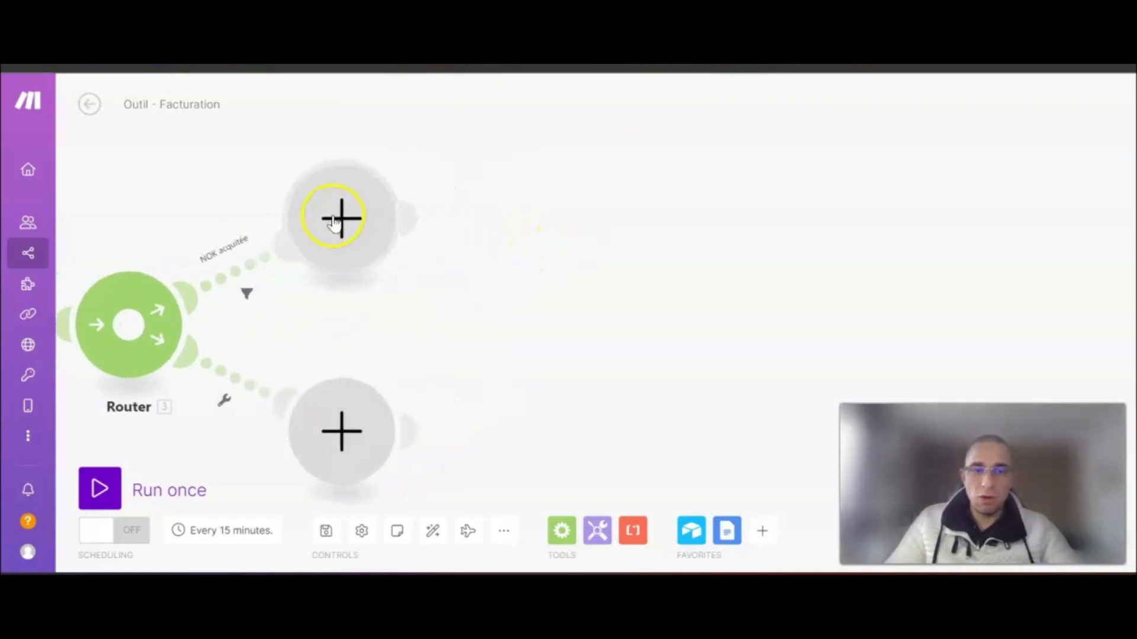
left_click(334, 222)
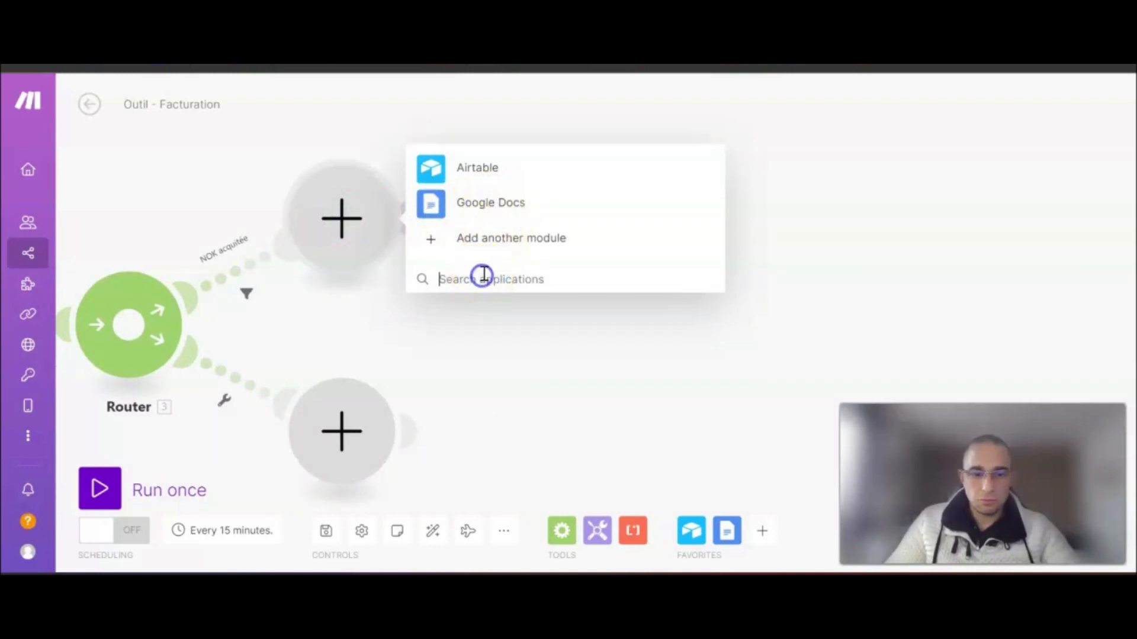
- Search applications for 'Google D' and choose Google Docs for the upper route's module
left_click(483, 274)
type("Google")
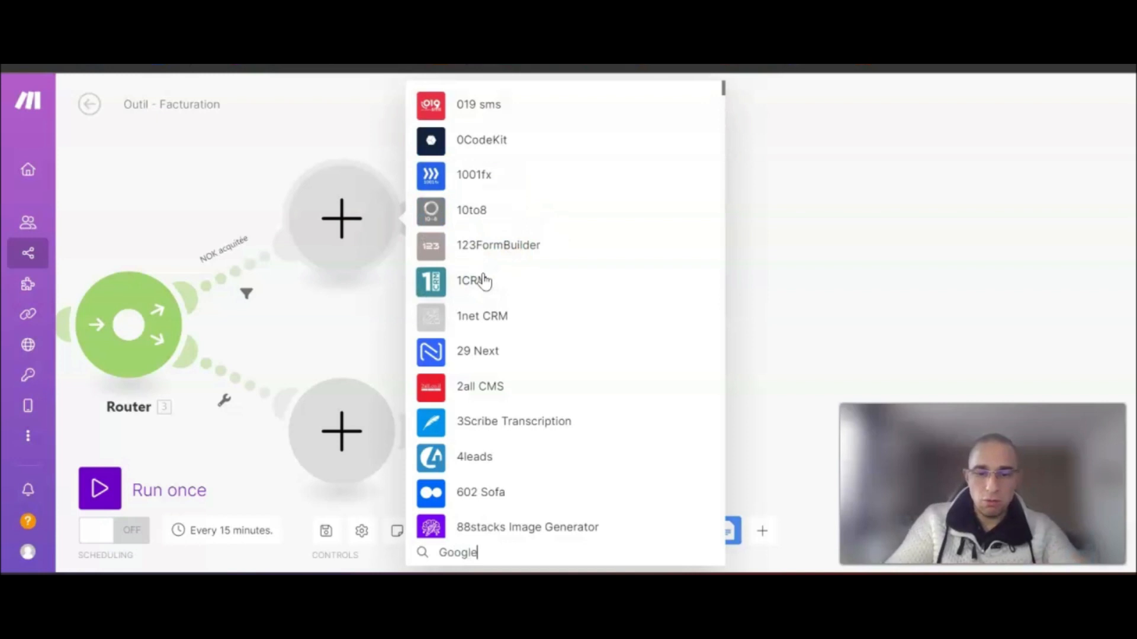
type(" D")
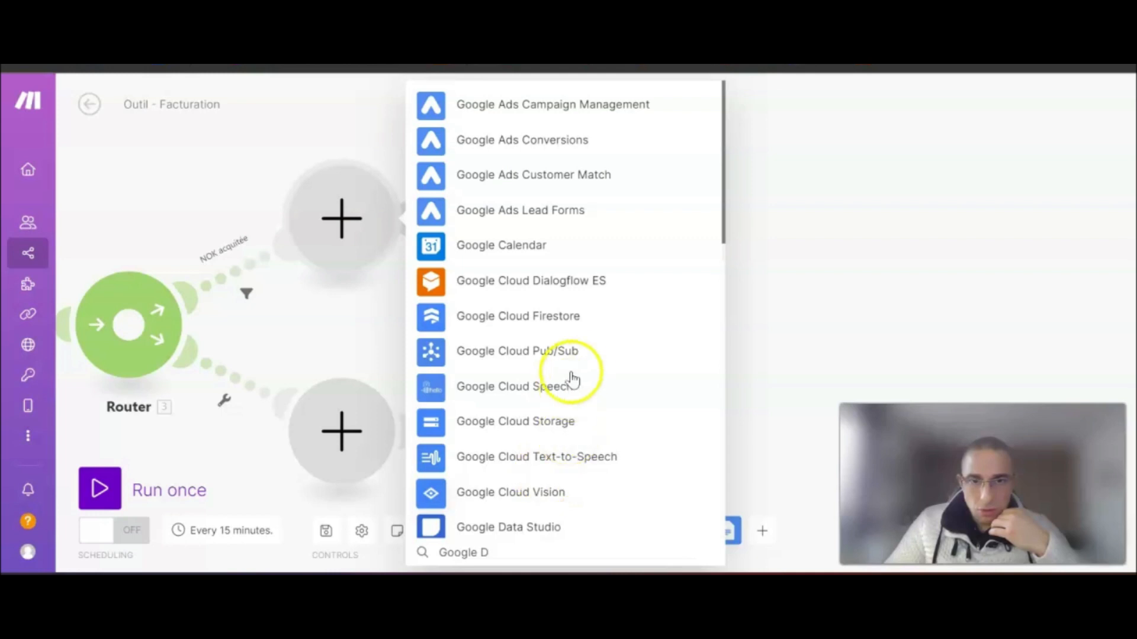
scroll(594, 444, "down", 3)
scroll(497, 382, "down", 5)
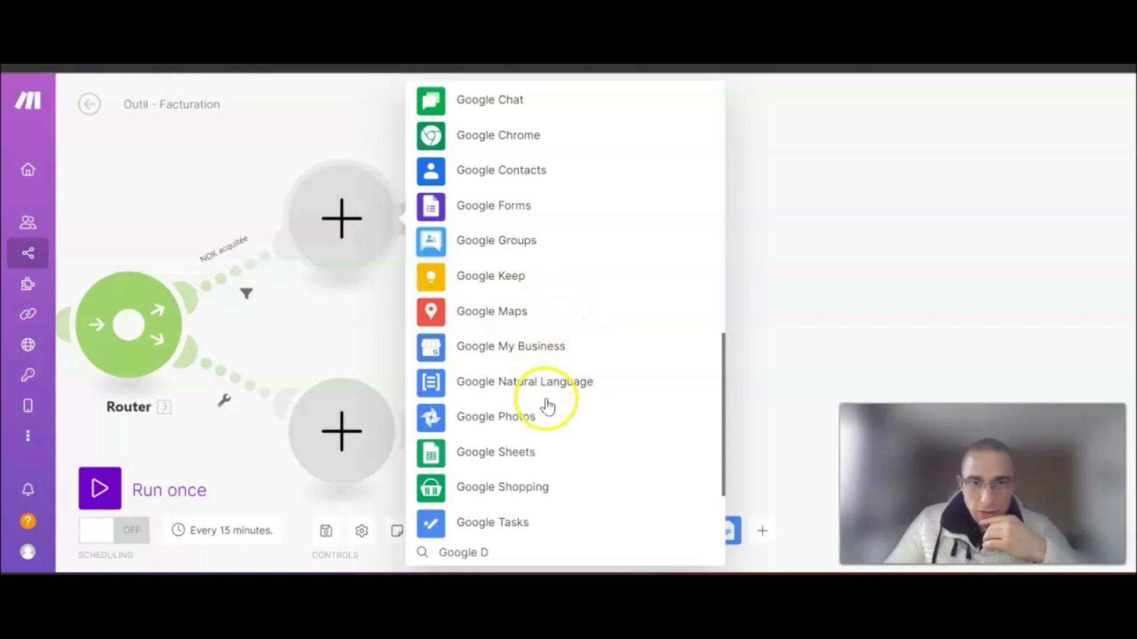
scroll(547, 406, "up", 3)
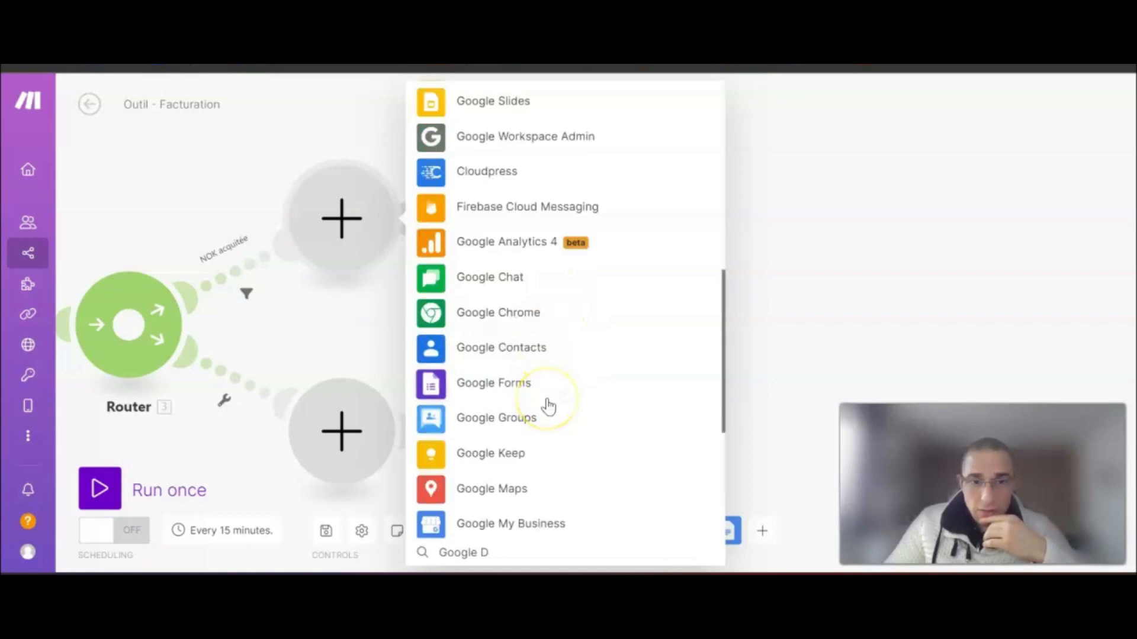
scroll(547, 405, "up", 3)
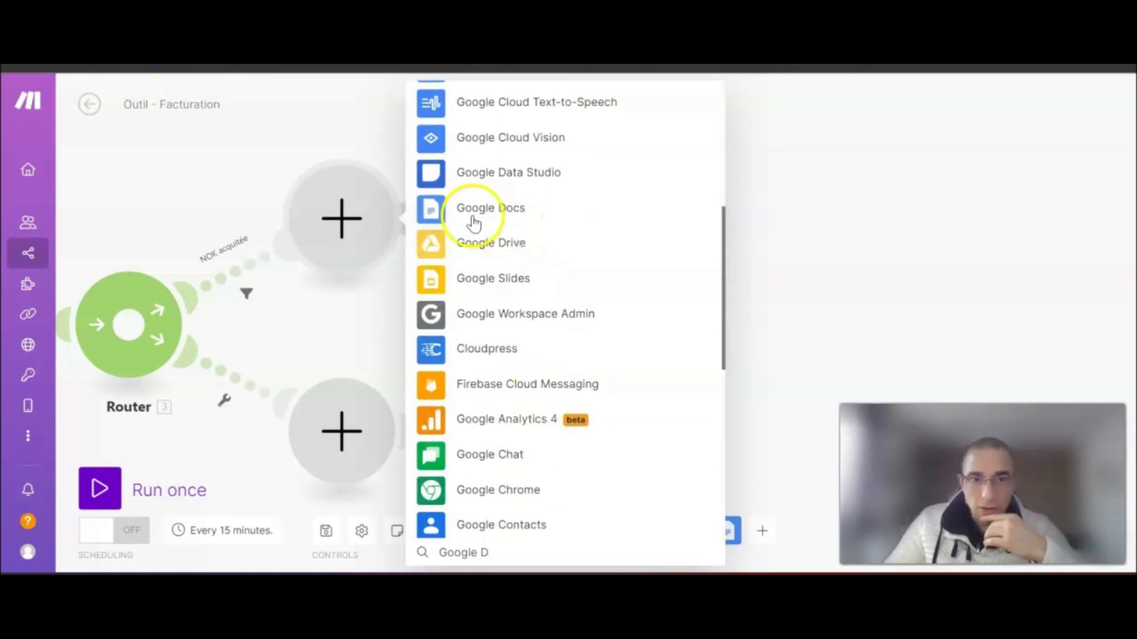
left_click(481, 211)
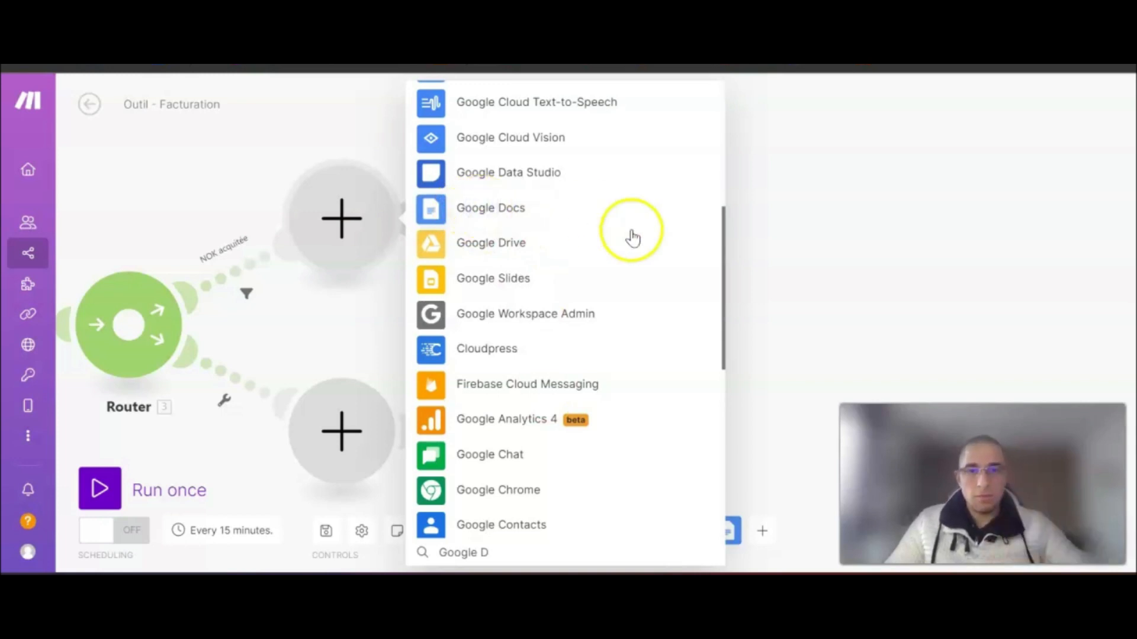
scroll(556, 219, "up", 3)
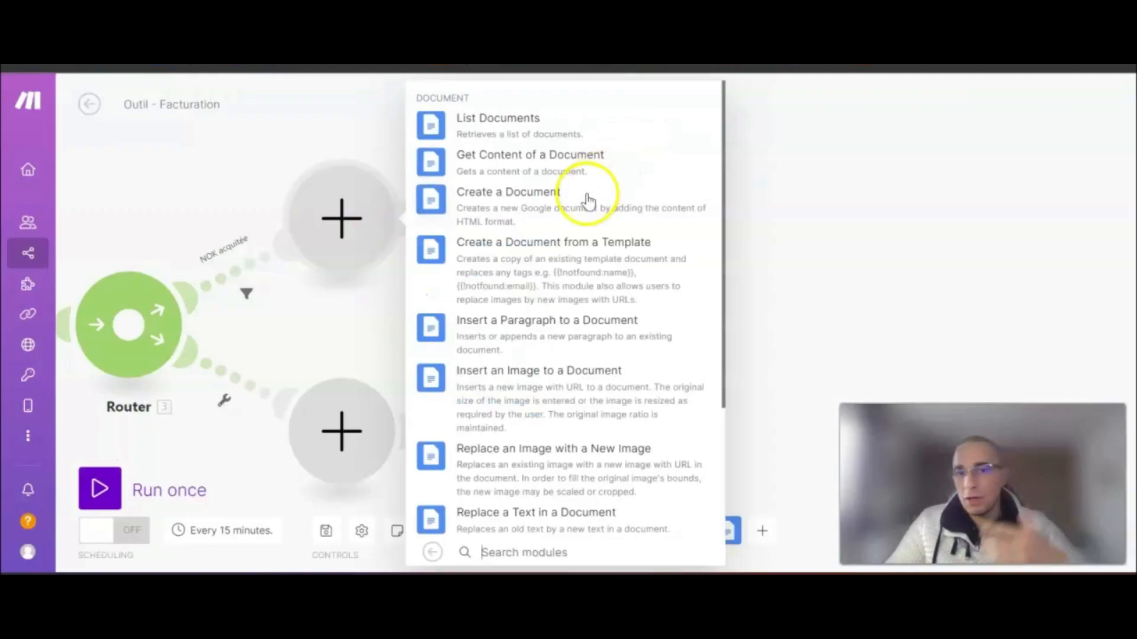
- Choose the Create a Document from a Template action using the Google connection
left_click(488, 252)
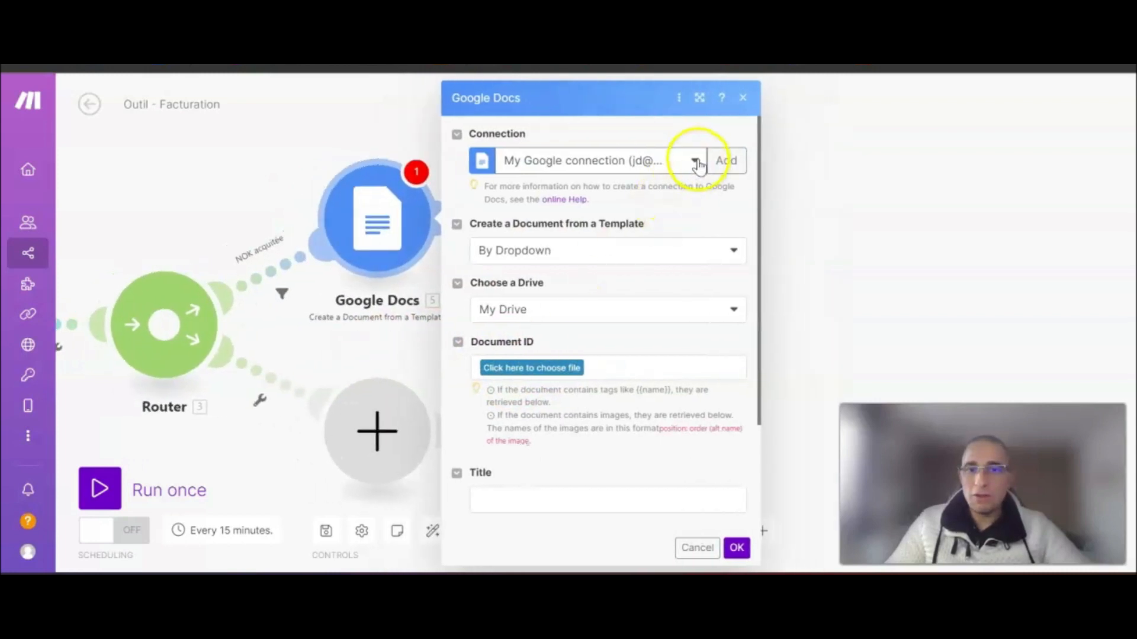
left_click(697, 159)
left_click(563, 267)
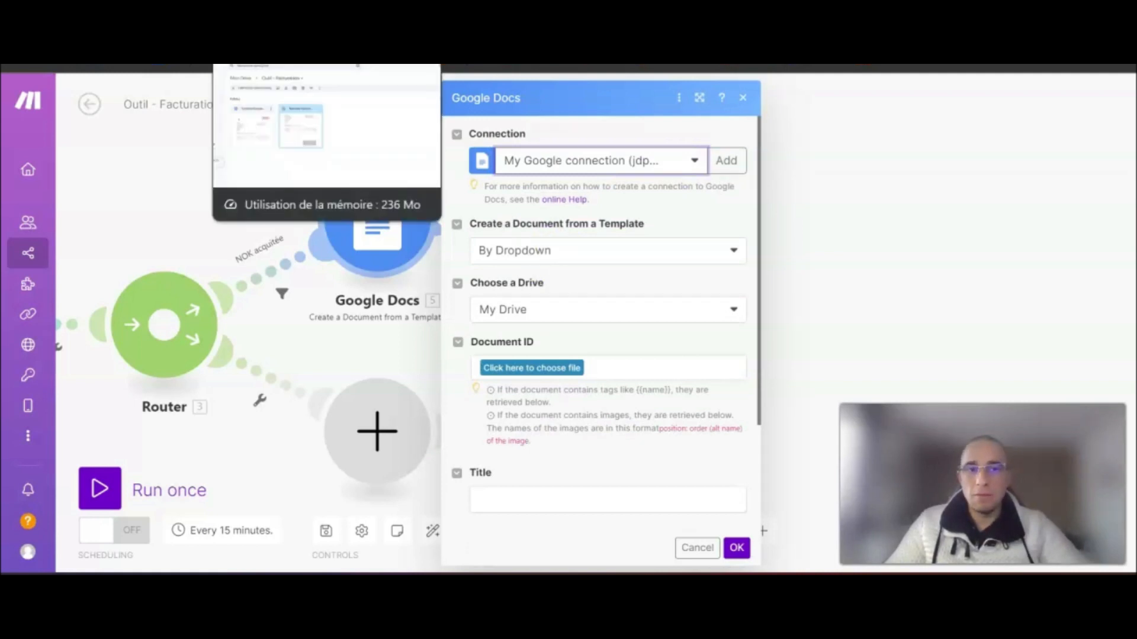
left_click(332, 65)
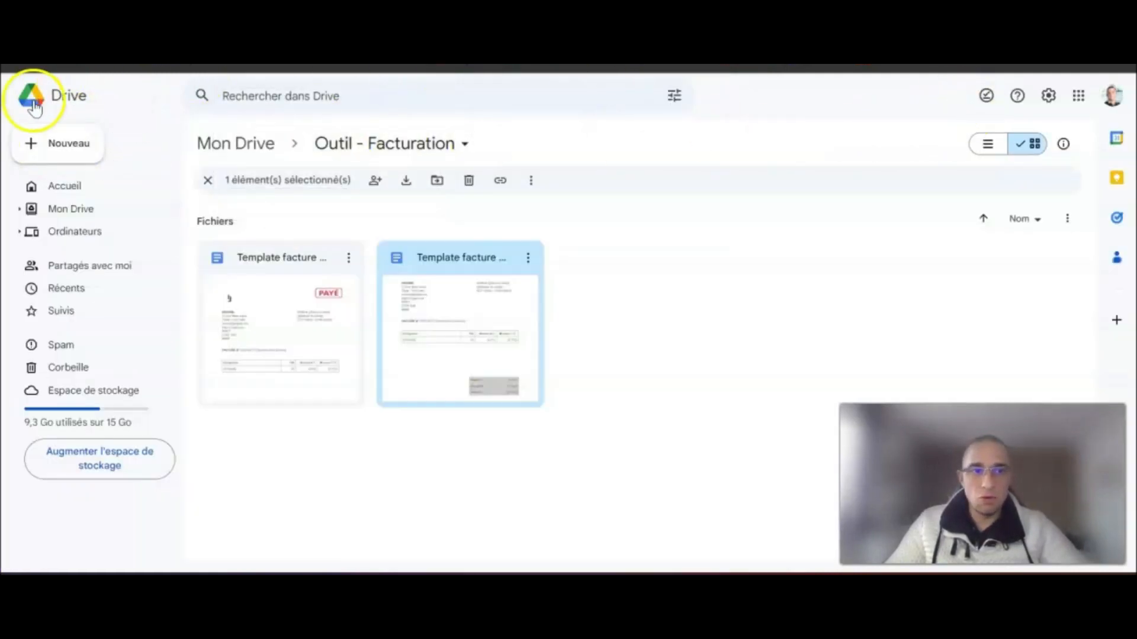
left_click(680, 64)
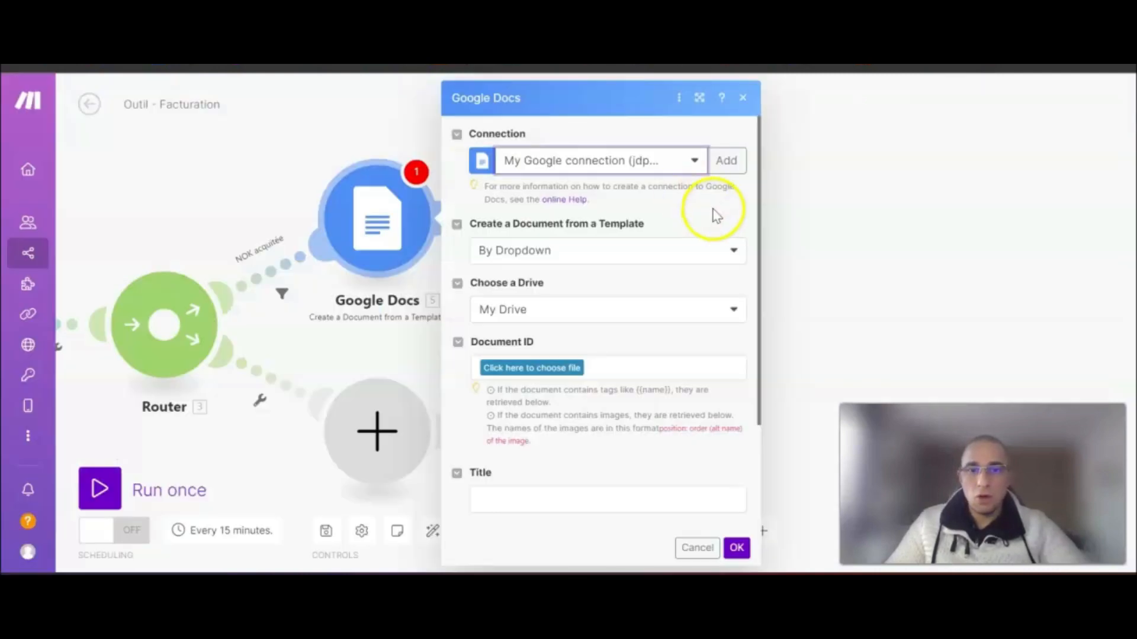
scroll(643, 261, "down", 2)
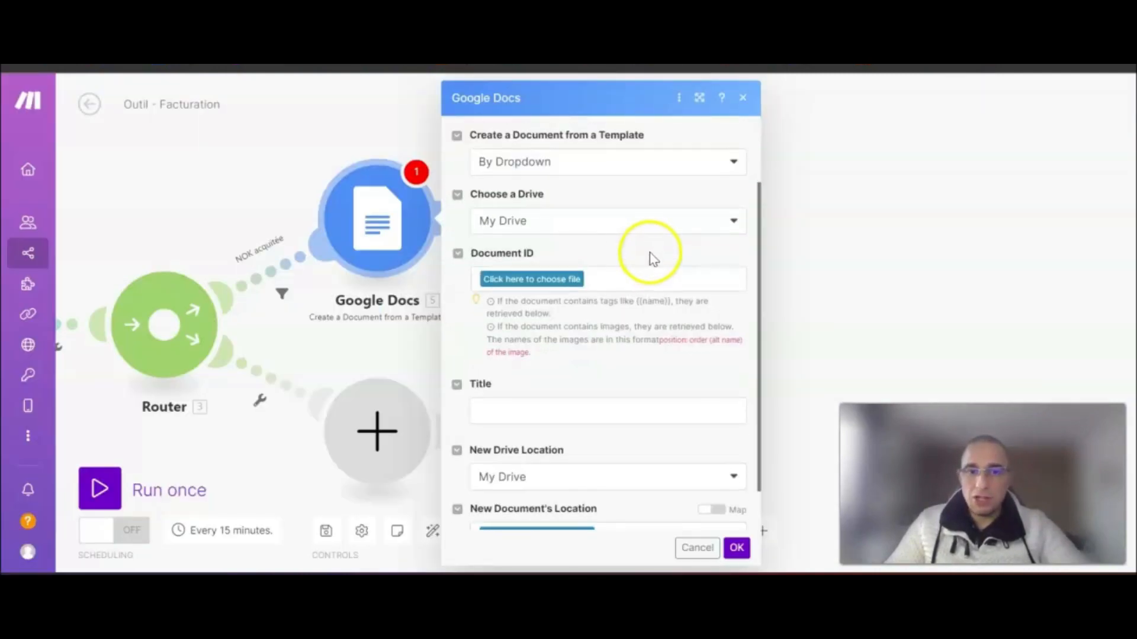
scroll(652, 257, "down", 1)
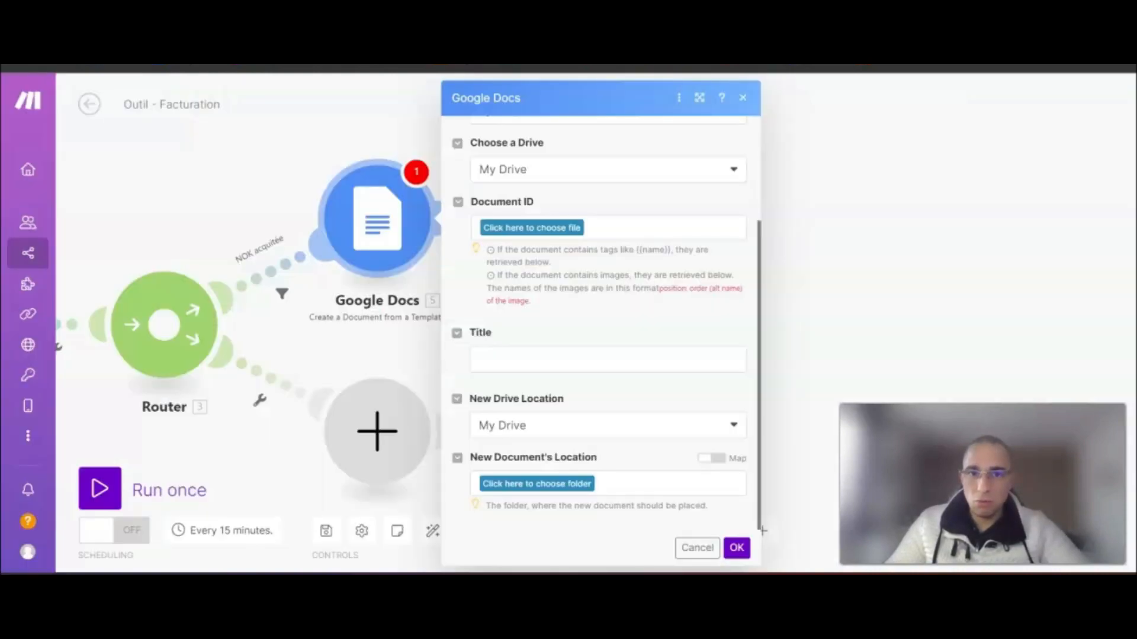
- Set the Document ID to Outil - Facturation / Template facture non acq, then view the Drive folder
left_click(527, 229)
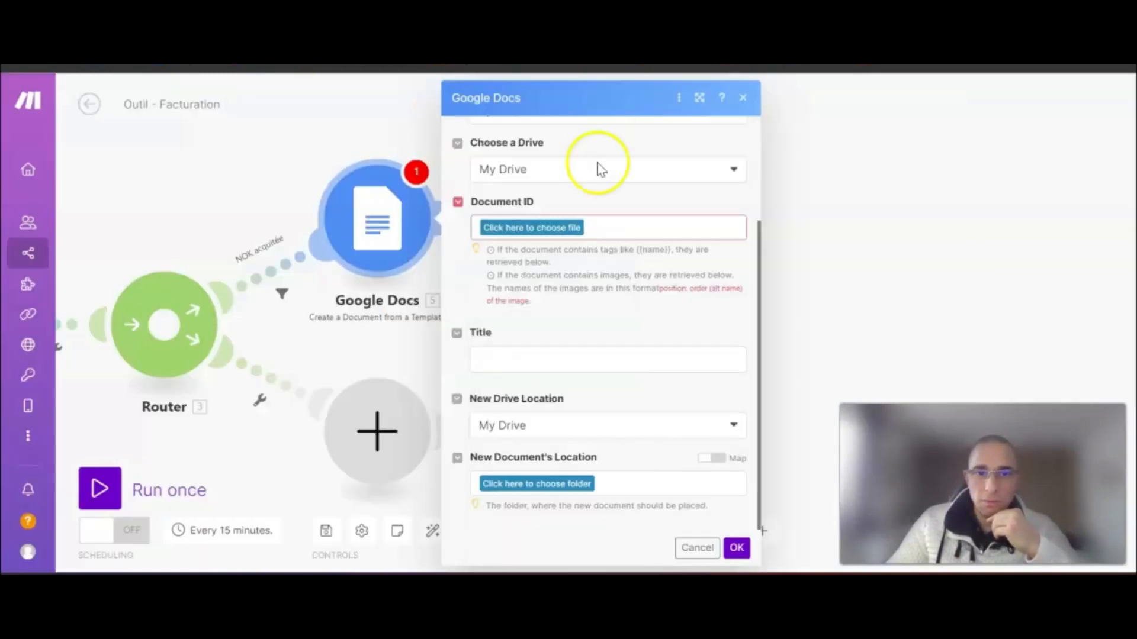
left_click(533, 228)
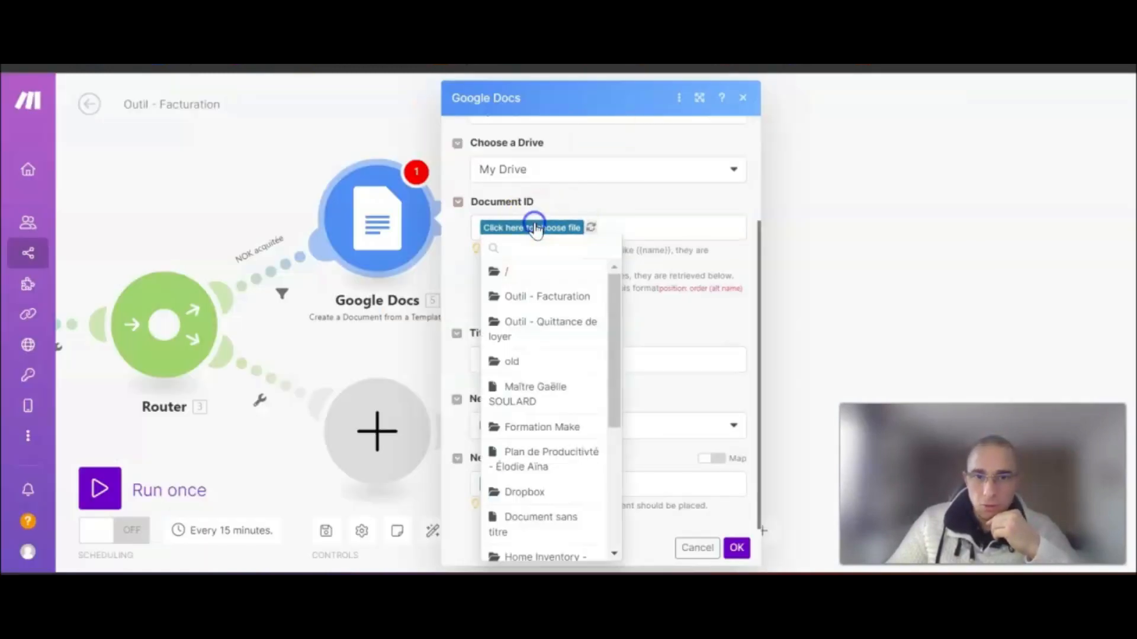
left_click(535, 297)
left_click(614, 228)
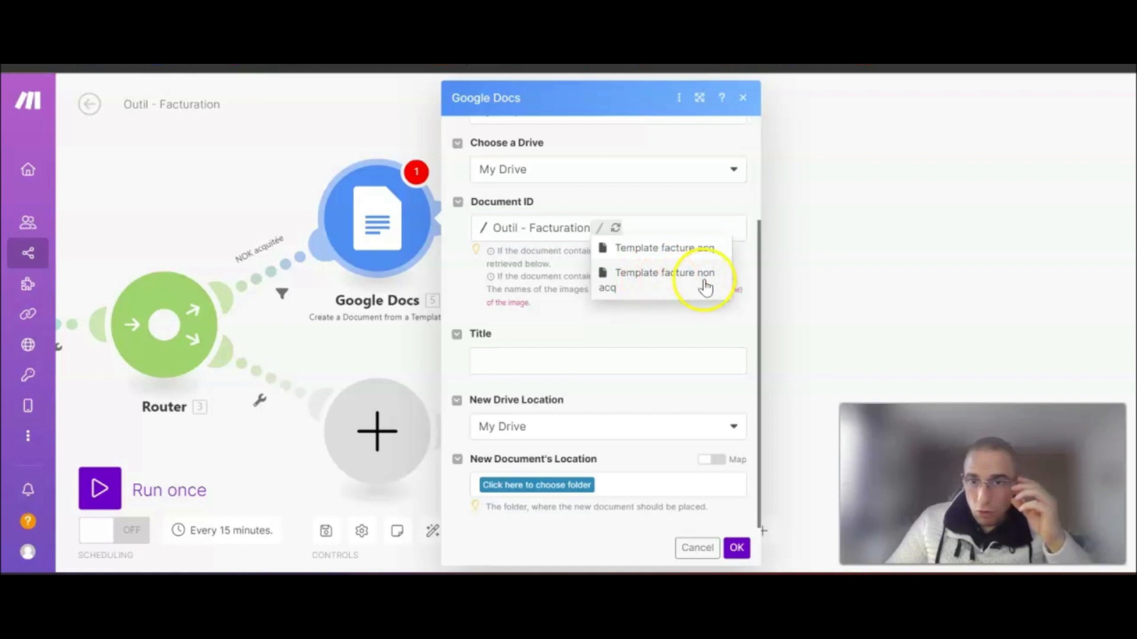
left_click(652, 274)
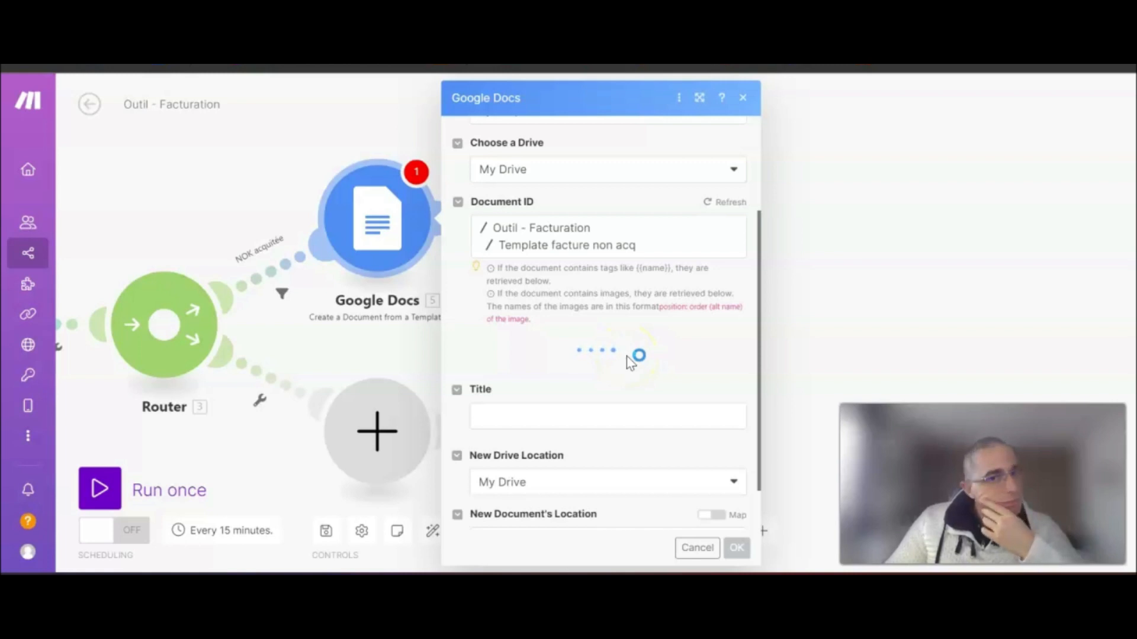
scroll(569, 296, "down", 2)
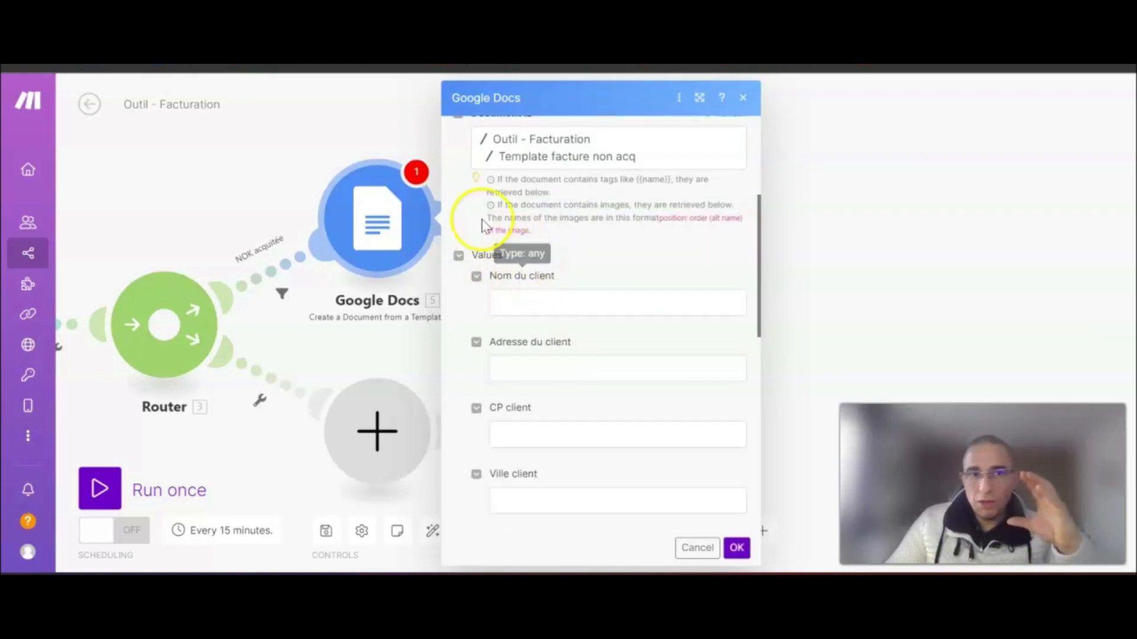
key("ctrl+Tab")
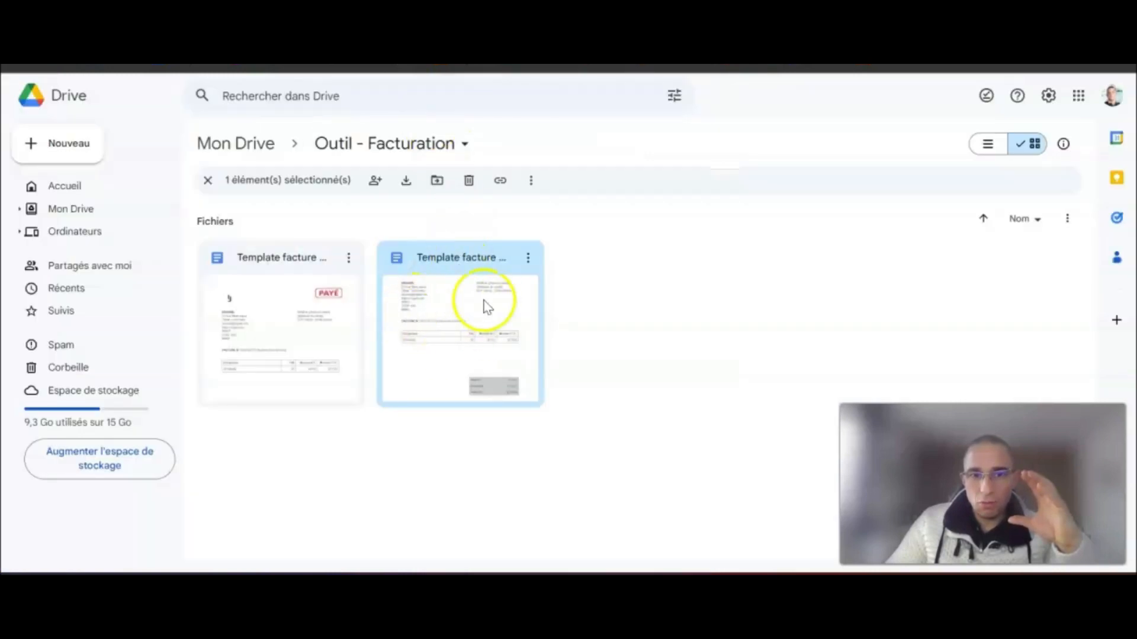
- Open Template facture non acq and scroll through its {{…}} placeholder tags
double_click(448, 313)
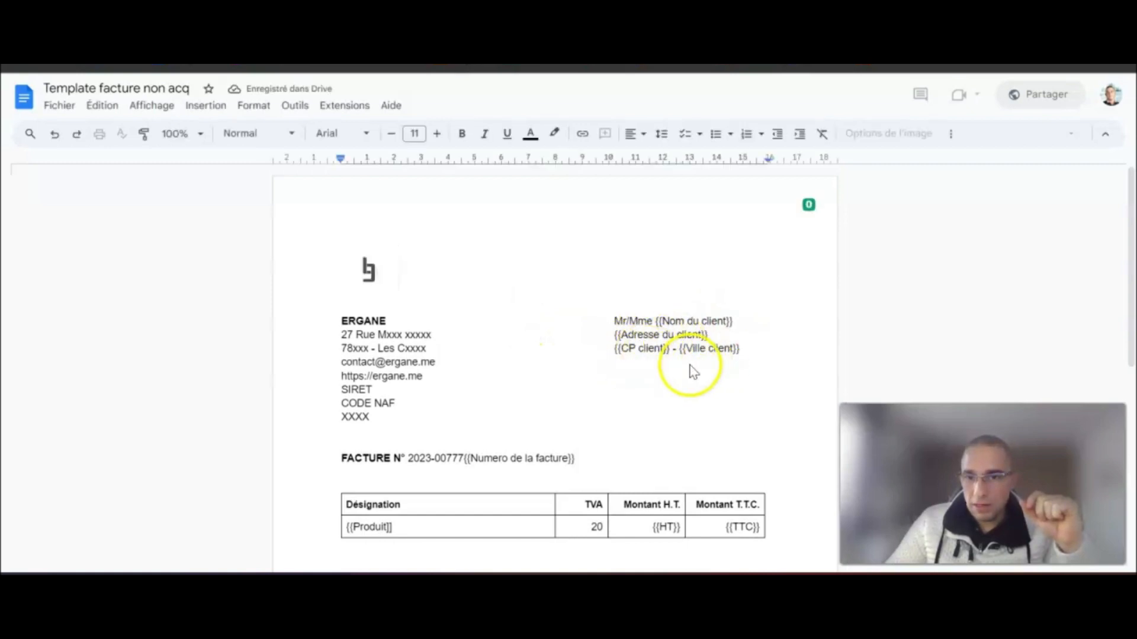
scroll(632, 373, "down", 3)
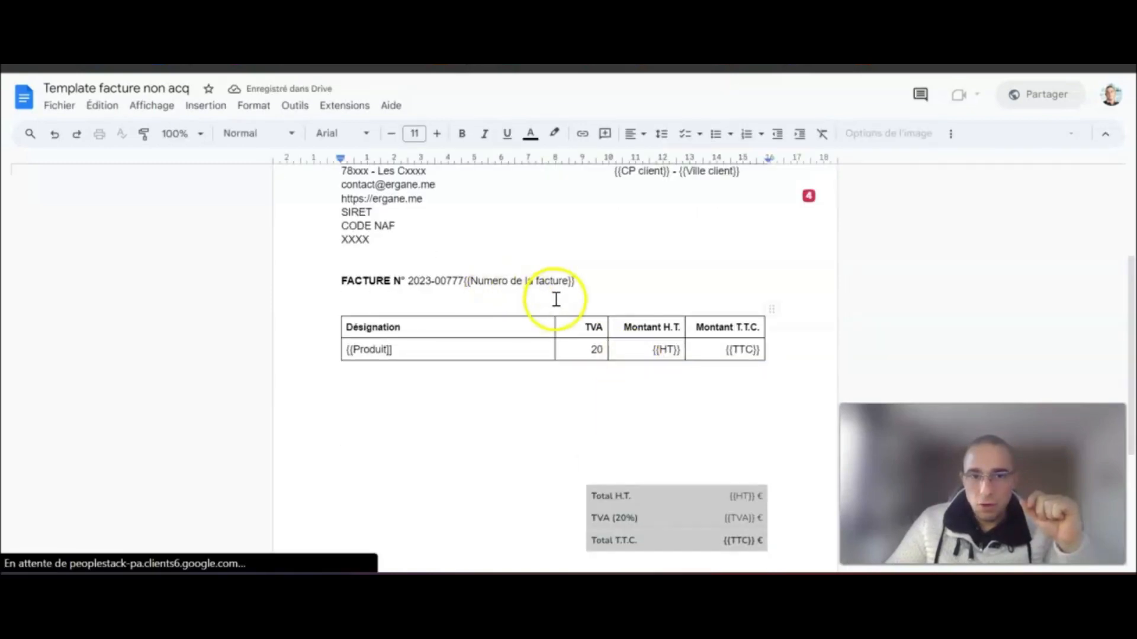
scroll(473, 287, "down", 2)
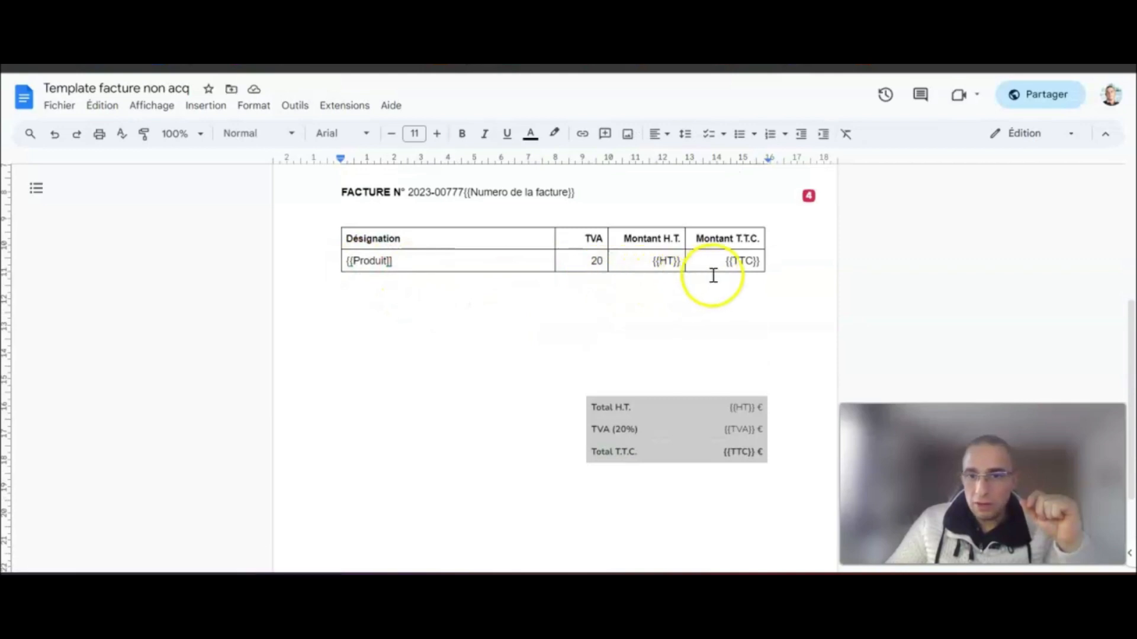
scroll(749, 319, "down", 3)
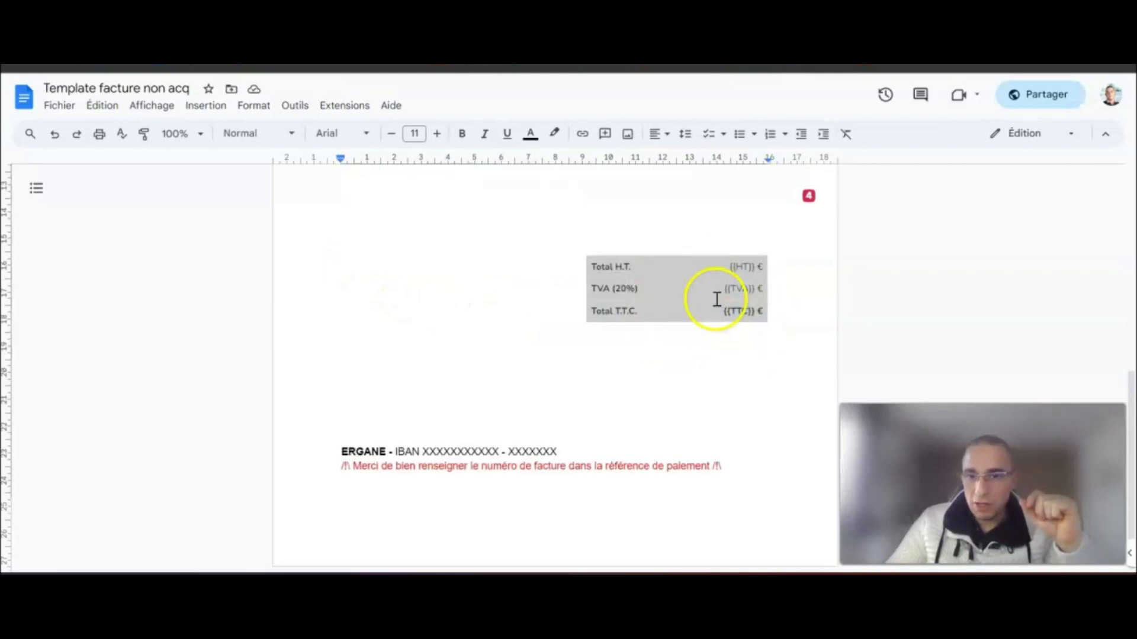
scroll(720, 353, "up", 5)
scroll(719, 352, "up", 3)
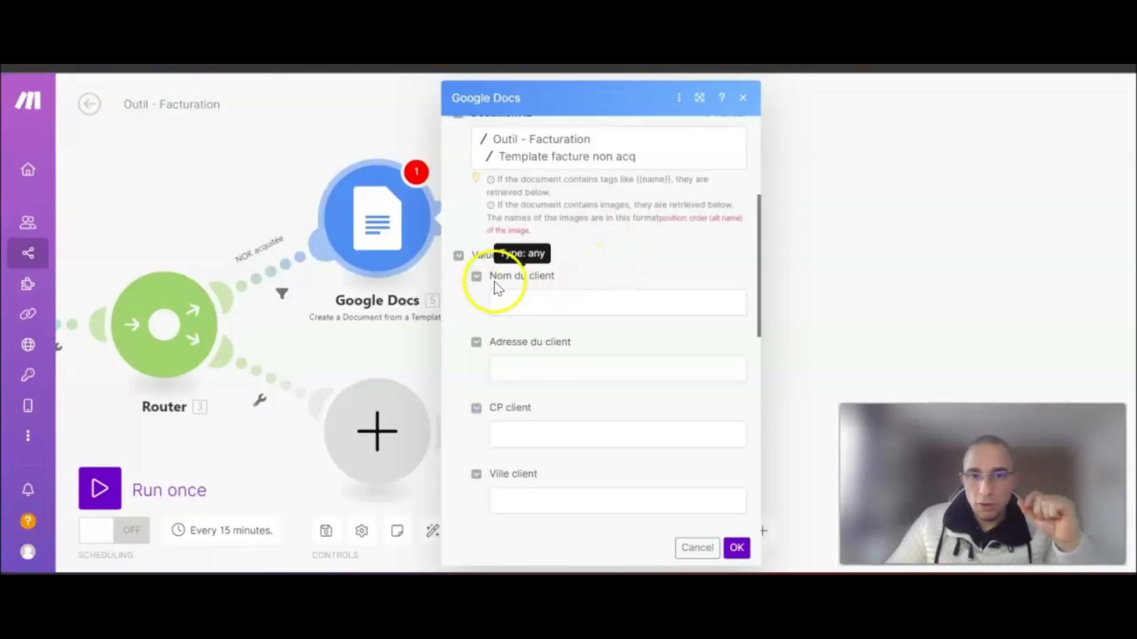
- Map Airtable 2. Nom and 2. Adresse into the client name and address values
scroll(545, 288, "down", 2)
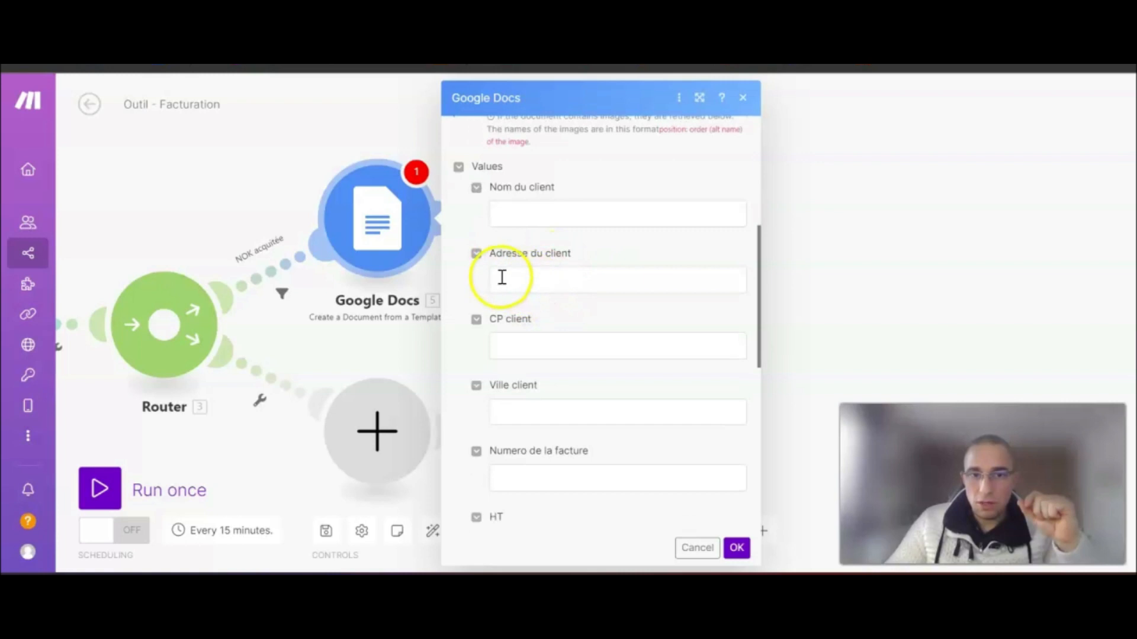
scroll(550, 307, "down", 4)
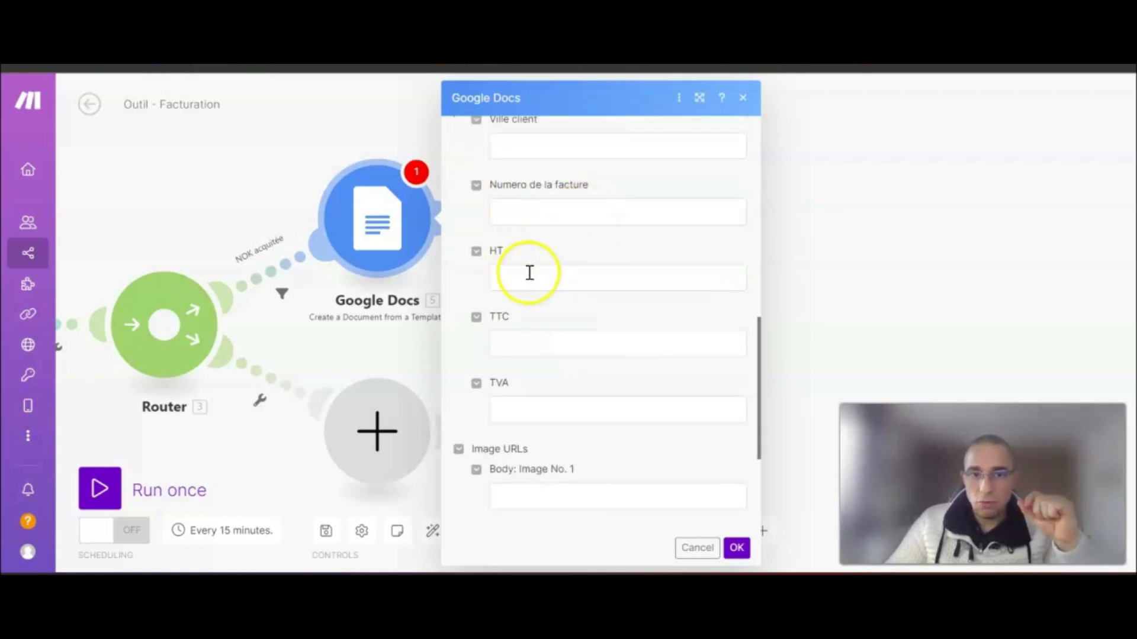
scroll(602, 358, "down", 3)
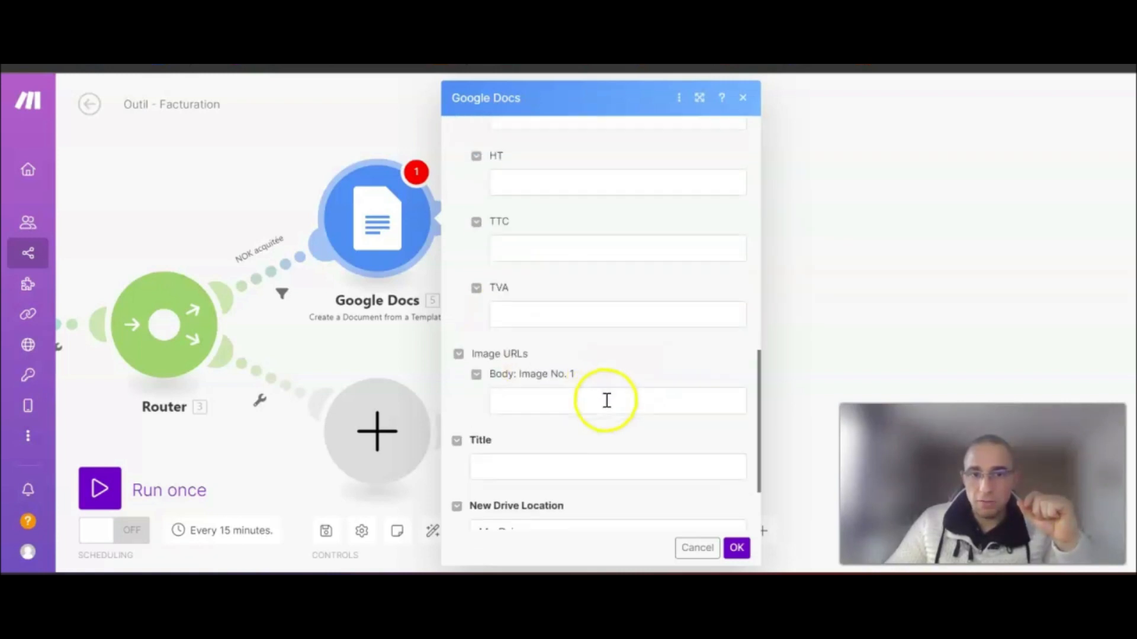
scroll(627, 380, "up", 6)
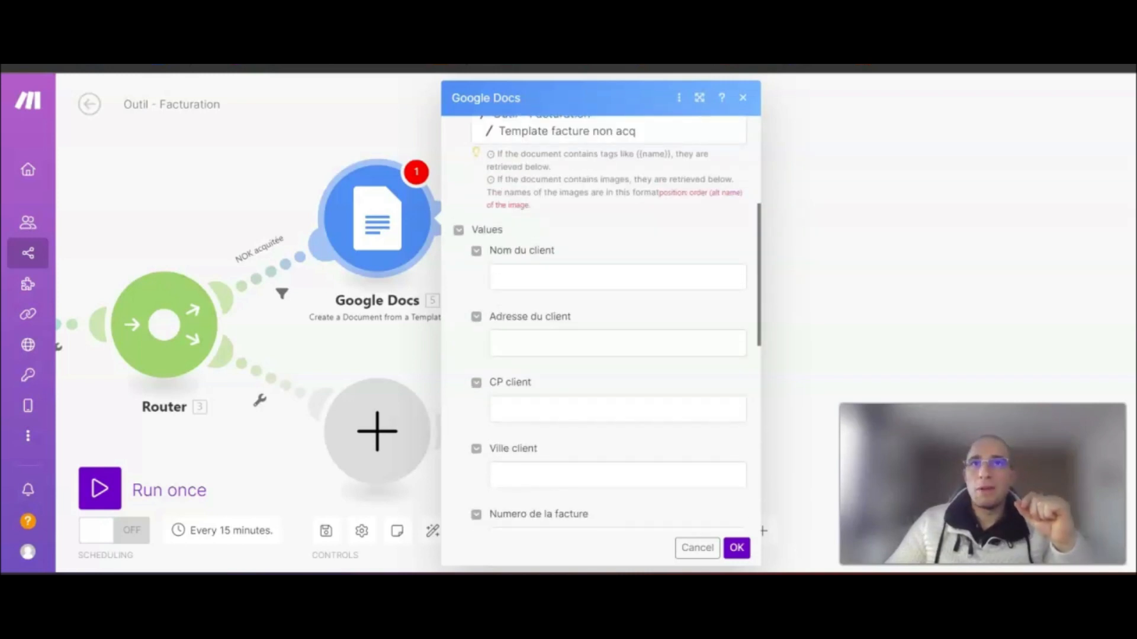
scroll(619, 261, "up", 3)
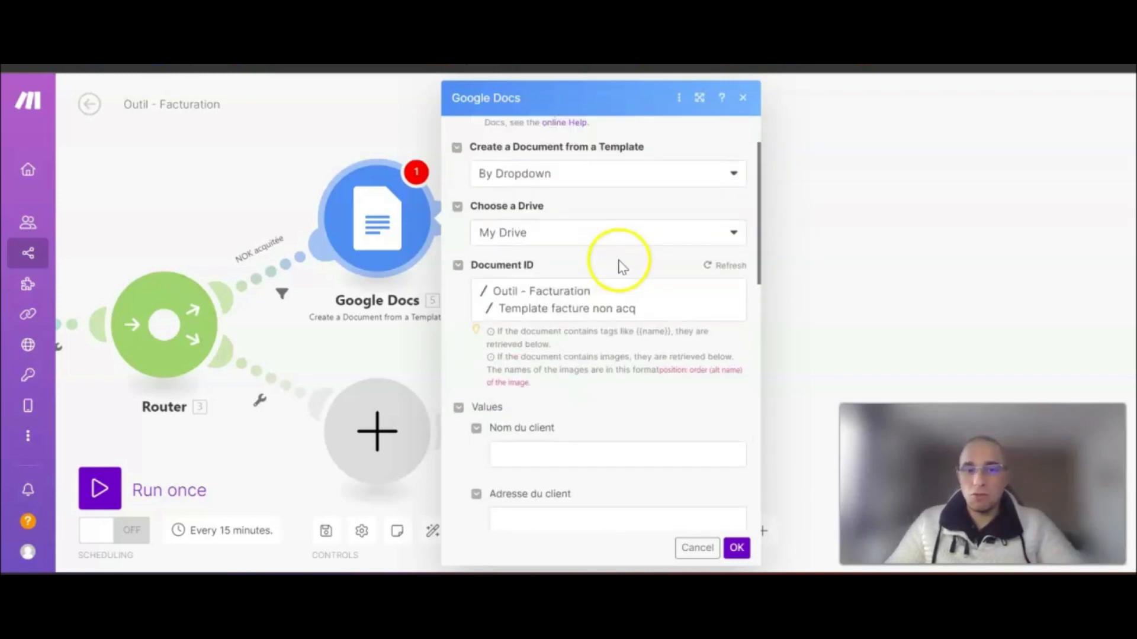
scroll(624, 272, "down", 3)
scroll(624, 272, "down", 2)
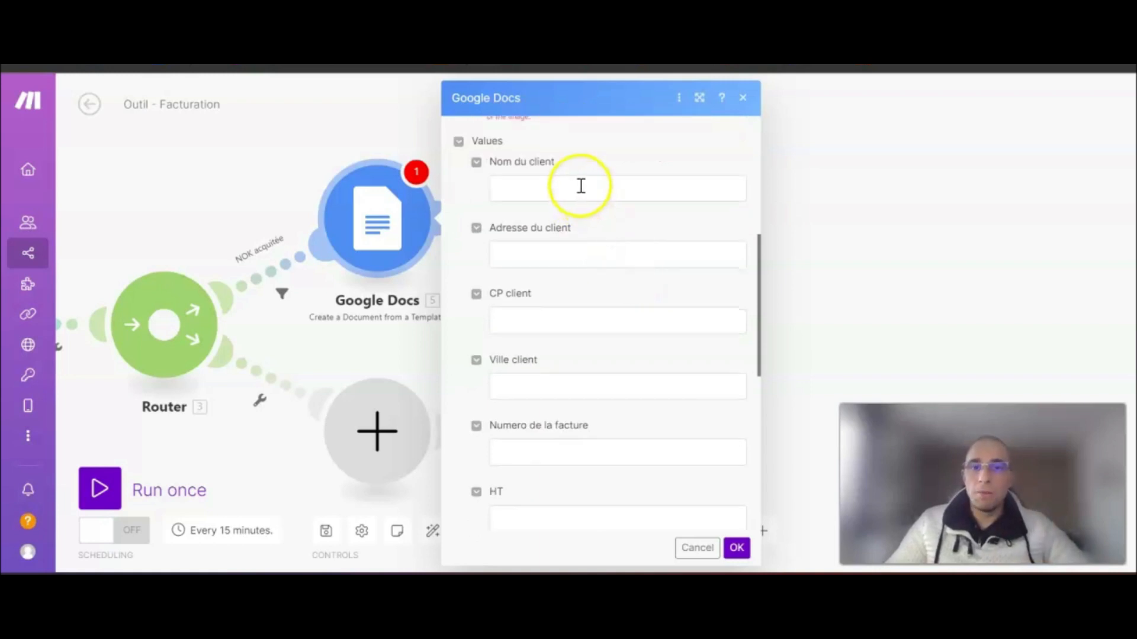
left_click(582, 186)
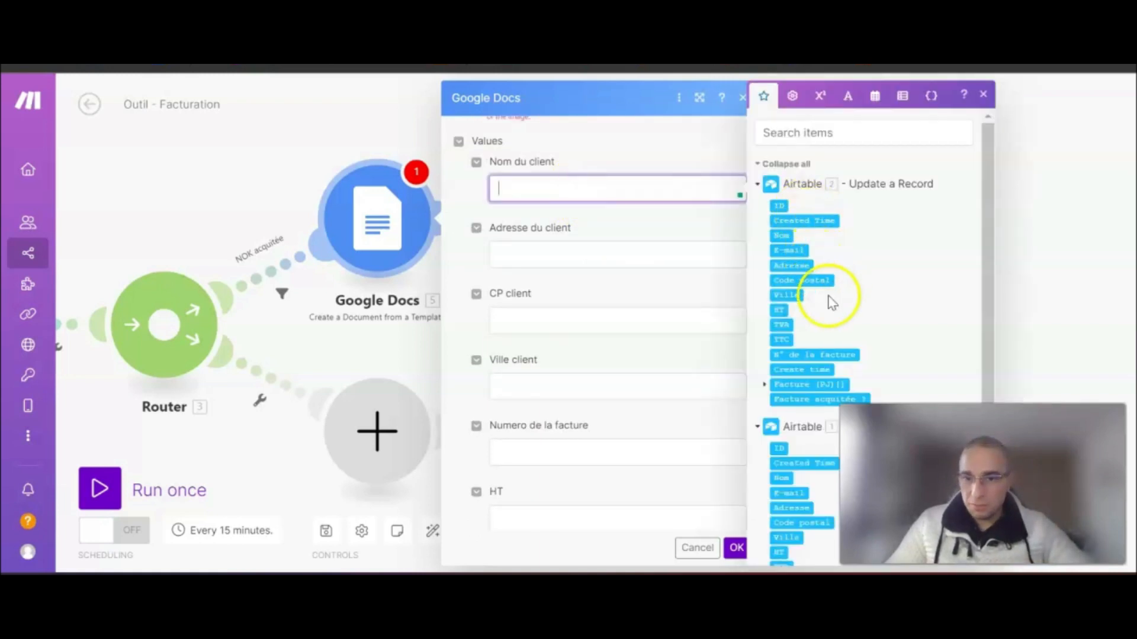
left_click(781, 236)
left_click(627, 257)
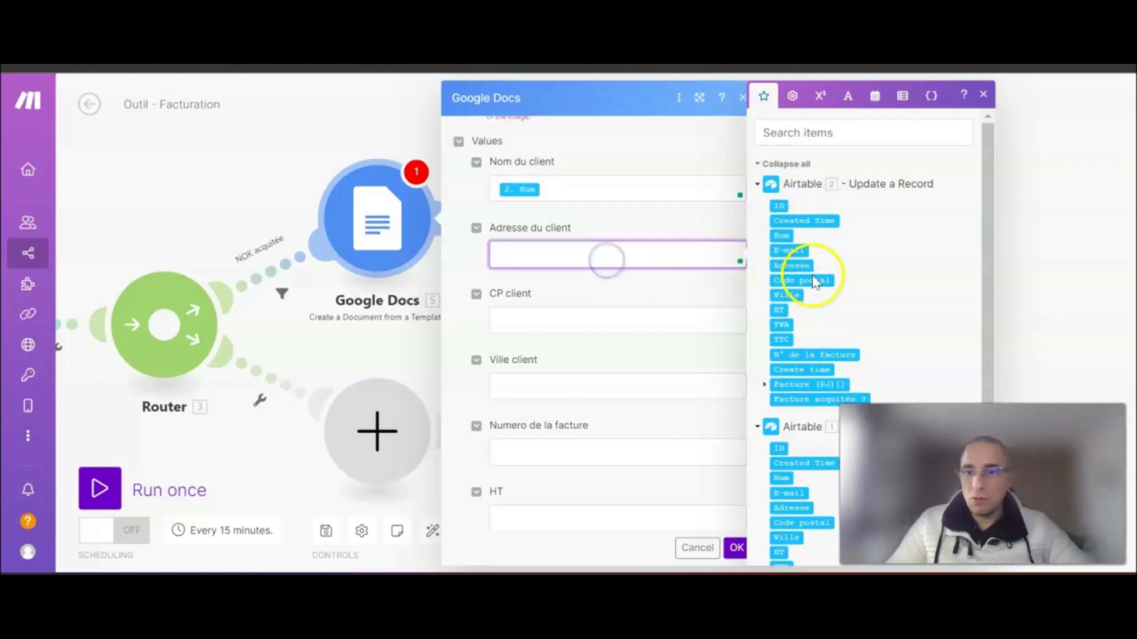
left_click(791, 266)
- Map 2. Code postal, 2. Ville and 2. N° de la facture into CP, city and invoice number
left_click(616, 319)
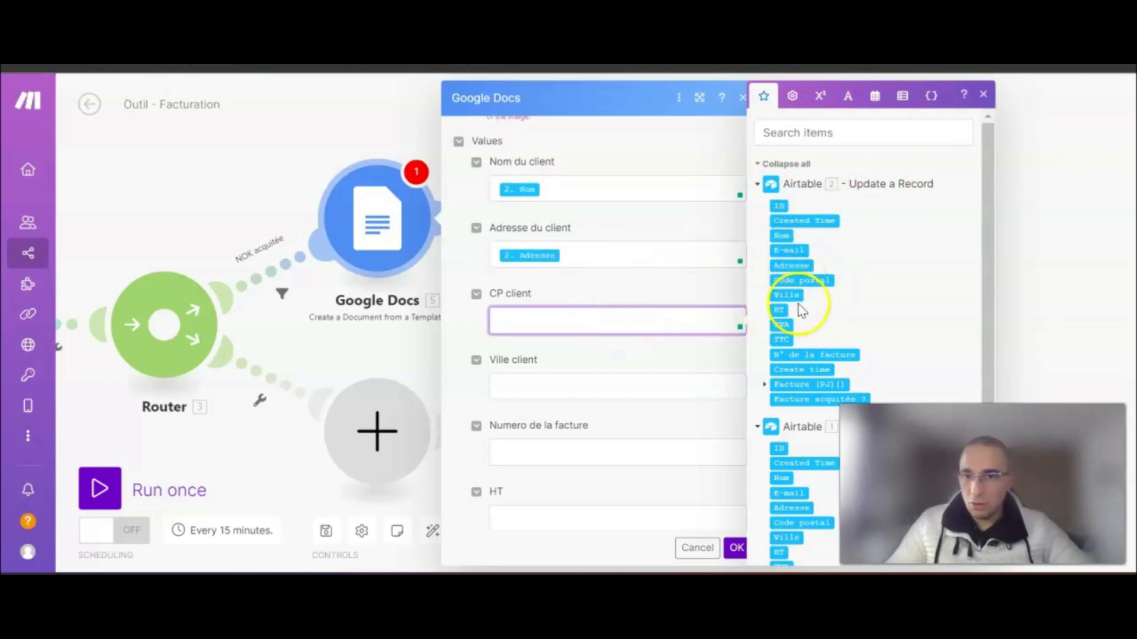
left_click(806, 279)
left_click(556, 384)
left_click(785, 295)
scroll(584, 377, "down", 1)
scroll(584, 378, "down", 1)
left_click(563, 368)
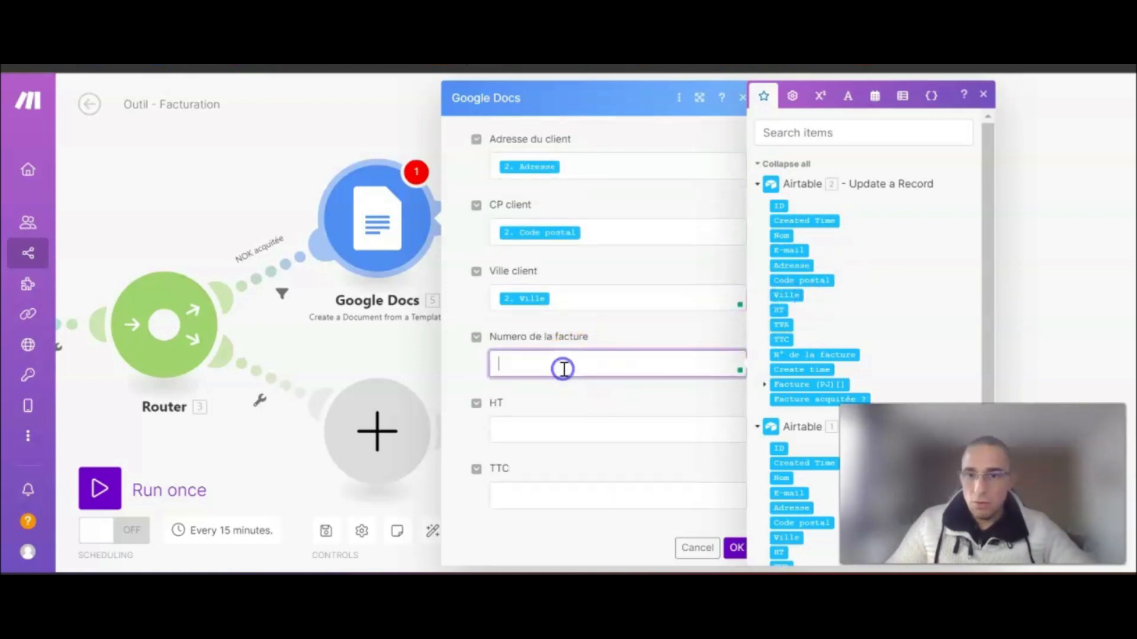
left_click(792, 355)
scroll(560, 368, "down", 2)
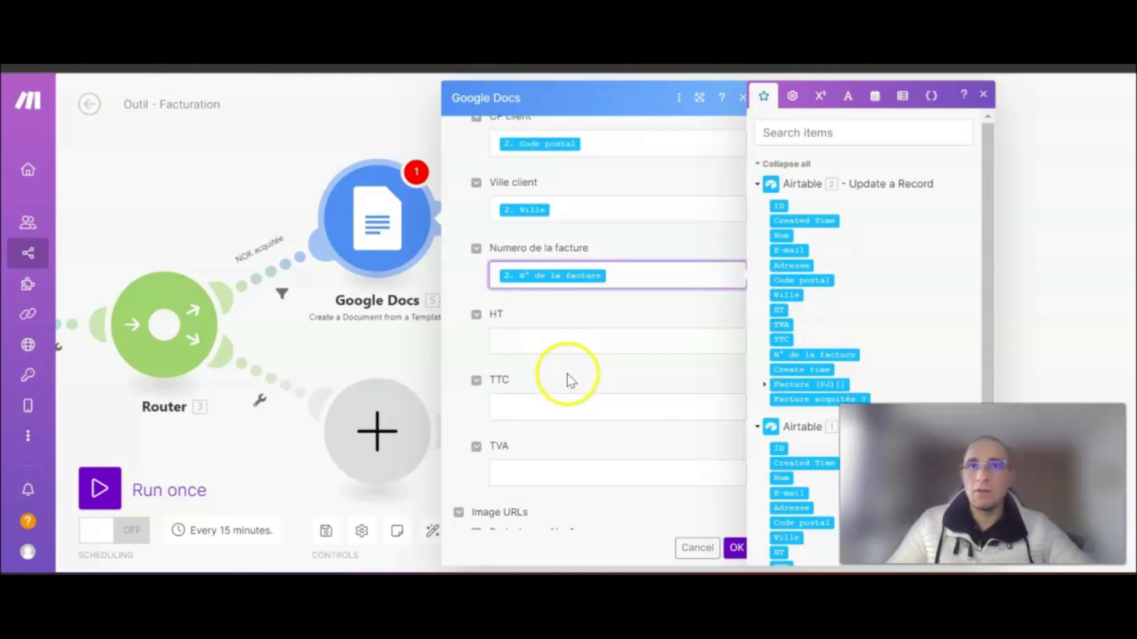
scroll(571, 363, "down", 6)
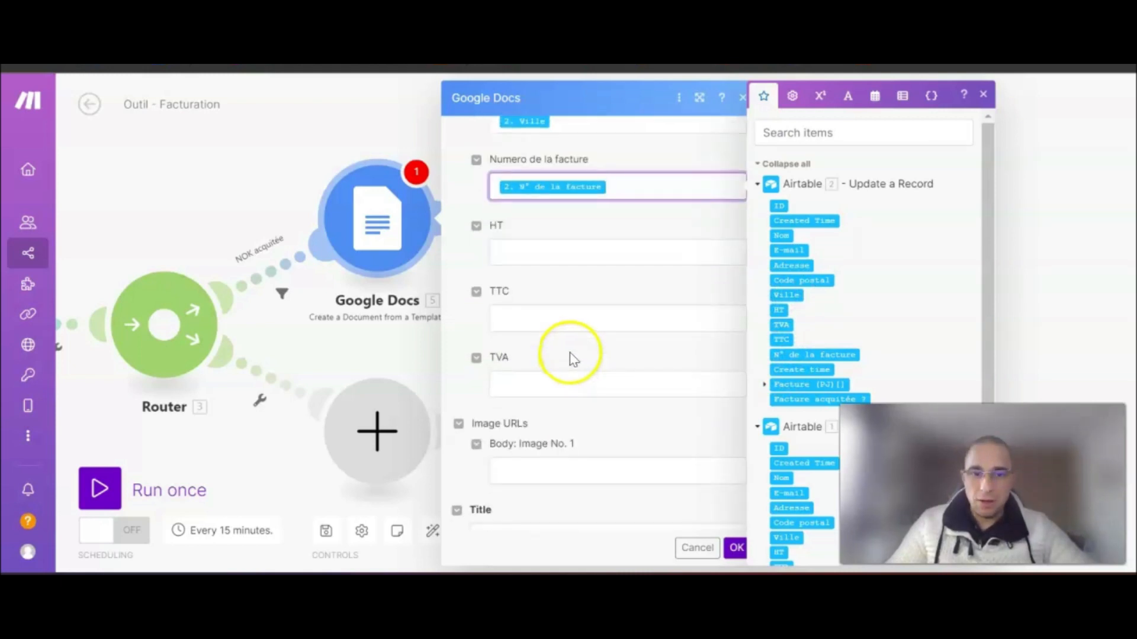
scroll(637, 348, "up", 7)
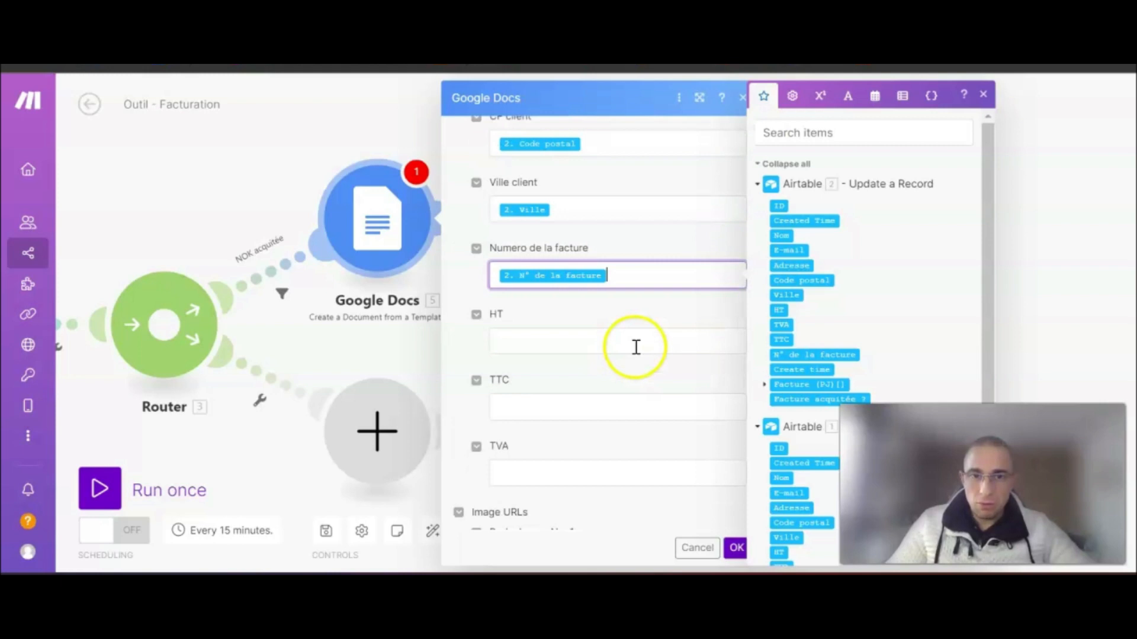
scroll(634, 354, "down", 8)
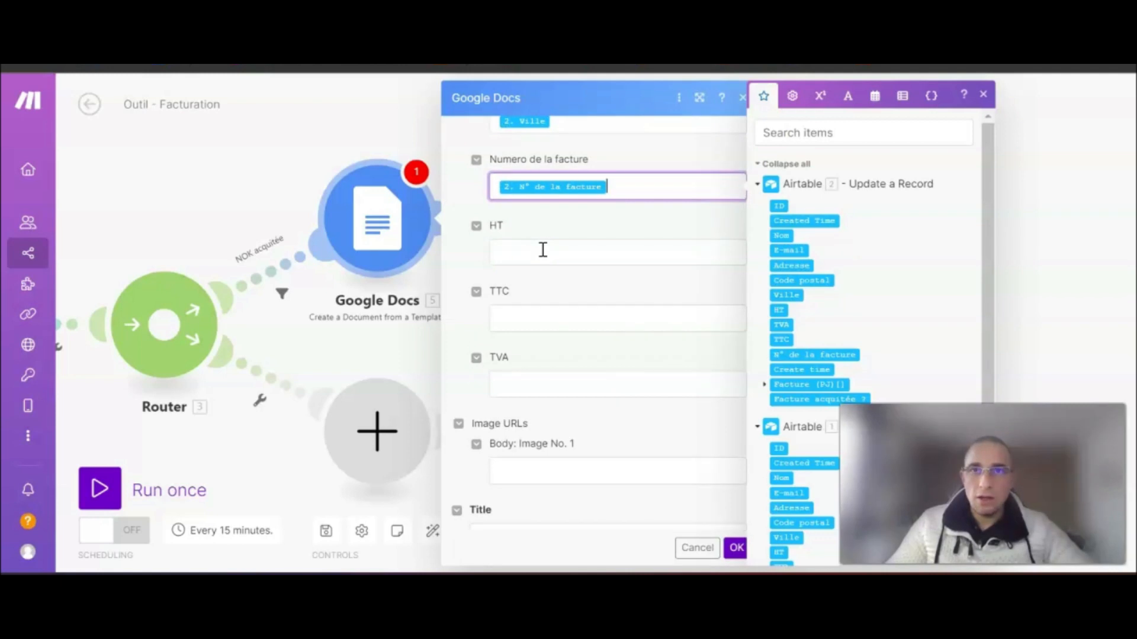
left_click(543, 249)
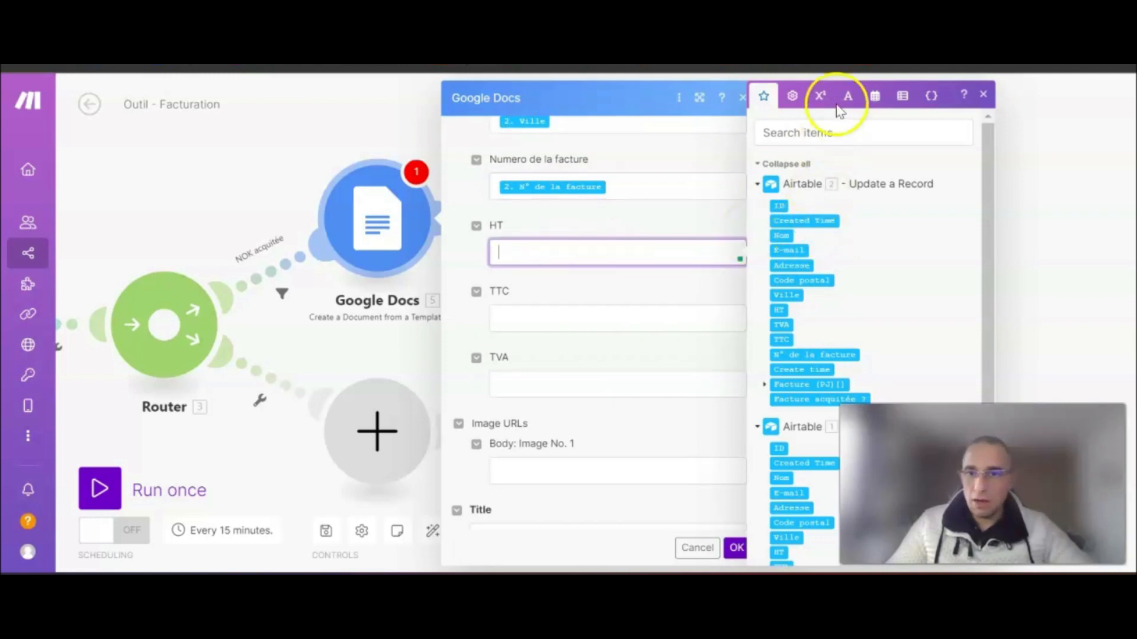
- Set HT to formatNumber of 2. HT with 2 decimals, ',' decimal and '.' thousands separators
left_click(822, 99)
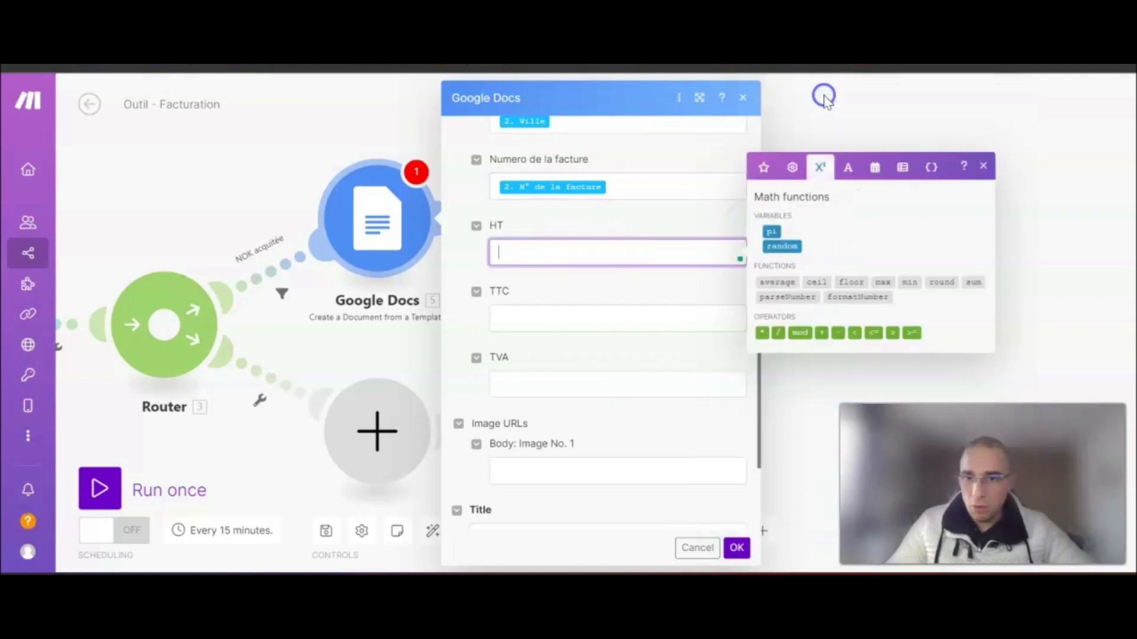
left_click(844, 297)
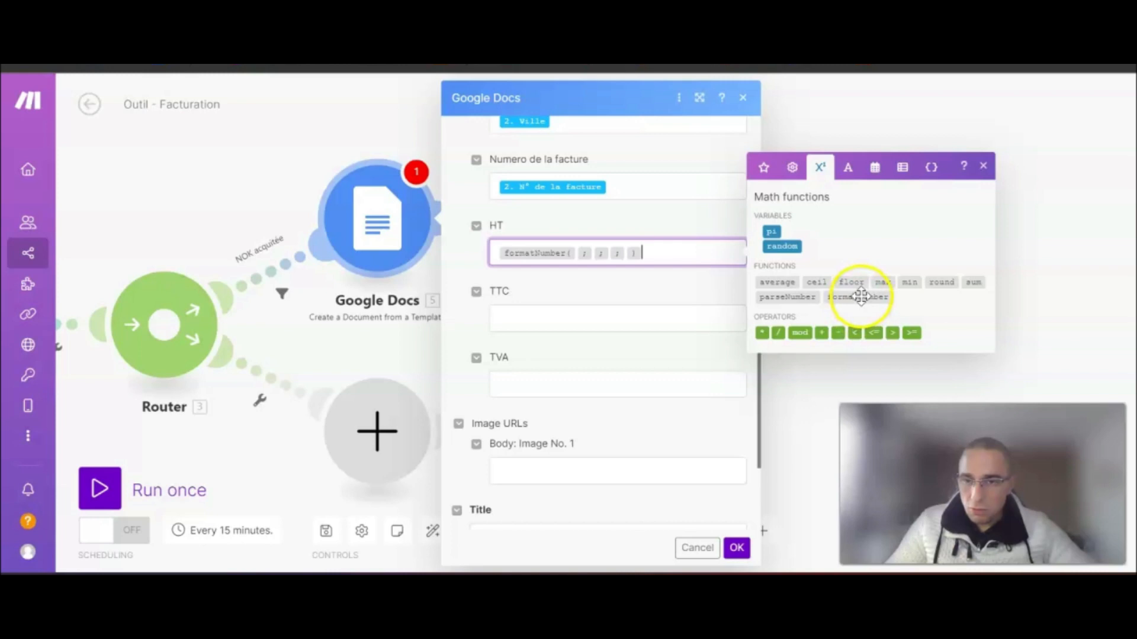
mouse_move(860, 296)
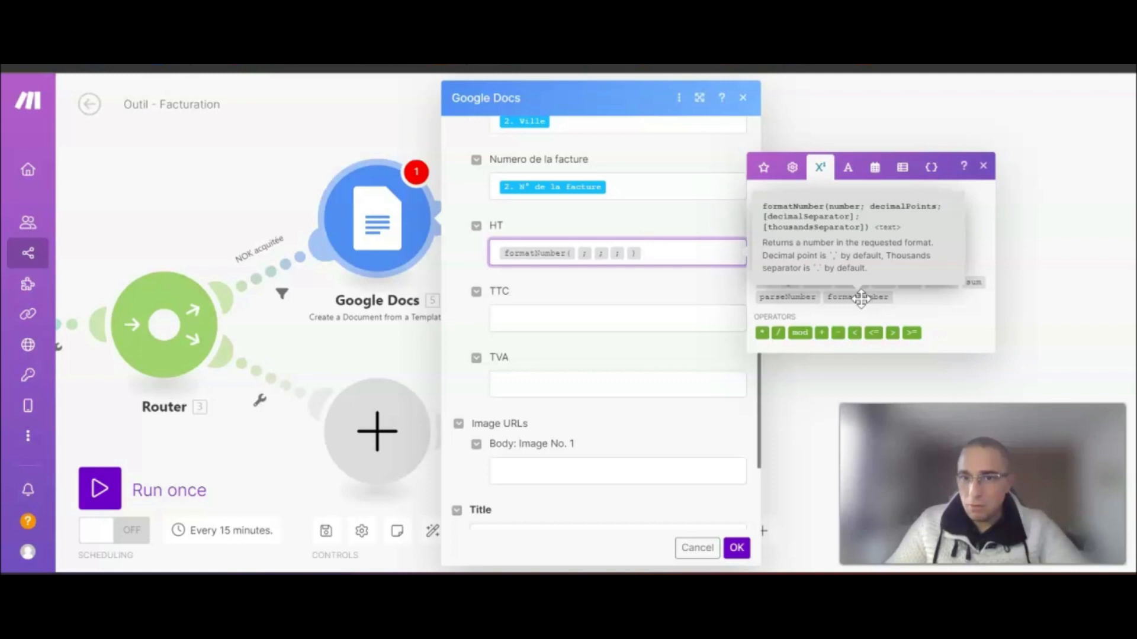
left_click(650, 253)
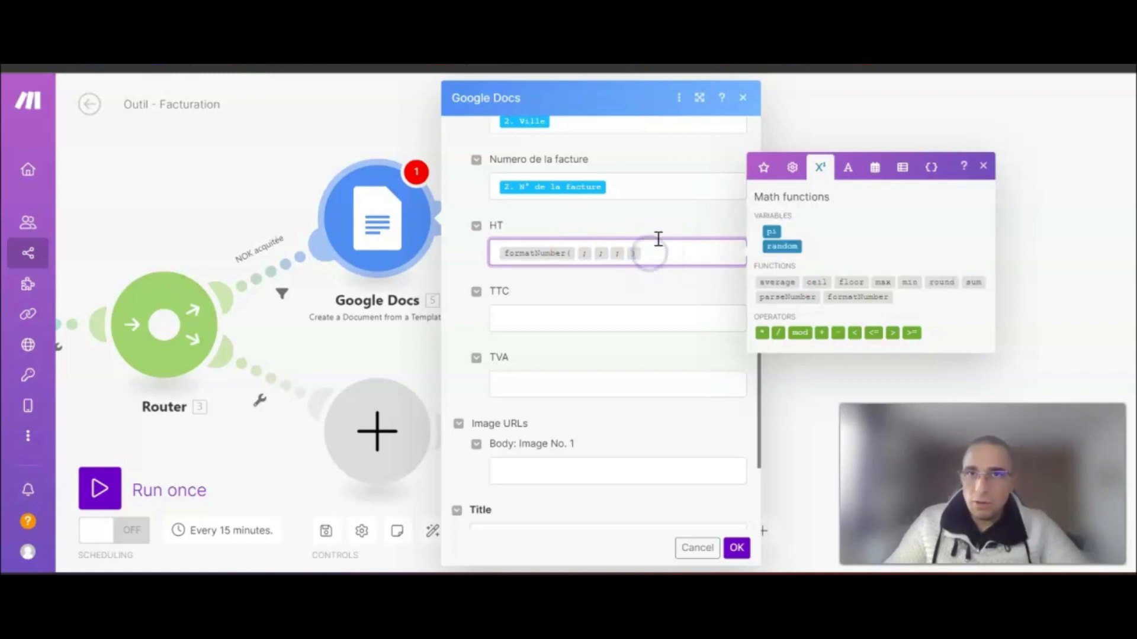
key("Left")
key("Left")
key("Left")
key("Left")
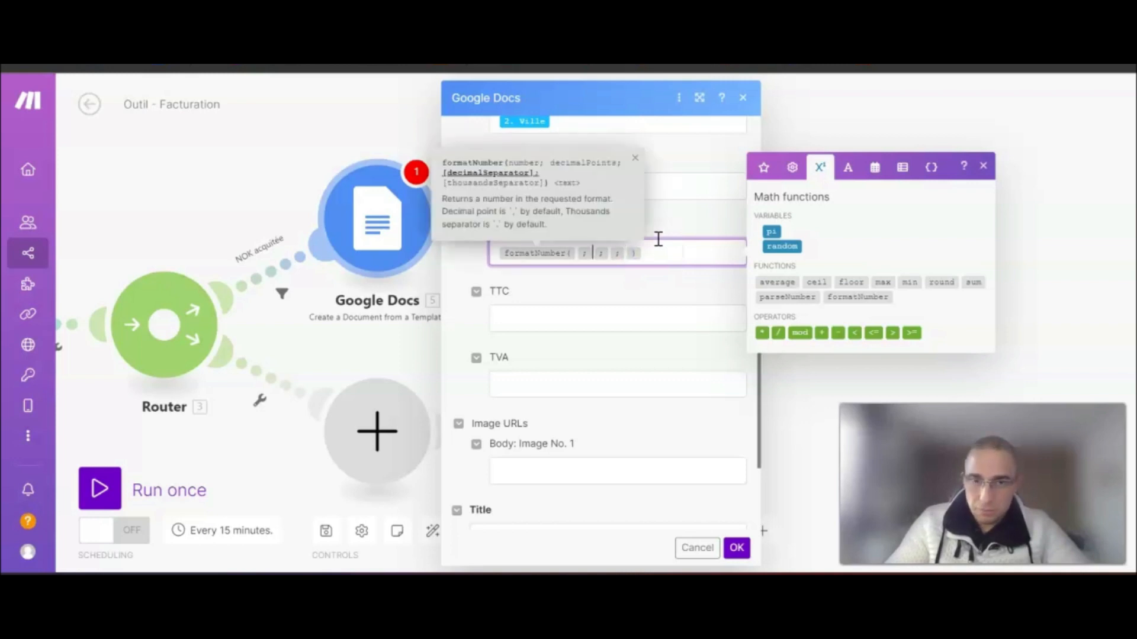
left_click(765, 168)
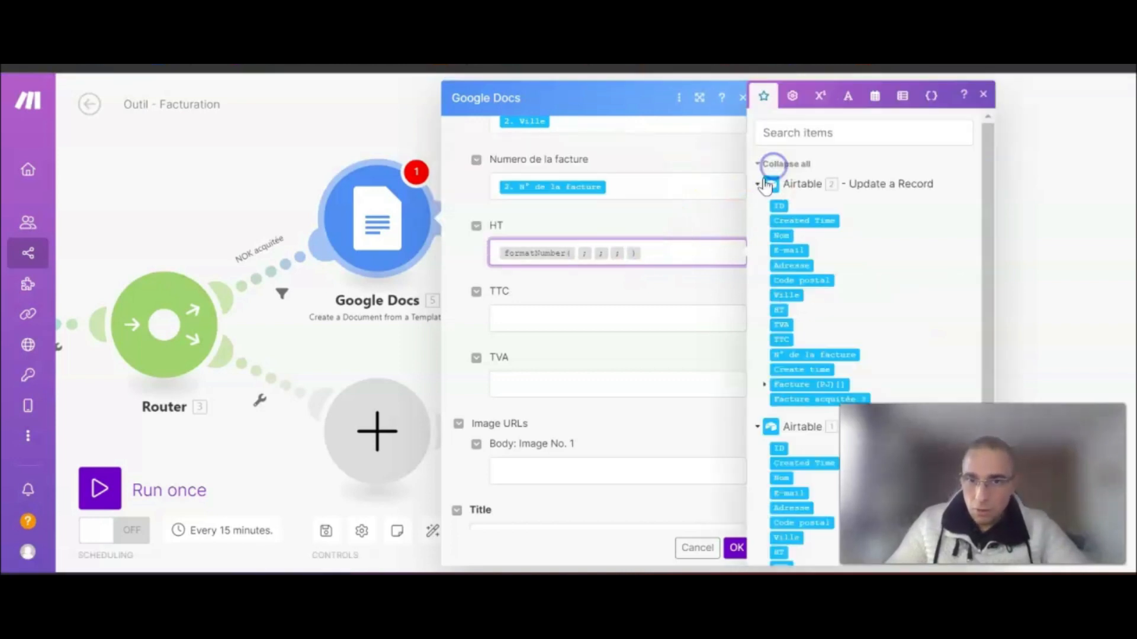
left_click(779, 309)
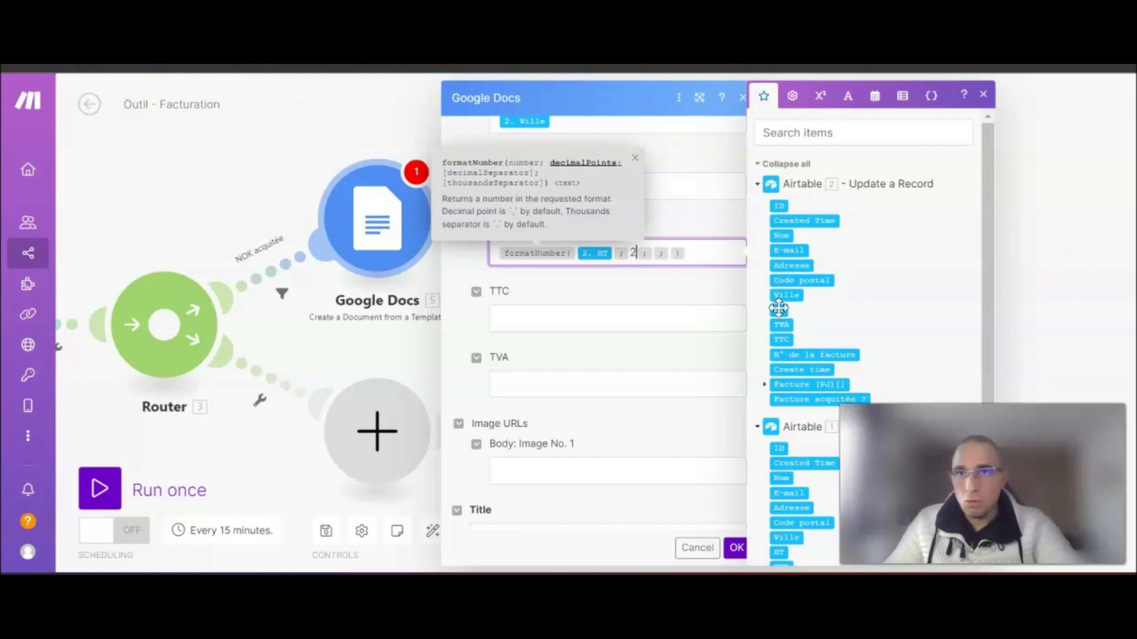
key("Right")
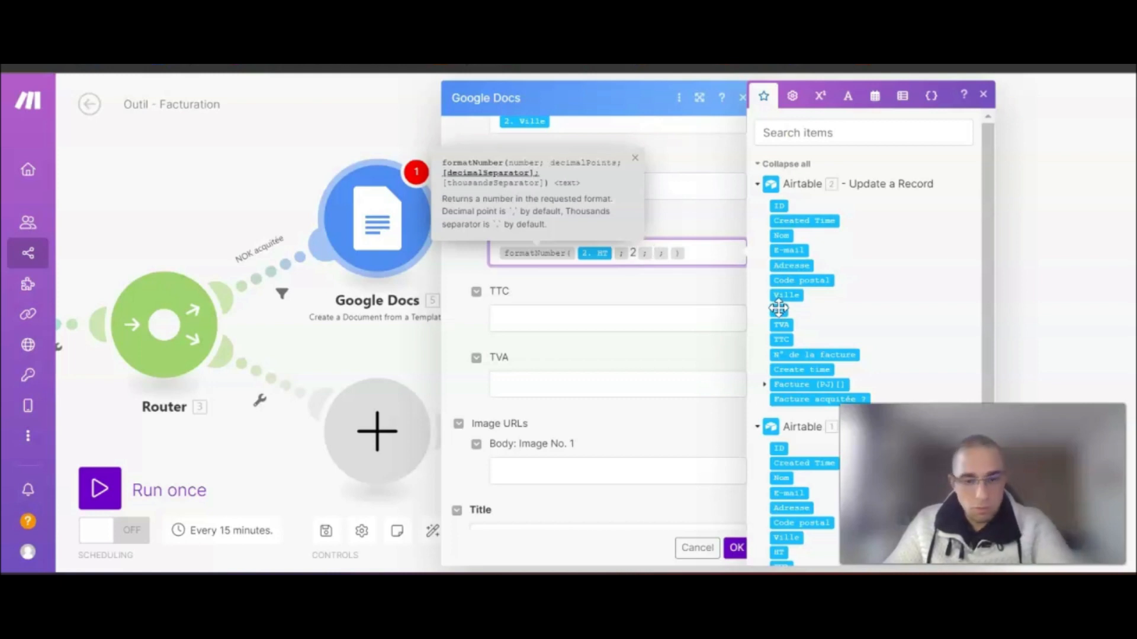
type(",")
key("Right")
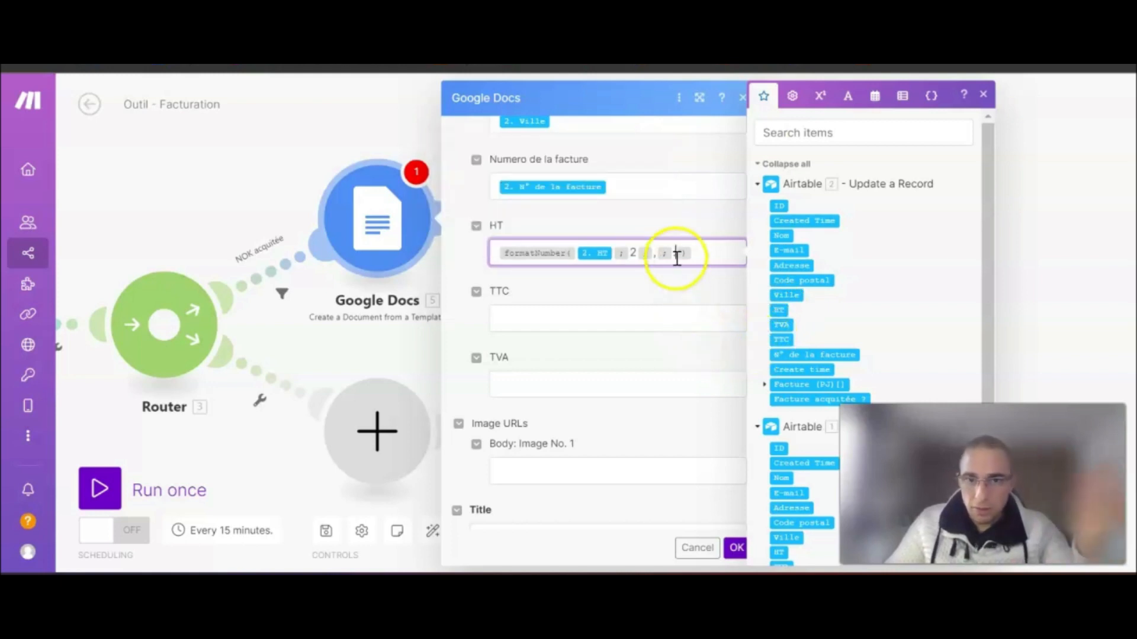
left_click(701, 255)
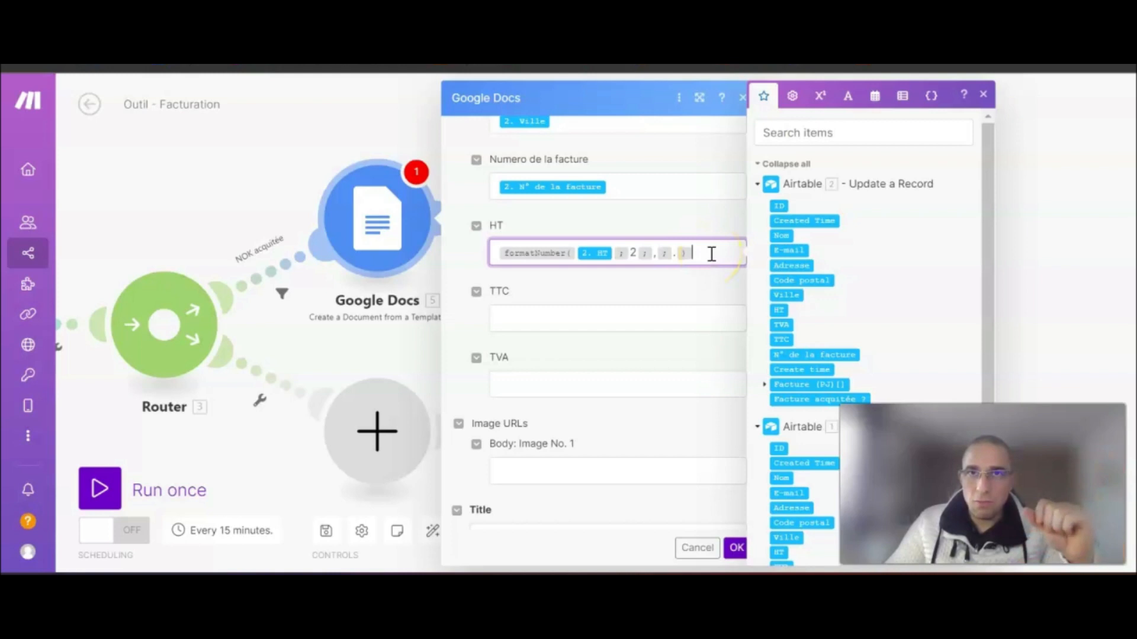
left_click(550, 318)
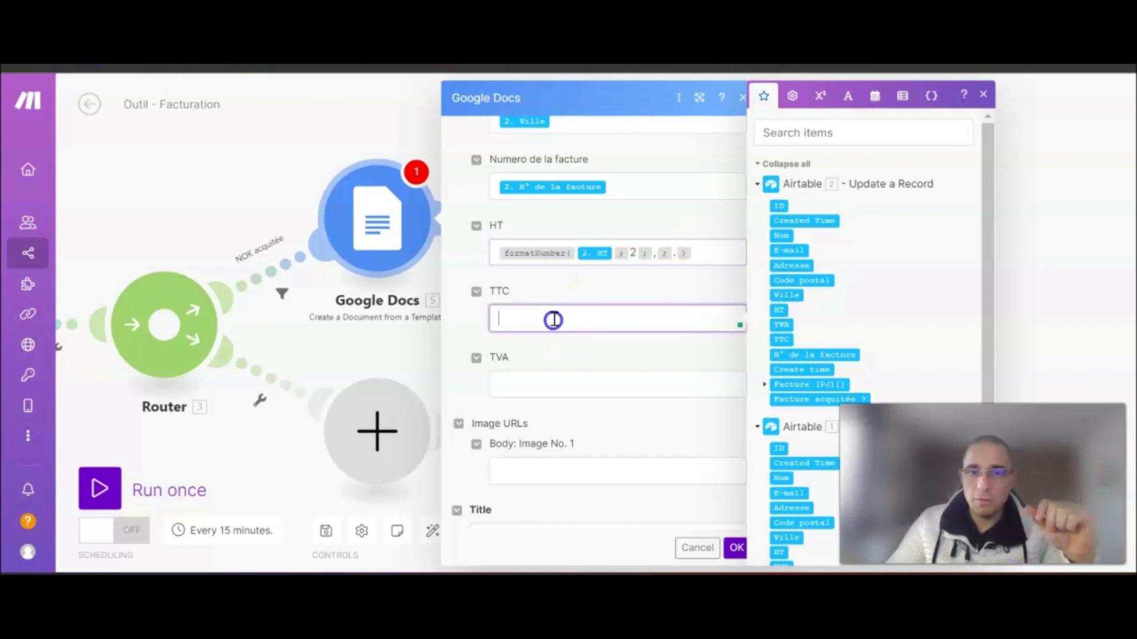
- Map Airtable 2. TTC directly into TTC and insert formatNumber into the TVA value
left_click(781, 339)
left_click(531, 385)
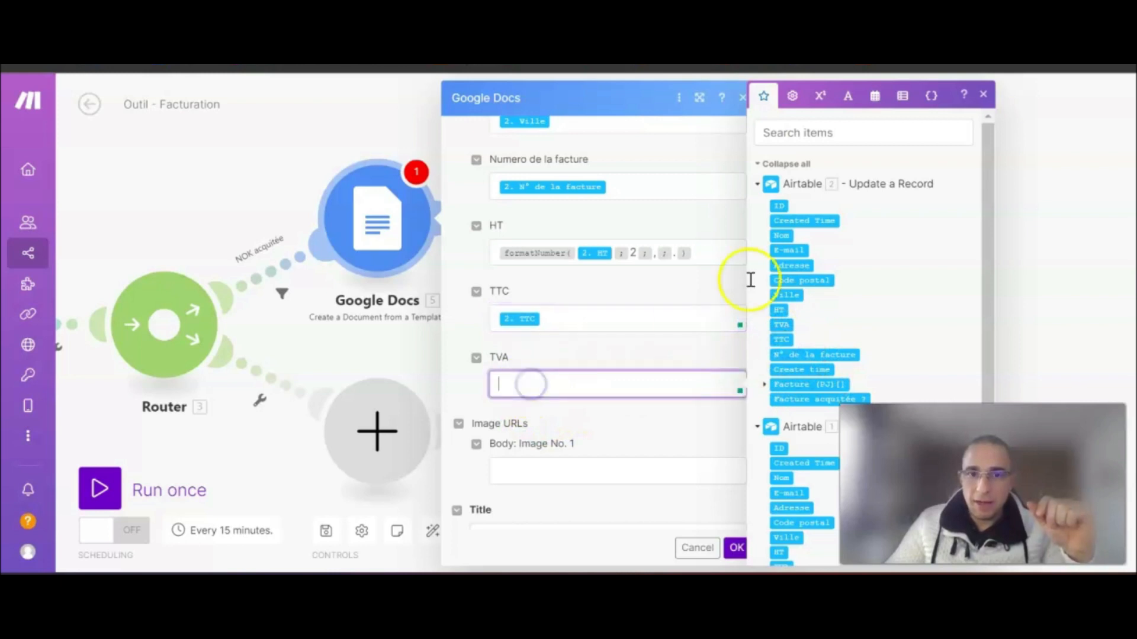
left_click(794, 104)
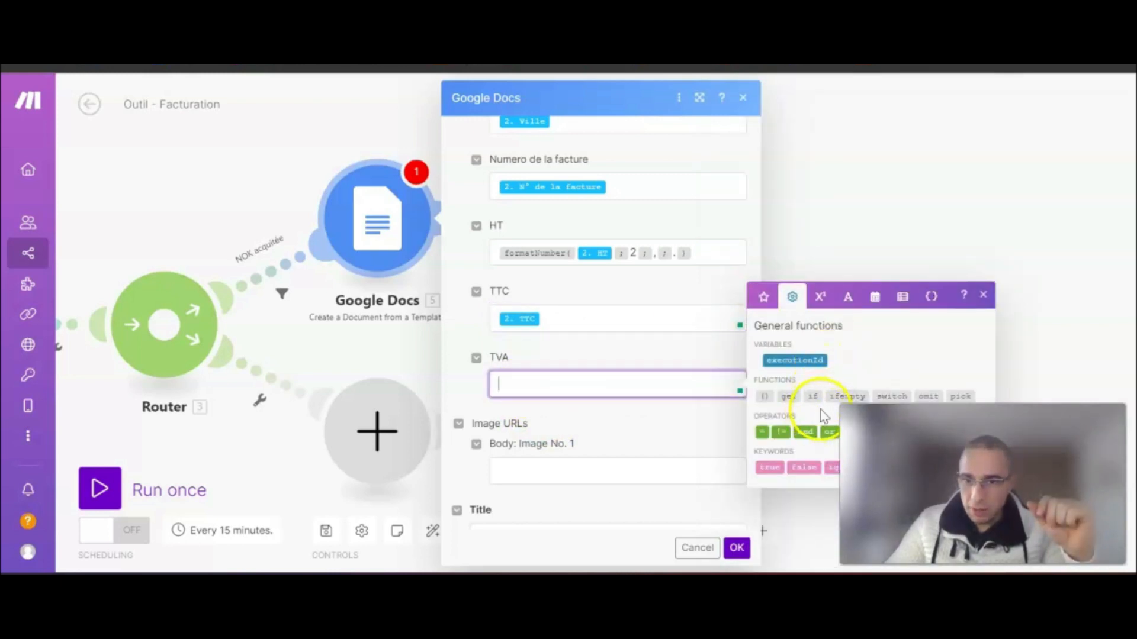
left_click(821, 299)
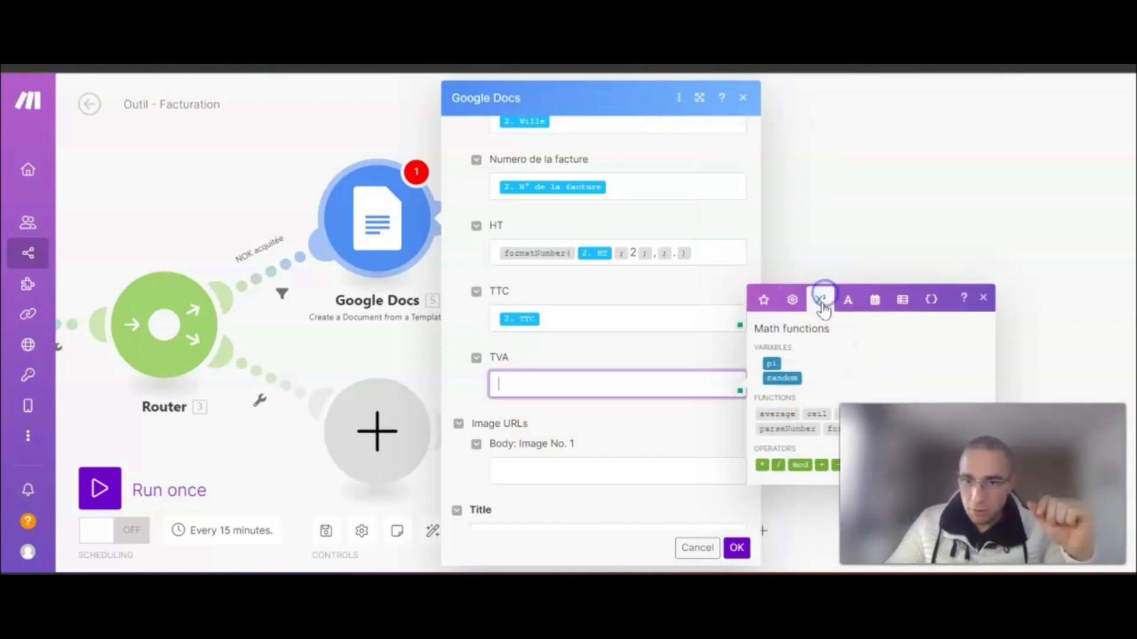
left_click(832, 429)
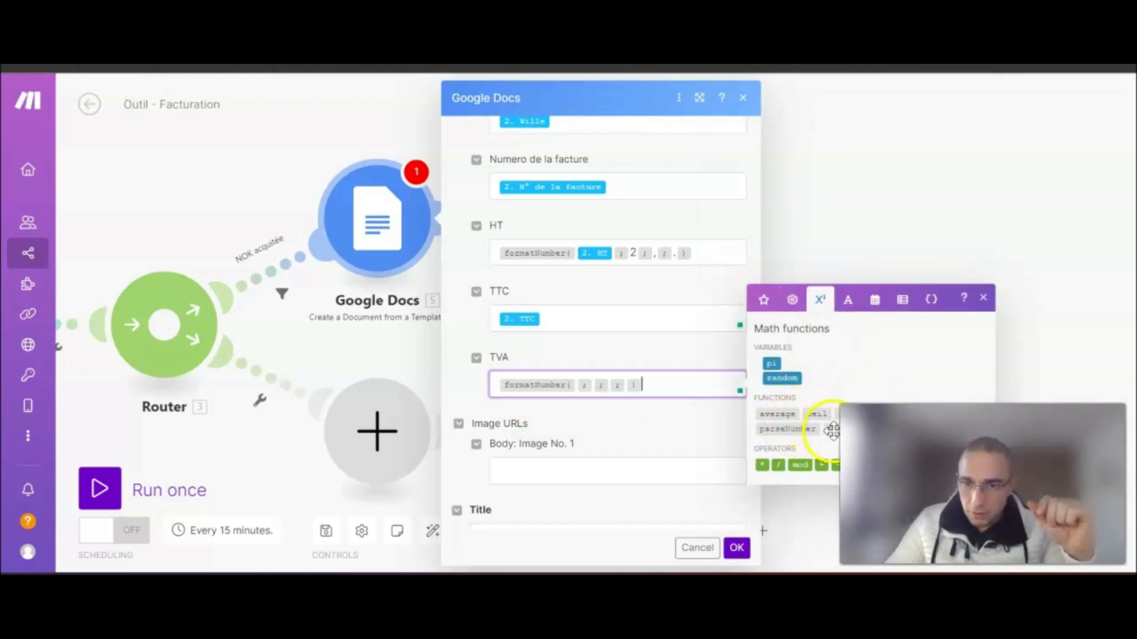
- Fill the TVA formatNumber with 2. TVA, 2 decimals, comma and period separators
left_click(666, 385)
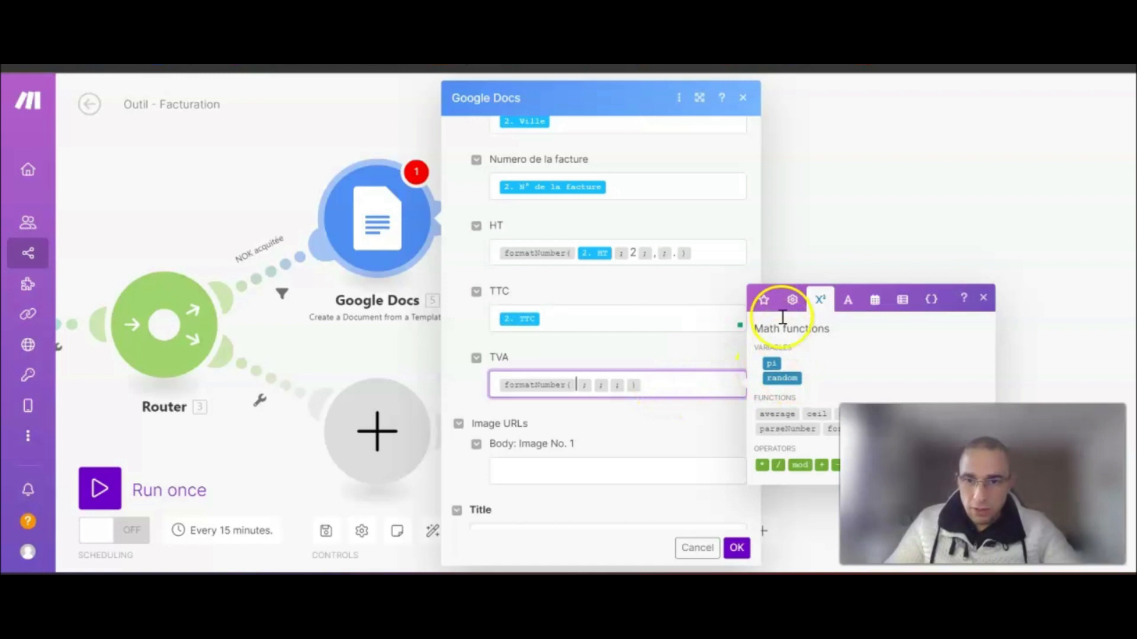
left_click(764, 300)
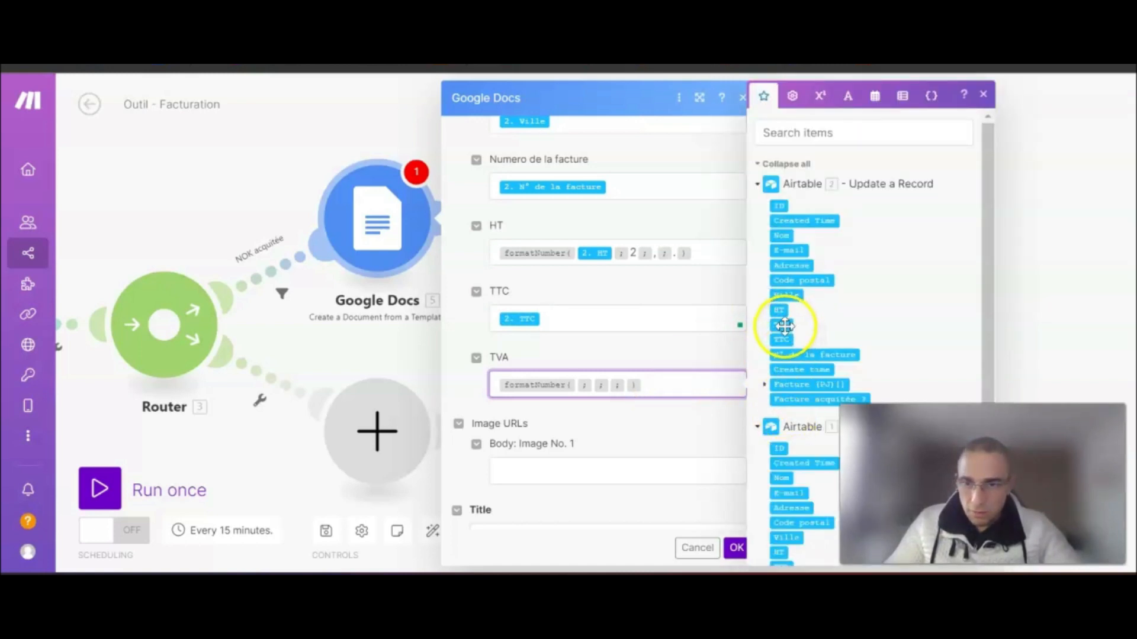
left_click(783, 325)
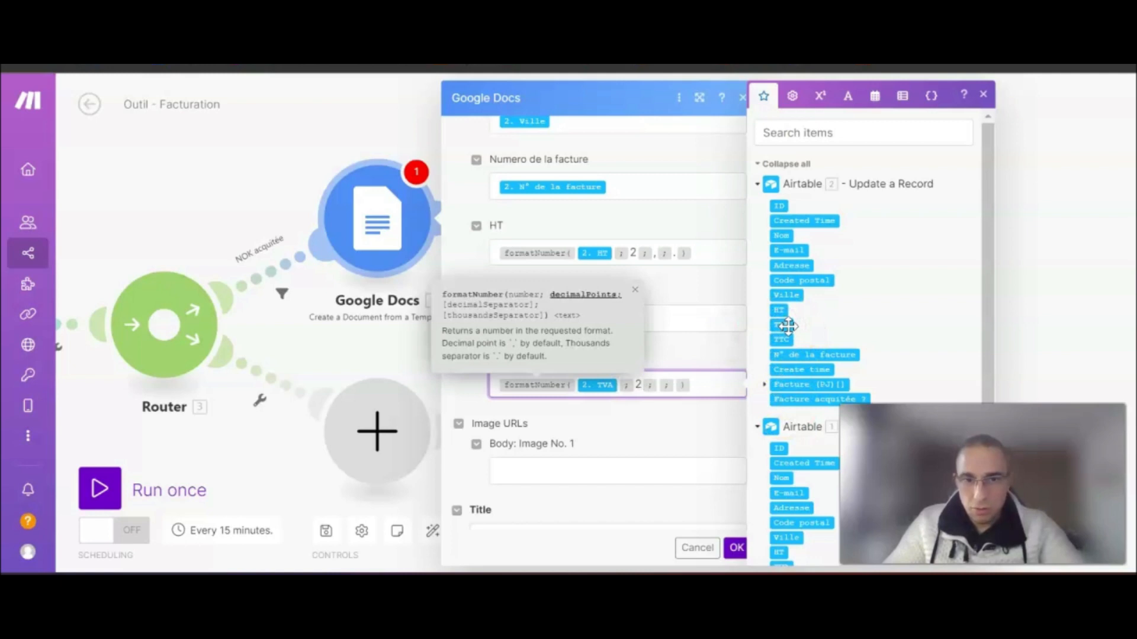
key("Right")
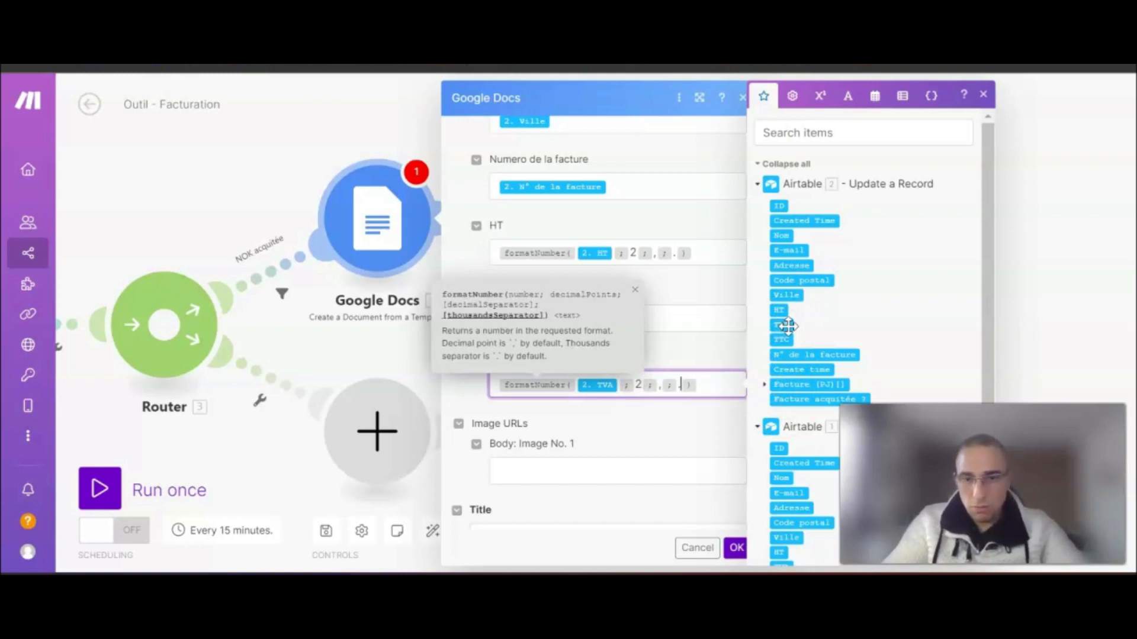
left_click(722, 386)
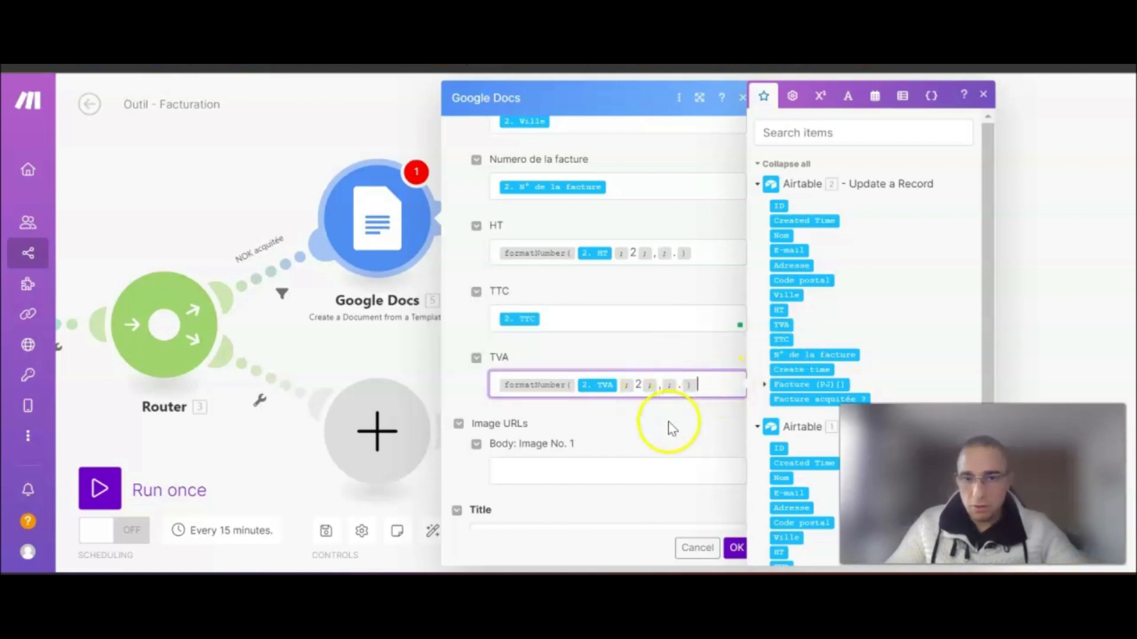
left_click(712, 388)
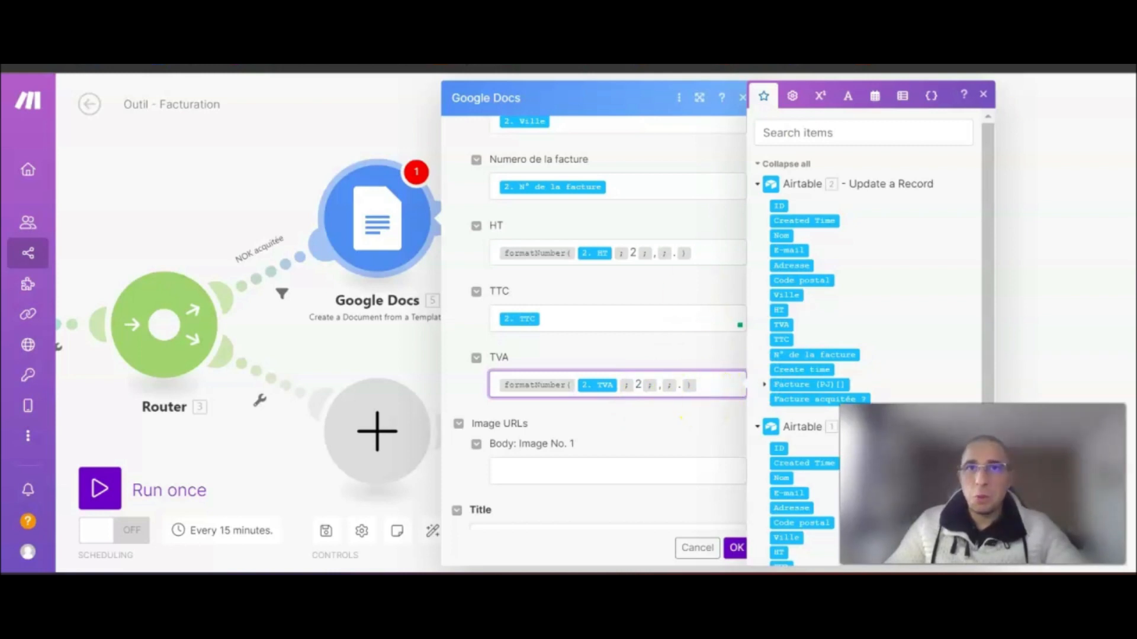
scroll(606, 356, "down", 3)
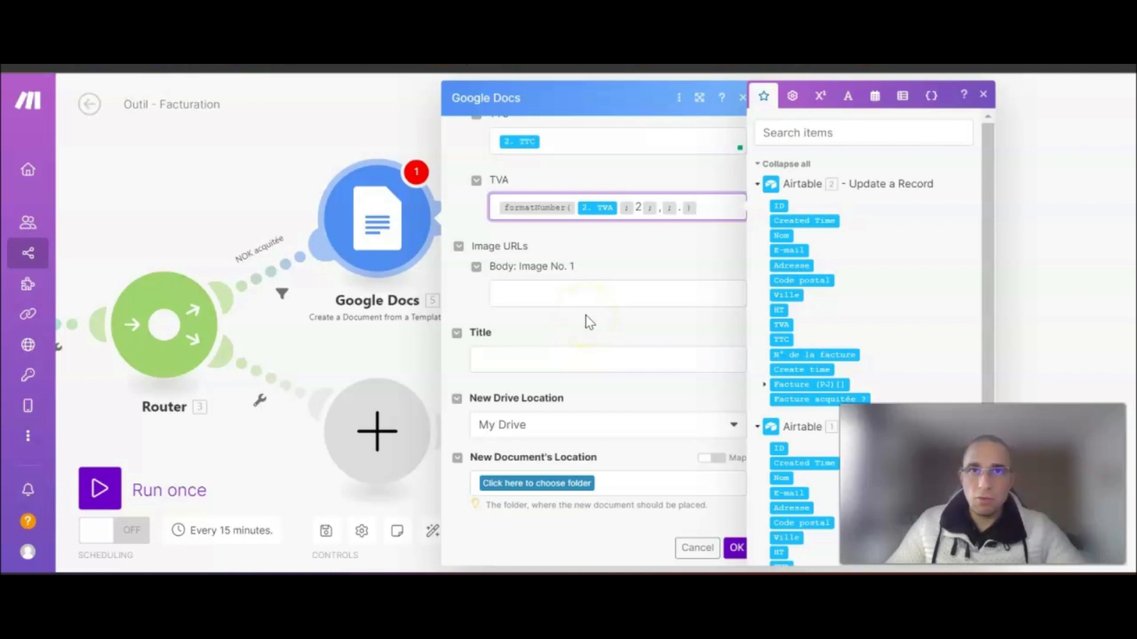
- Title the document 'Facture Mr/Mme' plus the mapped 2. Nom, then open Drive's Outil - Facturation folder
left_click(513, 354)
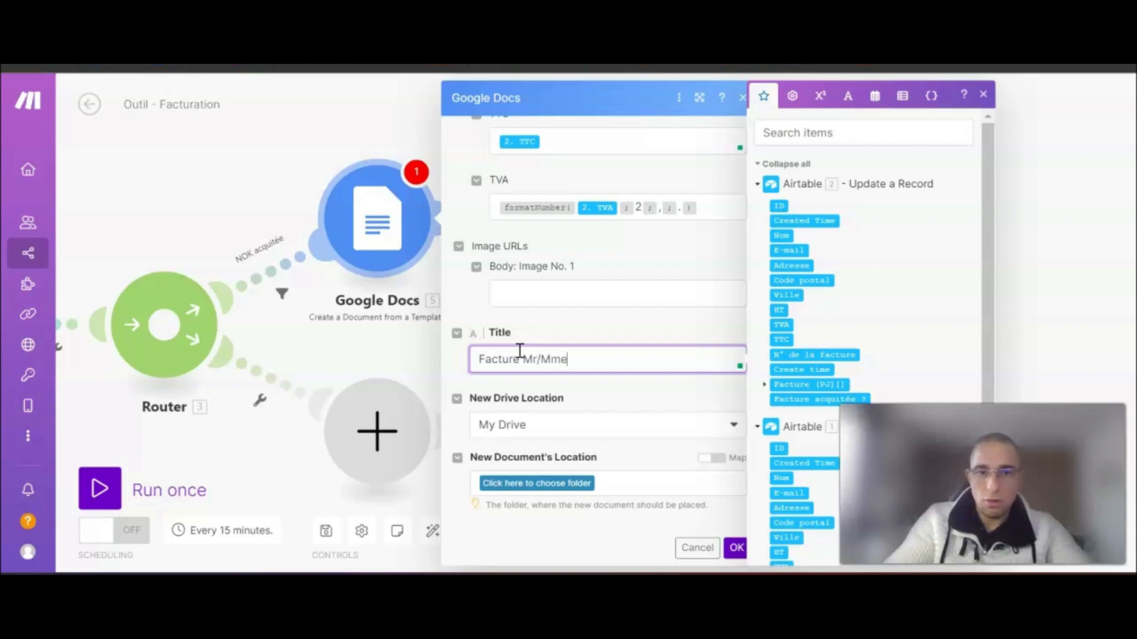
type("Facture Mr/Mme")
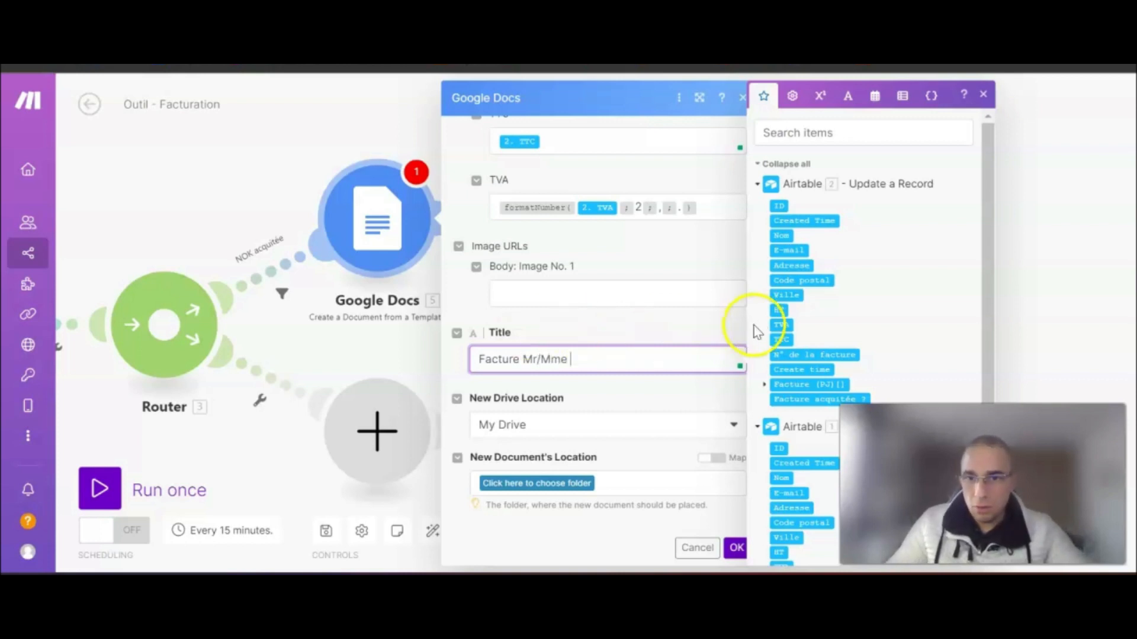
left_click(781, 236)
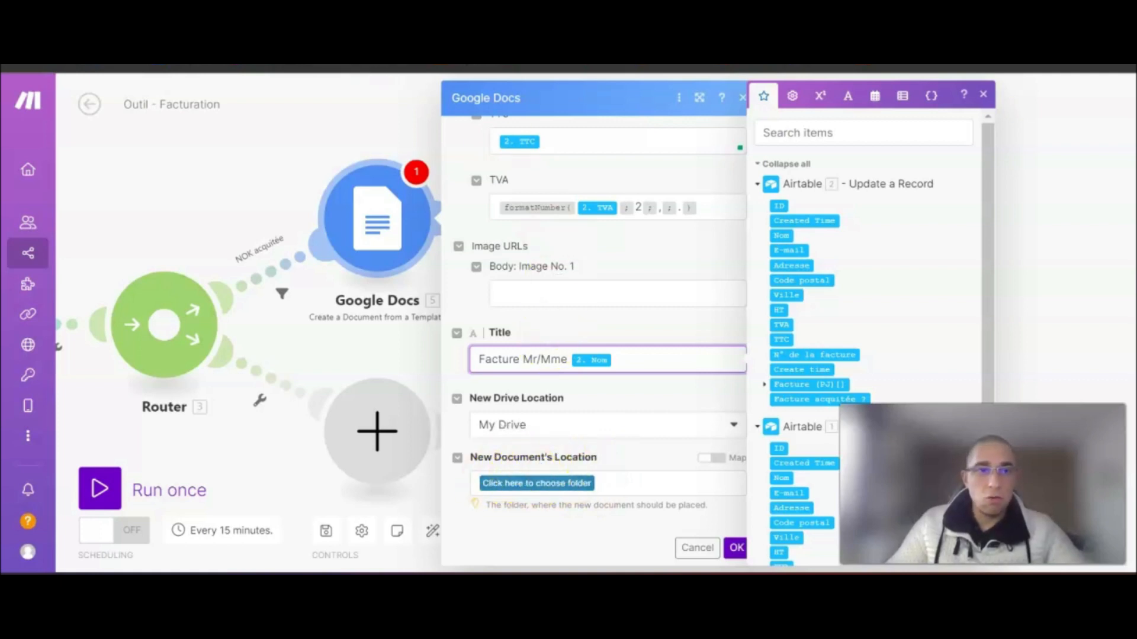
left_click(736, 548)
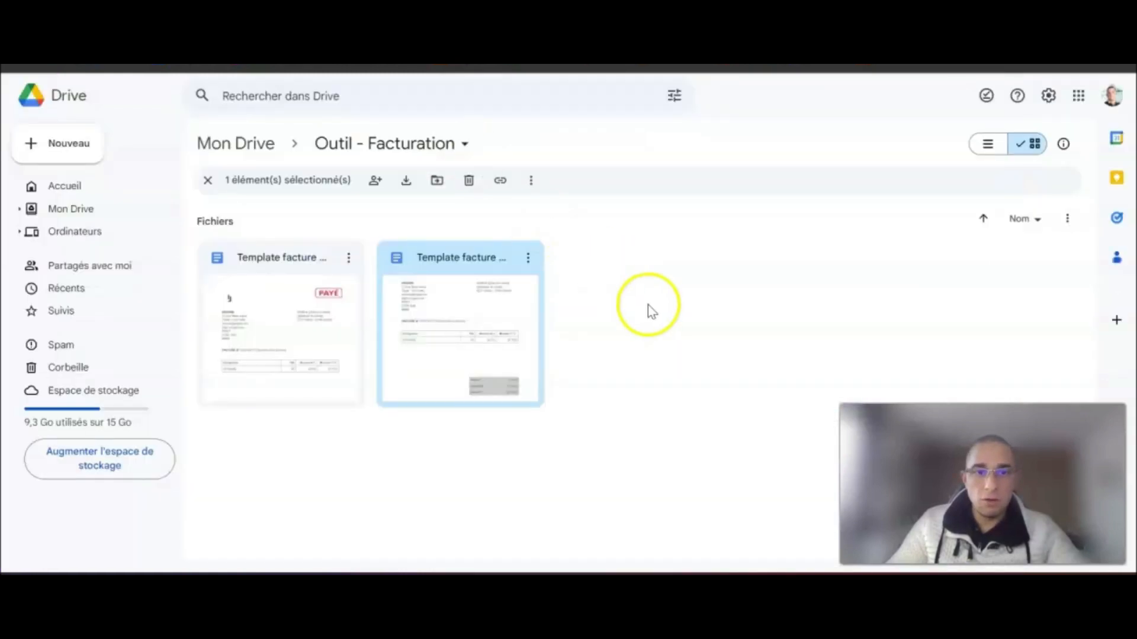
left_click(651, 311)
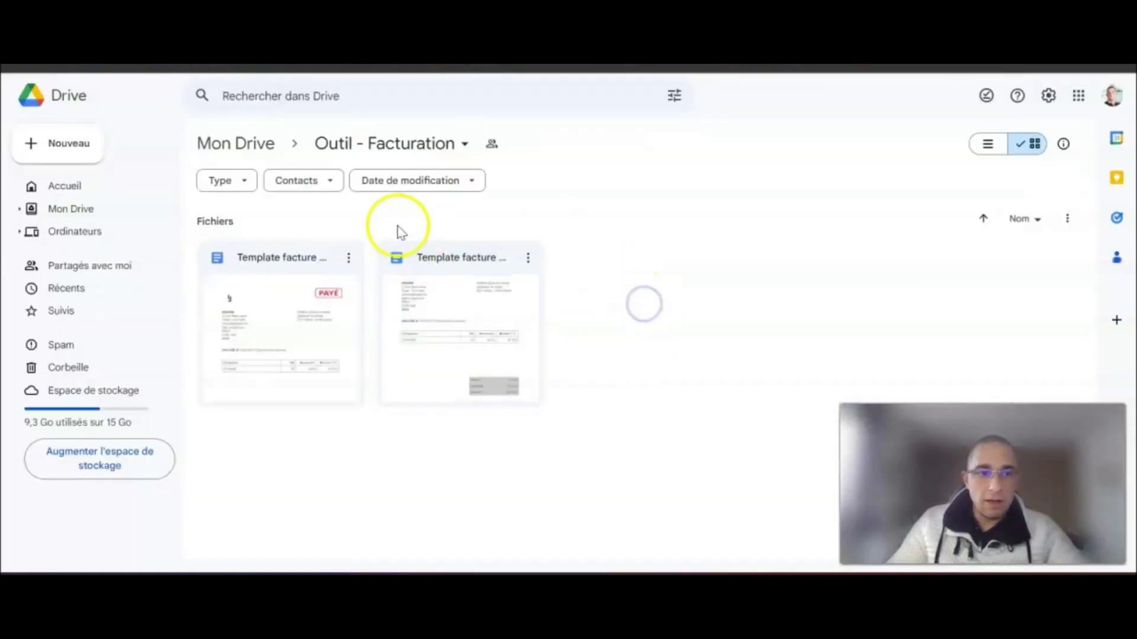
- Create a new folder named 'Factures en sortie' in Outil - Facturation
left_click(61, 148)
left_click(119, 147)
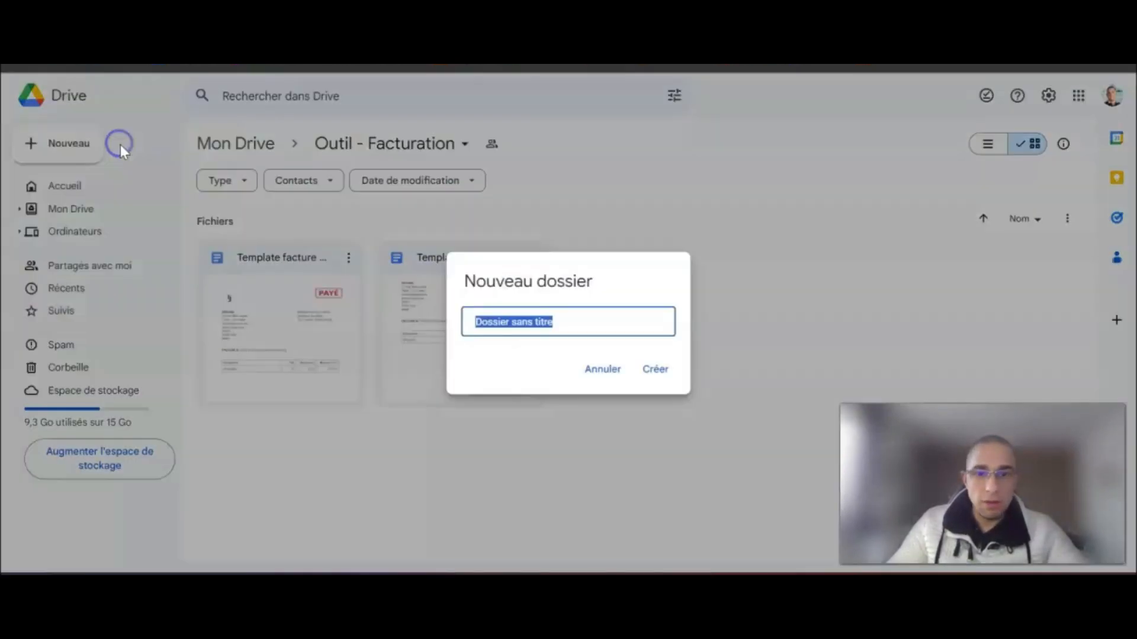
type("Factures en sortie")
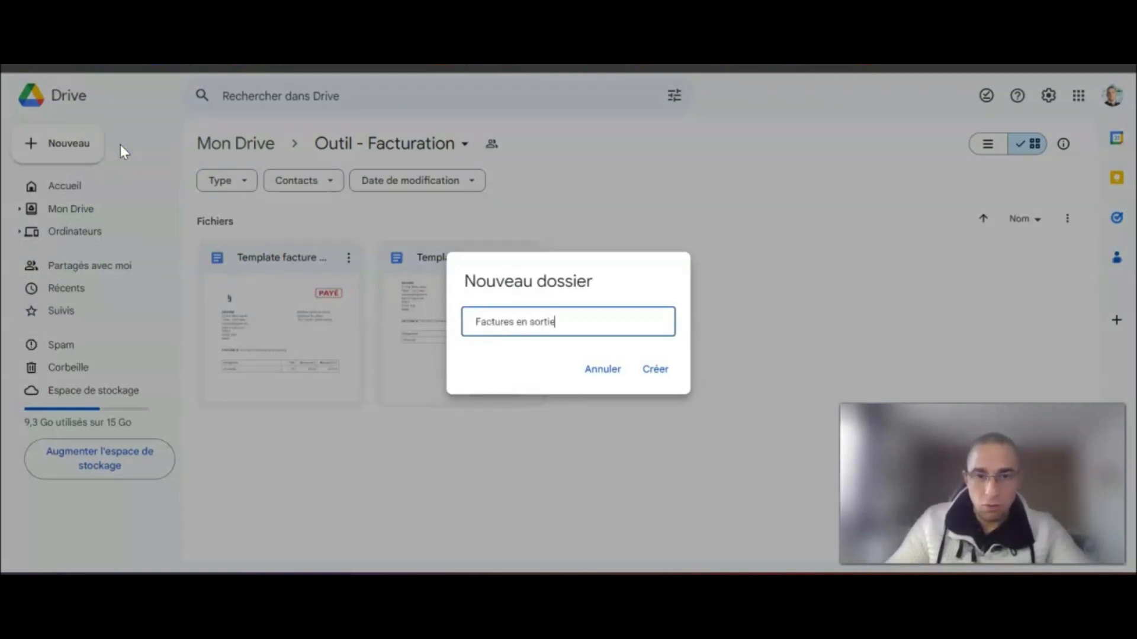
left_click(656, 372)
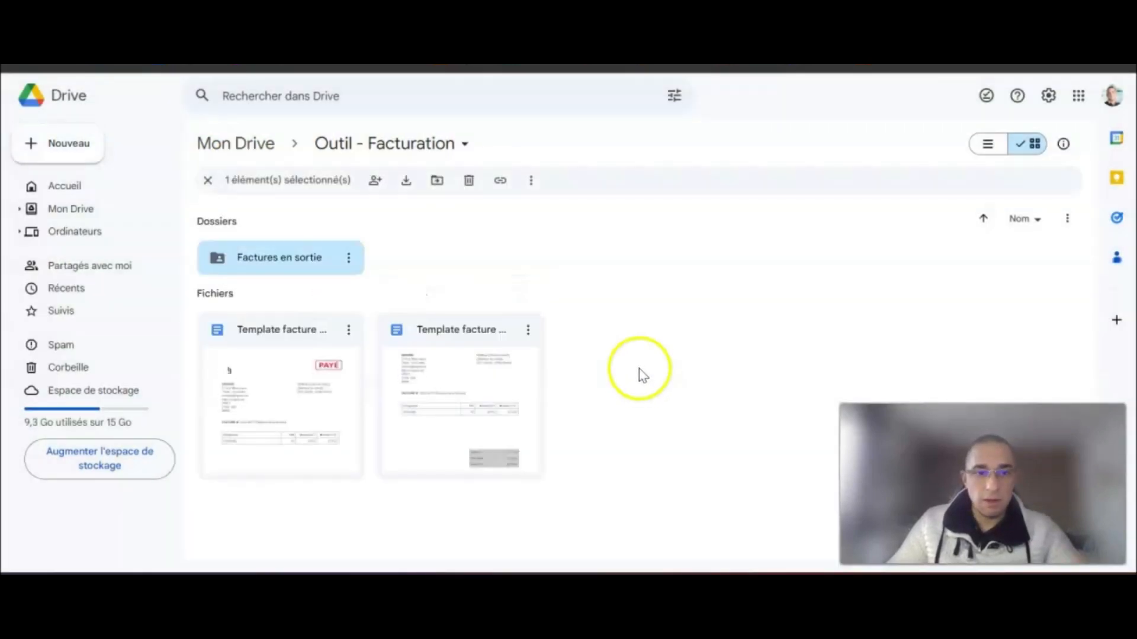
- Share Factures en sortie so anyone with the link can edit, then return to Make
left_click(347, 260)
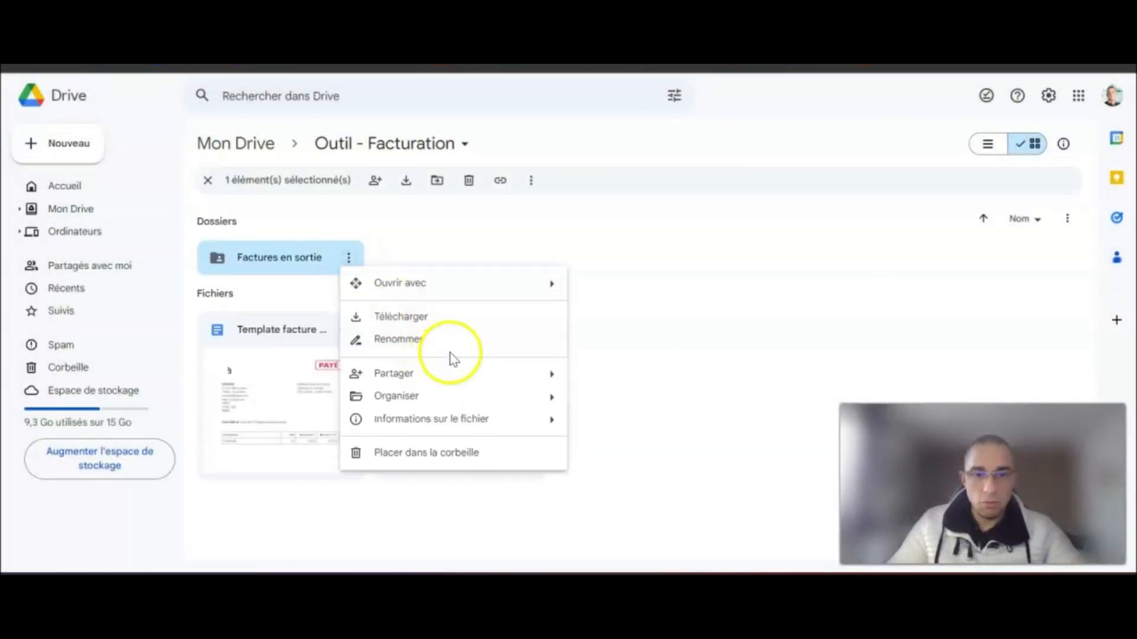
mouse_move(497, 373)
left_click(621, 378)
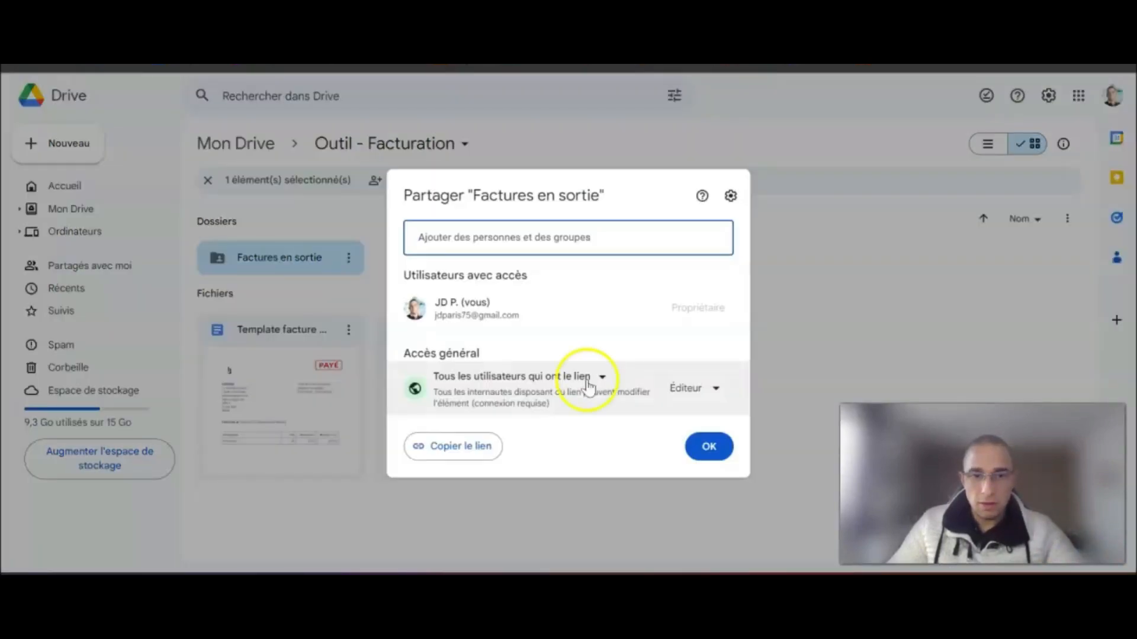
left_click_drag(407, 353, 482, 350)
left_click(709, 447)
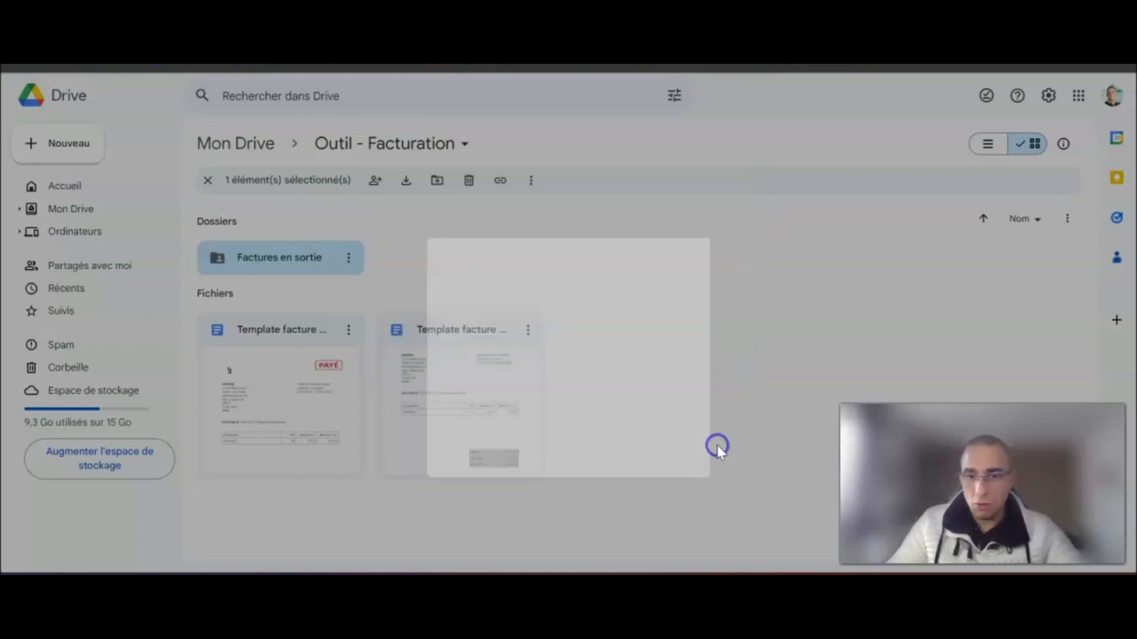
left_click(669, 68)
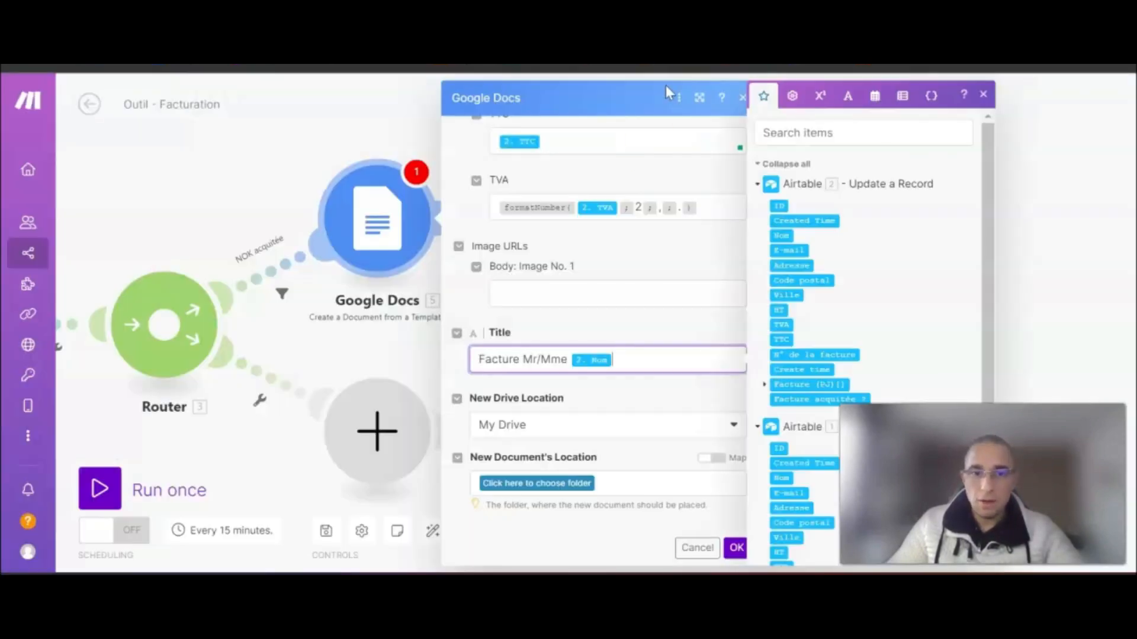
- Set the Google Docs module's save folder to Outil - Facturation / Factures en sortie and confirm
left_click(583, 483)
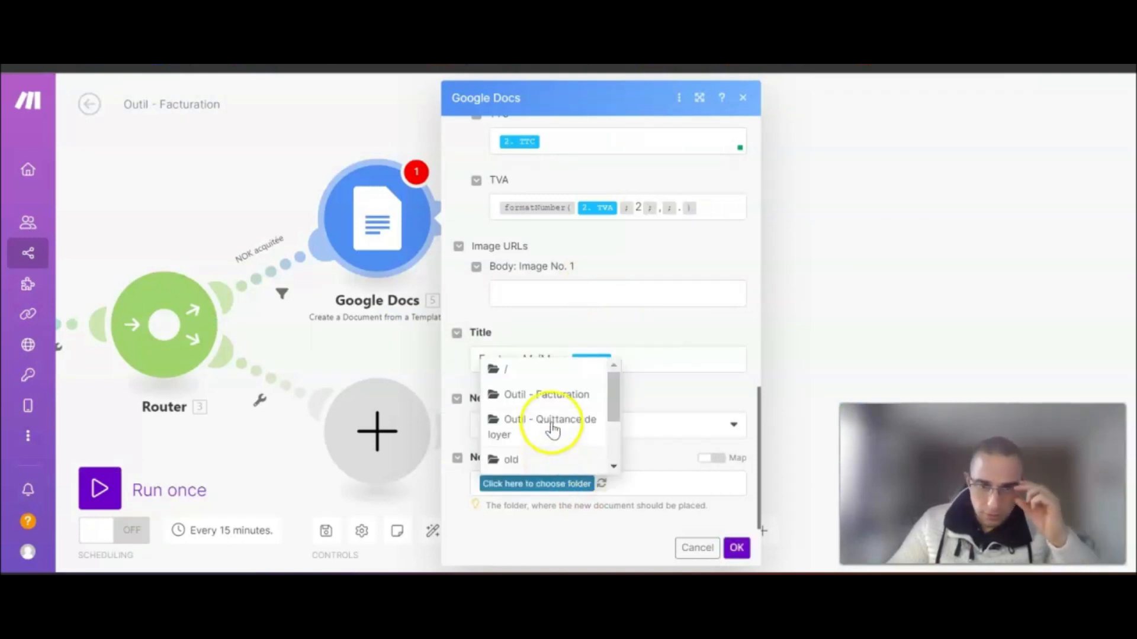
left_click(558, 393)
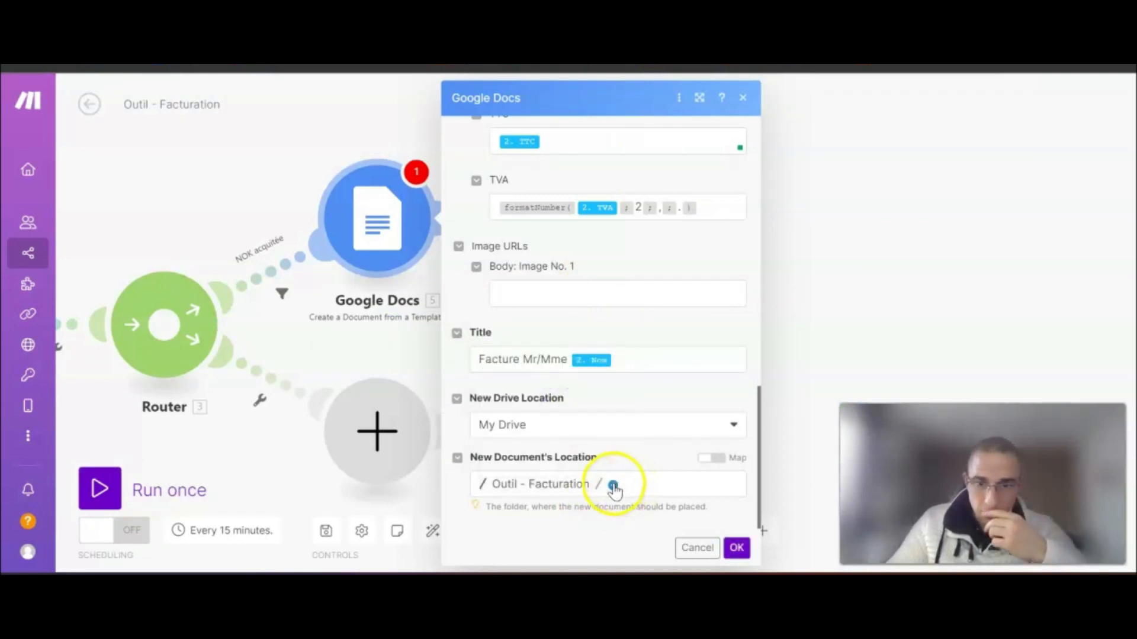
left_click(613, 486)
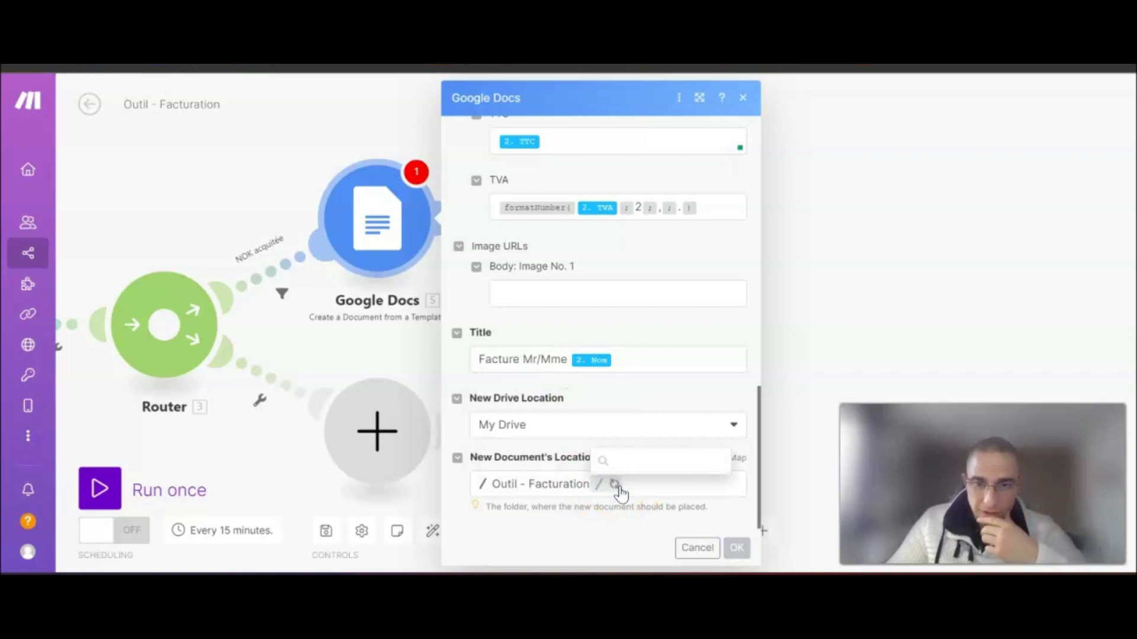
left_click(654, 465)
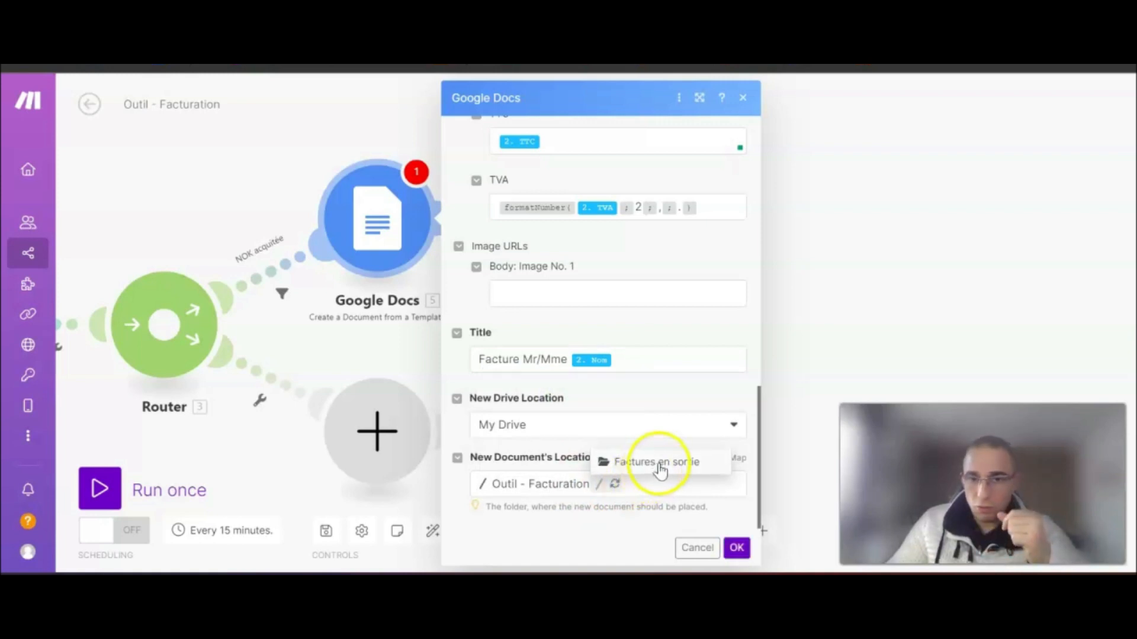
left_click(656, 465)
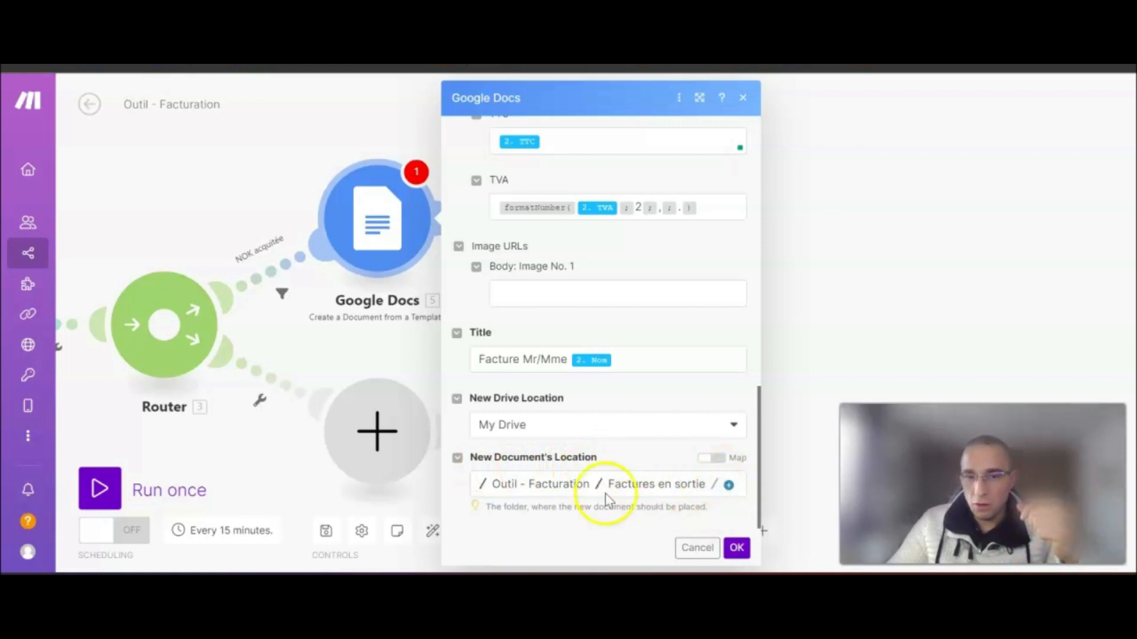
scroll(678, 483, "up", 6)
scroll(687, 478, "up", 8)
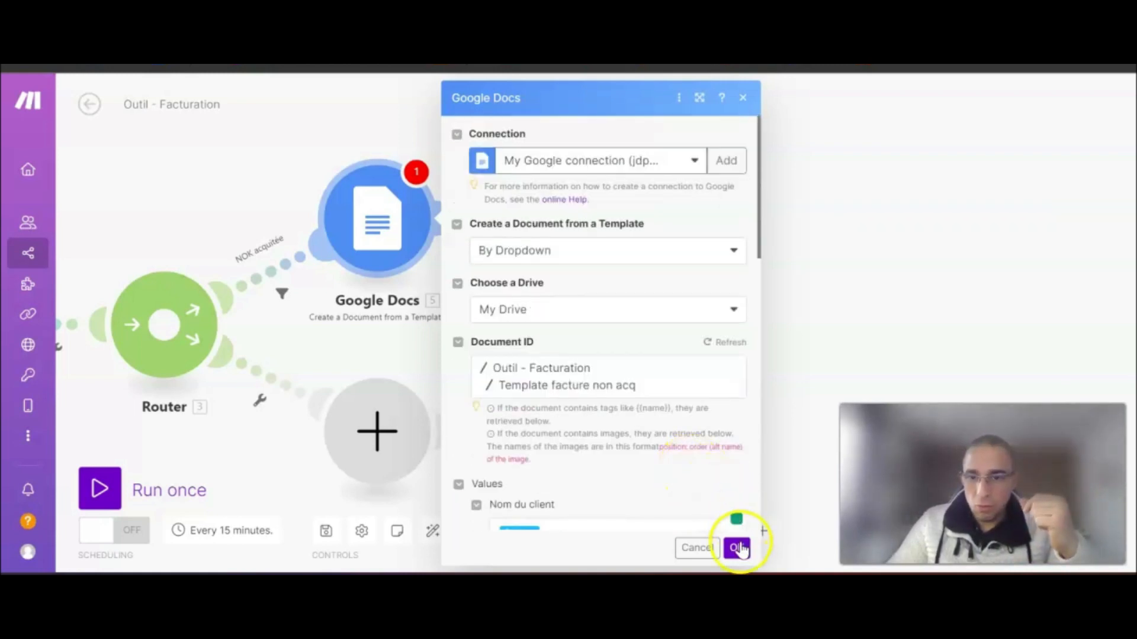
left_click(740, 548)
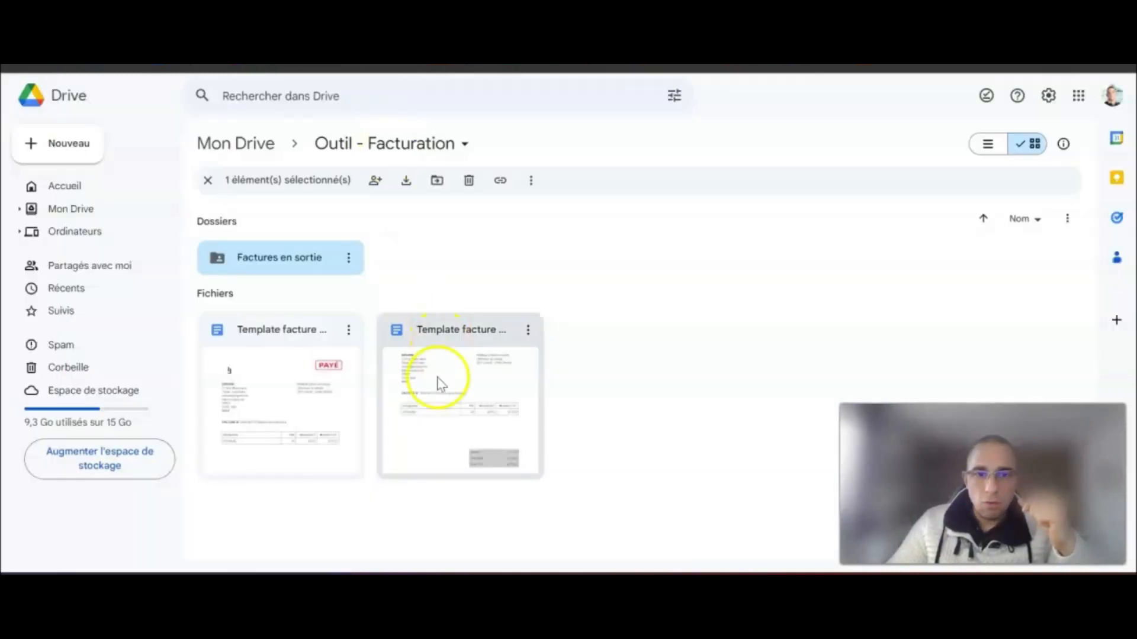
- Correct the Produit placeholder to {{Produit}} in Template facture non acq
double_click(438, 378)
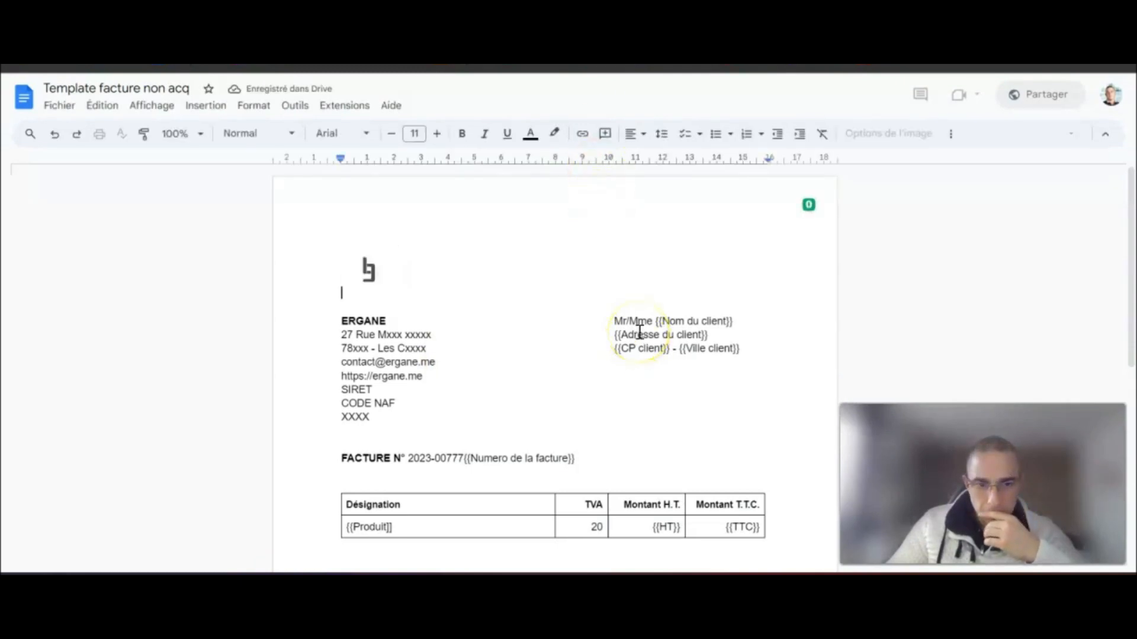
scroll(639, 333, "down", 3)
left_click(419, 346)
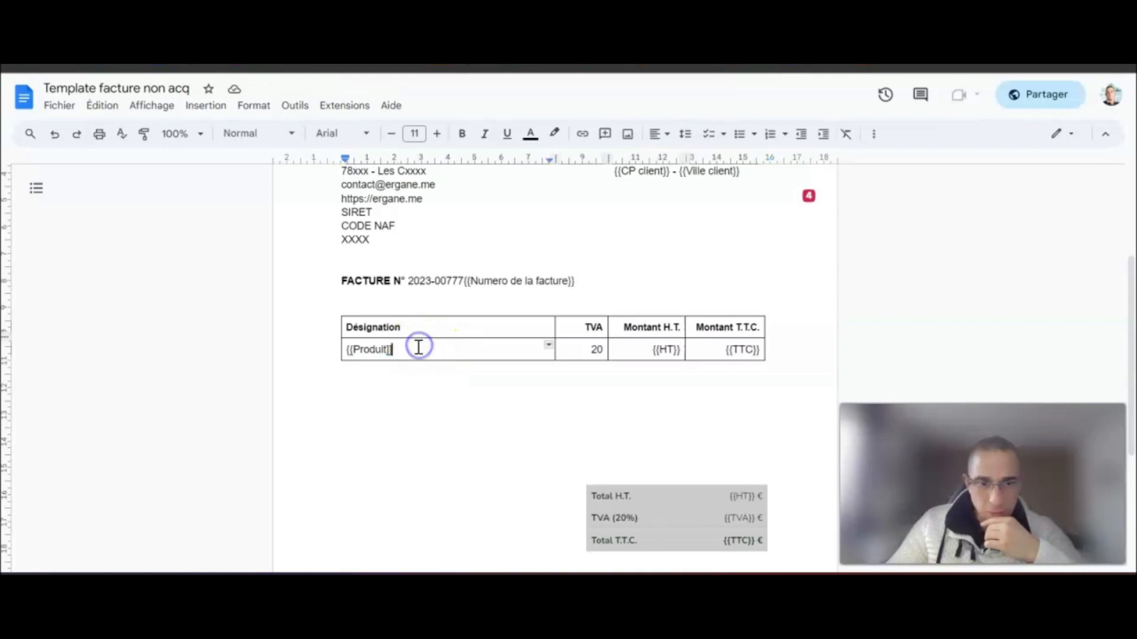
left_click(393, 349)
left_click(393, 349)
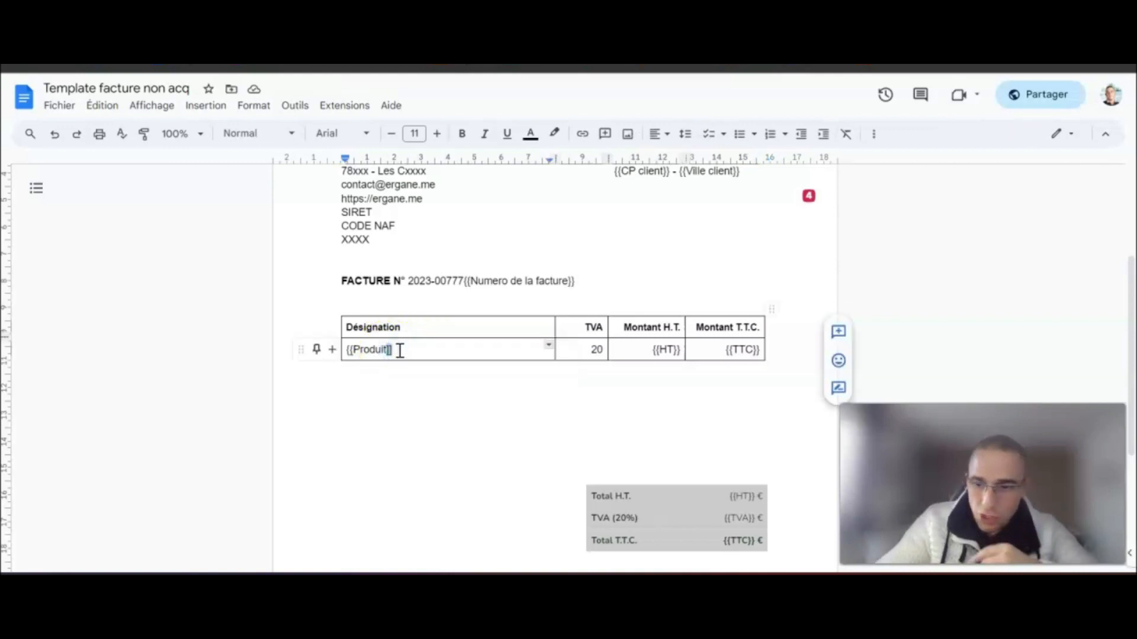
key("BackSpace")
key("BackSpace")
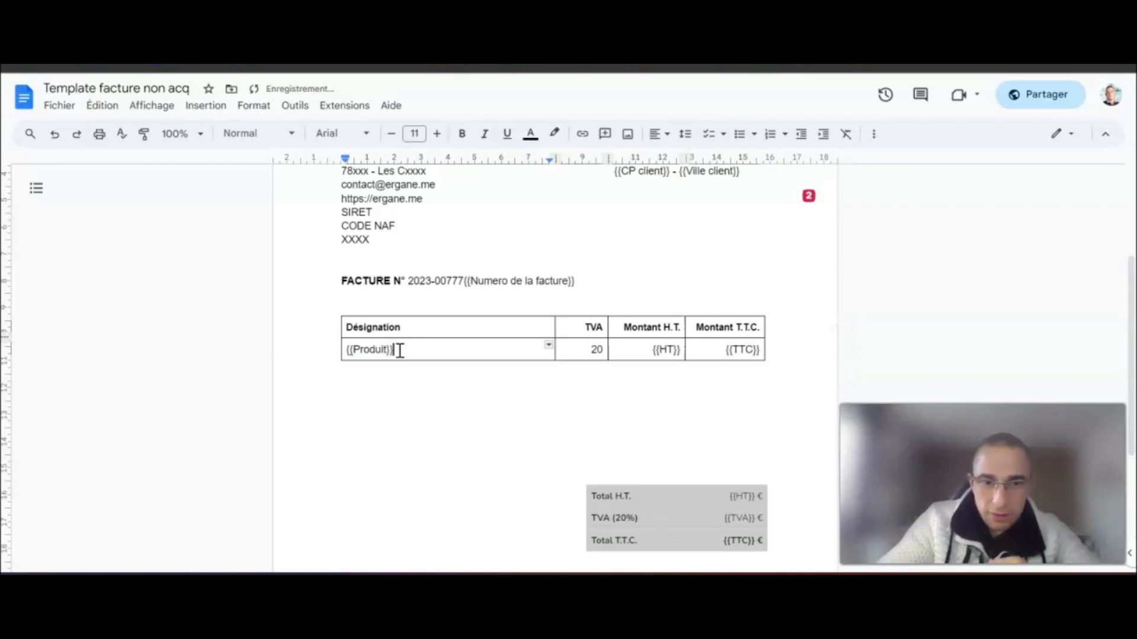
left_click(418, 411)
left_click_drag(393, 350, 344, 352)
left_click(25, 99)
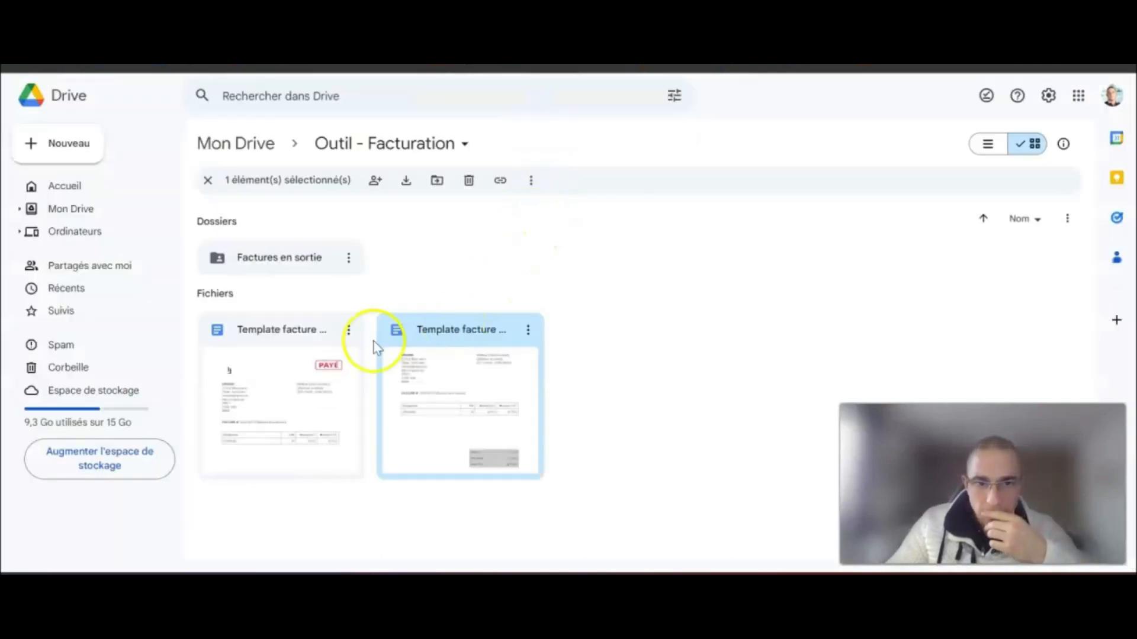
- Correct the Produit placeholder to {{Produit}} in Template facture acq, then return home
left_click(293, 368)
double_click(293, 368)
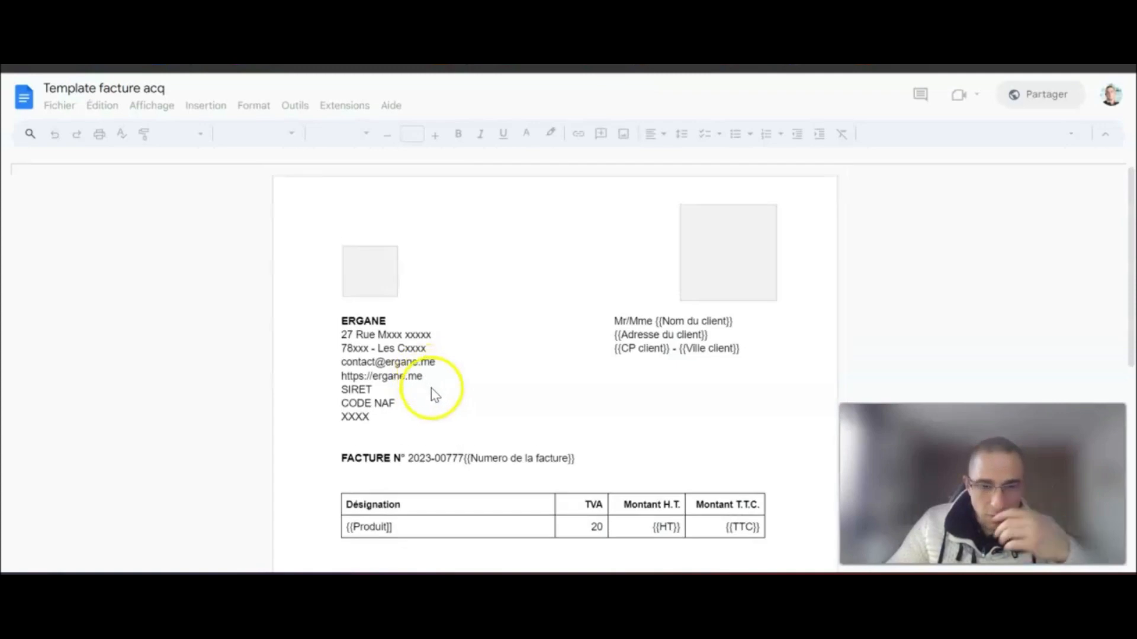
left_click(419, 530)
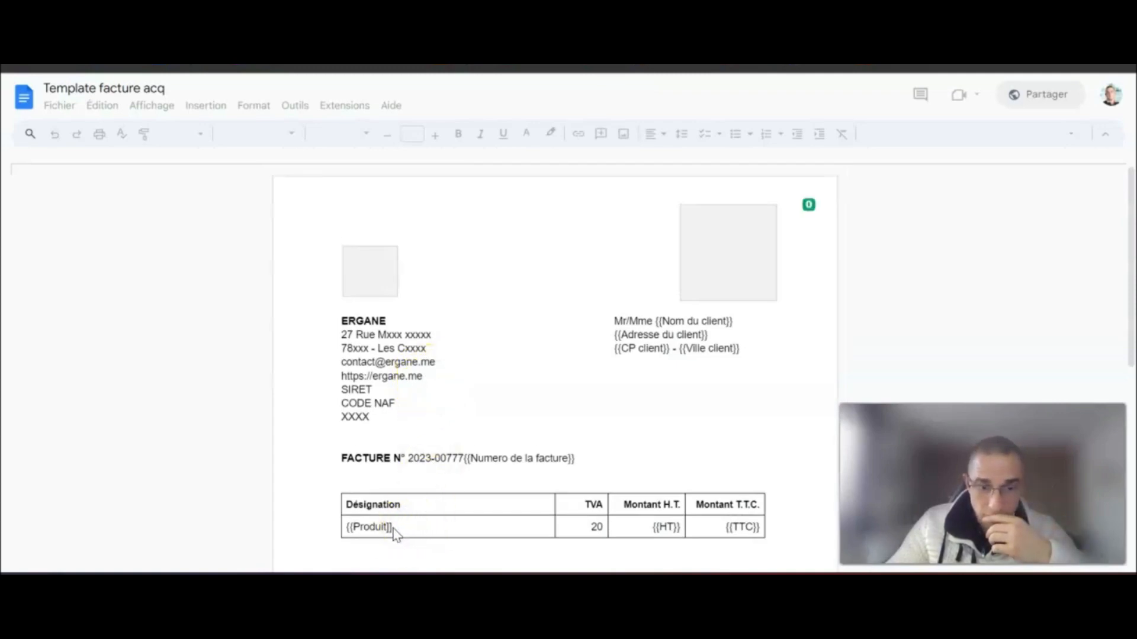
left_click(392, 528)
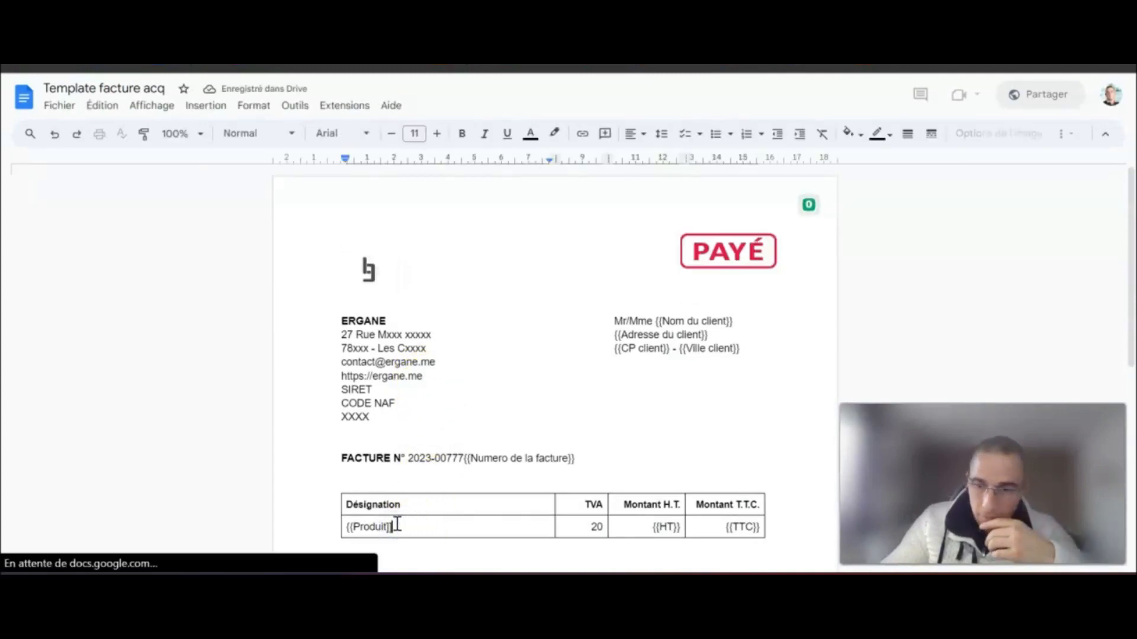
key("BackSpace")
key("BackSpace")
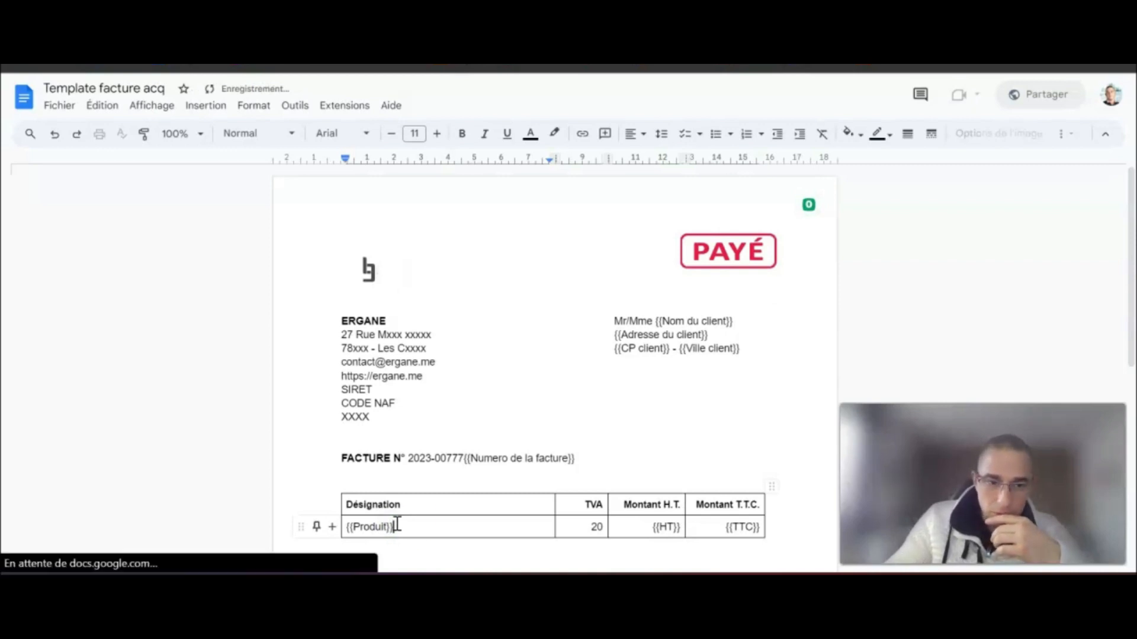
left_click(295, 311)
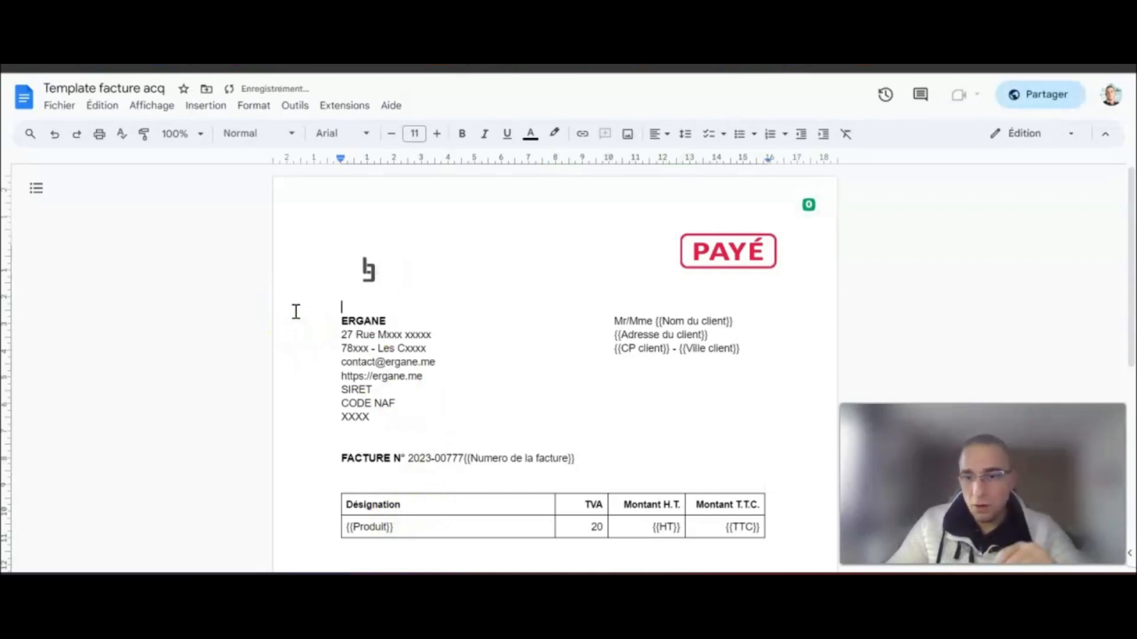
left_click(325, 331)
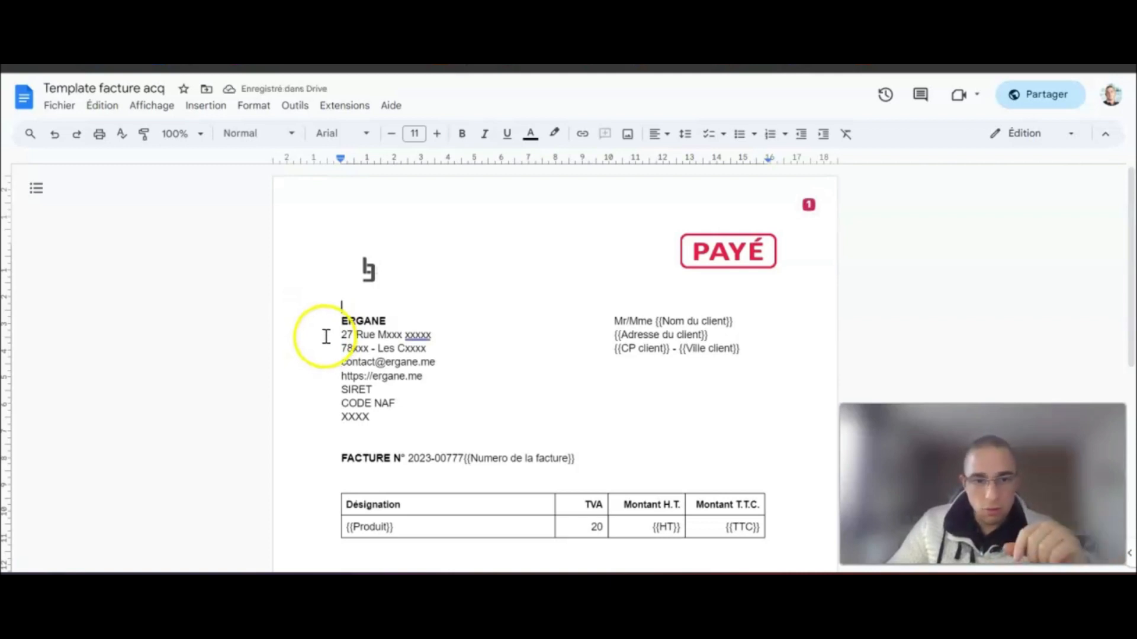
left_click(24, 96)
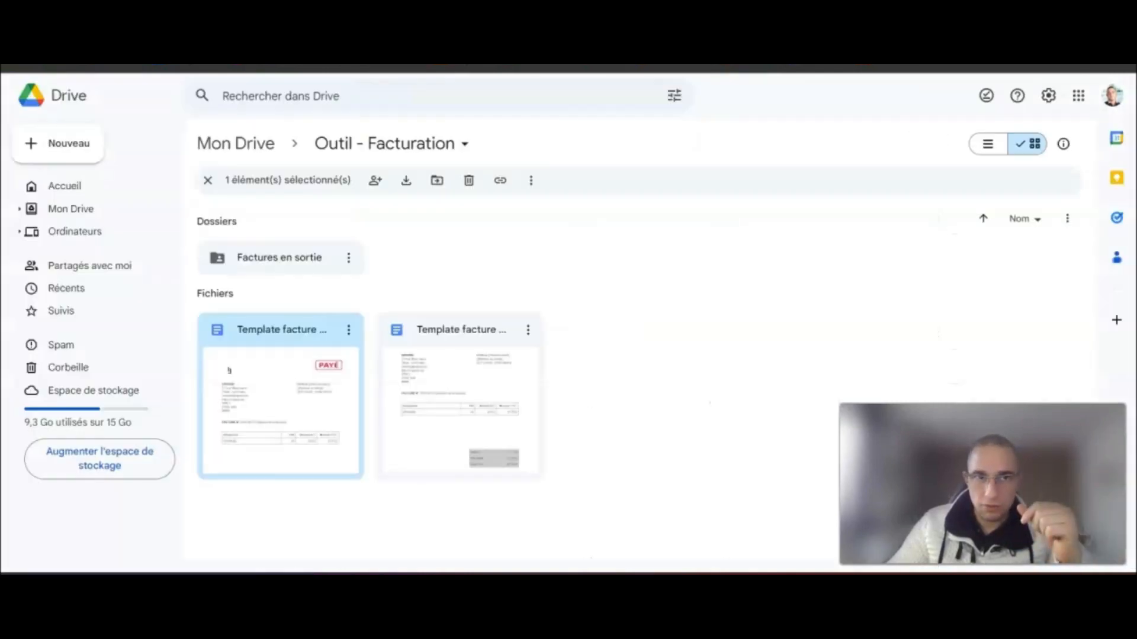
- Open the Google Docs module and fill the Produit field with 'Prestation 1 heure de coaching'
left_click(541, 251)
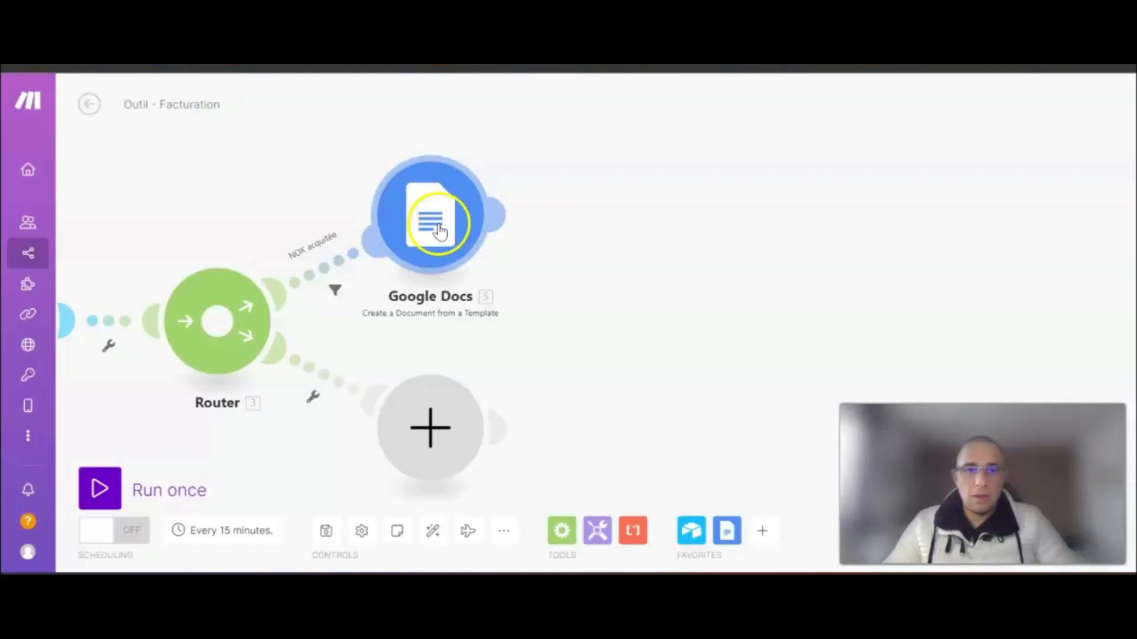
left_click(506, 214)
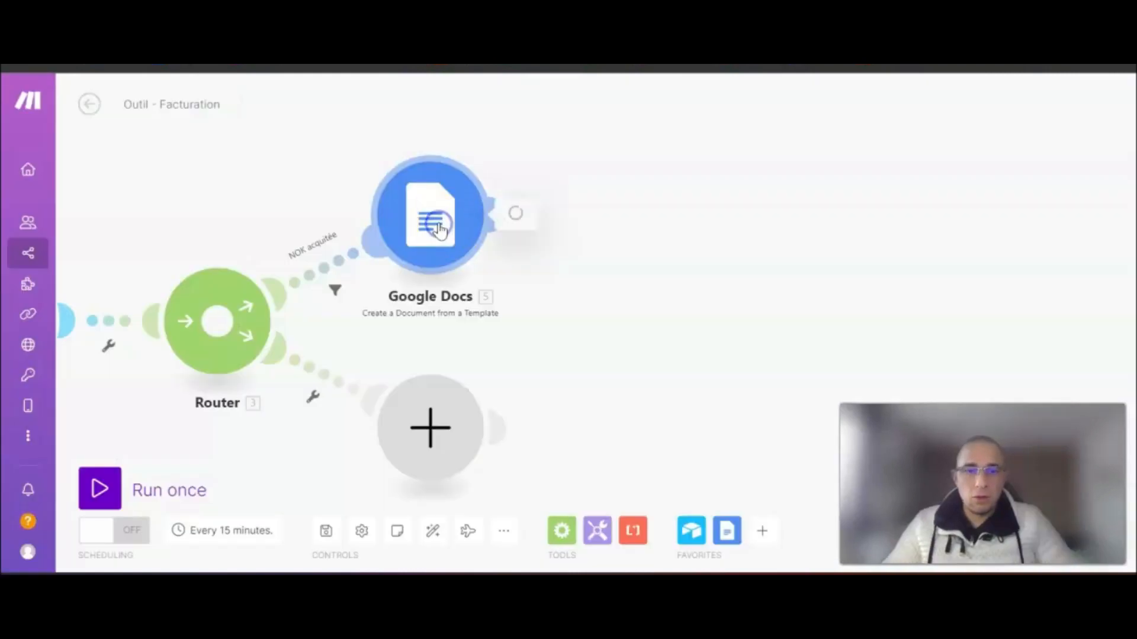
scroll(720, 432, "down", 2)
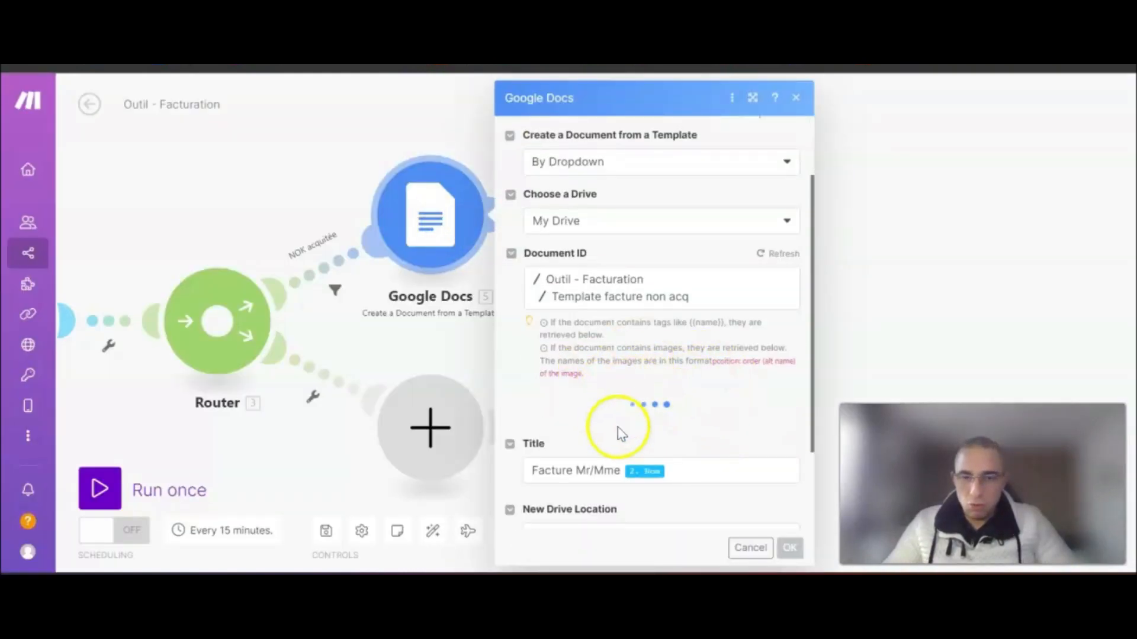
scroll(685, 379, "down", 1)
scroll(669, 355, "down", 9)
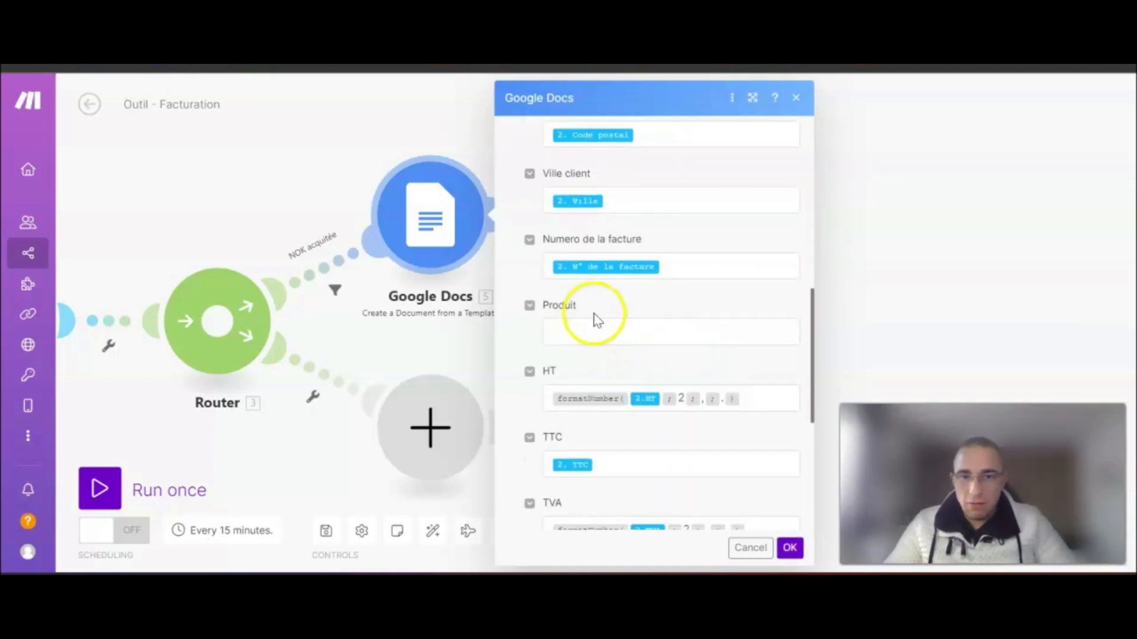
left_click(580, 328)
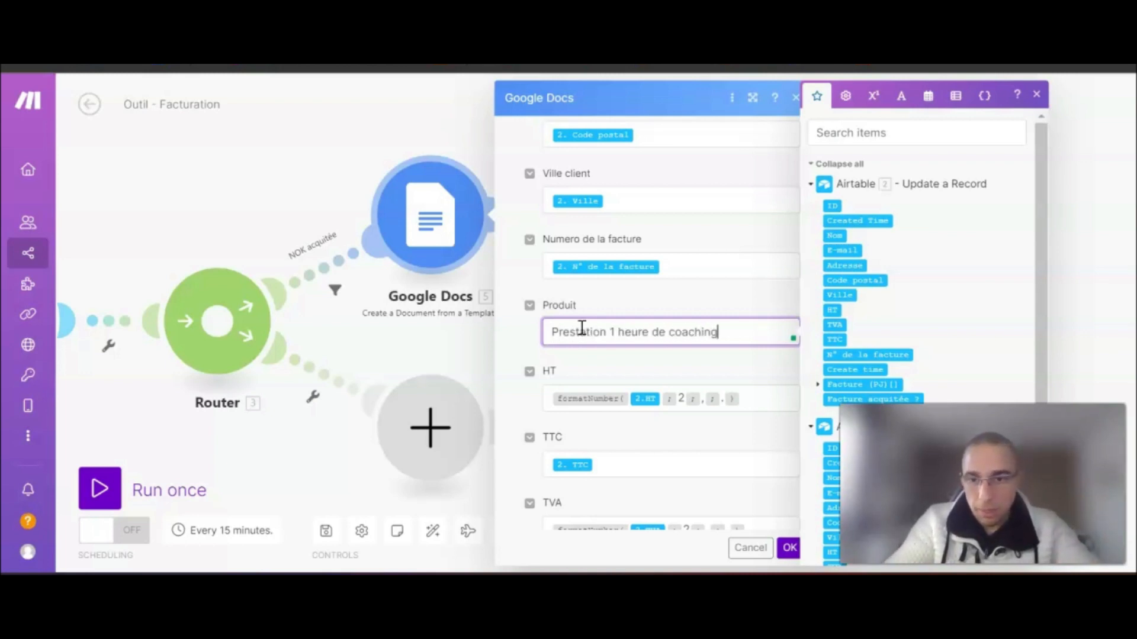
left_click_drag(714, 328, 531, 330)
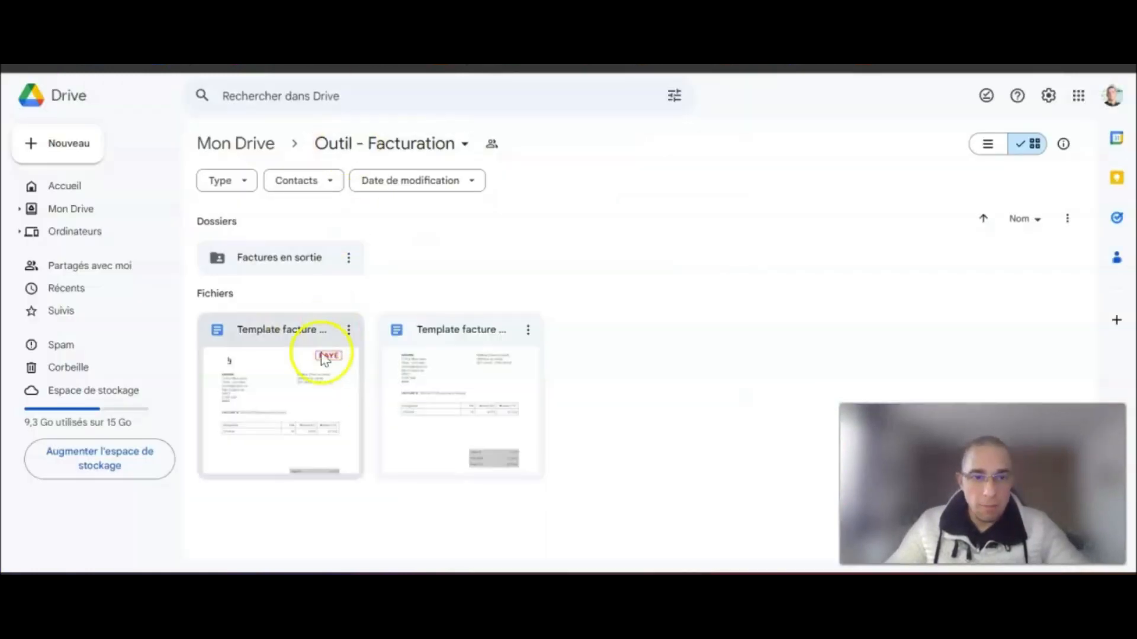
- Check the Produit placeholder in Template facture non acq, then confirm the Google Docs module settings
double_click(448, 373)
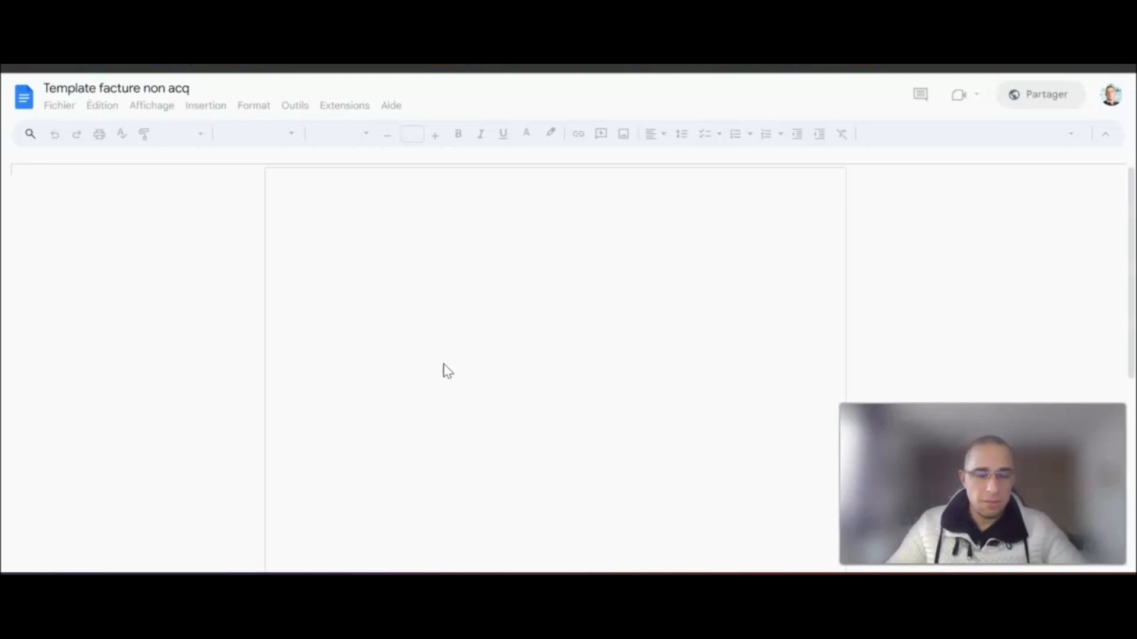
scroll(447, 371, "down", 3)
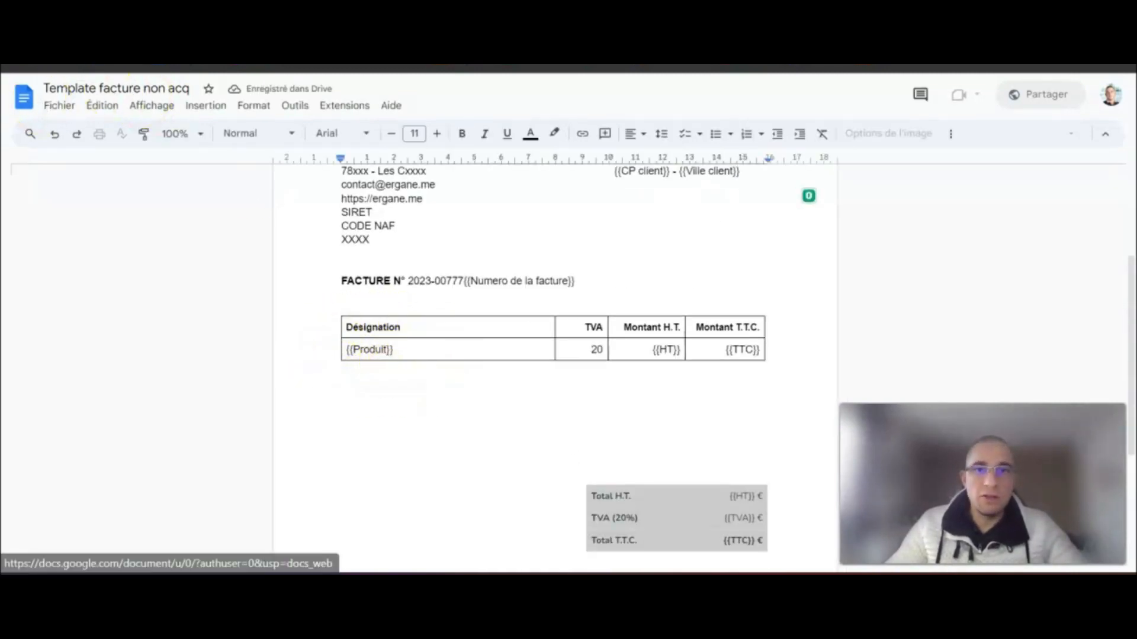
left_click(24, 97)
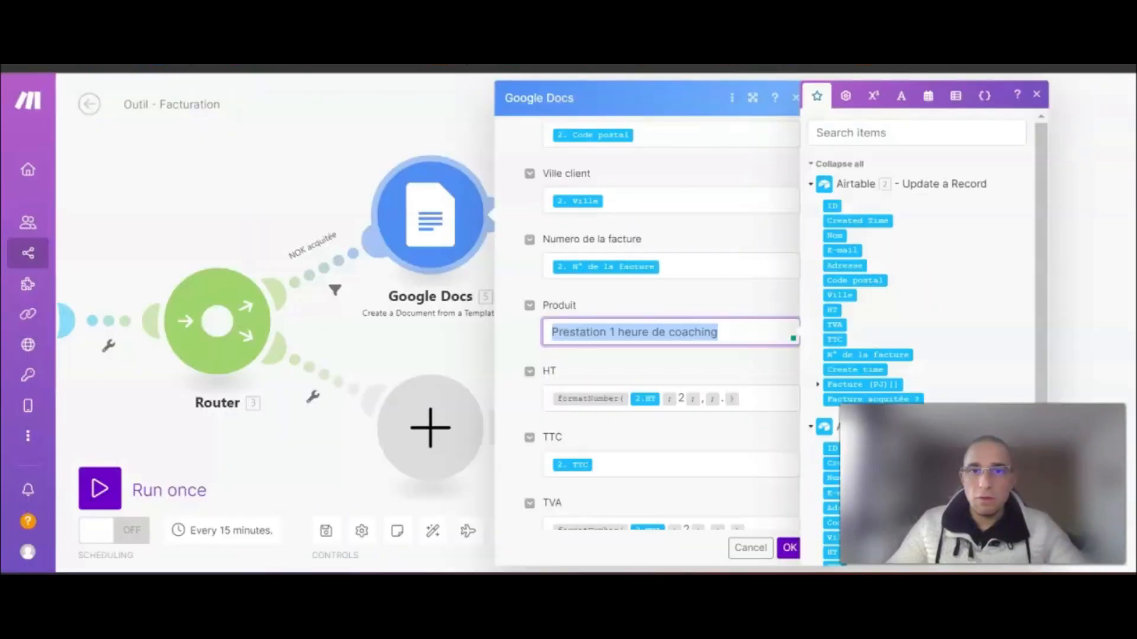
left_click(756, 328)
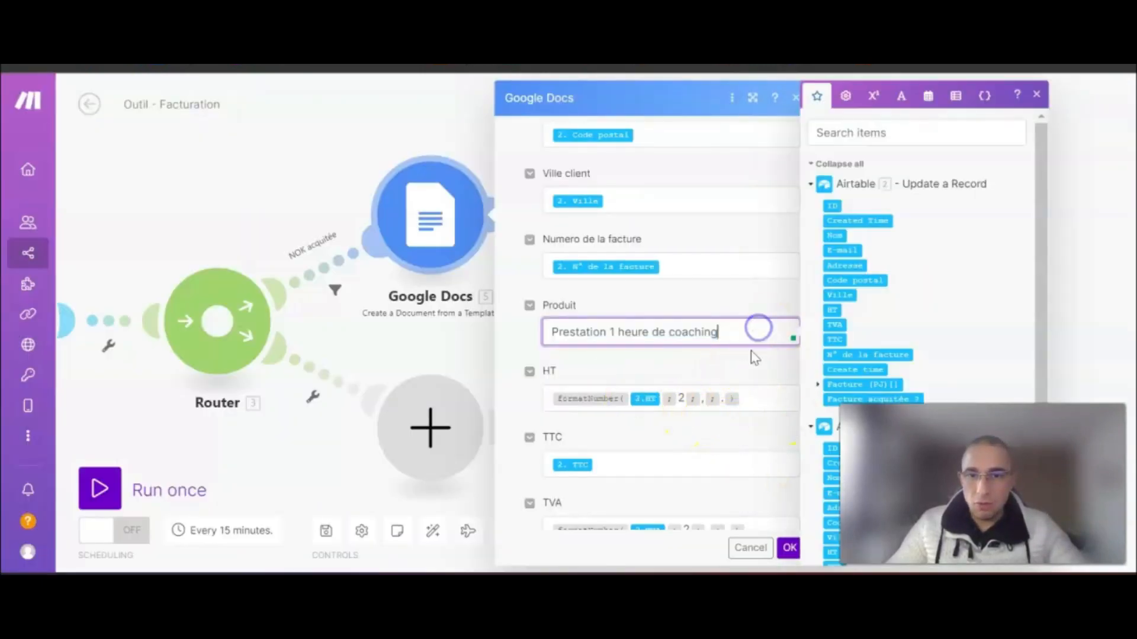
scroll(769, 426, "down", 5)
left_click(788, 547)
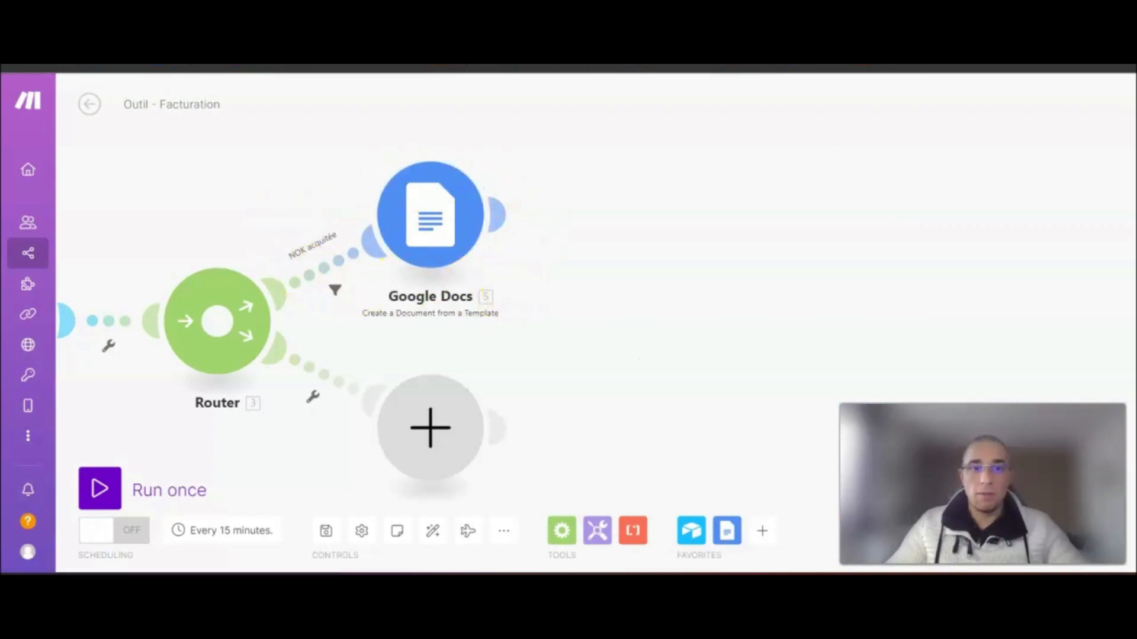
- Add an Airtable 'Update a Record' module right after the Google Docs module
left_click_drag(660, 315, 653, 314)
left_click_drag(524, 309, 521, 307)
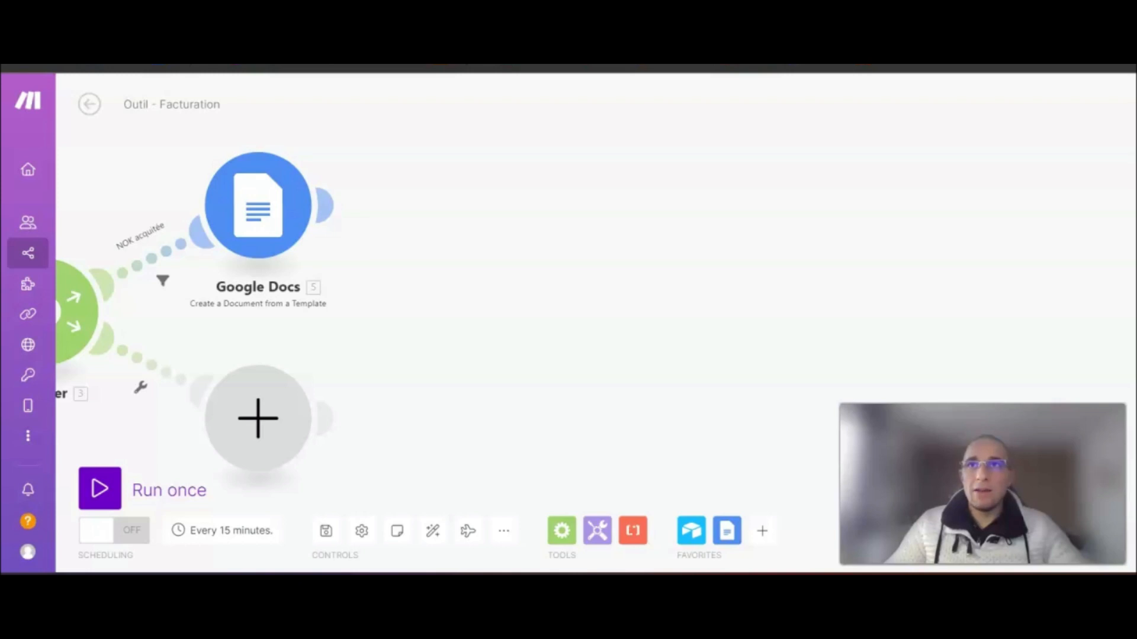
mouse_move(326, 205)
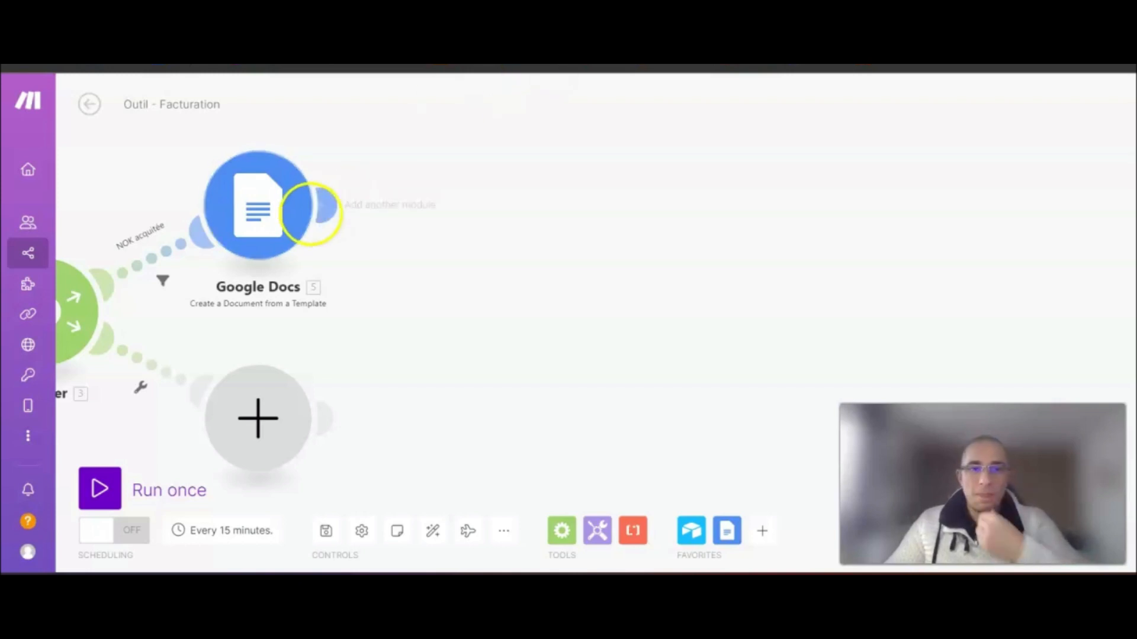
left_click(328, 208)
left_click(607, 157)
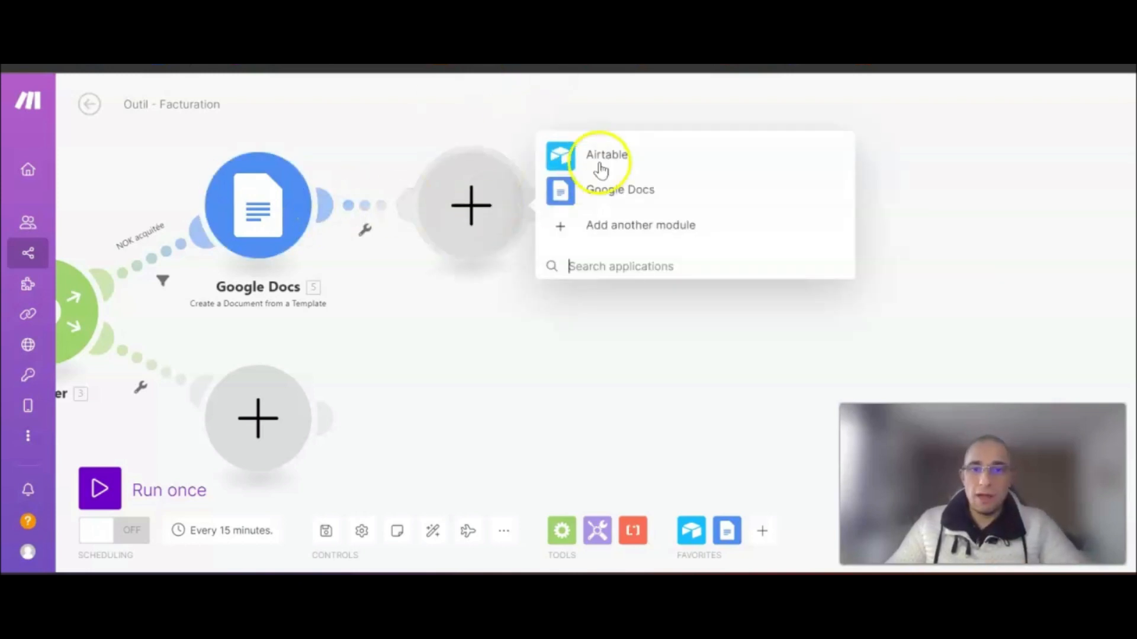
left_click(612, 163)
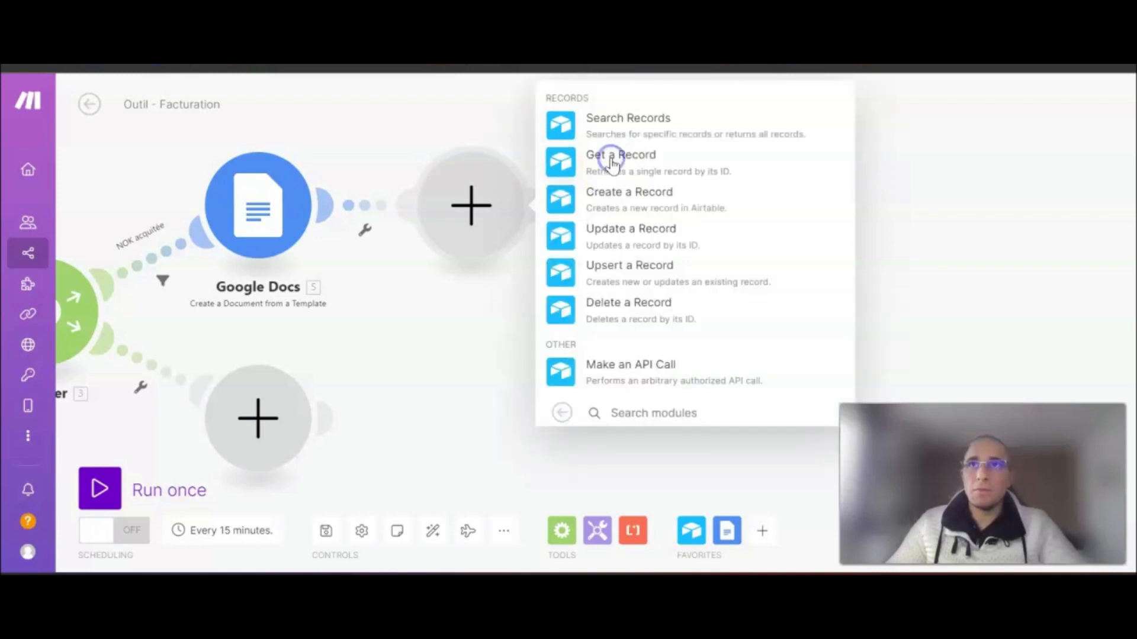
left_click(679, 172)
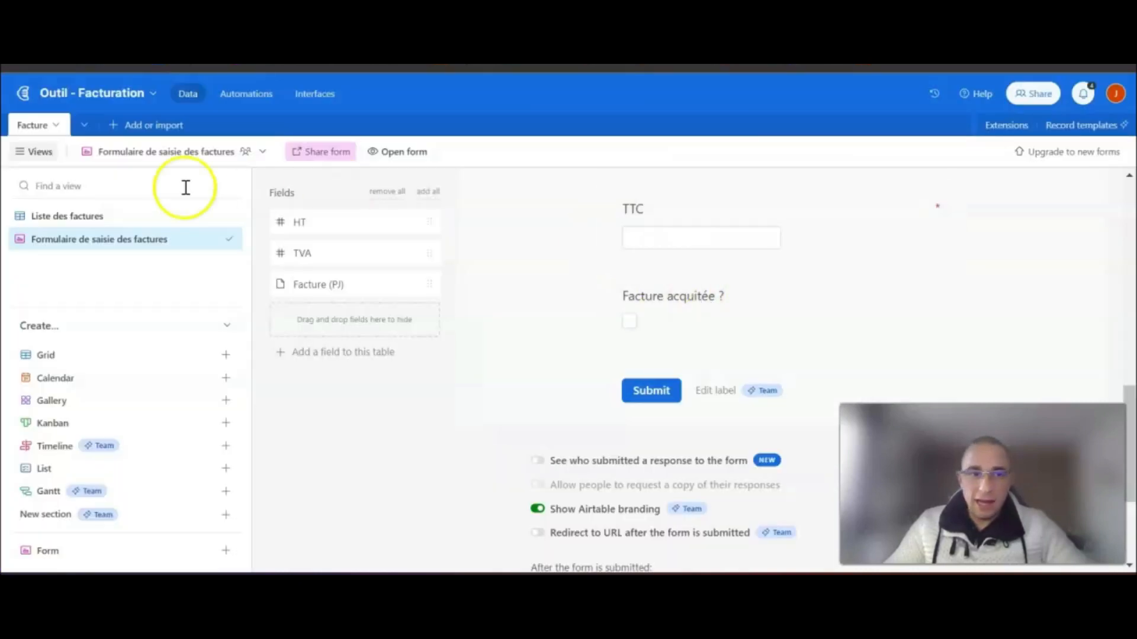
left_click(85, 216)
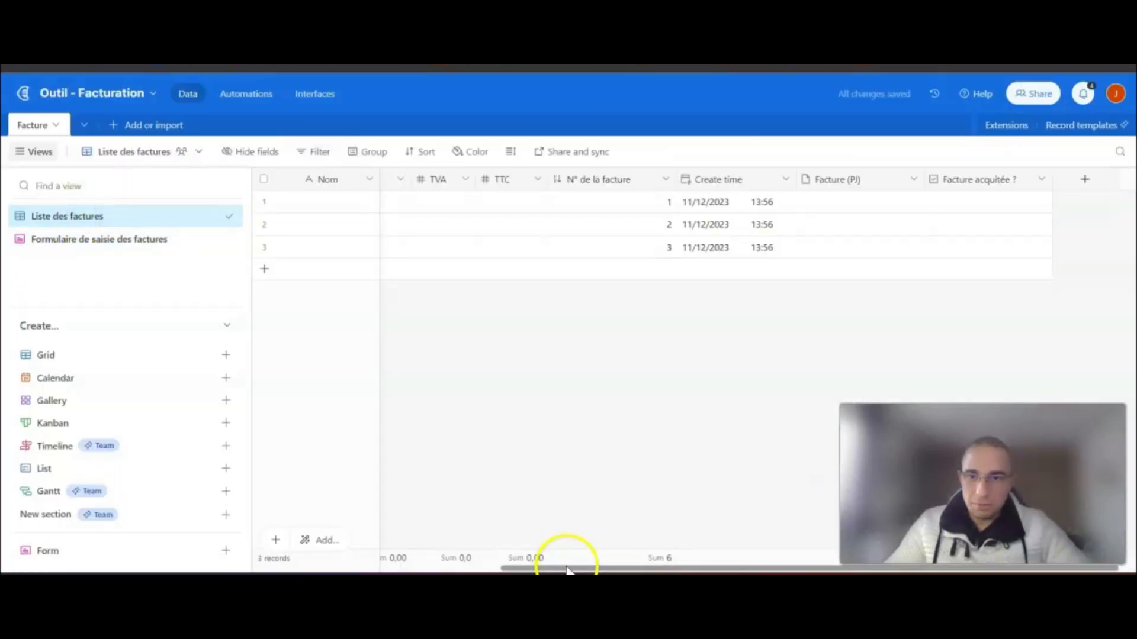
left_click_drag(610, 567, 631, 567)
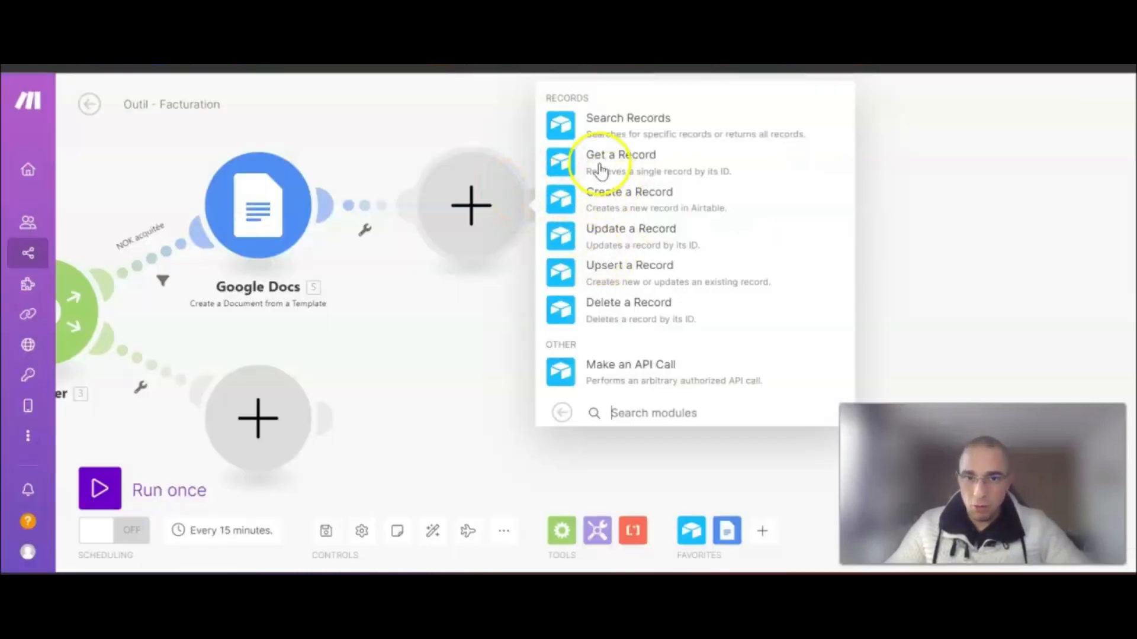
left_click(624, 235)
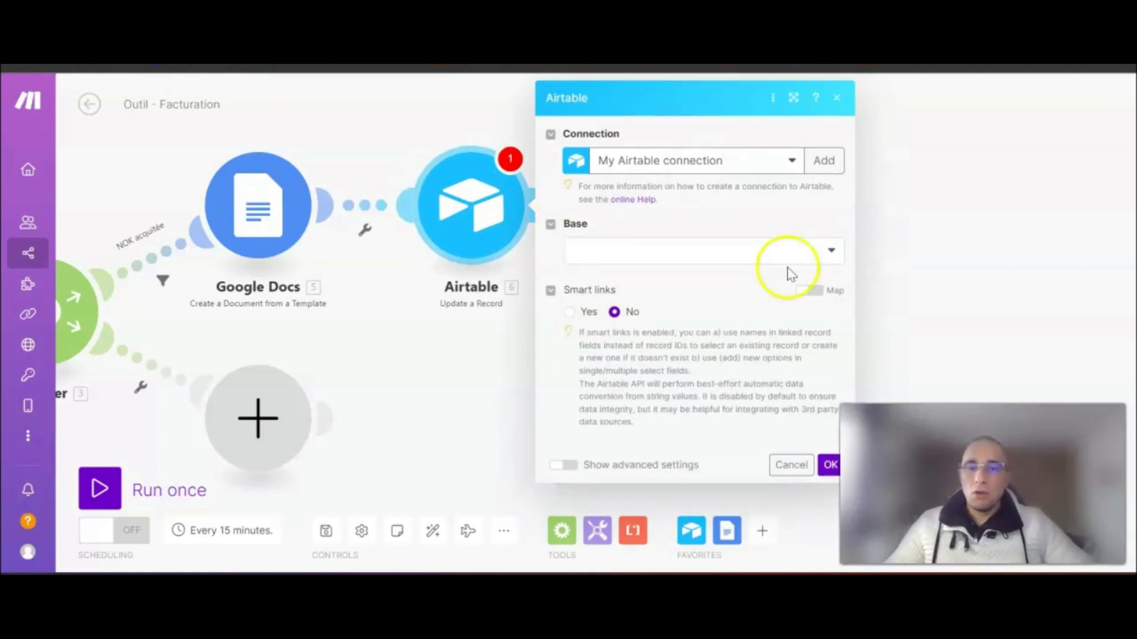
- Target base Outil - Facturation, table Facture, and map Record ID to module 2's ID
left_click(797, 249)
scroll(701, 458, "down", 1)
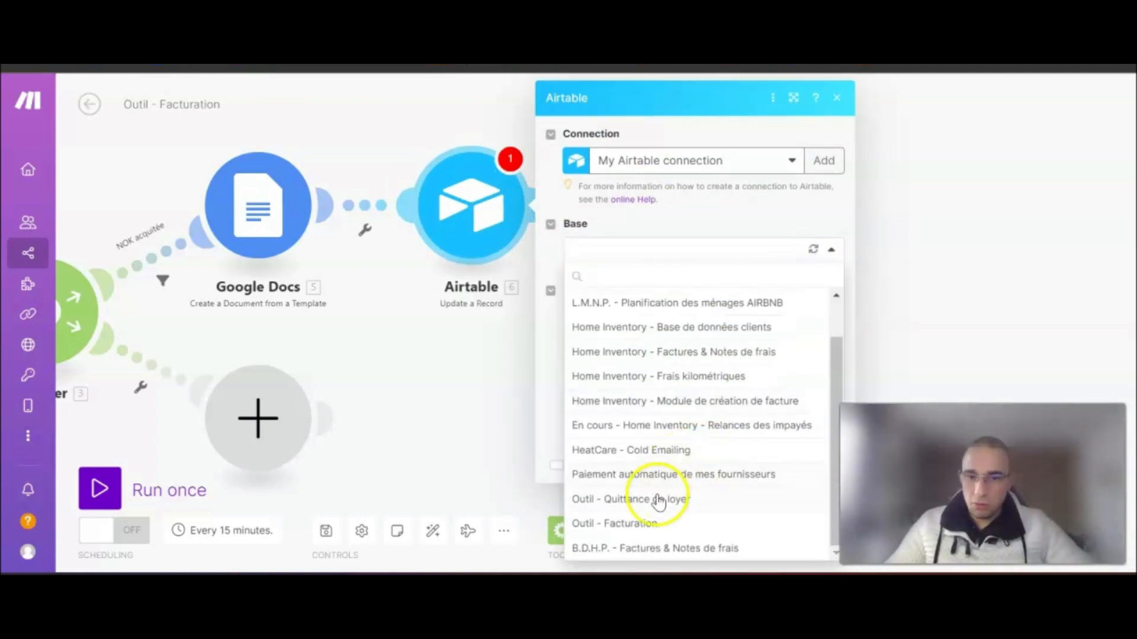
left_click(643, 521)
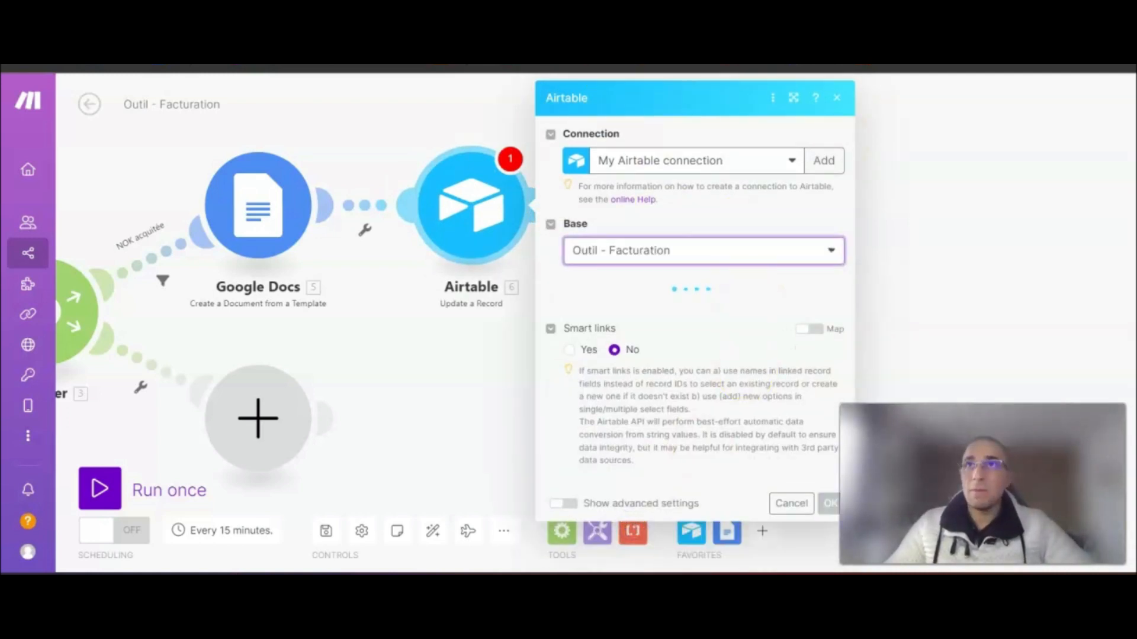
left_click(673, 312)
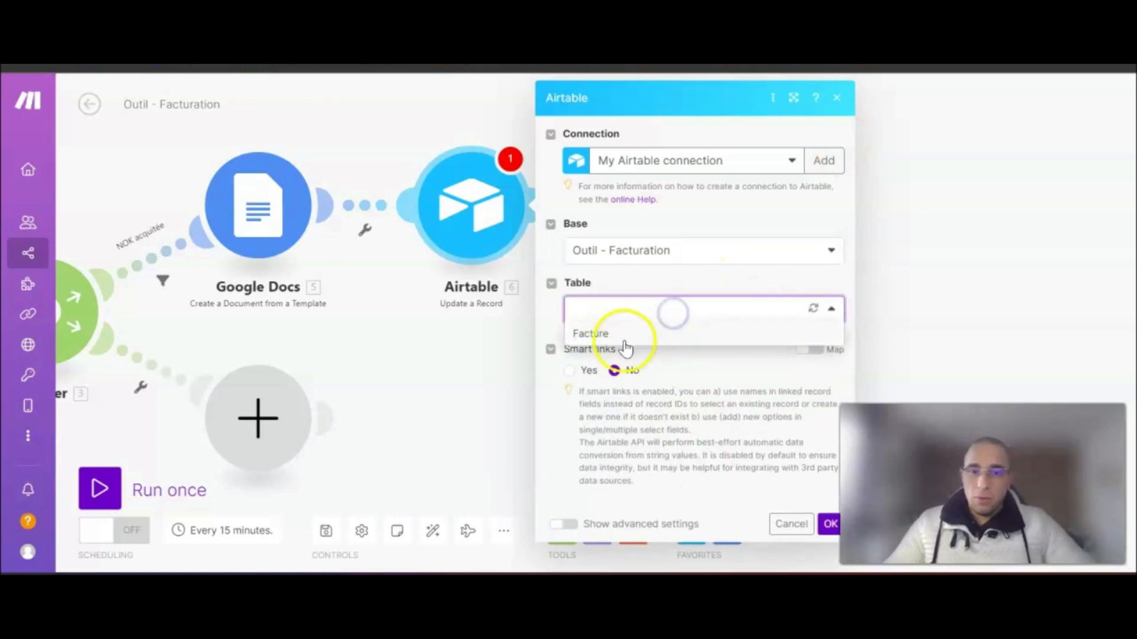
left_click(614, 340)
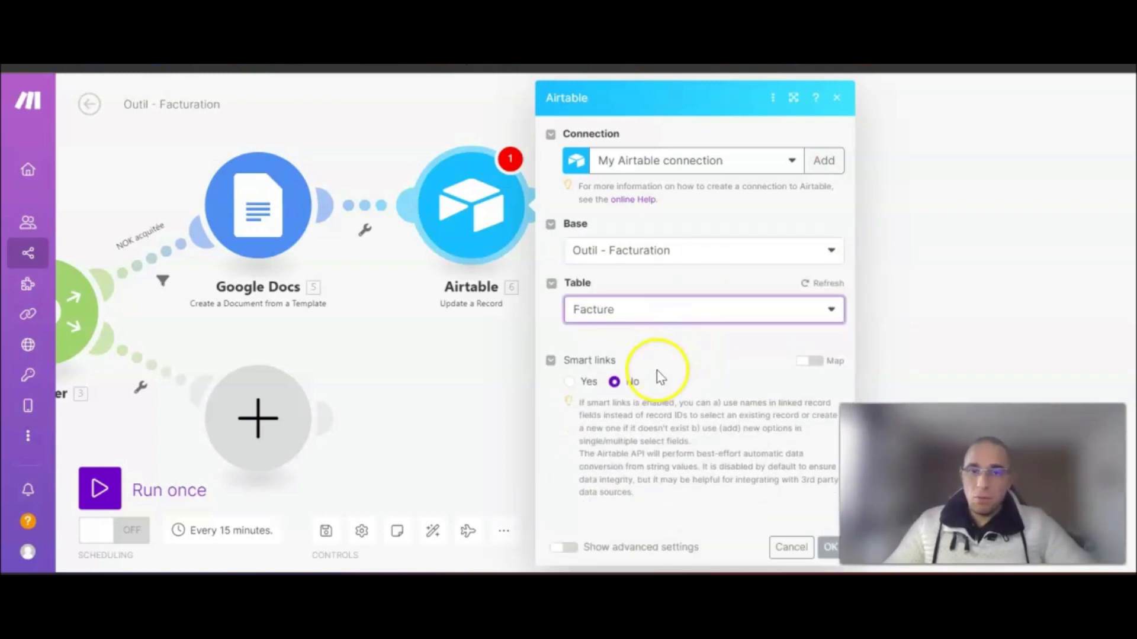
left_click(633, 376)
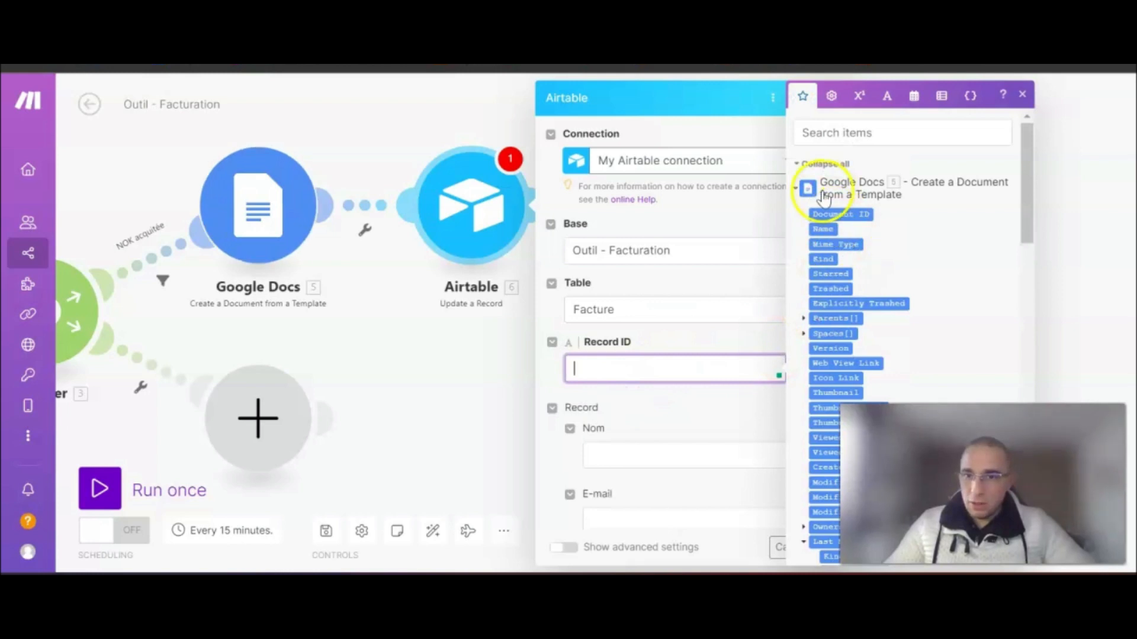
scroll(826, 244, "down", 15)
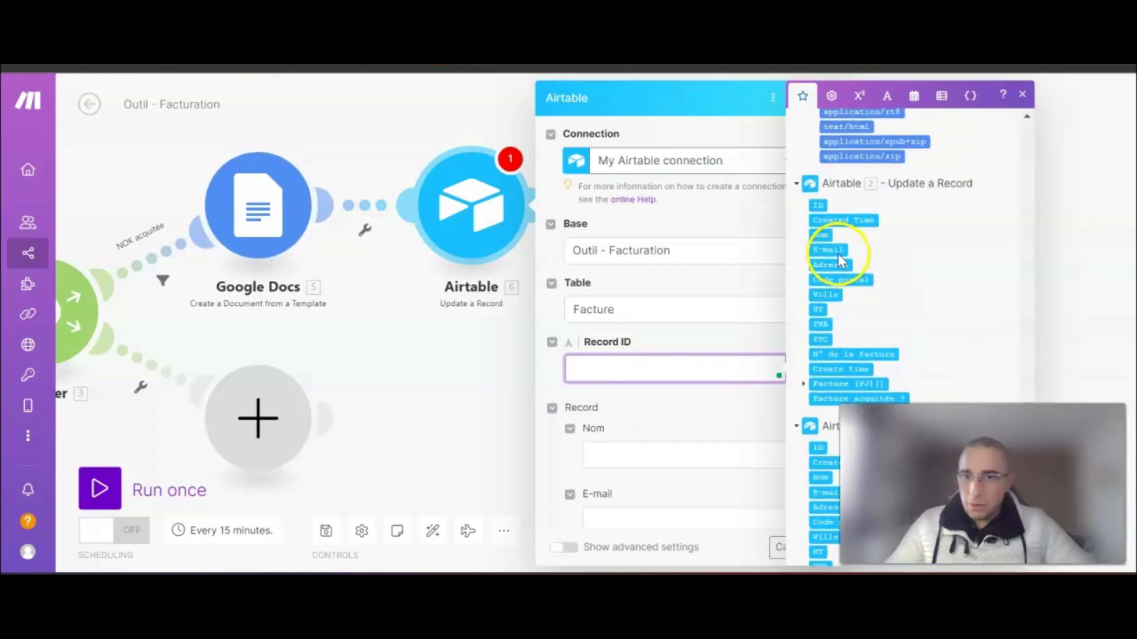
left_click(819, 204)
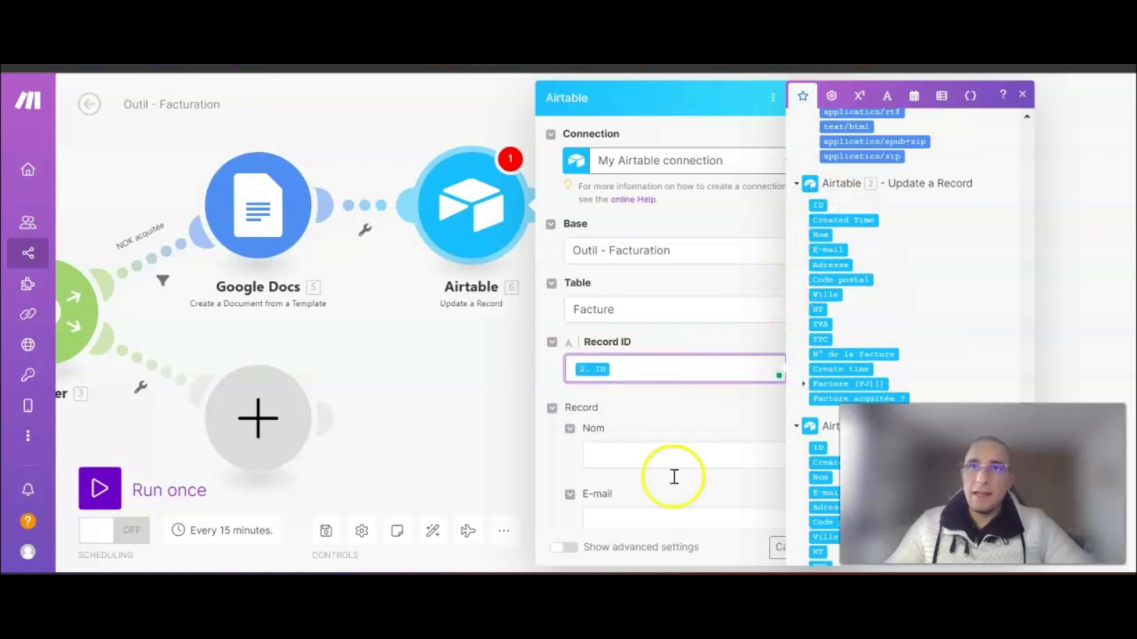
scroll(669, 450, "down", 8)
left_click(548, 407)
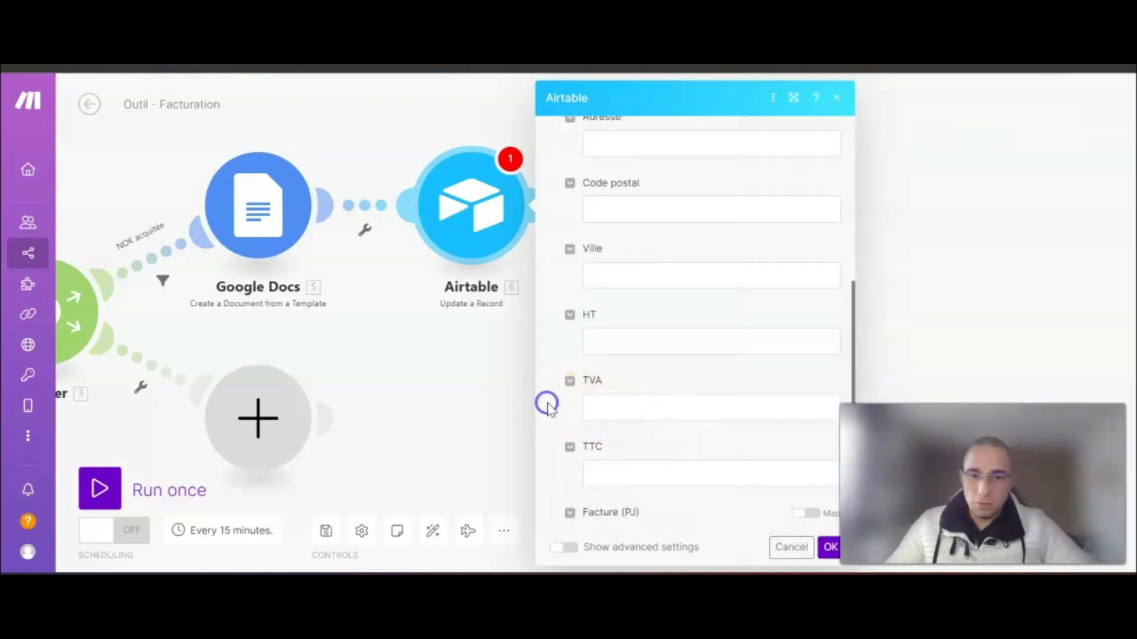
scroll(654, 385, "down", 4)
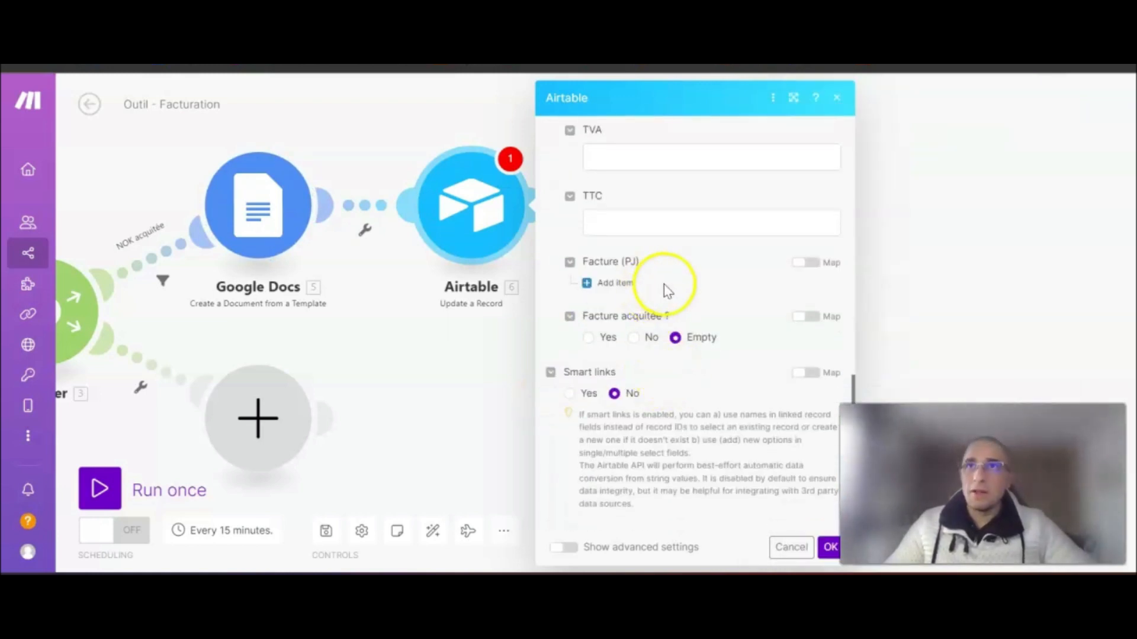
- Add a Facture (PJ) attachment whose File URL maps 5. Export Links: application/pdf
left_click(589, 284)
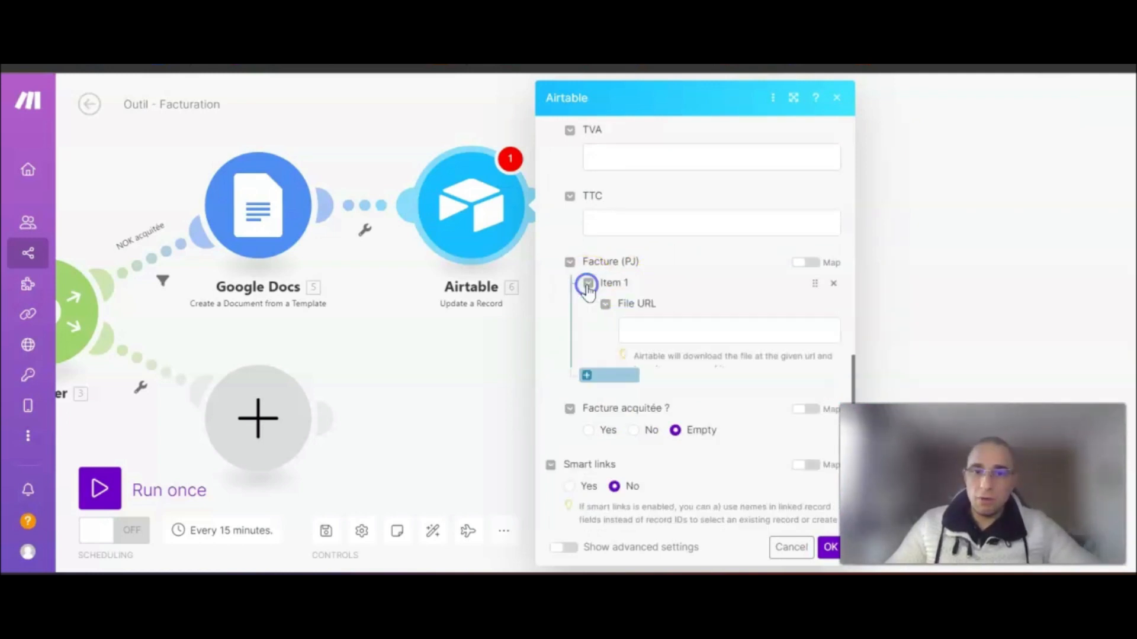
left_click(652, 329)
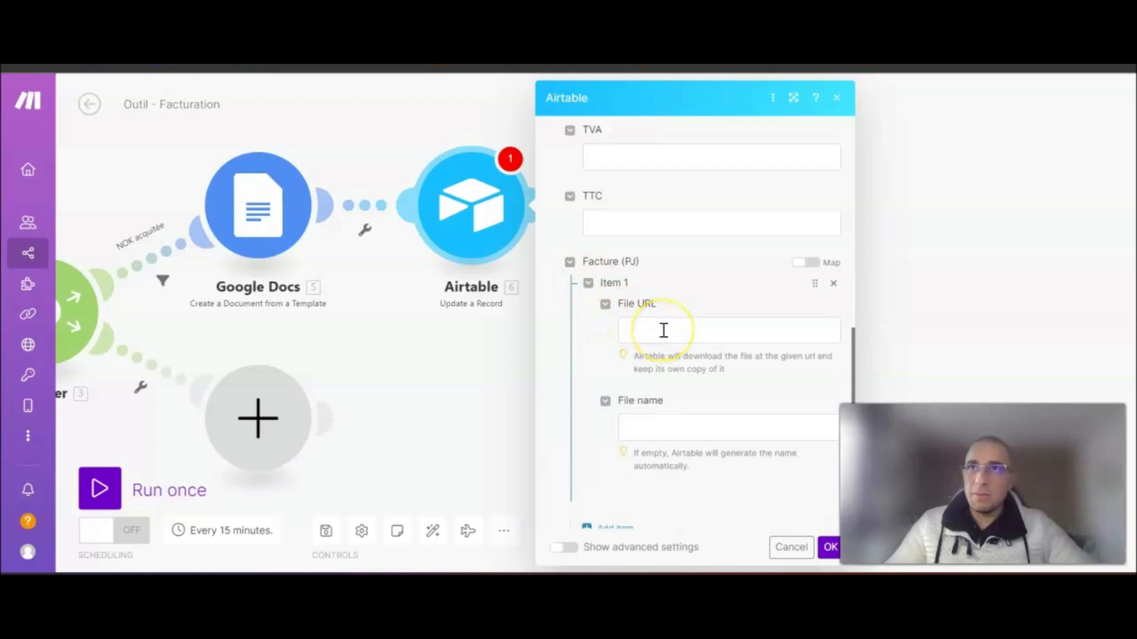
left_click(663, 330)
scroll(947, 296, "down", 2)
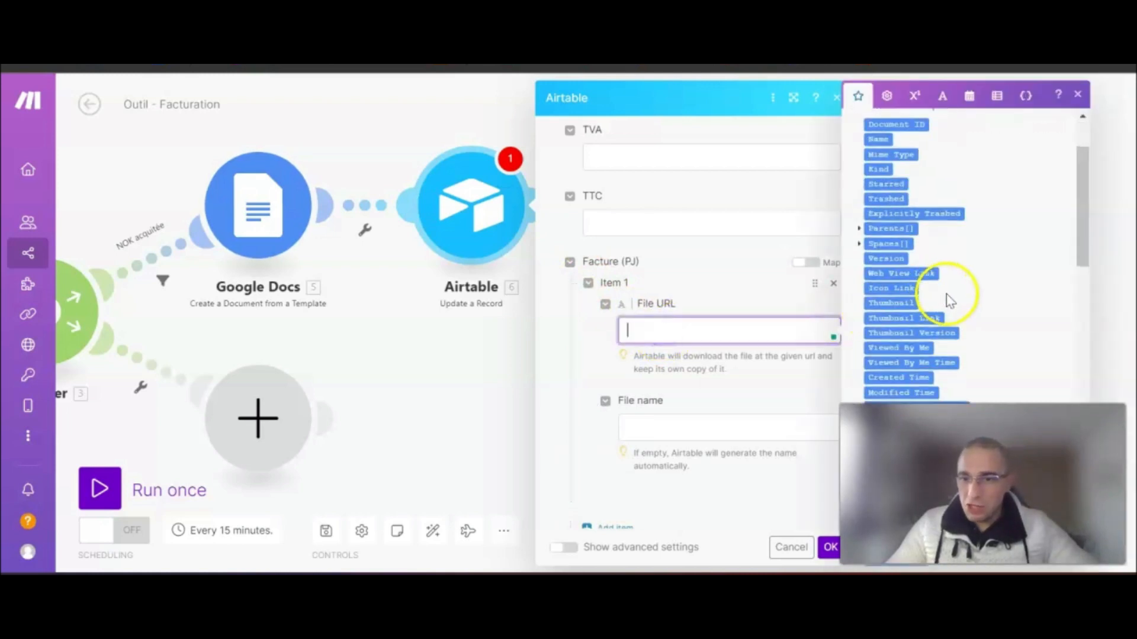
scroll(946, 294, "down", 10)
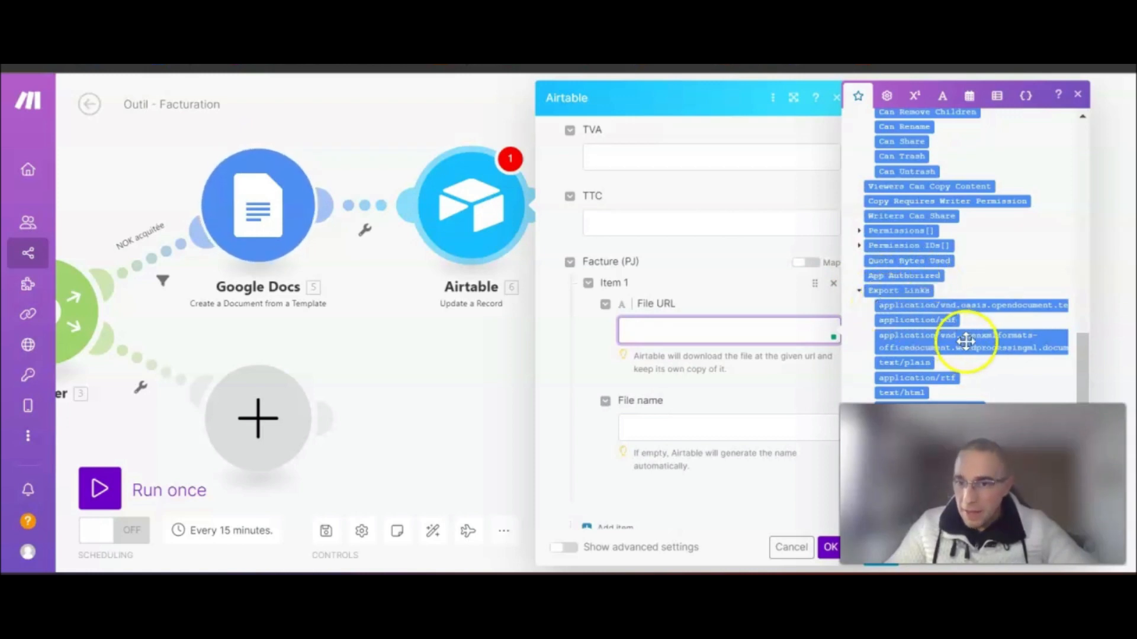
left_click(917, 320)
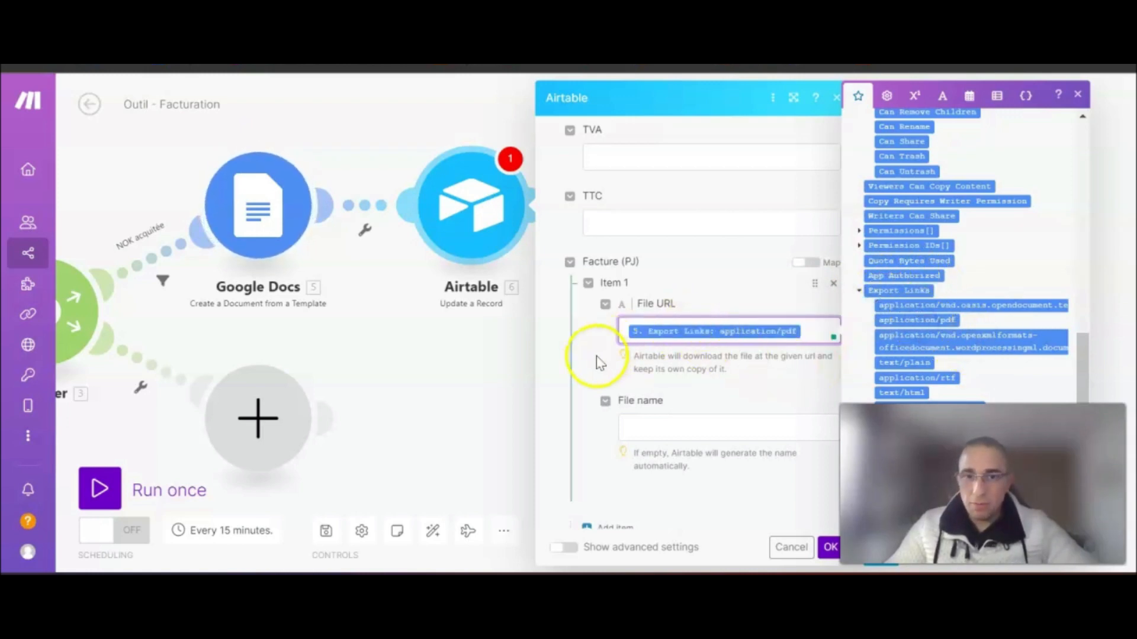
left_click(598, 363)
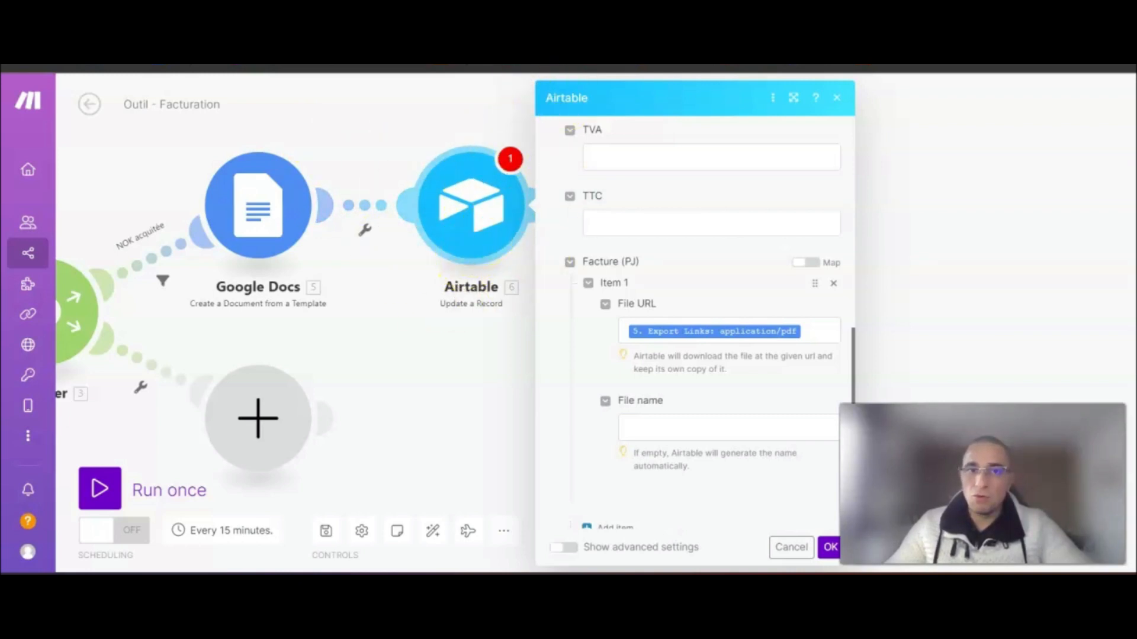
- Check the Facture table in Airtable, then save the Airtable Update a Record settings
key("ctrl+Tab")
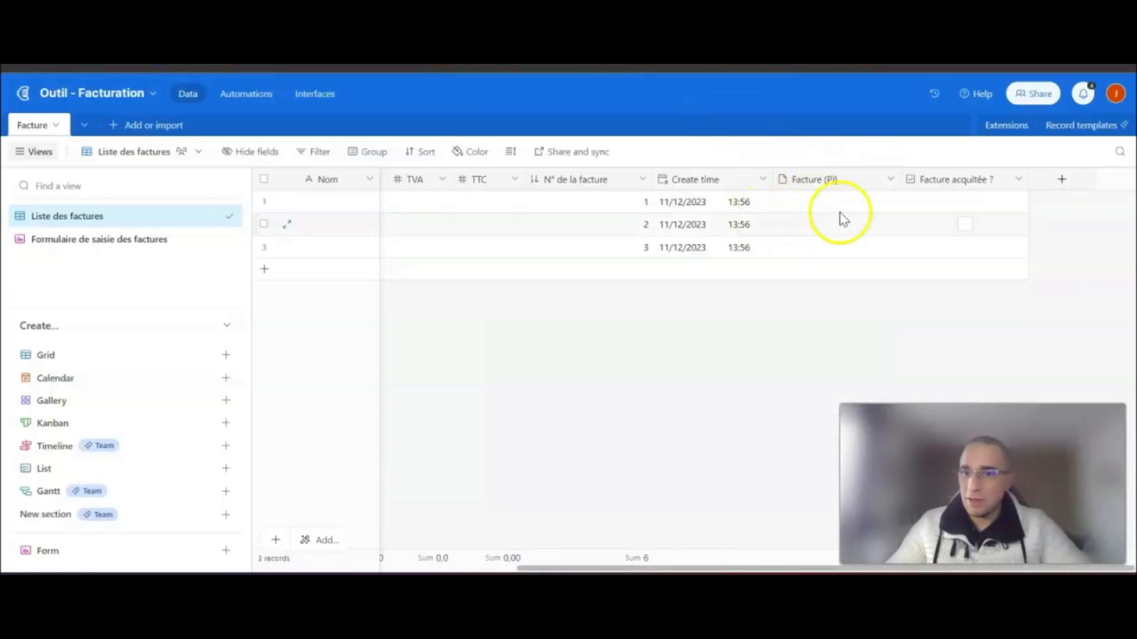
key("ctrl+Tab")
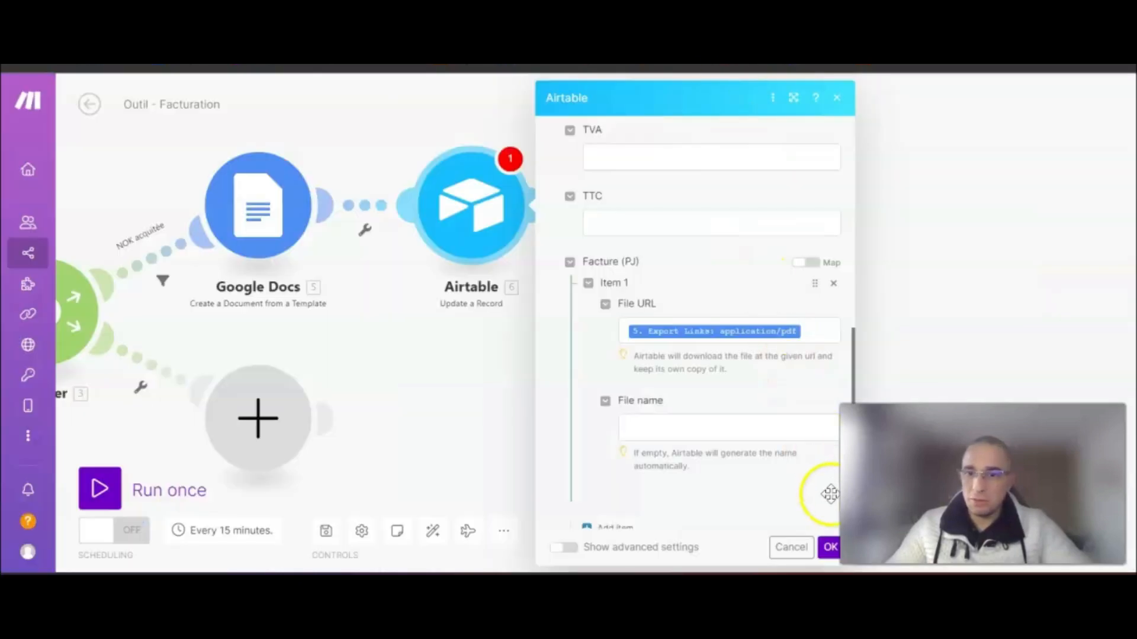
left_click(832, 549)
scroll(645, 370, "down", 2)
left_click_drag(657, 373, 538, 379)
scroll(421, 359, "up", 1)
scroll(422, 359, "up", 1)
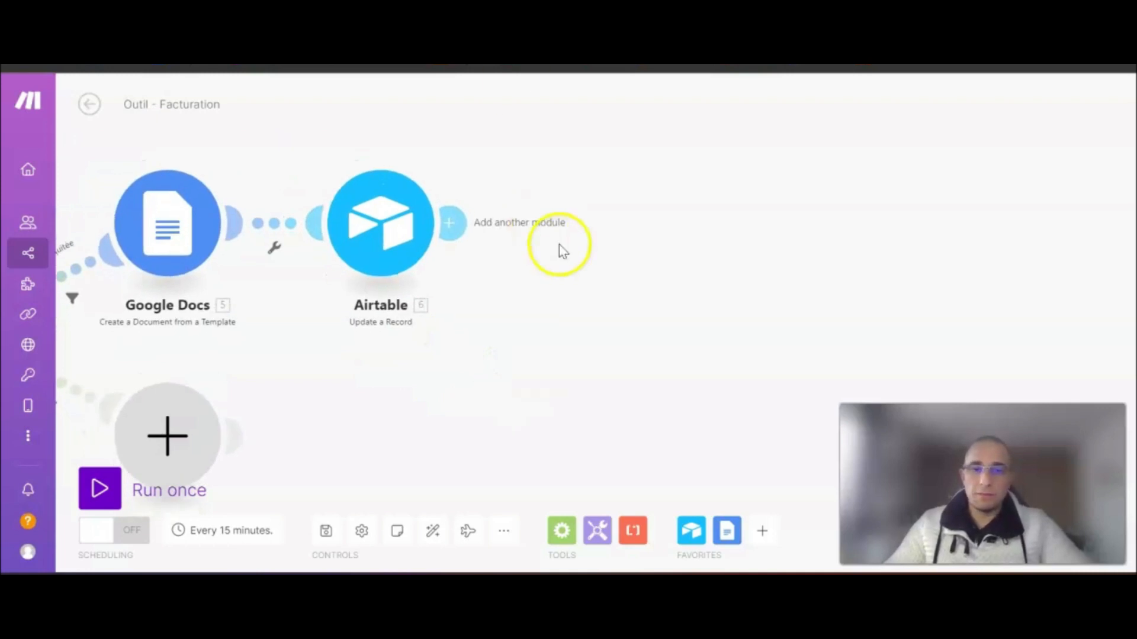
left_click_drag(616, 394, 539, 383)
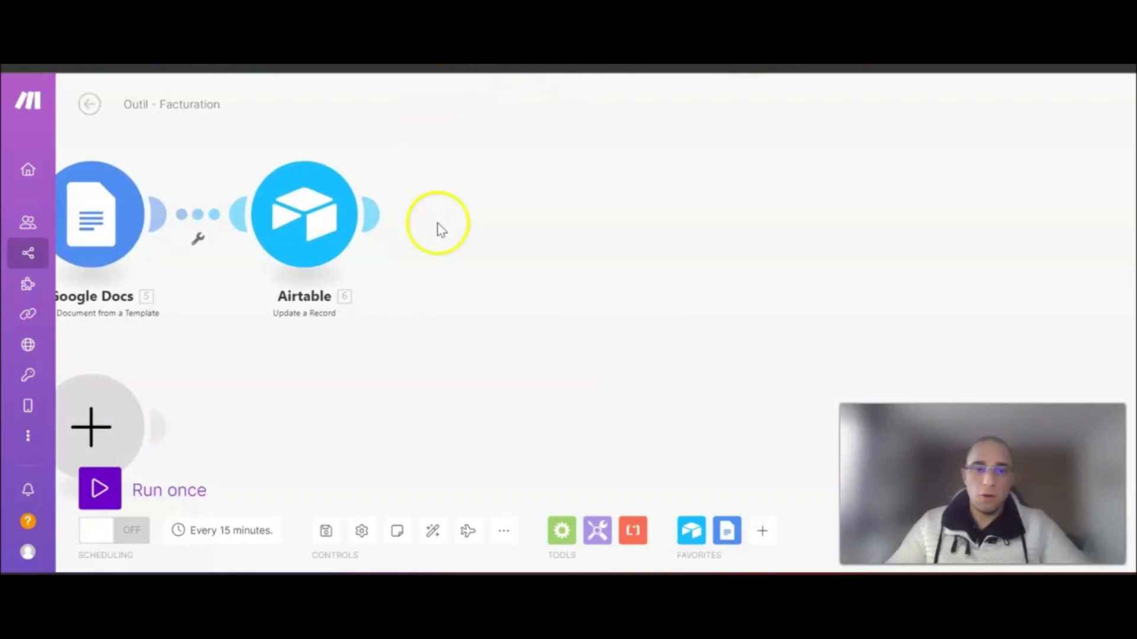
left_click(374, 218)
- Add an HTTP module with the 'Get a file' action after the Airtable update
left_click(655, 277)
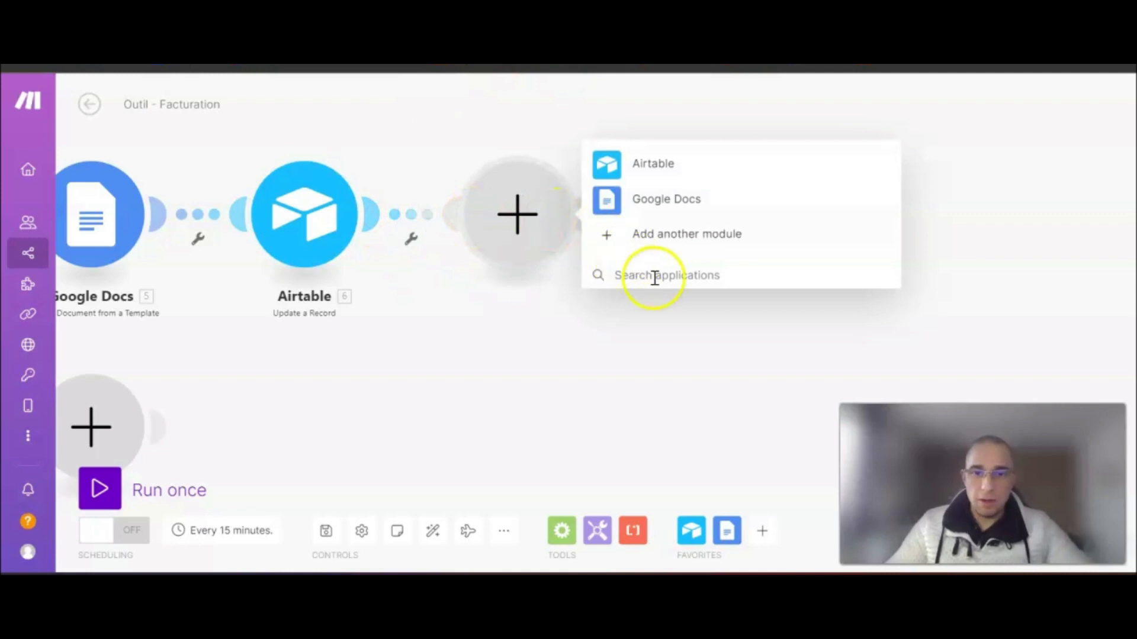
type("HTTP")
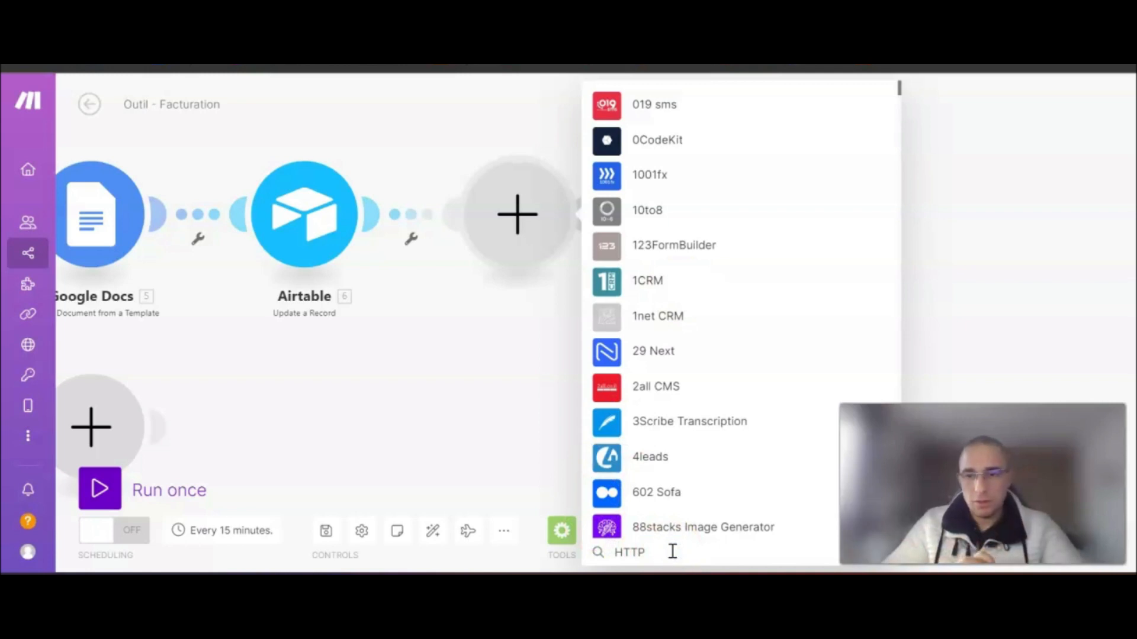
left_click(672, 551)
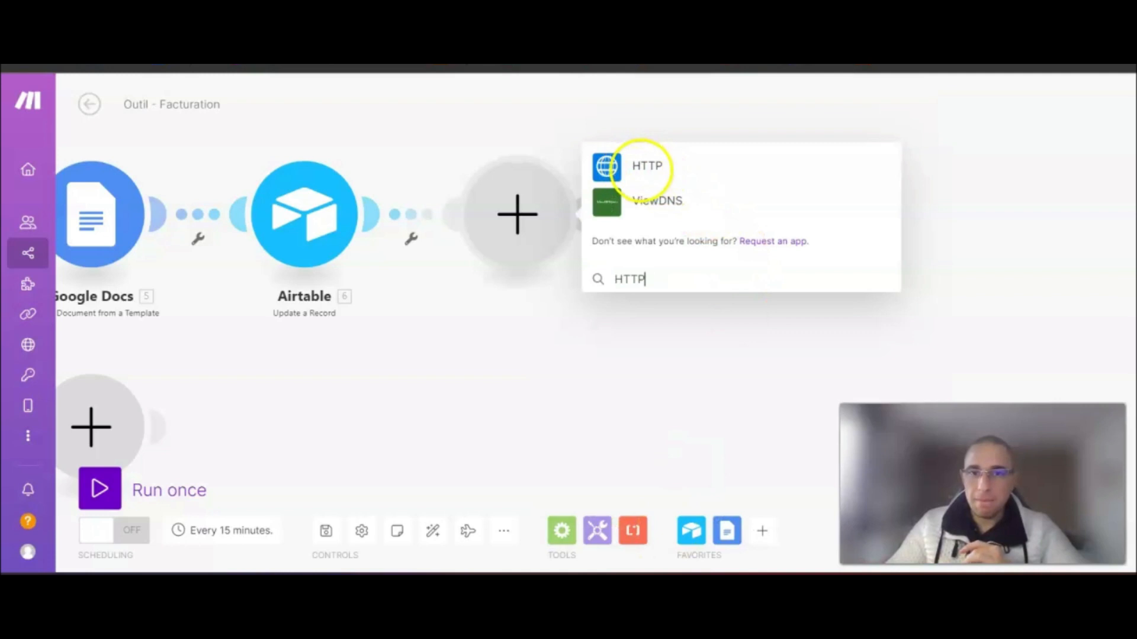
left_click(642, 177)
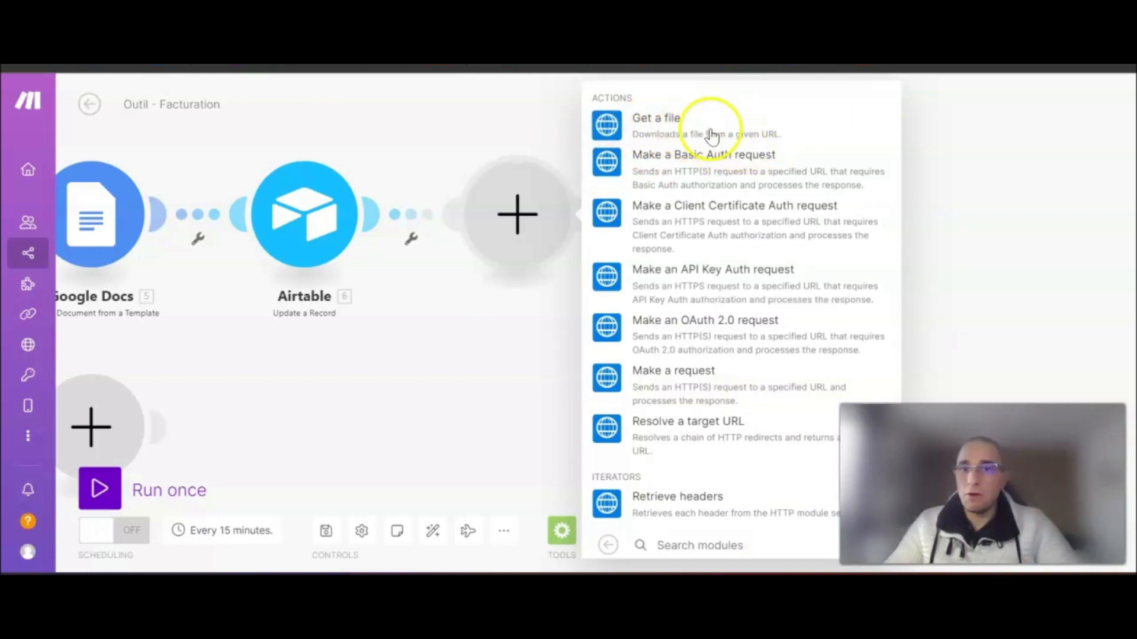
left_click(675, 127)
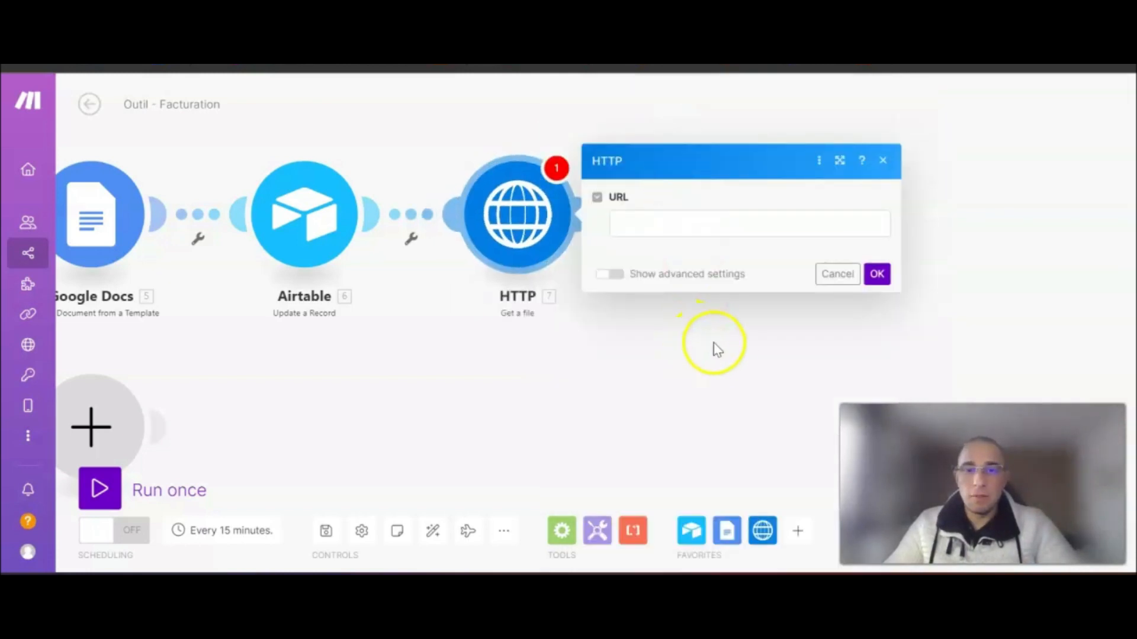
- Map the HTTP Get a file URL to Export Links: application/pdf and save the module
left_click(540, 231)
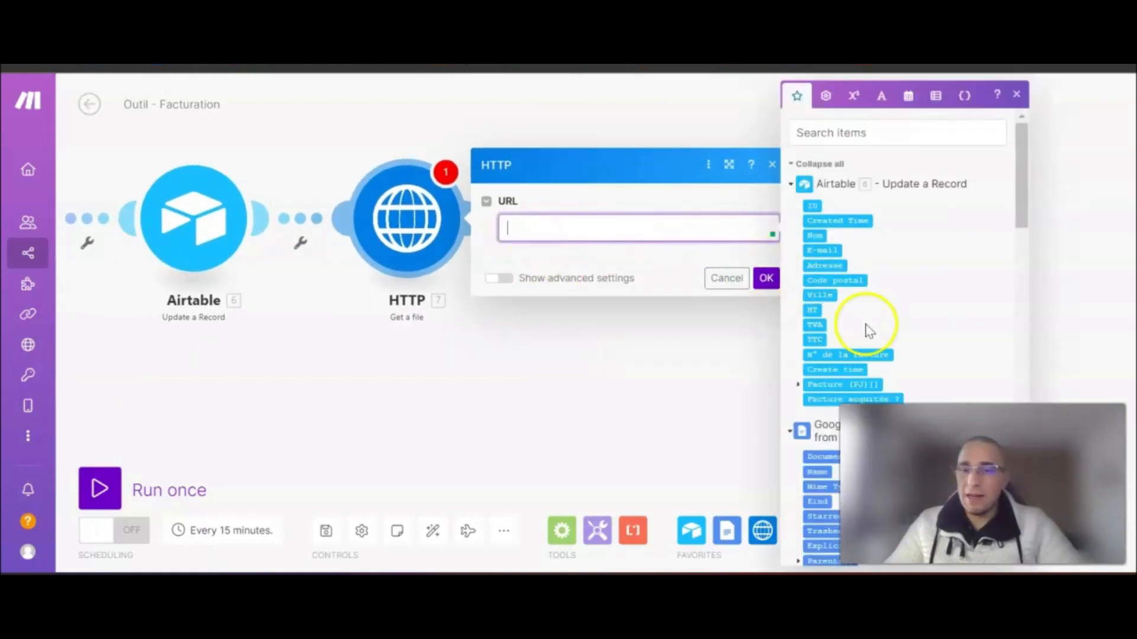
scroll(870, 307, "down", 3)
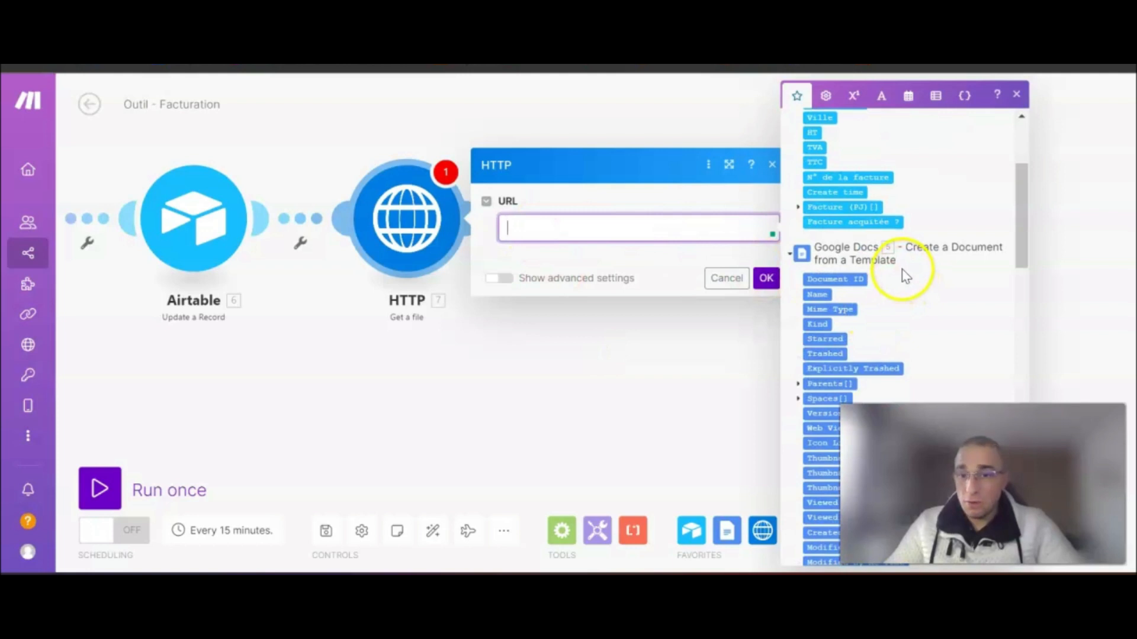
scroll(903, 269, "down", 10)
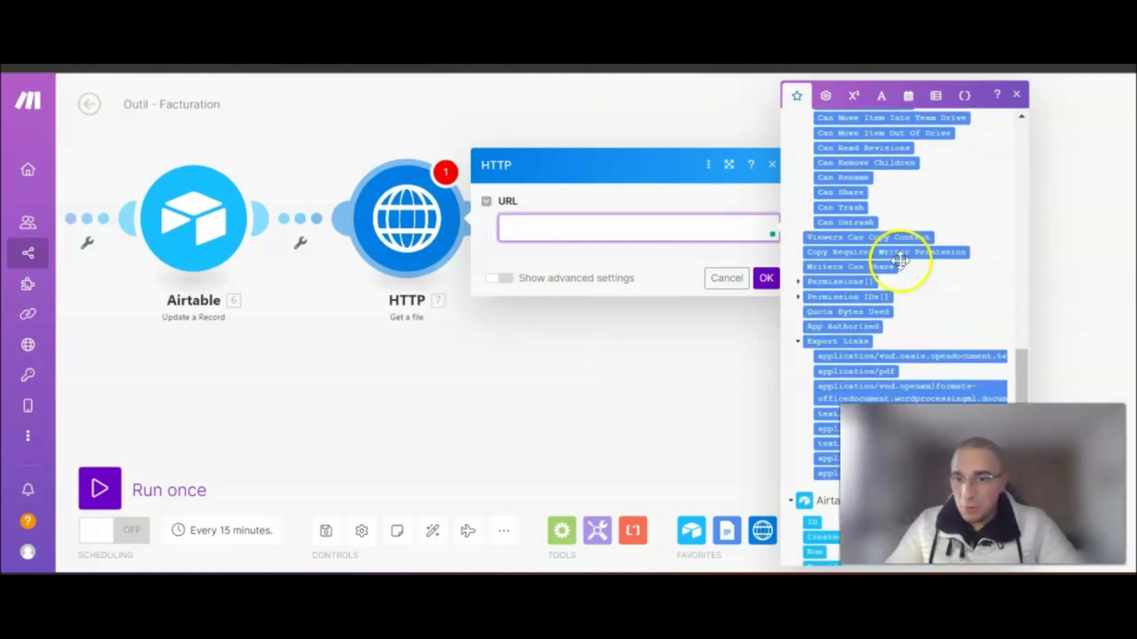
scroll(900, 260, "down", 3)
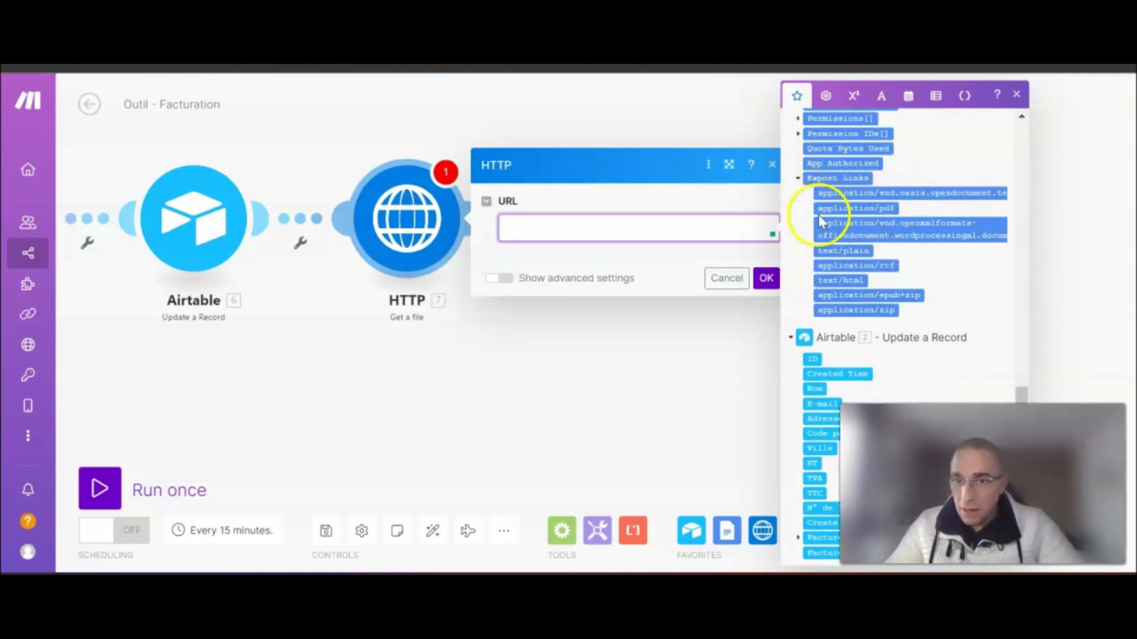
left_click(852, 209)
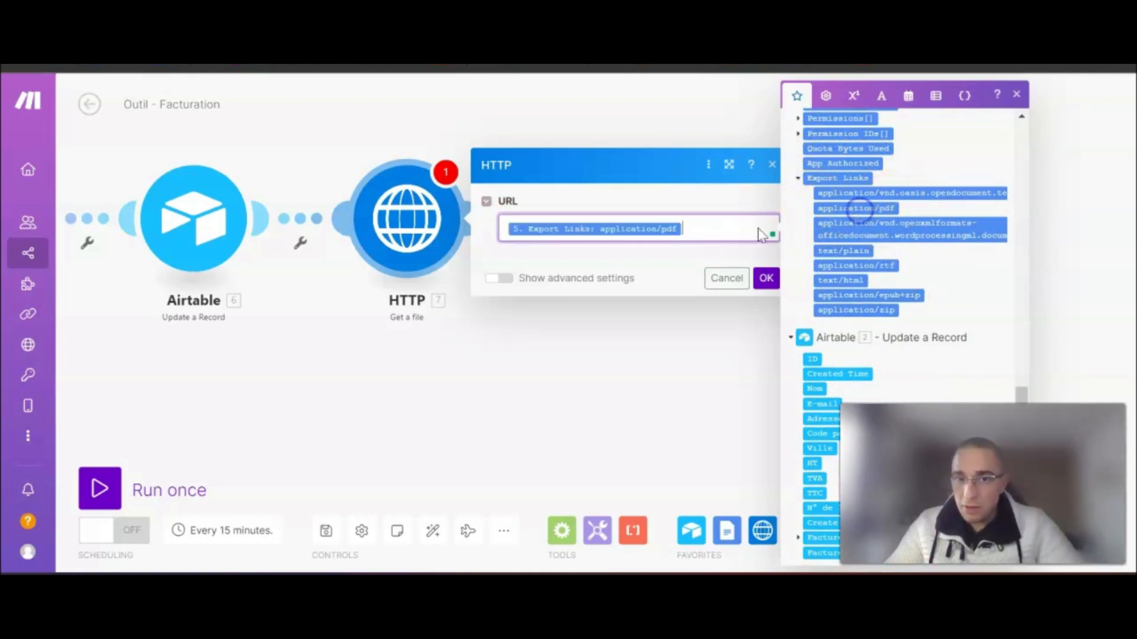
left_click(765, 278)
left_click_drag(744, 312, 617, 319)
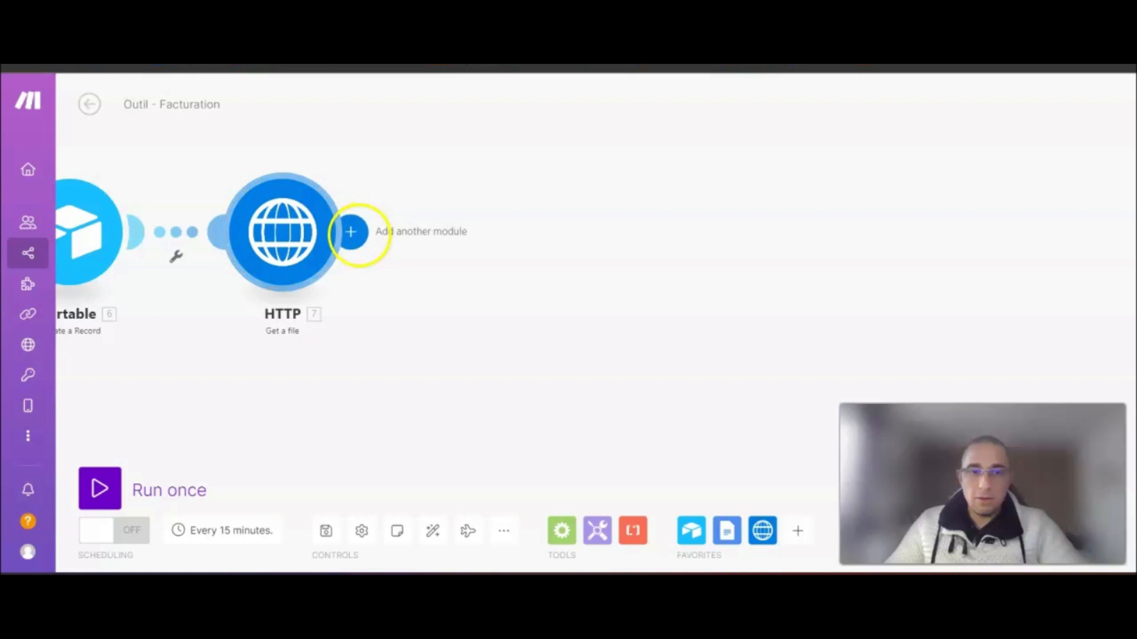
- Add a Gmail 'Send an Email' module right after the HTTP Get a file step
left_click(351, 232)
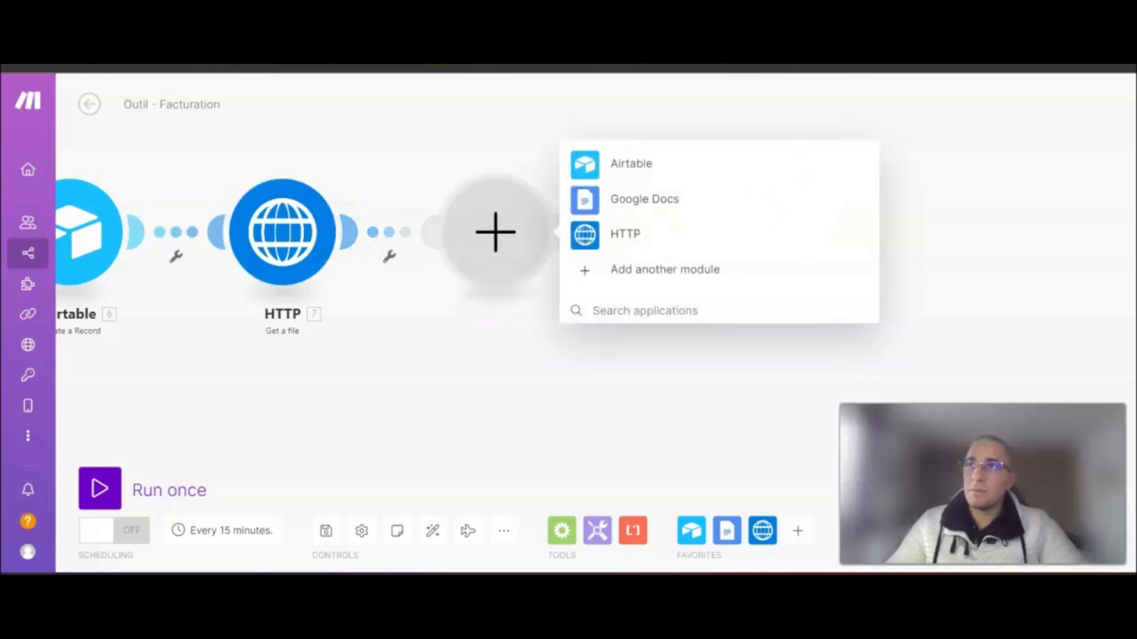
left_click(657, 311)
type("Gmail")
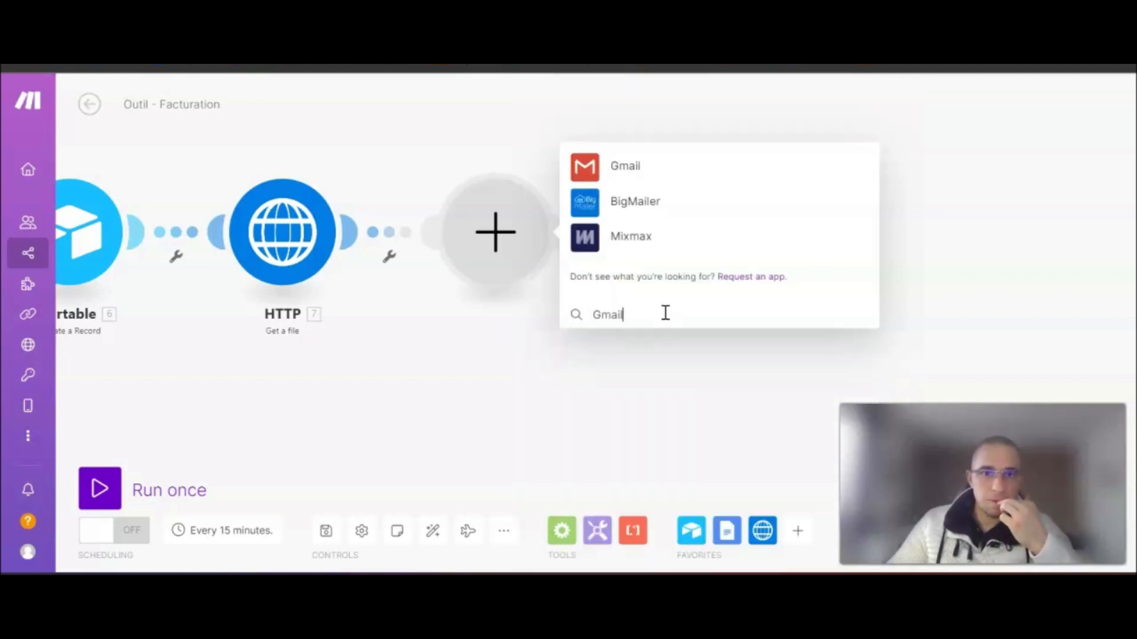
left_click(643, 172)
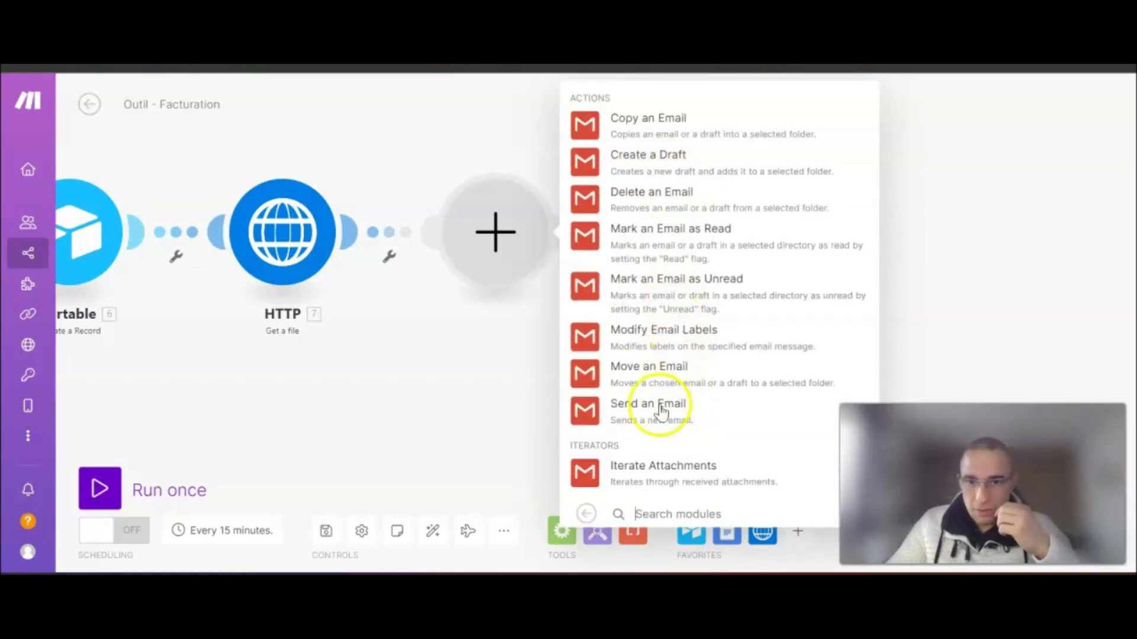
left_click(660, 406)
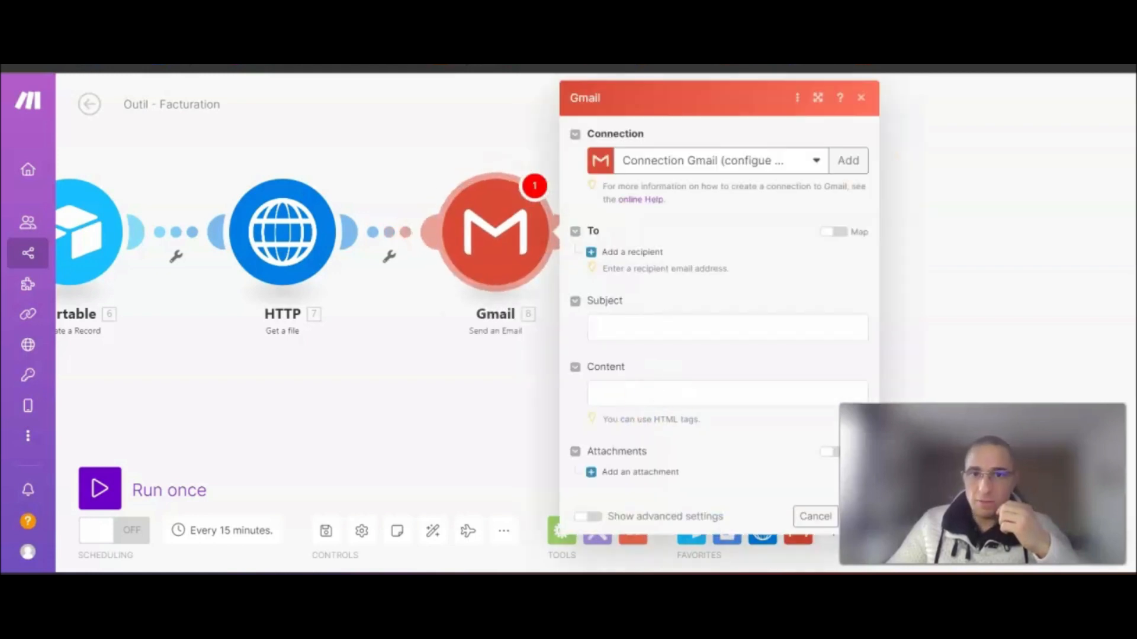
- Keep the current Gmail connection and map the Airtable E-mail field into Email address 1
left_click(816, 160)
left_click(817, 162)
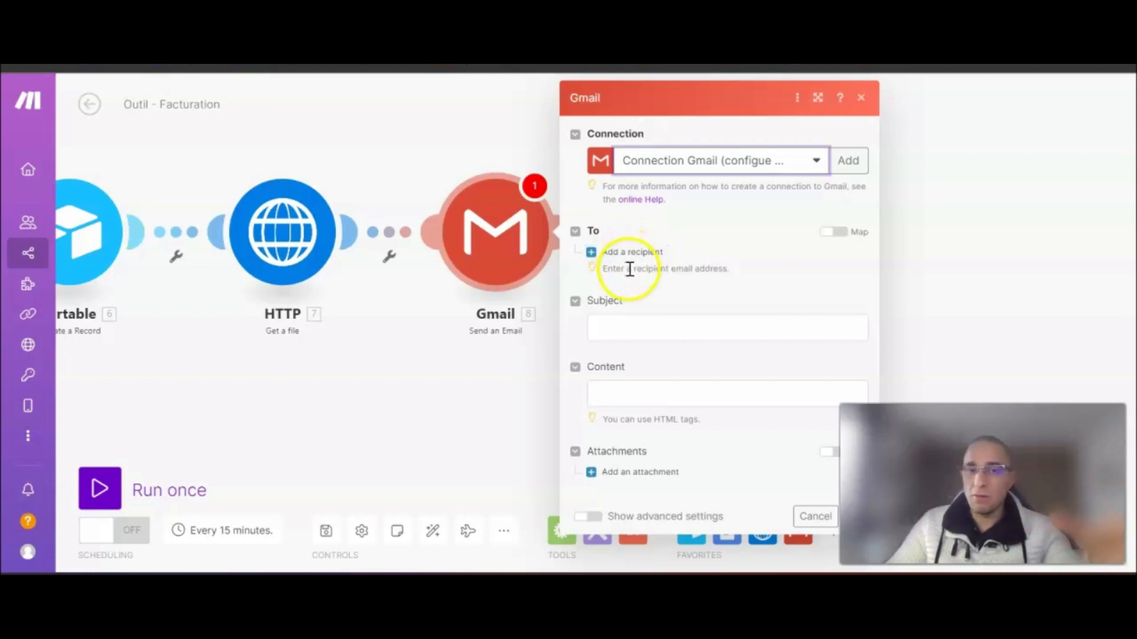
left_click(615, 256)
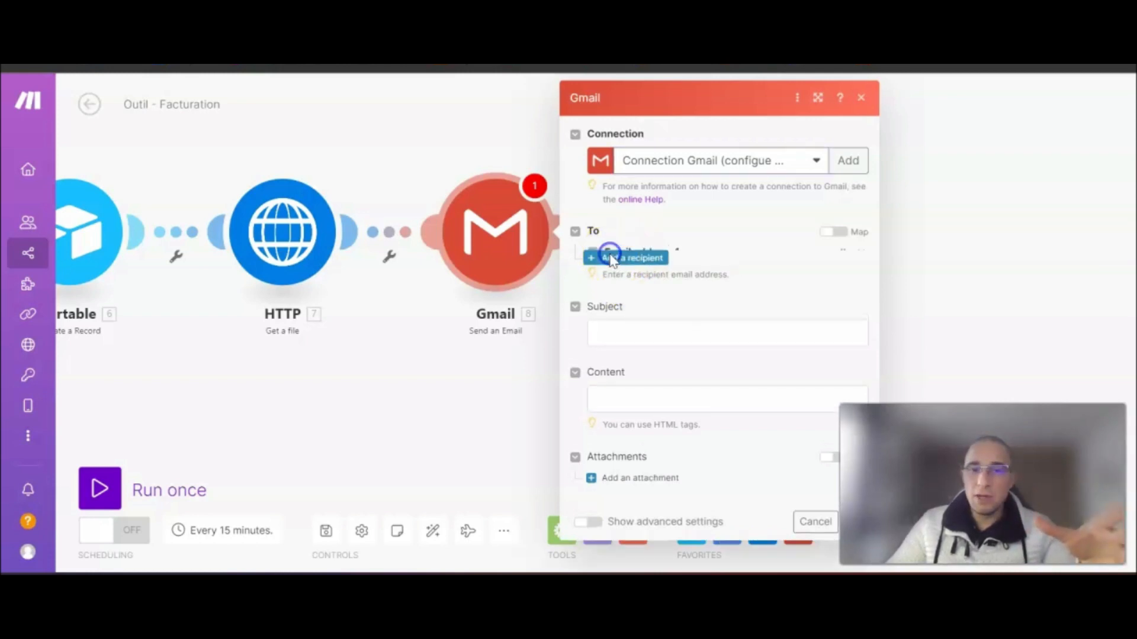
left_click(635, 276)
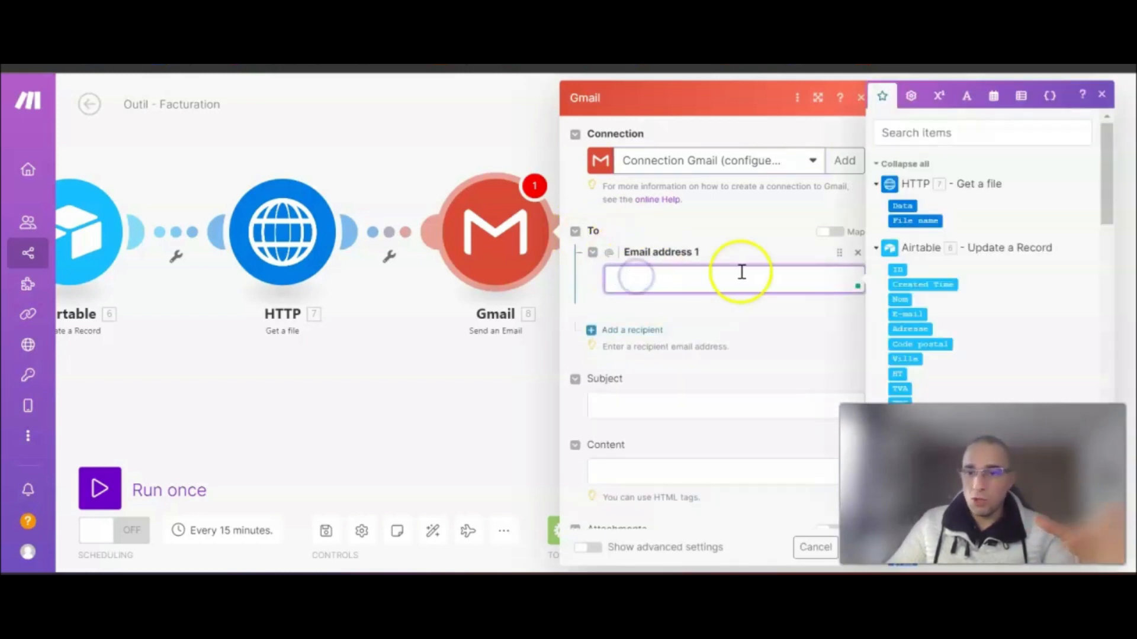
left_click(915, 315)
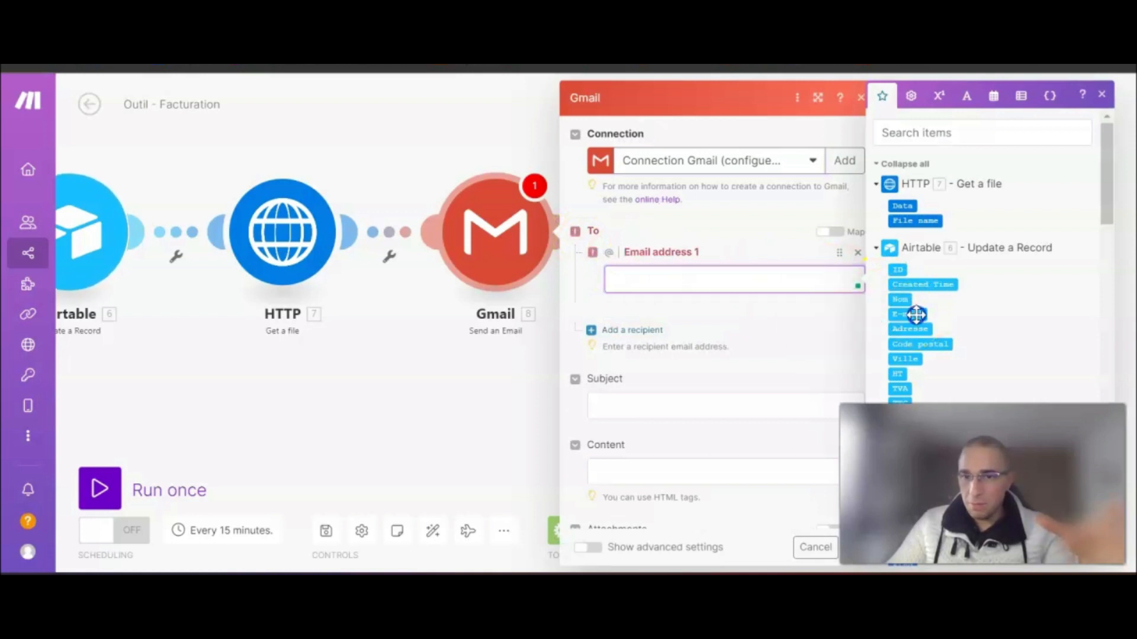
scroll(748, 331, "down", 1)
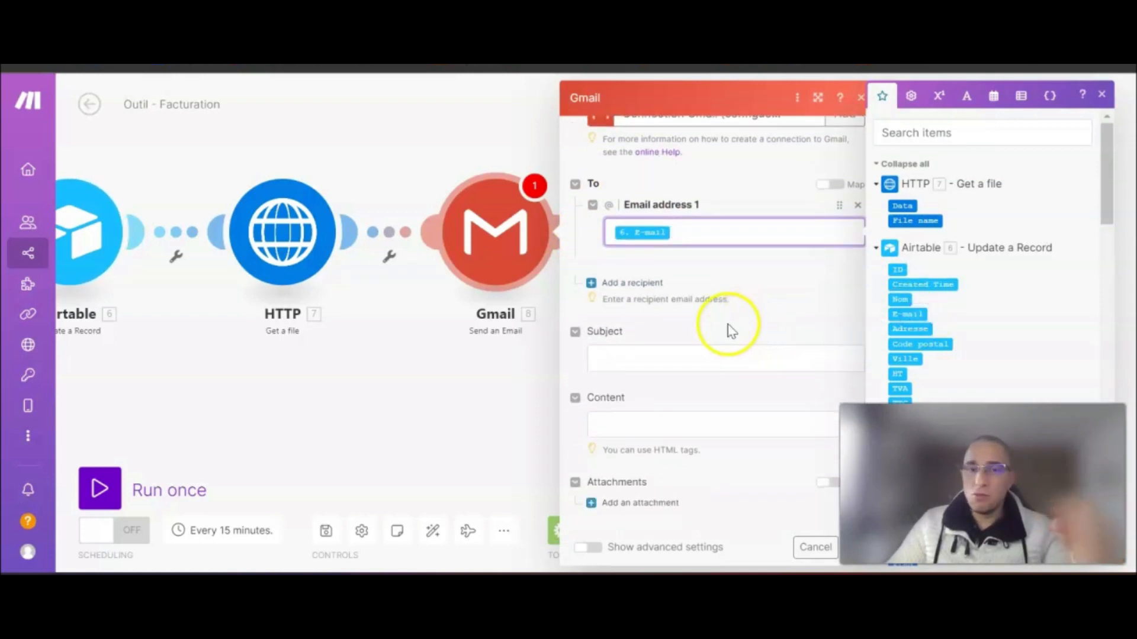
left_click(638, 358)
- Enter the subject 'ERGANE - Votre facture est disponible' and begin the body with 'Bonjour Mr/Mme'
type("ERGANE -")
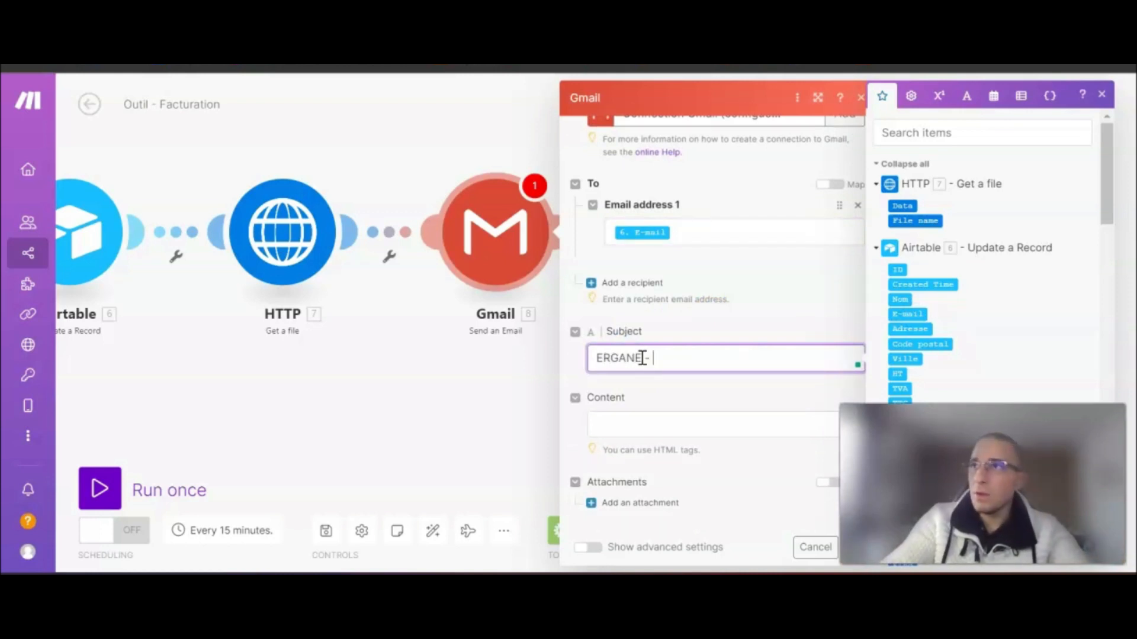
type(" Votre facture est disponible")
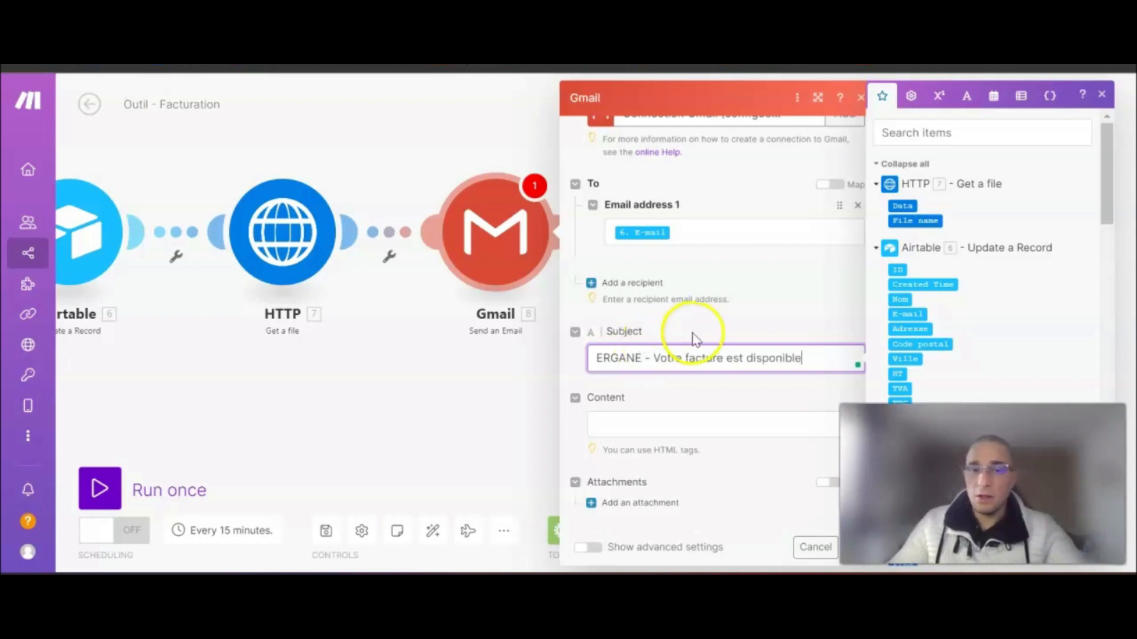
left_click(625, 423)
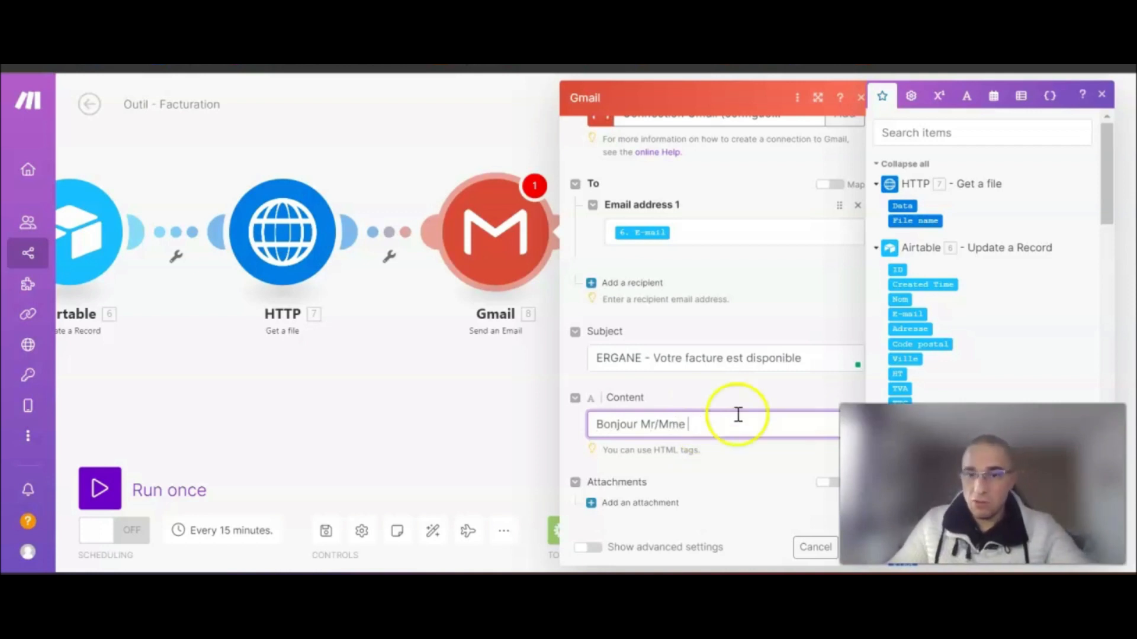
- Insert the client's Nom after the greeting, then add 'Veuillez trouver ci-joint votre facture.' with <br><br> breaks
left_click(899, 299)
left_click(757, 421)
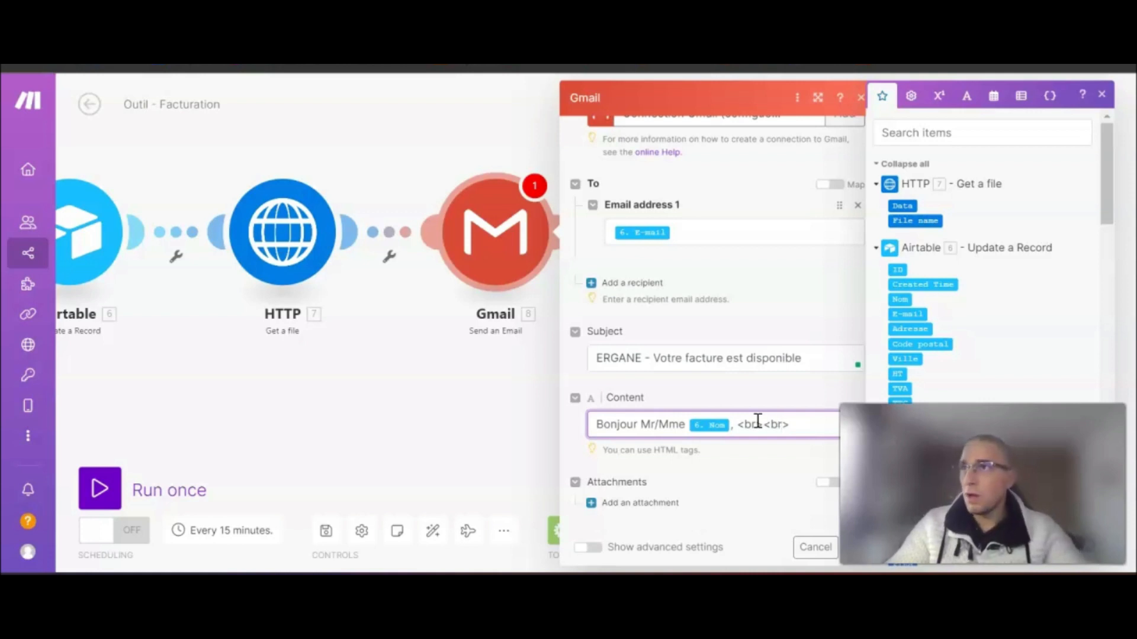
key("Return")
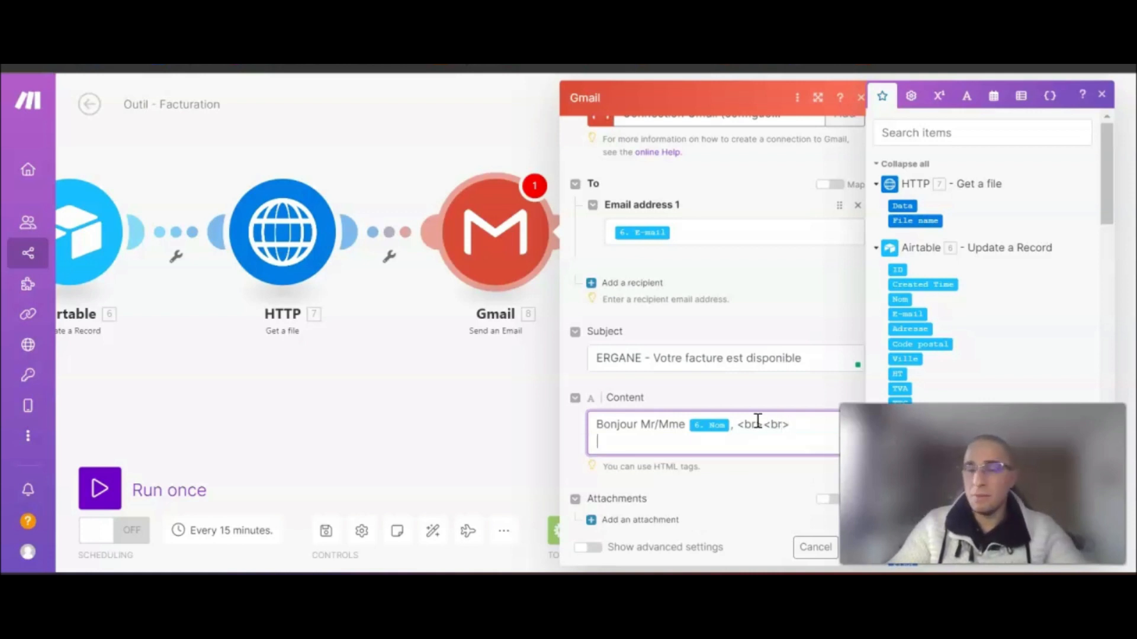
type("Veuillez trouver ci-joint votre facture")
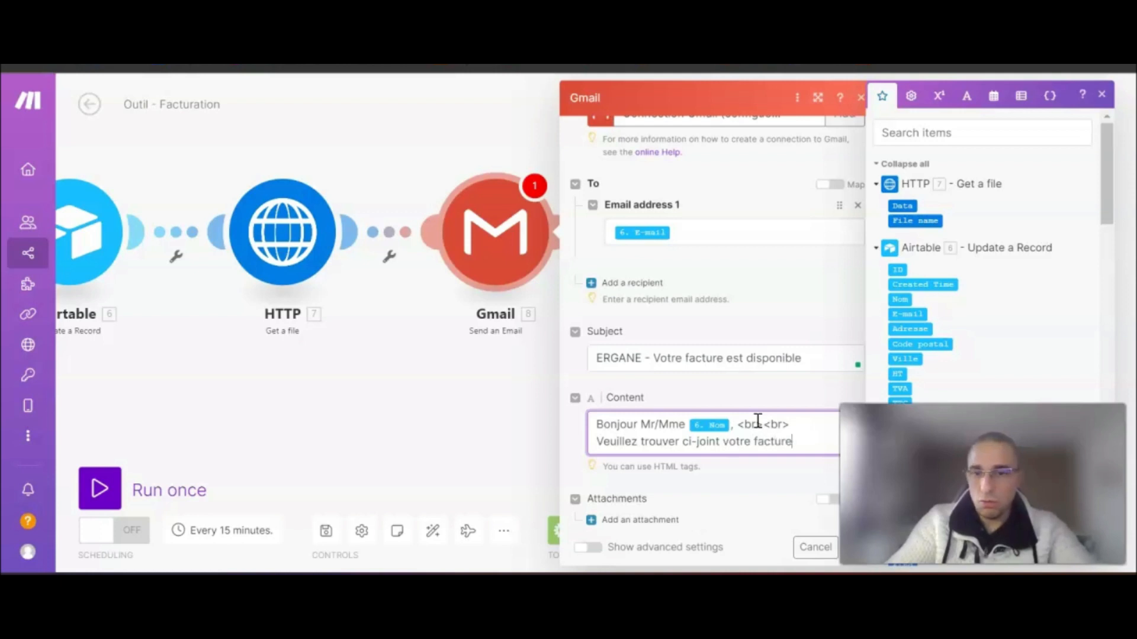
type(".")
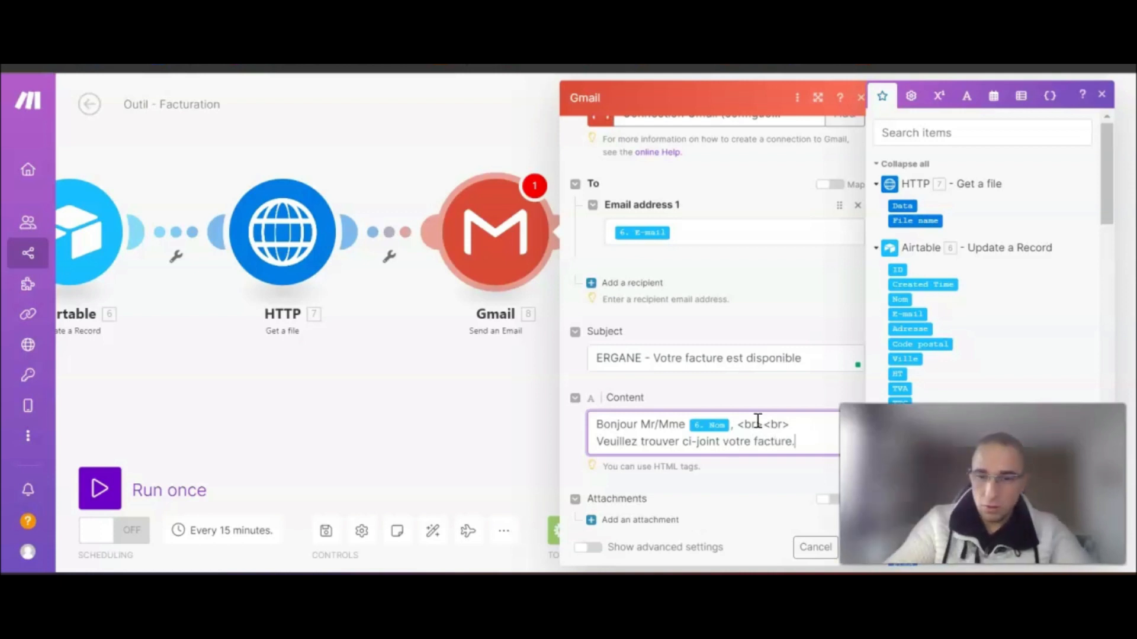
left_click_drag(790, 424, 737, 424)
key("ctrl+c")
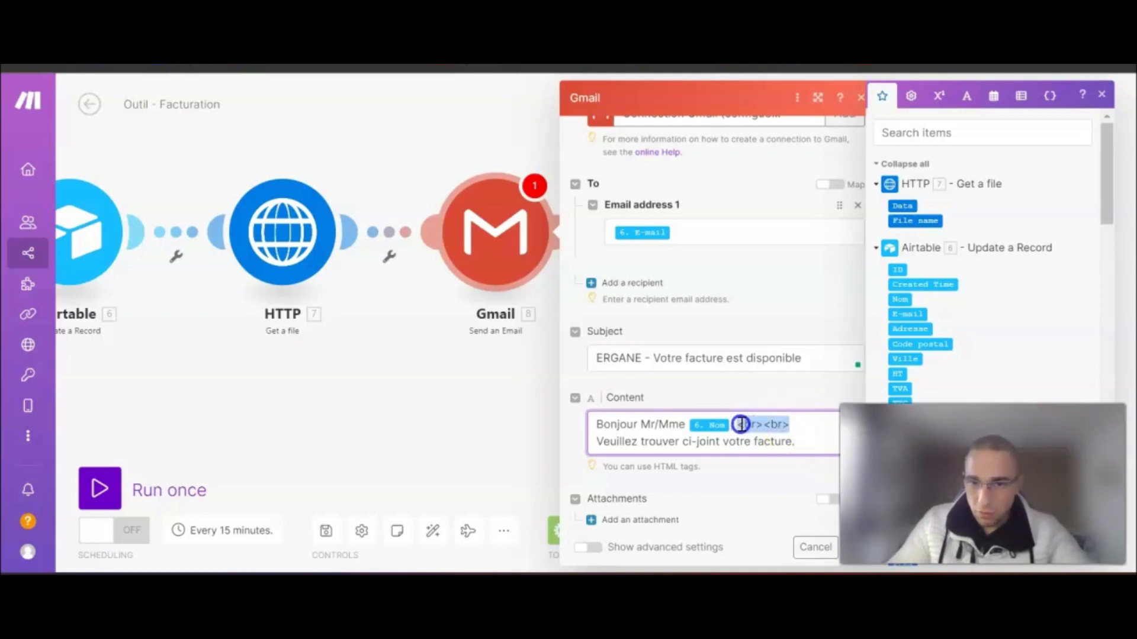
key("BackSpace")
key("ctrl+v")
left_click(795, 442)
key("ctrl+v")
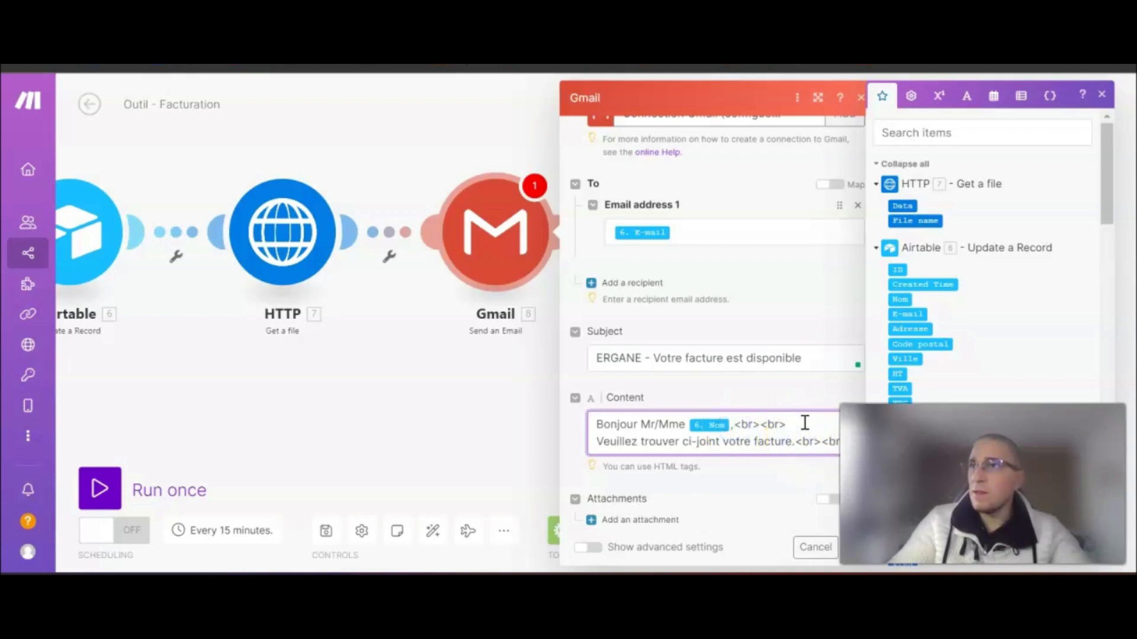
- Add the closing sentences separated by <br><br> and sign off with 'L'équipe ERGANE'
key("Return")
type("En vous souhaitant bonne réception.")
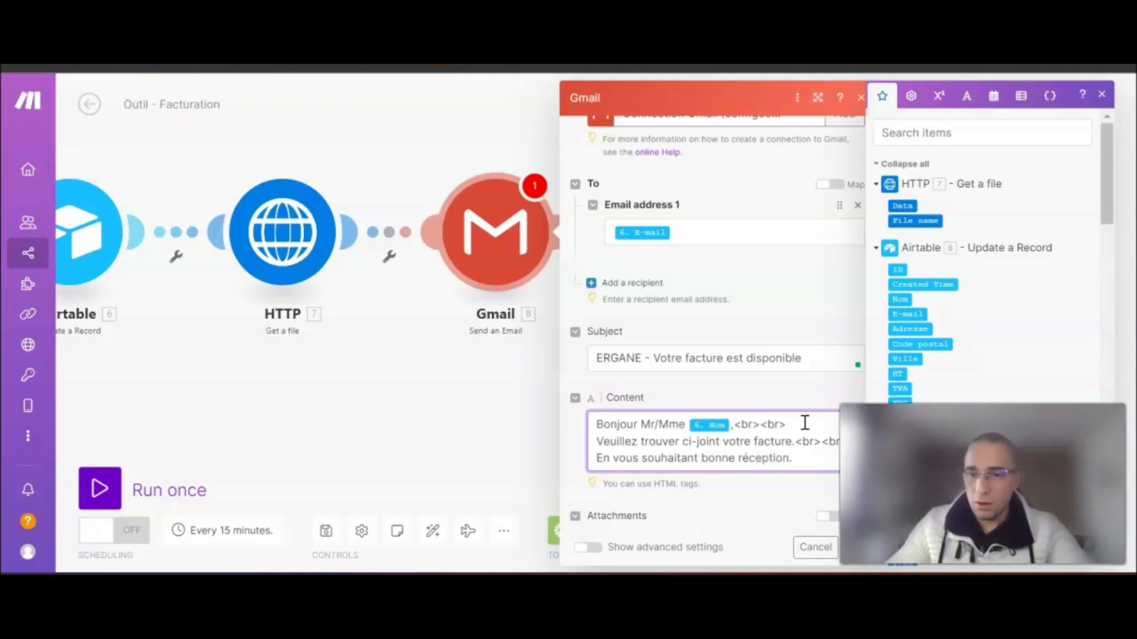
key("ctrl+v")
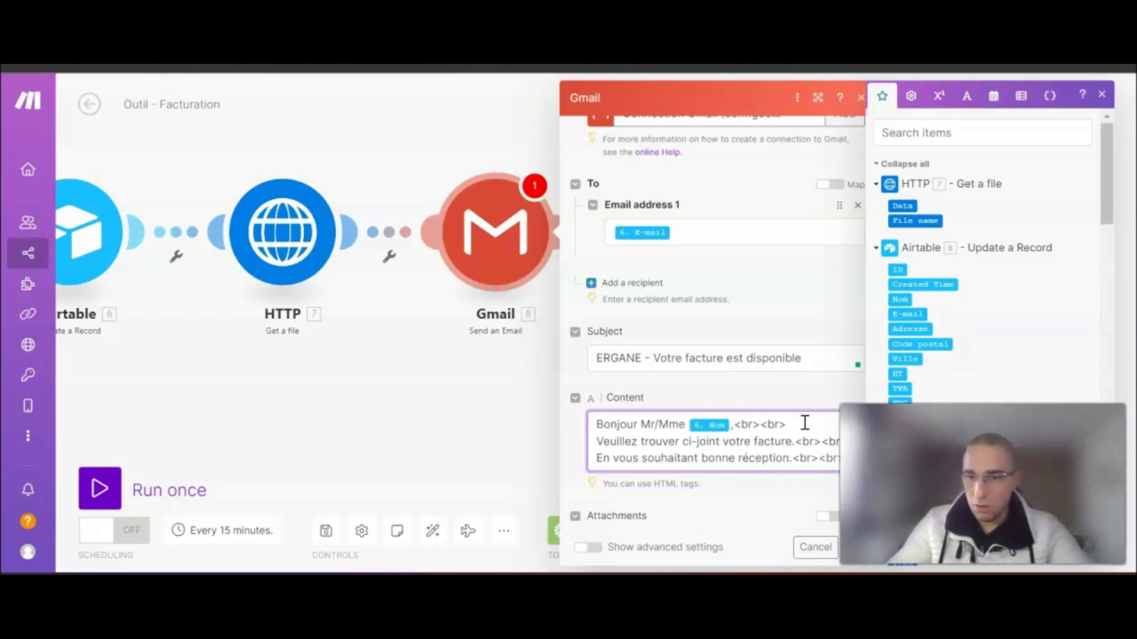
key("Return")
type("Le R.I.B. se trouve en bas de pa")
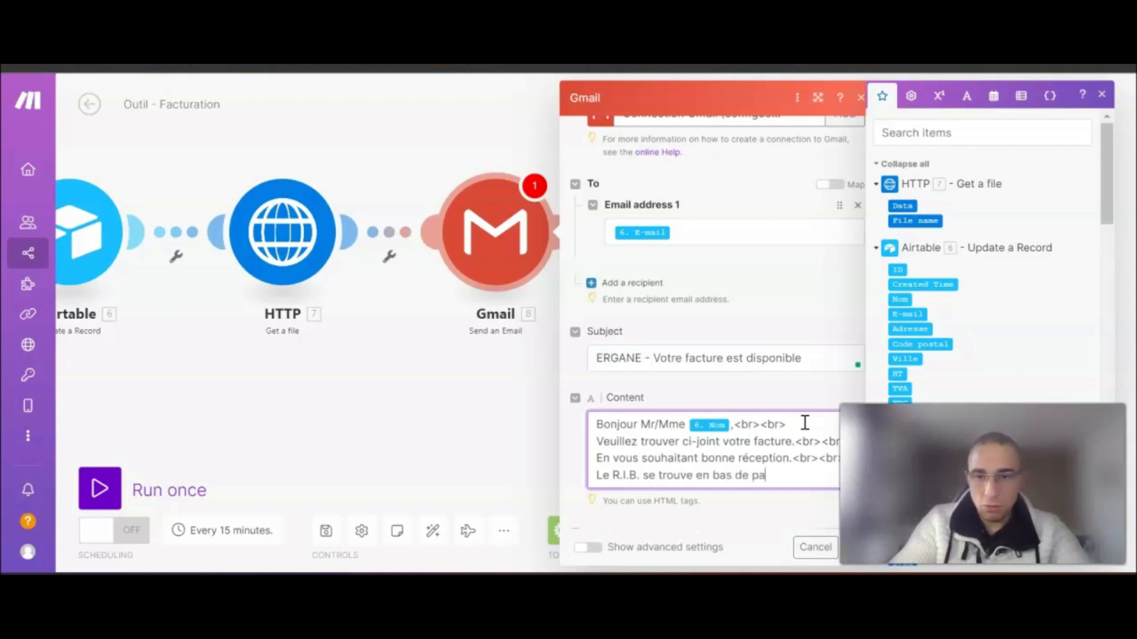
type("ctu ")
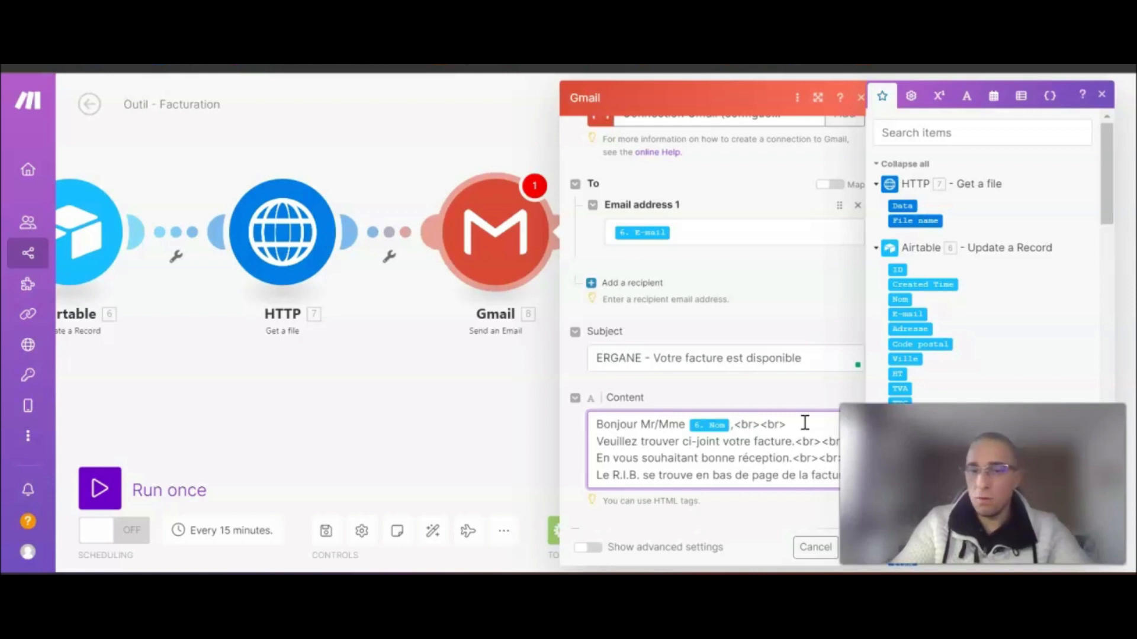
type("<br><br>")
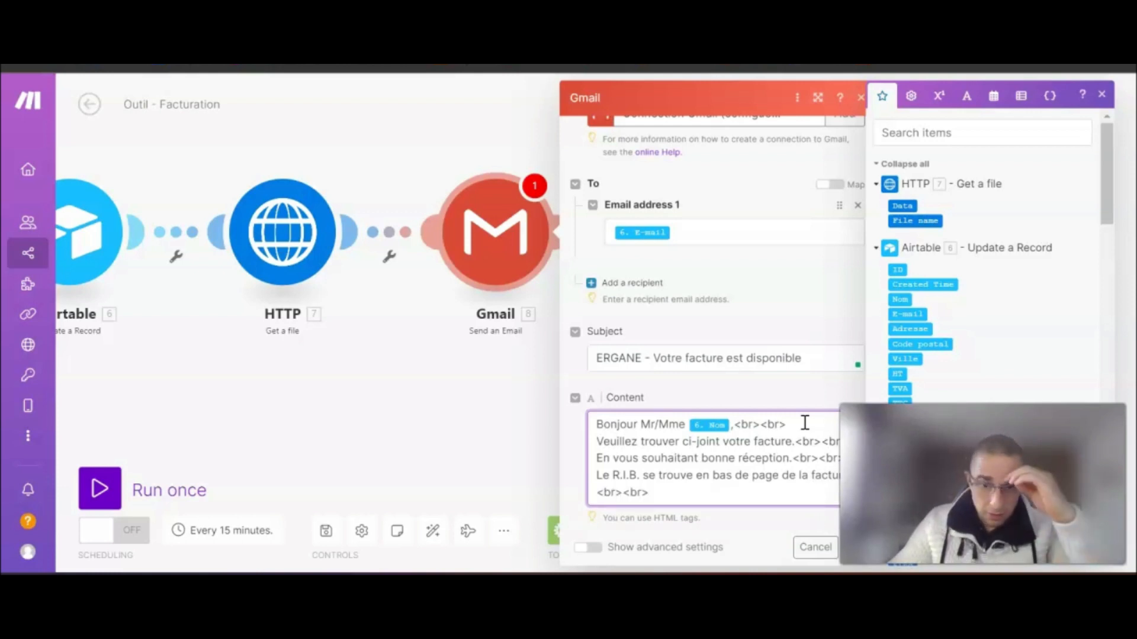
key("Return")
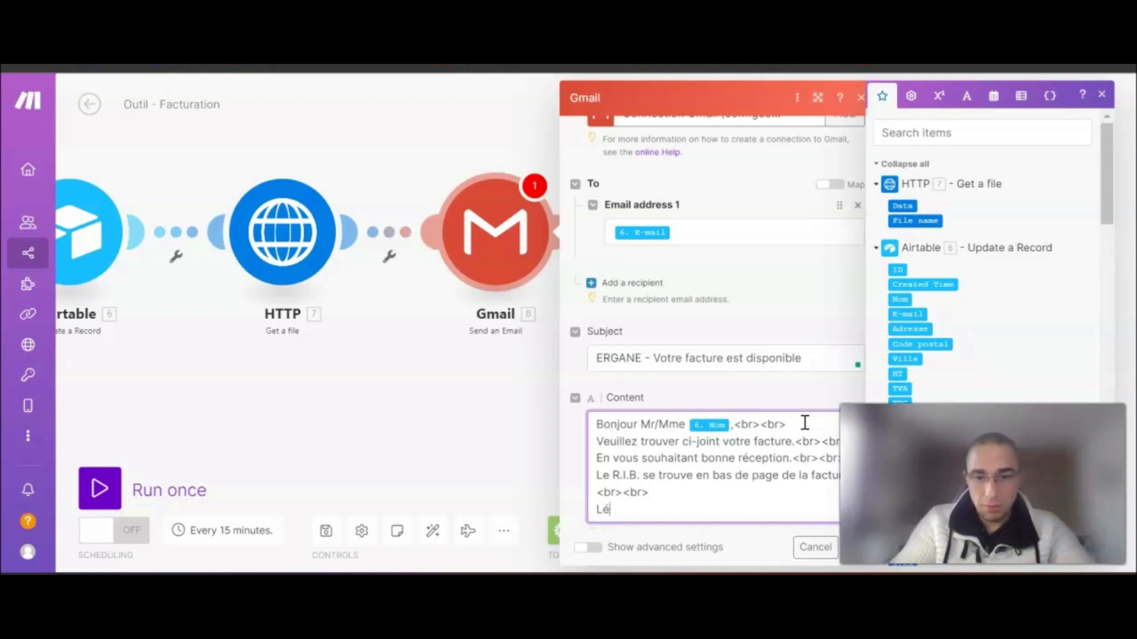
type("L'équipe")
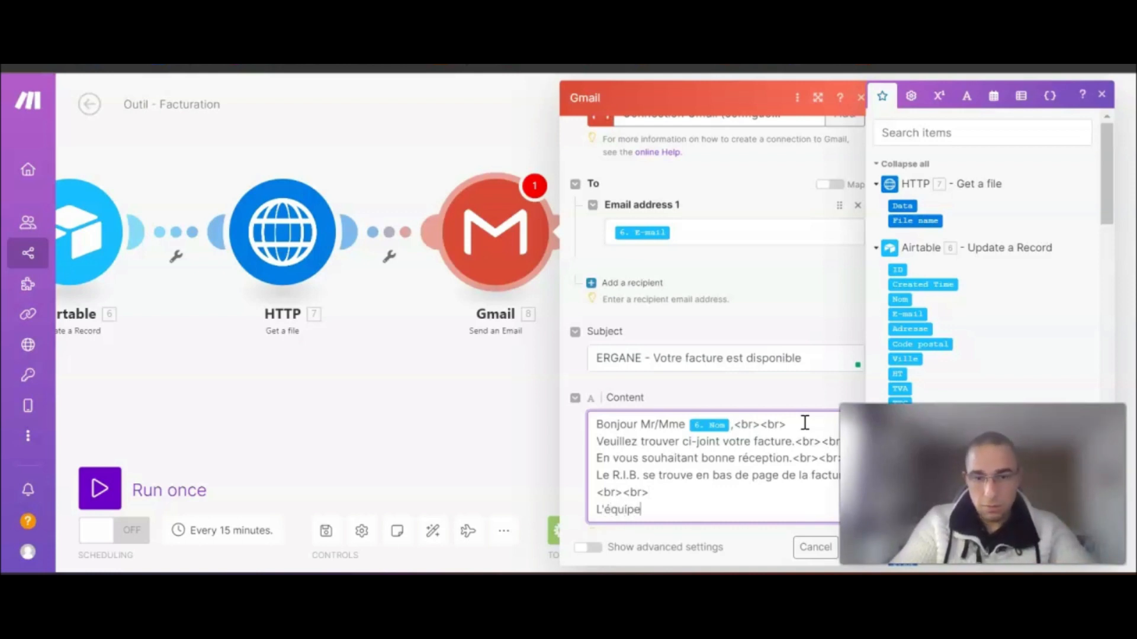
type(" ERGANE")
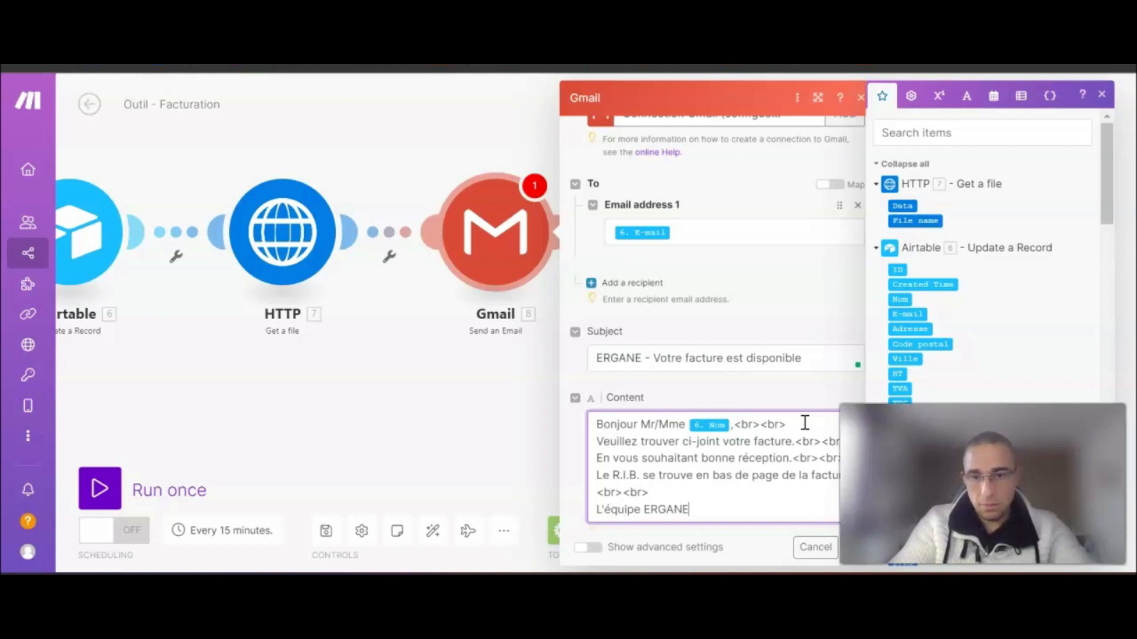
- Attach the HTTP Get a file output as attachment Item 1
scroll(729, 380, "down", 2)
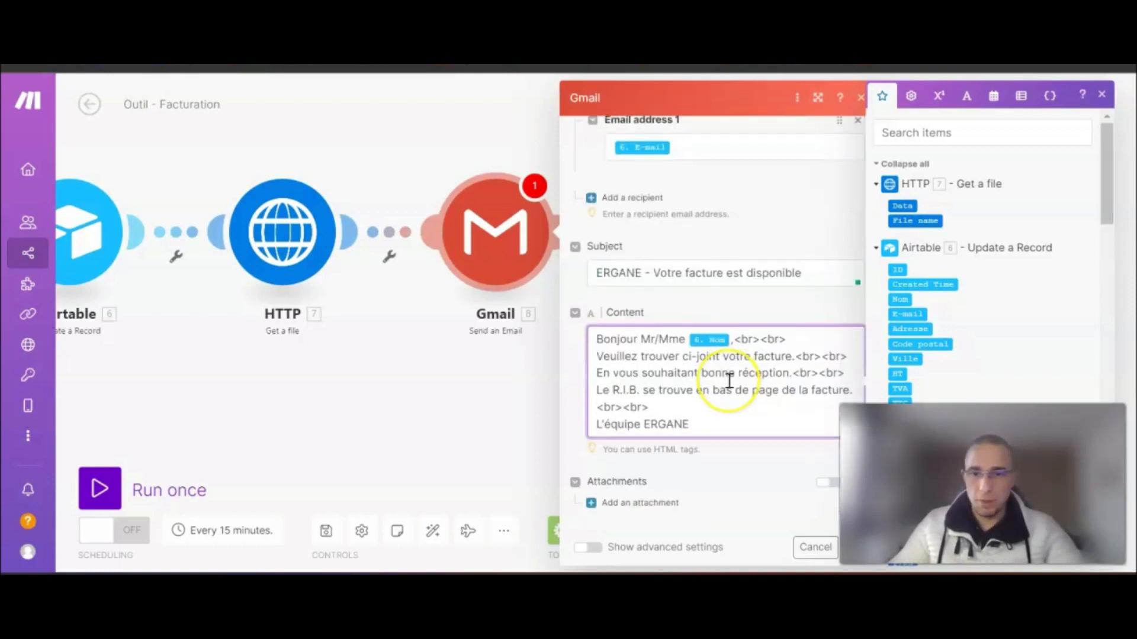
left_click(722, 466)
left_click(616, 504)
scroll(695, 482, "down", 3)
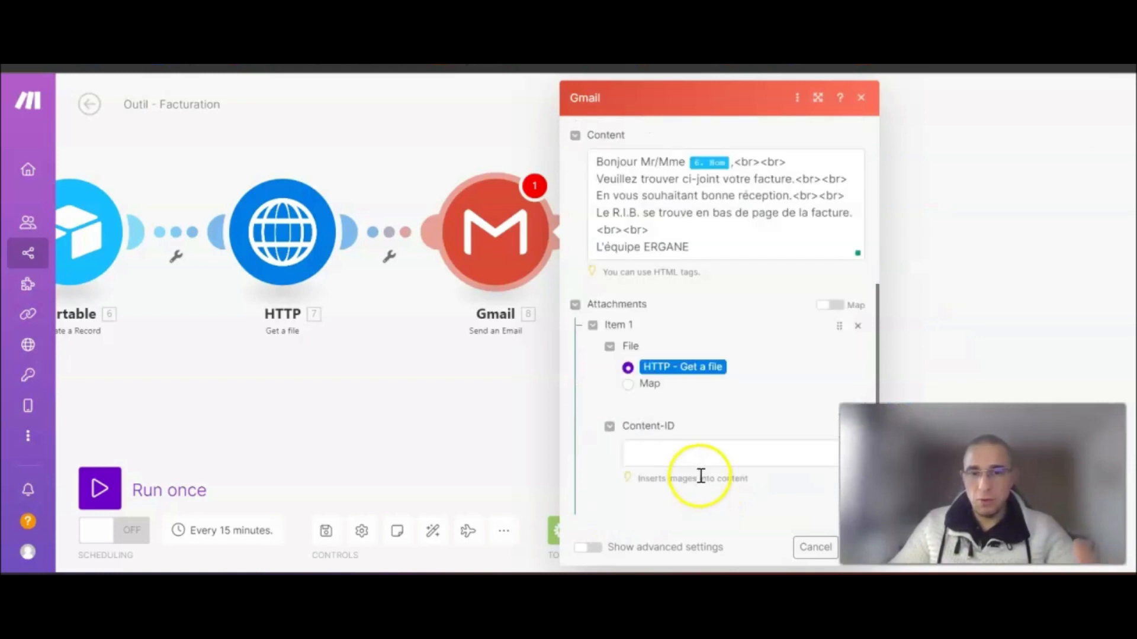
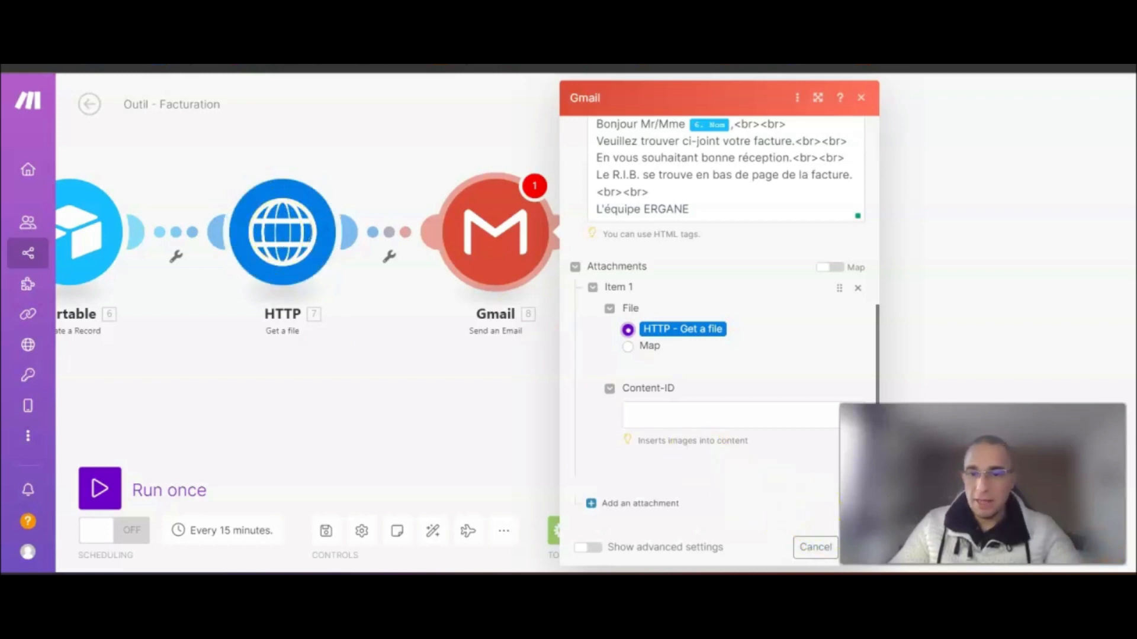
- Save the Gmail module's attachment settings
left_click(859, 547)
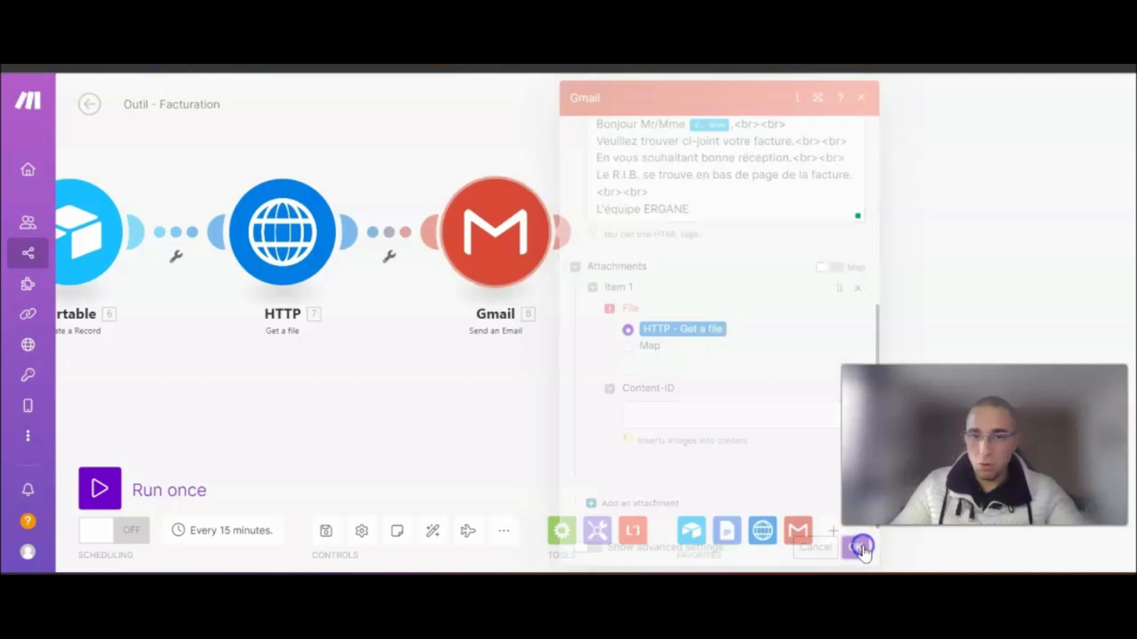
left_click_drag(631, 424, 772, 379)
scroll(556, 379, "down", 4)
- Auto-align the Outil - Facturation modules into one row, then go back to Airtable
left_click_drag(343, 399, 446, 379)
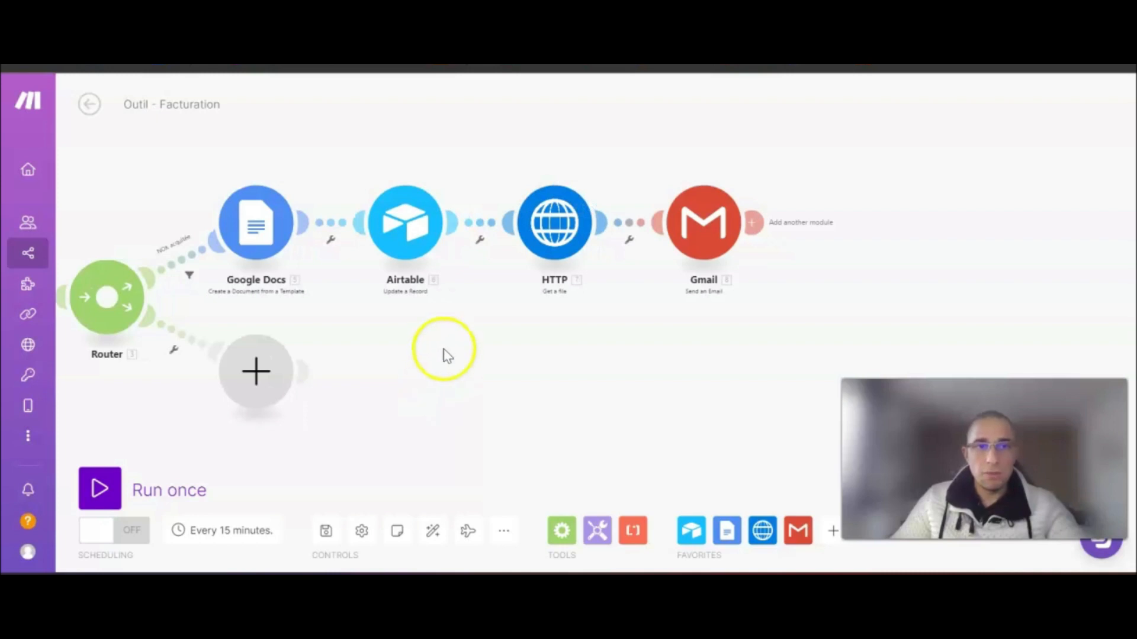
left_click_drag(436, 373, 503, 370)
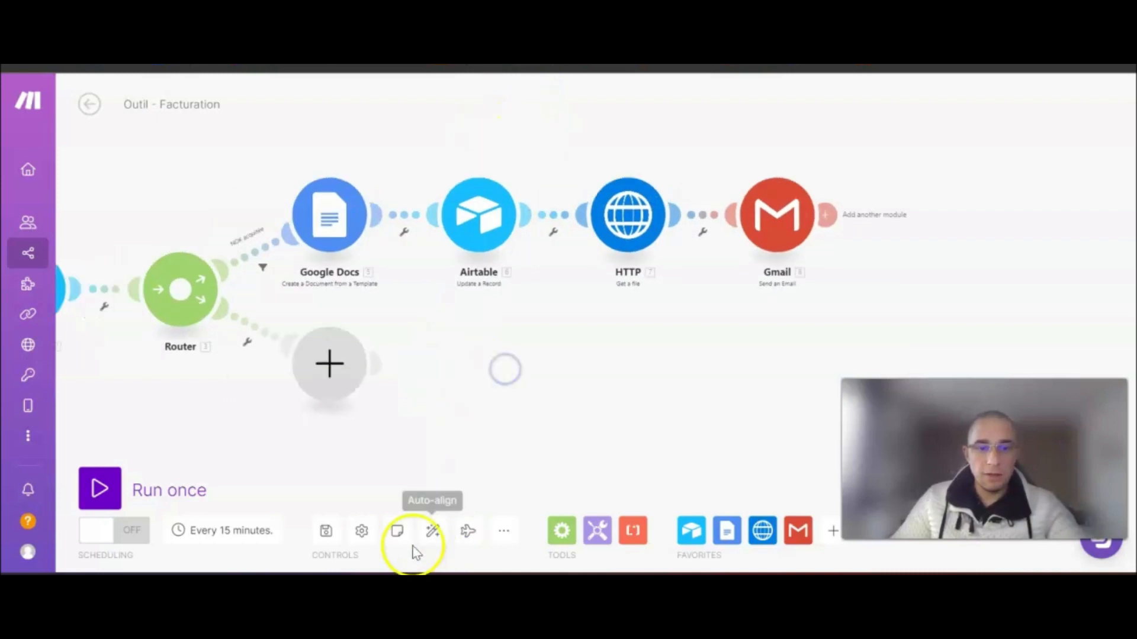
left_click(433, 531)
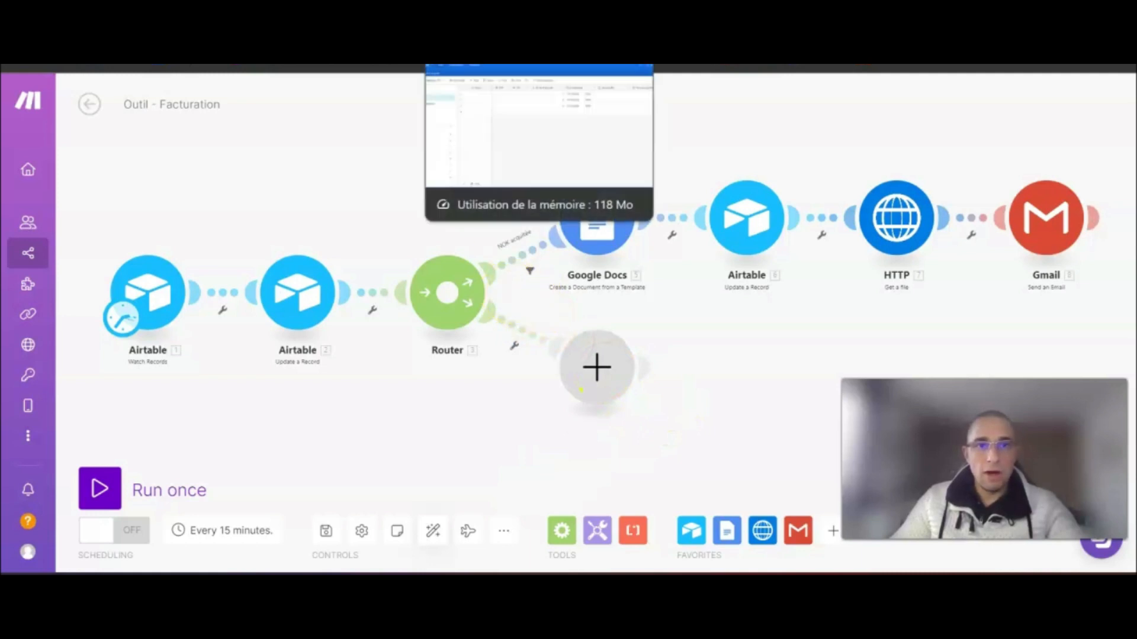
left_click(497, 65)
- Open the Formulaire de saisie des factures live form and enter the customer's e-mail
left_click(109, 244)
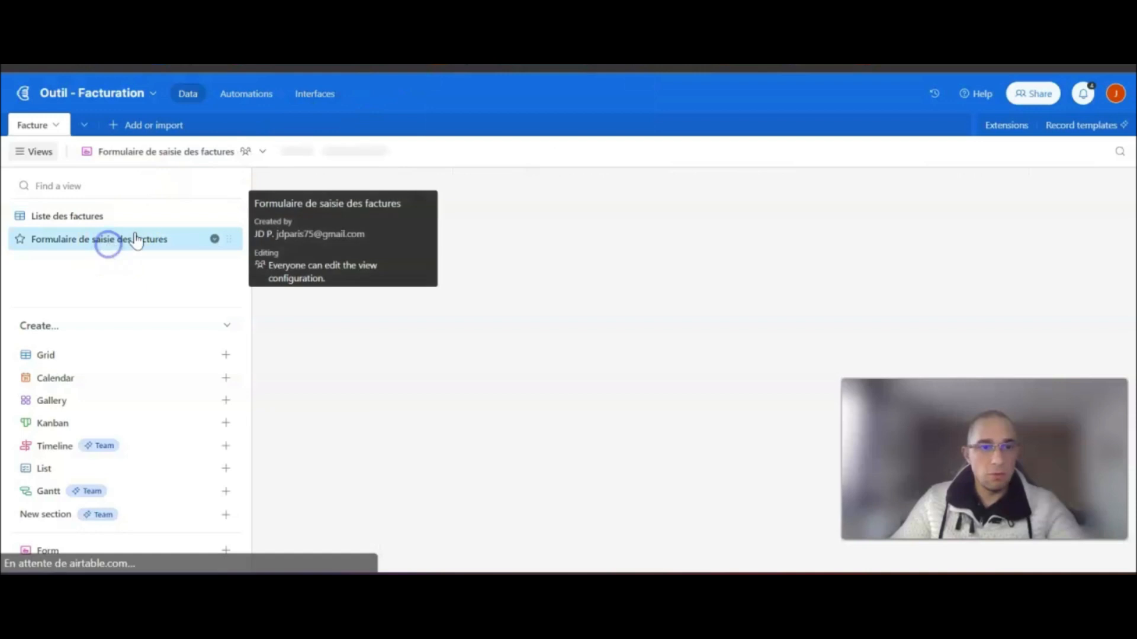
left_click(393, 148)
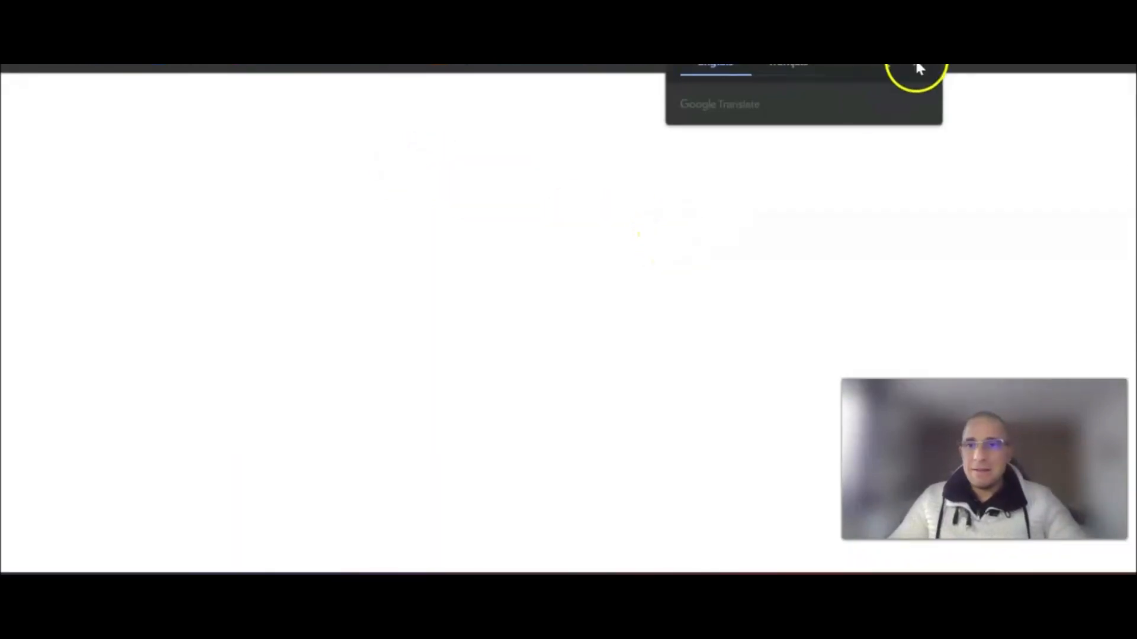
left_click(920, 66)
left_click(515, 238)
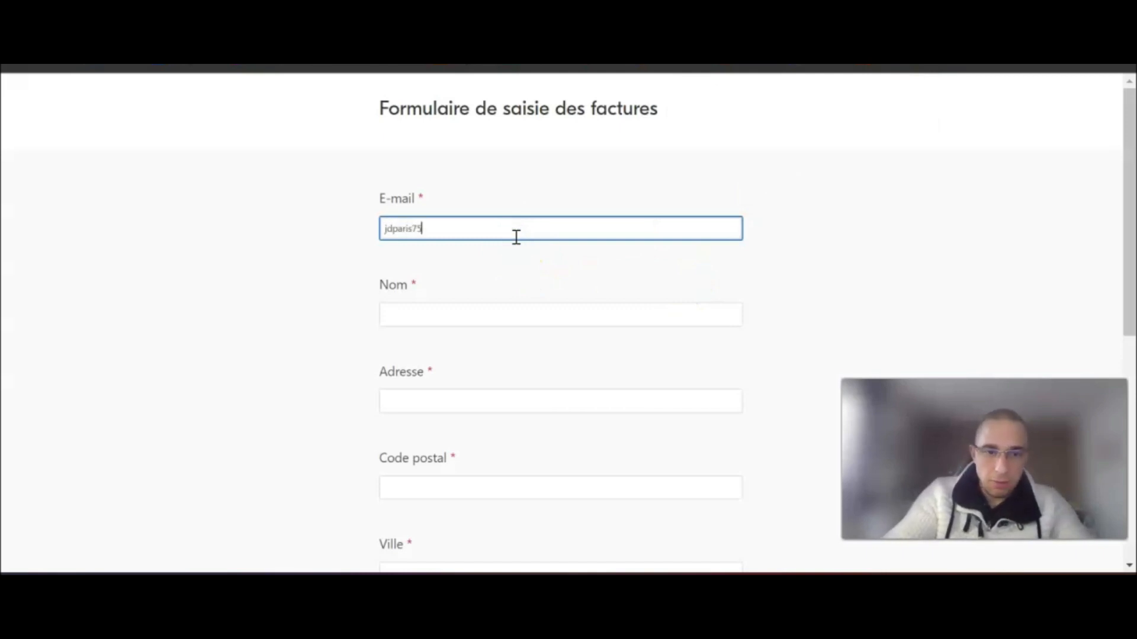
- Fill in the client's name and postal address with TTC 150, then submit the form
key("Tab")
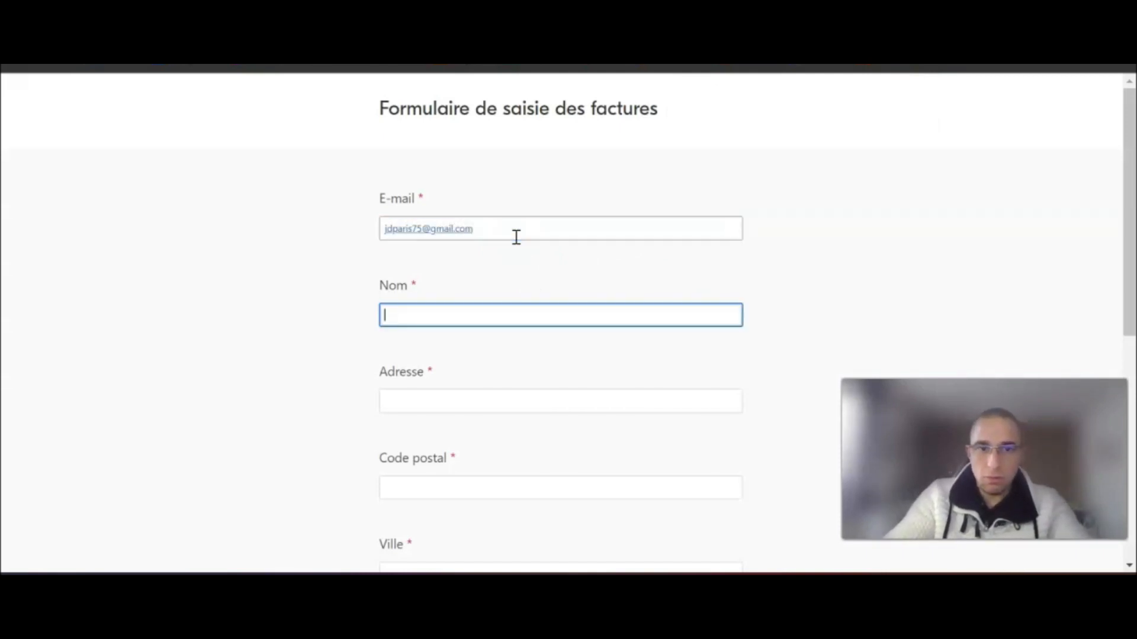
key("Tab")
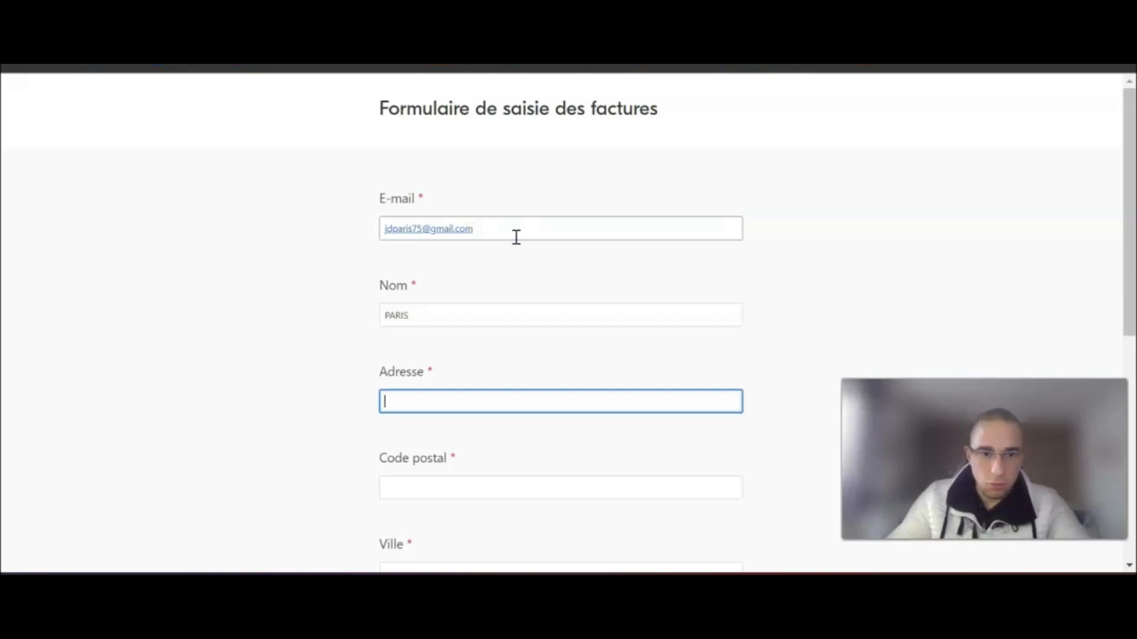
type("27 Rue toto")
key("Tab")
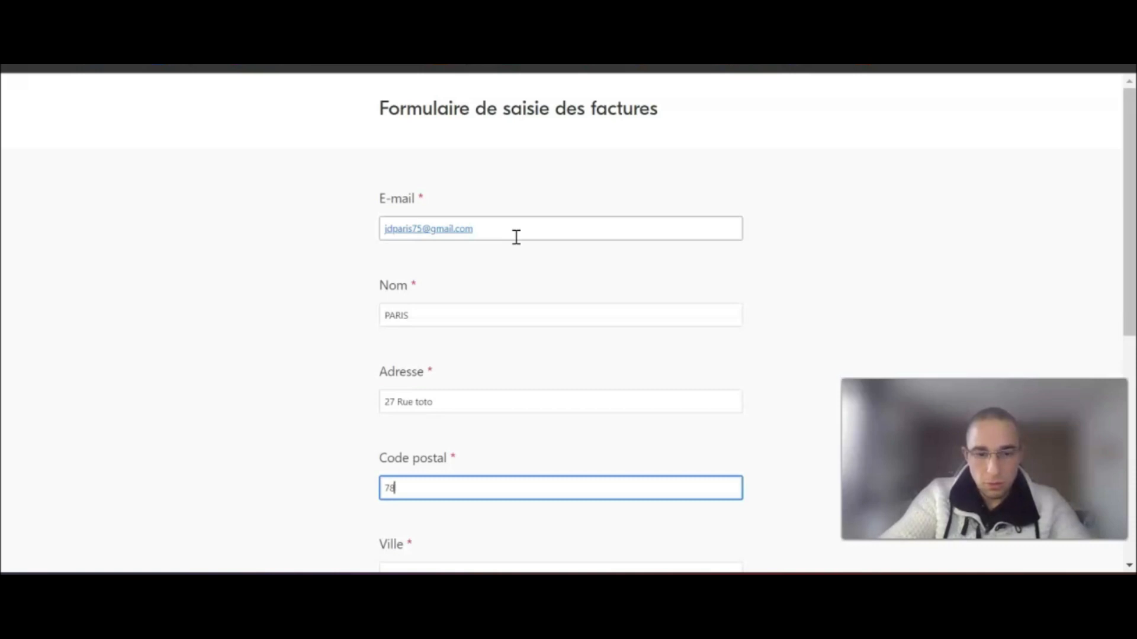
key("Tab")
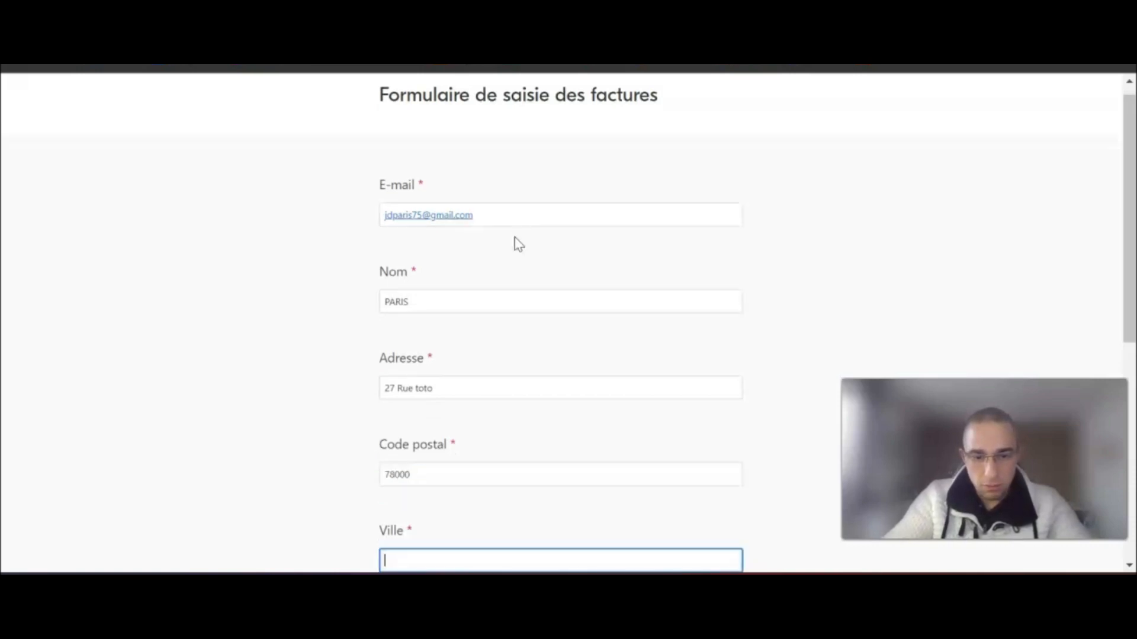
type("Versail")
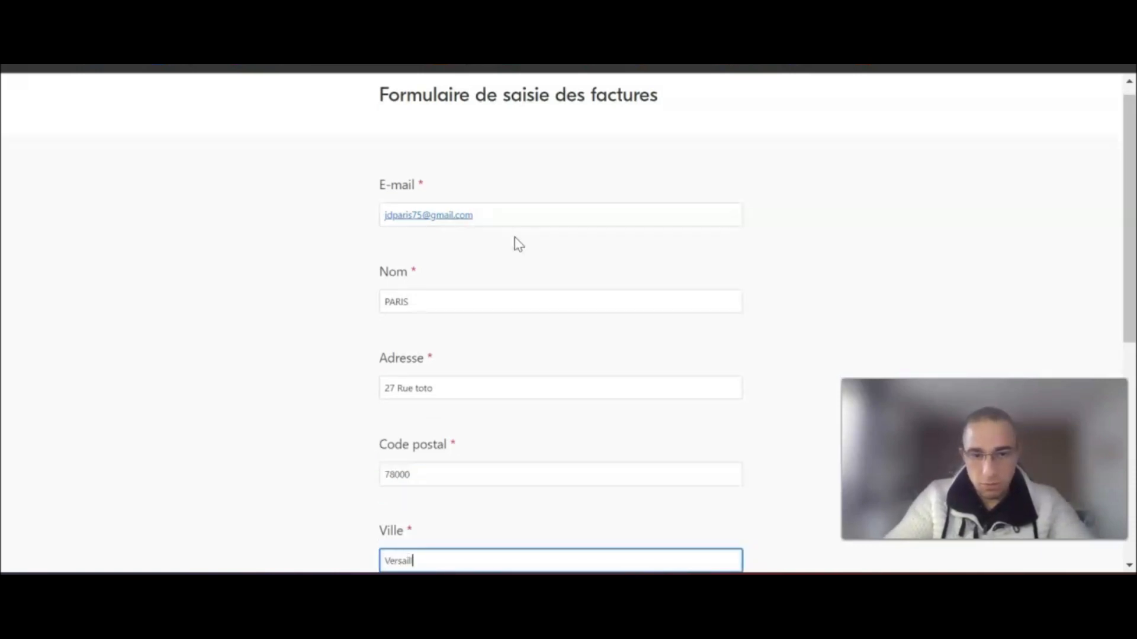
type("les")
scroll(500, 296, "down", 6)
left_click(451, 295)
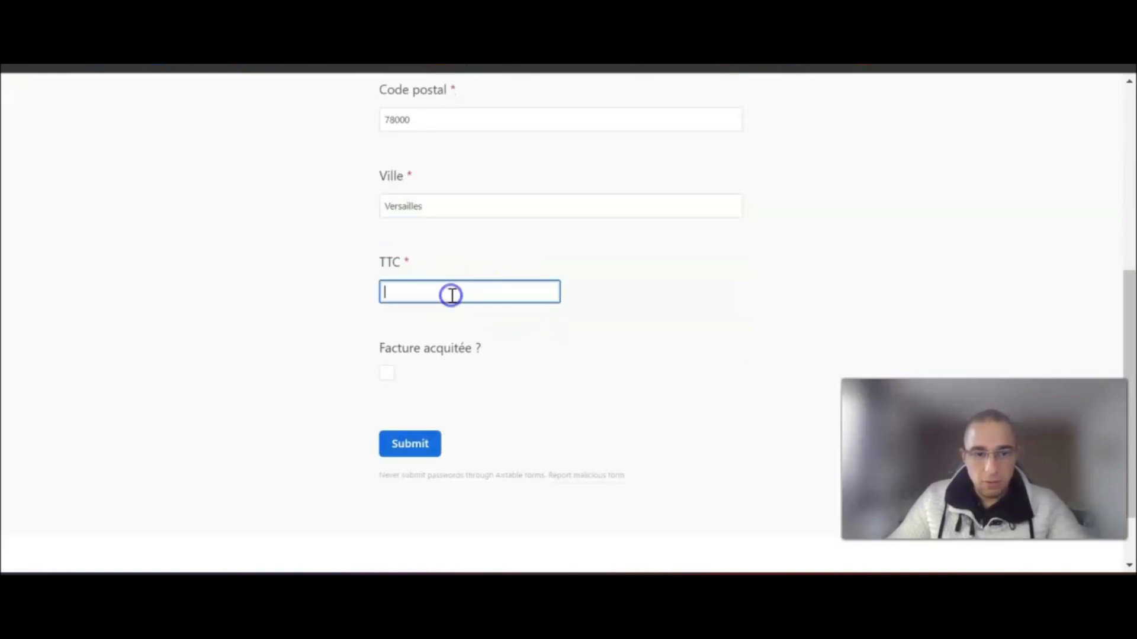
type("150")
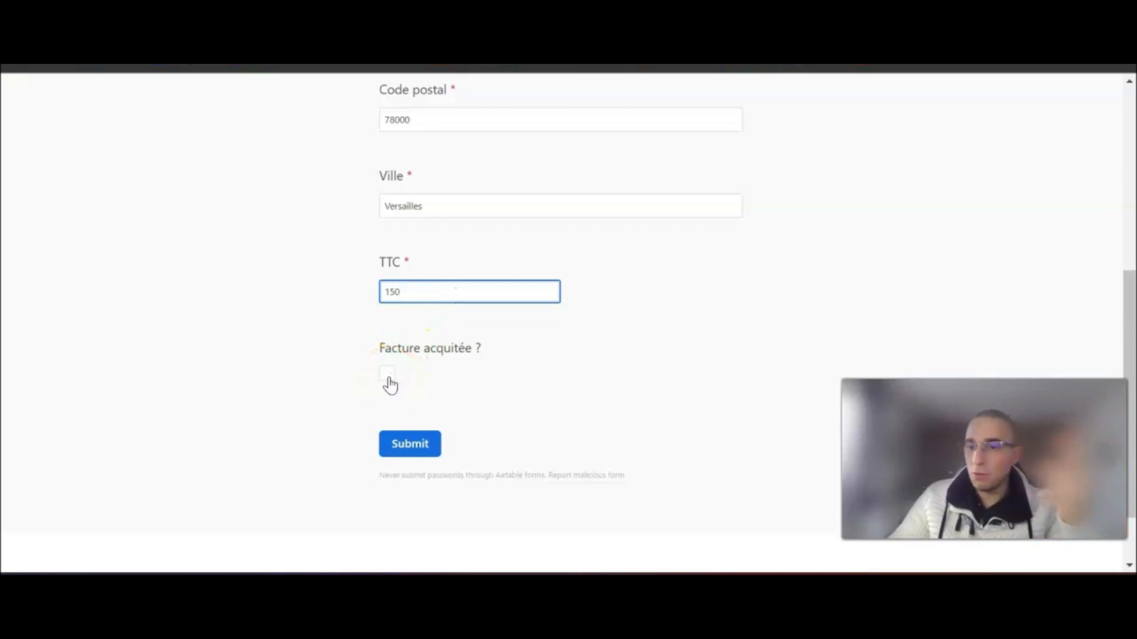
left_click(428, 448)
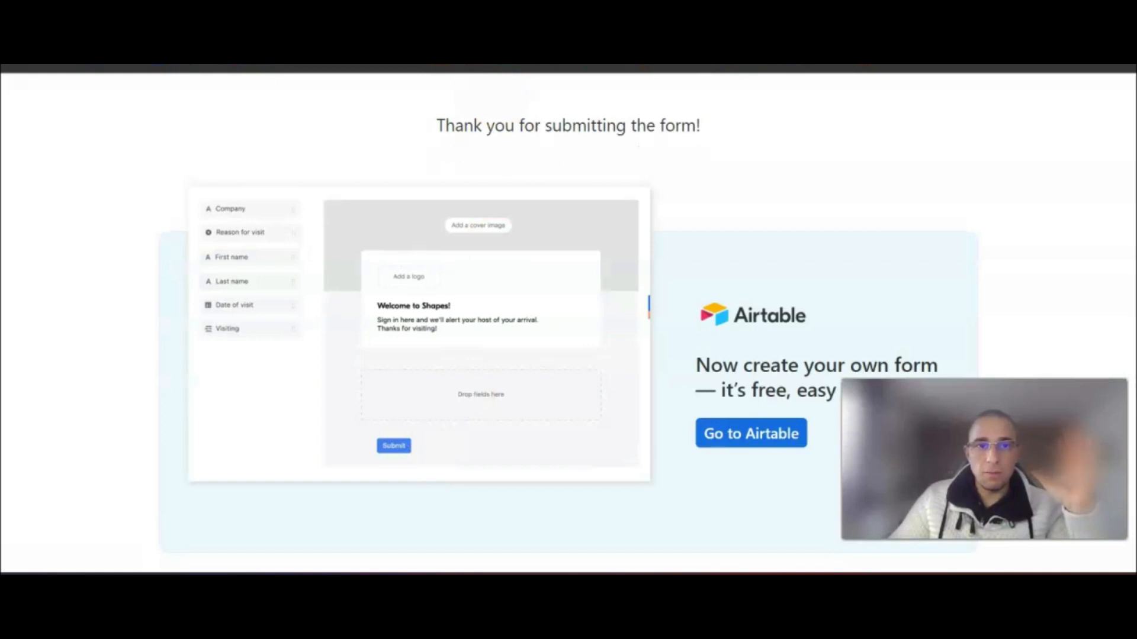
- Check the new record in Liste des factures, then run the Make scenario once
key("ctrl+w")
left_click(101, 220)
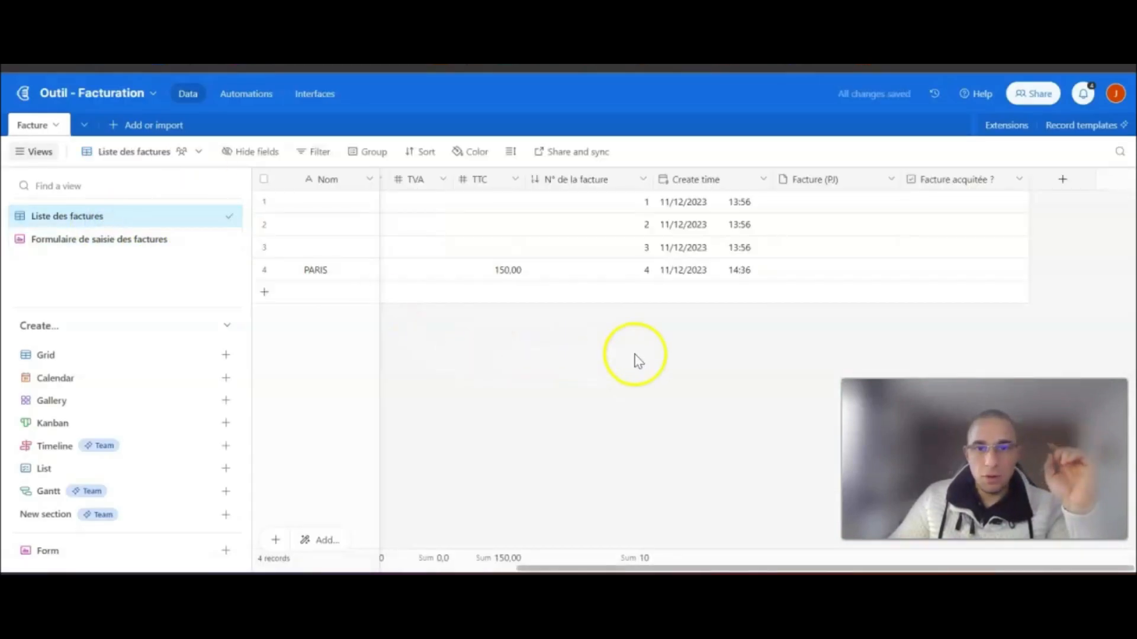
left_click_drag(592, 569, 204, 568)
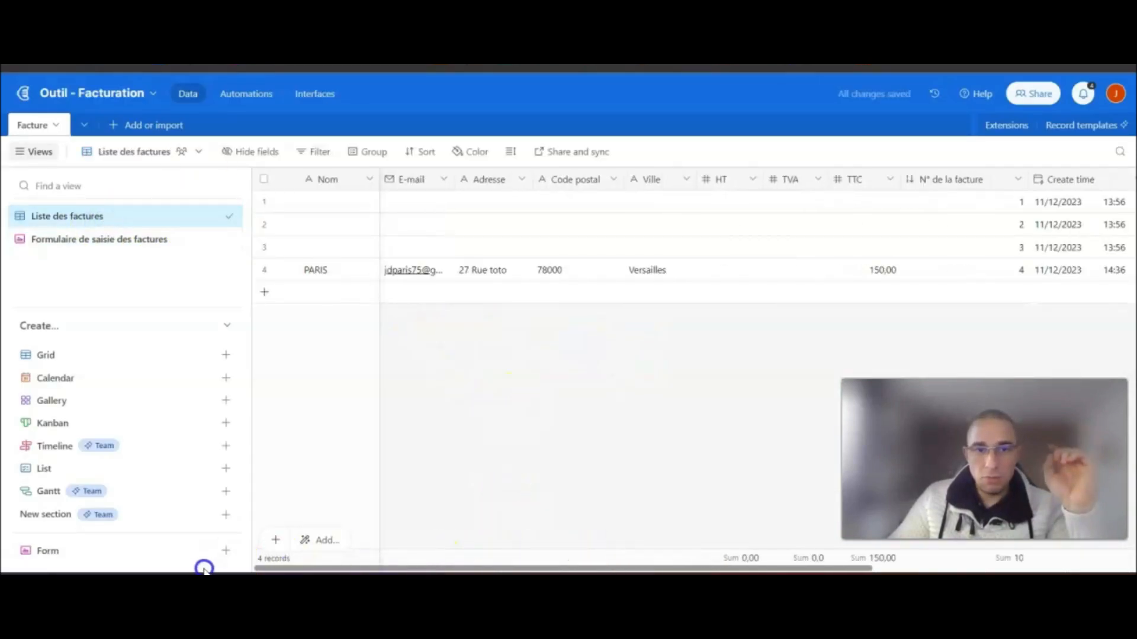
mouse_move(564, 572)
left_mouse_down()
mouse_move(871, 568)
mouse_move(549, 570)
left_mouse_up()
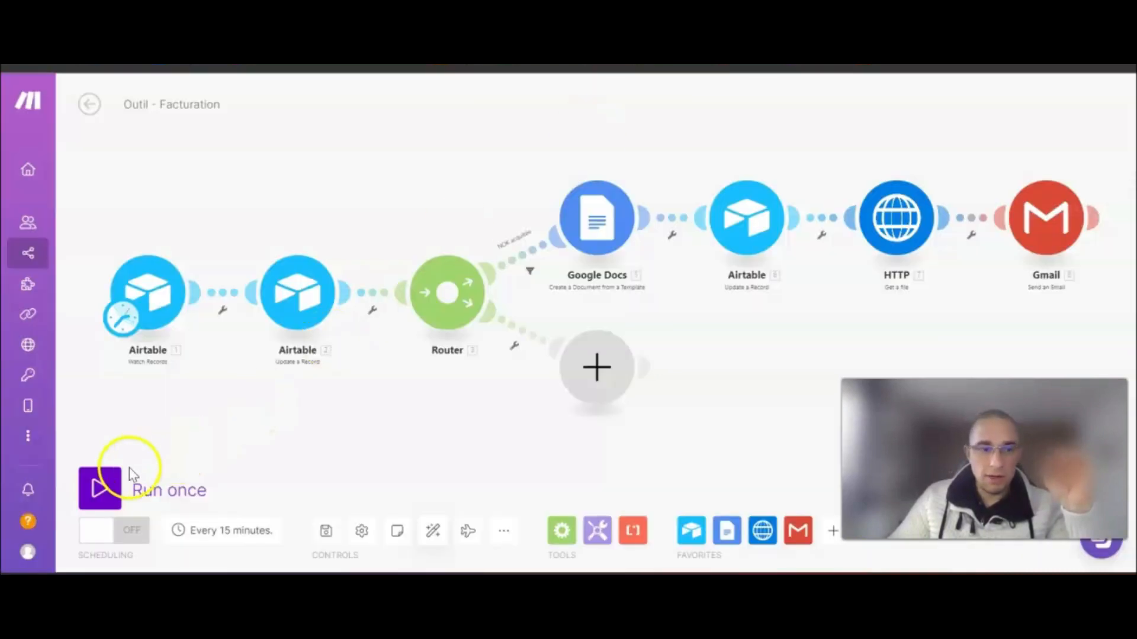
left_click(113, 480)
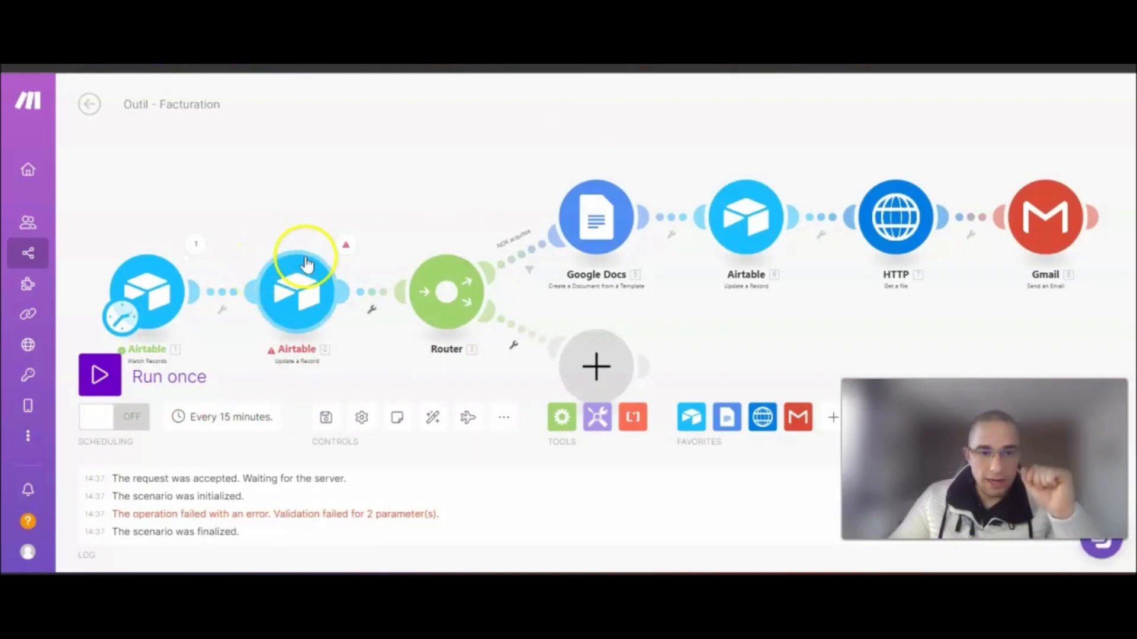
- Inspect the Airtable update module's 2-parameter validation error and review its HT/TVA/TTC mappings
left_click(345, 247)
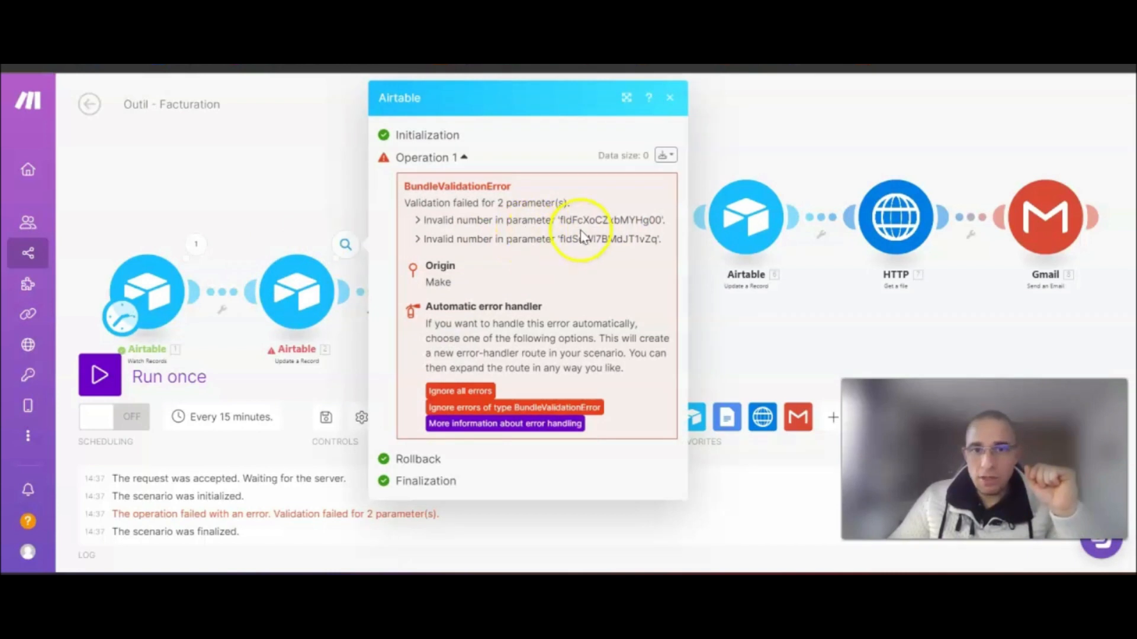
left_click(256, 196)
left_click(296, 287)
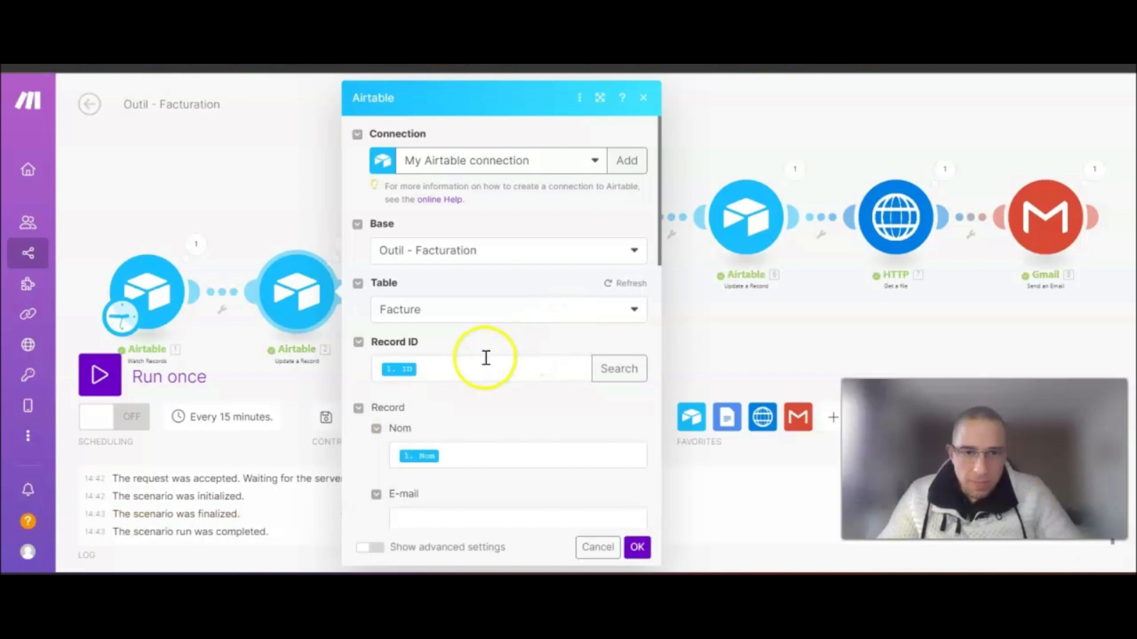
scroll(483, 358, "down", 5)
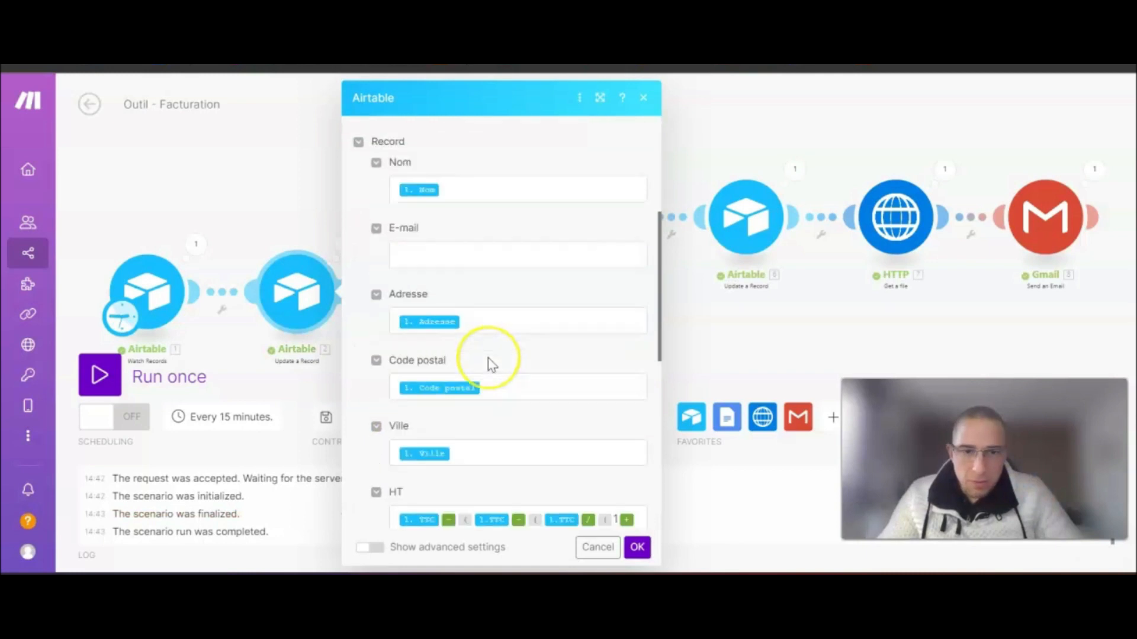
scroll(491, 364, "down", 3)
left_click(282, 203)
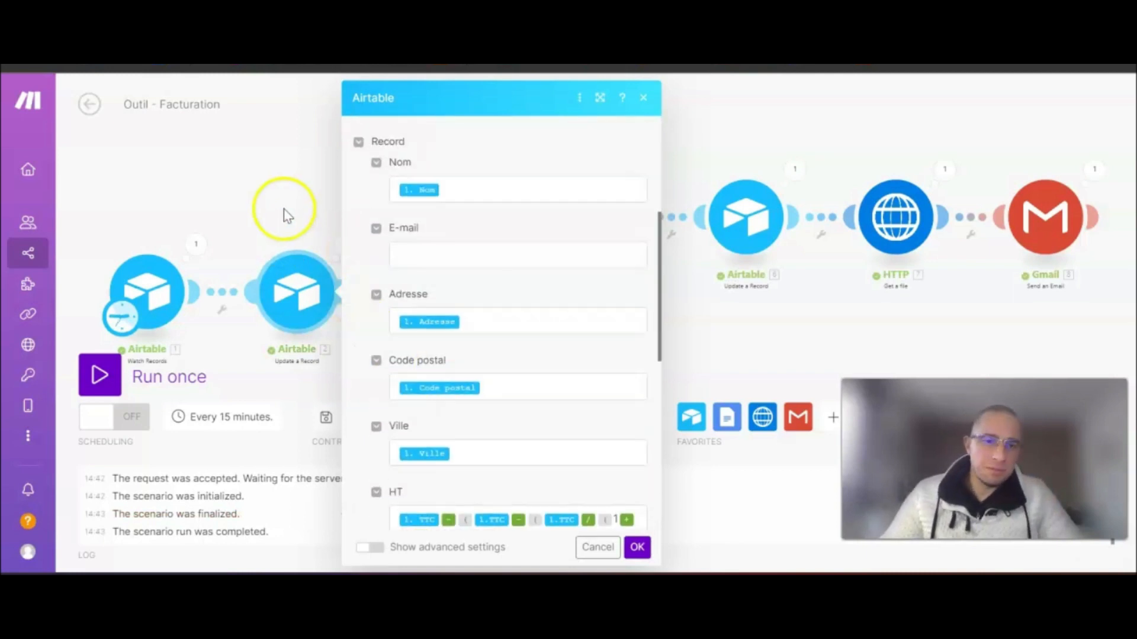
left_click(414, 147)
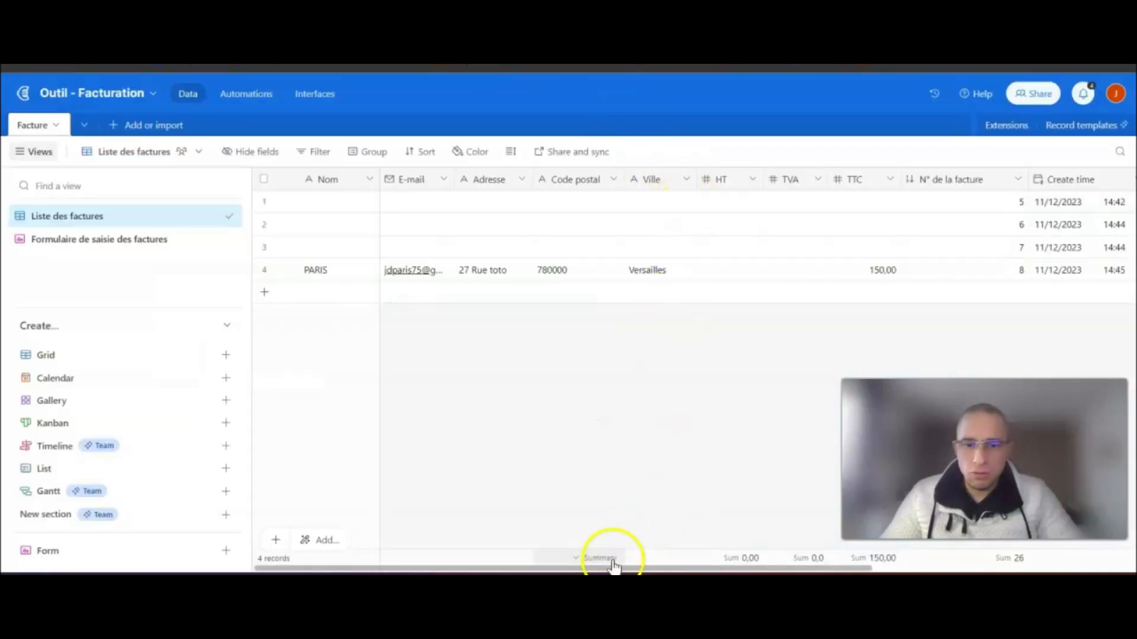
- Set 'Comma, period' number separators on the HT and TVA fields
left_click_drag(619, 568, 752, 569)
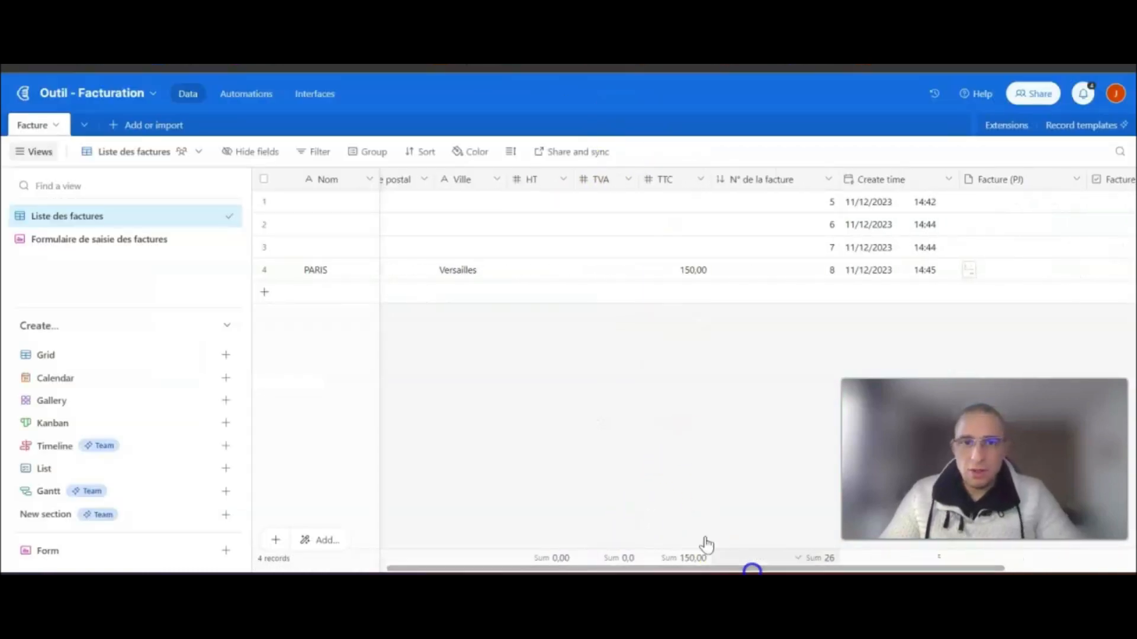
double_click(536, 179)
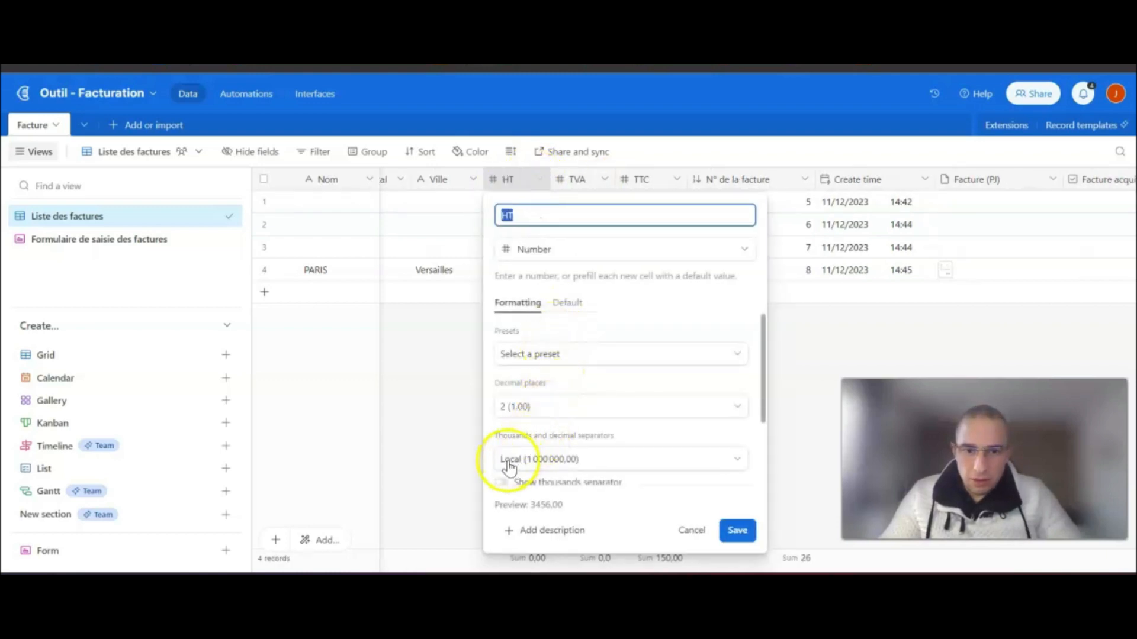
left_click(508, 465)
left_click(530, 359)
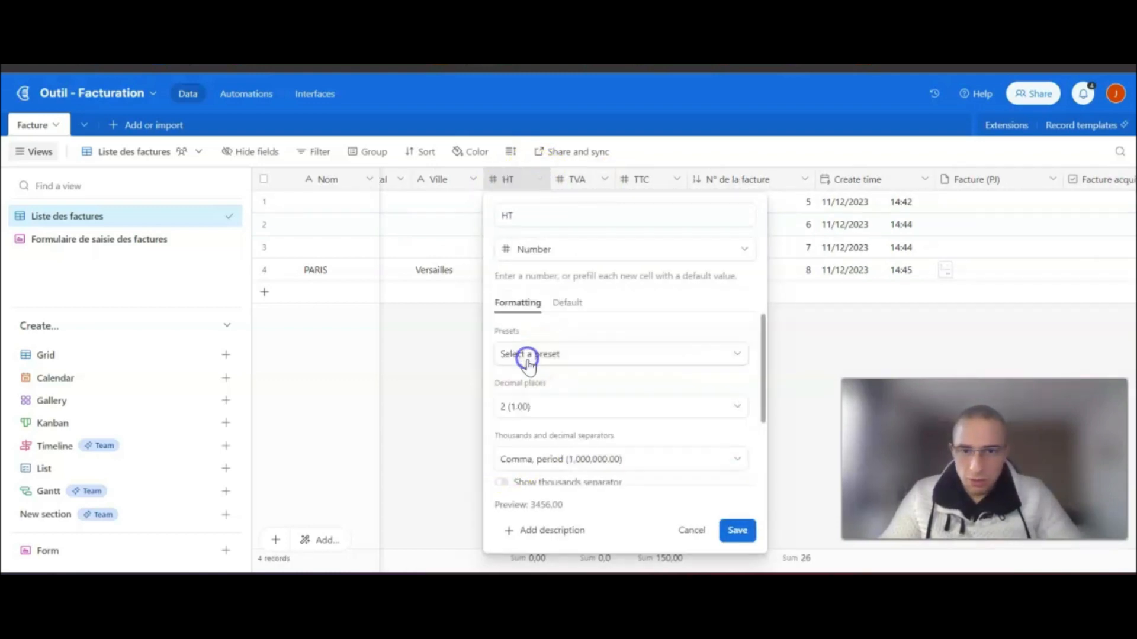
left_click(737, 530)
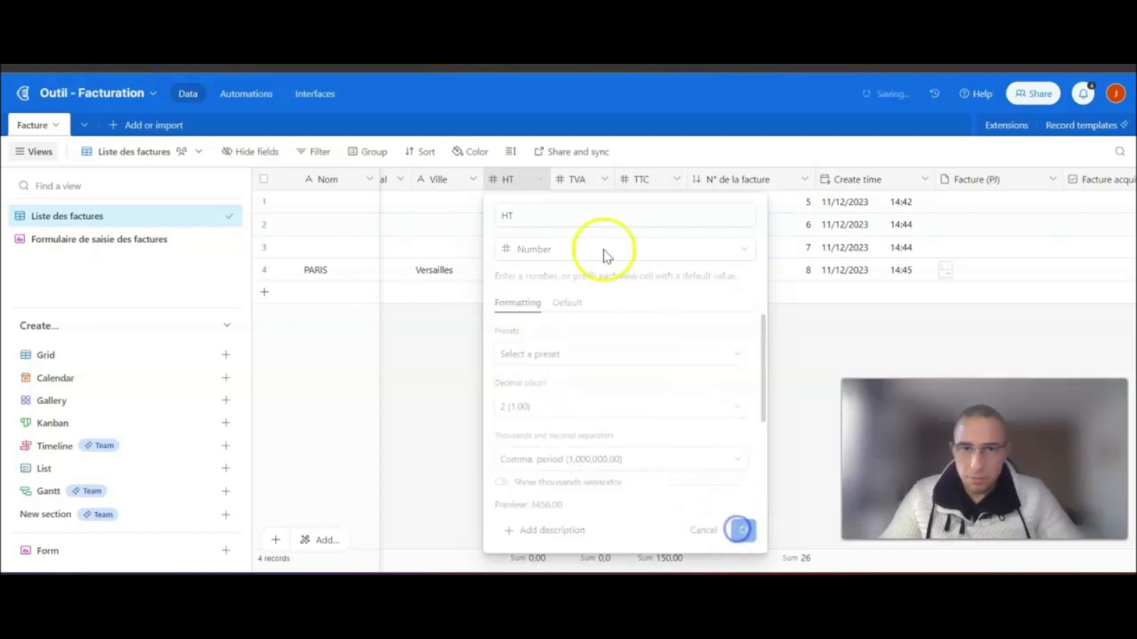
double_click(567, 182)
left_click(524, 465)
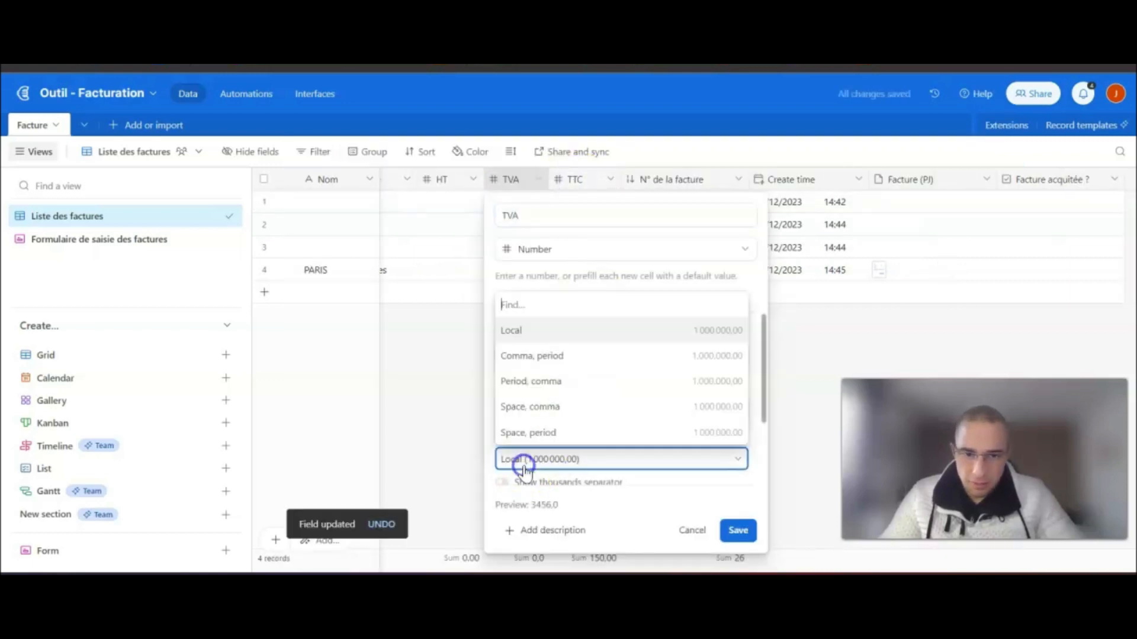
left_click(533, 356)
left_click(737, 531)
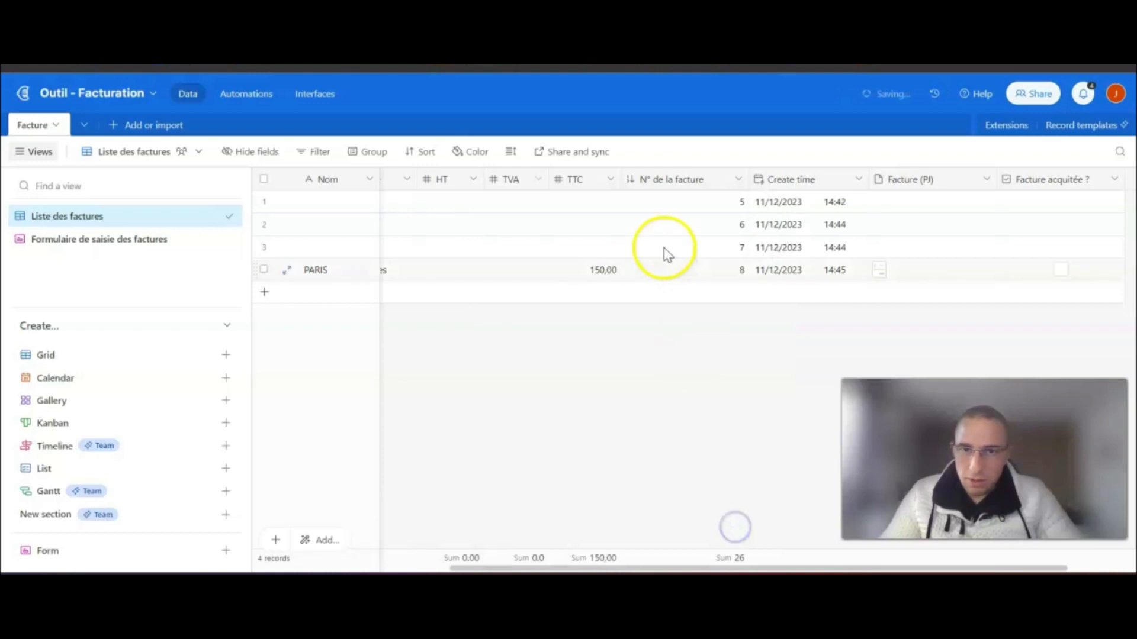
- Give the TTC field two decimals with 'Comma, period' separators
left_click(639, 179)
left_click(588, 179)
double_click(588, 178)
left_click(525, 458)
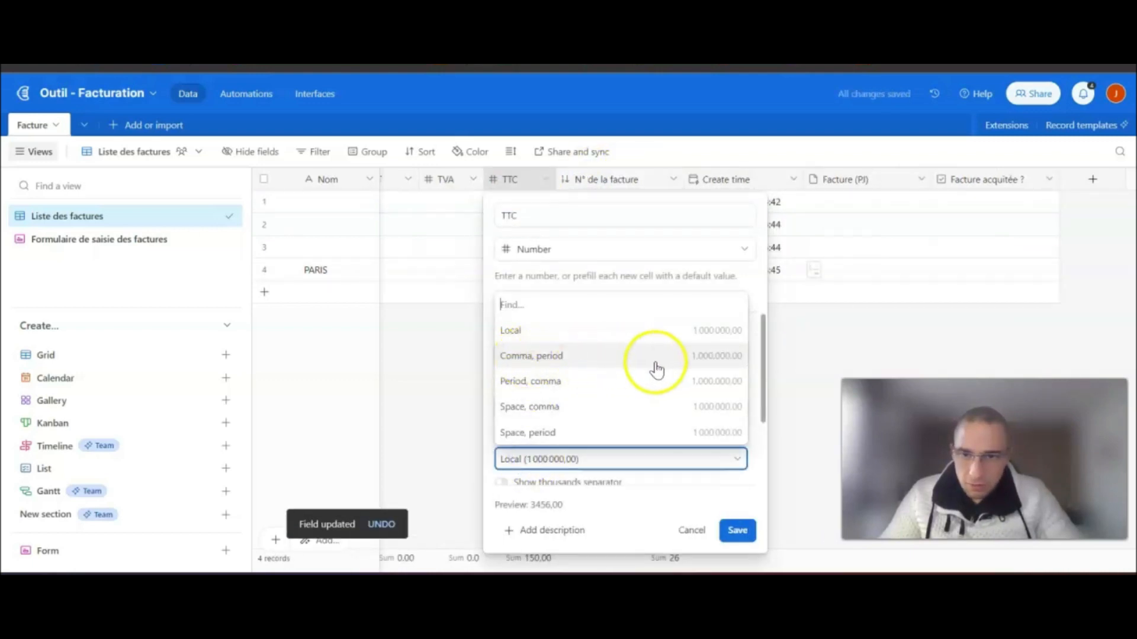
left_click(574, 356)
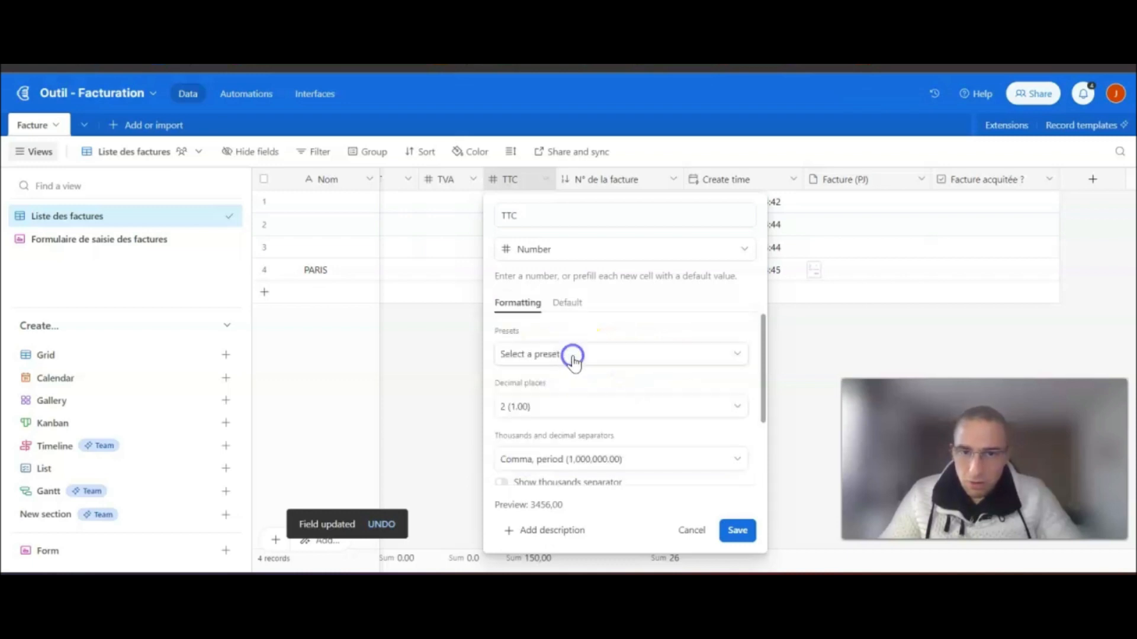
left_click(740, 531)
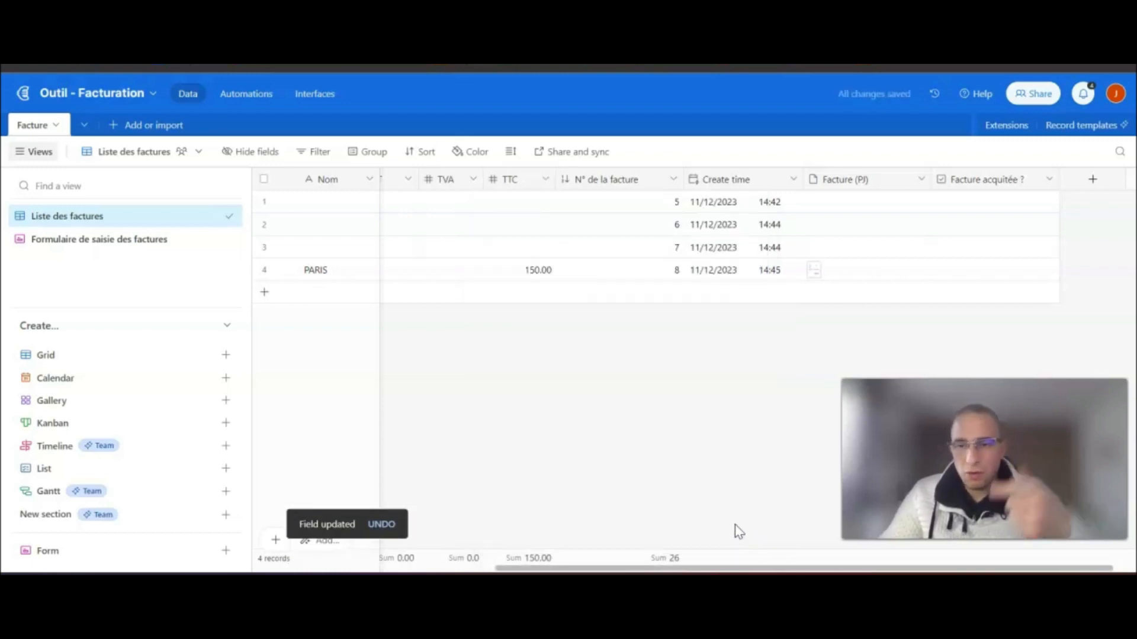
- Delete all four test invoice records from the list
left_click(264, 270)
left_click(265, 246)
left_click(264, 224)
left_click(261, 204)
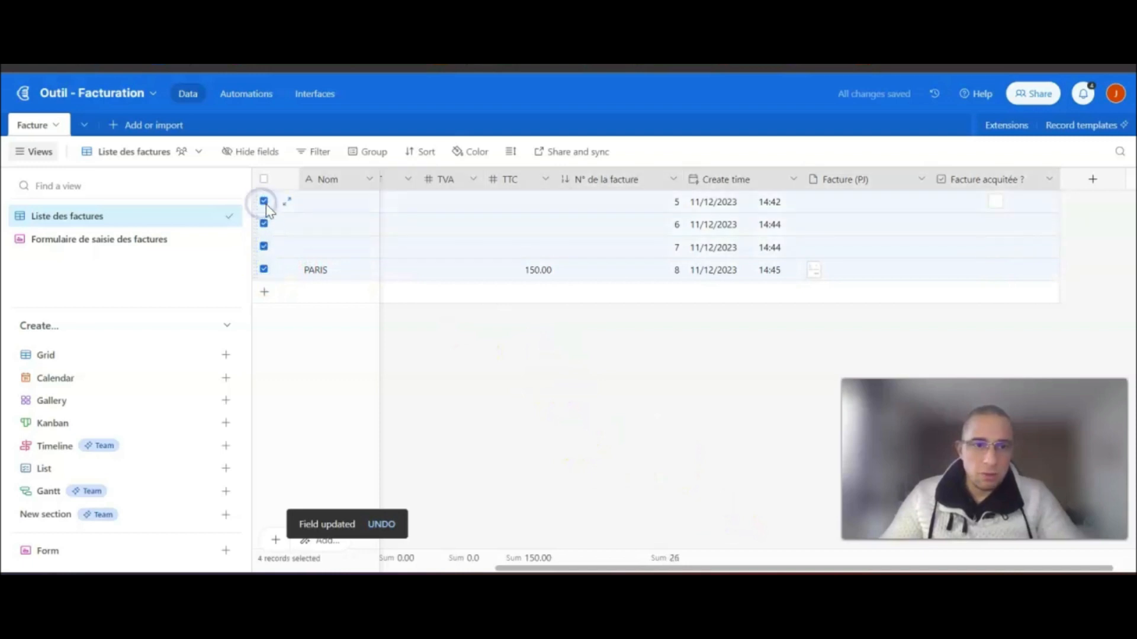
right_click(266, 207)
left_click(334, 258)
left_click_drag(629, 567, 310, 567)
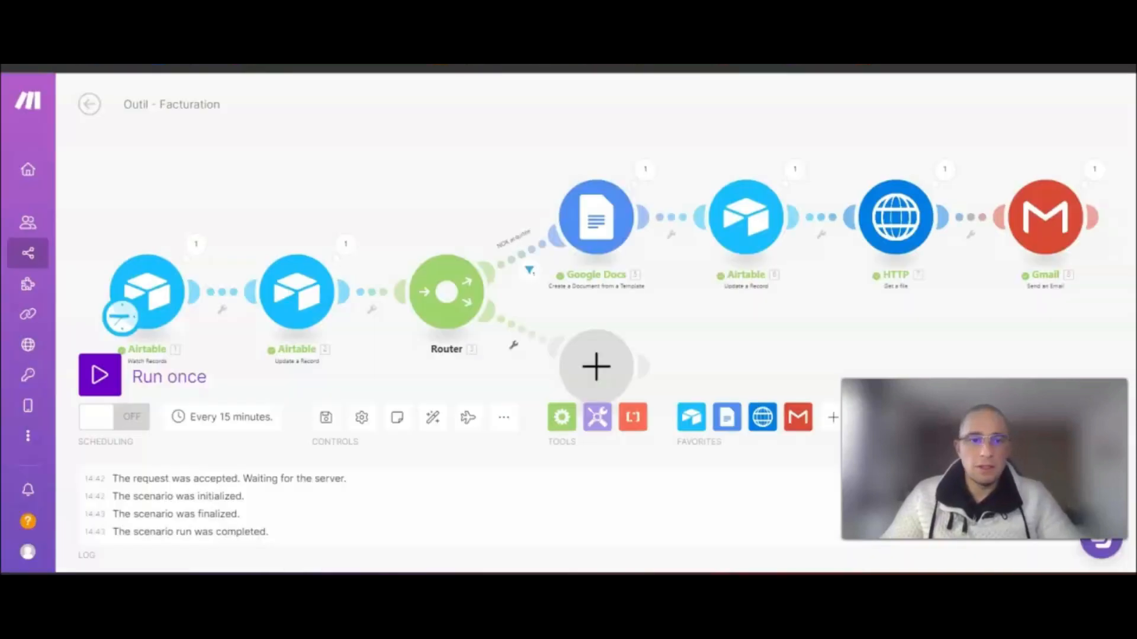
- Open the Formulaire de saisie des factures live form and enter the customer's e-mail
left_click(291, 228)
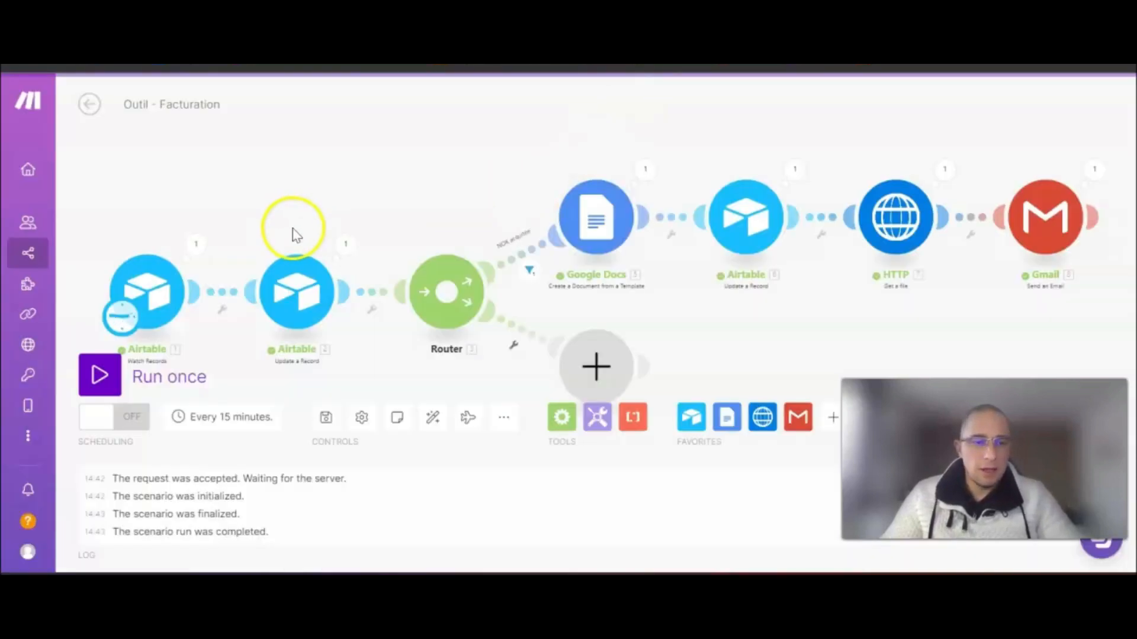
left_click(592, 66)
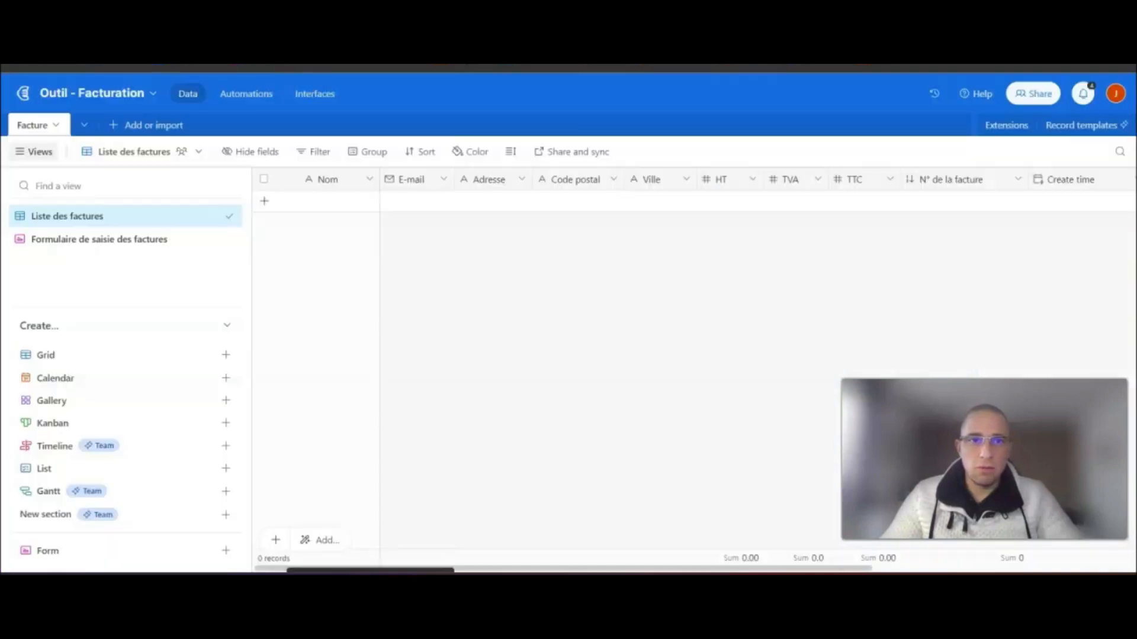
left_click(86, 243)
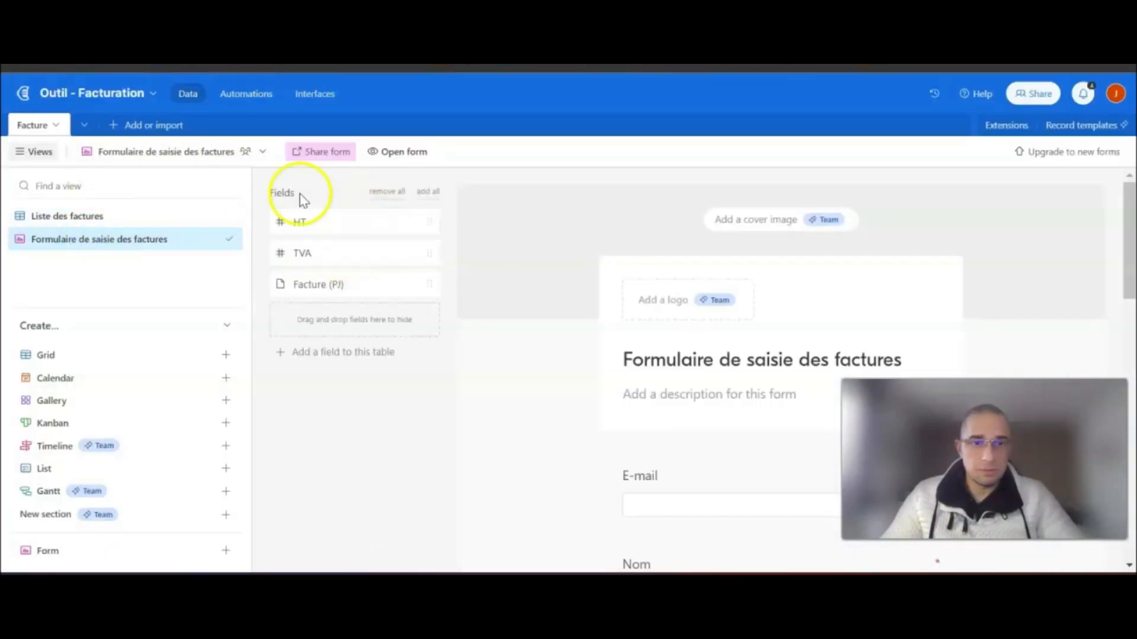
left_click(393, 150)
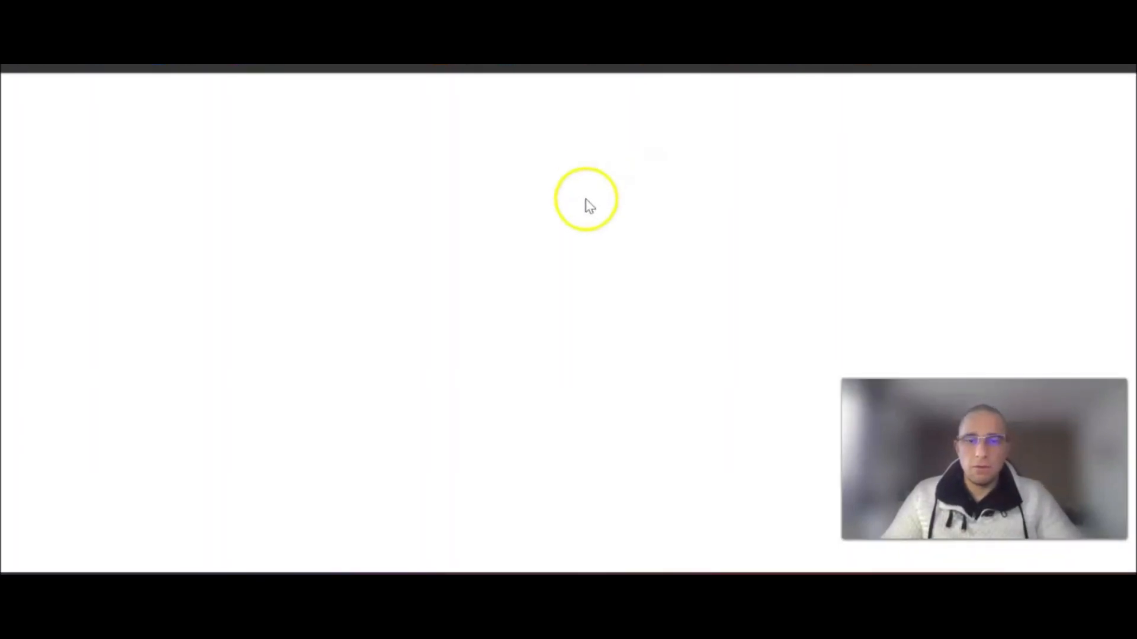
left_click(492, 229)
left_click(495, 225)
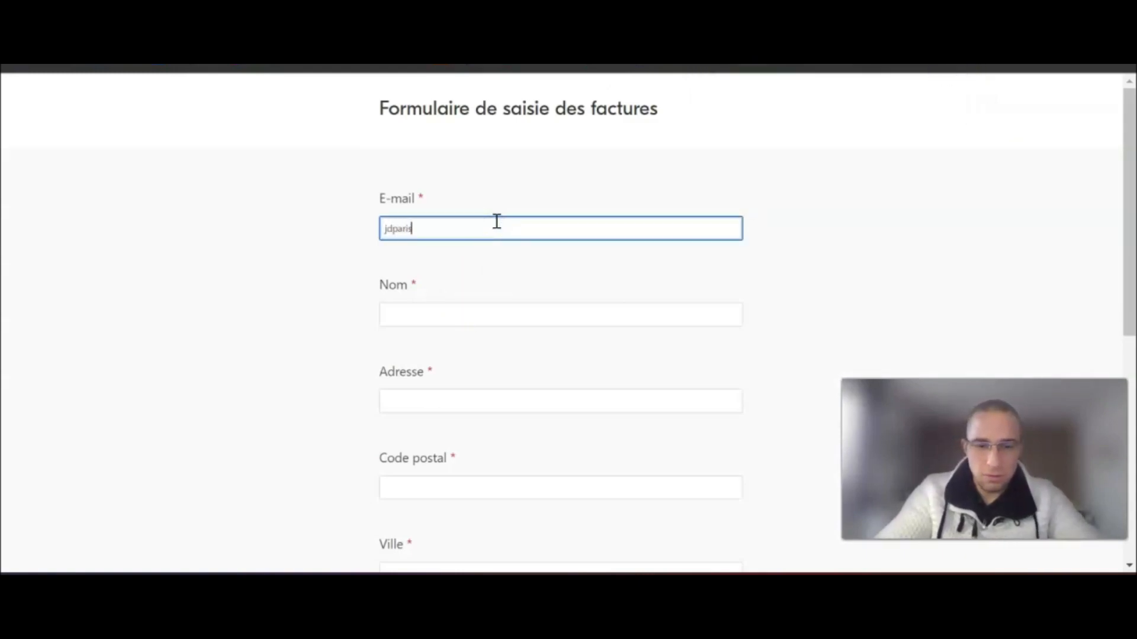
- Fill in the client's name and postal address with TTC 150, then submit the invoice
key("Tab")
key("Tab")
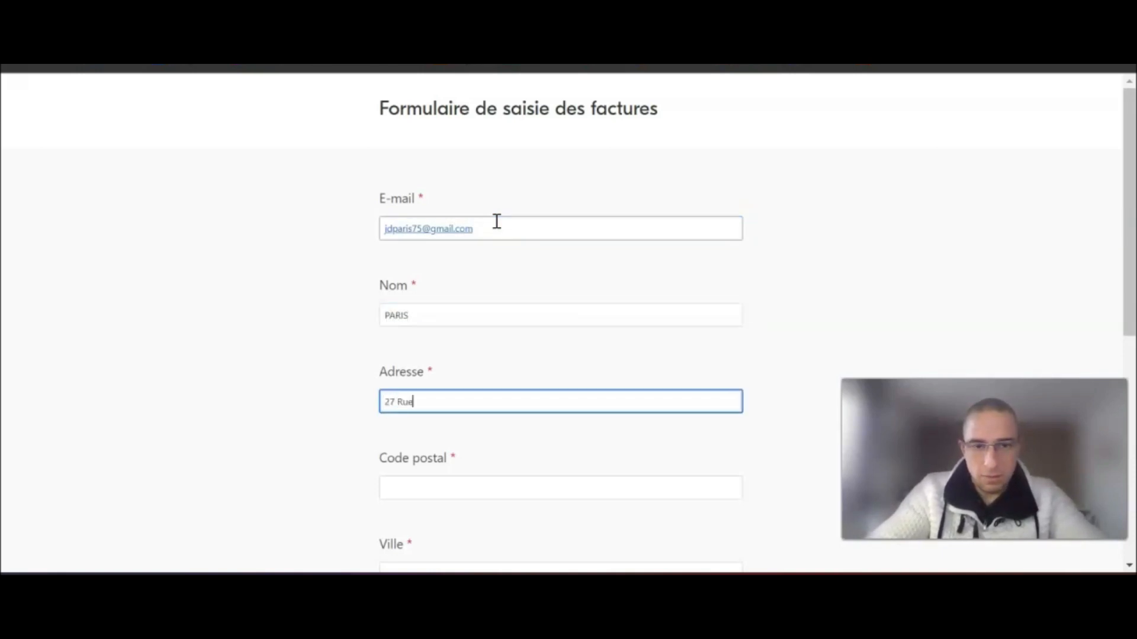
type("27 Rue toto")
key("Tab")
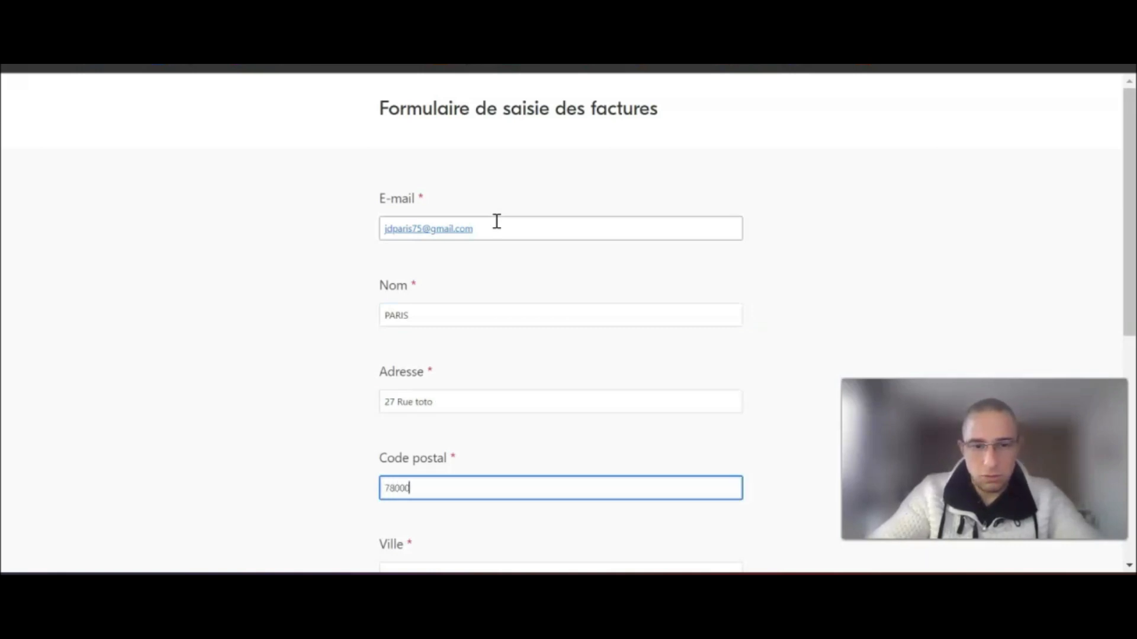
key("Tab")
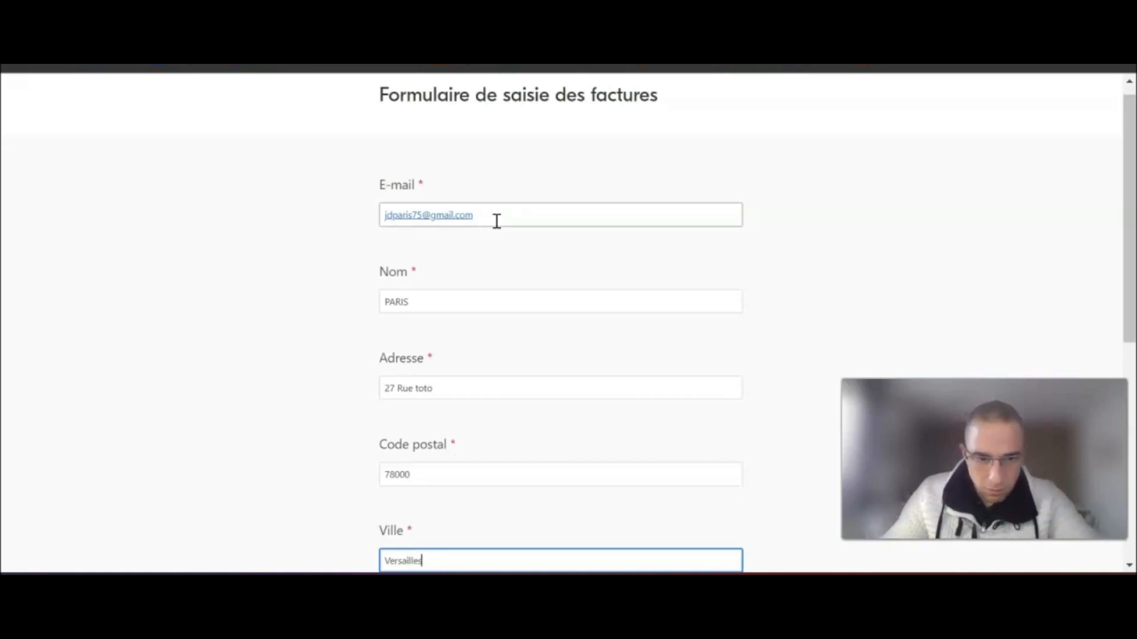
scroll(450, 379, "down", 5)
left_click(429, 288)
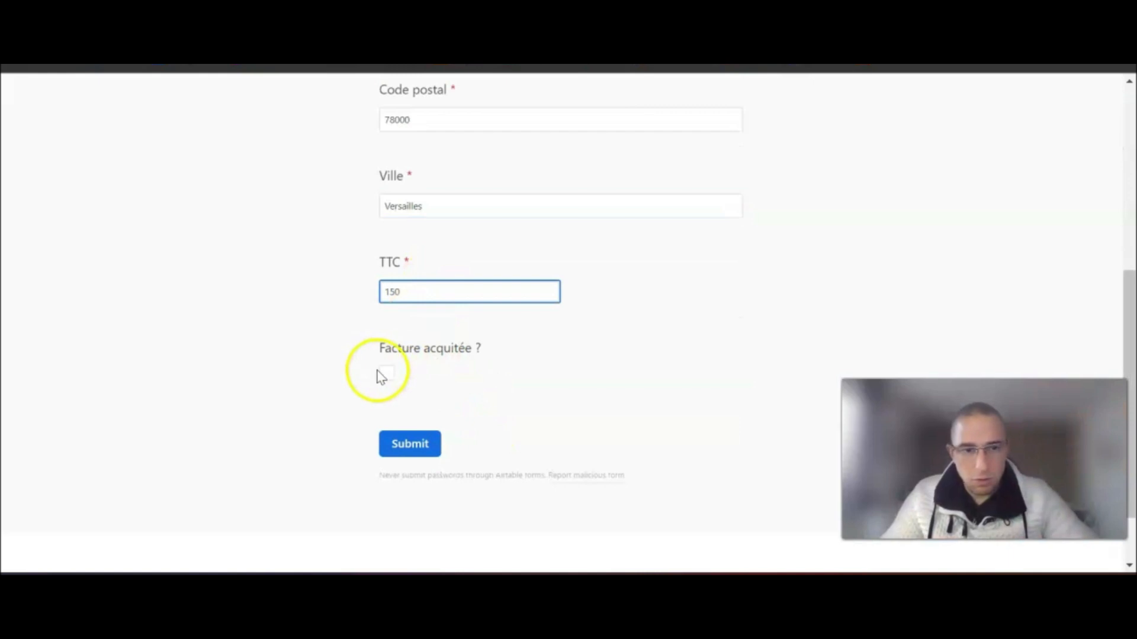
left_click(409, 452)
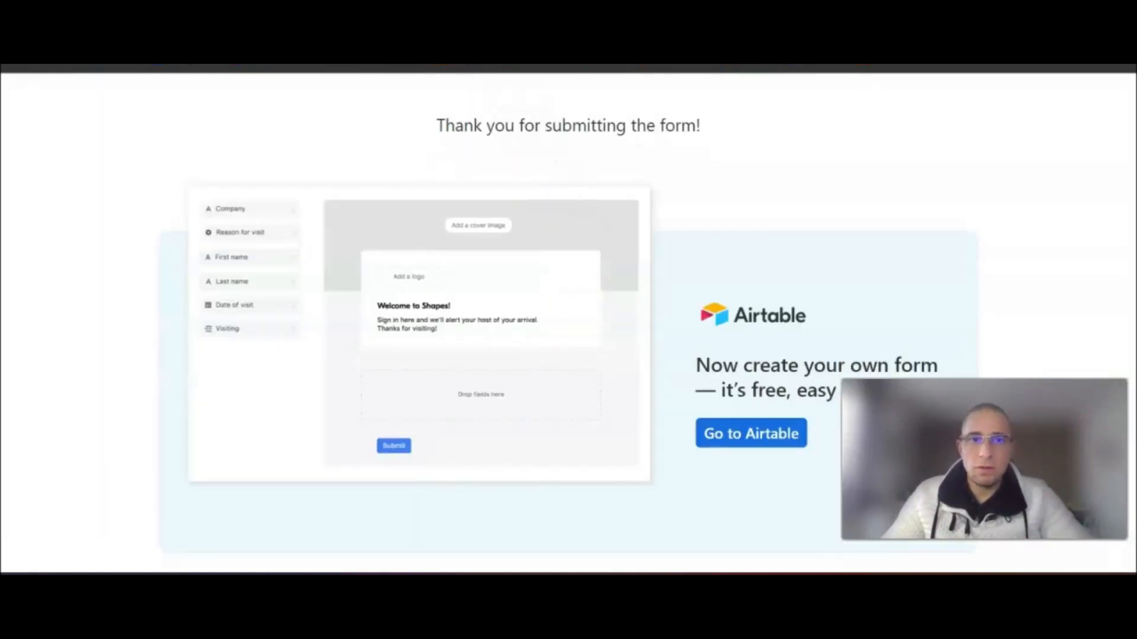
key("ctrl+w")
- Check the Liste des factures grid for new invoice 9 with TTC 150.00
left_click(71, 216)
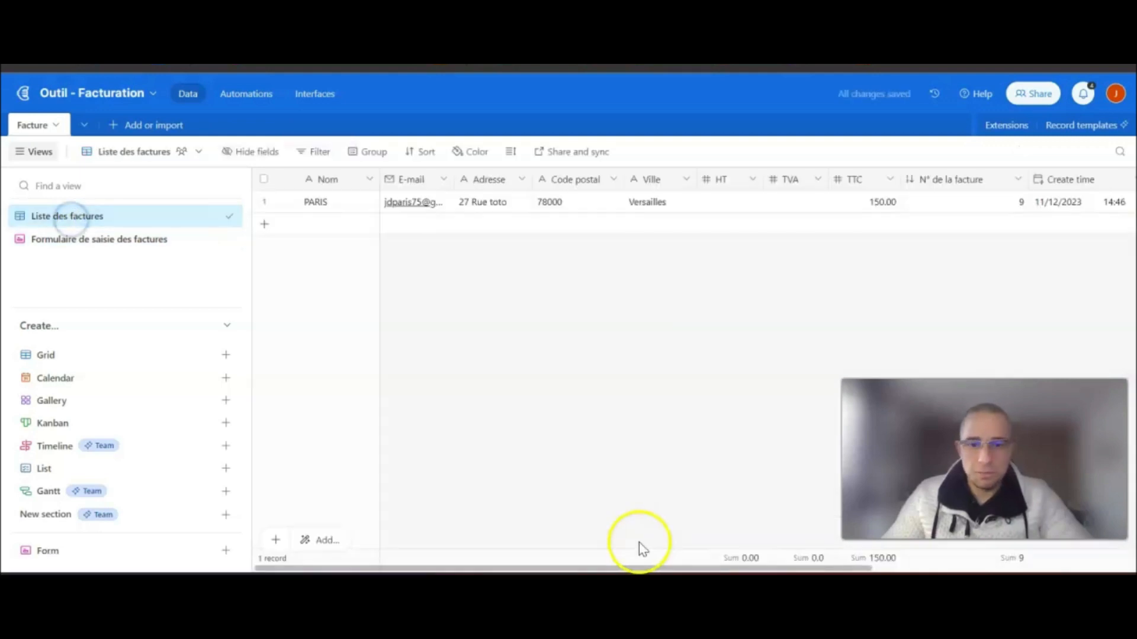
left_click_drag(613, 569, 648, 548)
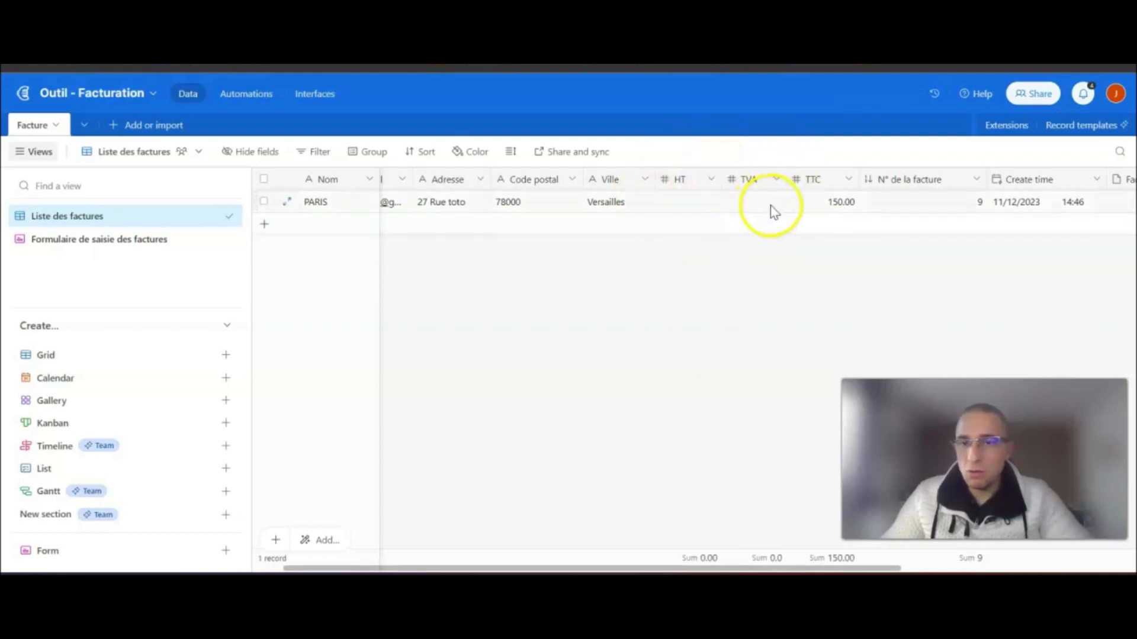
mouse_move(770, 59)
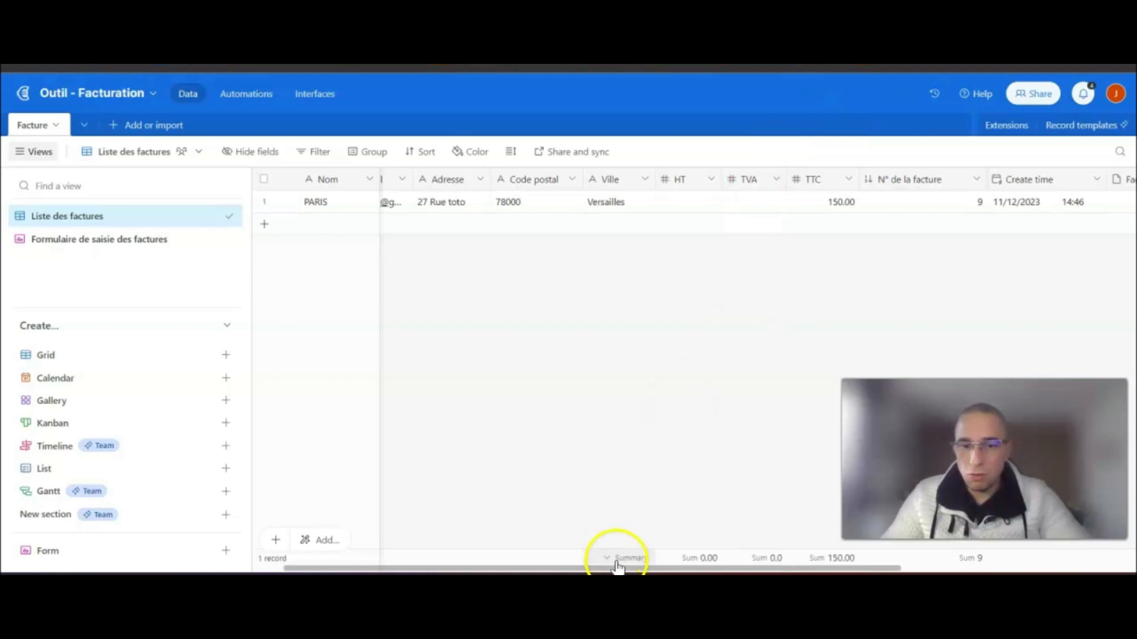
left_click_drag(619, 569, 905, 570)
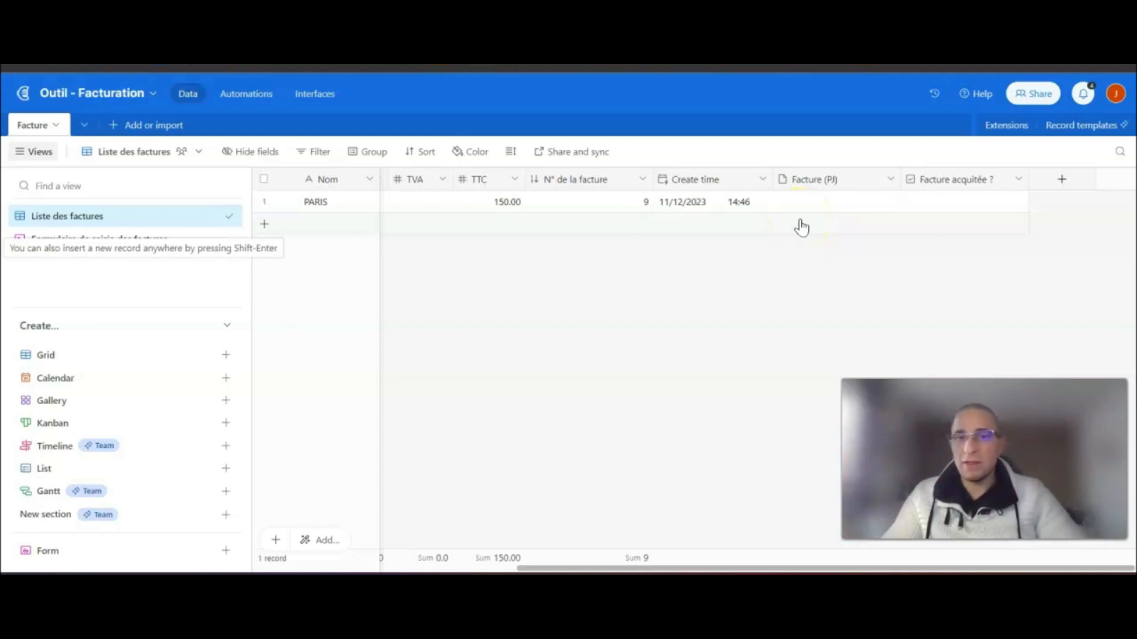
left_click_drag(825, 567, 450, 570)
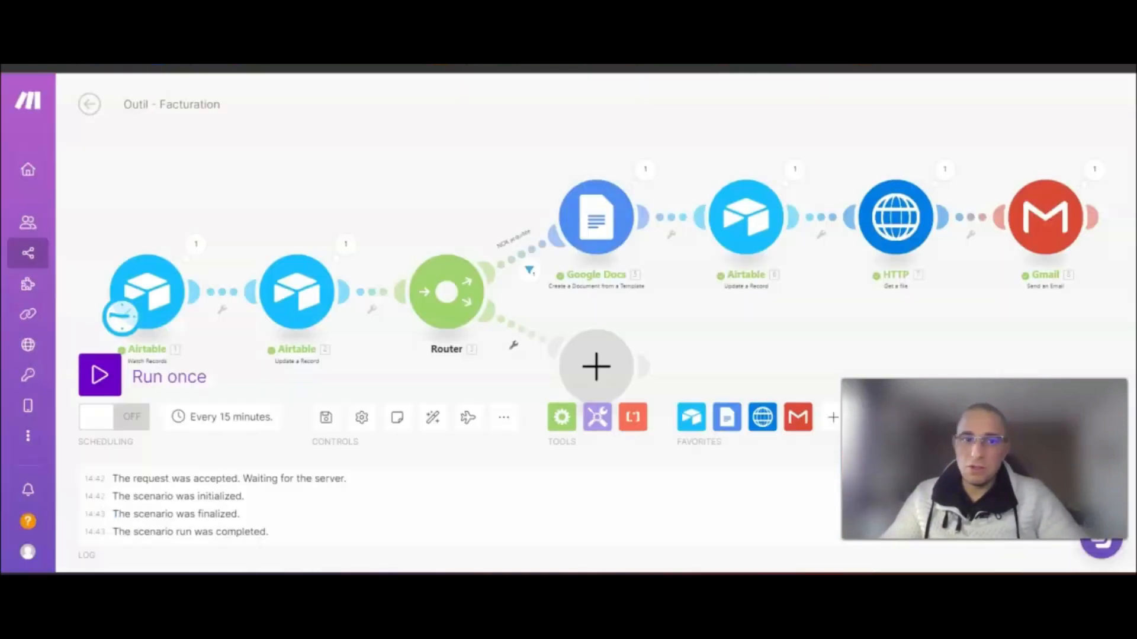
- Run the scenario once and confirm the Airtable update filled HT 125.00 and TVA 25.0
left_click(104, 374)
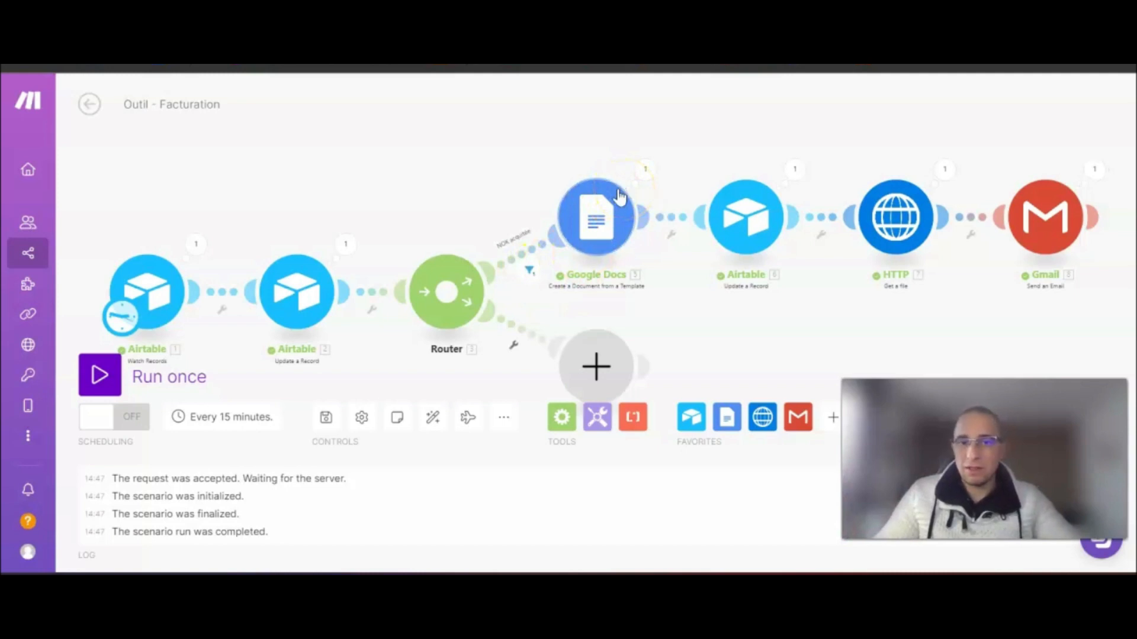
left_click(795, 172)
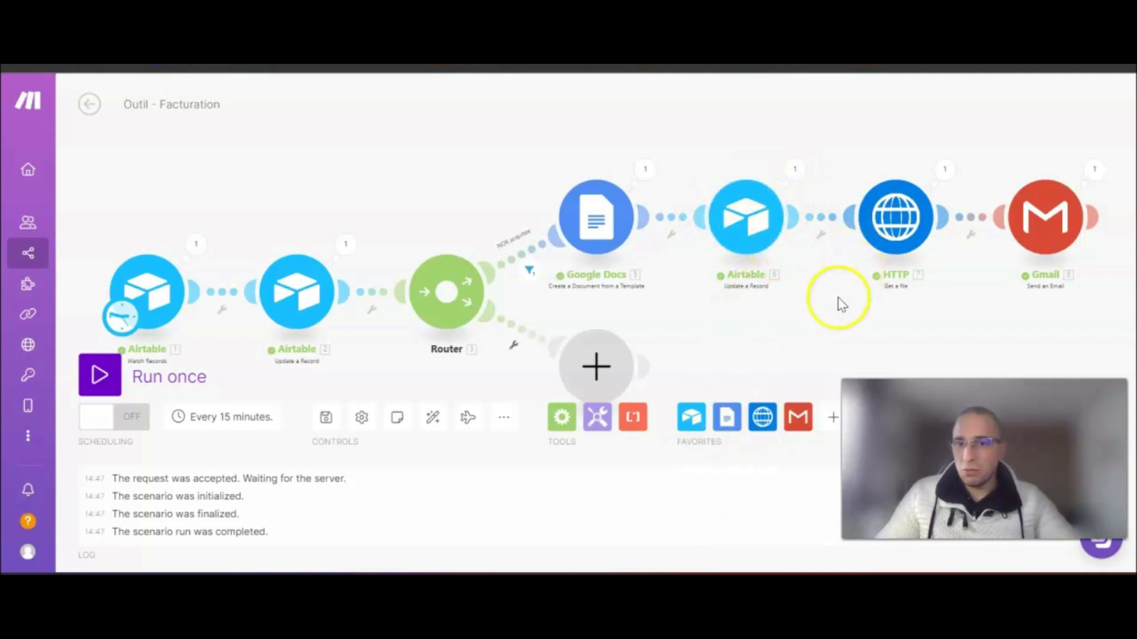
left_click_drag(841, 335, 609, 325)
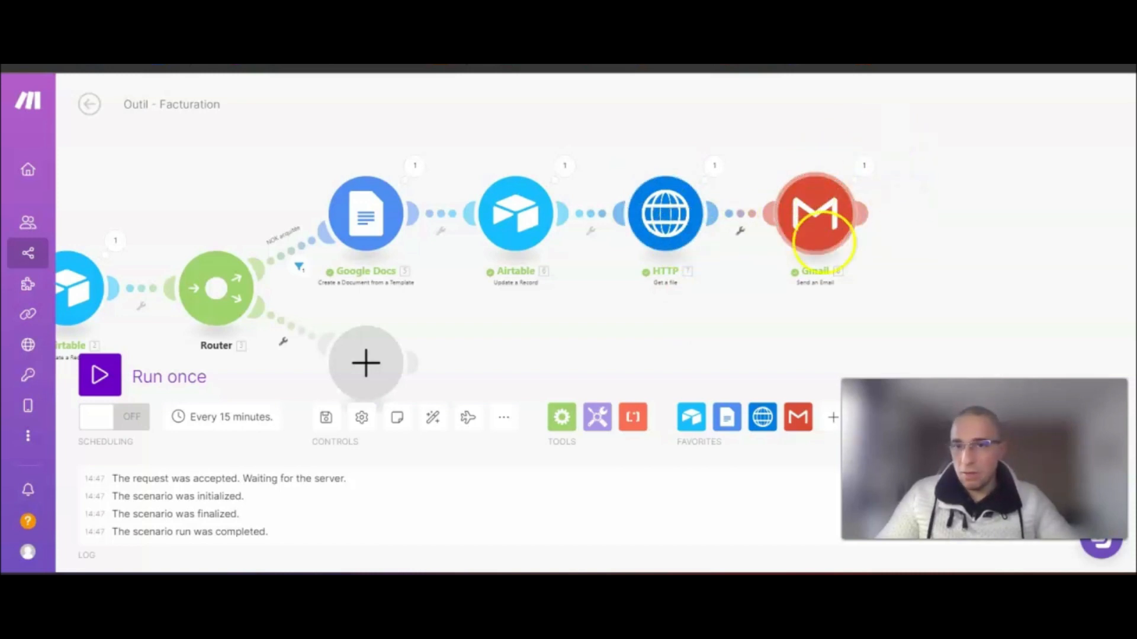
left_click_drag(581, 333, 803, 314)
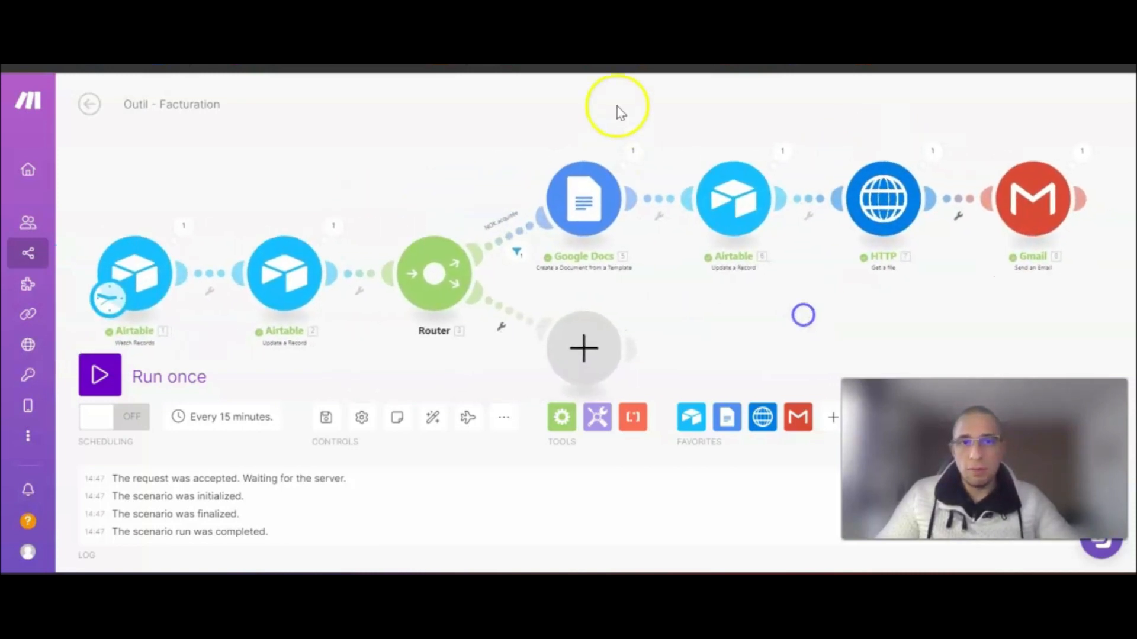
key("ctrl+Tab")
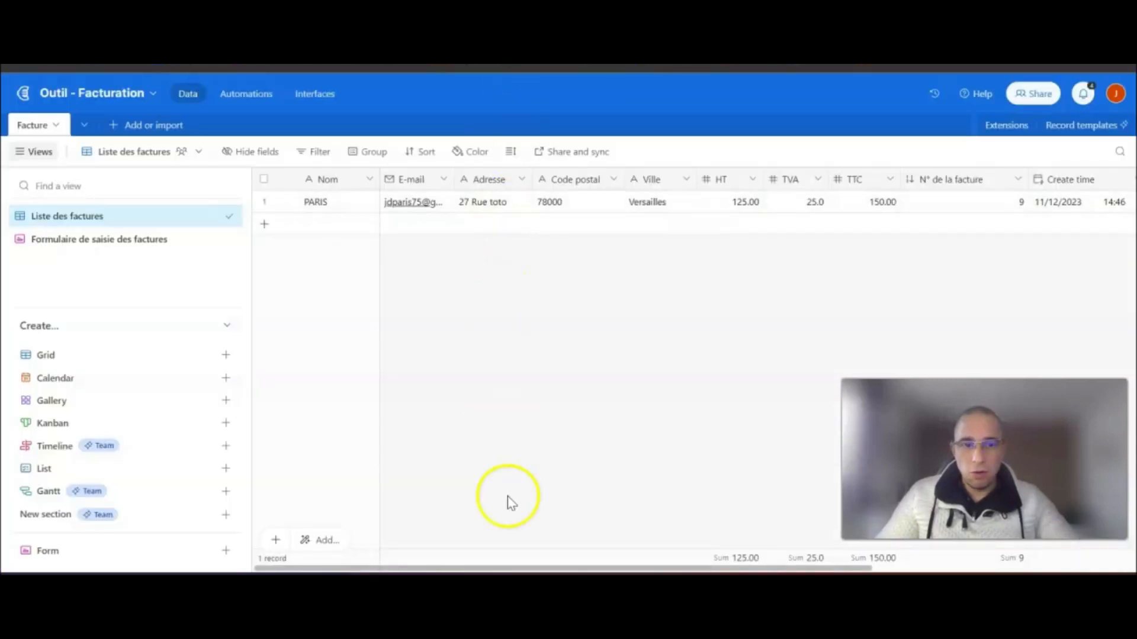
- Open invoice 9's Facture (PJ) PDF attachment
left_click(514, 568)
left_click_drag(514, 568, 609, 569)
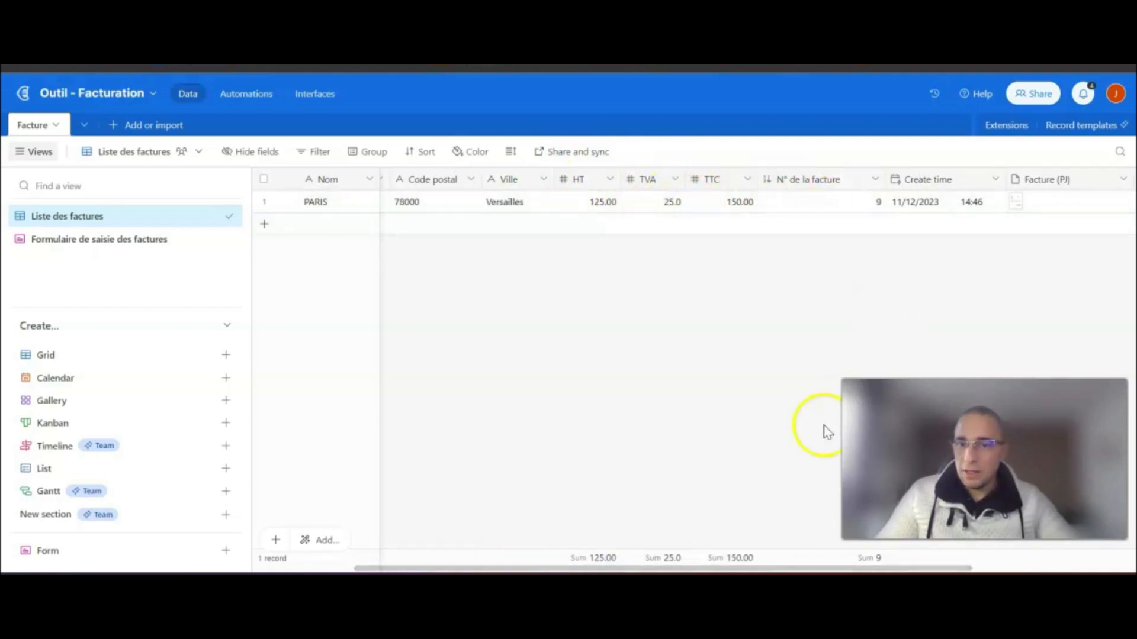
left_click_drag(771, 570, 900, 569)
left_click(835, 206)
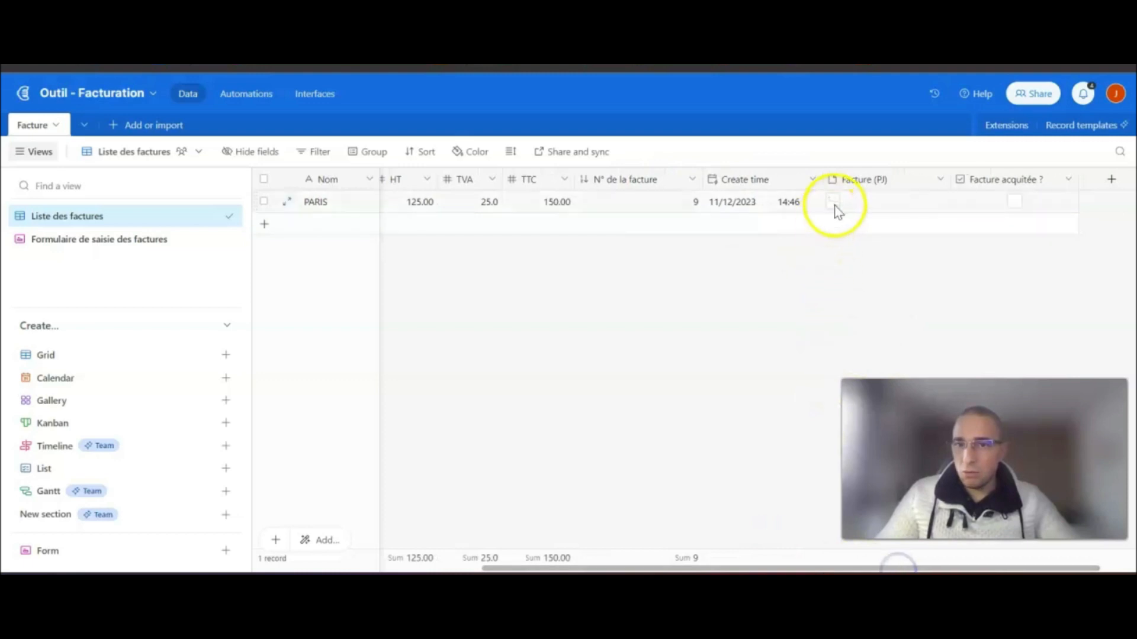
left_click(835, 206)
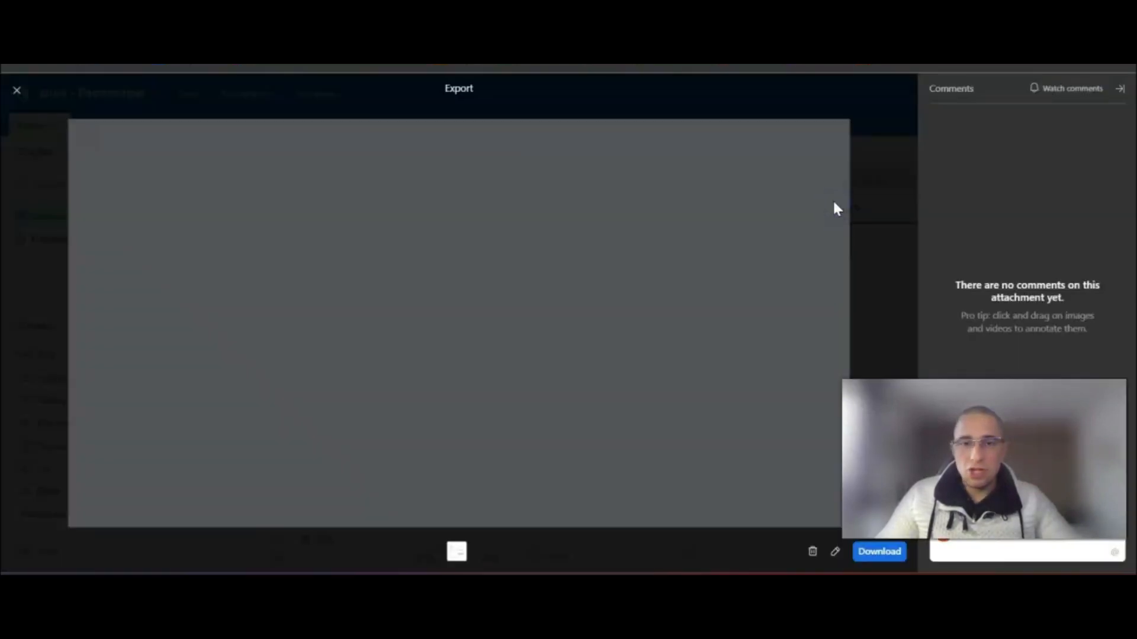
scroll(730, 322, "down", 4)
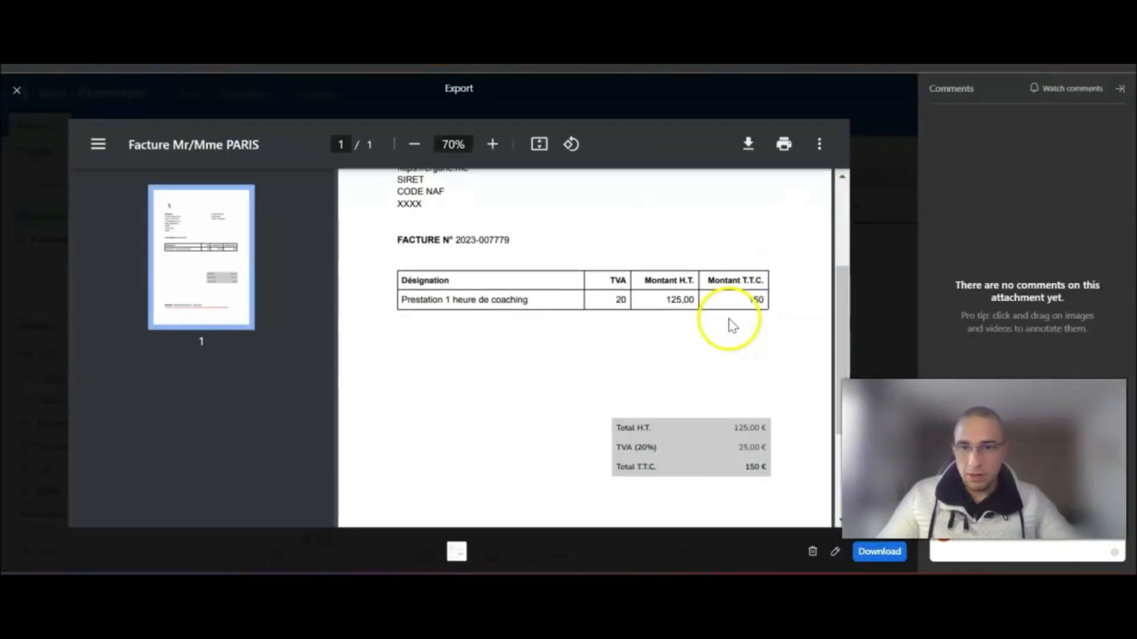
scroll(740, 308, "up", 3)
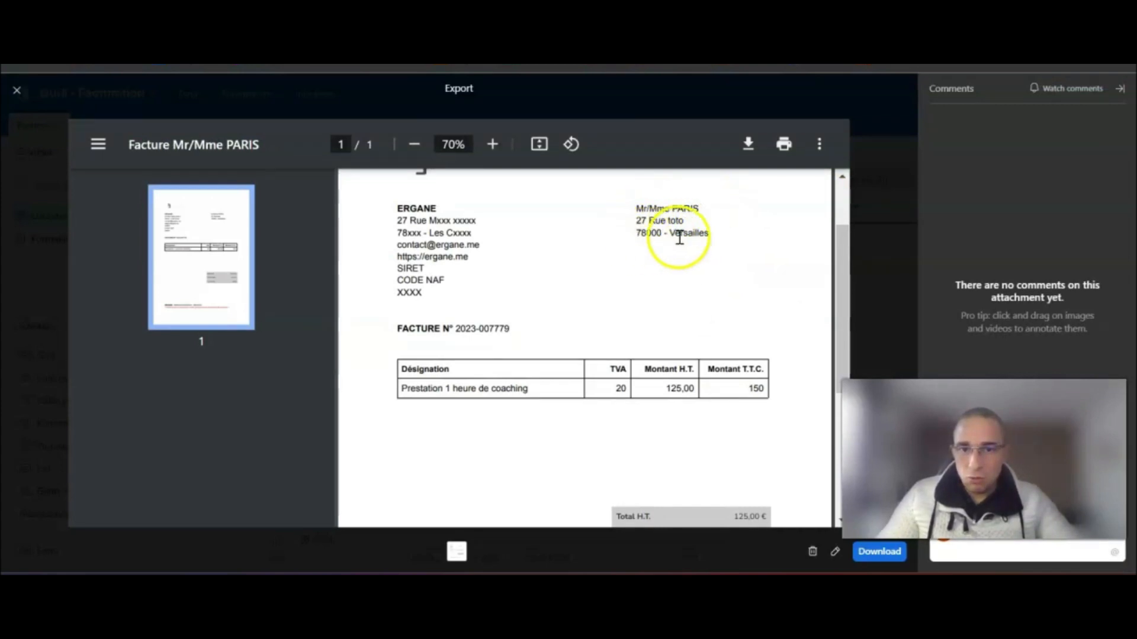
left_click_drag(519, 329, 406, 325)
left_click(517, 330)
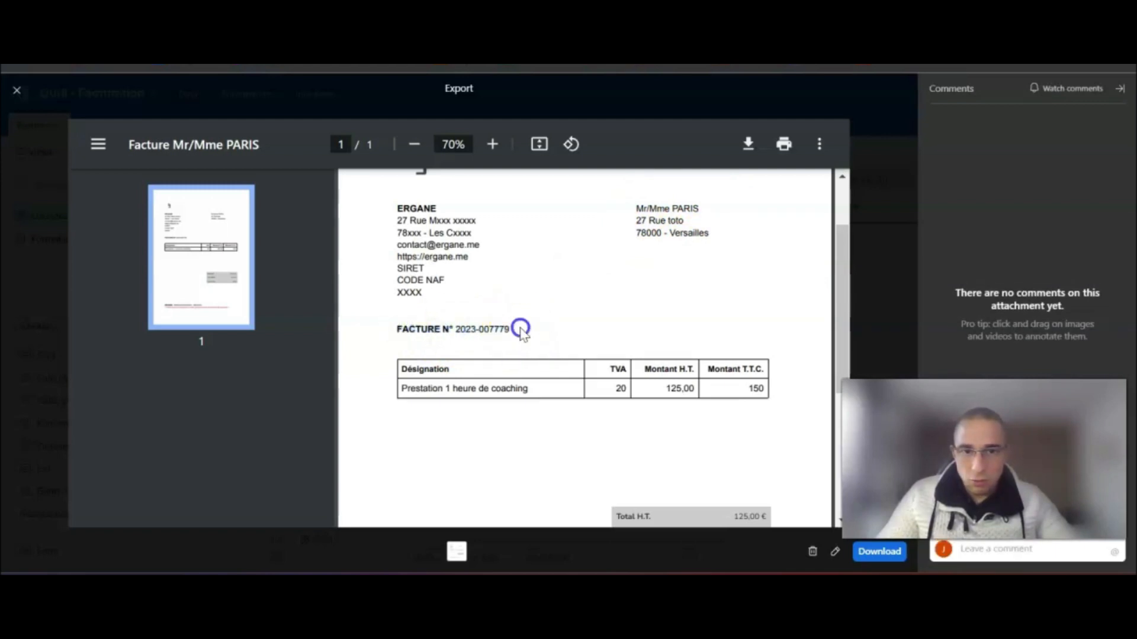
scroll(574, 330, "down", 3)
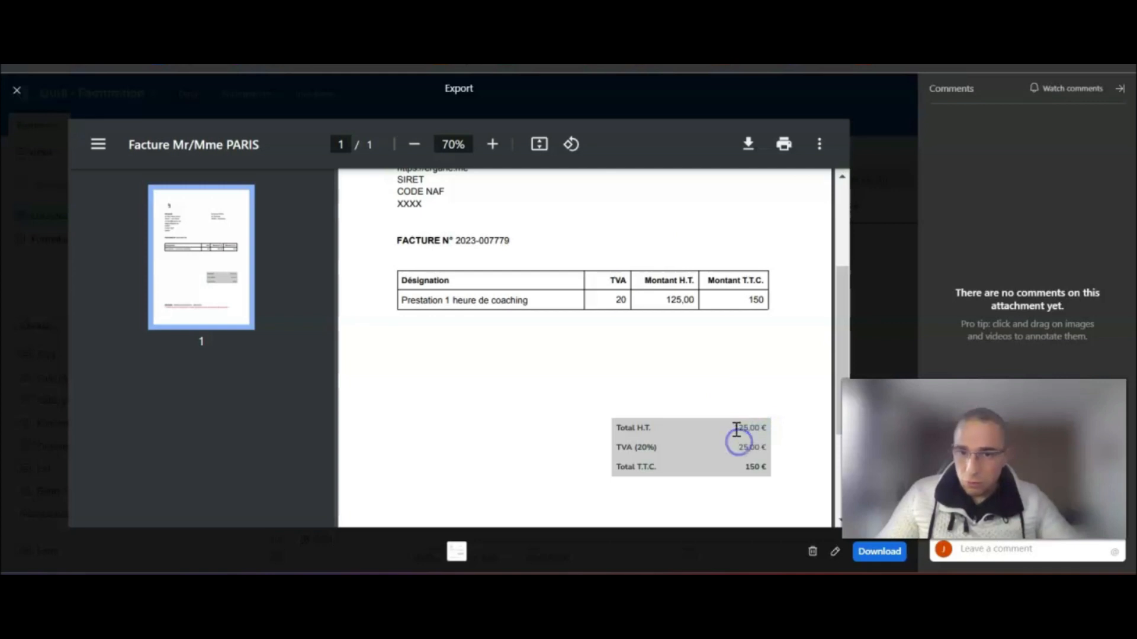
left_click_drag(746, 443, 771, 466)
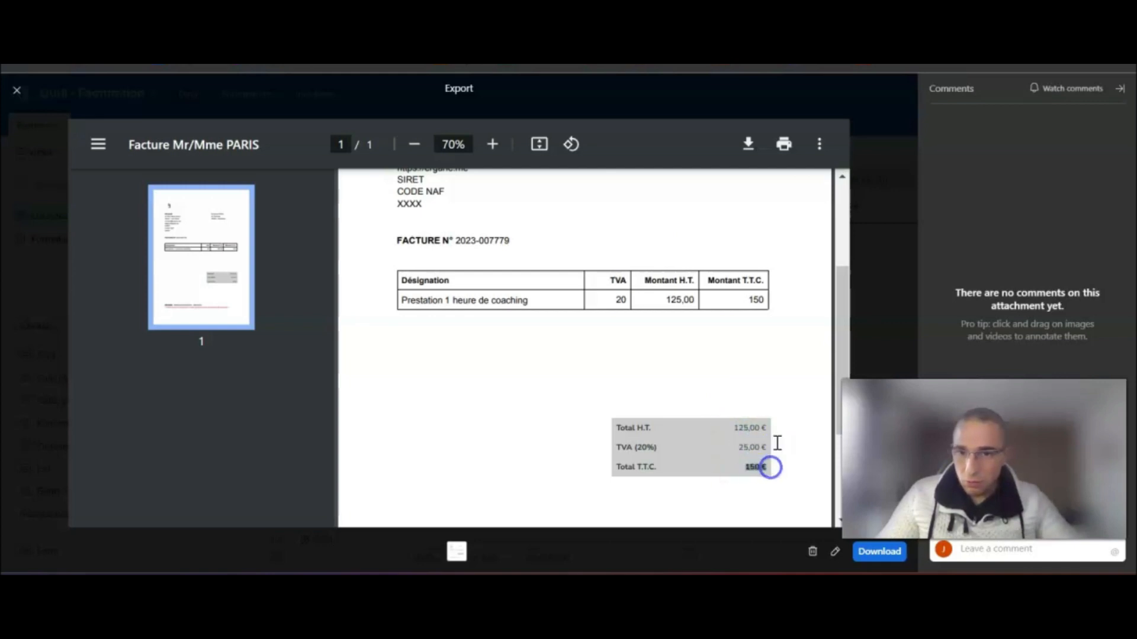
scroll(771, 464, "down", 3)
scroll(774, 436, "up", 6)
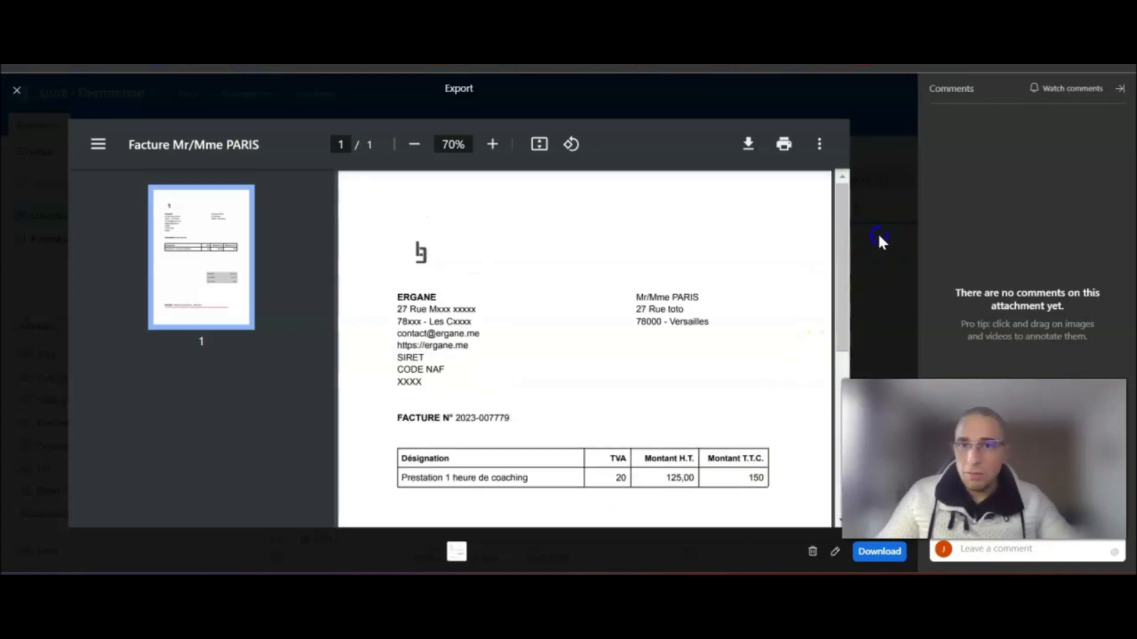
left_click(877, 232)
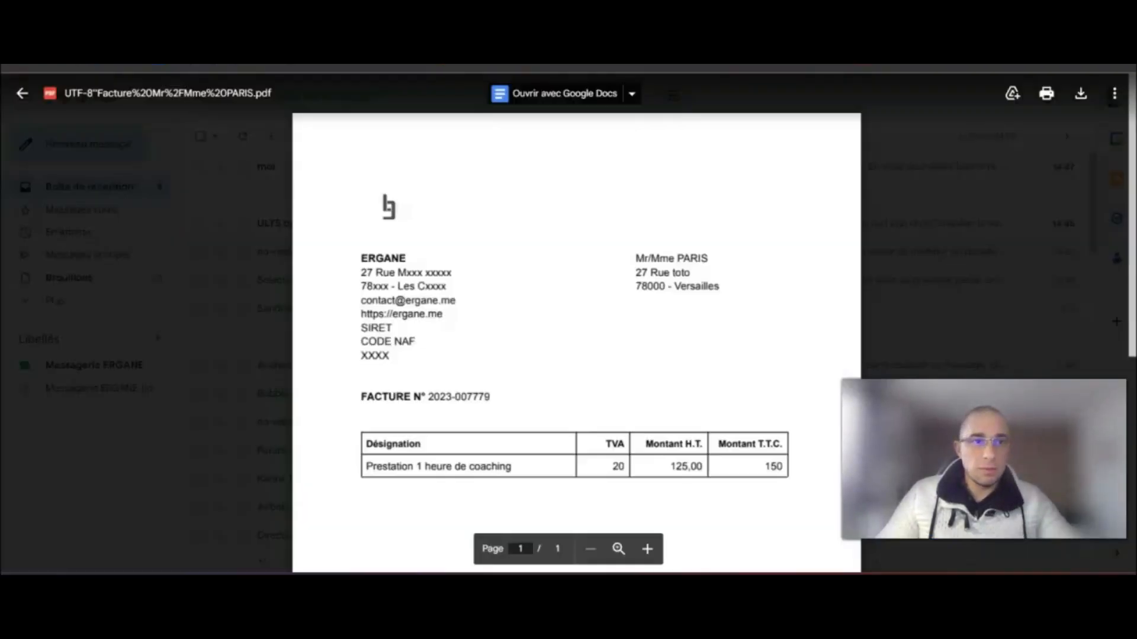
- Review the emailed invoice PDF in Gmail and its encoded attachment file name
left_click(407, 213)
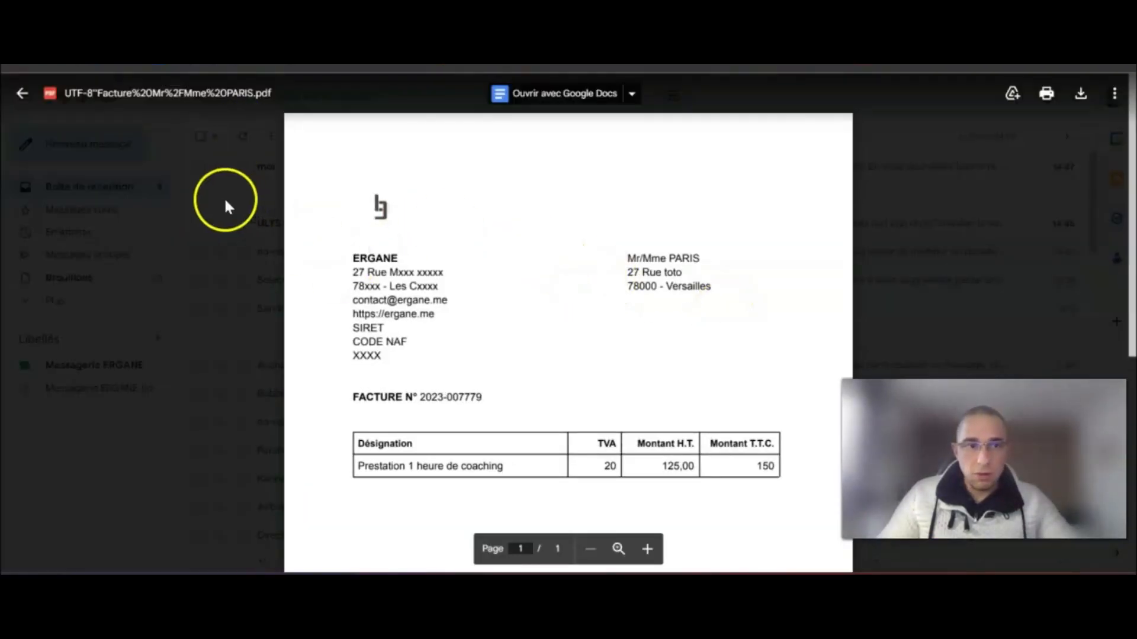
scroll(571, 299, "down", 6)
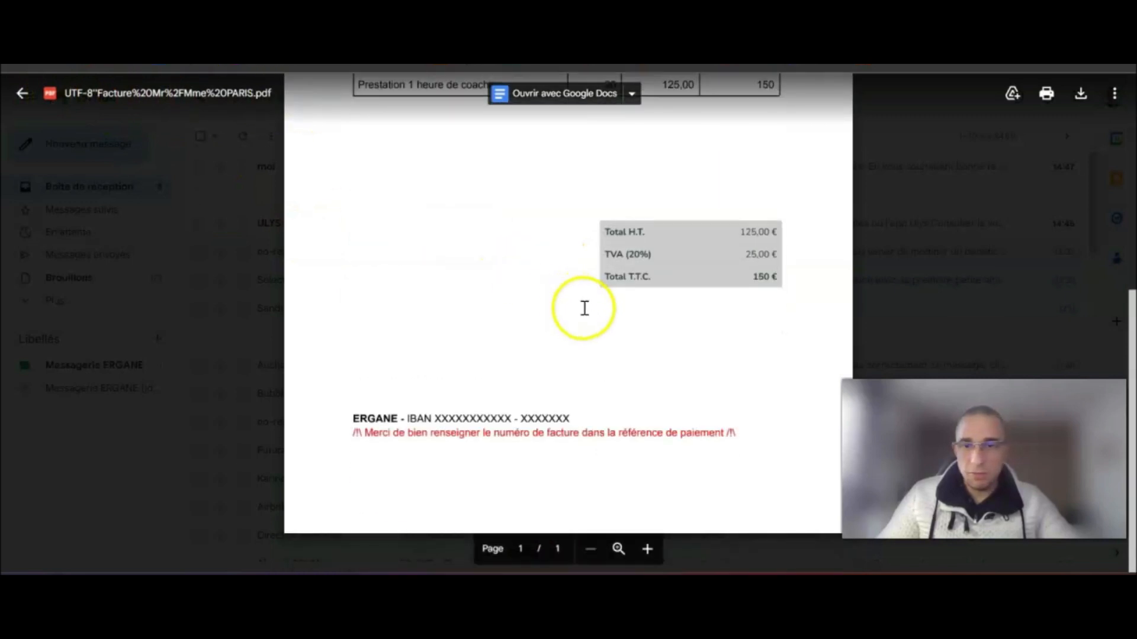
scroll(584, 307, "up", 6)
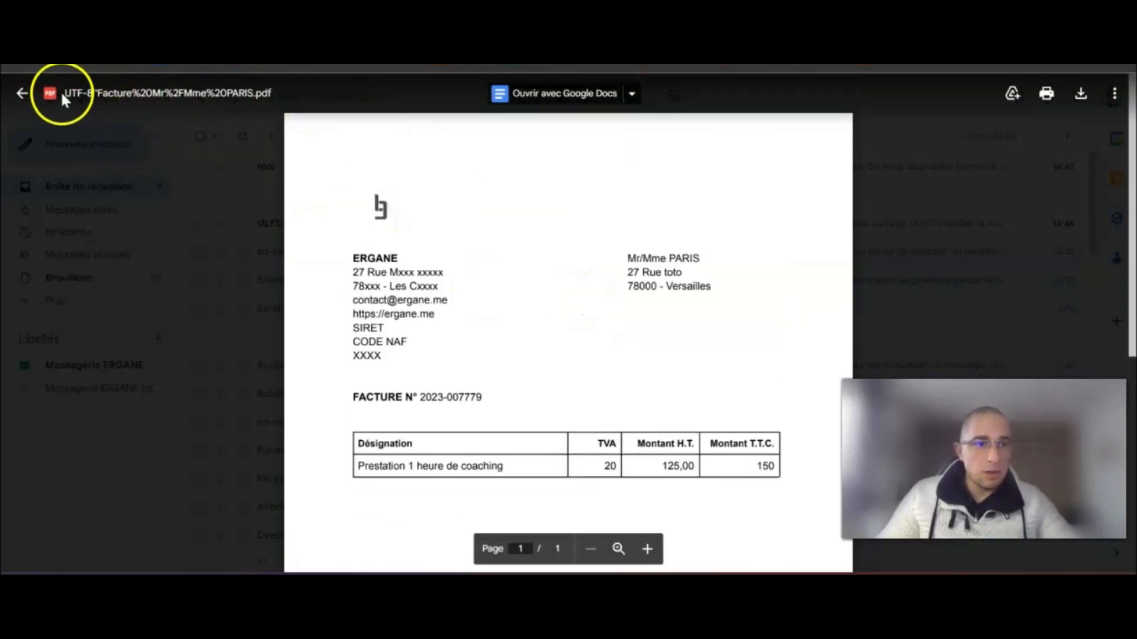
left_click_drag(65, 93, 273, 93)
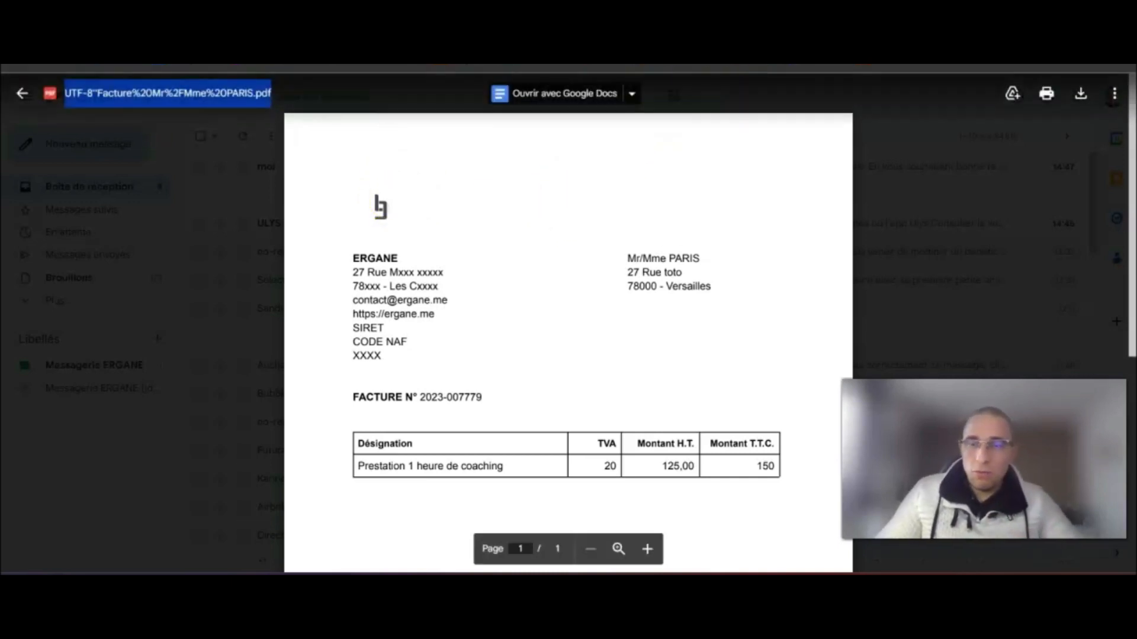
mouse_move(787, 59)
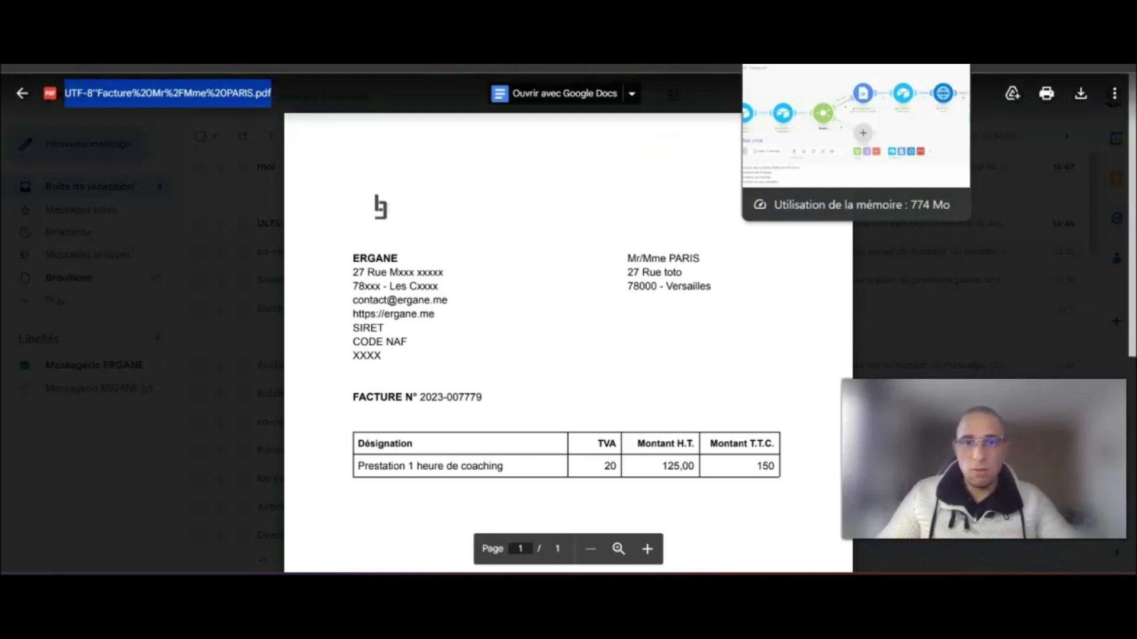
left_click(787, 59)
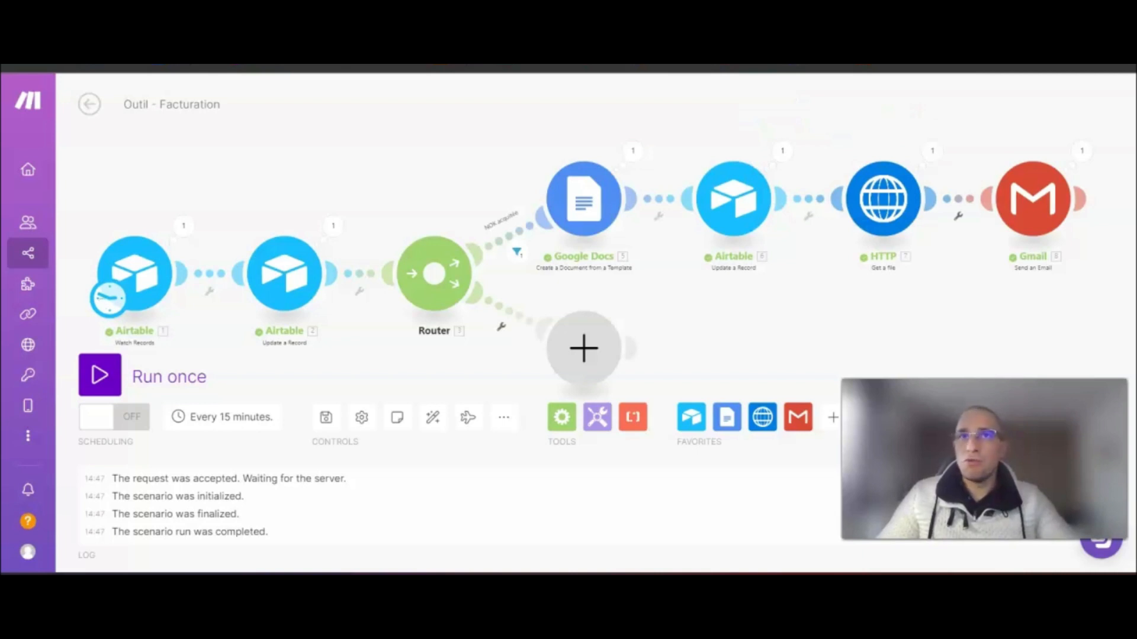
- Insert a Text parser Replace module between the HTTP and Gmail steps
left_click_drag(848, 329, 483, 306)
left_click_drag(681, 181, 954, 182)
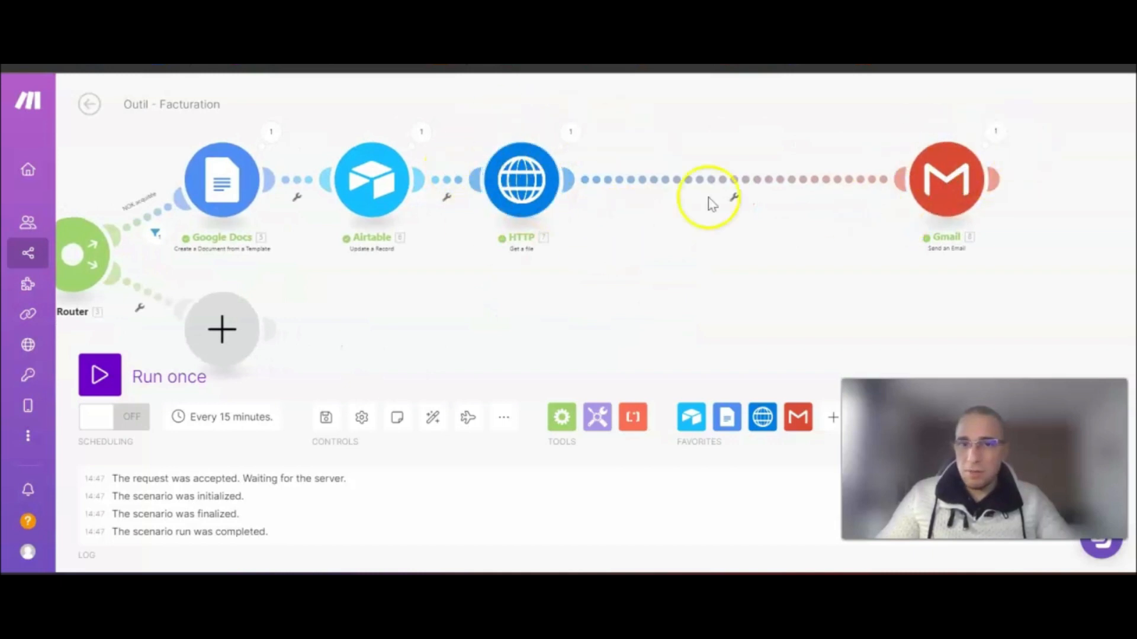
left_click(633, 421)
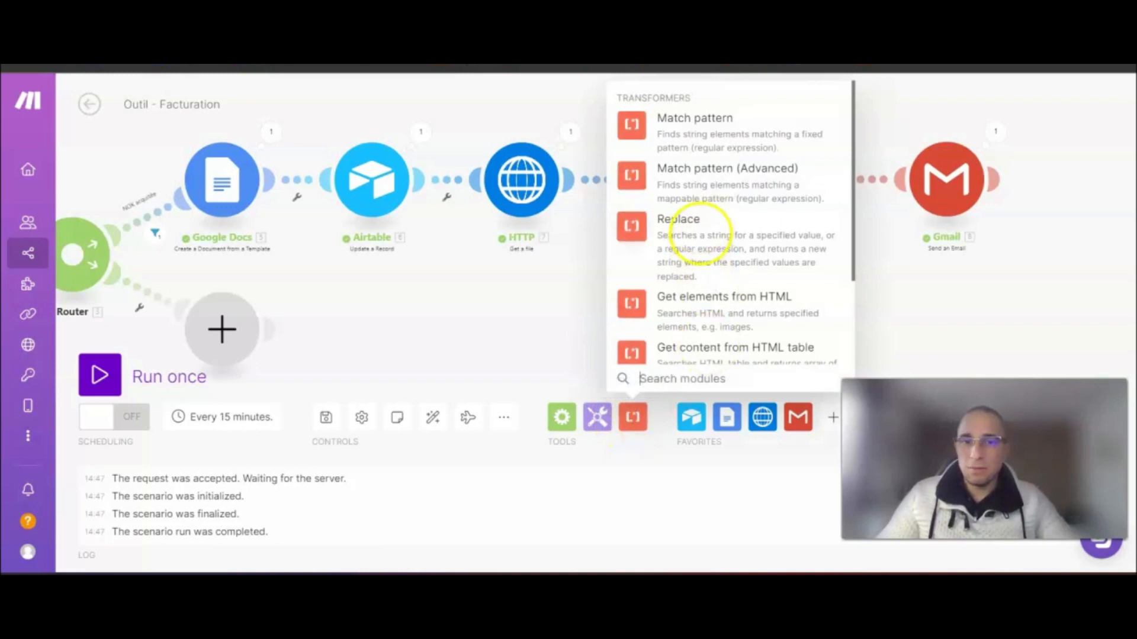
left_click(690, 236)
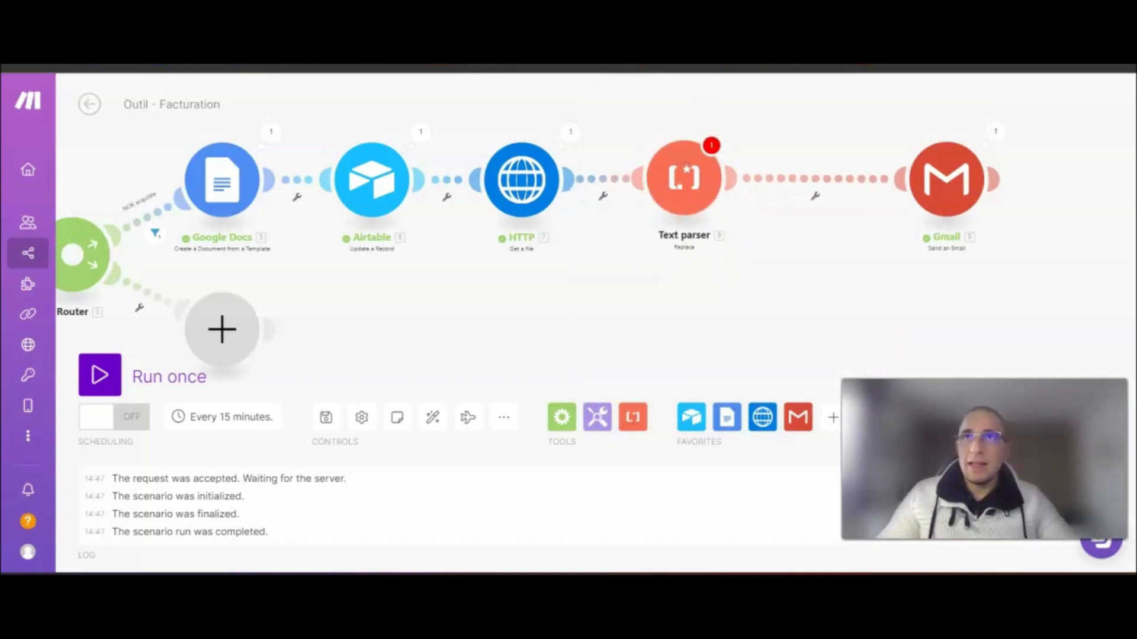
left_click(668, 158)
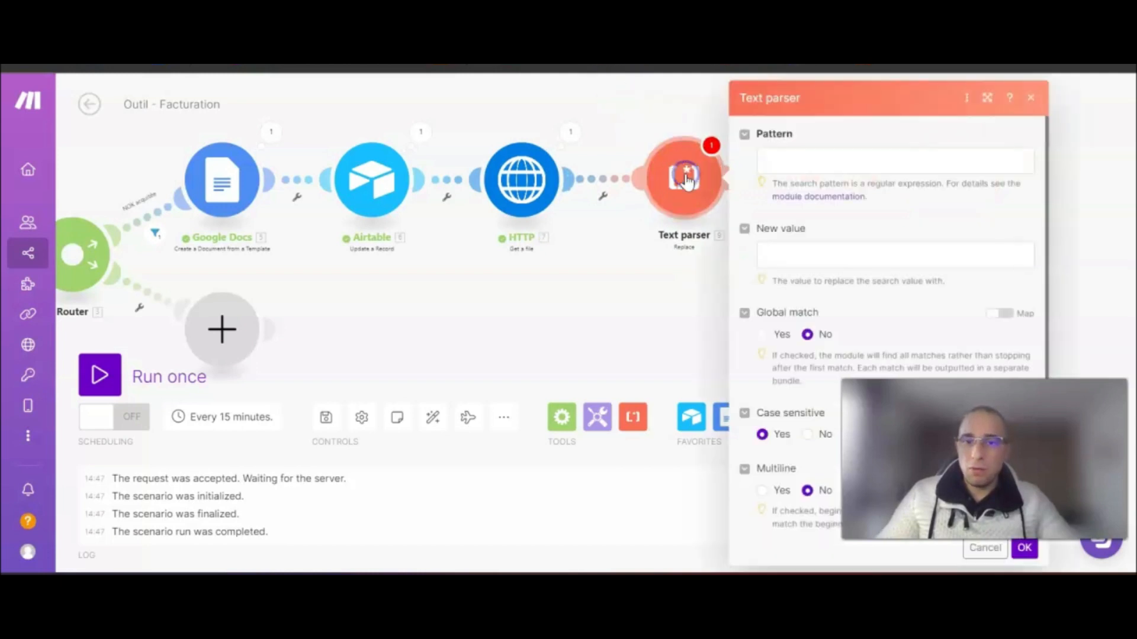
- Set Replace pattern to 7. File name, with New value and Text both 6. Nom
left_click(802, 151)
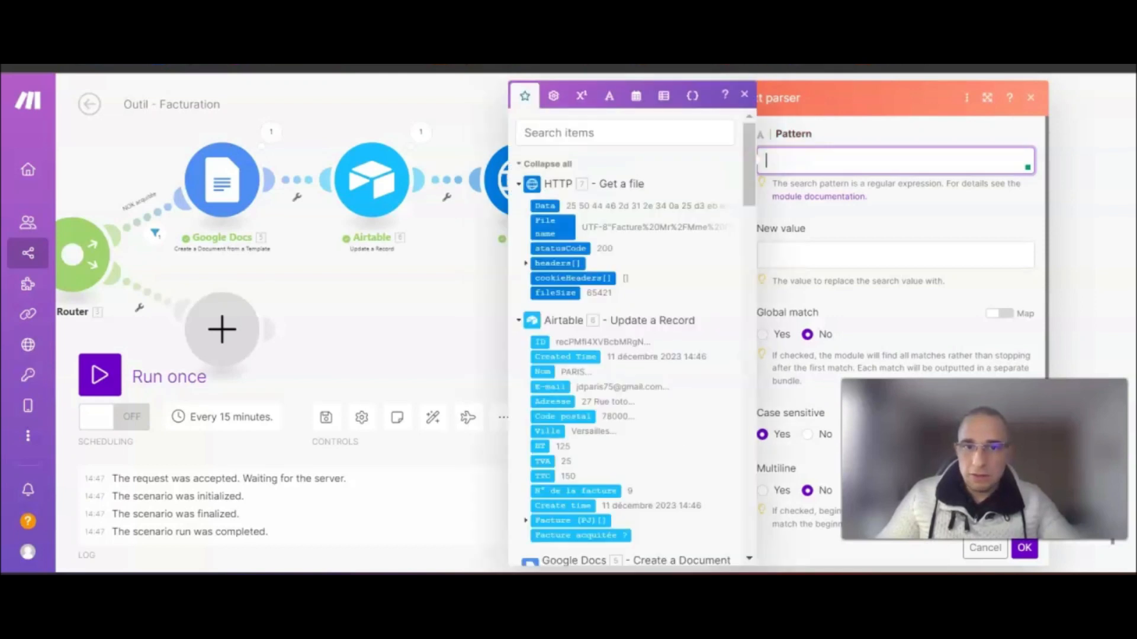
left_click(556, 225)
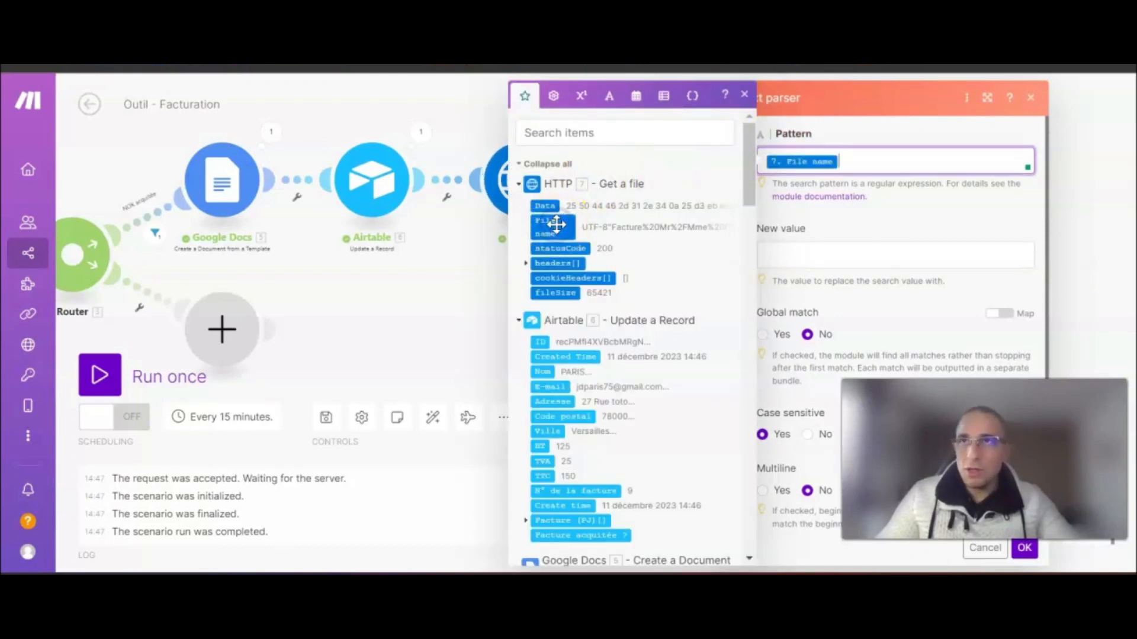
left_click(832, 254)
left_click(544, 371)
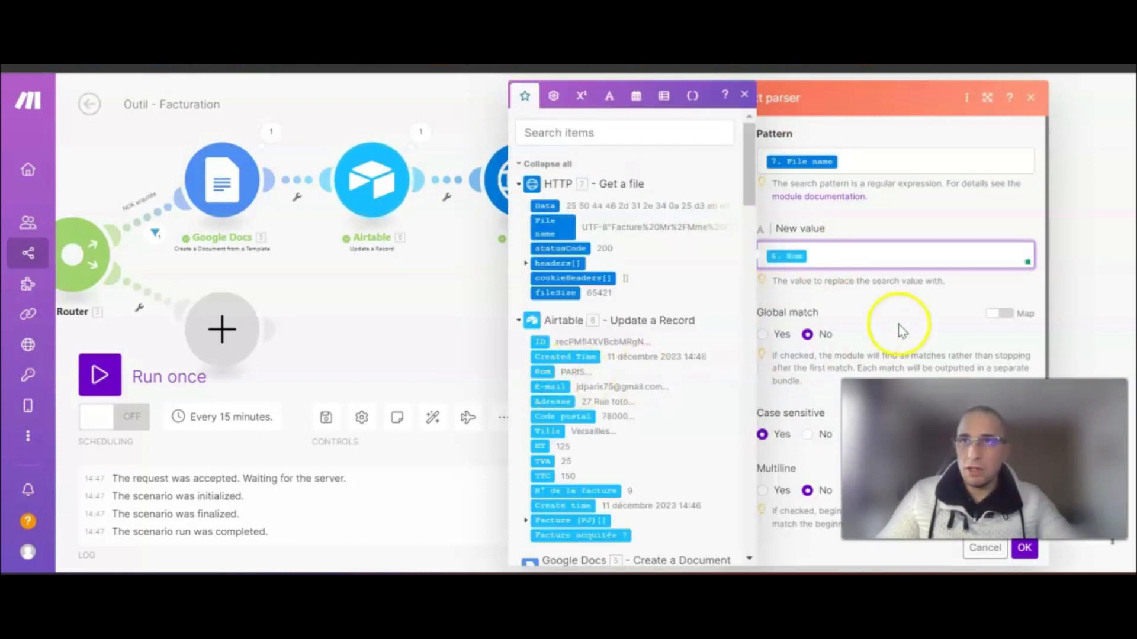
scroll(902, 289, "down", 3)
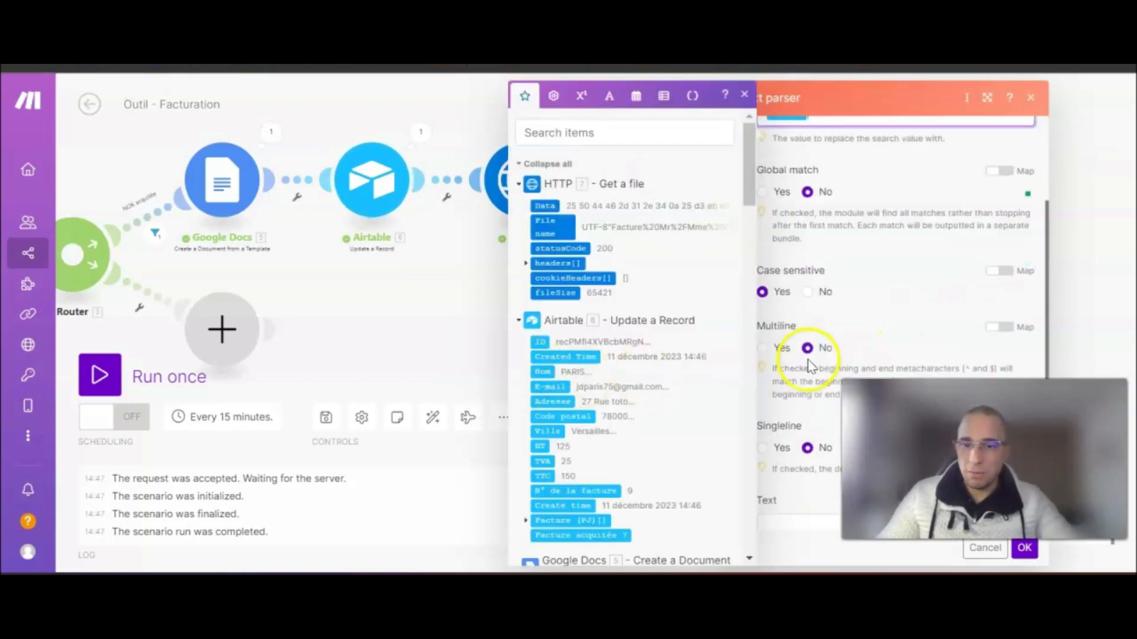
left_click(546, 371)
left_click(906, 292)
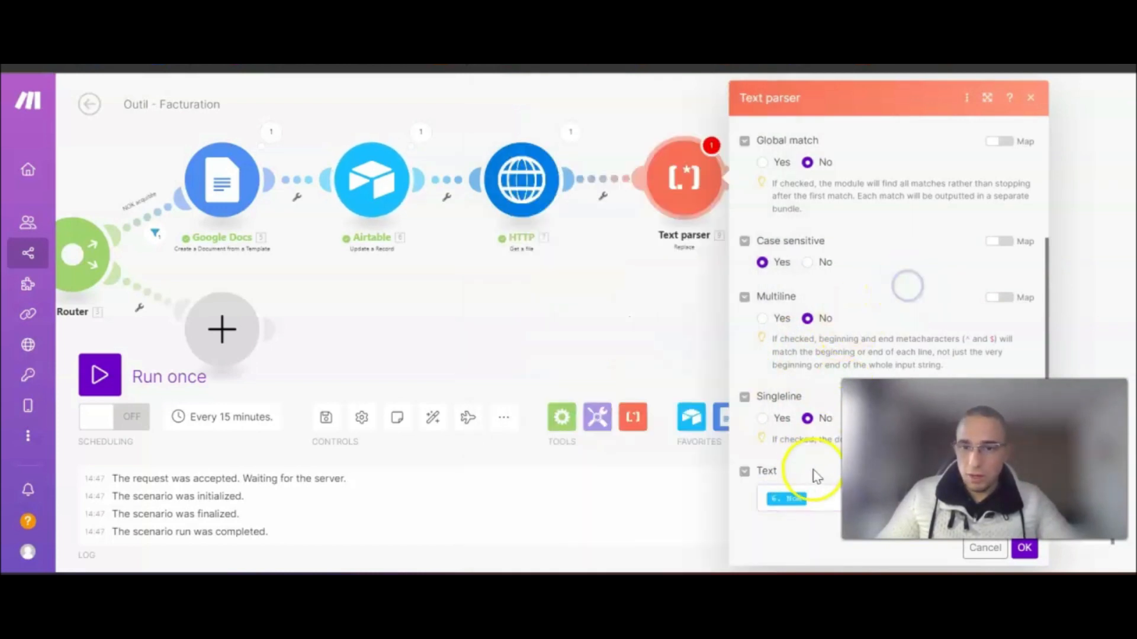
scroll(771, 489, "up", 3)
scroll(807, 490, "down", 3)
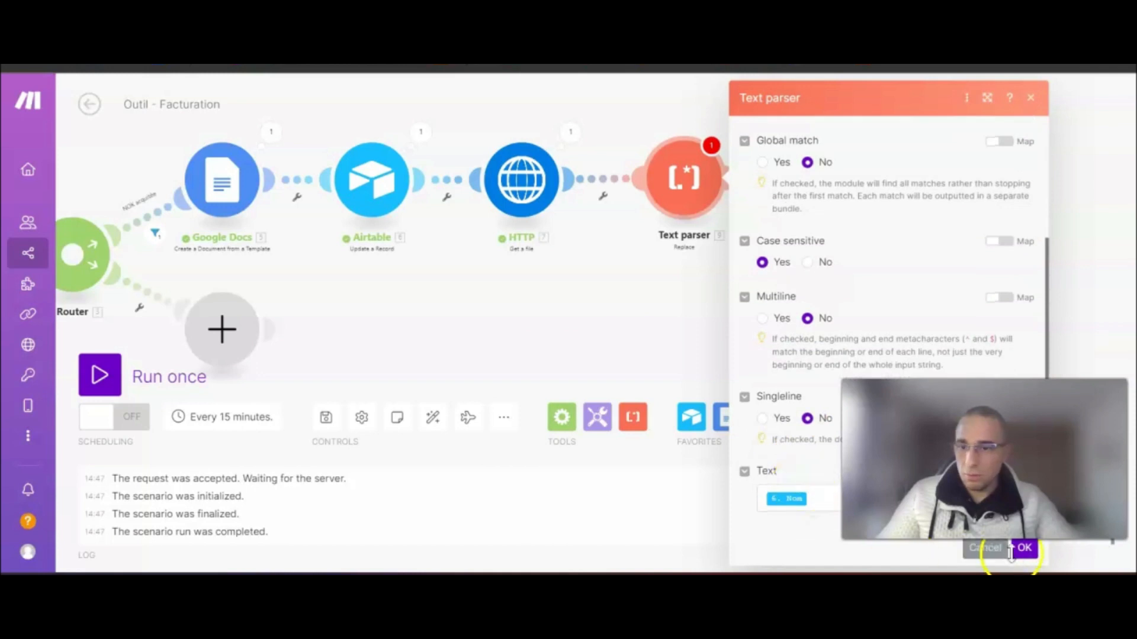
left_click(1024, 548)
left_click_drag(784, 297, 687, 300)
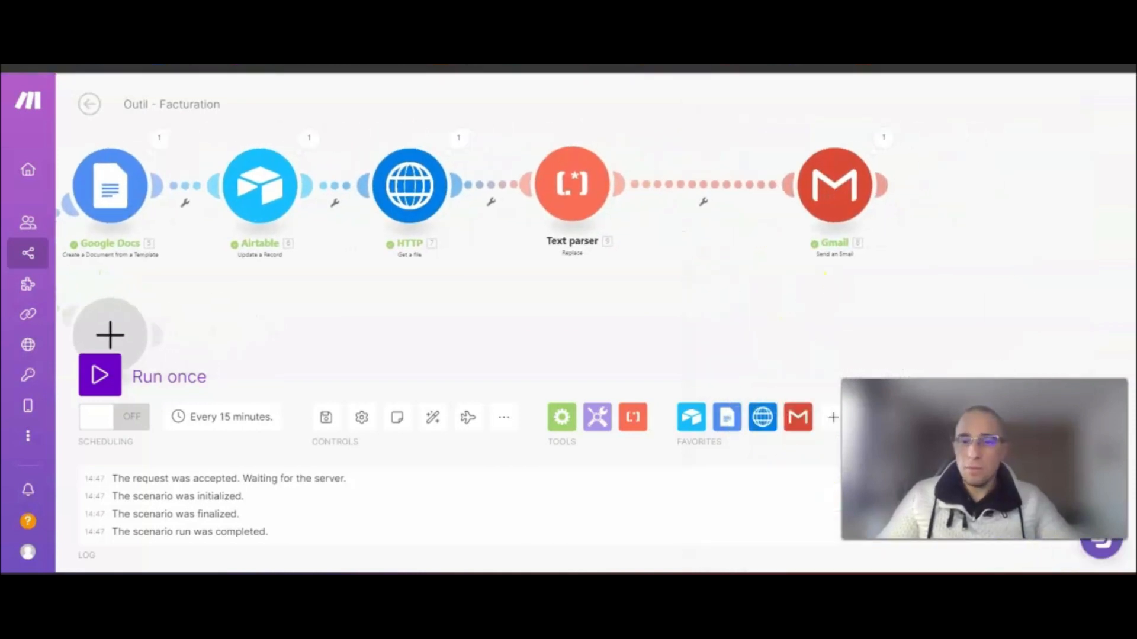
- Open the Gmail module's settings and switch its attachment to a mapped file name and data
left_click_drag(842, 200, 771, 200)
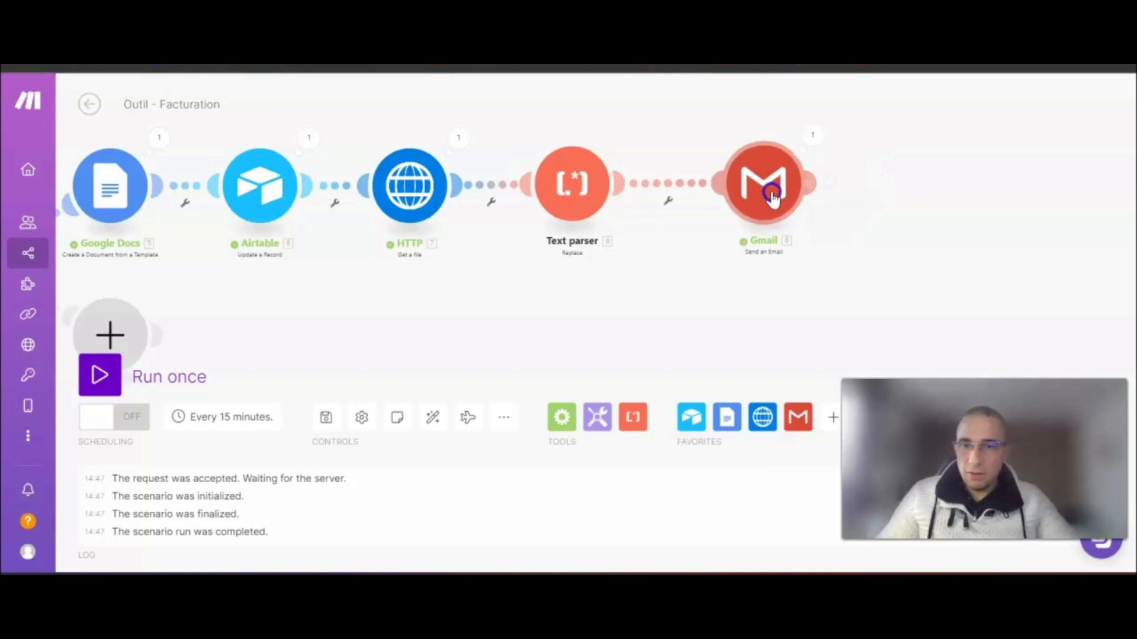
left_click(771, 196)
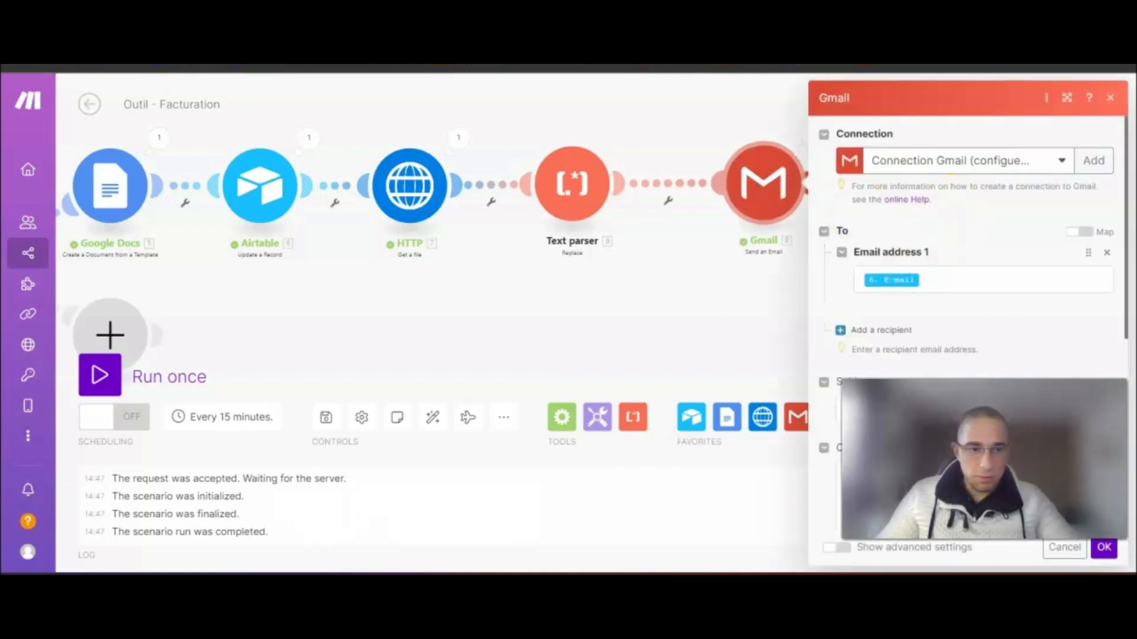
mouse_move(718, 310)
left_mouse_down()
mouse_move(553, 292)
mouse_move(550, 309)
left_mouse_up()
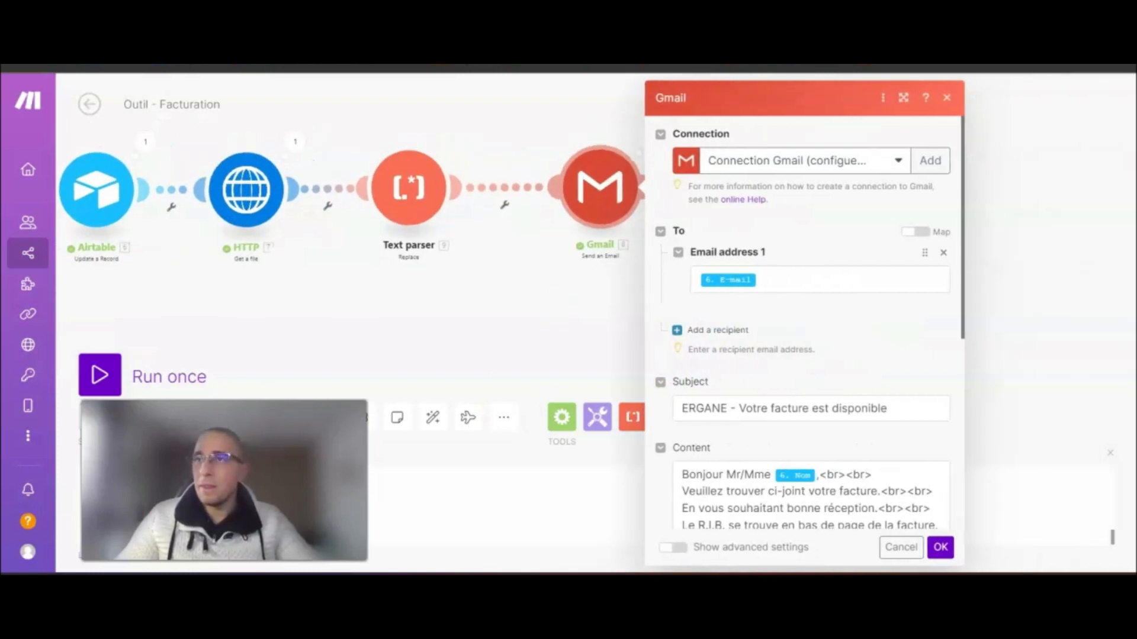
scroll(823, 367, "down", 5)
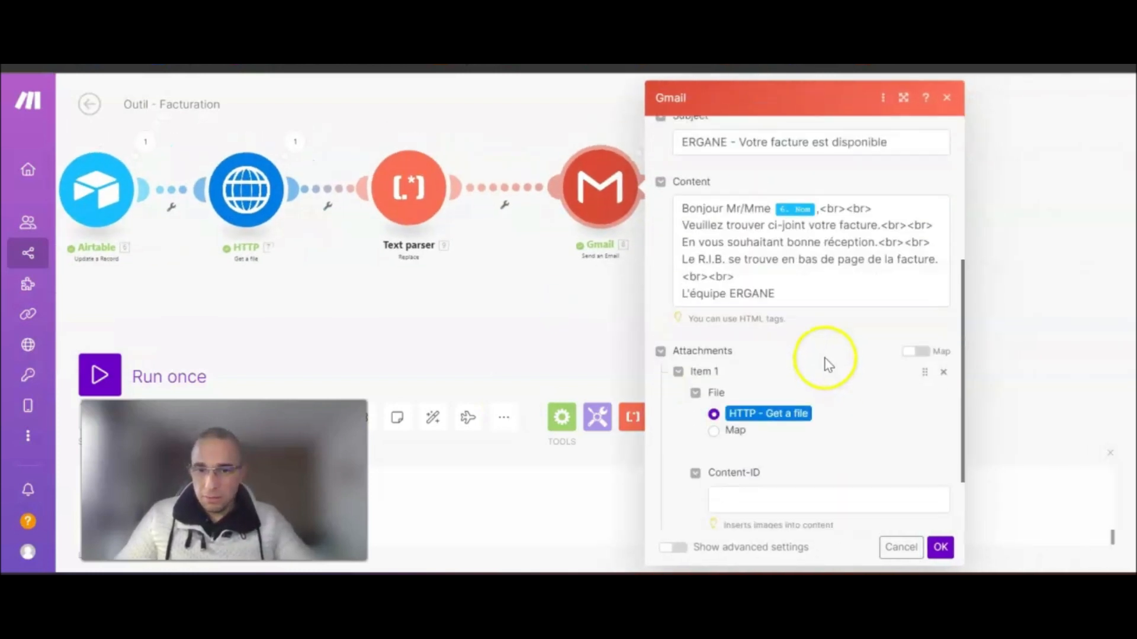
scroll(831, 358, "down", 2)
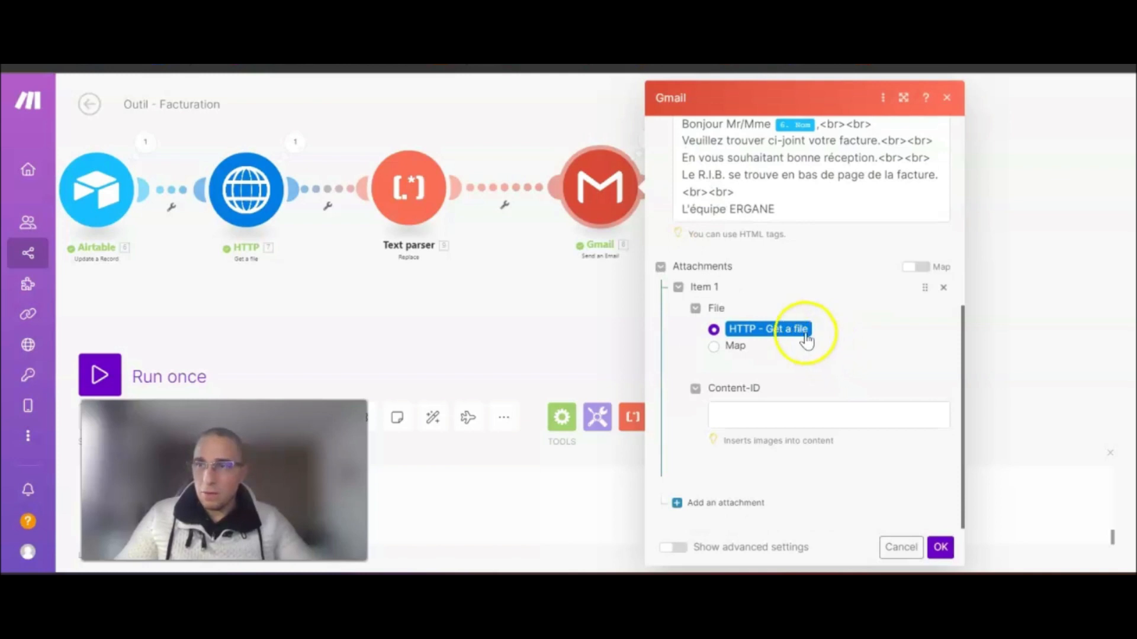
left_click(714, 348)
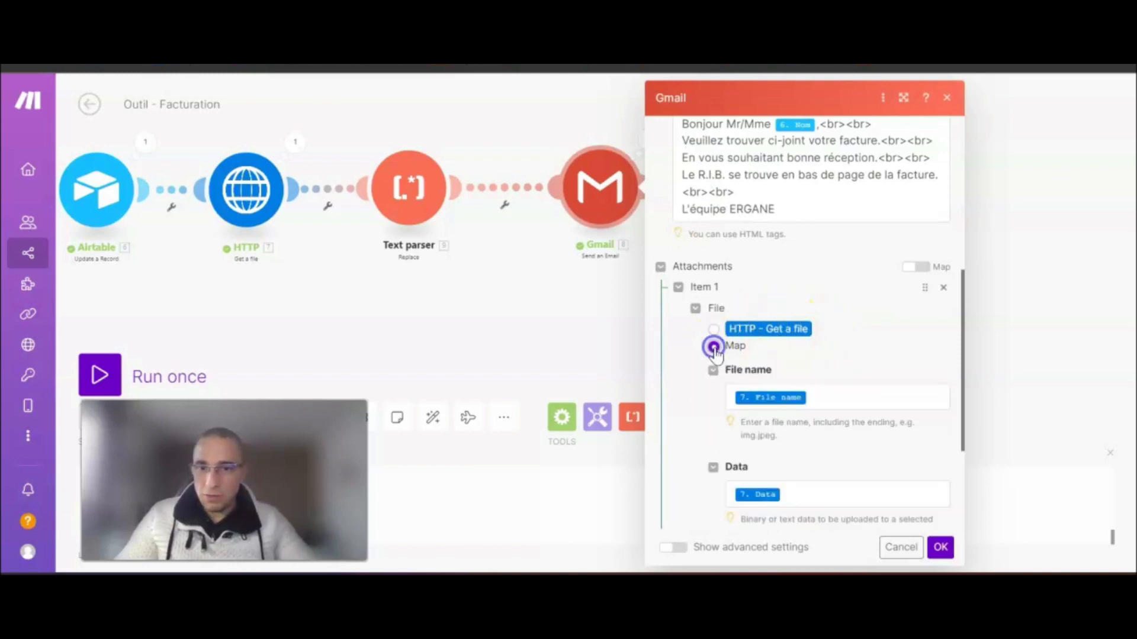
scroll(873, 332, "down", 2)
scroll(871, 334, "down", 2)
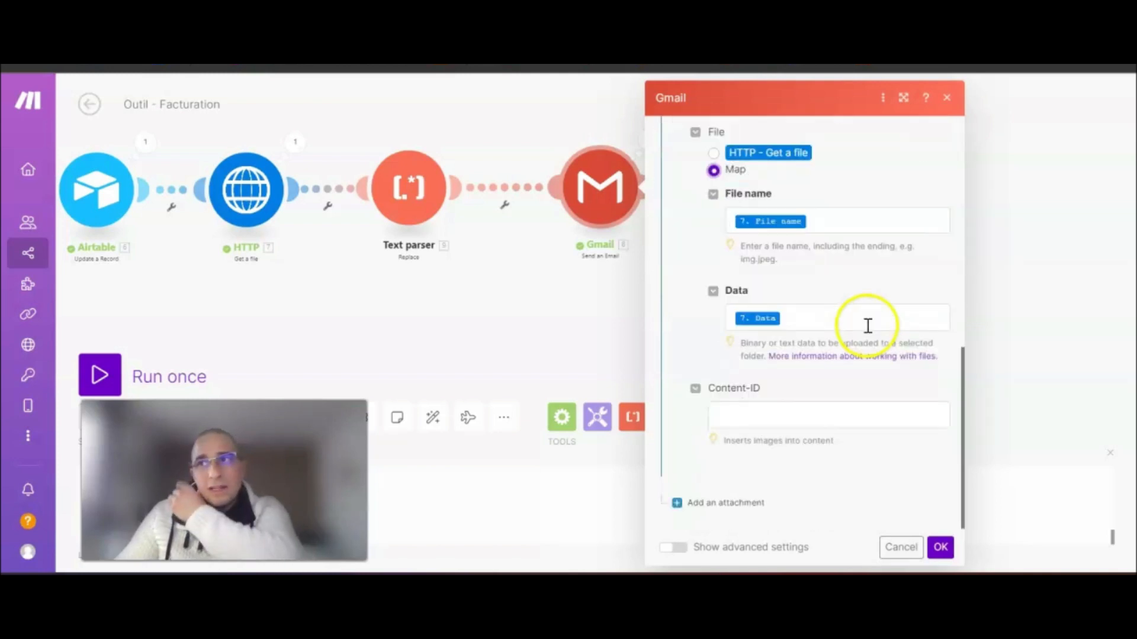
- Set the attachment file name to Facture_ plus the parser's Text and .pdf, keeping HTTP Data, and confirm
left_click(857, 220)
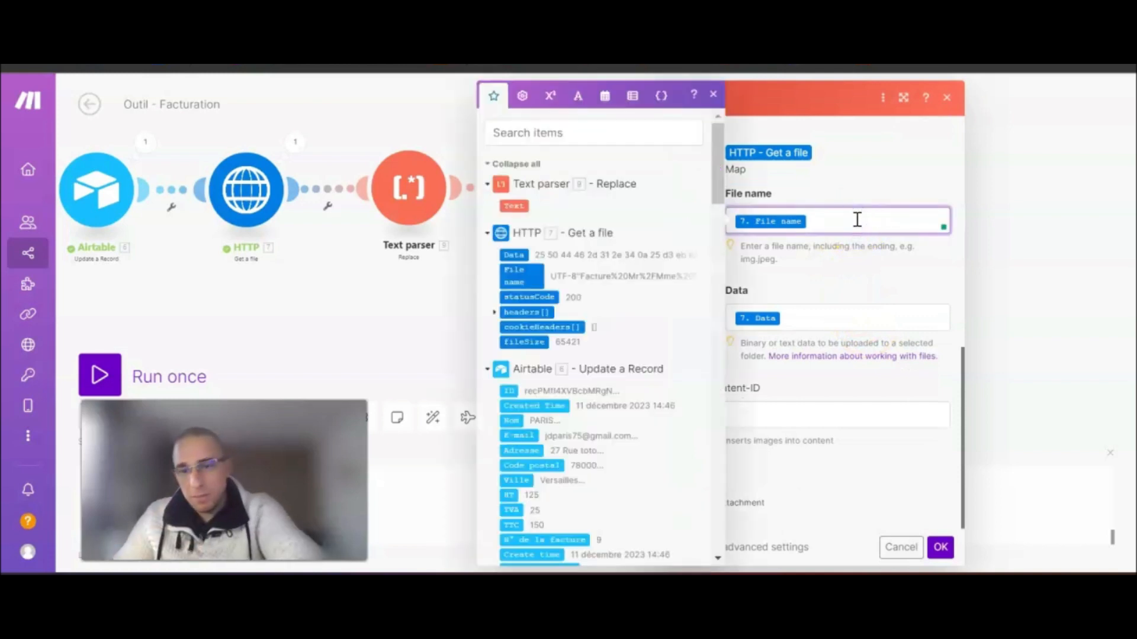
key("BackSpace")
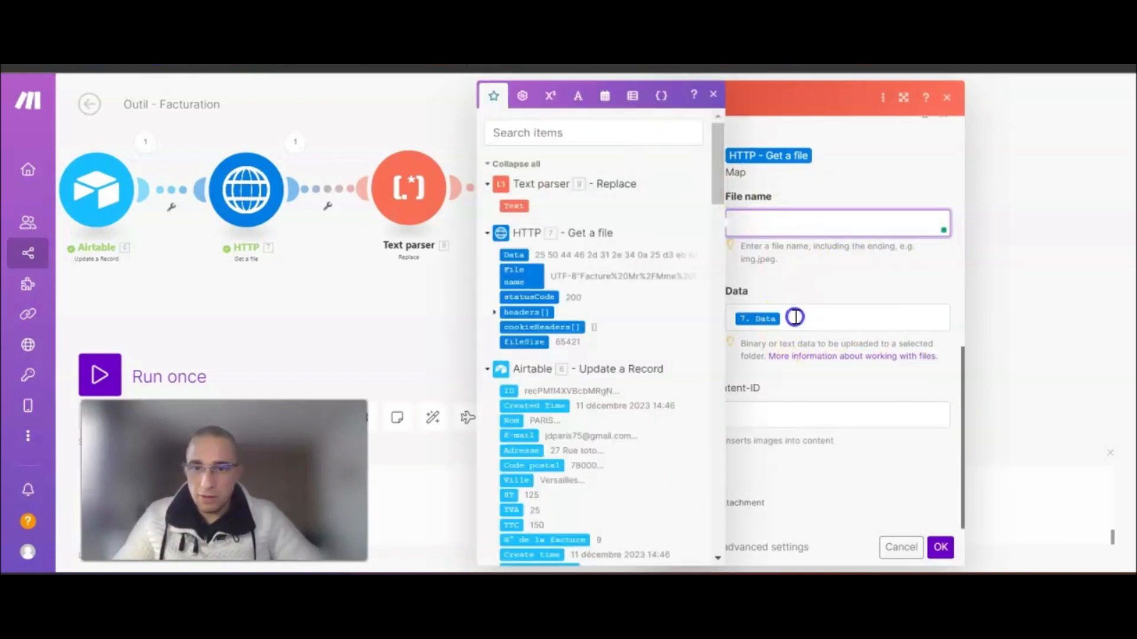
left_click(791, 322)
left_click(771, 195)
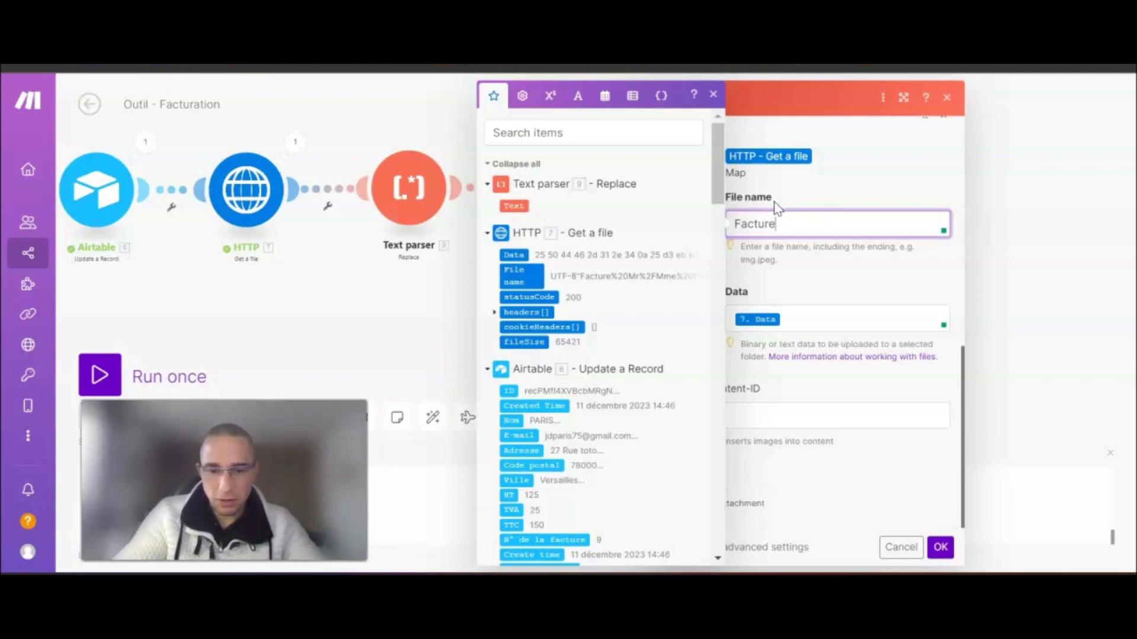
left_click(515, 206)
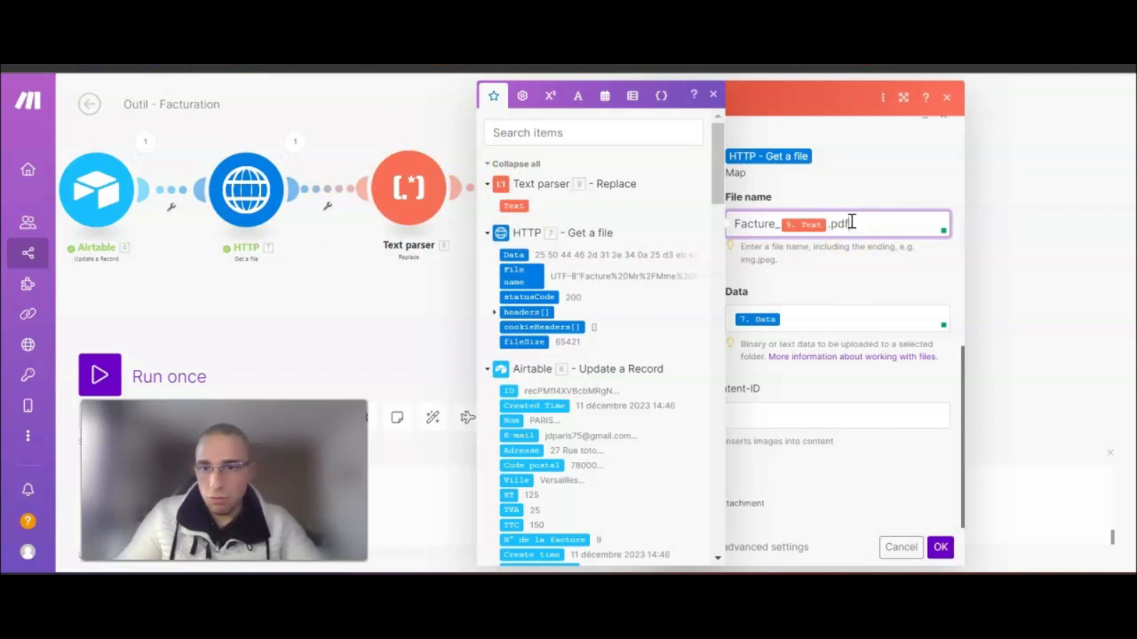
left_click(876, 246)
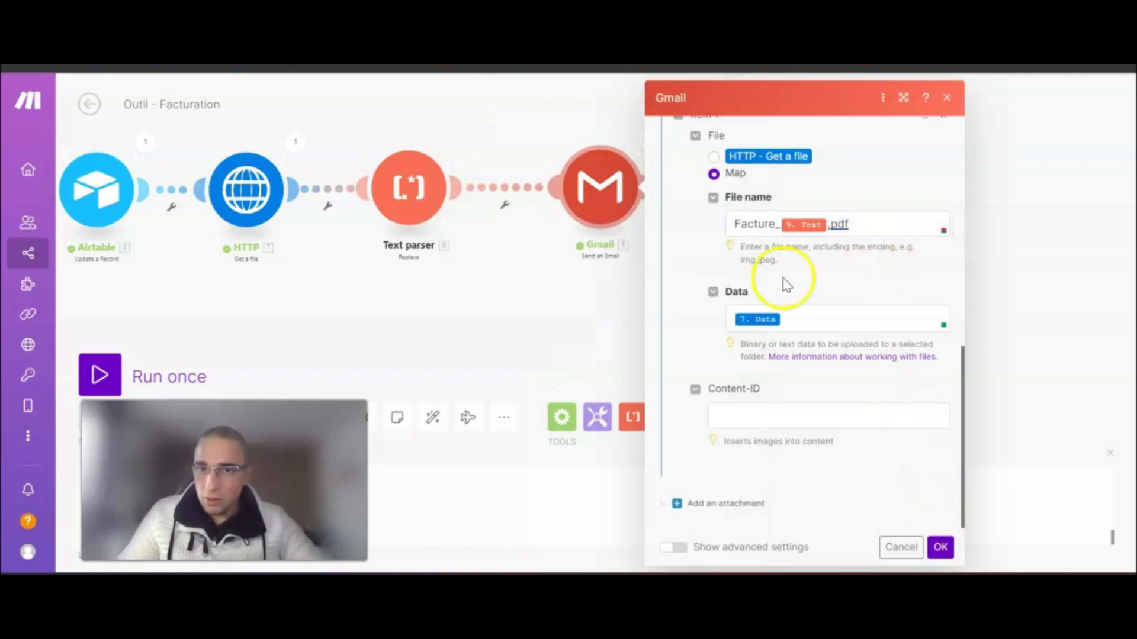
scroll(690, 189, "up", 2)
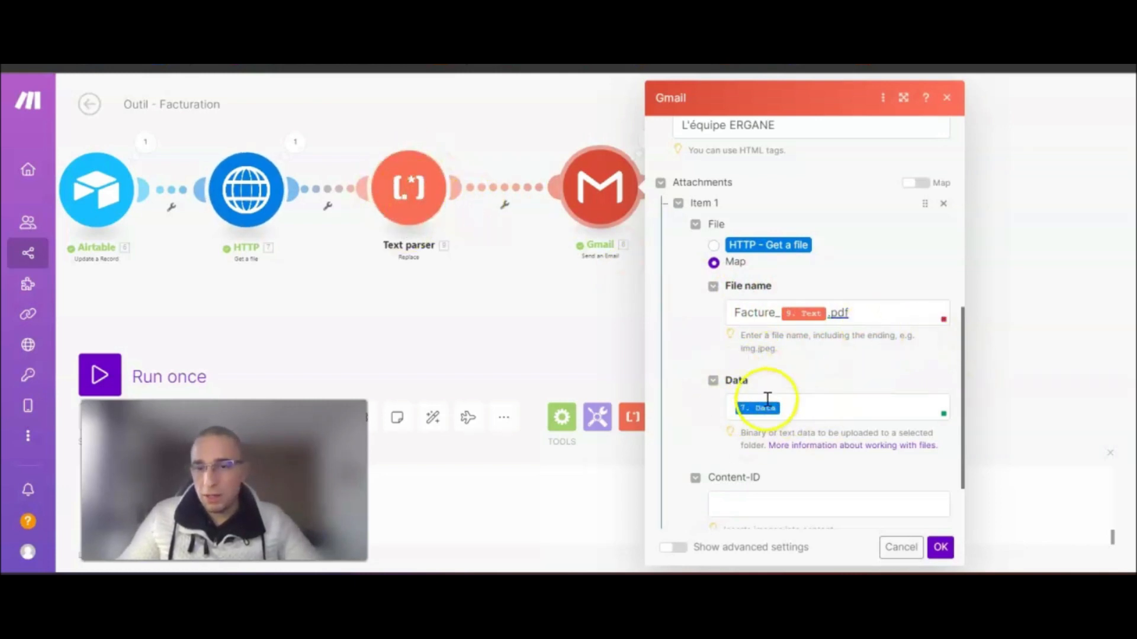
left_click(942, 550)
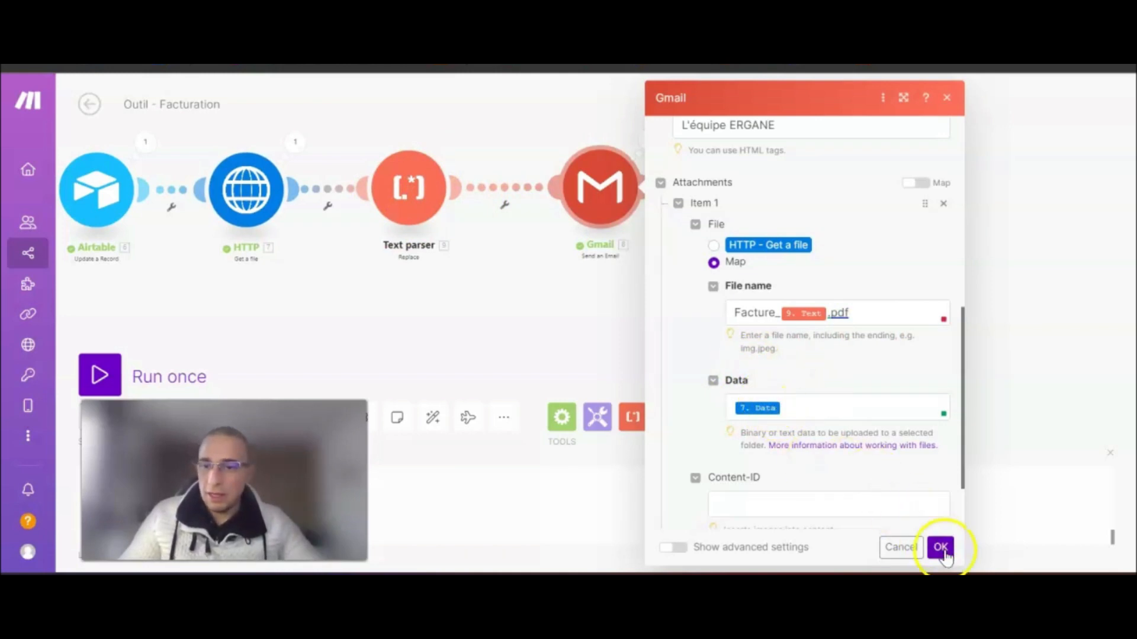
- Auto-align the scenario modules, run it once, and switch to the Airtable invoice list
left_click_drag(651, 287, 1049, 284)
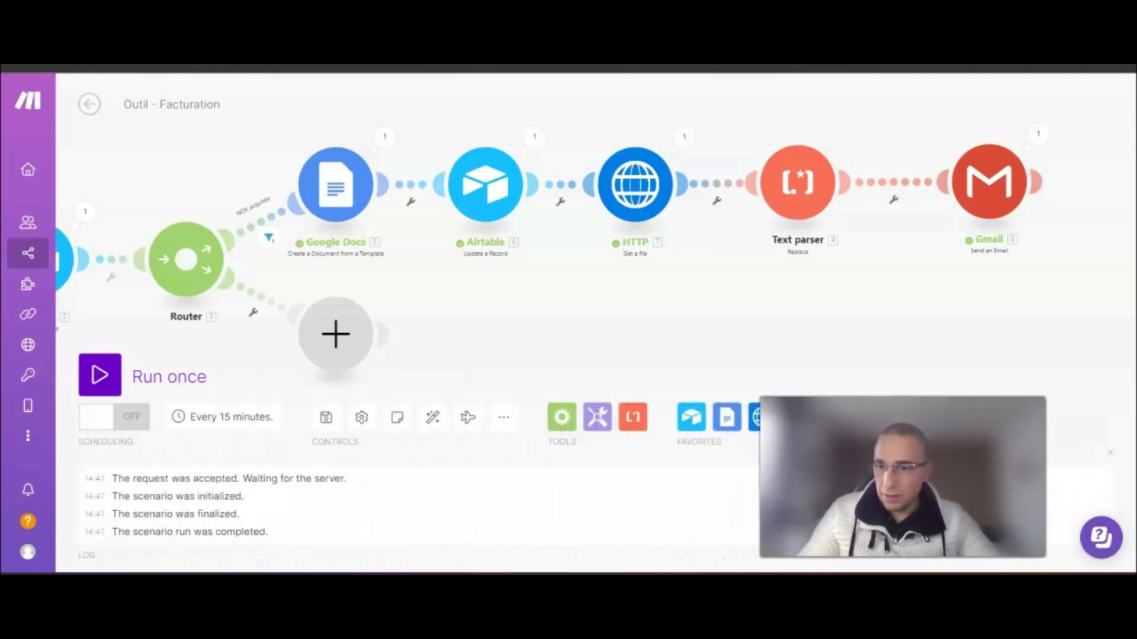
left_click(433, 421)
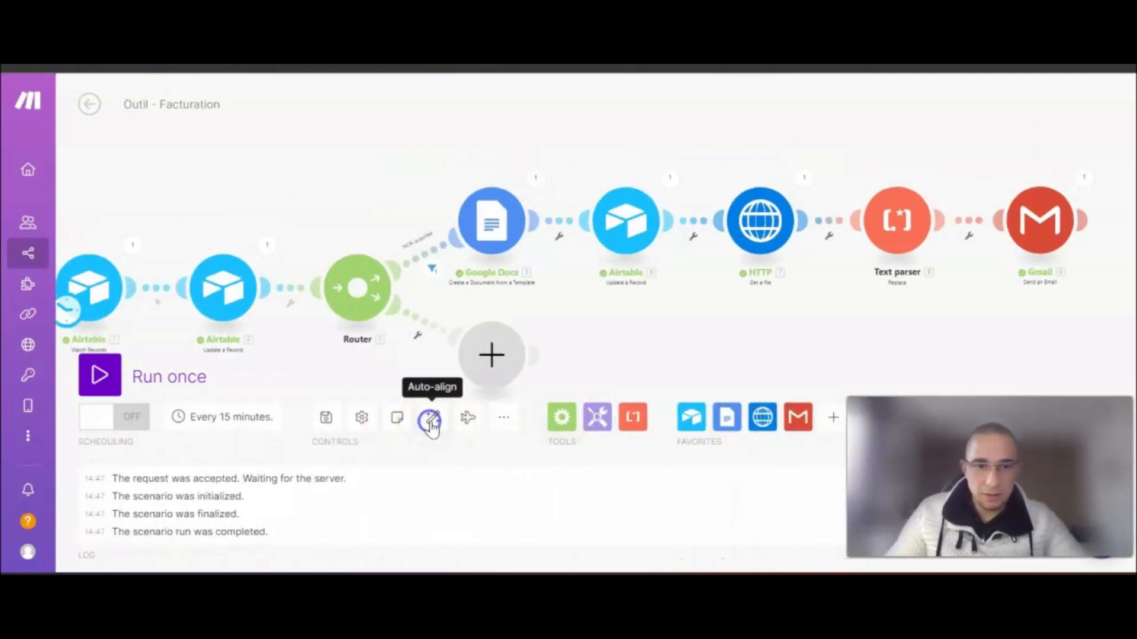
left_click(97, 378)
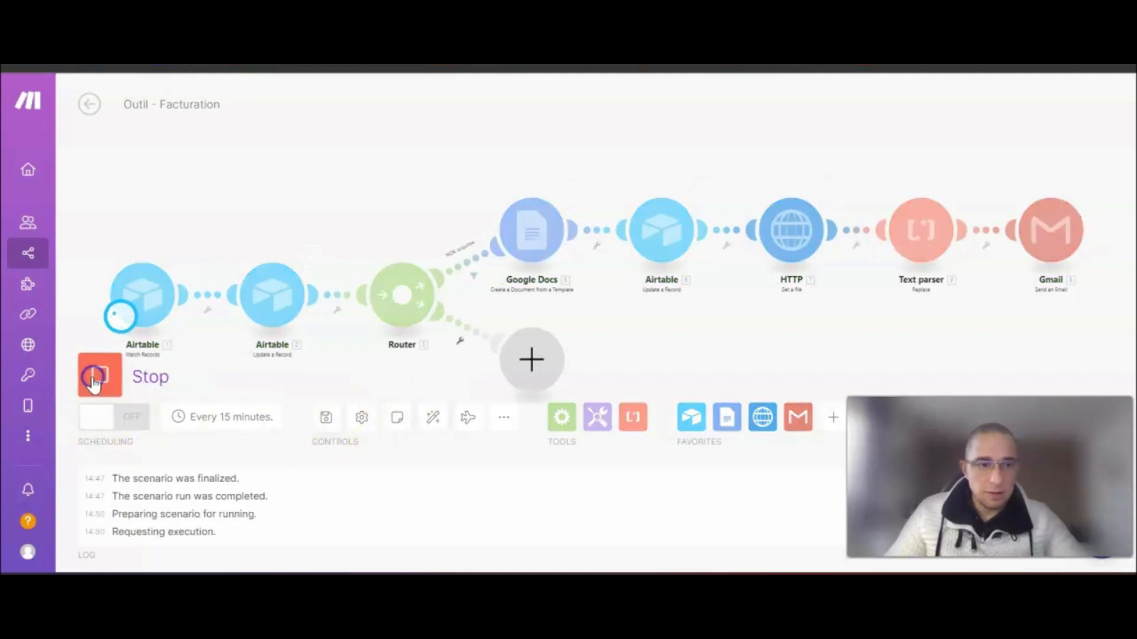
left_click(480, 121)
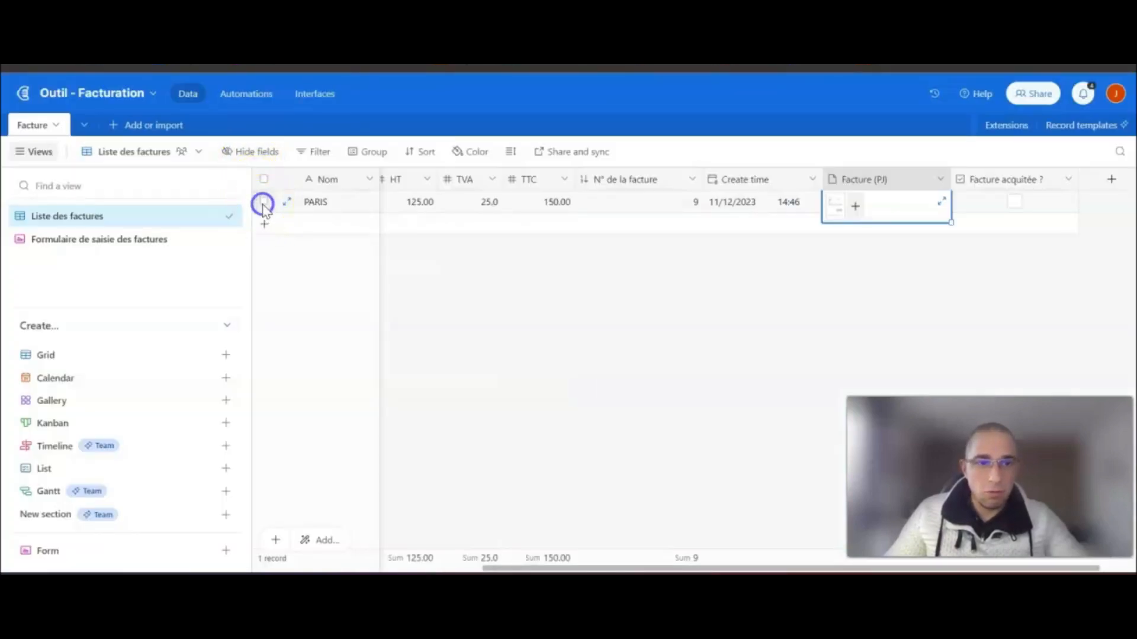
- Delete the PARIS invoice record and open the invoice entry form as a fillable page
right_click(263, 205)
left_click(371, 449)
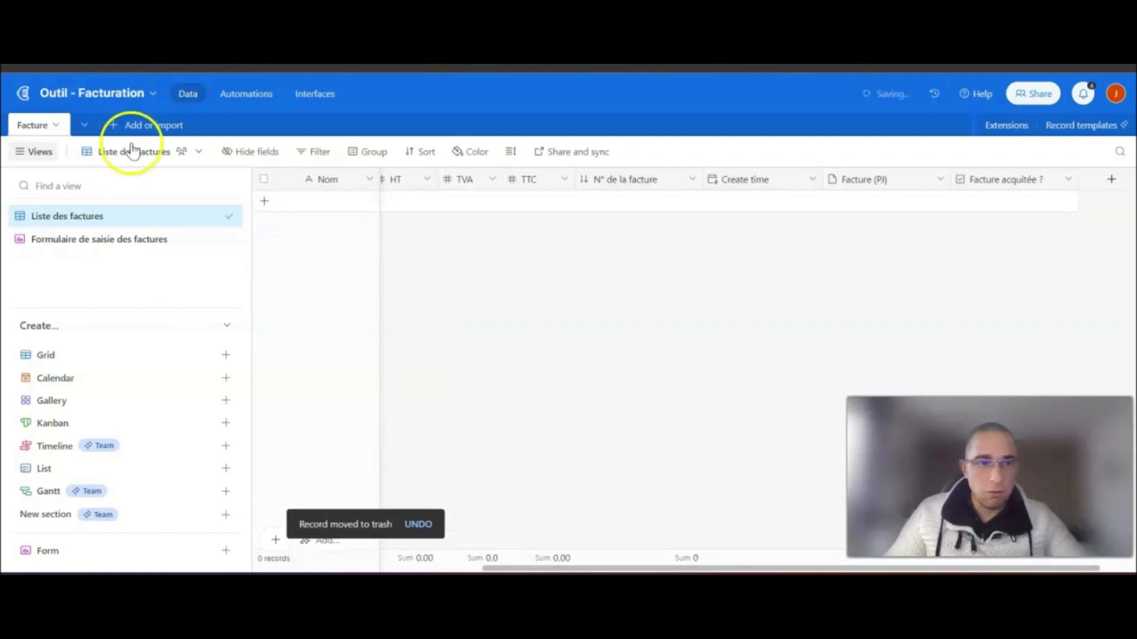
left_click(77, 240)
left_click(373, 149)
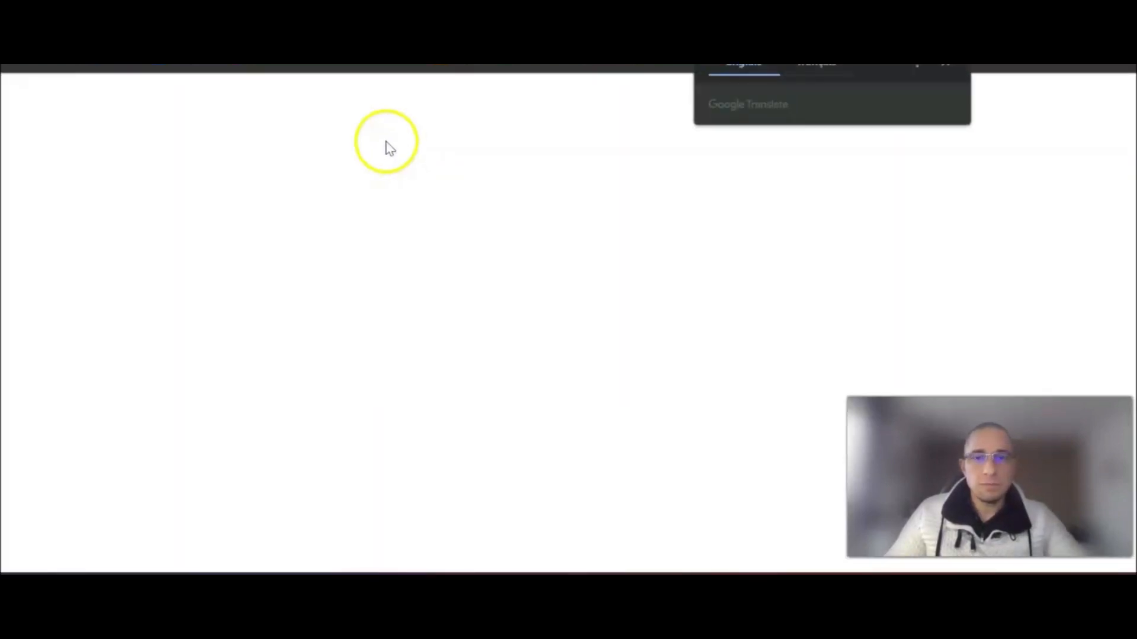
- Fill in the client's e-mail and name, address 27 Rue toto, postcode 78000 and city Versailles
left_click(439, 231)
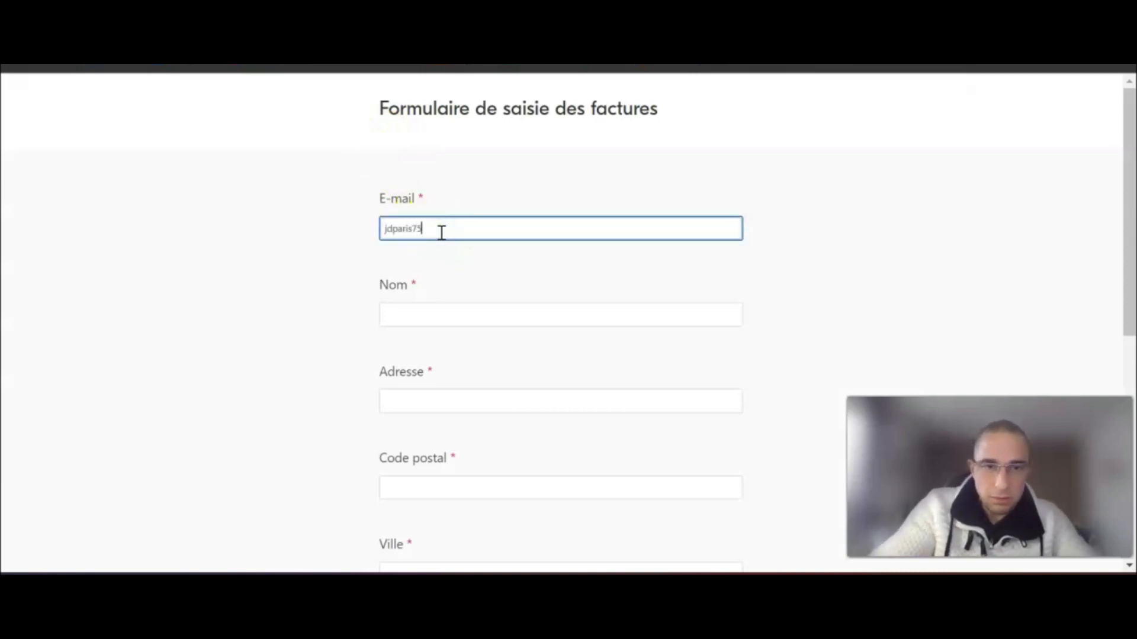
key("Tab")
type("P")
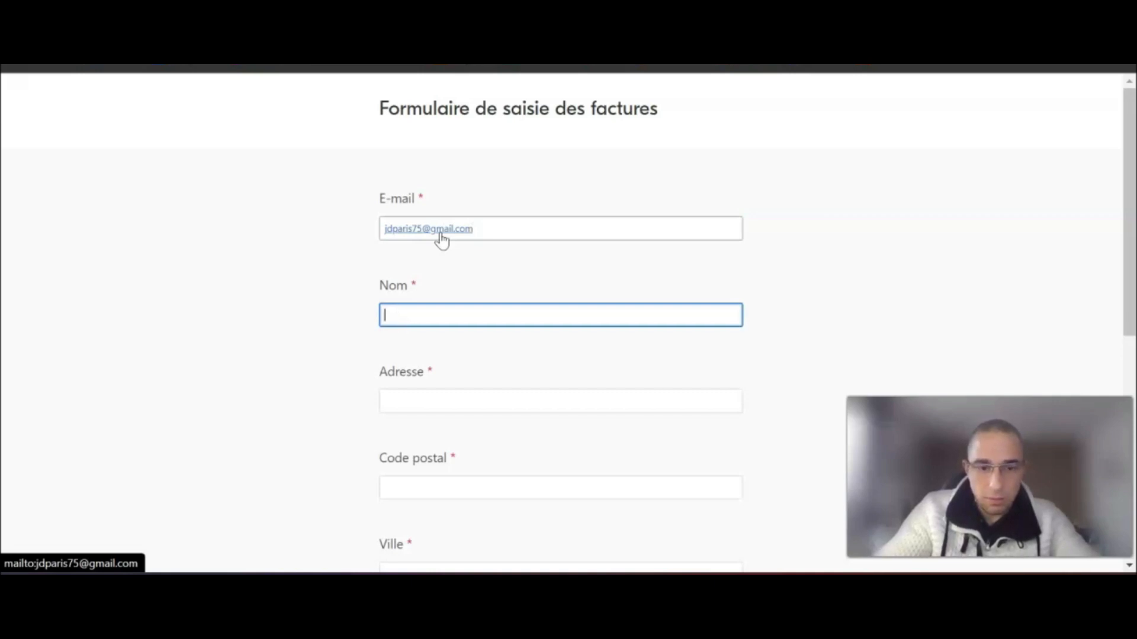
key("Tab")
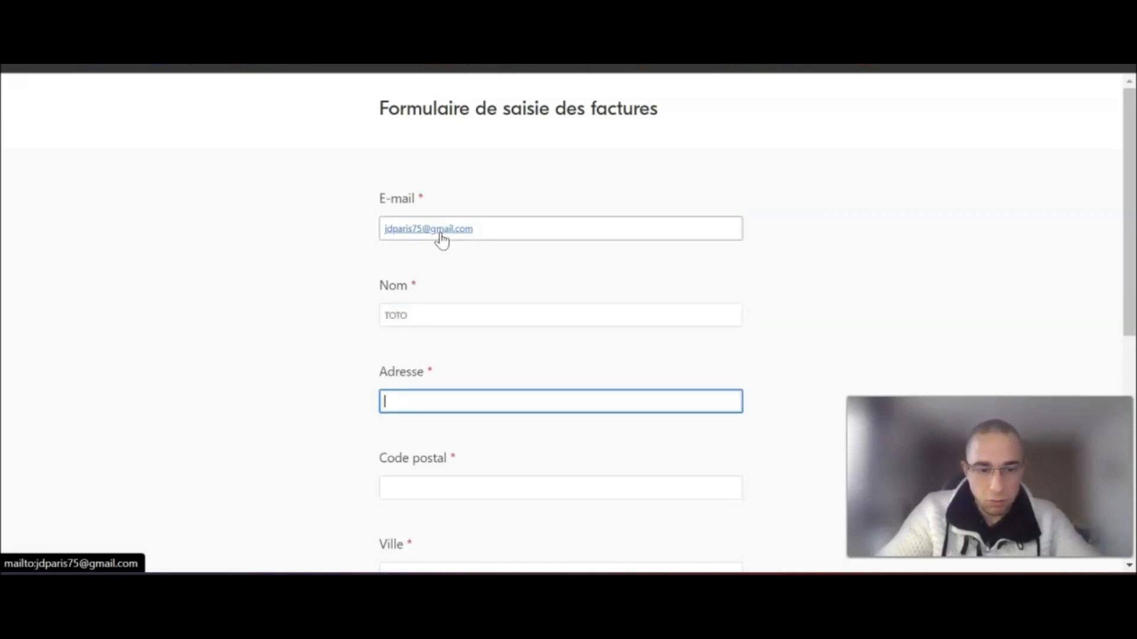
type("27 Rue toto")
key("Tab")
type("78000")
key("Tab")
type("V")
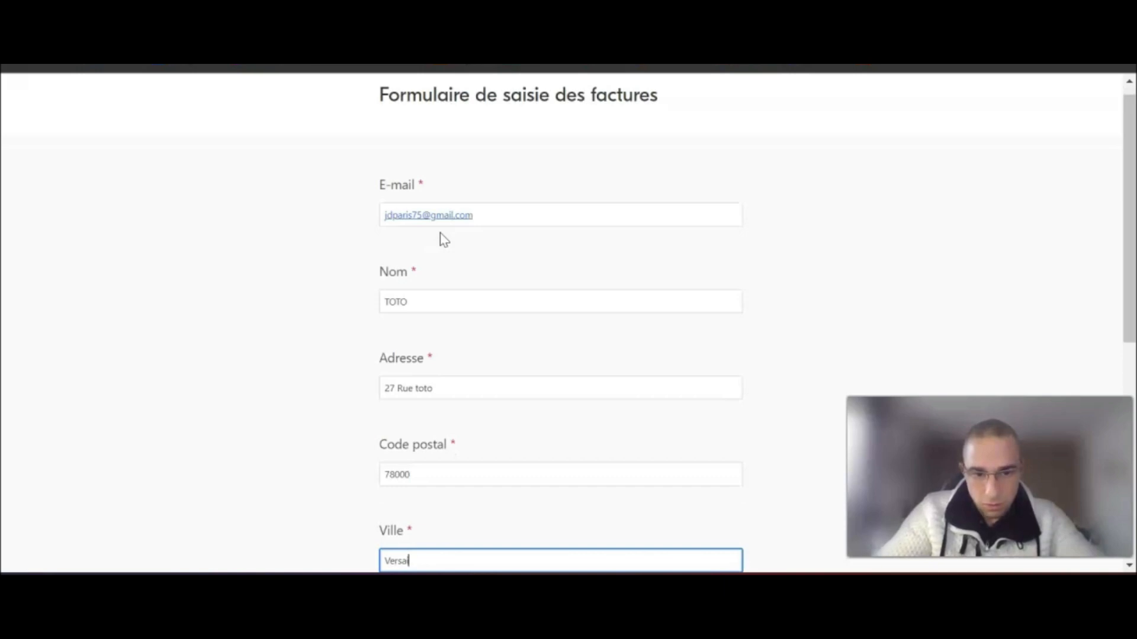
- Enter a TTC amount of 100 and submit the invoice form
scroll(421, 211, "down", 5)
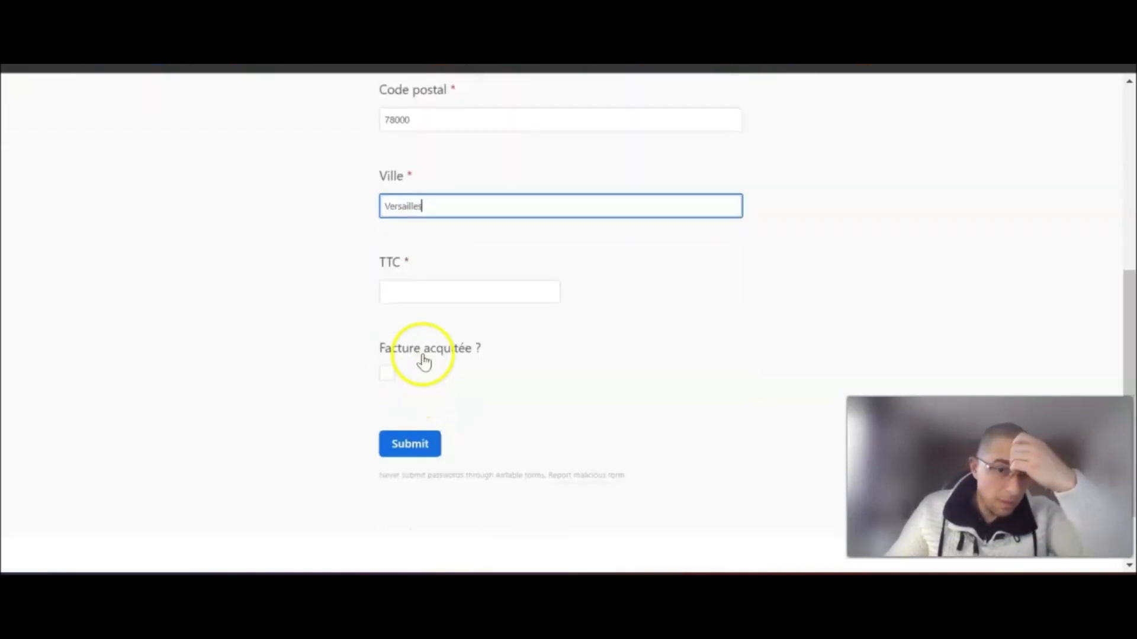
left_click(430, 291)
type("100")
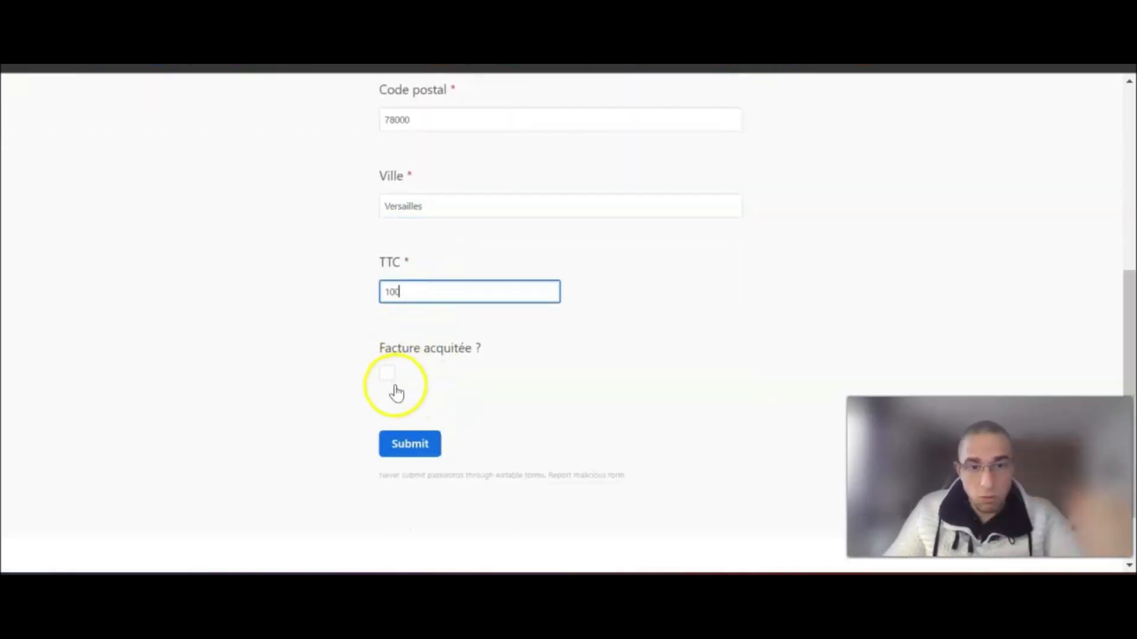
left_click(407, 444)
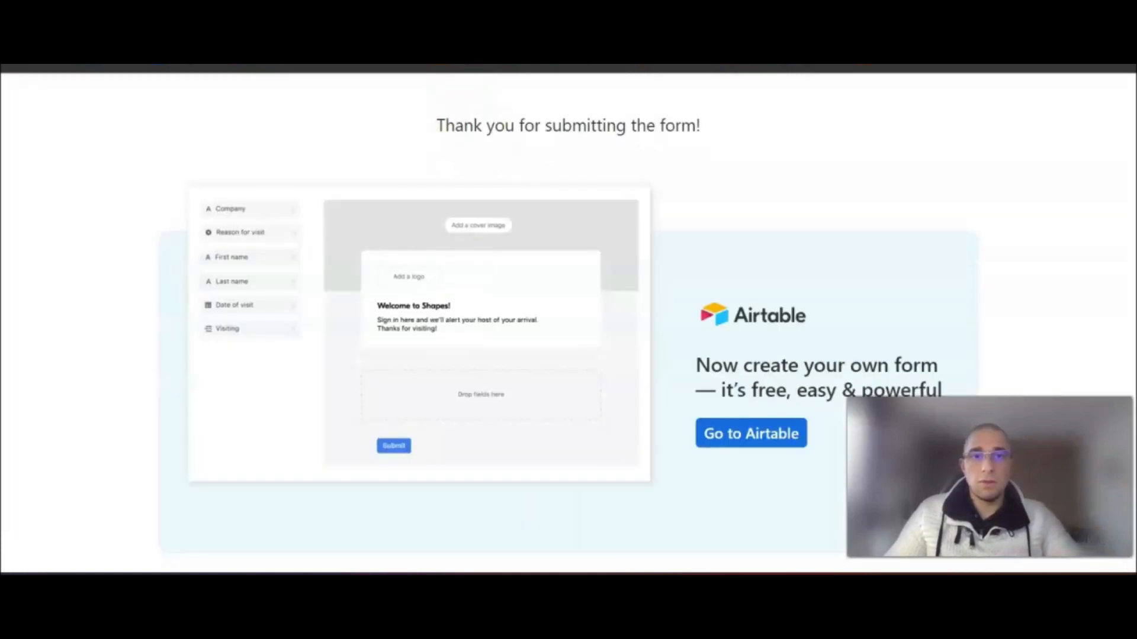
- Check the new invoice 10 in the Liste des factures grid, then return to Make
key("ctrl+w")
left_click(56, 224)
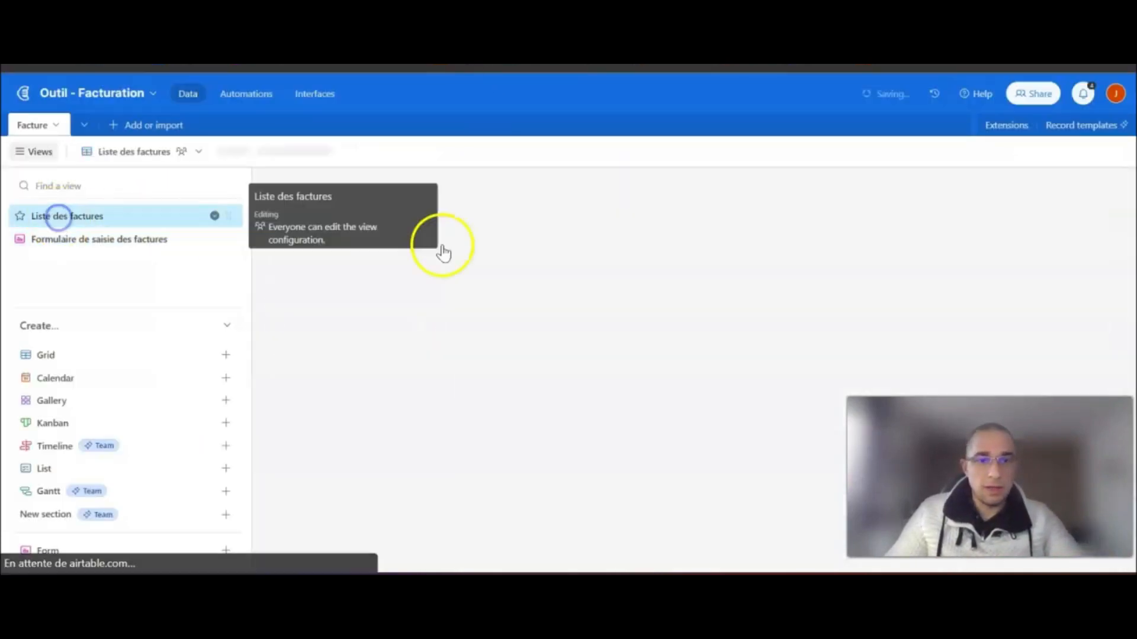
left_click_drag(406, 568, 669, 569)
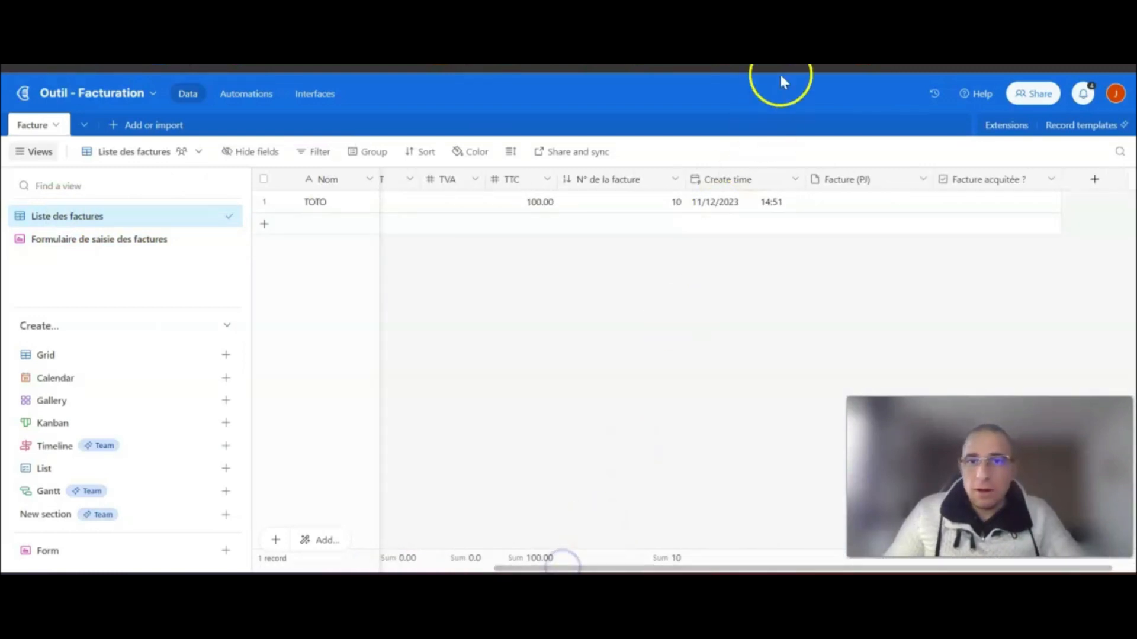
key("ctrl+Tab")
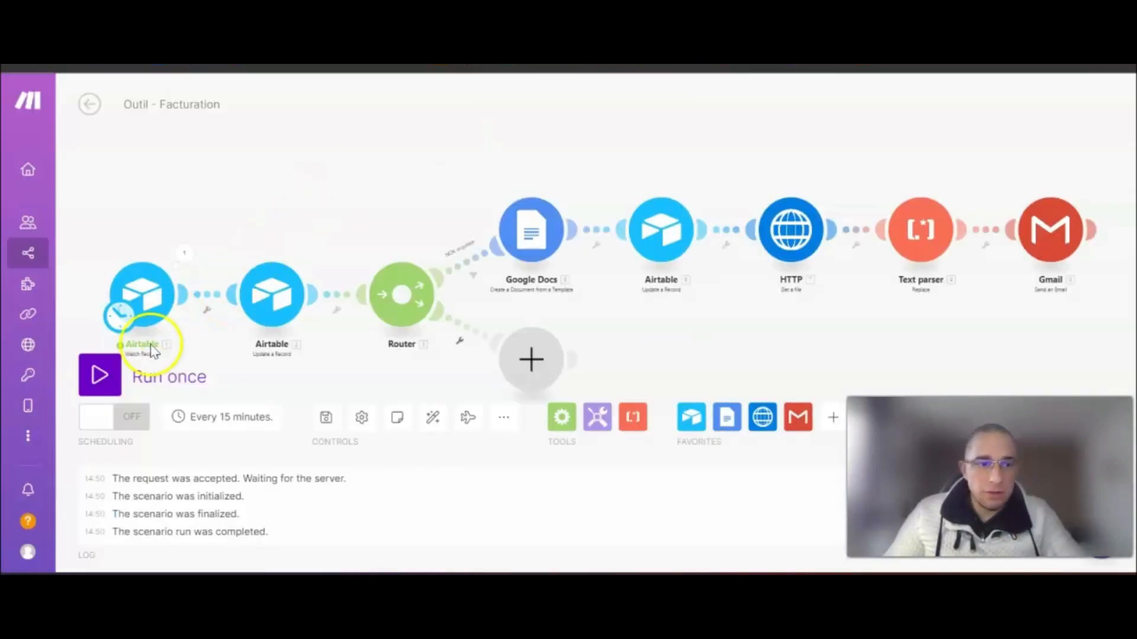
- Run the scenario once for the new invoice and switch to the received Gmail email
left_click(99, 375)
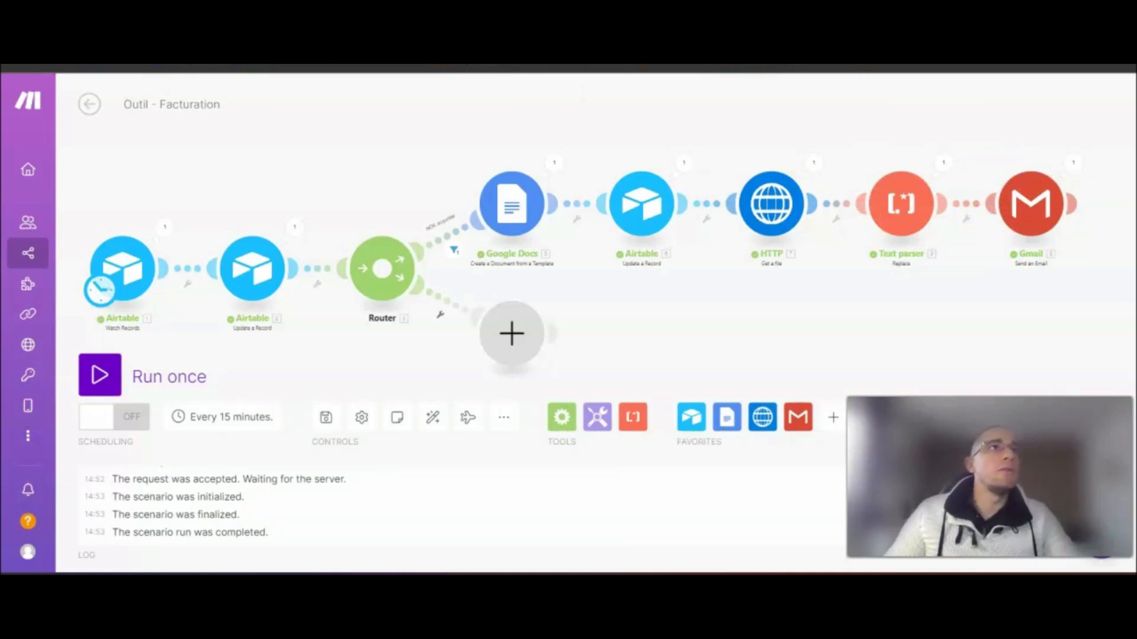
key("alt+Tab")
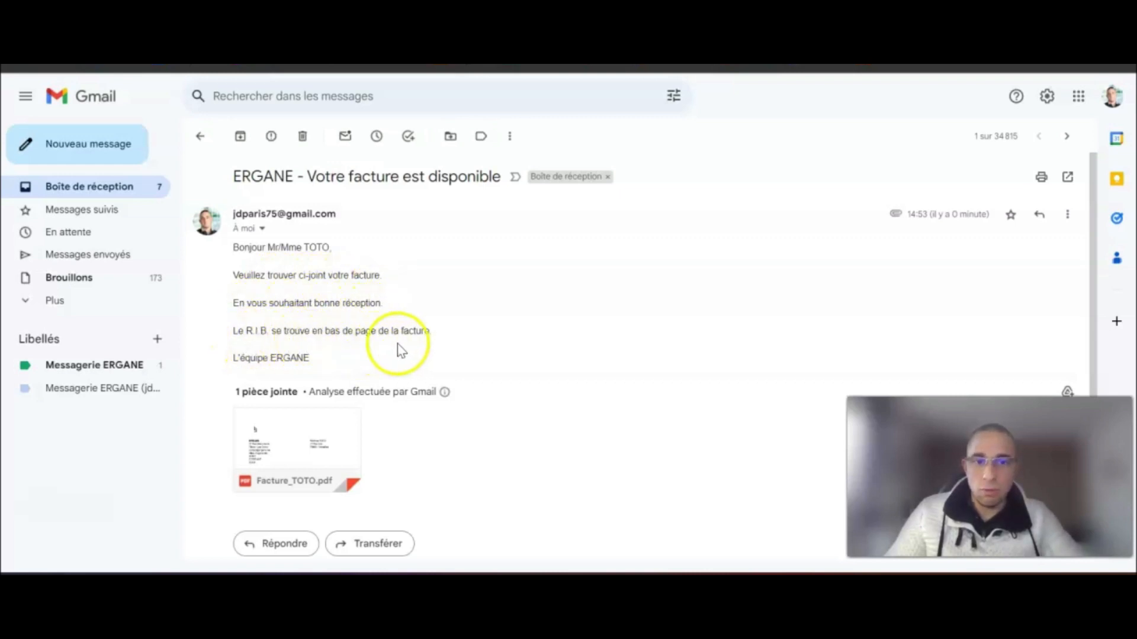
- View the Facture_TOTO.pdf attachment and scroll through the invoice: 83,33 HT, 16,67 TVA, 100 € TTC
mouse_move(330, 418)
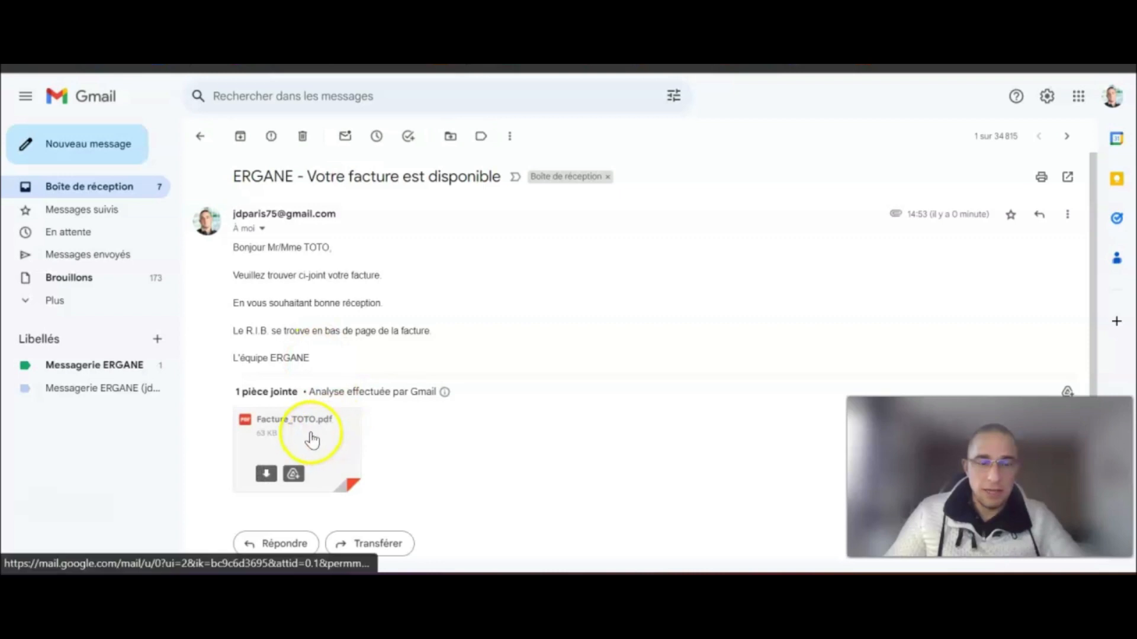
left_click(278, 439)
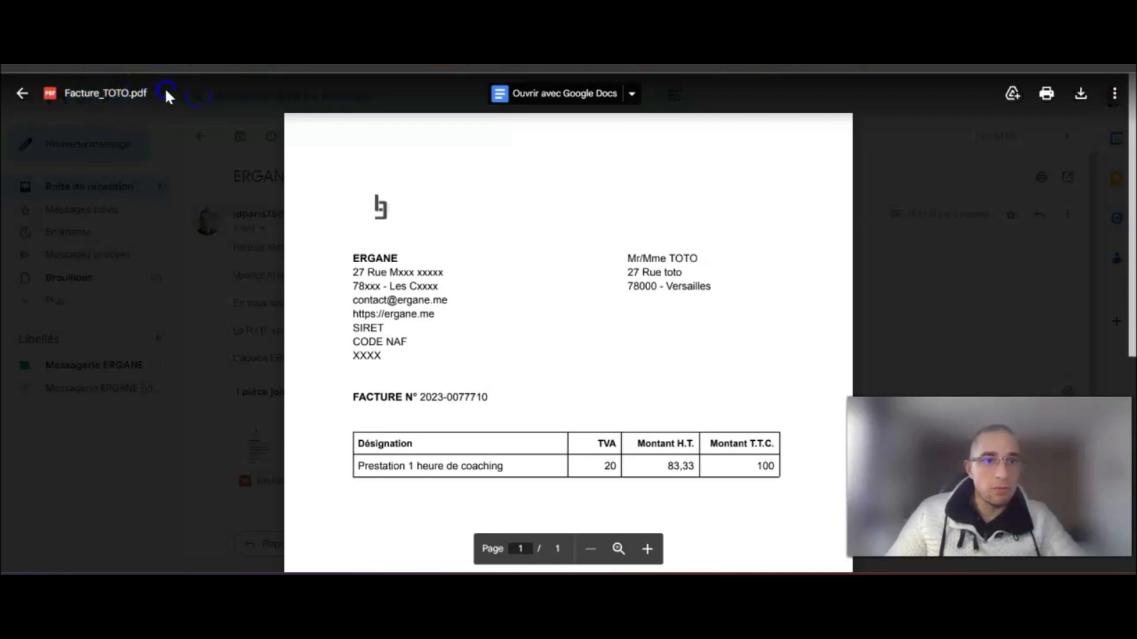
left_click(64, 96)
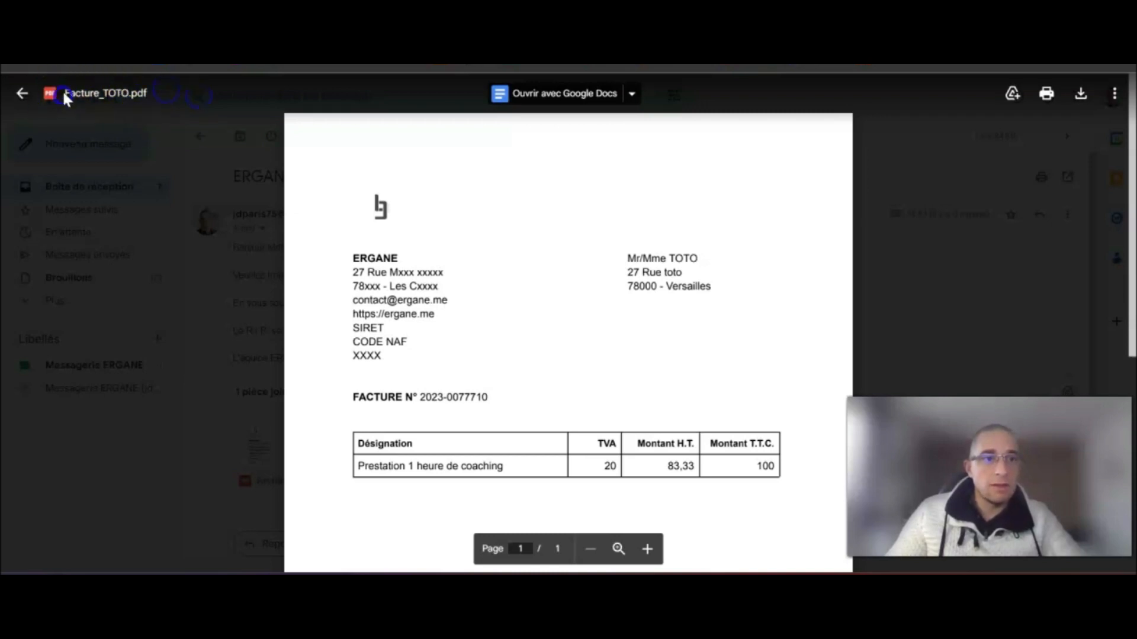
triple_click(148, 93)
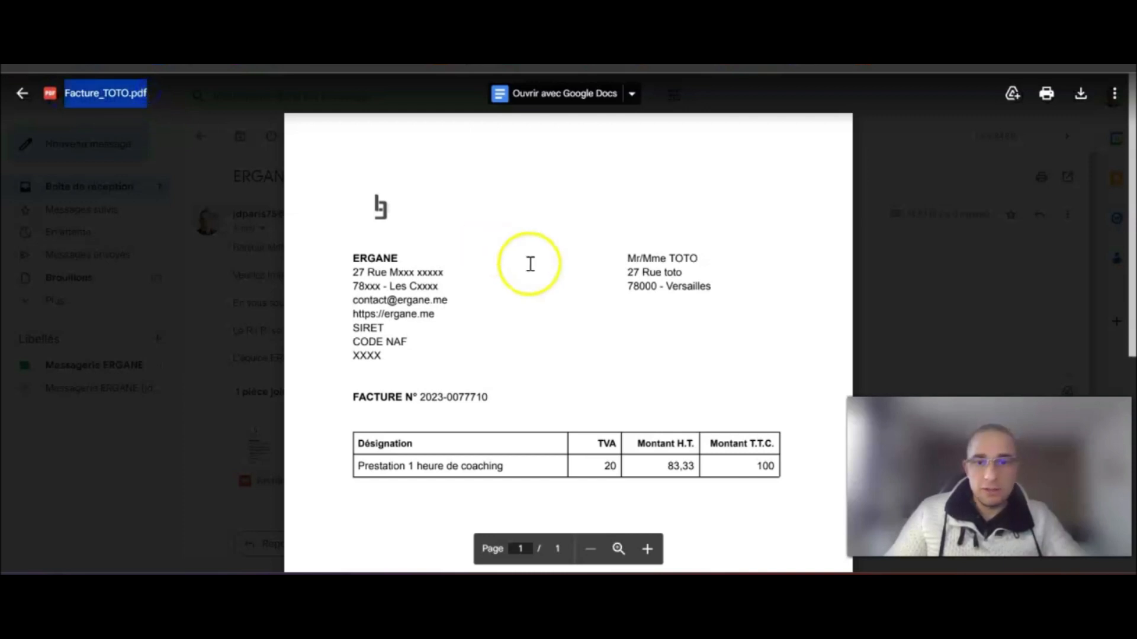
scroll(532, 261, "down", 6)
scroll(752, 302, "up", 3)
scroll(740, 267, "up", 1)
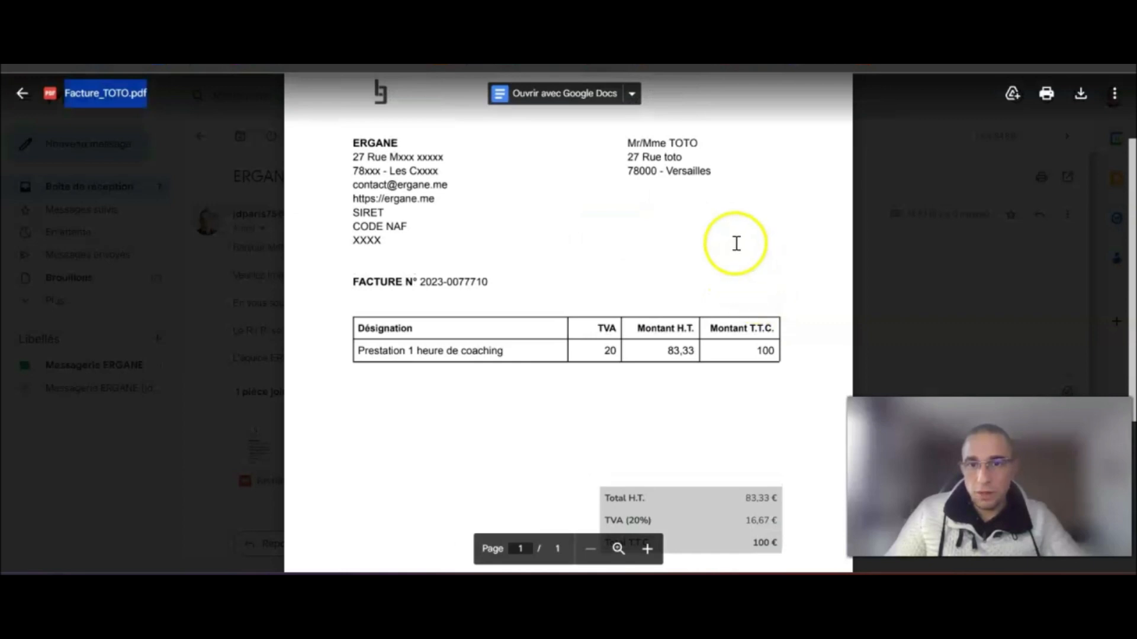
scroll(731, 330, "down", 1)
scroll(763, 420, "up", 1)
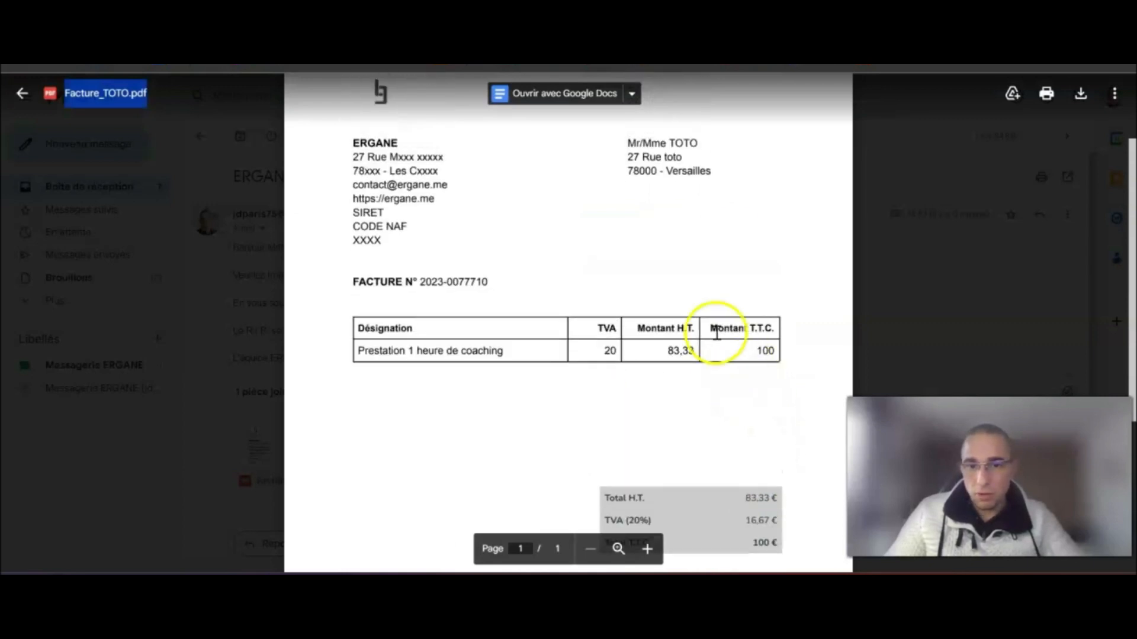
scroll(756, 355, "down", 1)
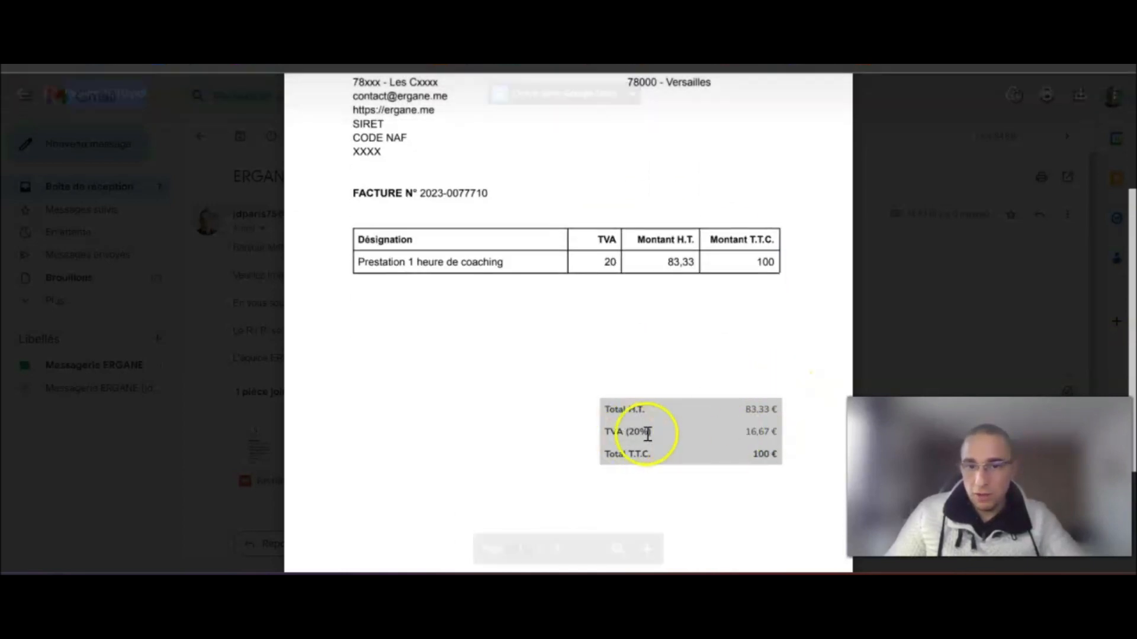
scroll(779, 401, "down", 1)
scroll(776, 400, "down", 3)
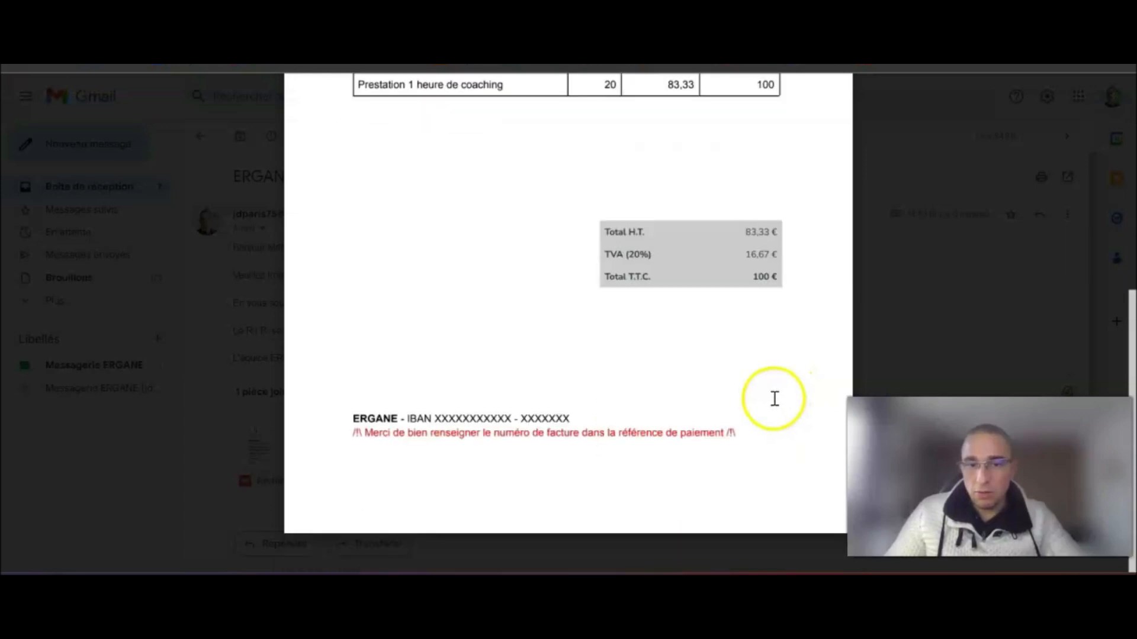
scroll(775, 399, "up", 6)
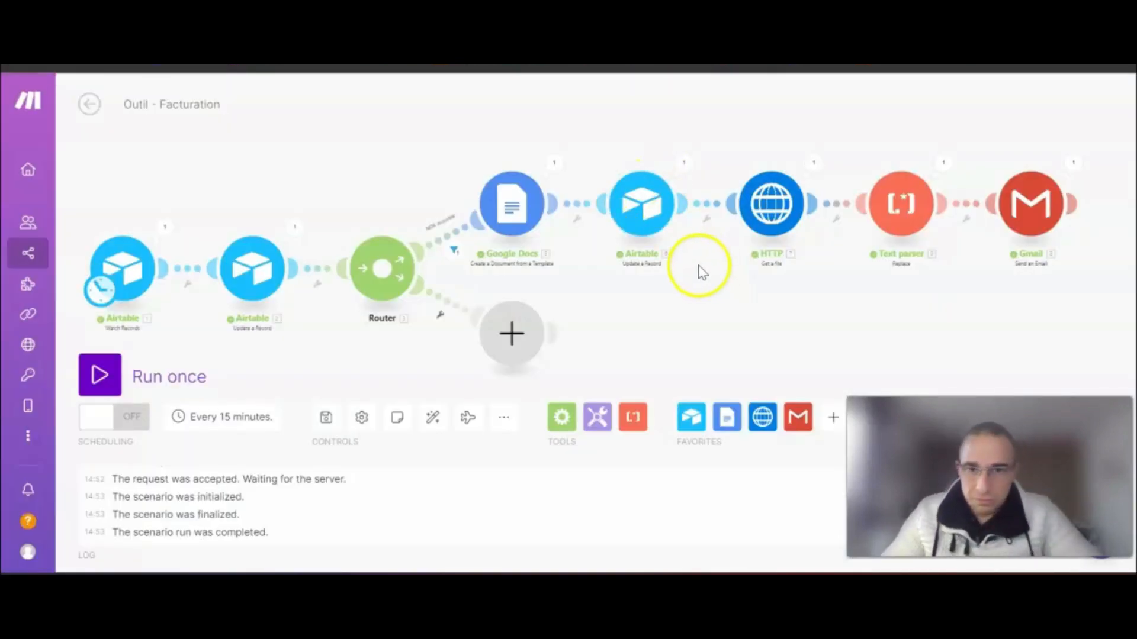
- Bring the Router into view and list the module choices for its empty second route
left_click_drag(728, 348, 521, 231)
scroll(589, 308, "down", 2)
scroll(543, 279, "up", 3)
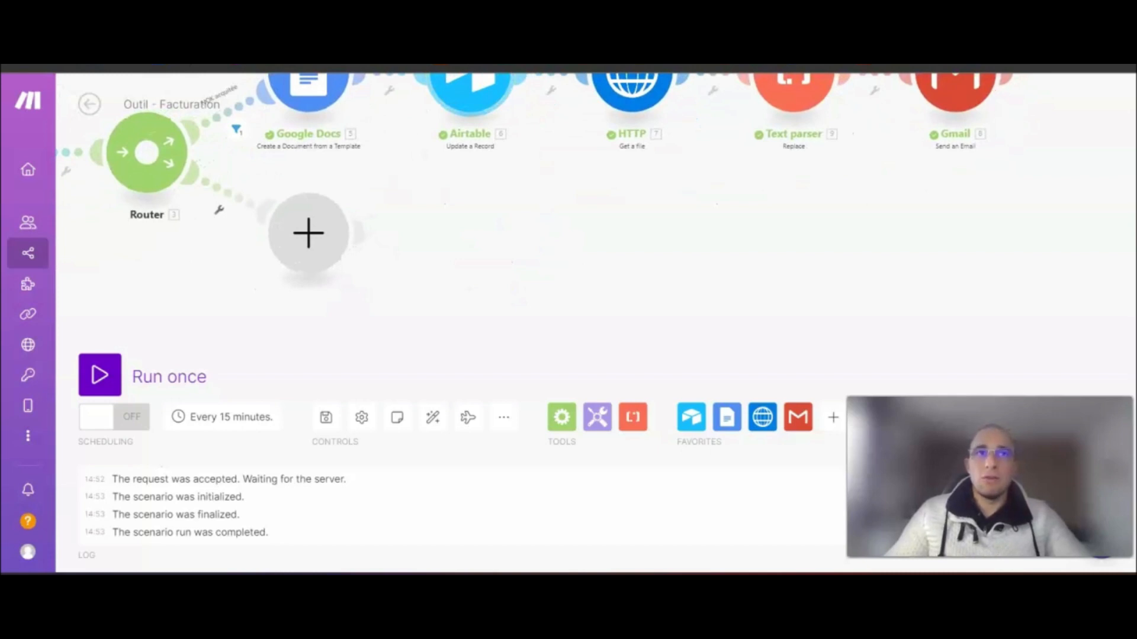
left_click(283, 185)
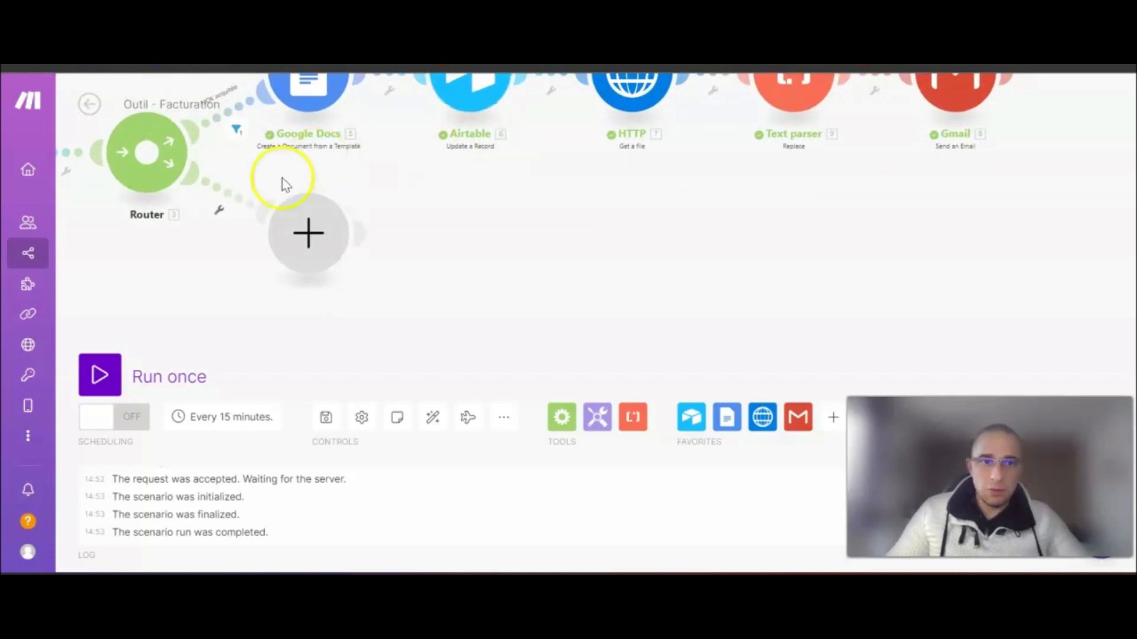
left_click(309, 232)
- Add an 'OK acquitée' filter to the second route: Facture acquitée ? Equal to true
left_click(219, 212)
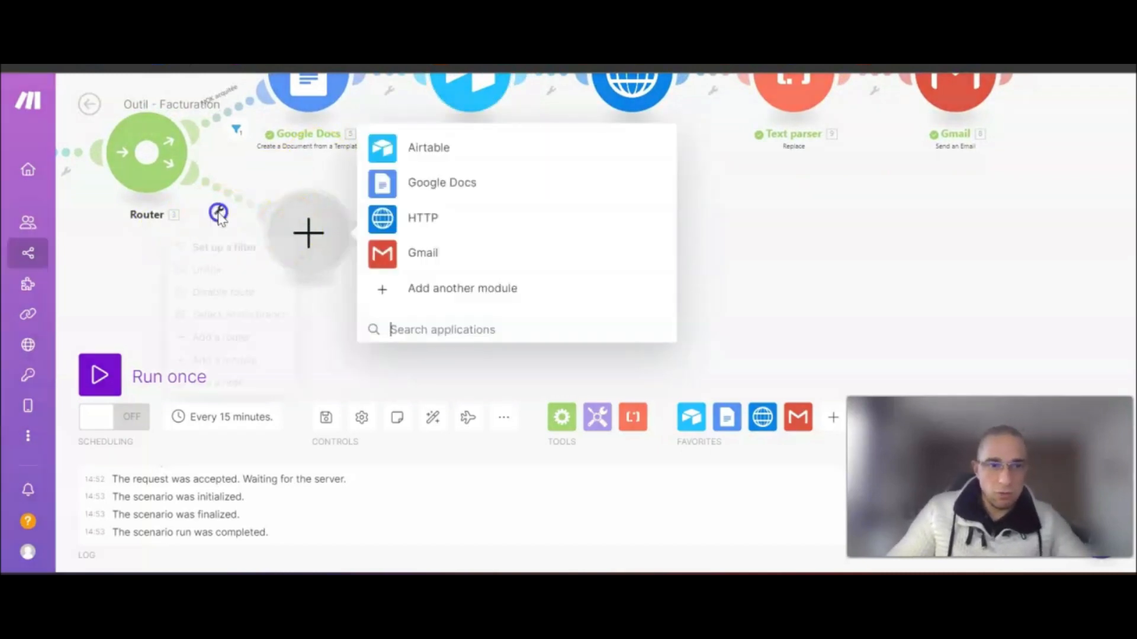
left_click(237, 247)
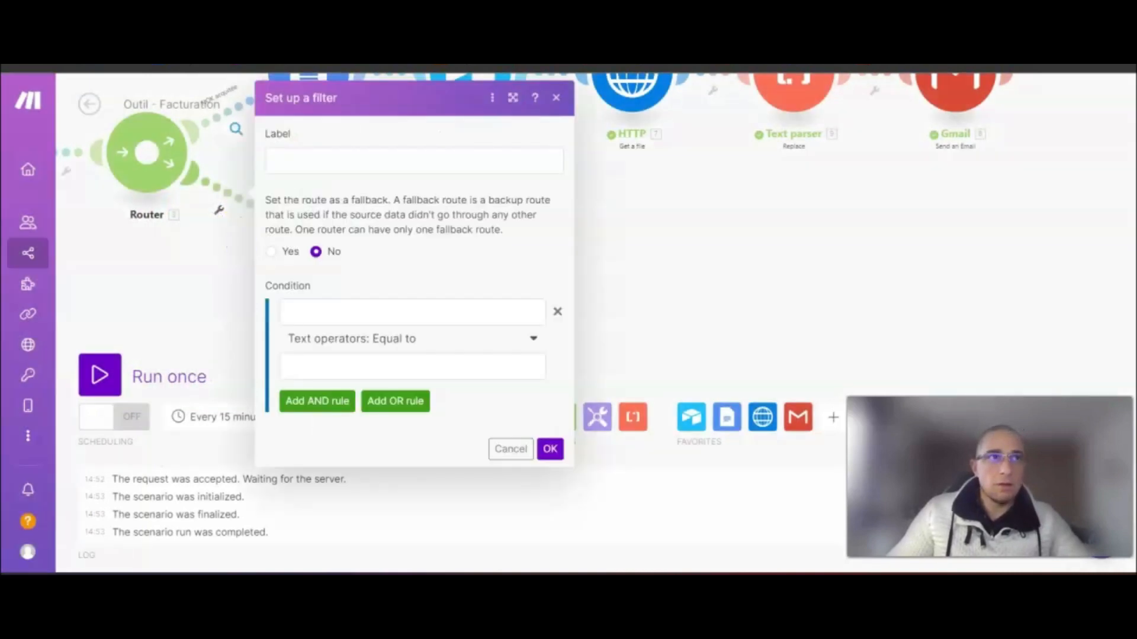
left_click(370, 160)
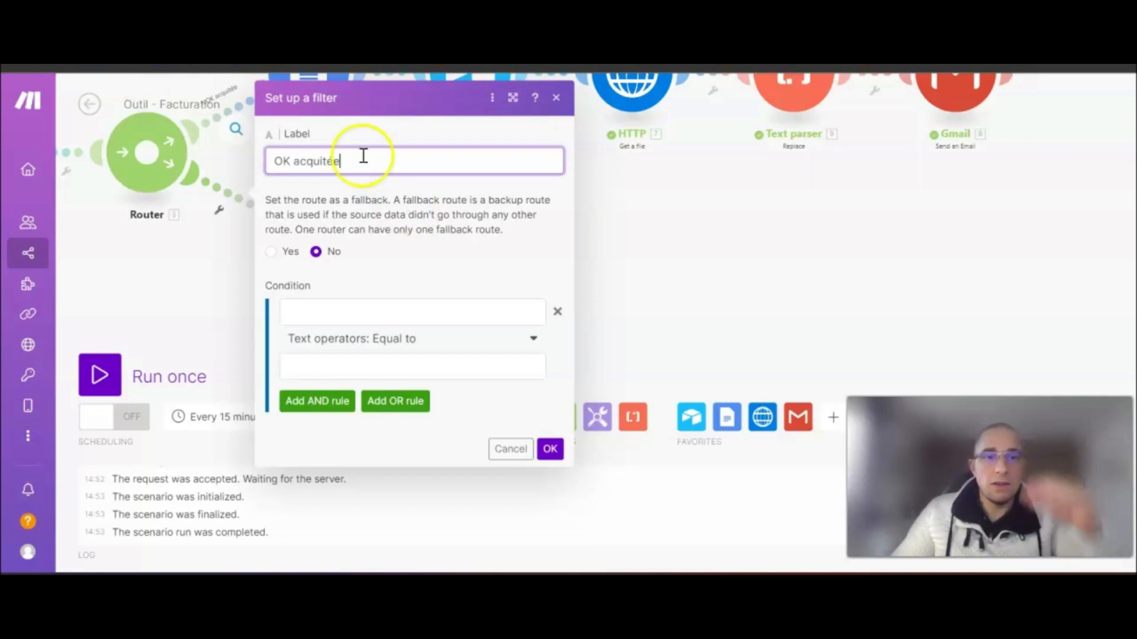
left_click(337, 310)
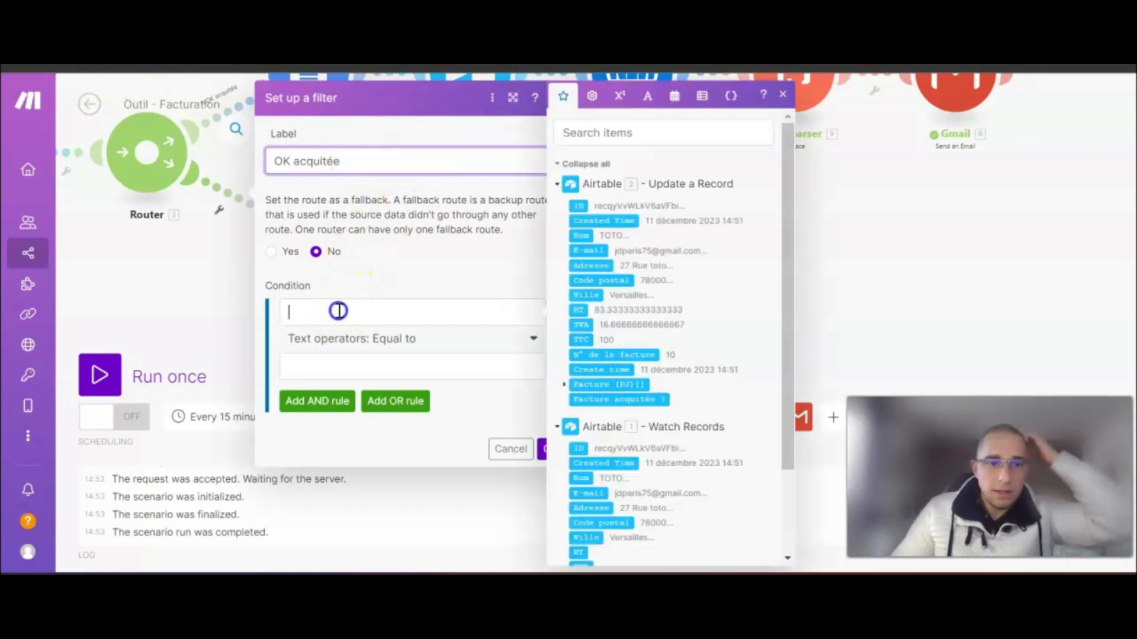
left_click(610, 399)
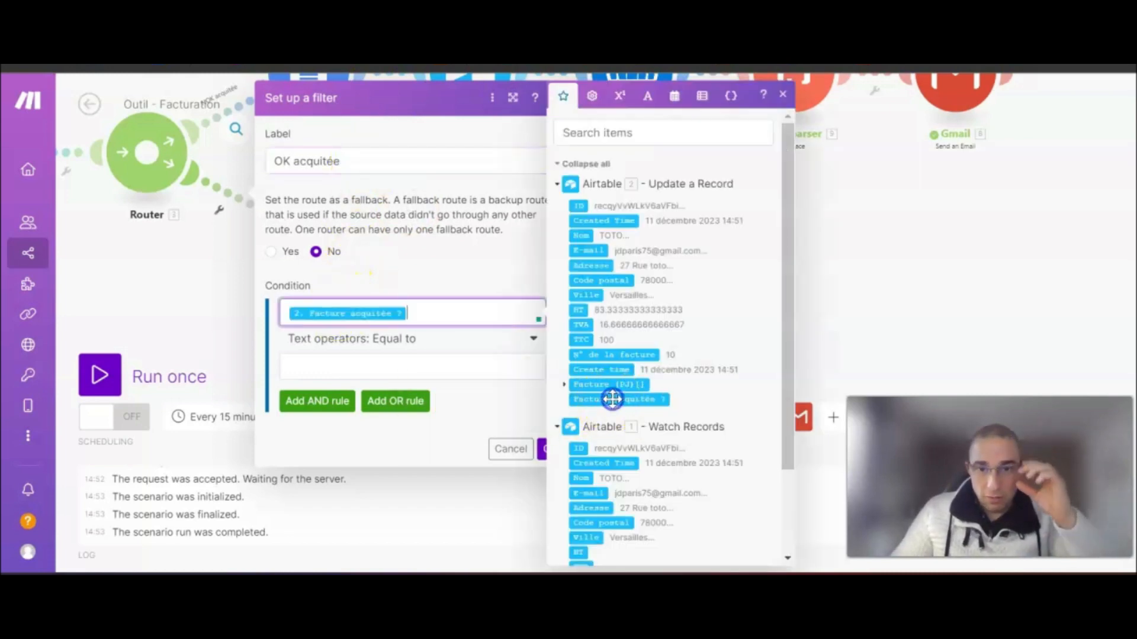
left_click(443, 348)
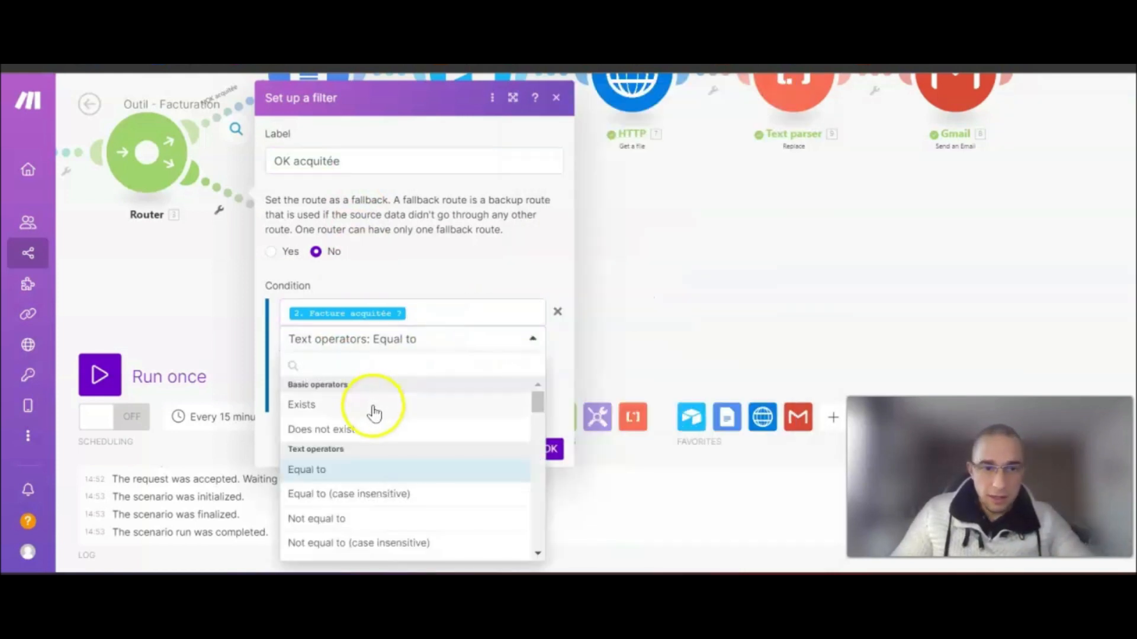
left_click(308, 469)
left_click(336, 364)
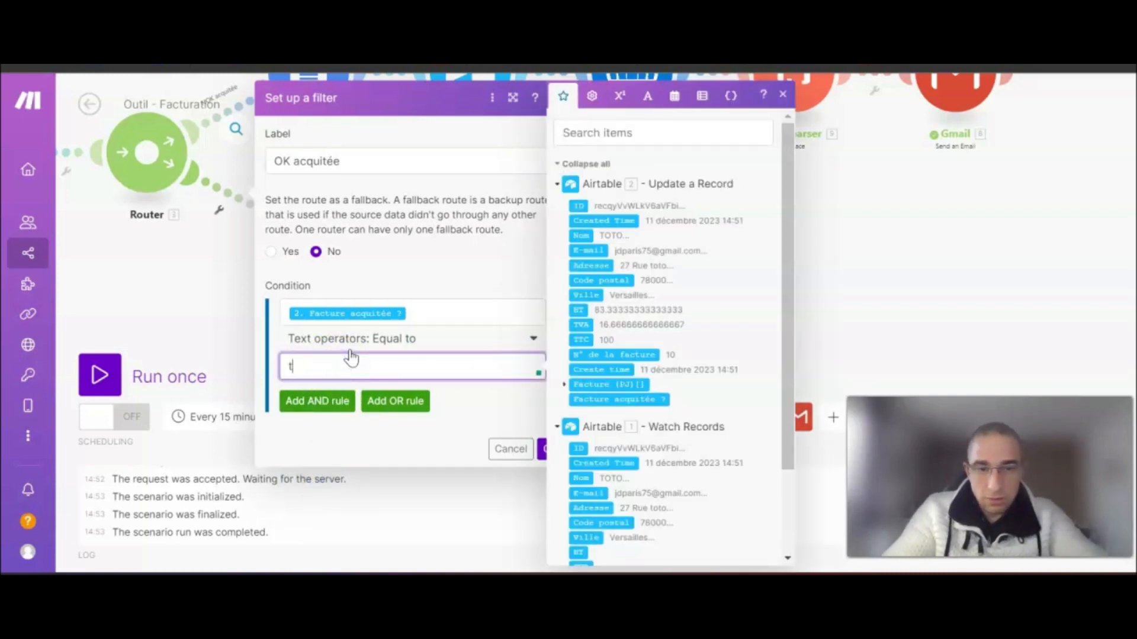
left_click(459, 408)
double_click(356, 313)
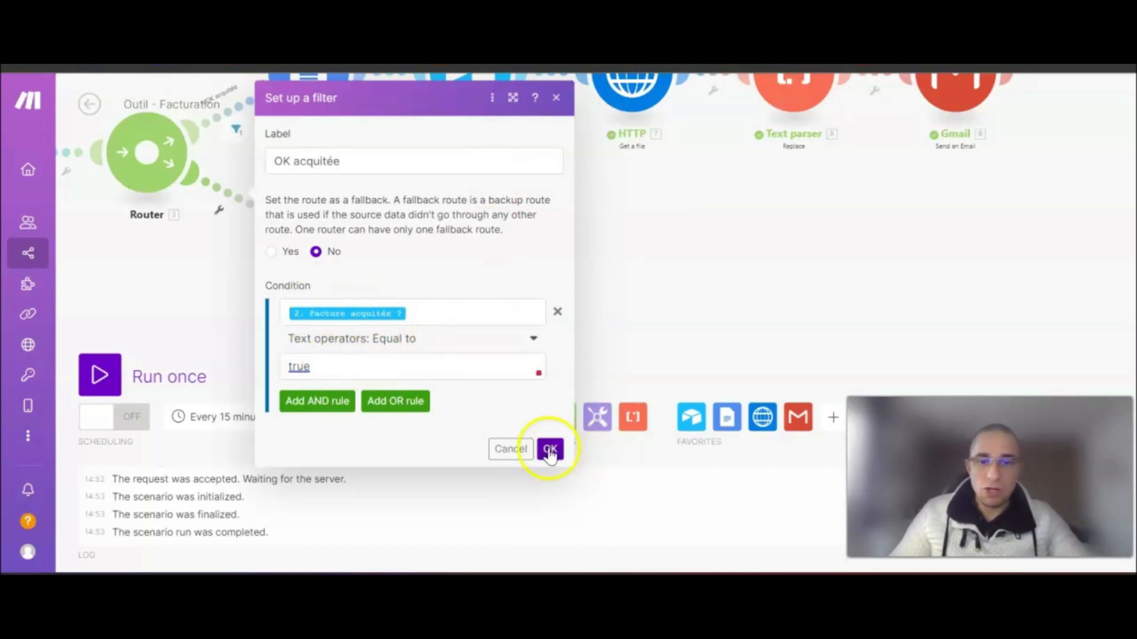
left_click(550, 448)
- Show Airtable's Formulaire de saisie des factures form view and scroll through its fields
left_click_drag(442, 265, 492, 298)
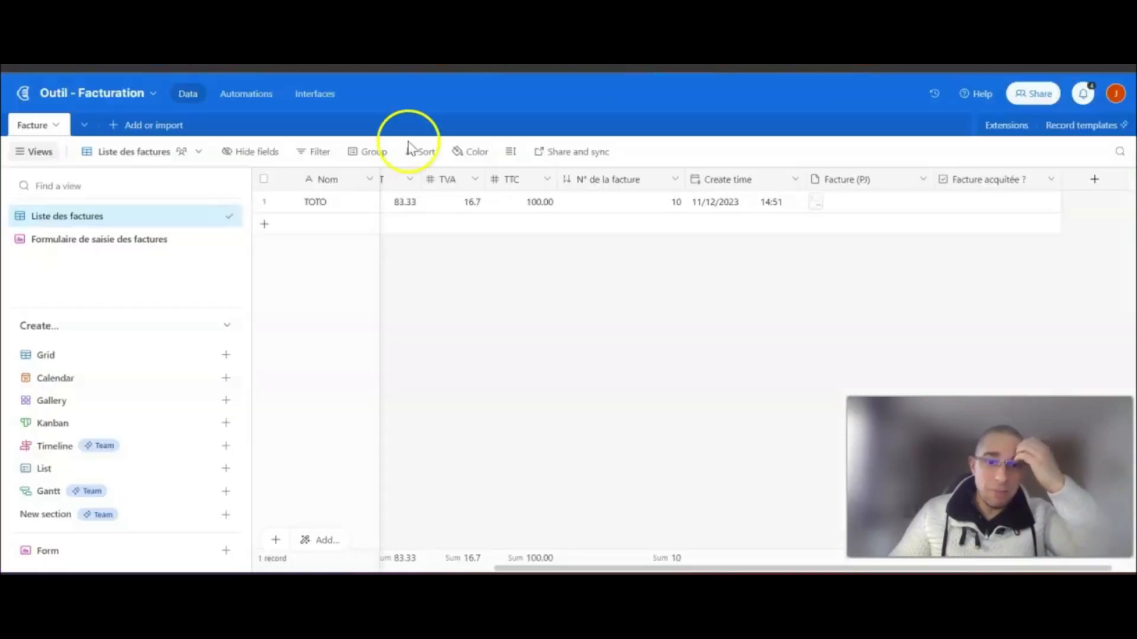
left_click(126, 243)
scroll(592, 379, "down", 10)
scroll(645, 320, "down", 5)
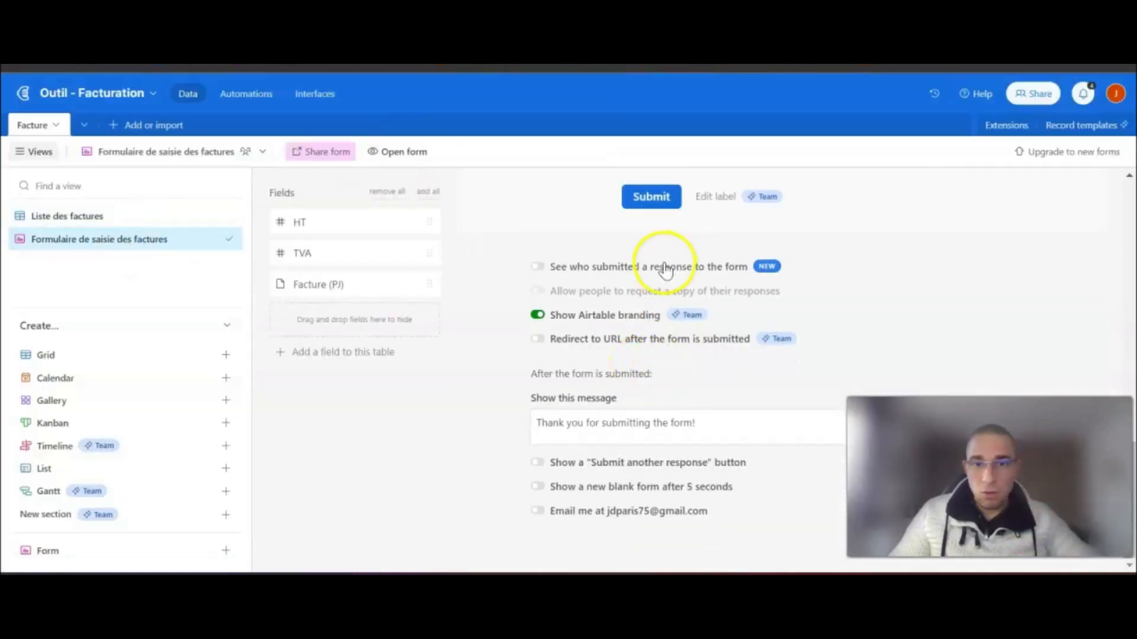
scroll(667, 328, "up", 3)
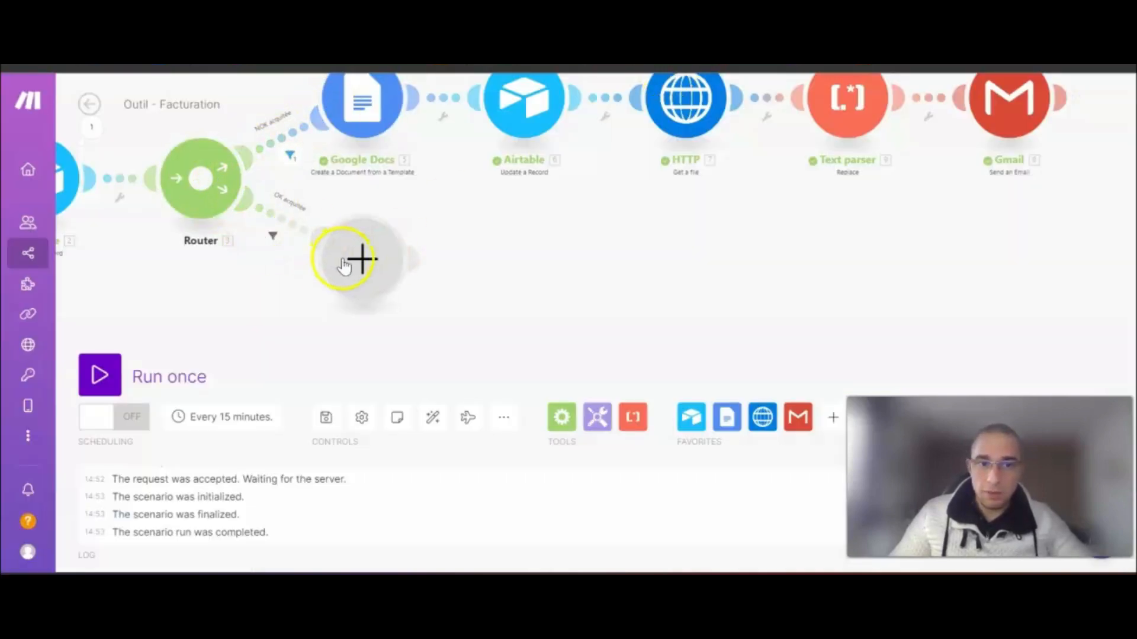
- Add a Google Docs 'Create a Document from a Template' module to the OK acquitée route
left_click_drag(589, 312, 469, 302)
left_click(248, 258)
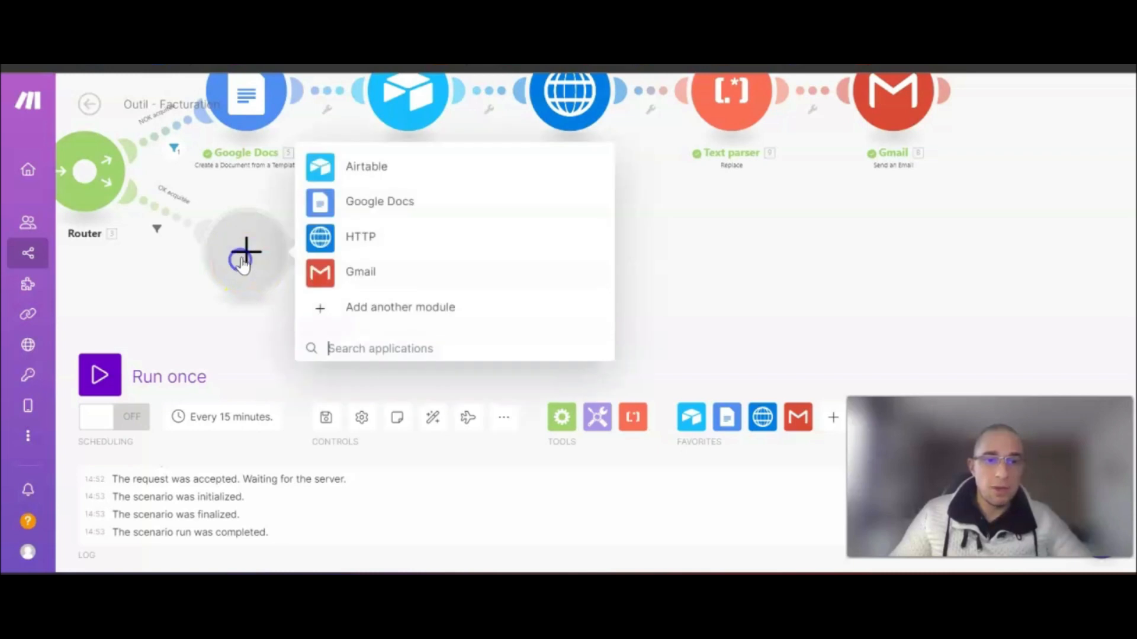
left_click(368, 204)
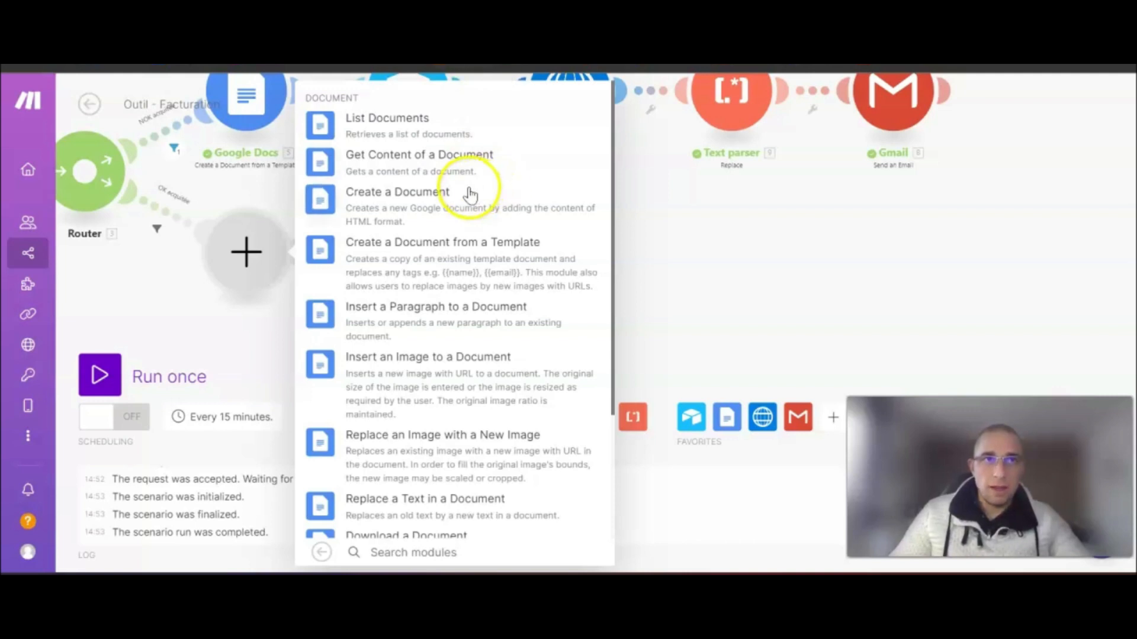
left_click(424, 265)
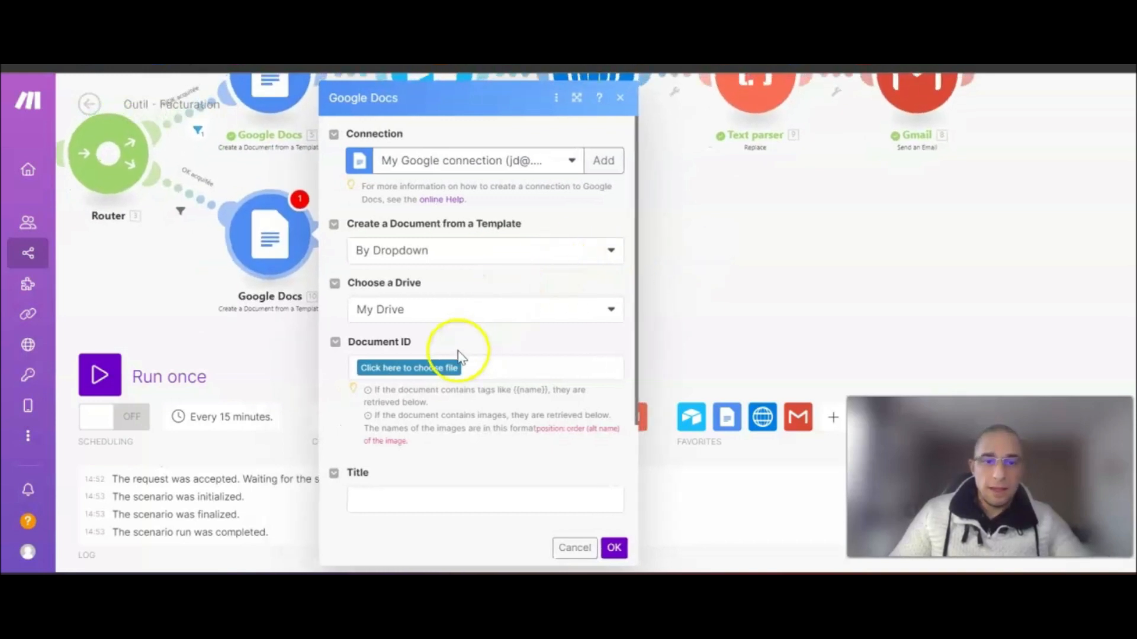
- Use the third Google connection and pick Template facture acq from the Outil - Facturation folder
left_click(390, 373)
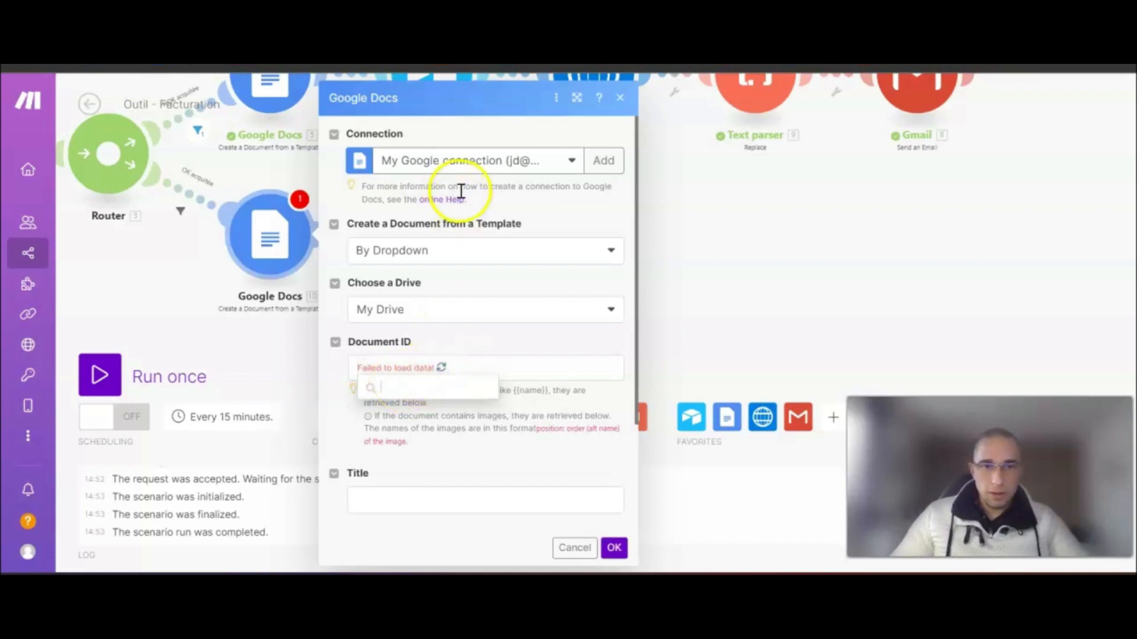
left_click(514, 159)
left_click(476, 272)
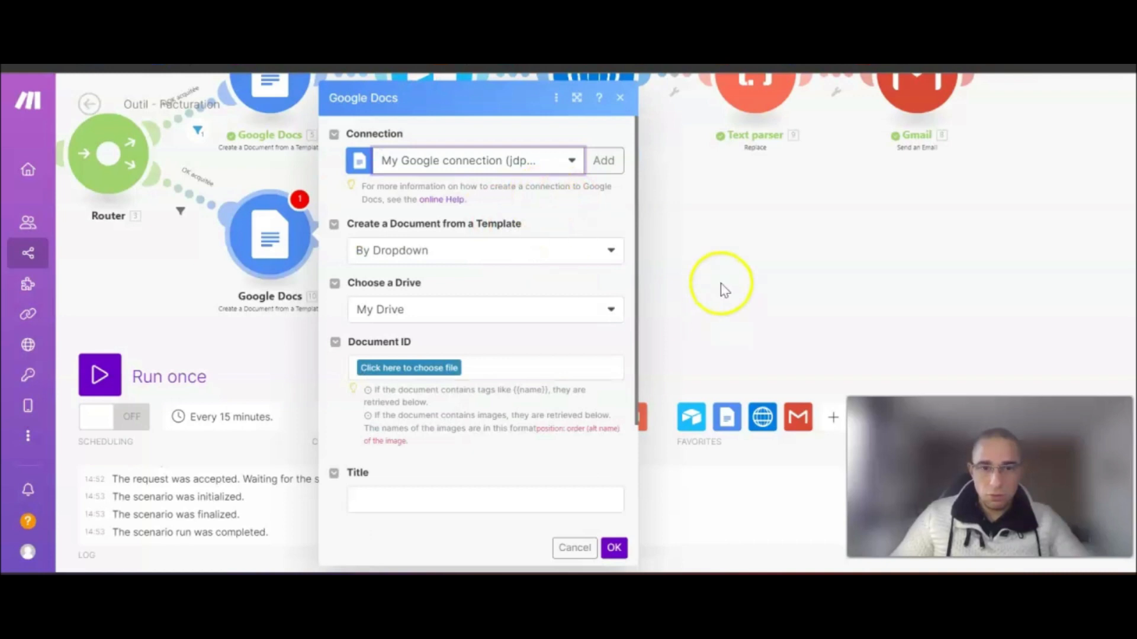
left_click_drag(721, 286, 740, 262)
left_click(412, 368)
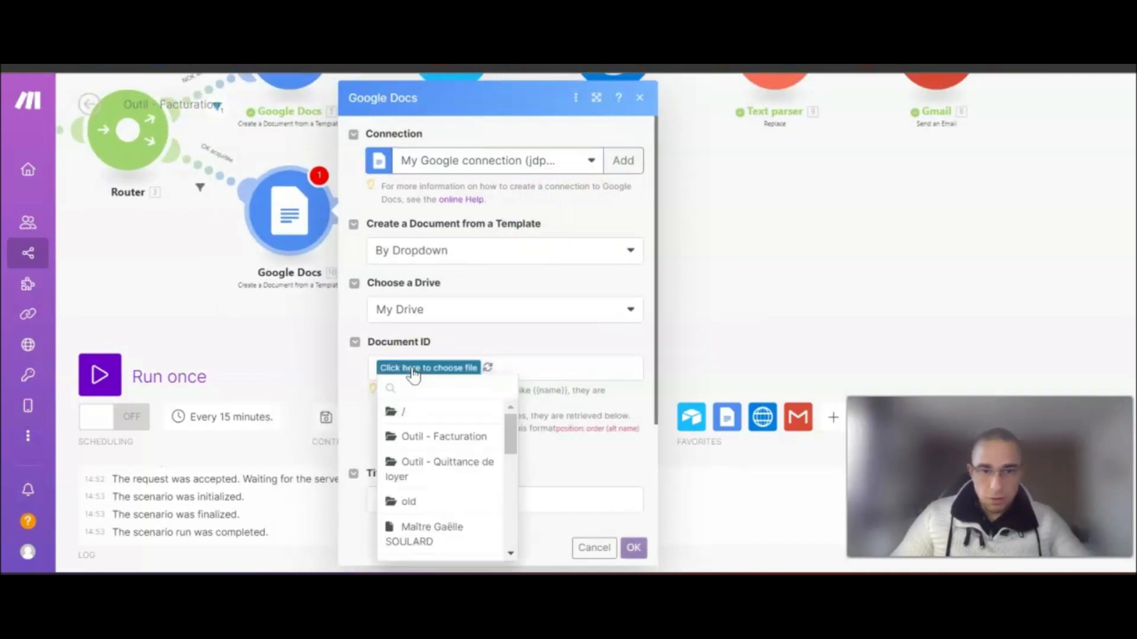
left_click(441, 437)
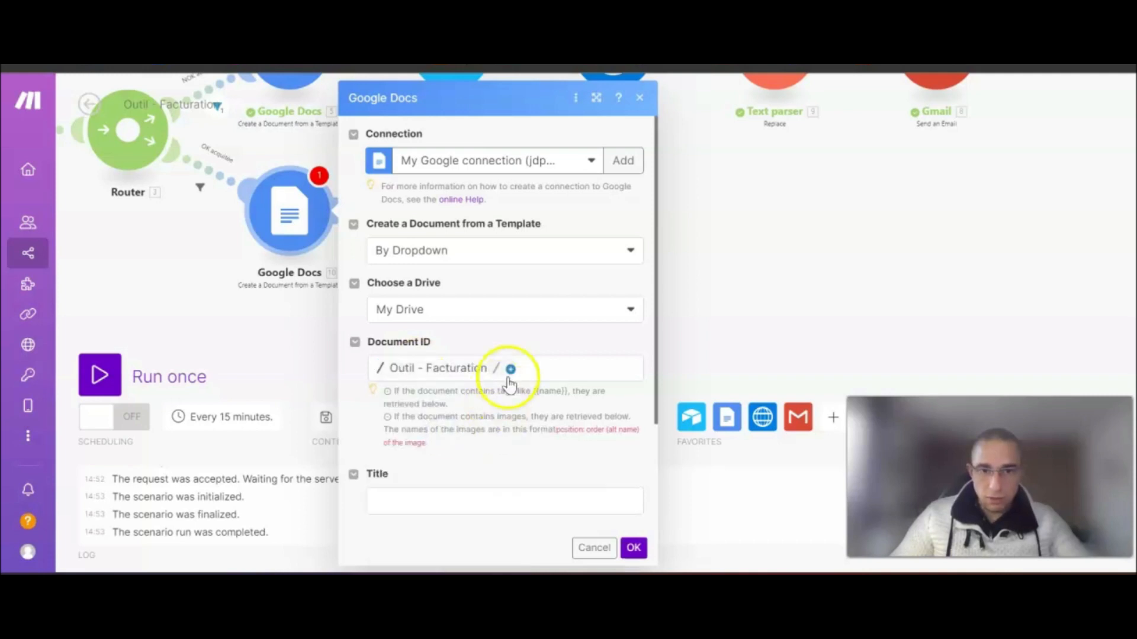
left_click(511, 369)
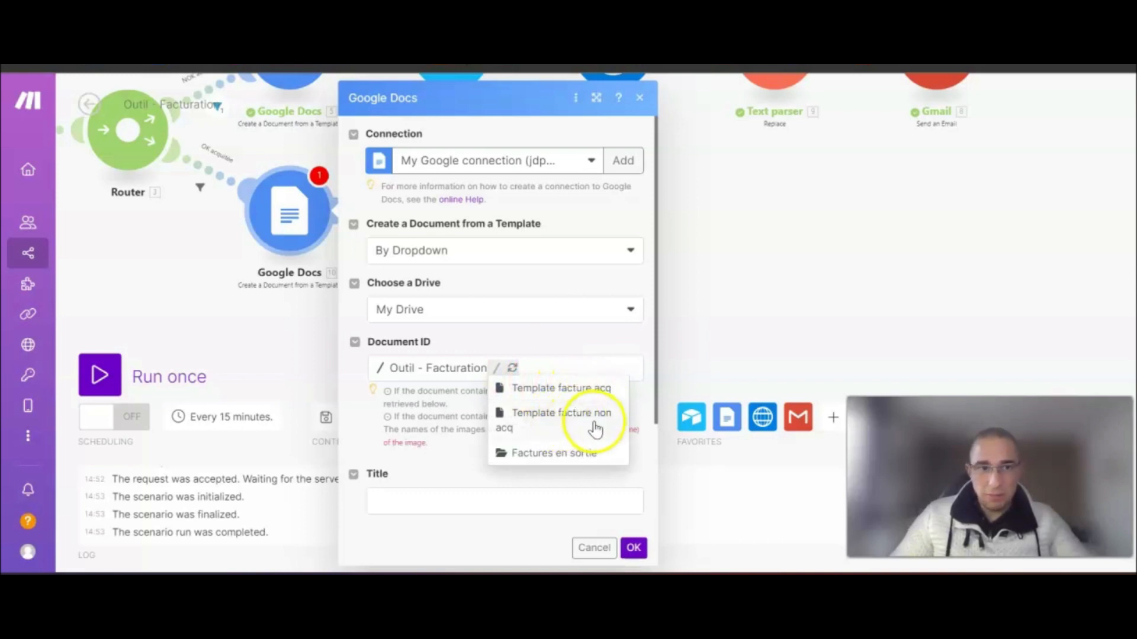
left_click(555, 391)
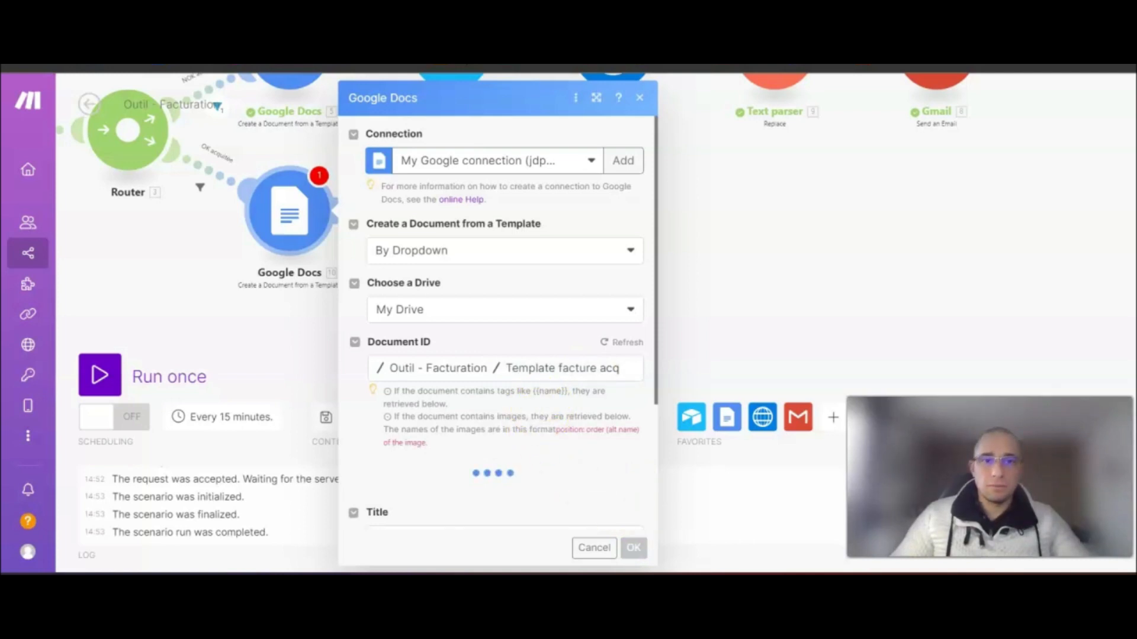
scroll(499, 350, "down", 3)
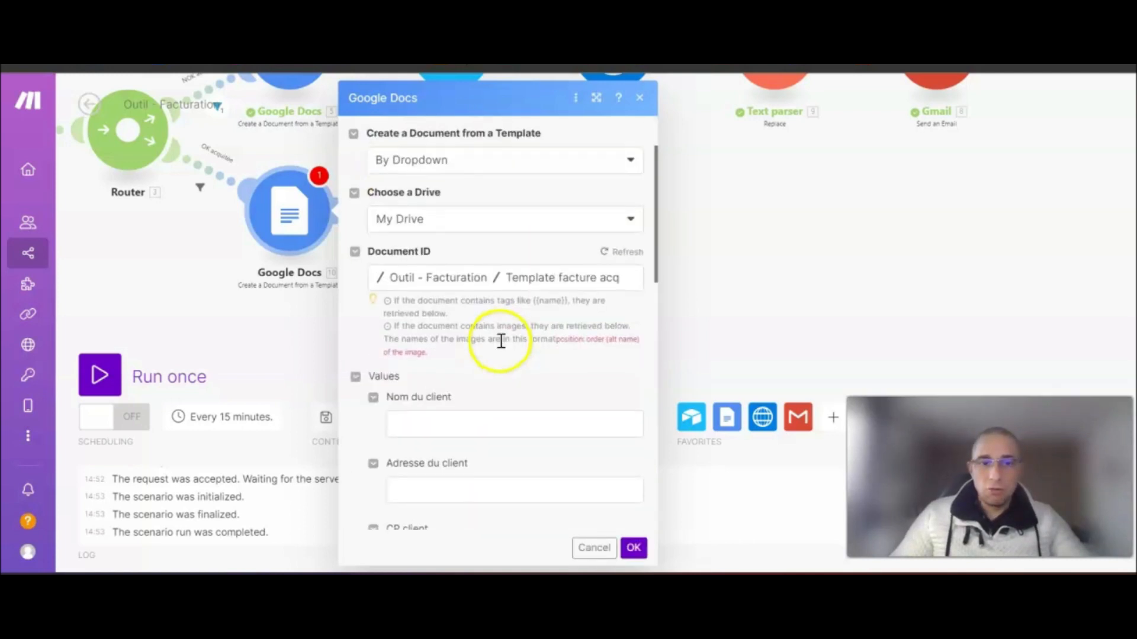
scroll(473, 316, "down", 2)
- Map the record's Nom, Adresse, Code postal and Ville into the client name, address, CP and city values
left_click(426, 247)
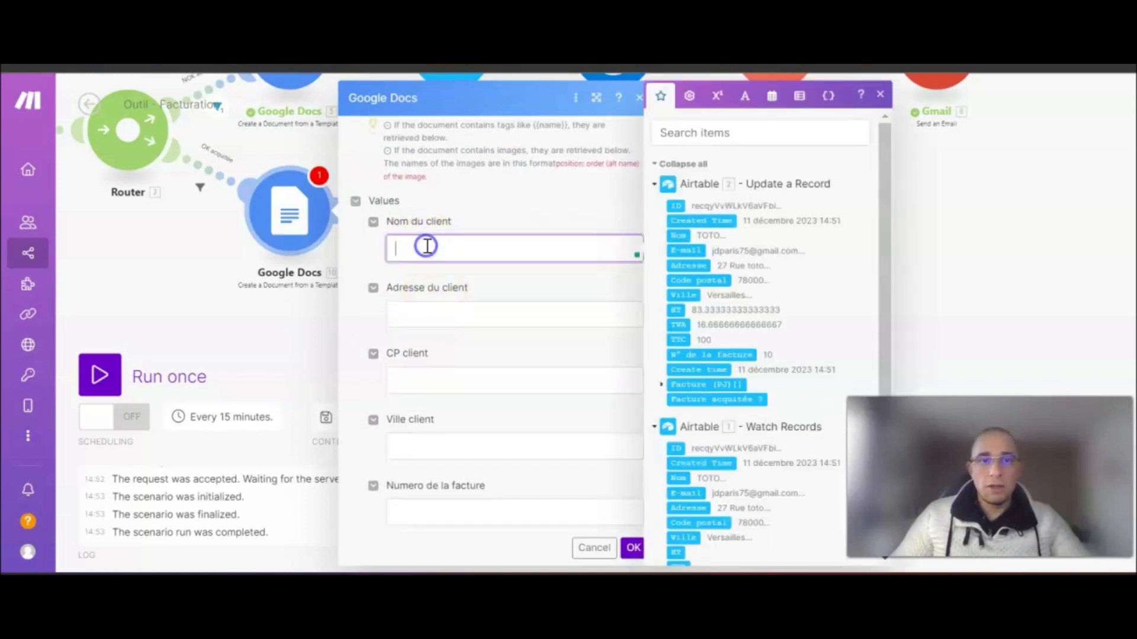
left_click(678, 235)
left_click(474, 312)
left_click(685, 265)
left_click(477, 376)
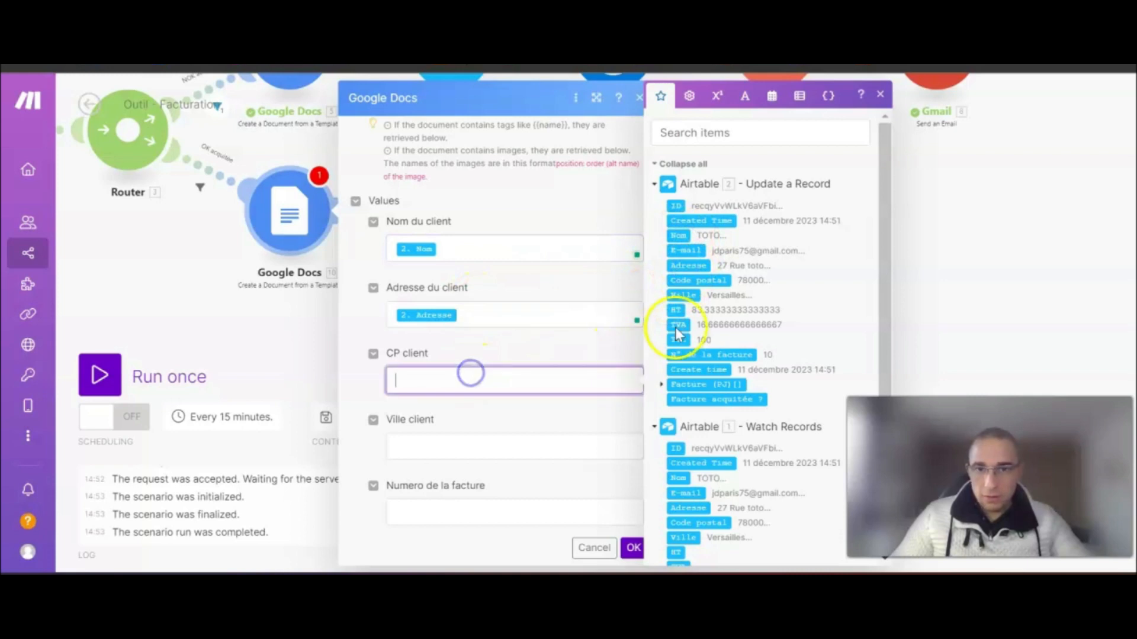
left_click(701, 283)
left_click(450, 449)
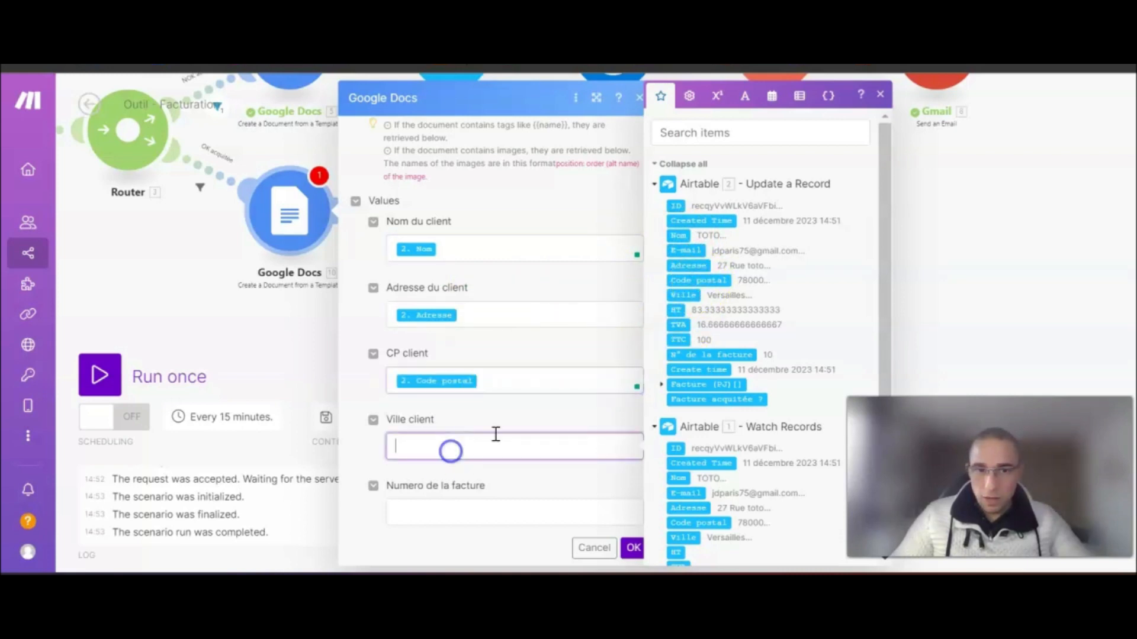
left_click(684, 295)
scroll(507, 388, "down", 3)
- Map N° de la facture into Numero de la facture and set Produit to 'Prestation 1 heure de coaching'
left_click(466, 331)
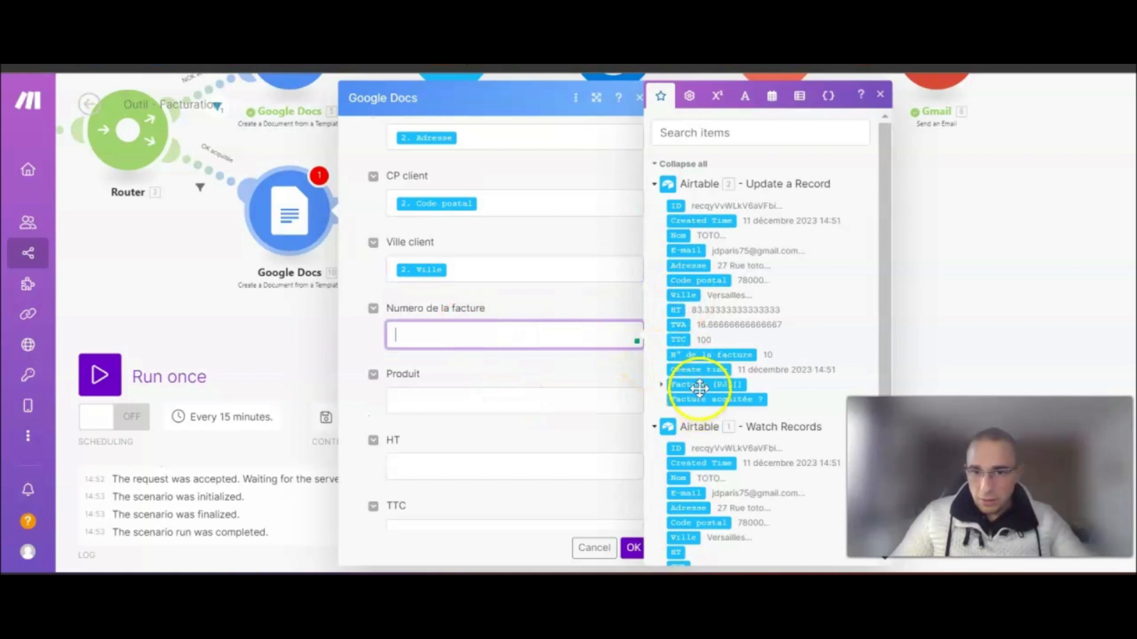
left_click(705, 354)
scroll(530, 373, "down", 2)
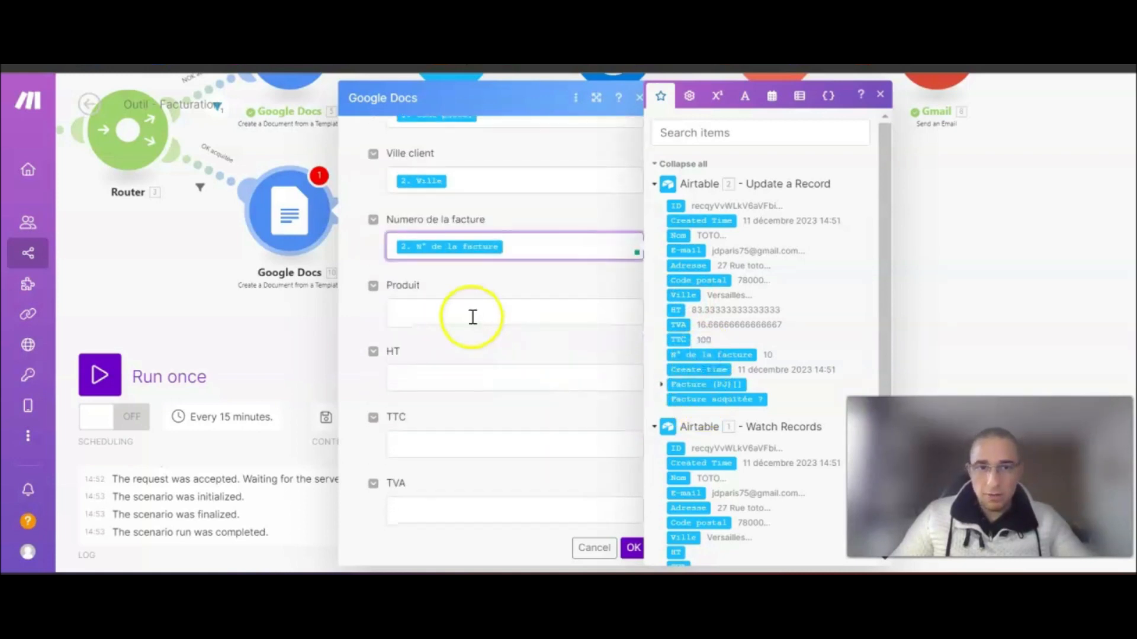
left_click(471, 315)
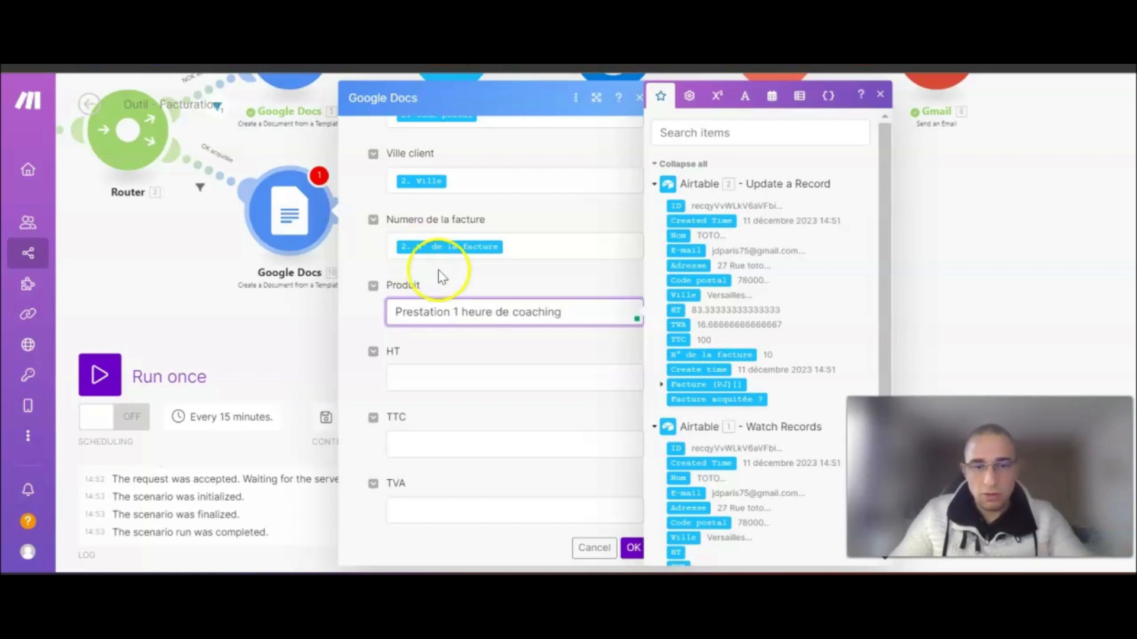
scroll(435, 278, "down", 2)
left_click(442, 289)
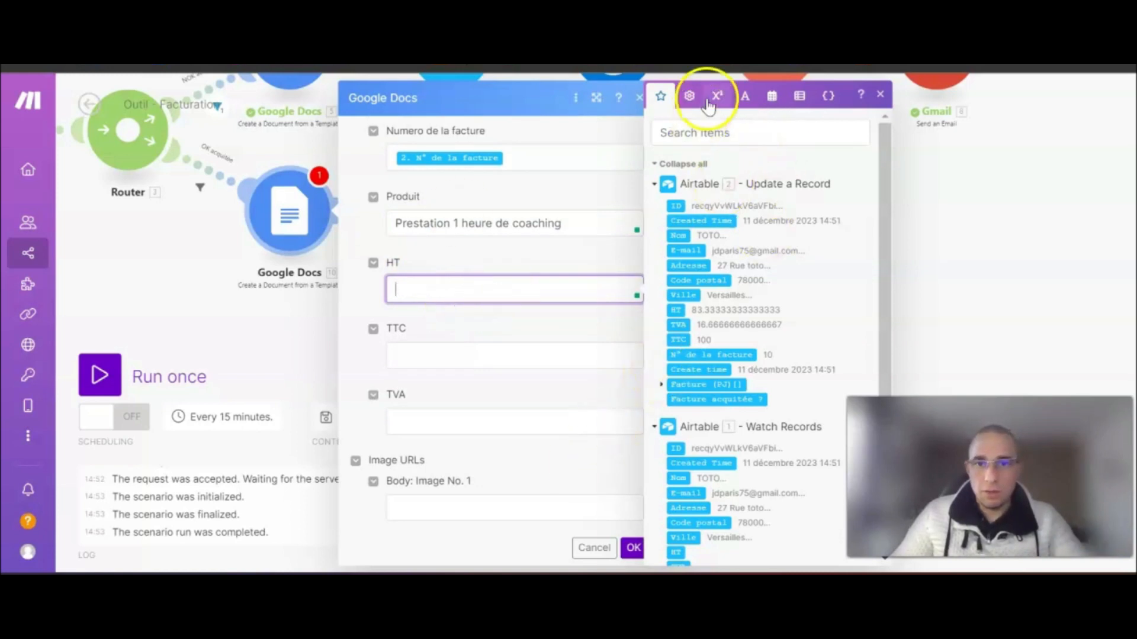
- Wrap HT in formatNumber with 2 decimals and map the record's TTC into the TTC field
left_click(689, 96)
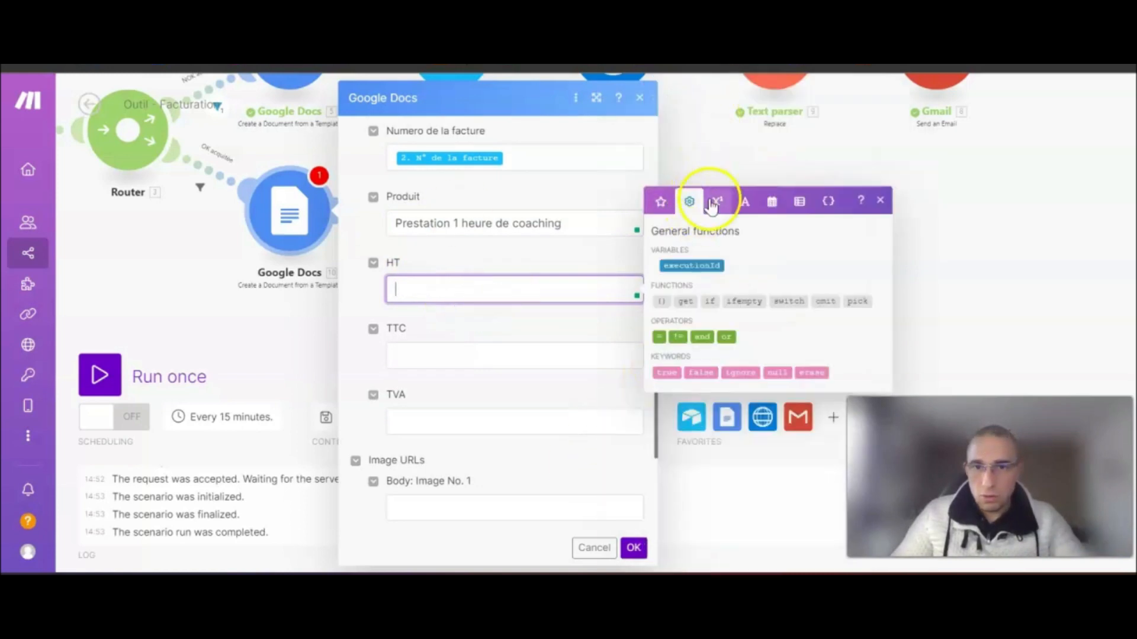
left_click(716, 201)
left_click(747, 334)
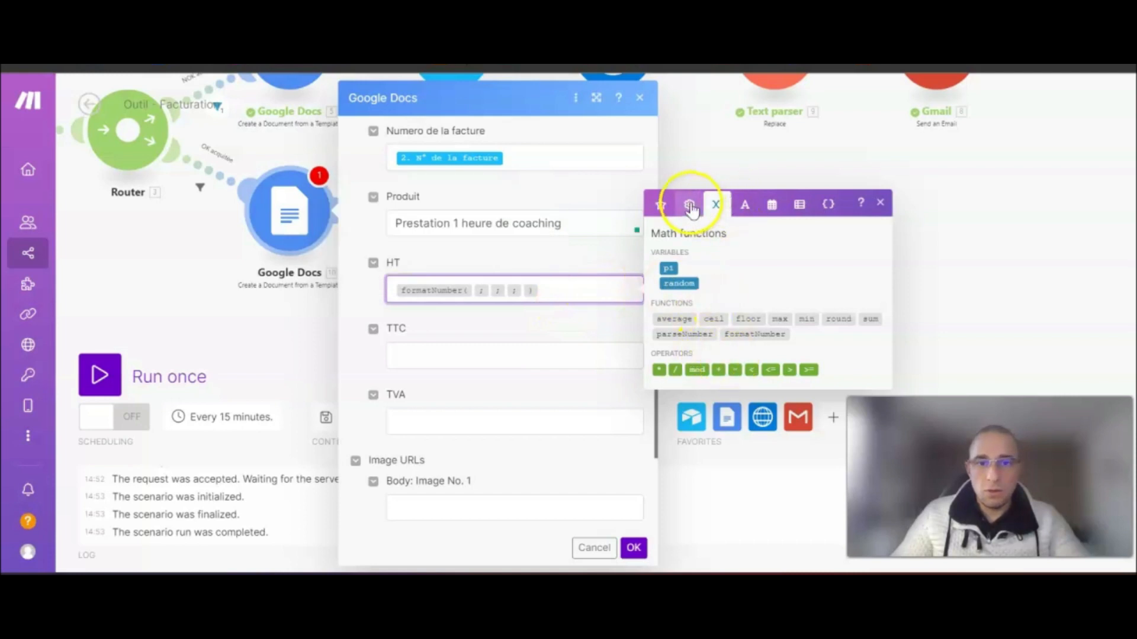
left_click(658, 205)
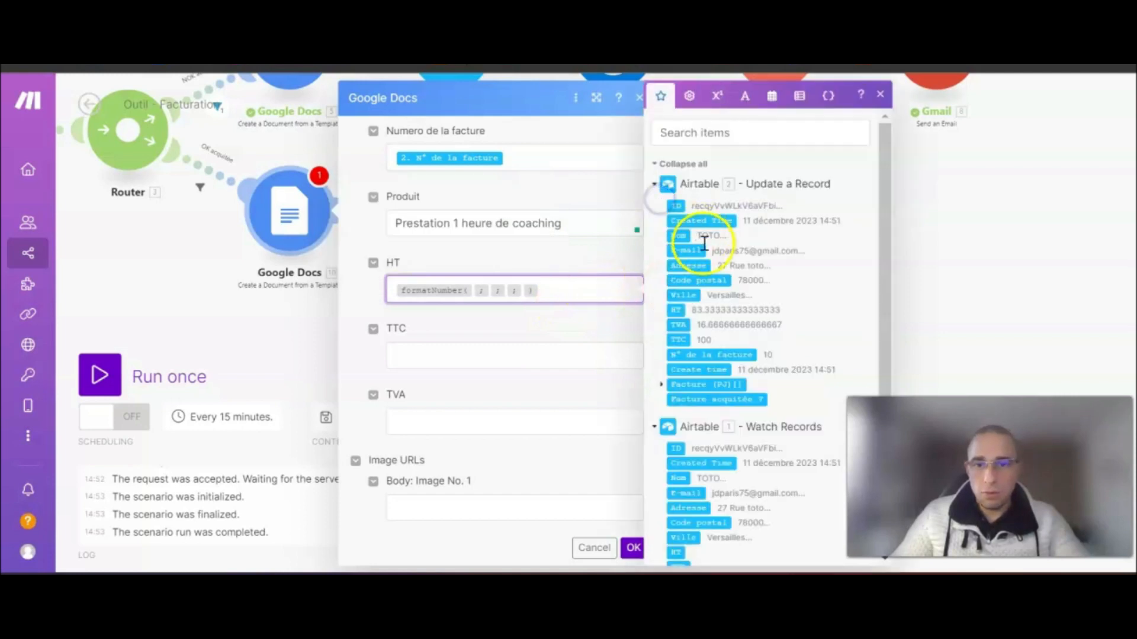
left_click(678, 310)
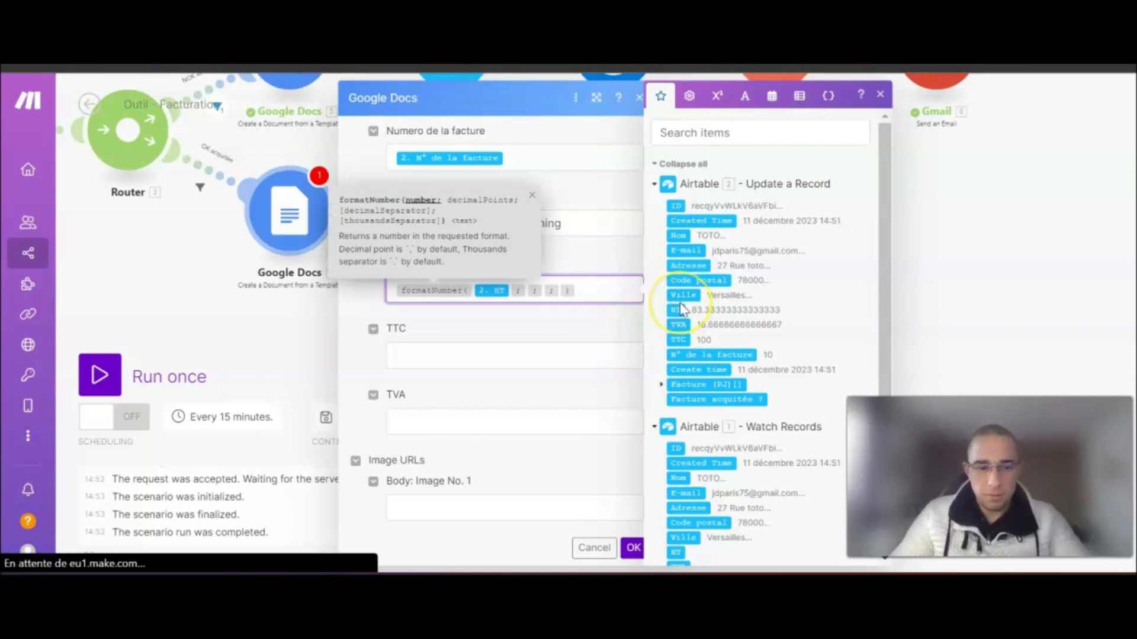
key("Right")
type("2")
key("Right")
key("Right")
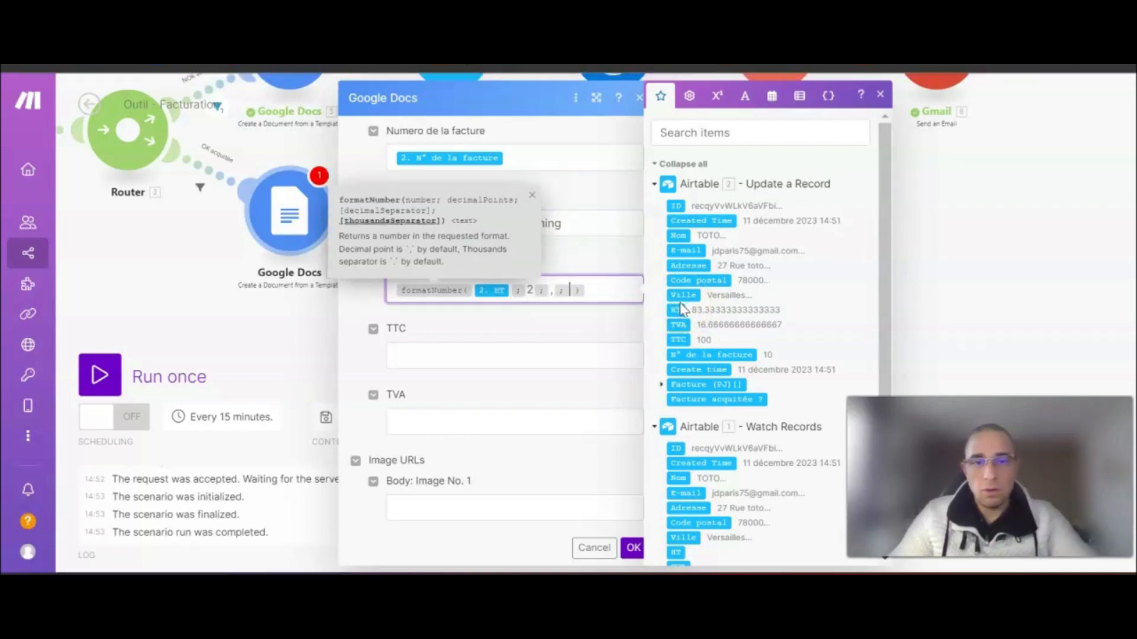
type(".")
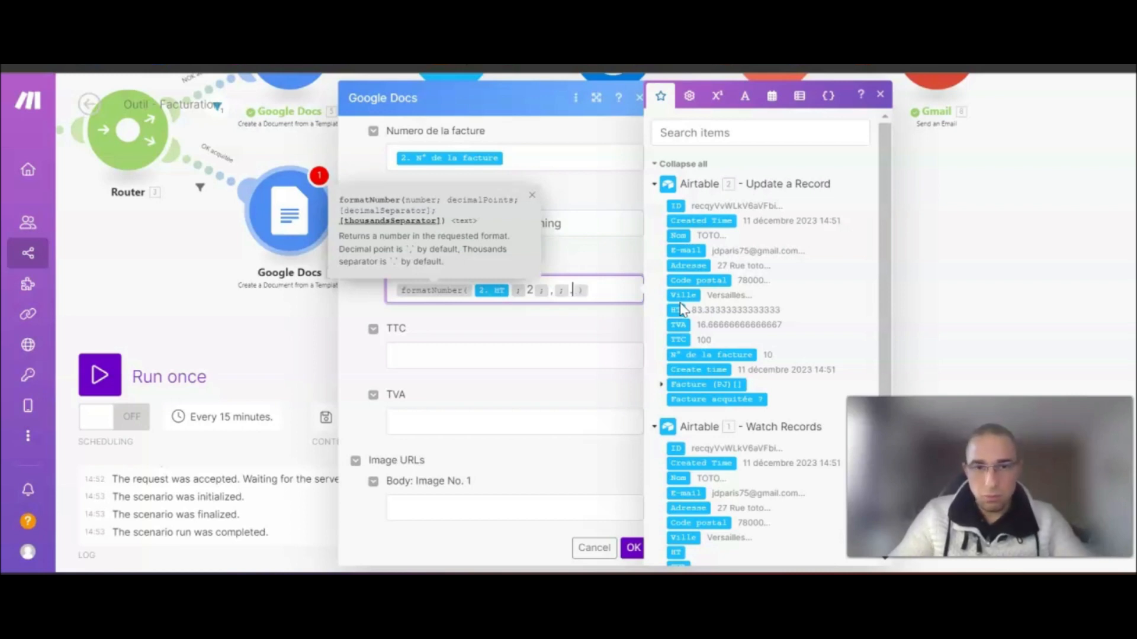
left_click(495, 358)
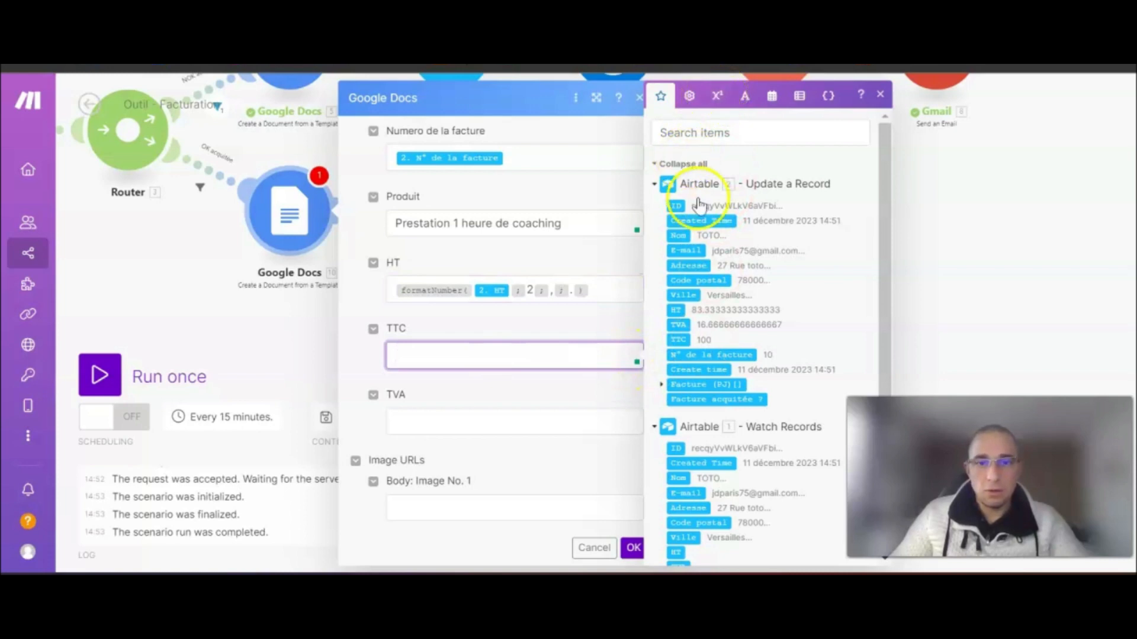
left_click(679, 340)
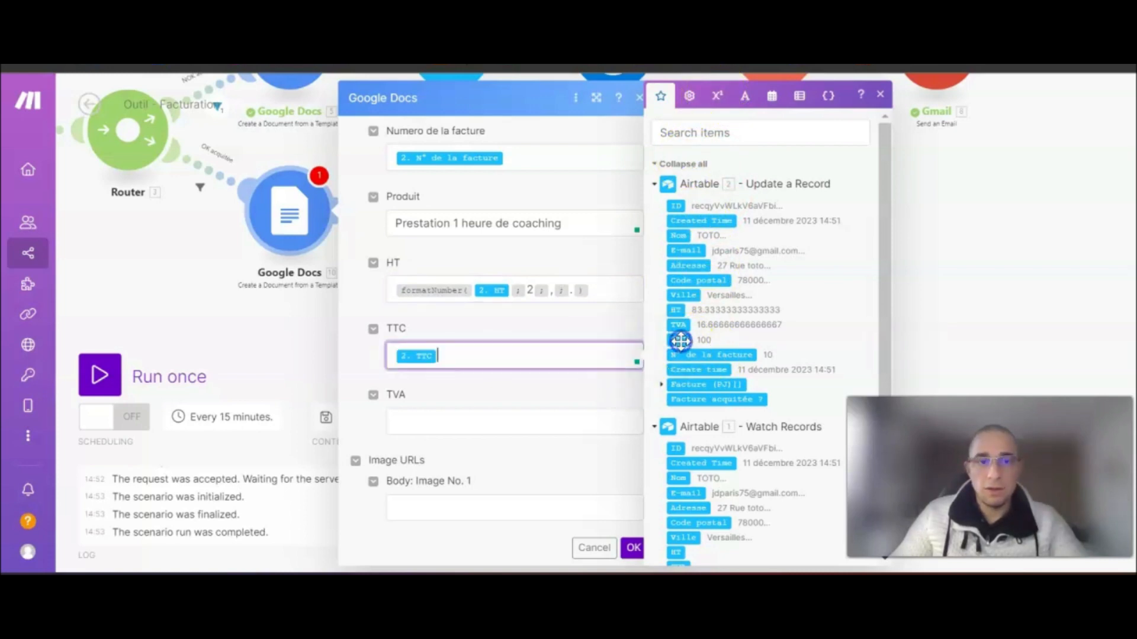
- Set TVA to formatNumber of the record's TVA with 2 decimals and ',' separator
left_click(478, 412)
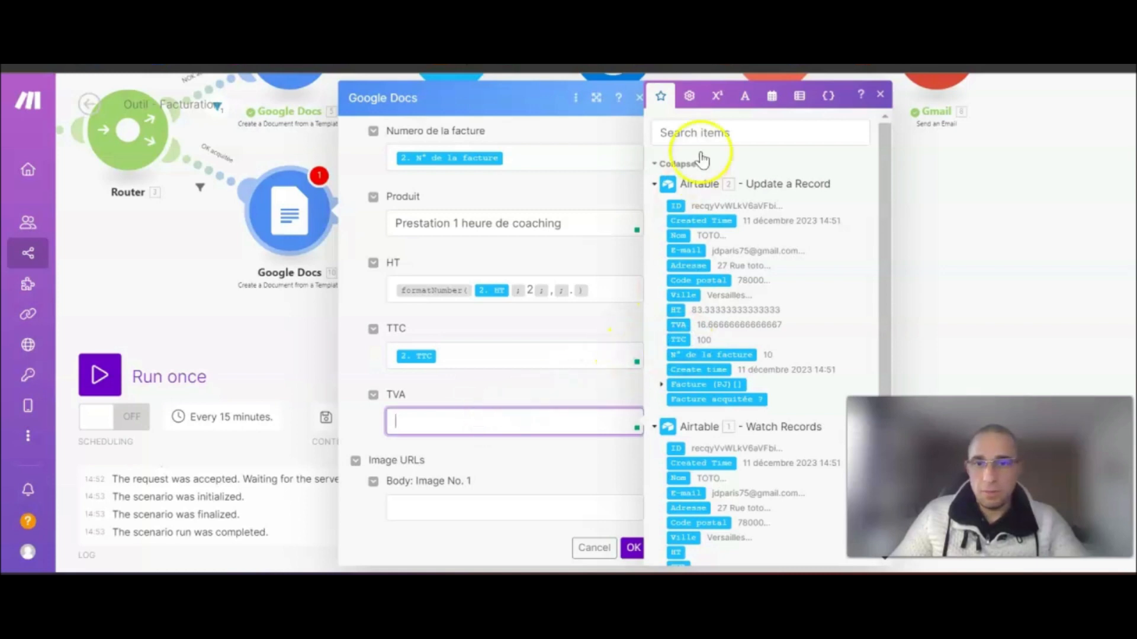
left_click(717, 96)
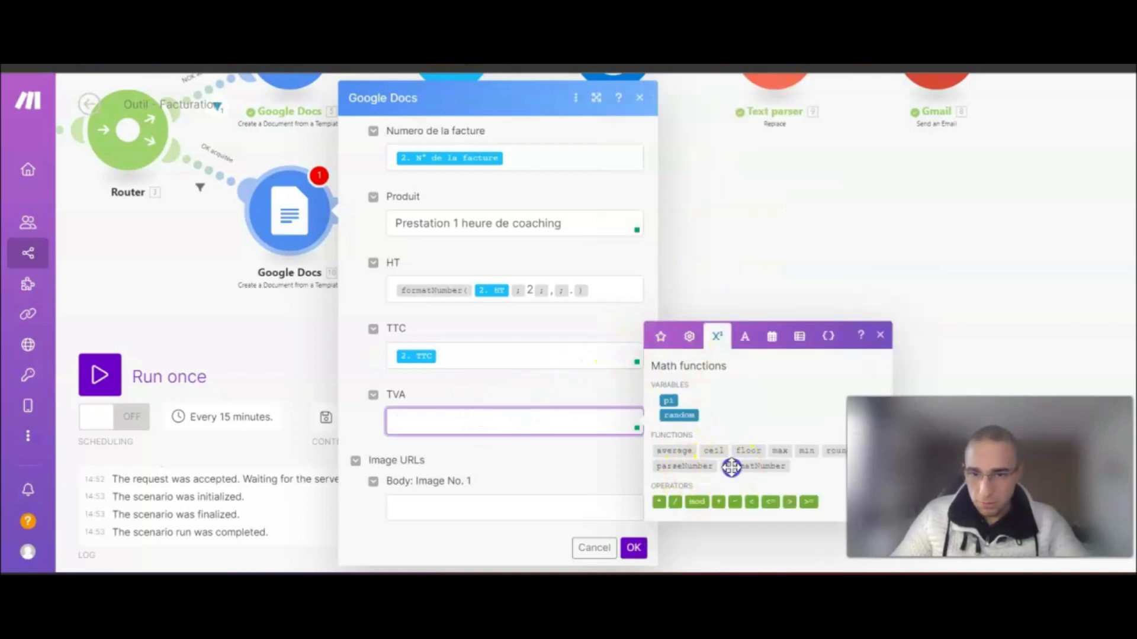
left_click(731, 467)
left_click(522, 416)
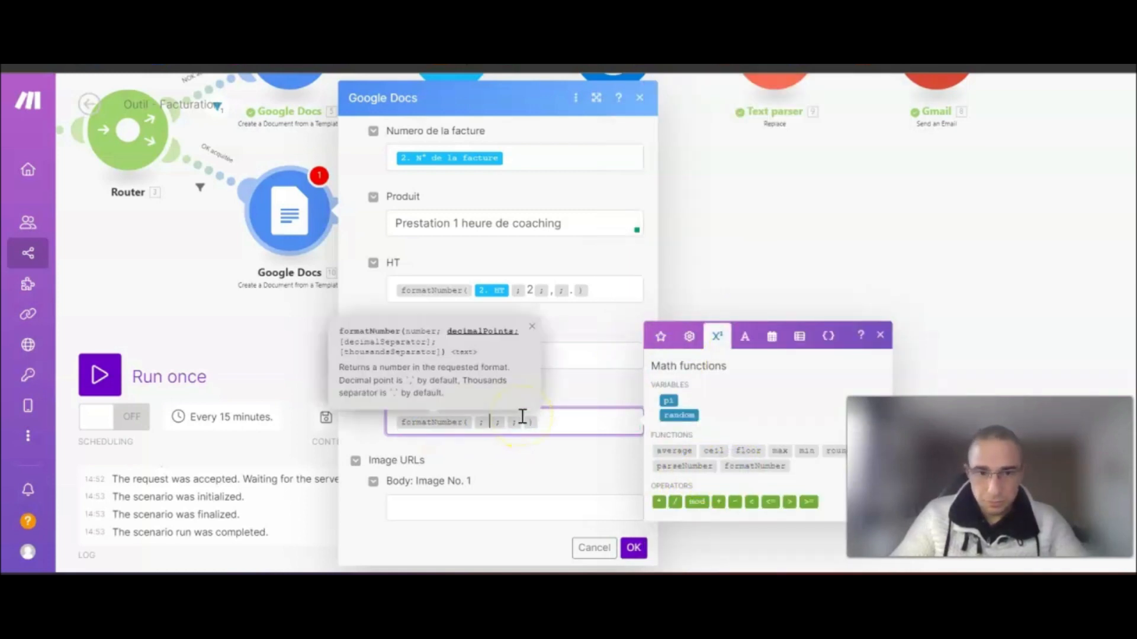
left_click(662, 341)
scroll(702, 510, "down", 2)
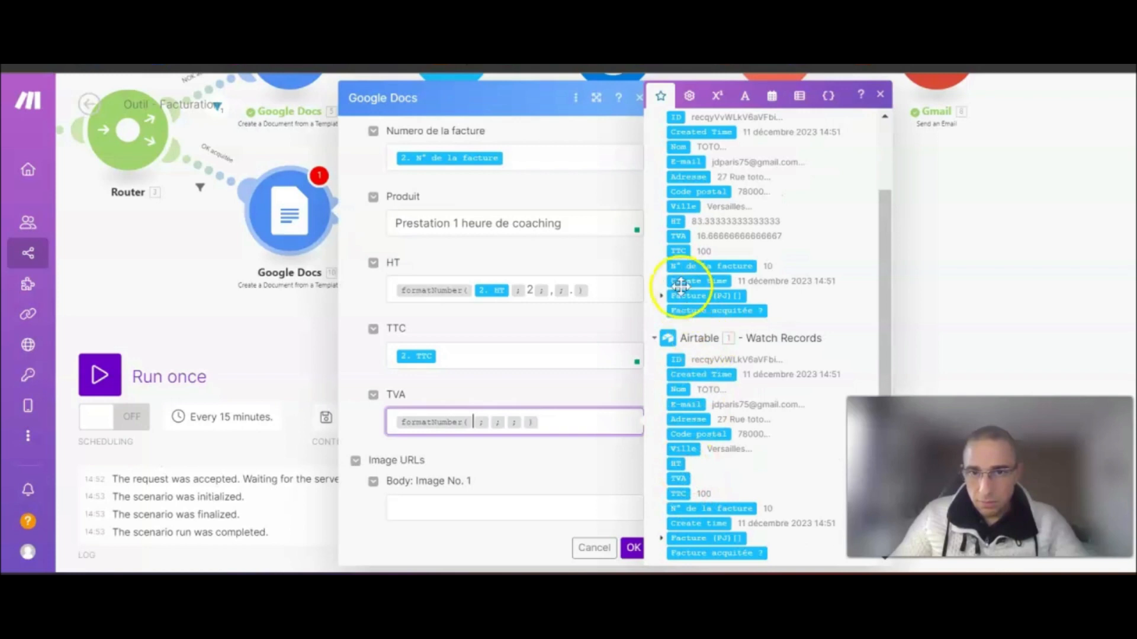
left_click(678, 236)
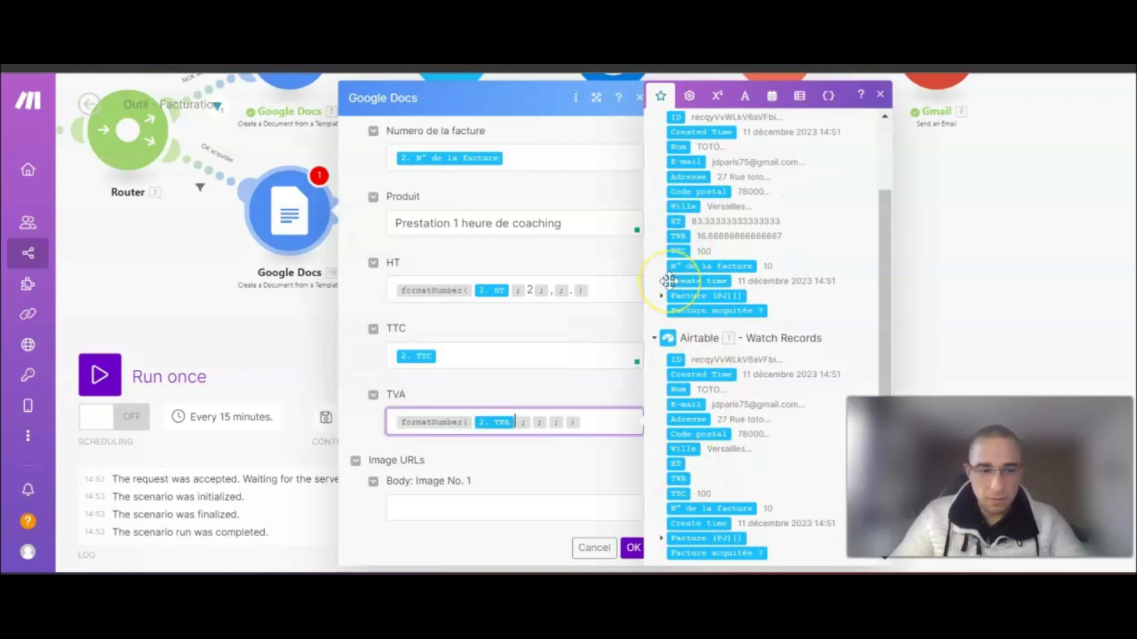
key("Right")
type("2;")
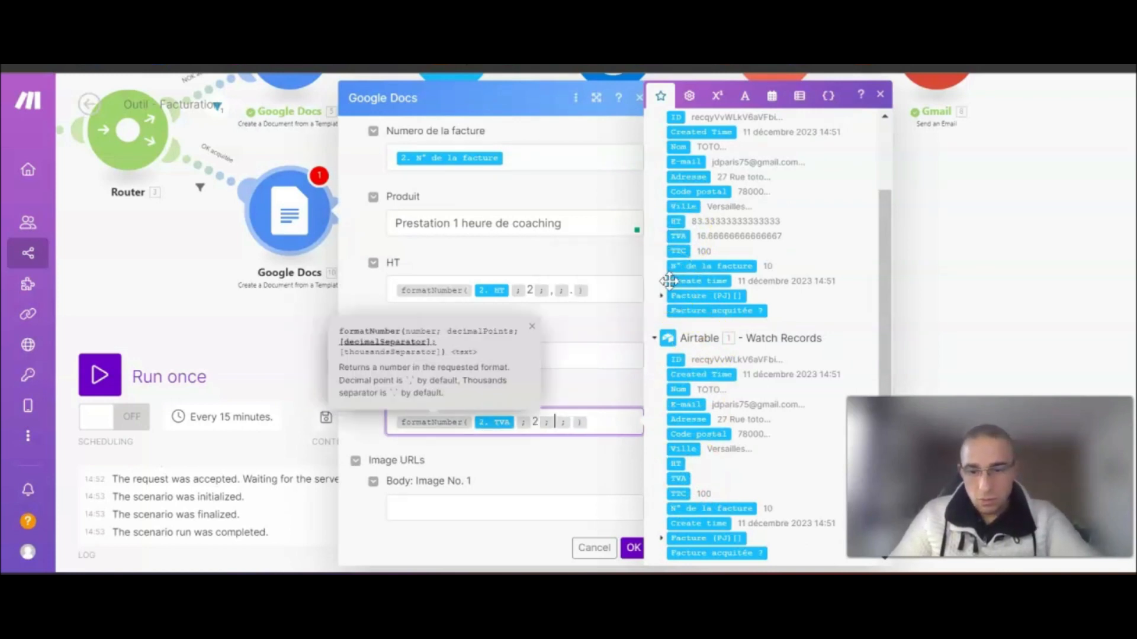
type(",")
key("Right")
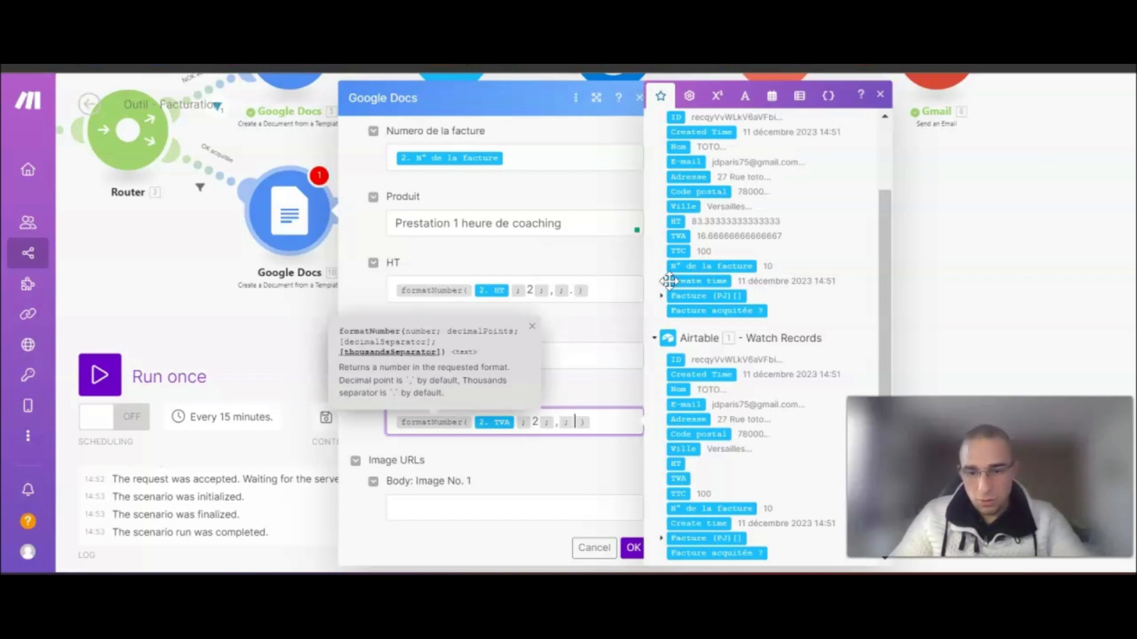
- Title the document 'Facture Mr/Mme' followed by the client's Nom
left_click(595, 455)
scroll(604, 448, "down", 2)
scroll(605, 448, "down", 2)
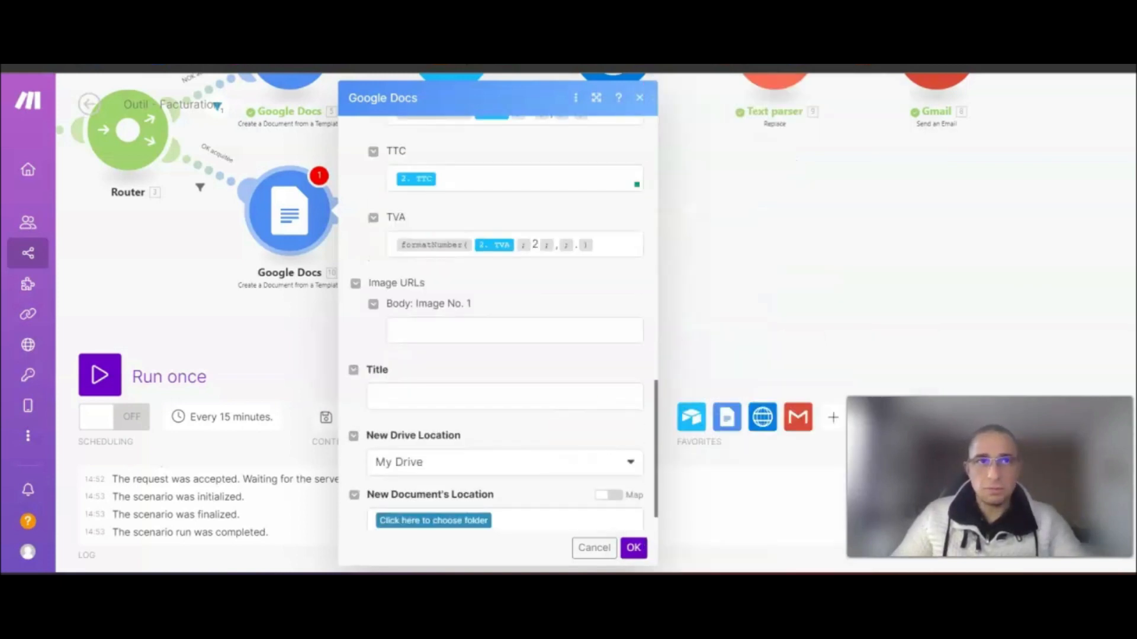
left_click(407, 400)
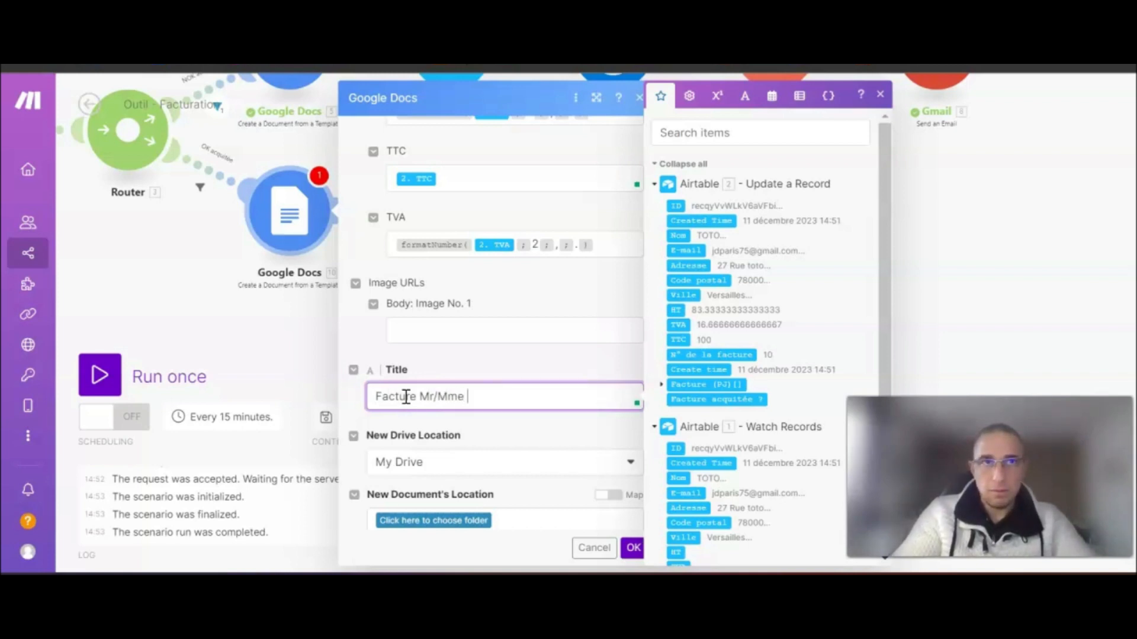
left_click(678, 235)
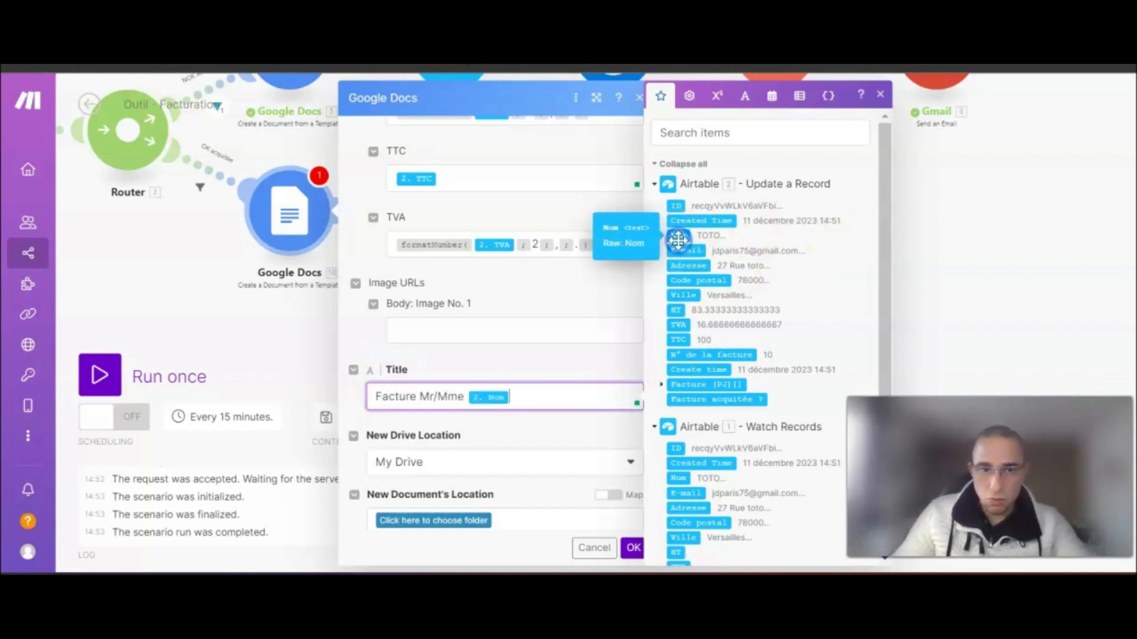
- Store new documents in Outil - Facturation / Factures en sortie and save the module
scroll(497, 395, "down", 1)
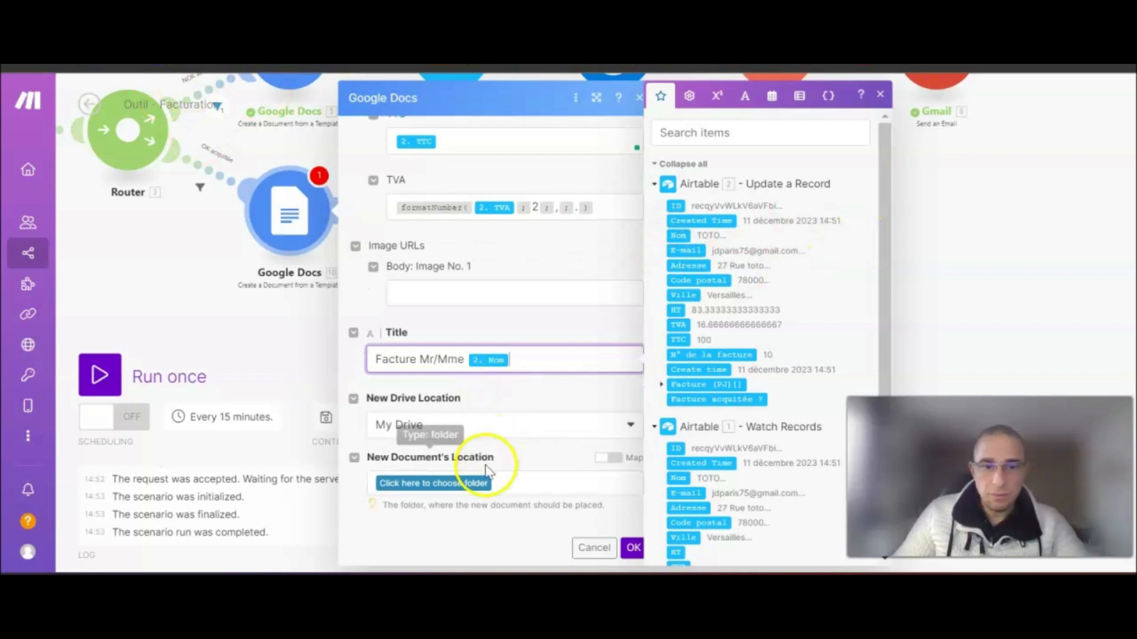
left_click(461, 487)
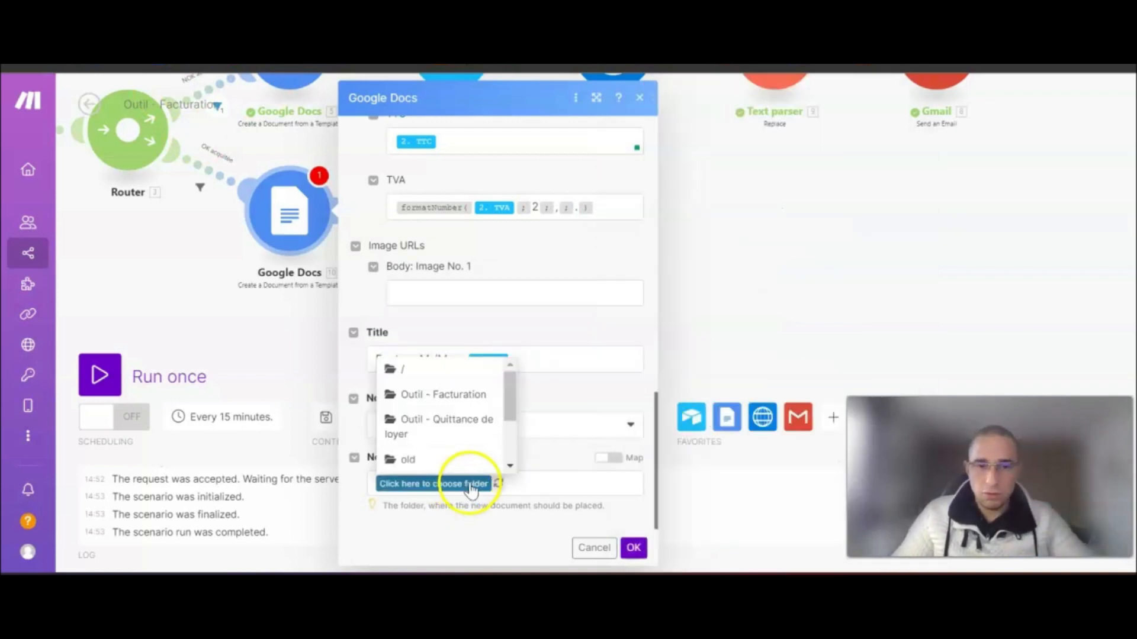
left_click(461, 395)
left_click(510, 484)
left_click(561, 452)
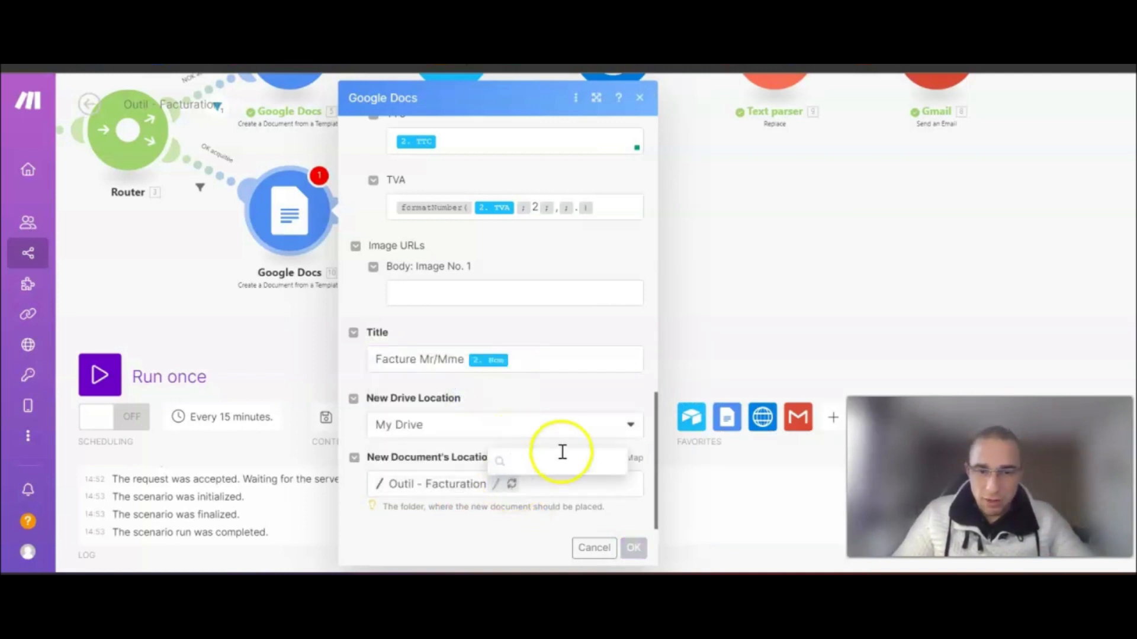
left_click(548, 465)
left_click(633, 549)
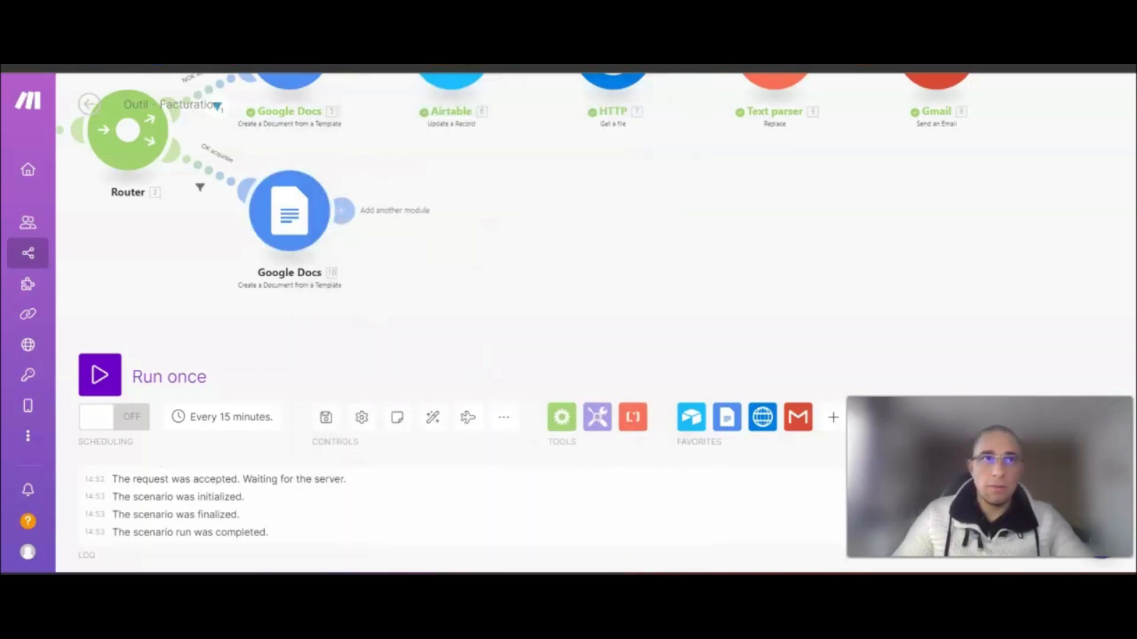
- Add an Airtable Update a Record step on the Outil - Facturation base's Facture table, keyed by record ID
left_click_drag(520, 279, 504, 331)
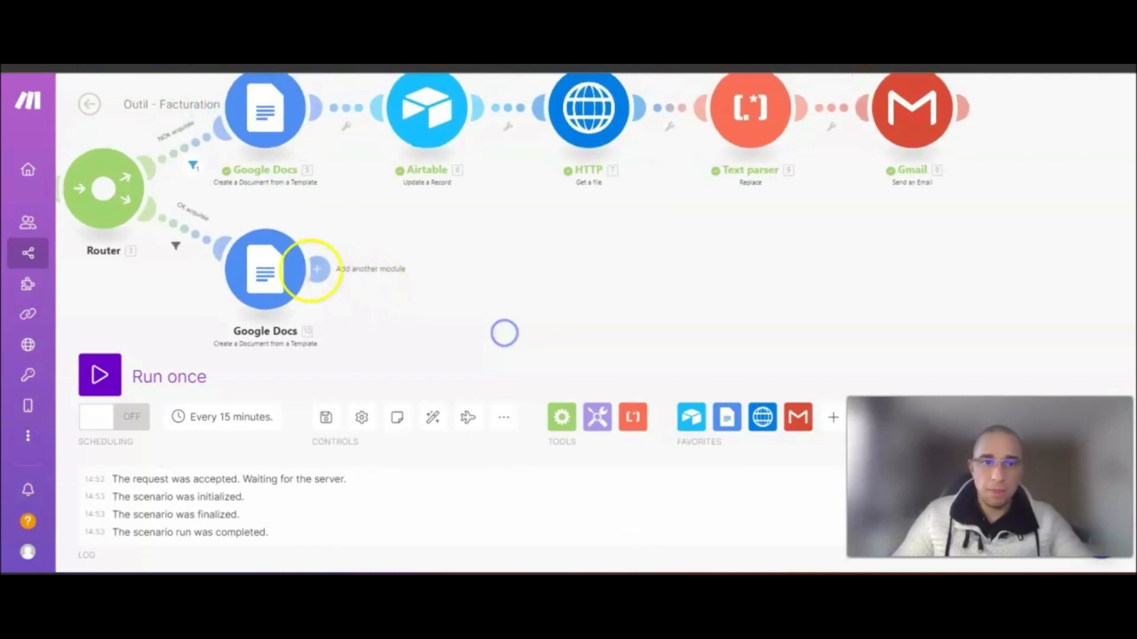
left_click(318, 269)
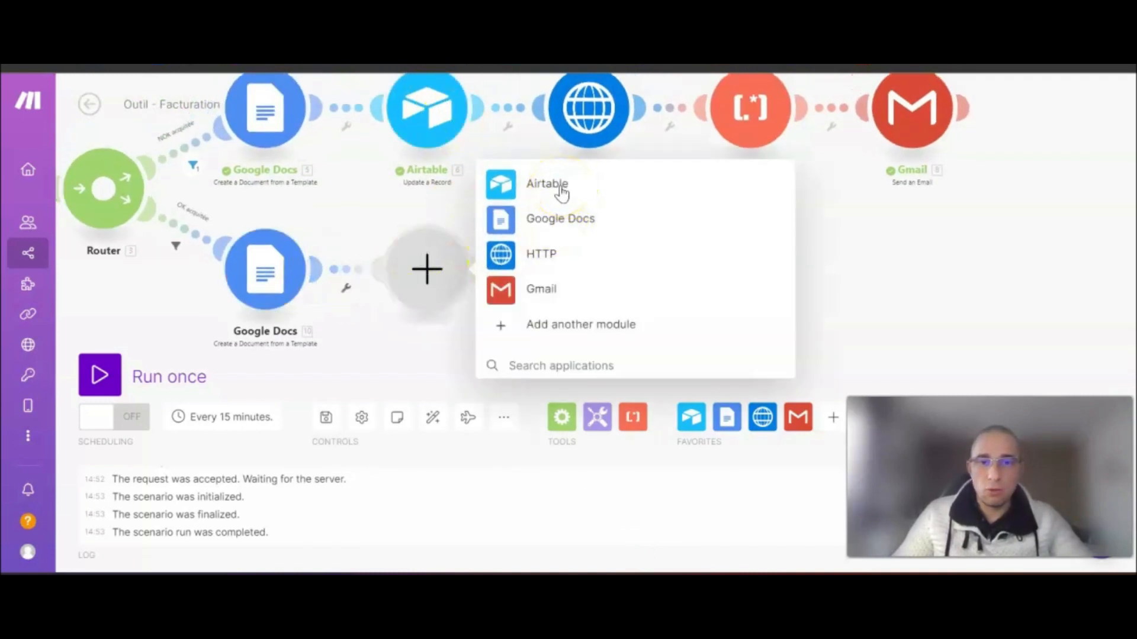
left_click(560, 186)
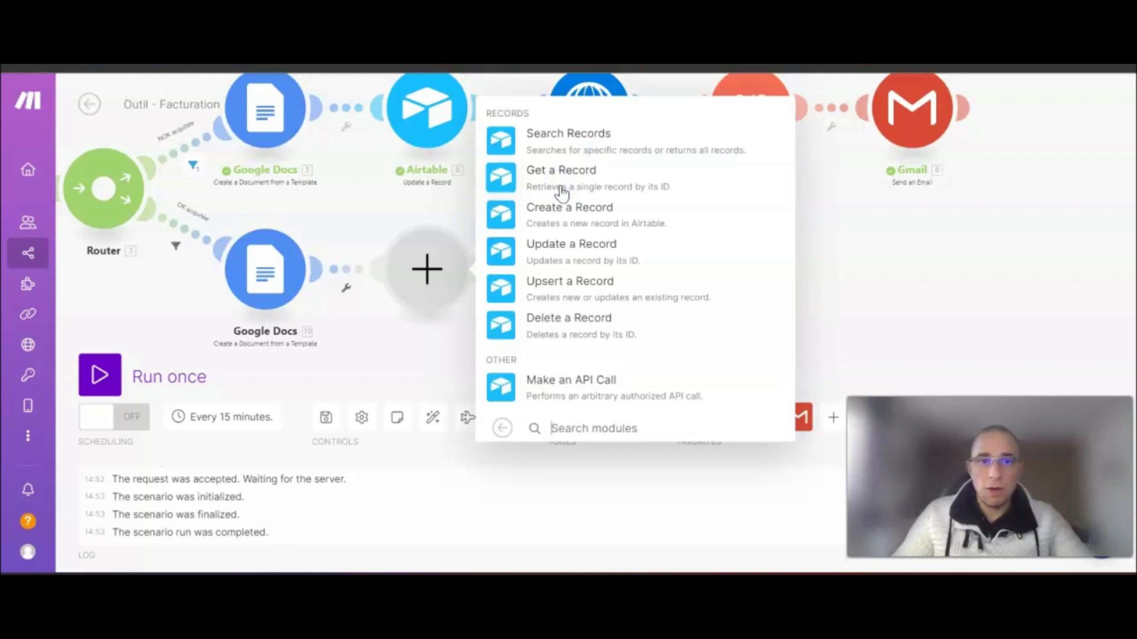
left_click(565, 256)
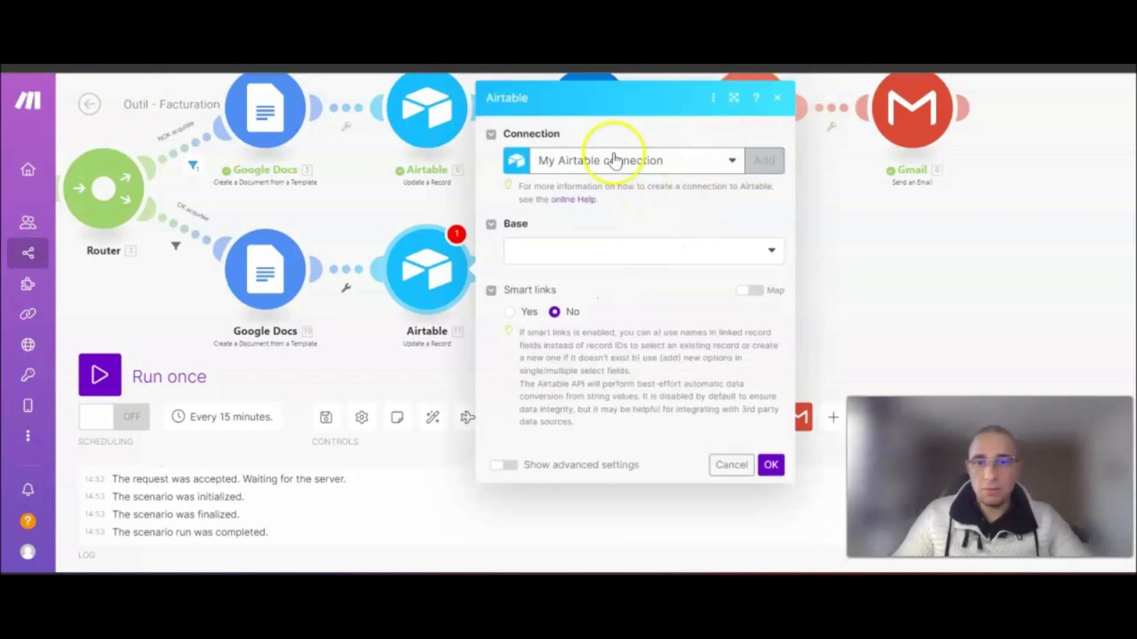
left_click(604, 249)
scroll(586, 492, "down", 2)
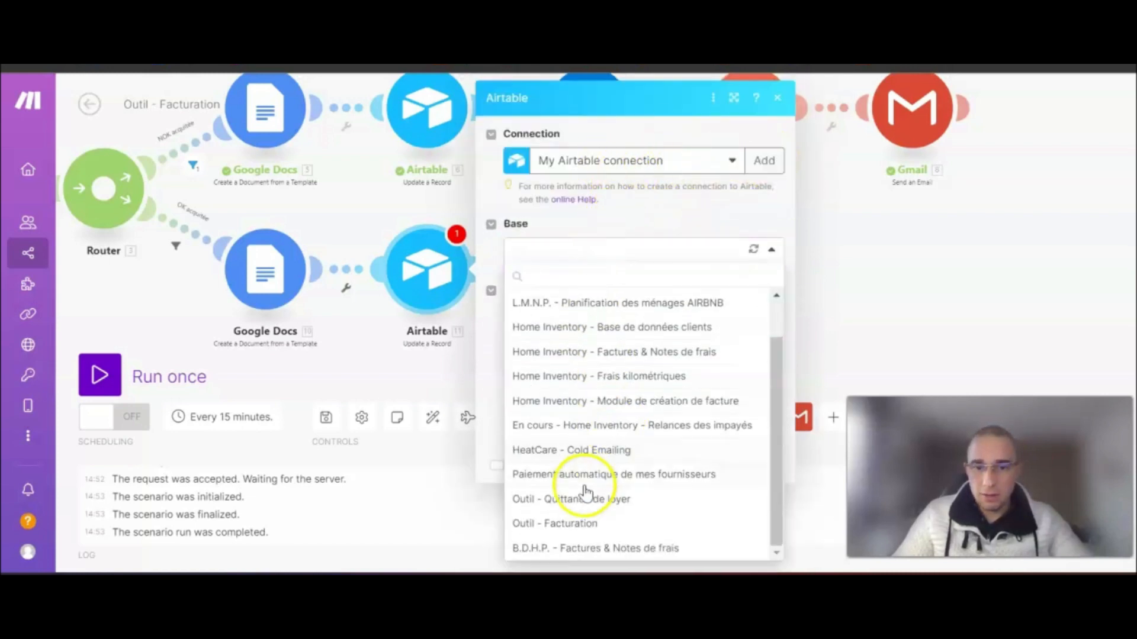
left_click(555, 523)
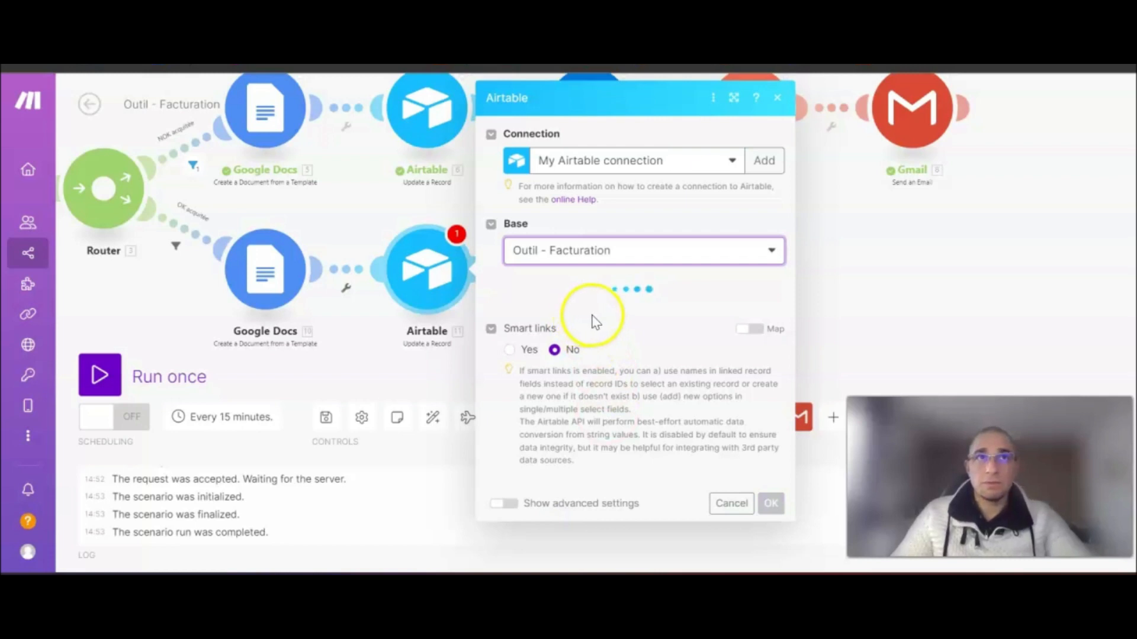
left_click(559, 310)
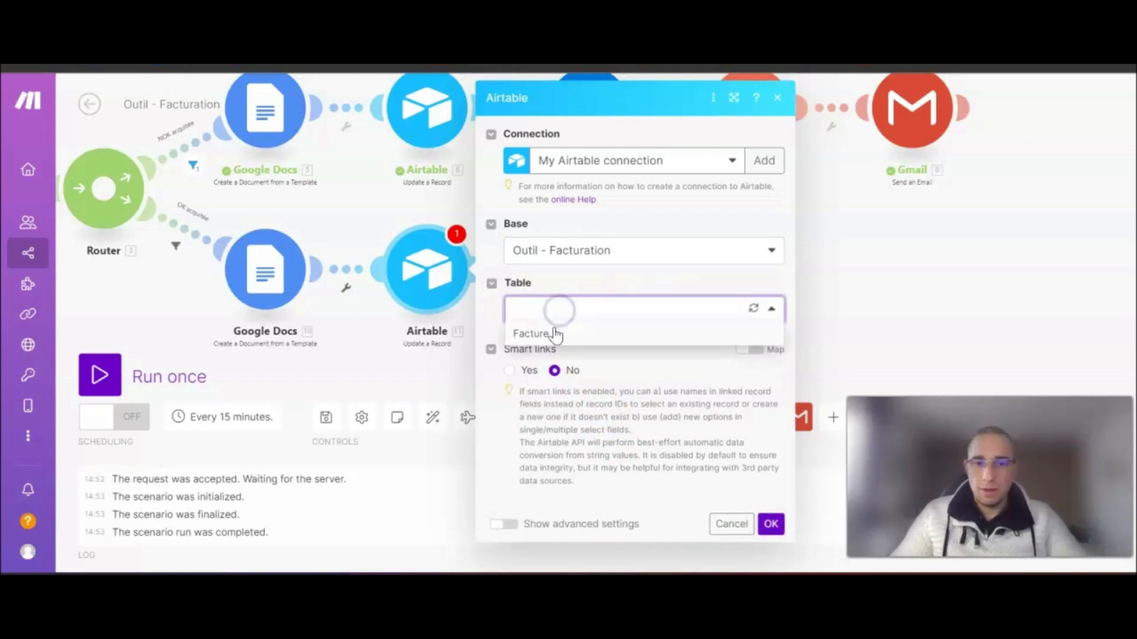
left_click(547, 332)
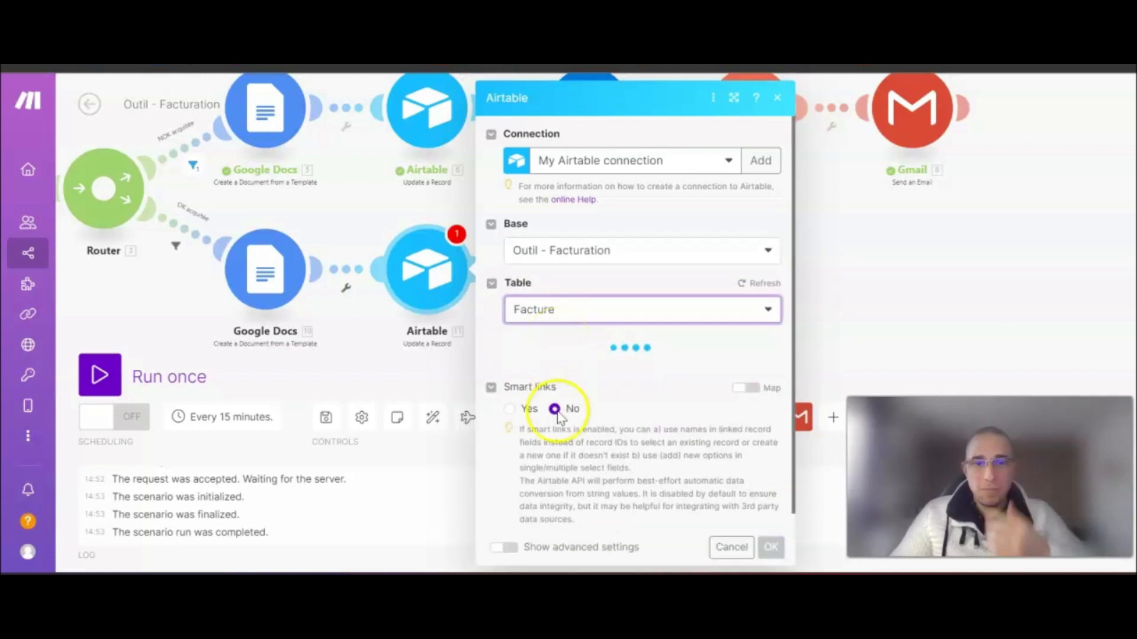
left_click(592, 367)
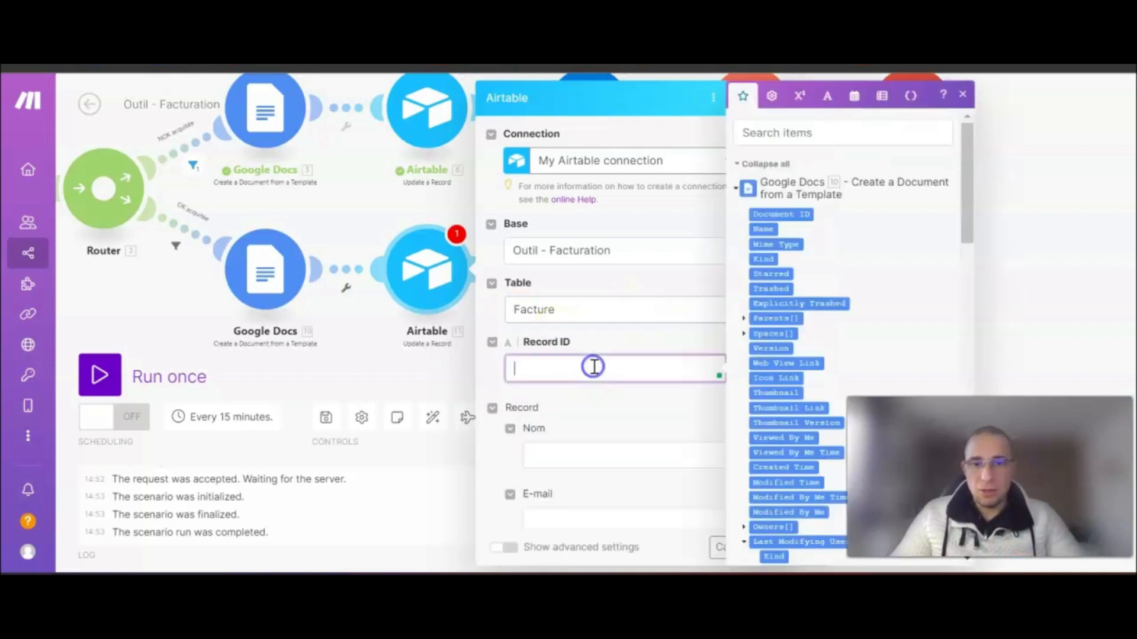
scroll(777, 289, "down", 10)
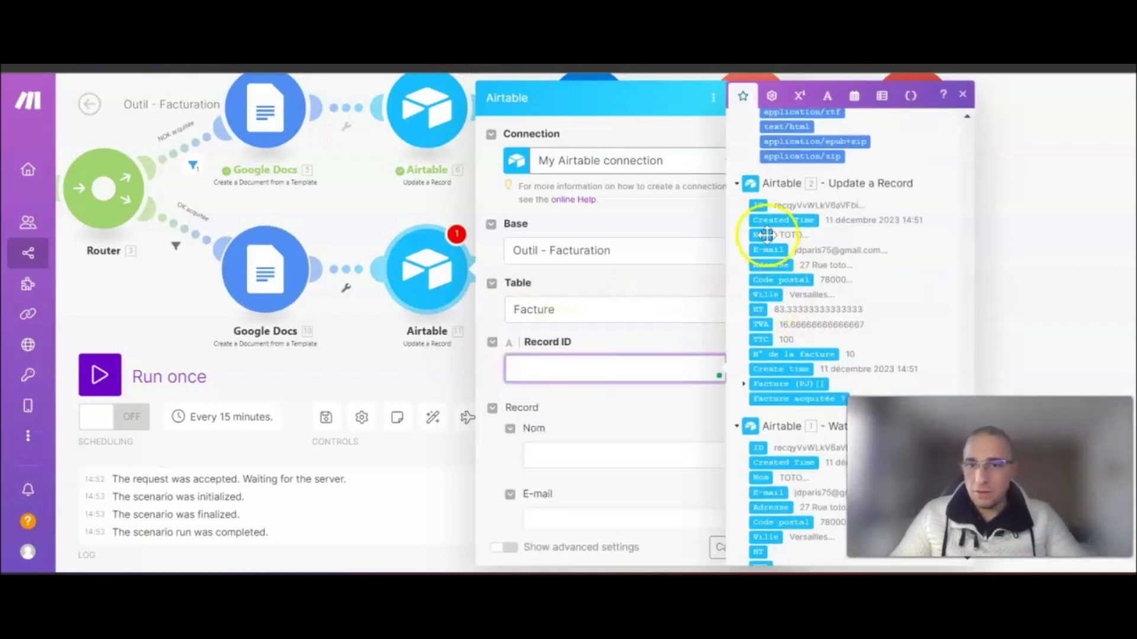
left_click(760, 205)
- Attach the document's PDF export link to Facture (PJ) and confirm the record update
scroll(549, 388, "down", 5)
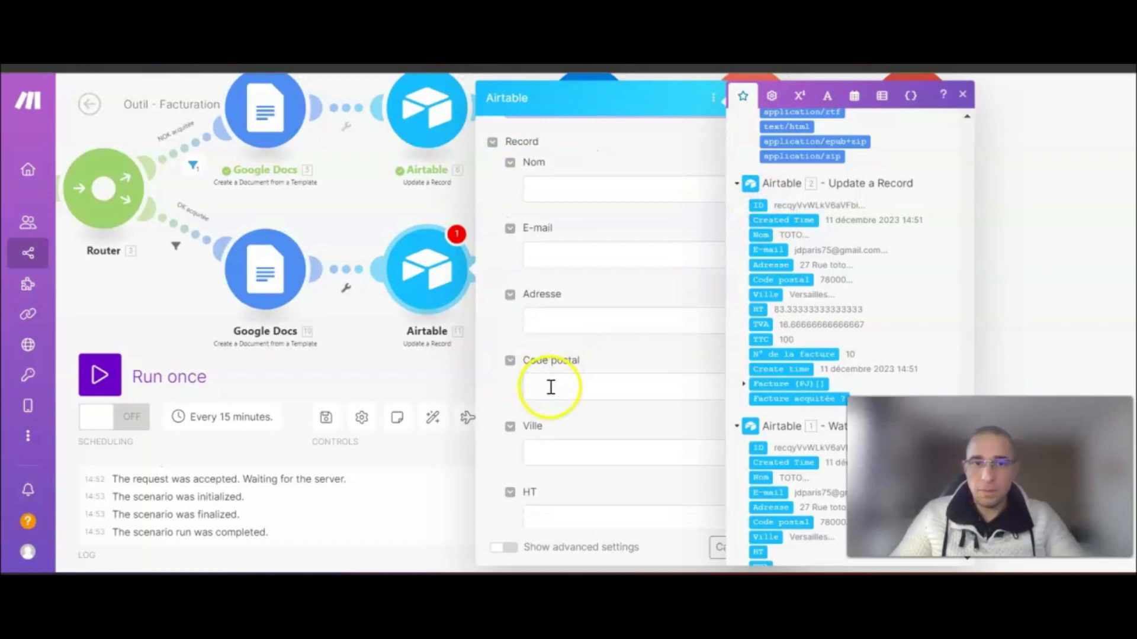
scroll(571, 363, "down", 8)
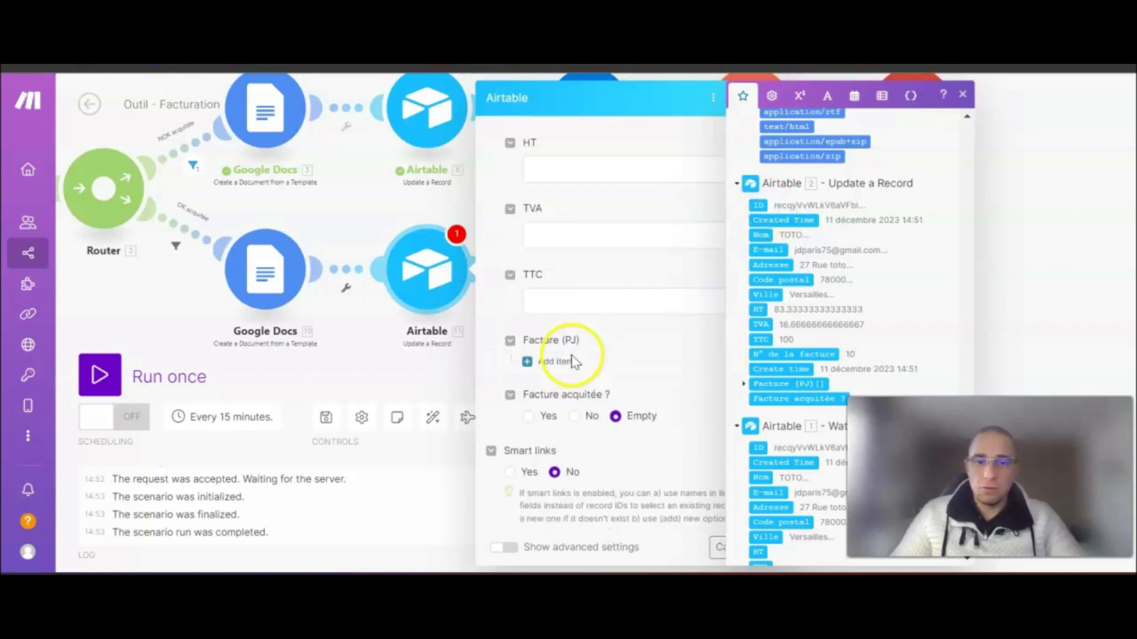
left_click(559, 285)
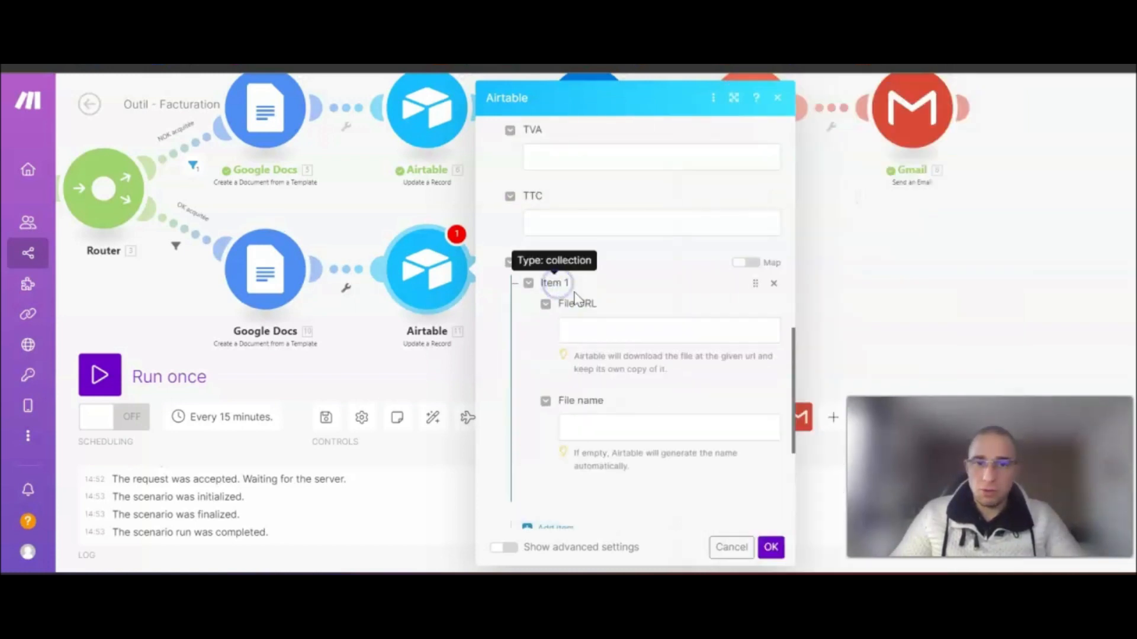
scroll(676, 317, "down", 2)
left_click(617, 242)
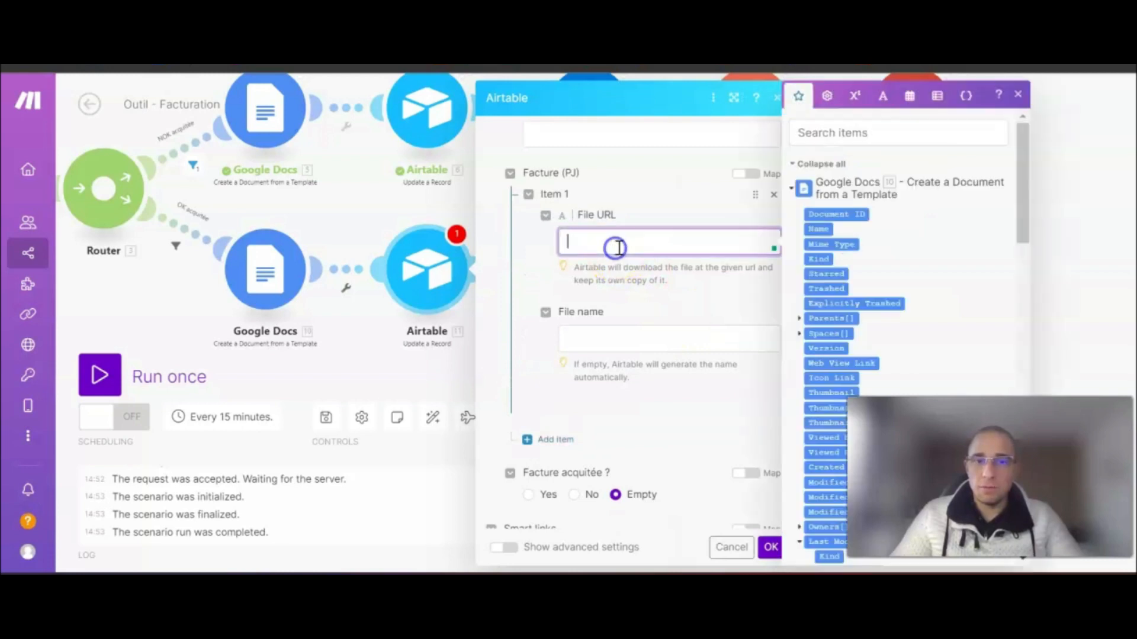
scroll(850, 302, "down", 10)
scroll(884, 290, "down", 1)
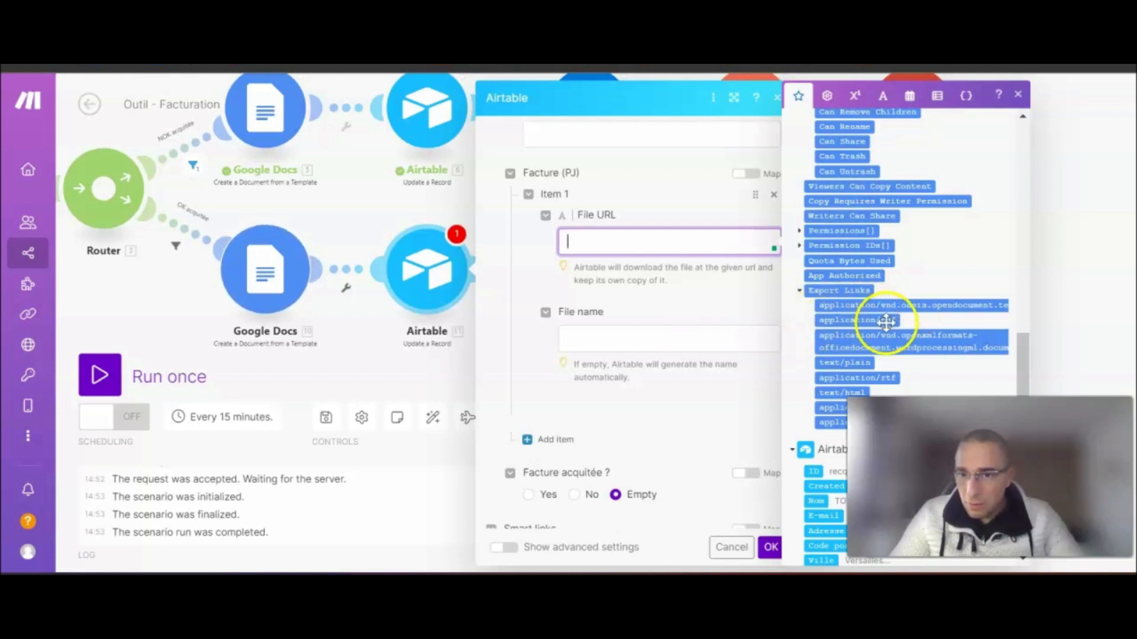
left_click(865, 320)
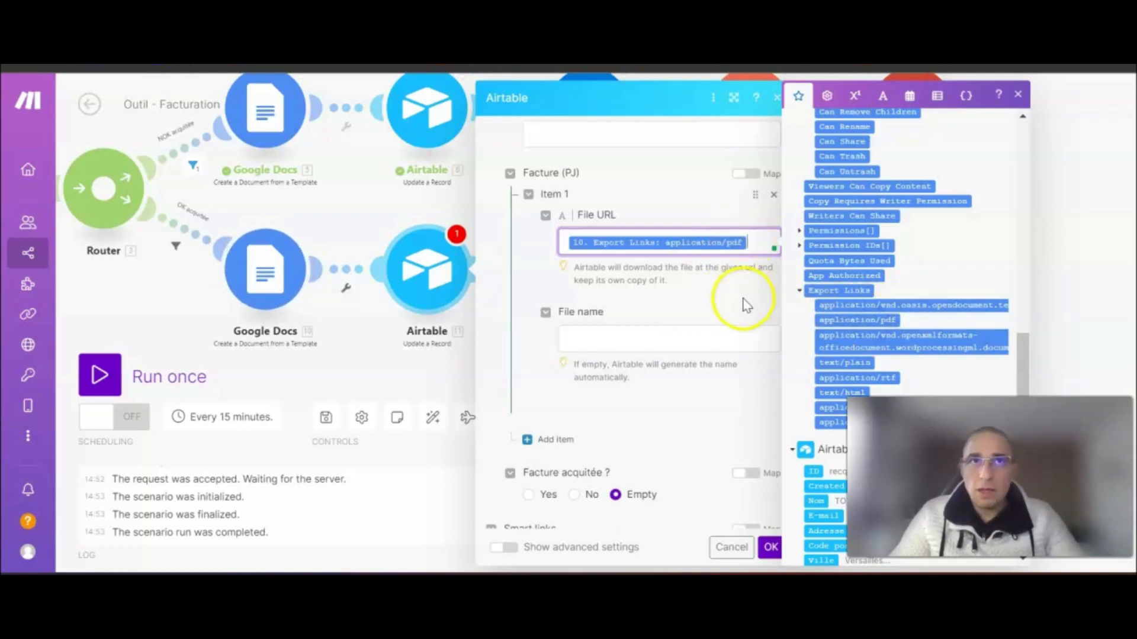
scroll(640, 367, "down", 3)
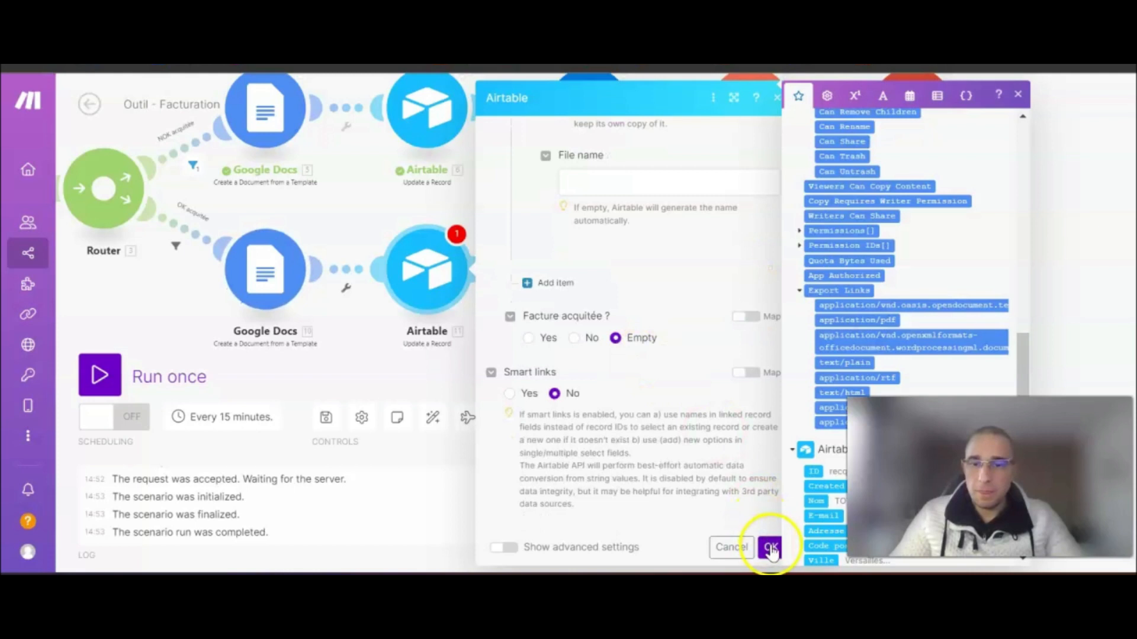
left_click(771, 549)
left_click_drag(751, 292, 550, 290)
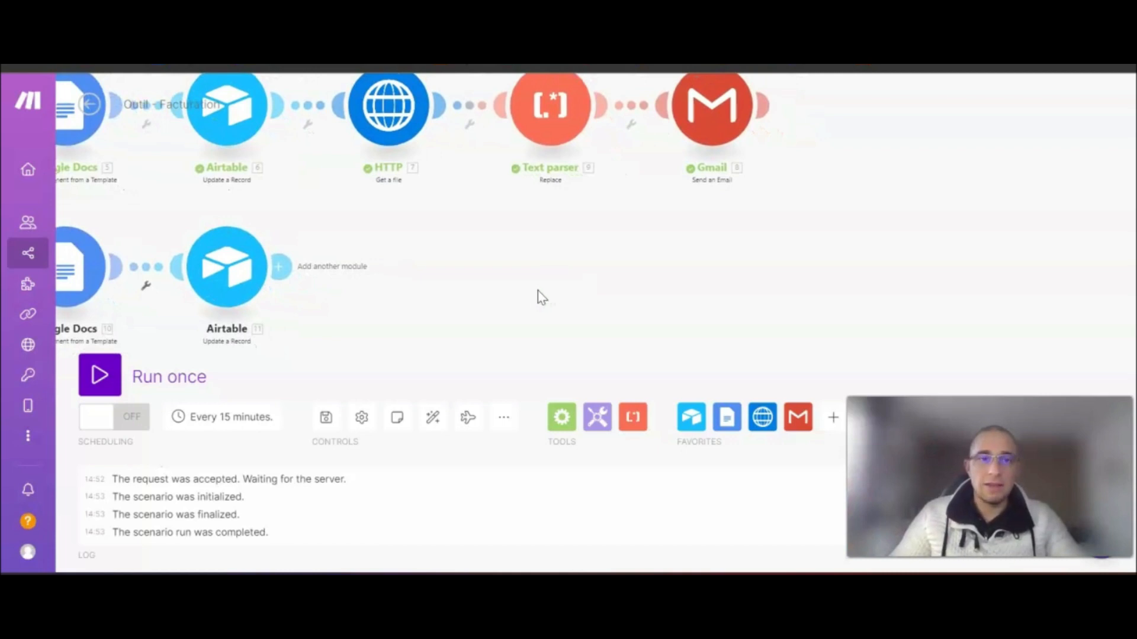
- Add an HTTP Get a file step downloading the Google Docs application/pdf export link
left_click(317, 264)
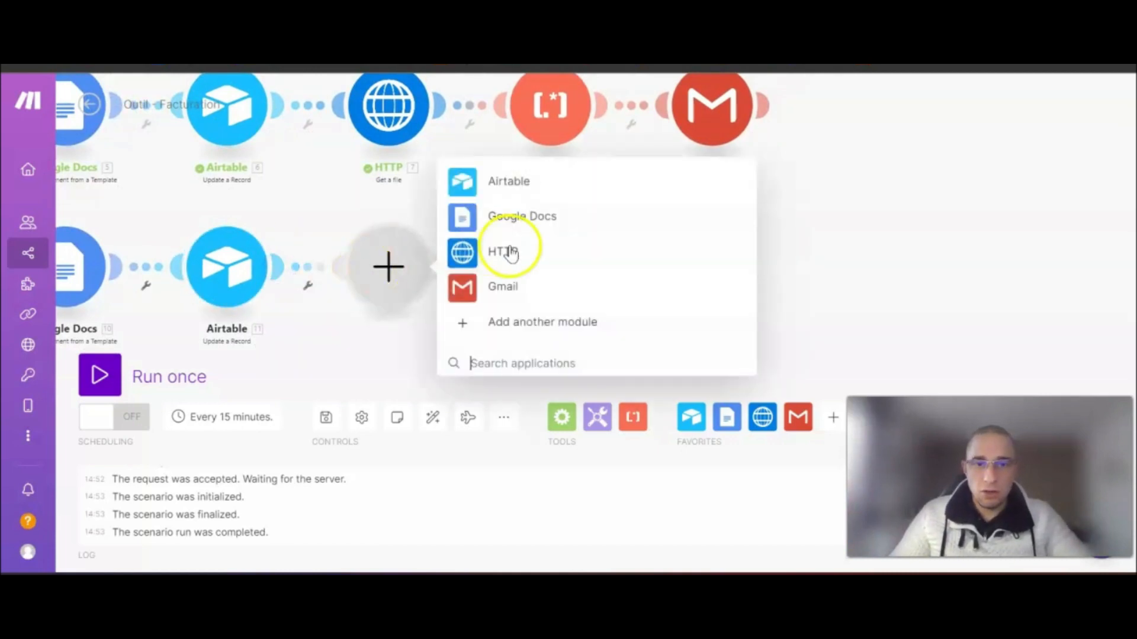
left_click(511, 254)
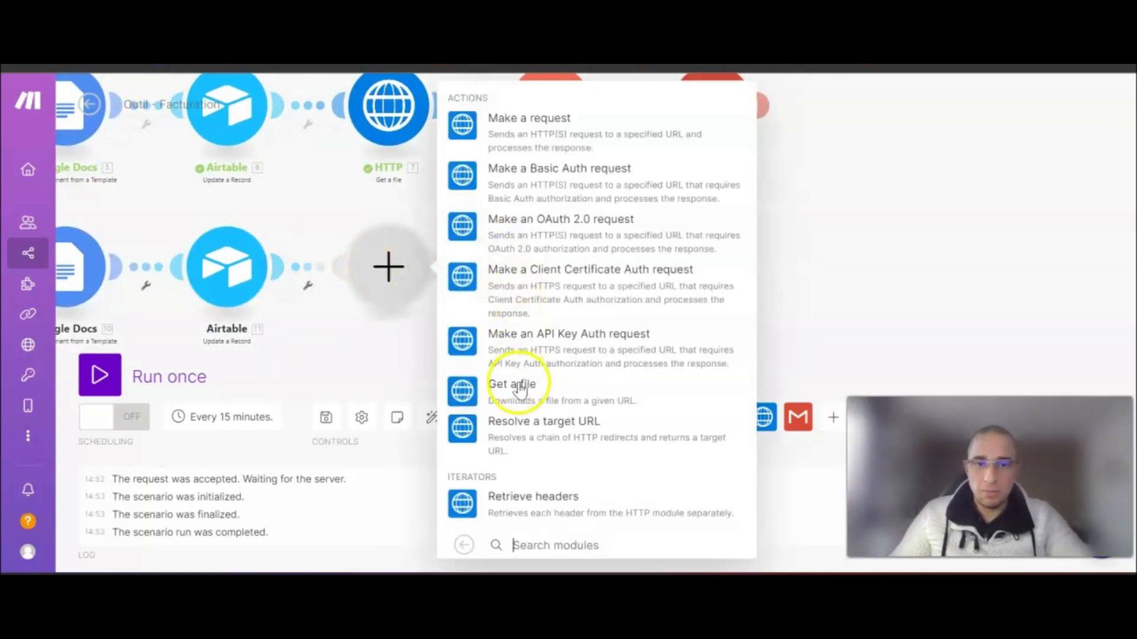
left_click(524, 384)
left_click(575, 269)
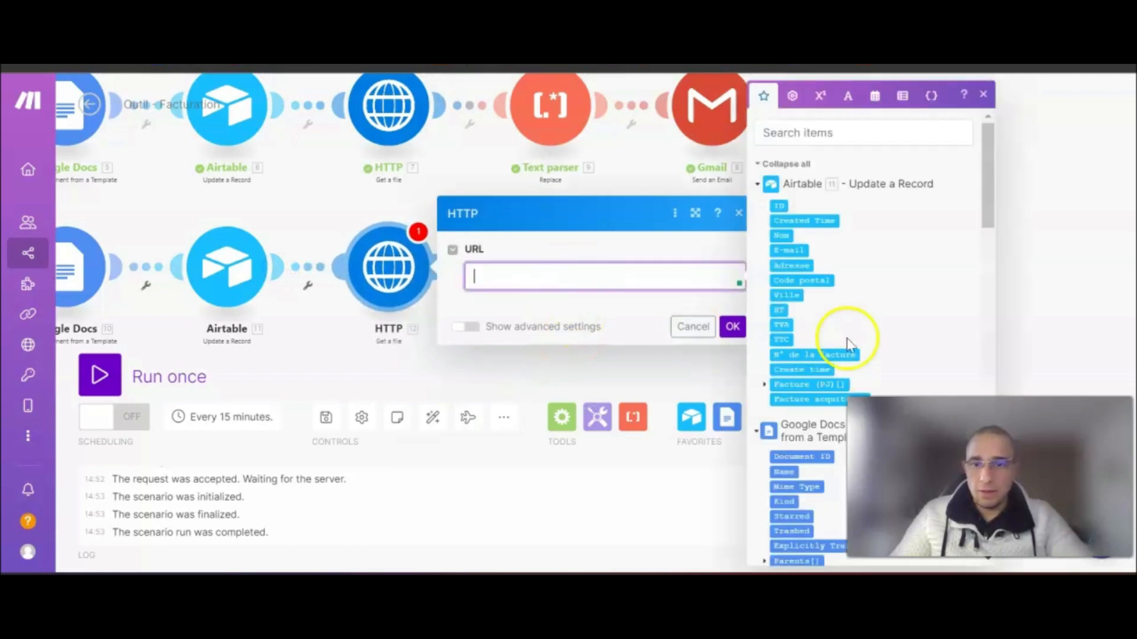
scroll(837, 355, "down", 10)
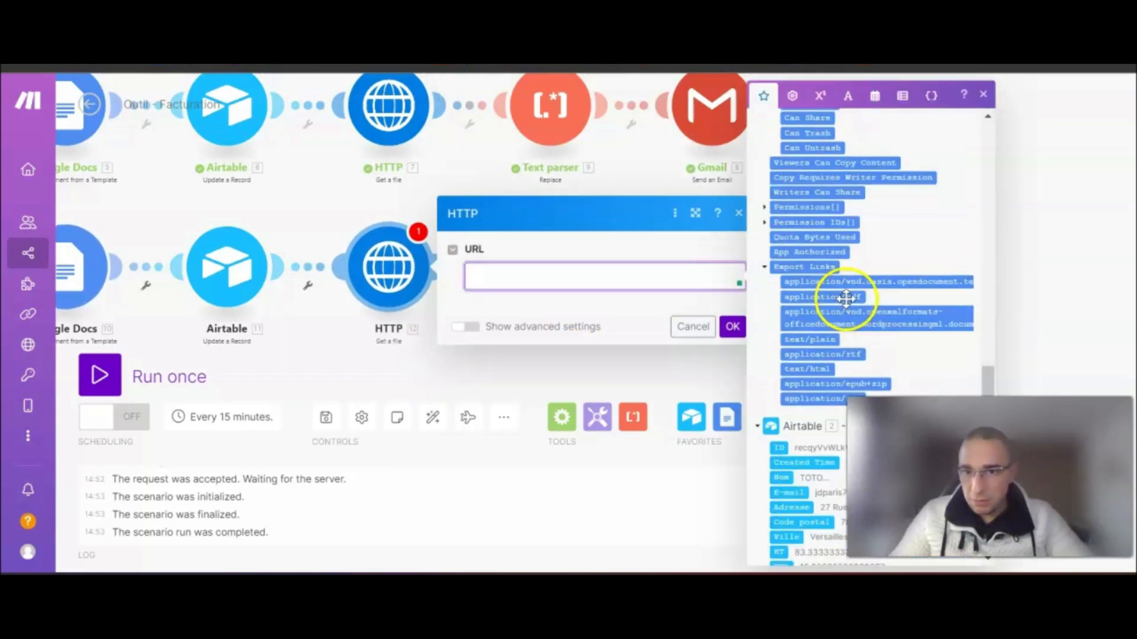
left_click(843, 299)
left_click(689, 364)
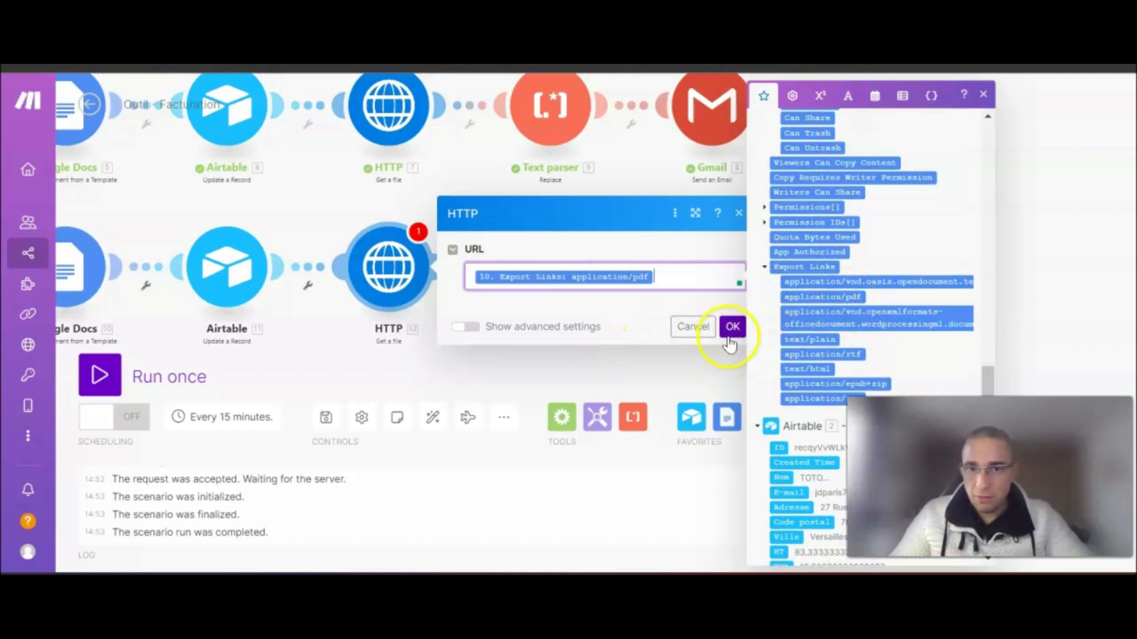
left_click(733, 327)
left_click(393, 263)
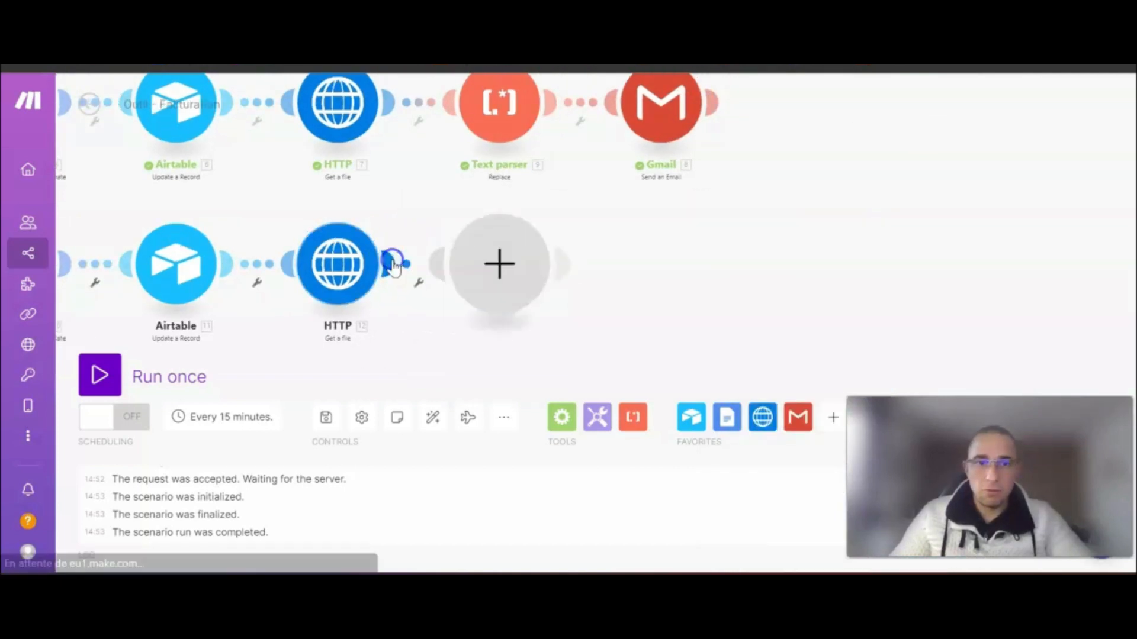
- Add a Text parser Replace step and link it after the lower HTTP step
left_click(632, 418)
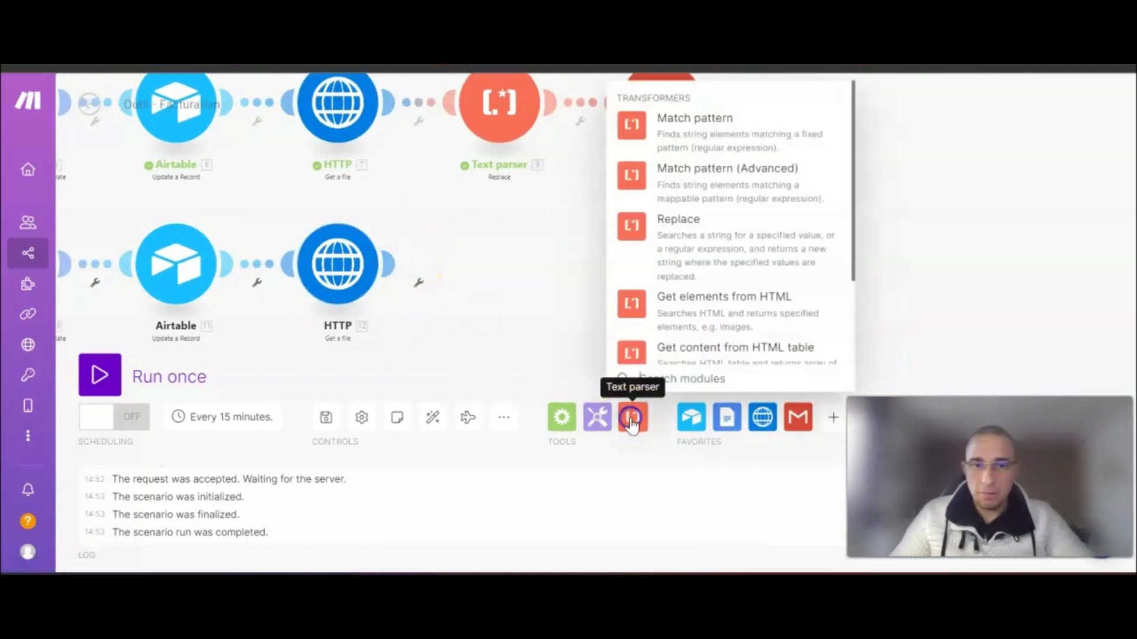
left_click(702, 249)
left_click_drag(675, 245, 491, 266)
left_click(507, 272)
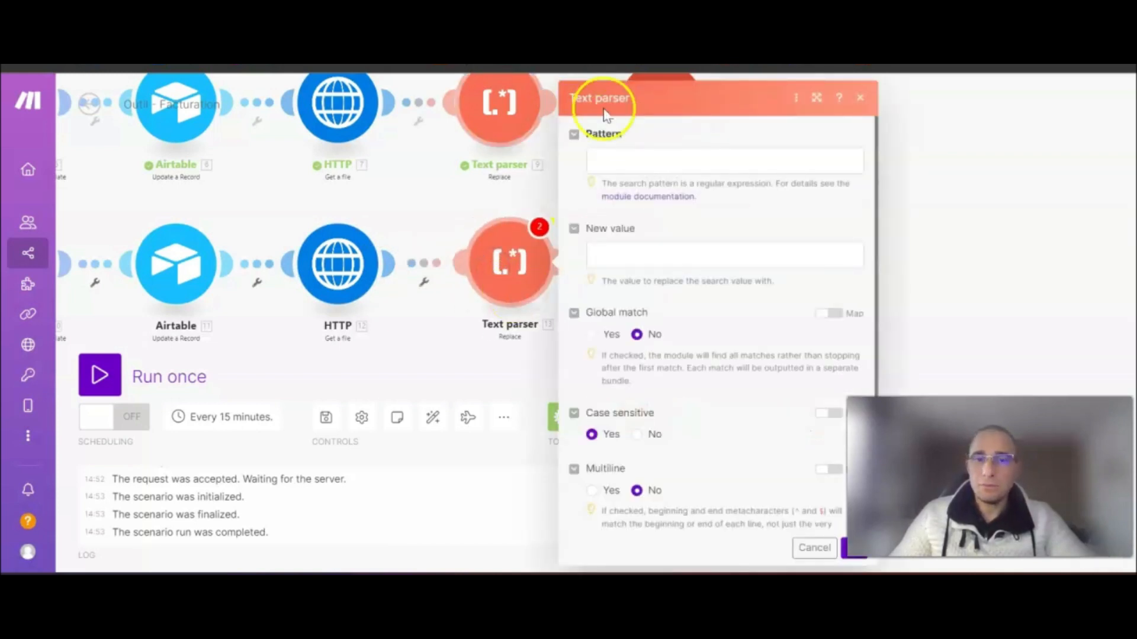
- Set Pattern to File name, and New value and Text to Nom, then confirm
left_click(622, 155)
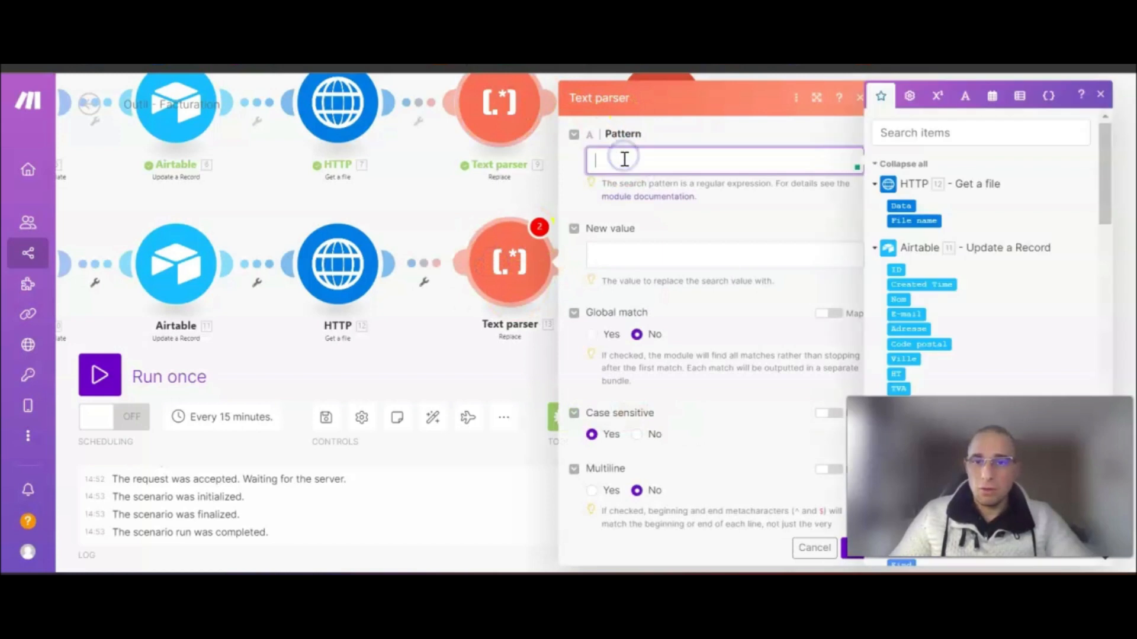
left_click(918, 223)
left_click(635, 255)
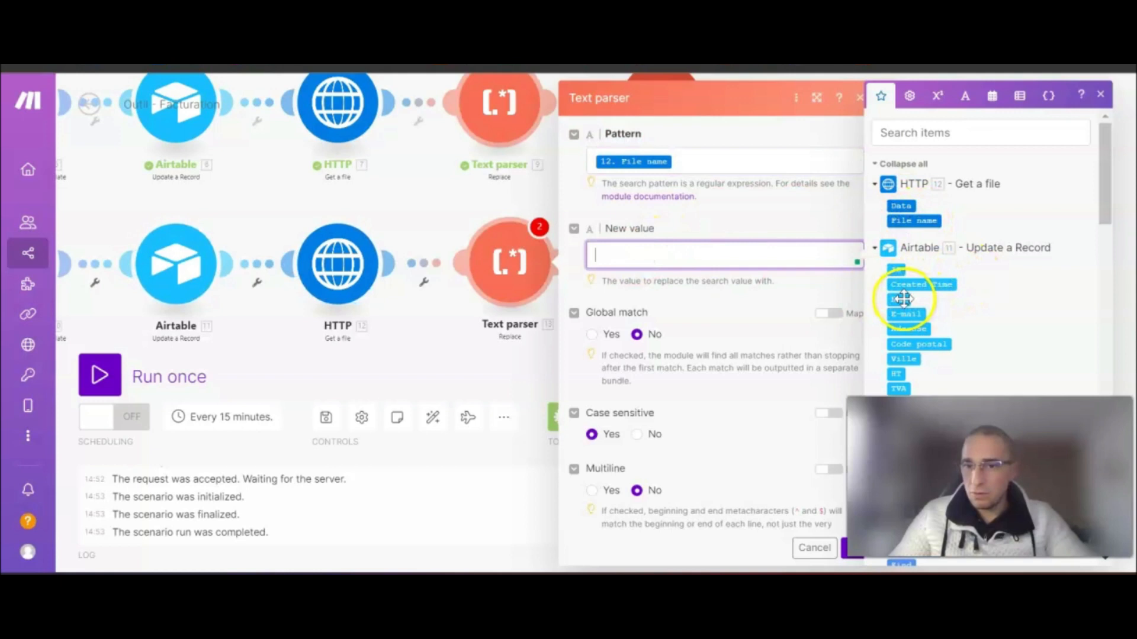
left_click(902, 299)
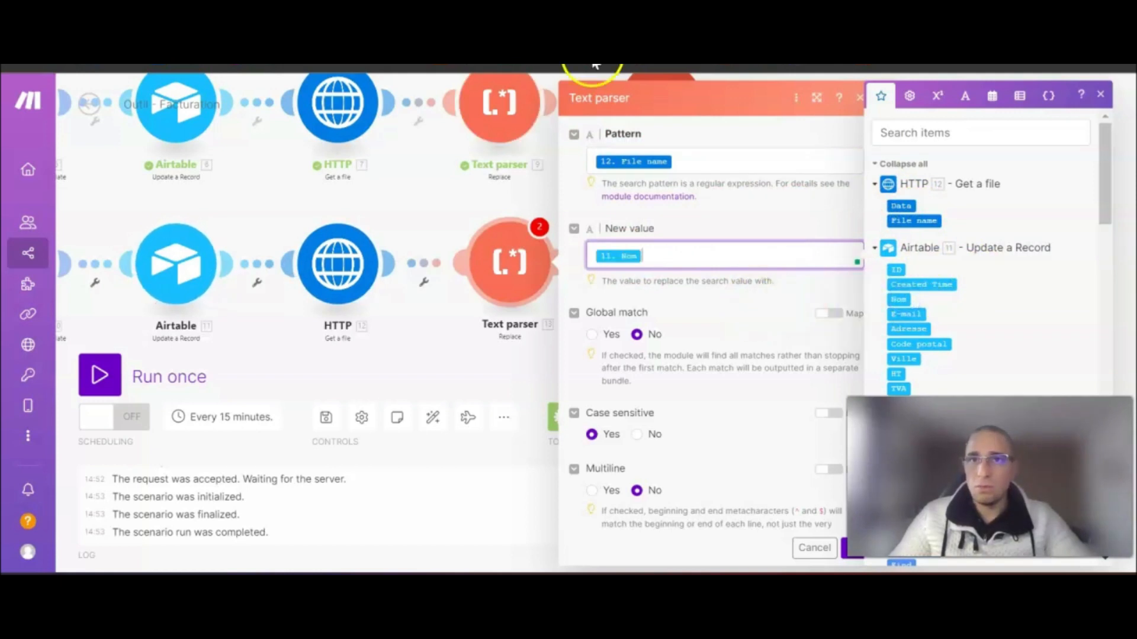
scroll(698, 308, "down", 3)
left_click(625, 496)
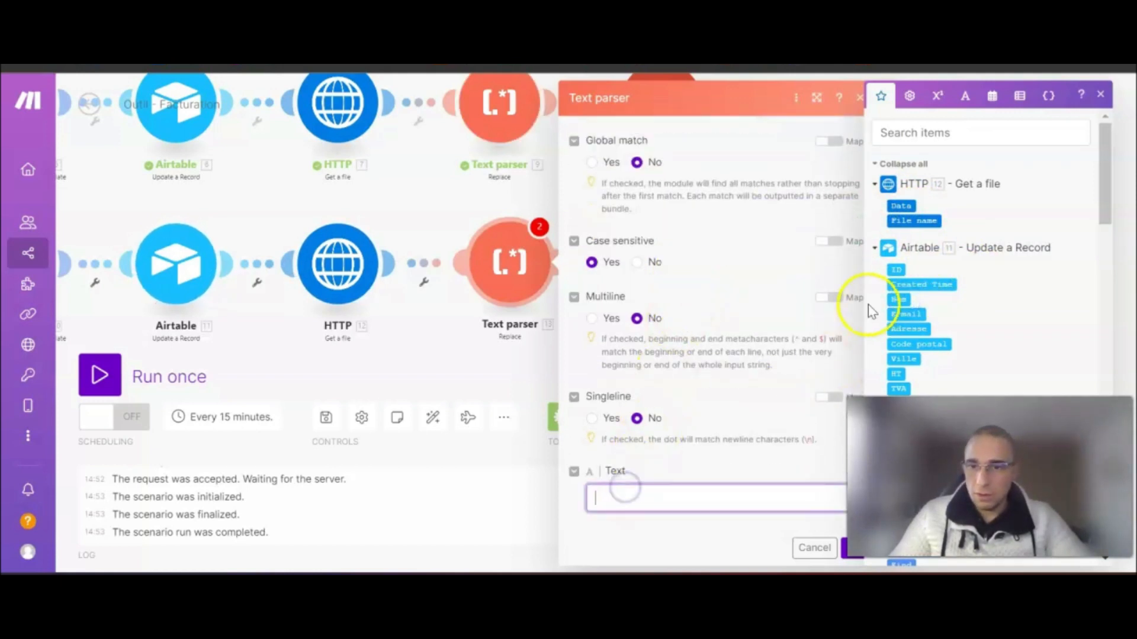
left_click(895, 299)
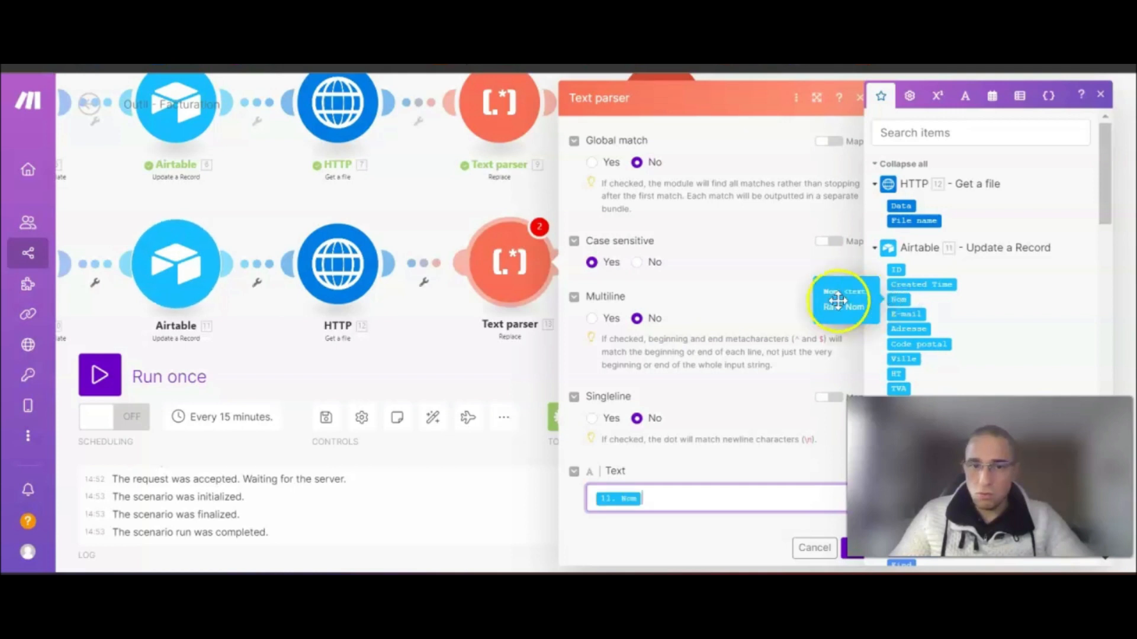
scroll(756, 296, "up", 3)
left_click(845, 544)
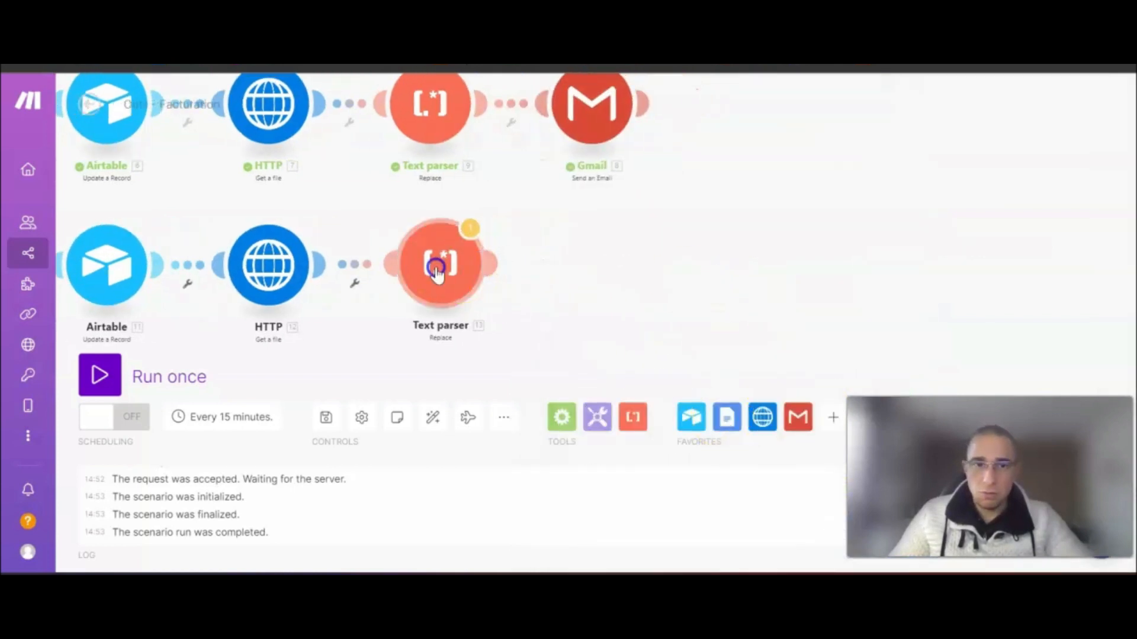
left_click(437, 264)
scroll(655, 349, "down", 3)
scroll(786, 486, "up", 3)
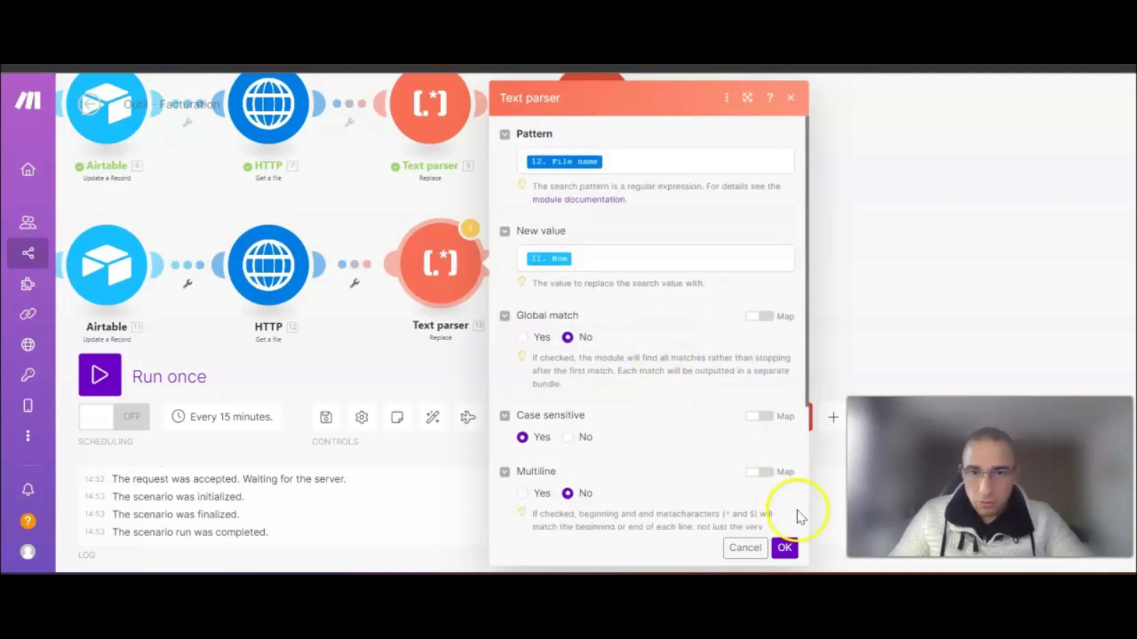
left_click(785, 549)
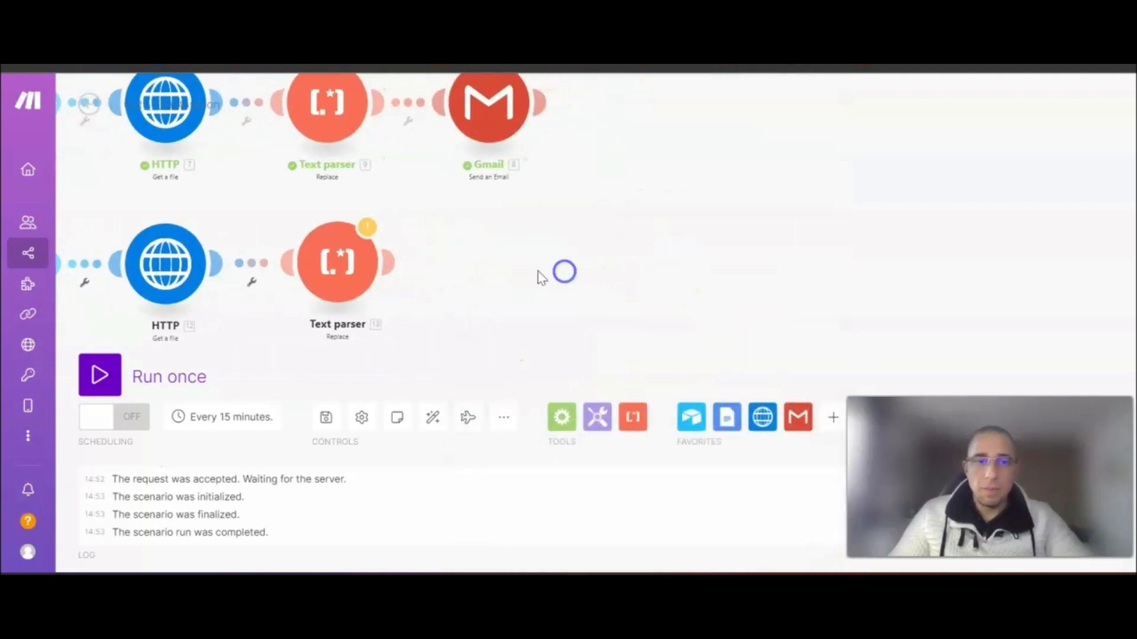
- Add a Gmail Send an Email step on My Google Restricted, addressed to the record's E-mail
left_click(500, 261)
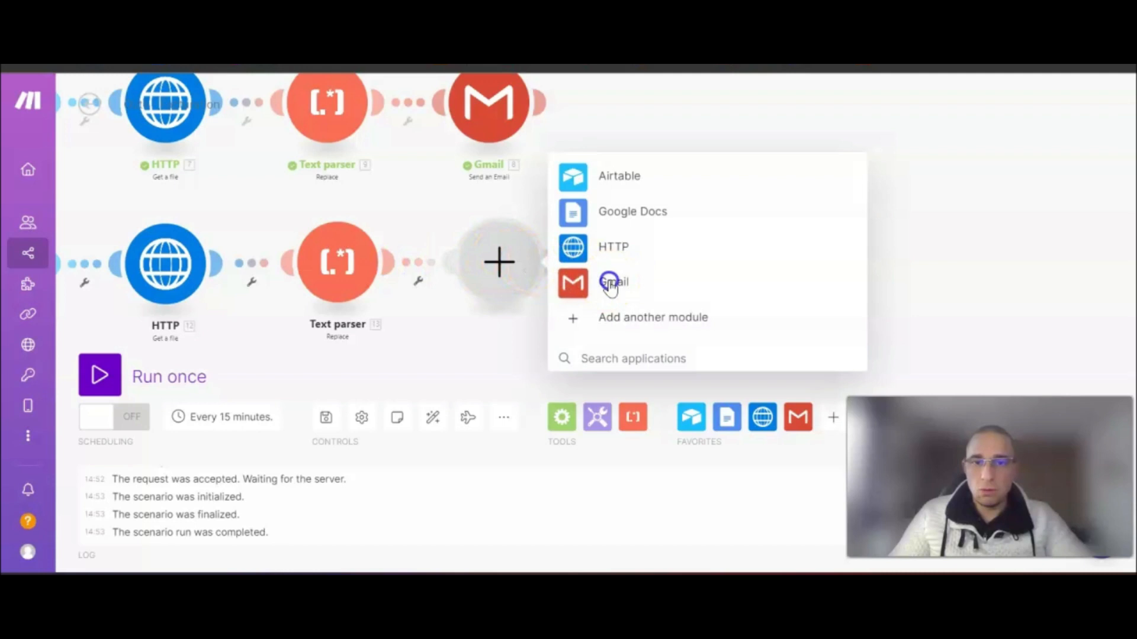
left_click(609, 284)
left_click(646, 124)
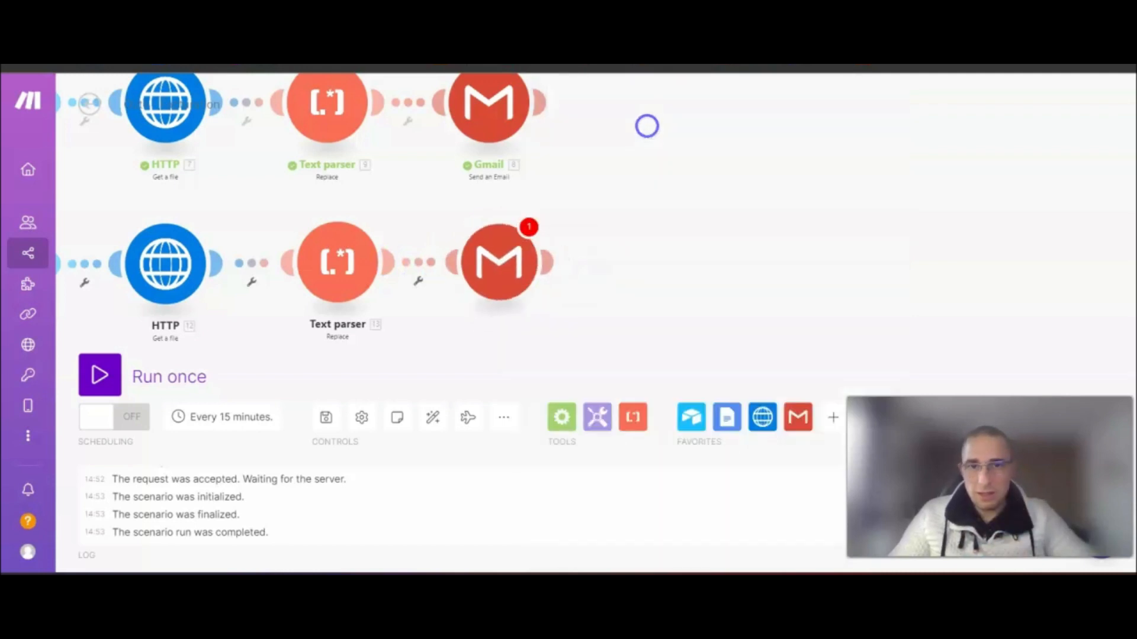
left_click(753, 158)
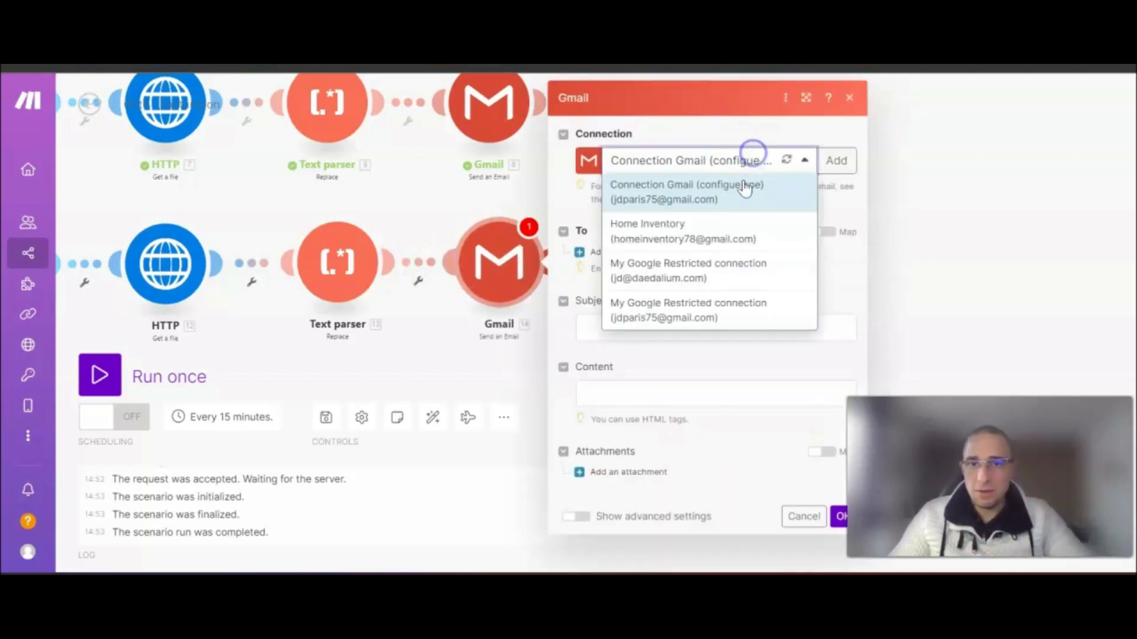
left_click(710, 311)
left_click(620, 251)
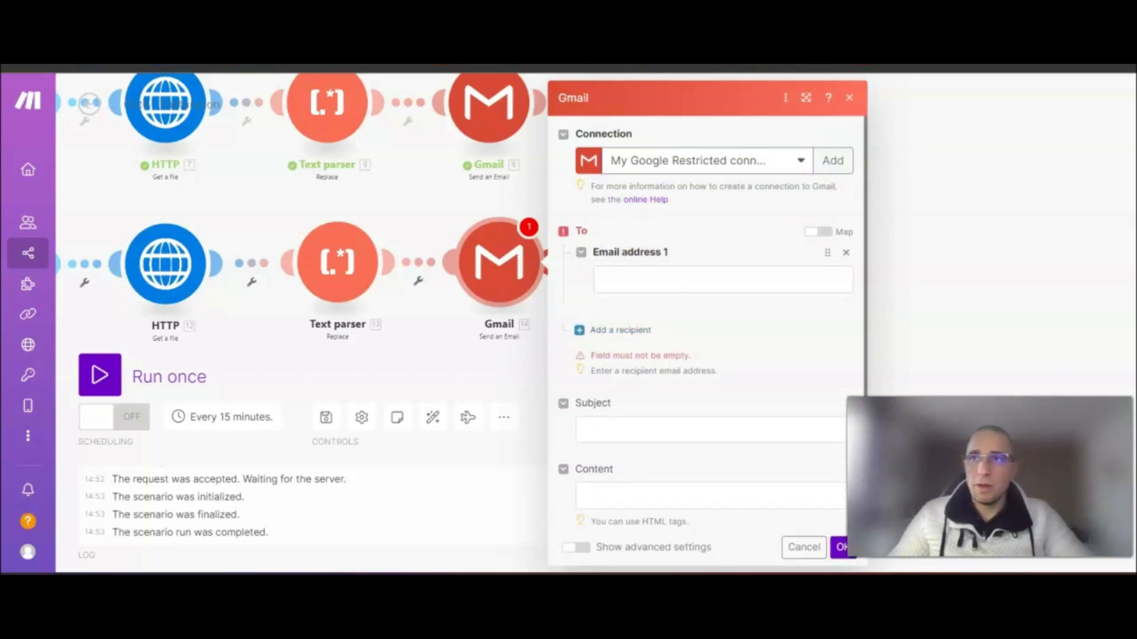
left_click(619, 285)
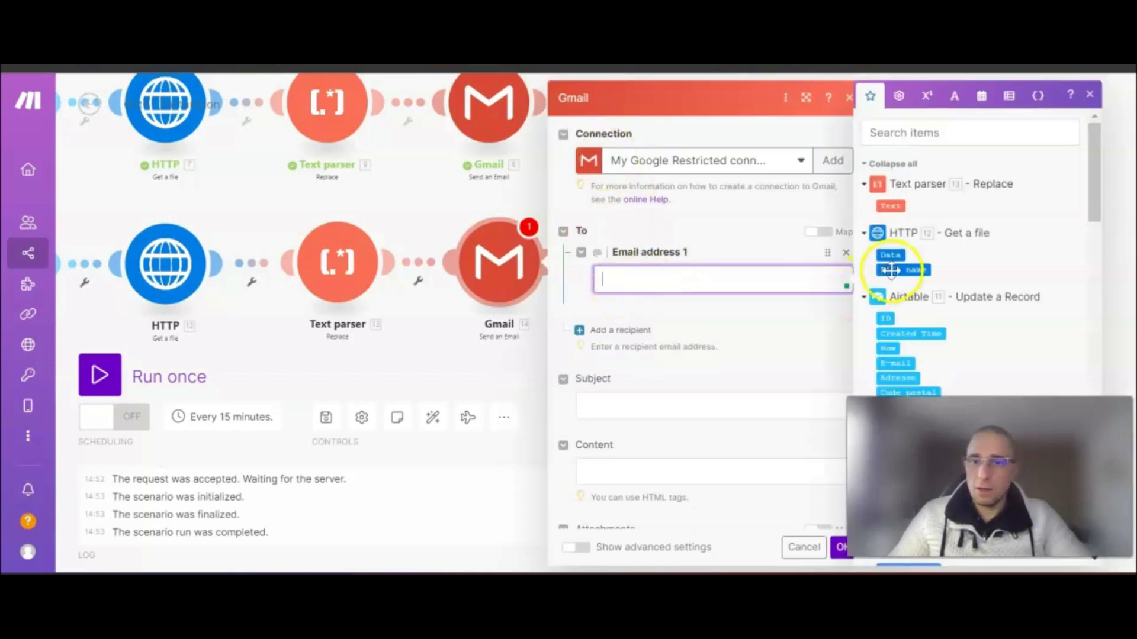
scroll(917, 331, "down", 2)
left_click(896, 274)
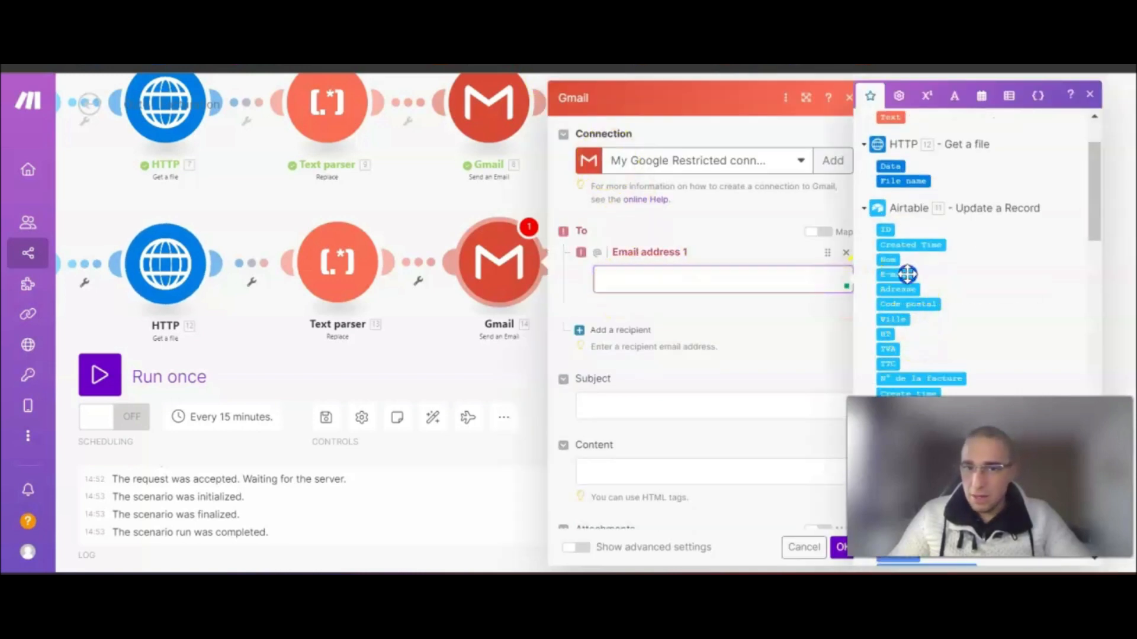
- Set subject 'ERGANE - Votre facture acquitée est disponible', reuse the upper body greeting Nom, add an attachment
left_click(635, 404)
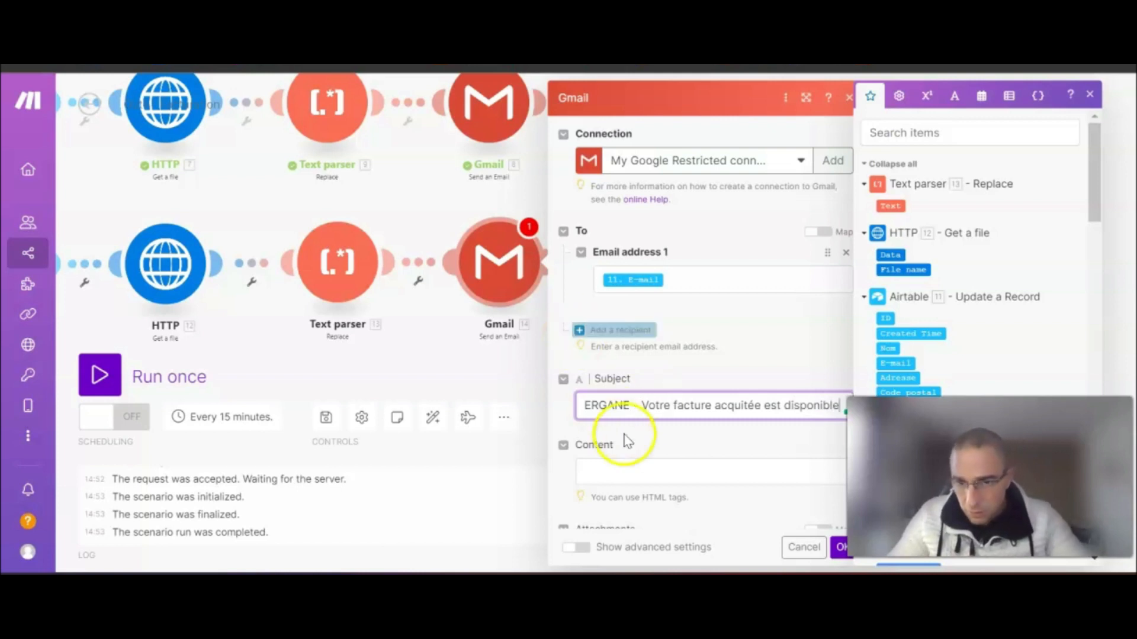
left_click(617, 468)
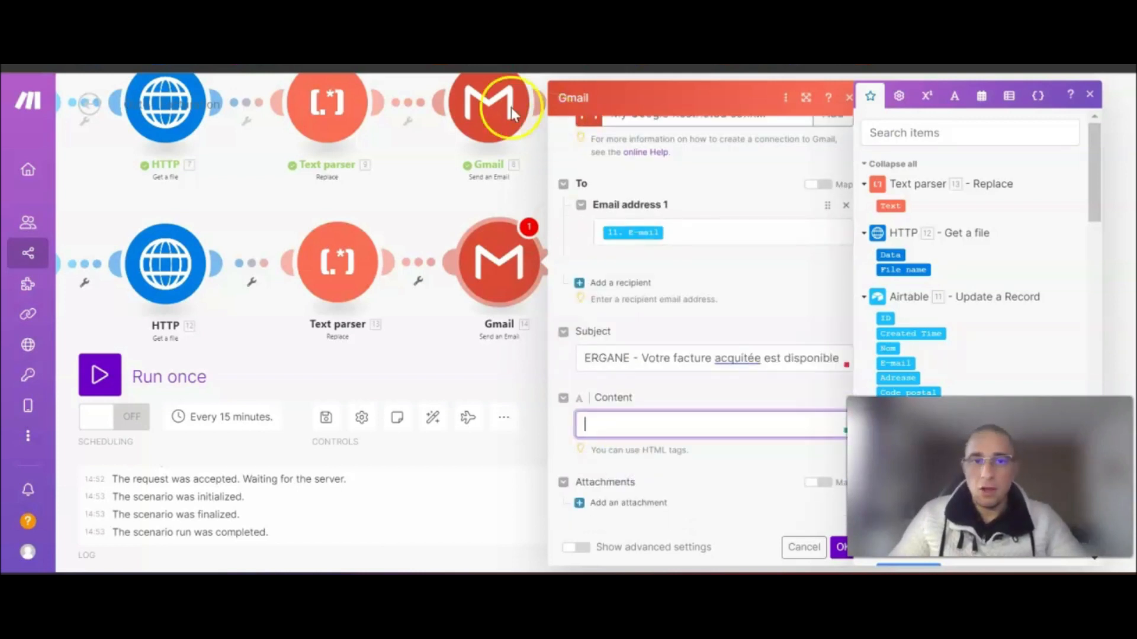
left_click(536, 119)
scroll(702, 355, "down", 3)
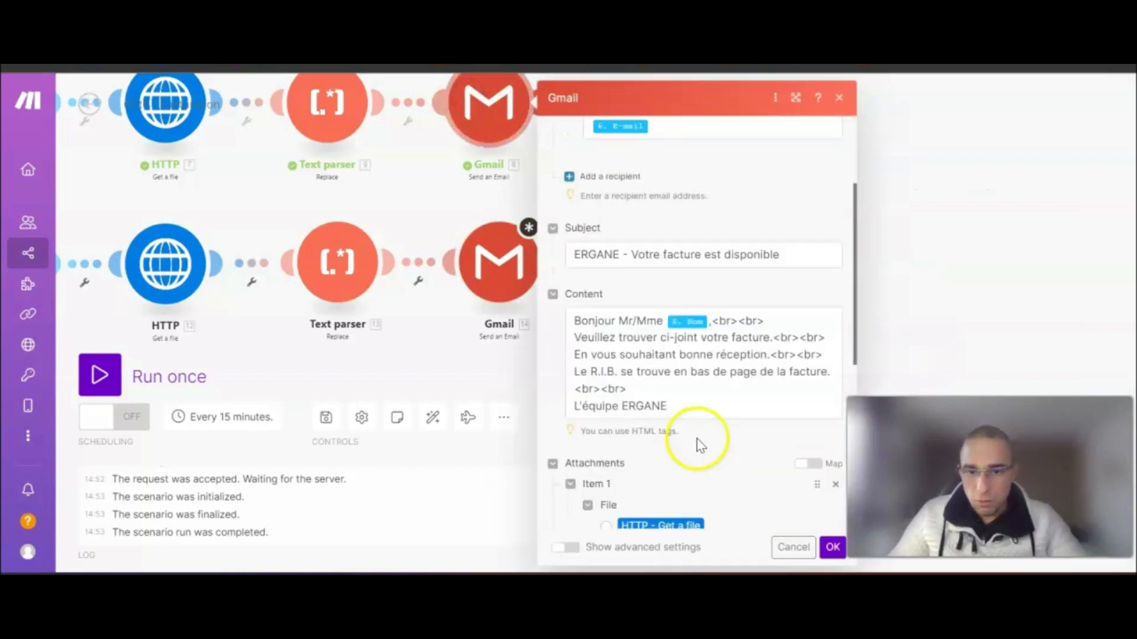
left_click(690, 374)
key("ctrl+a")
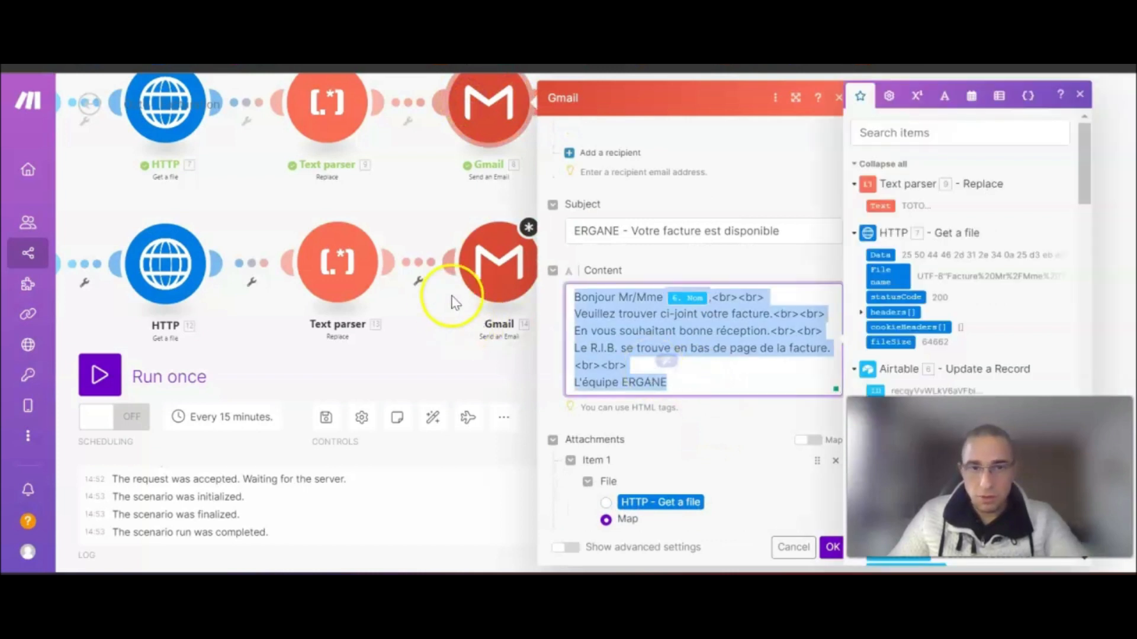
left_click(477, 281)
left_click(685, 466)
type("Bonjour Mr/Mme 1. Nom<br><br> Veuillez trouver ci-joint votre facture.<br><br> En vous souhaitant bonne réception.<br><br> Le R.I.B. se trouve en bas de page de la facture.<br><br> L'équipe ERGANE")
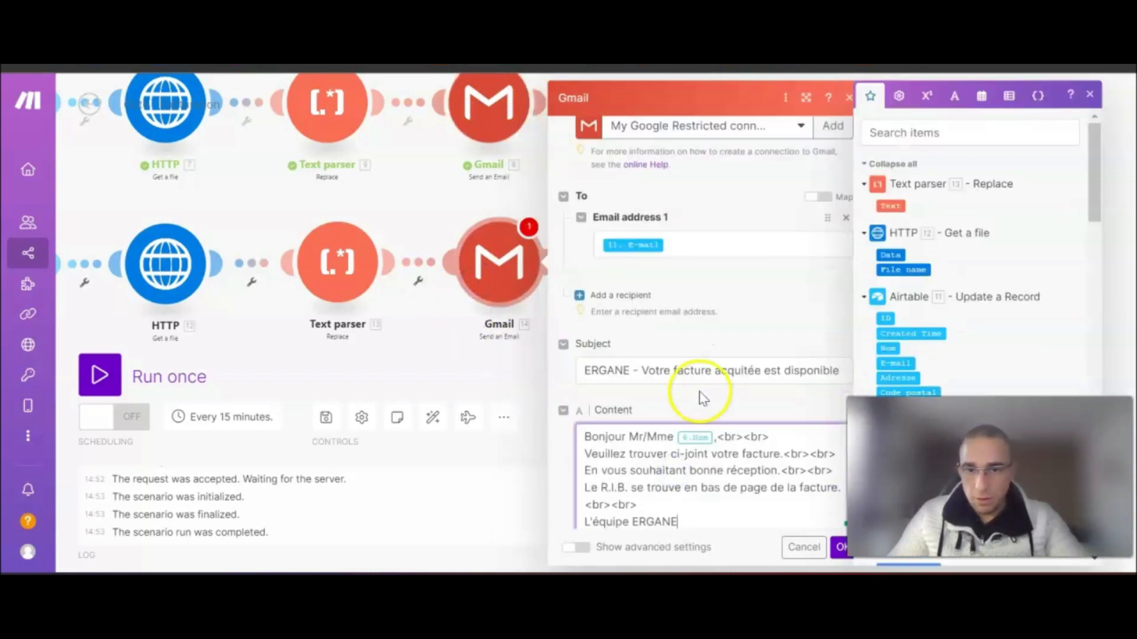
key("BackSpace")
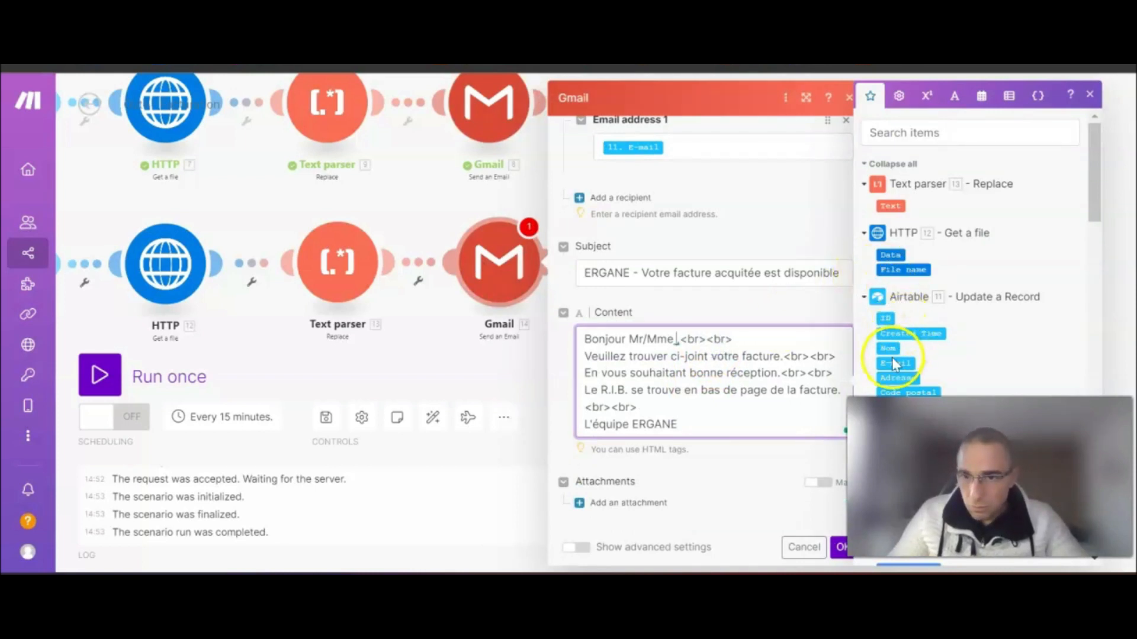
left_click(892, 349)
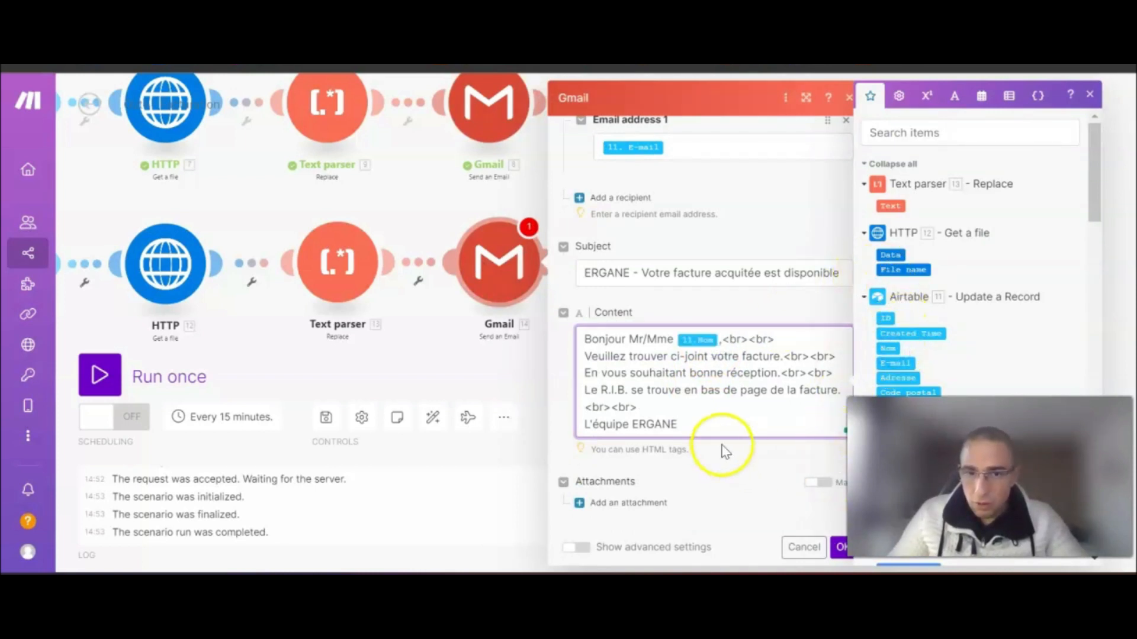
left_click(631, 504)
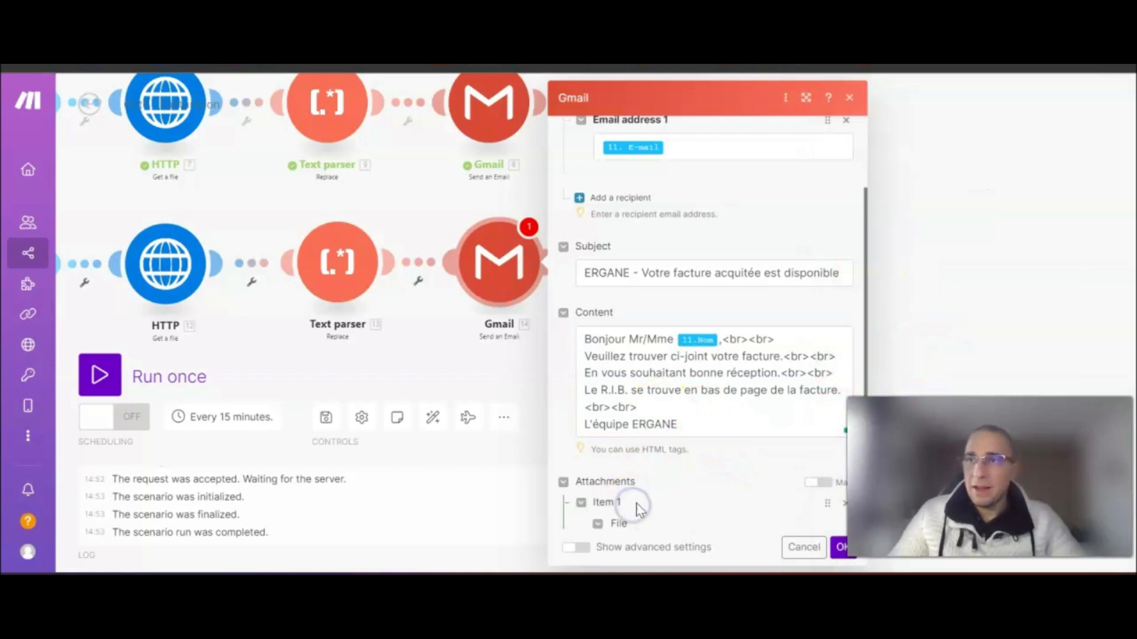
- Attach the downloaded file named Facture_Acquitée_ plus the parsed Text and .pdf
scroll(672, 444, "down", 4)
left_click(617, 347)
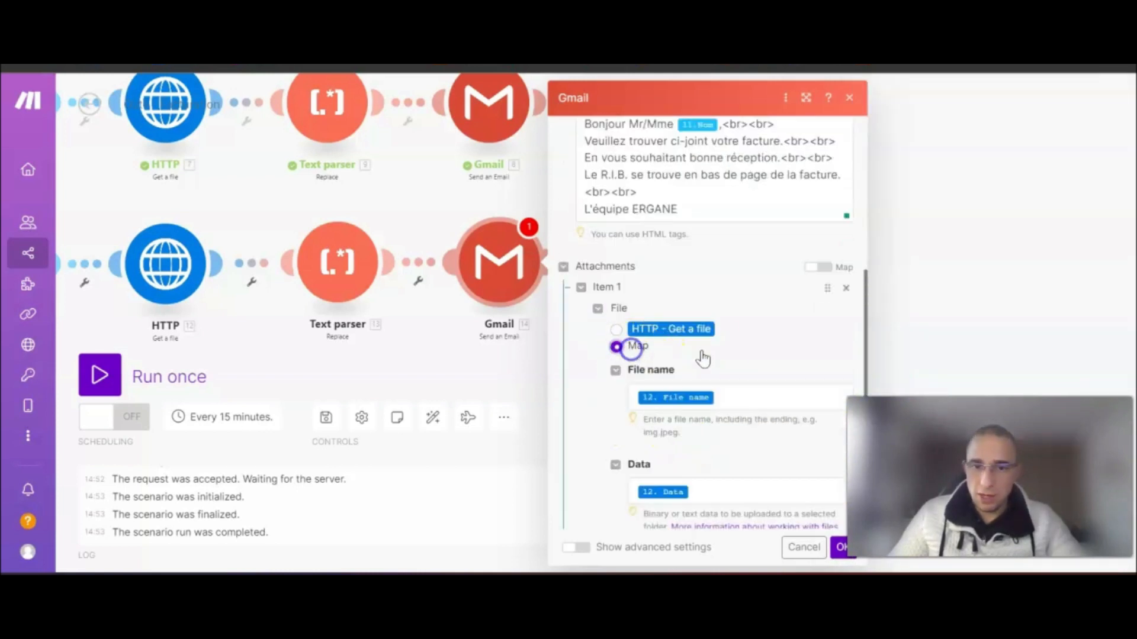
scroll(703, 359, "down", 3)
left_click(765, 228)
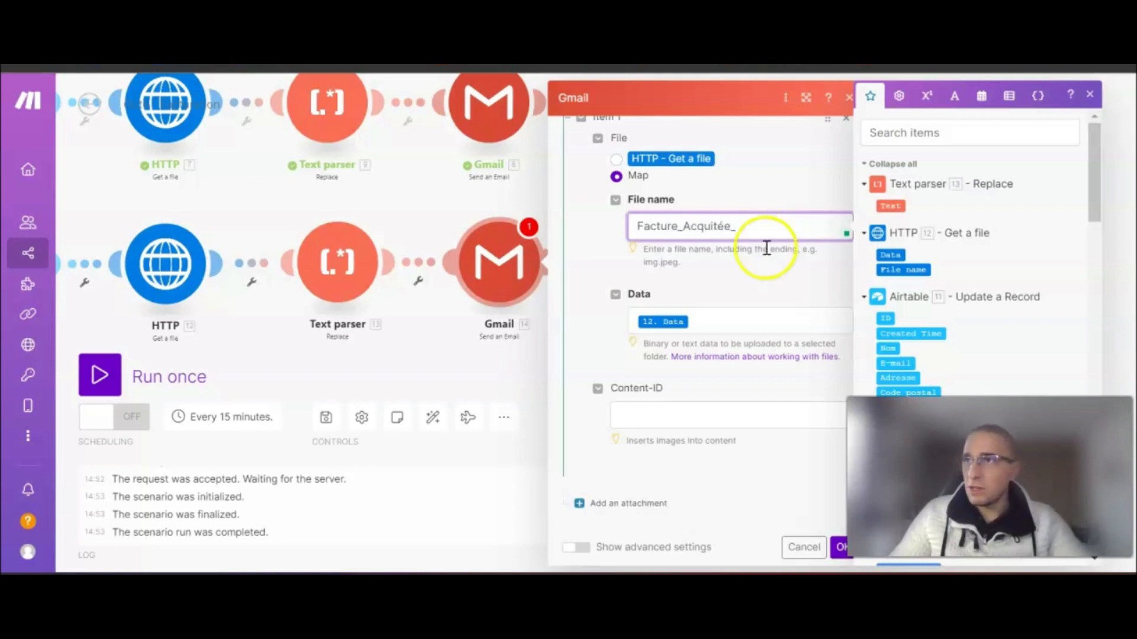
left_click(891, 206)
type(".pdf")
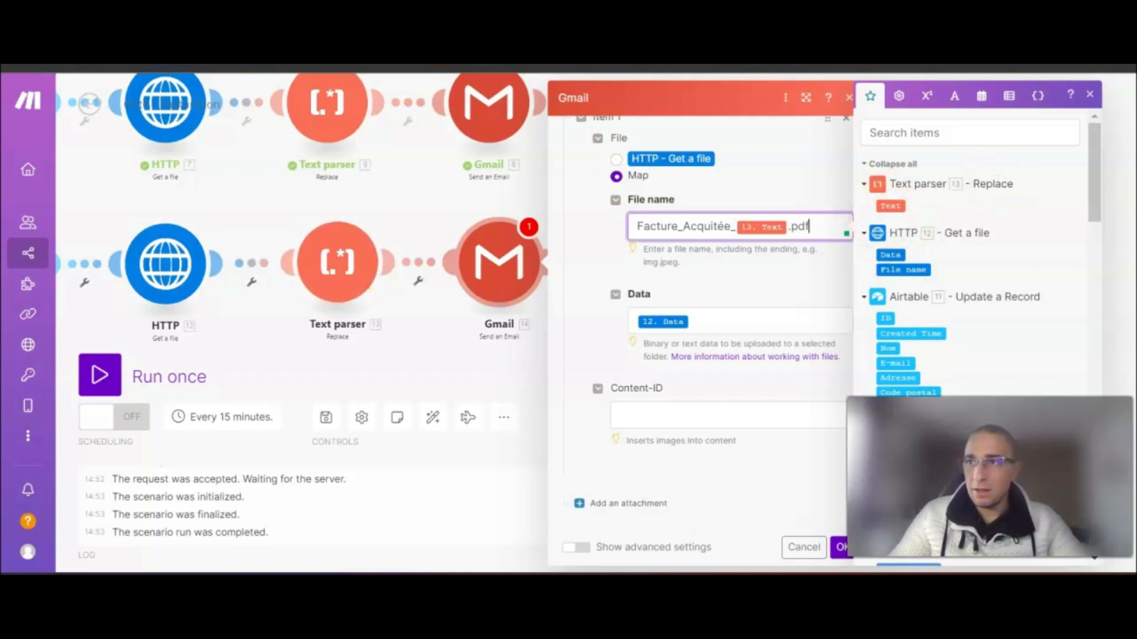
left_click(840, 548)
- Auto-align the scenario modules and save the scenario
left_click_drag(580, 341, 965, 293)
left_click(443, 423)
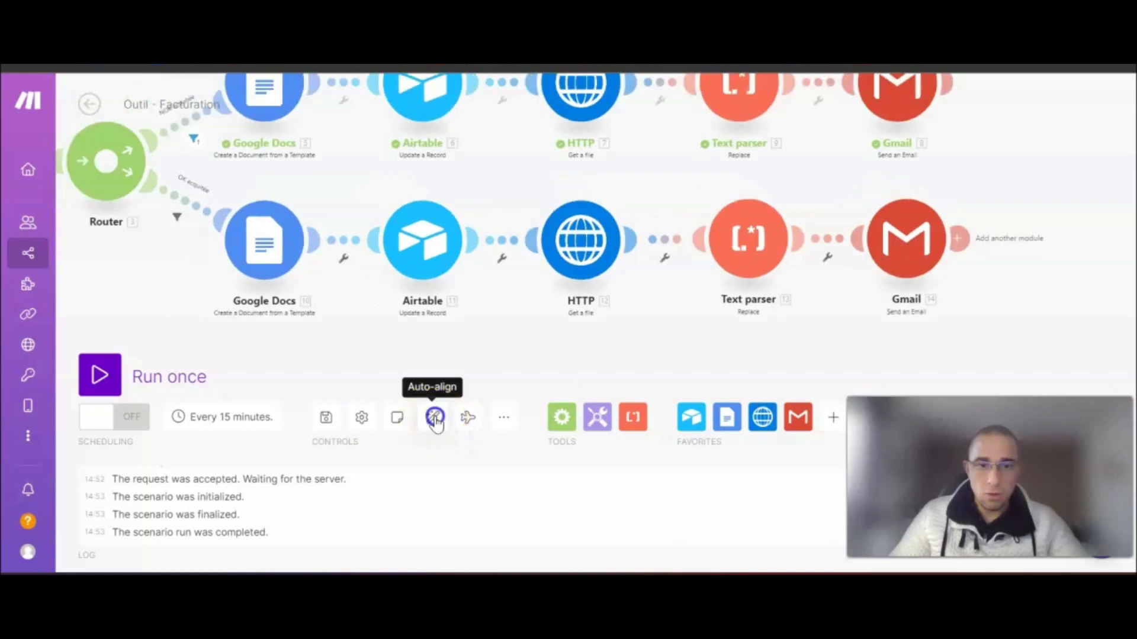
left_click_drag(427, 193, 397, 127)
left_click(329, 419)
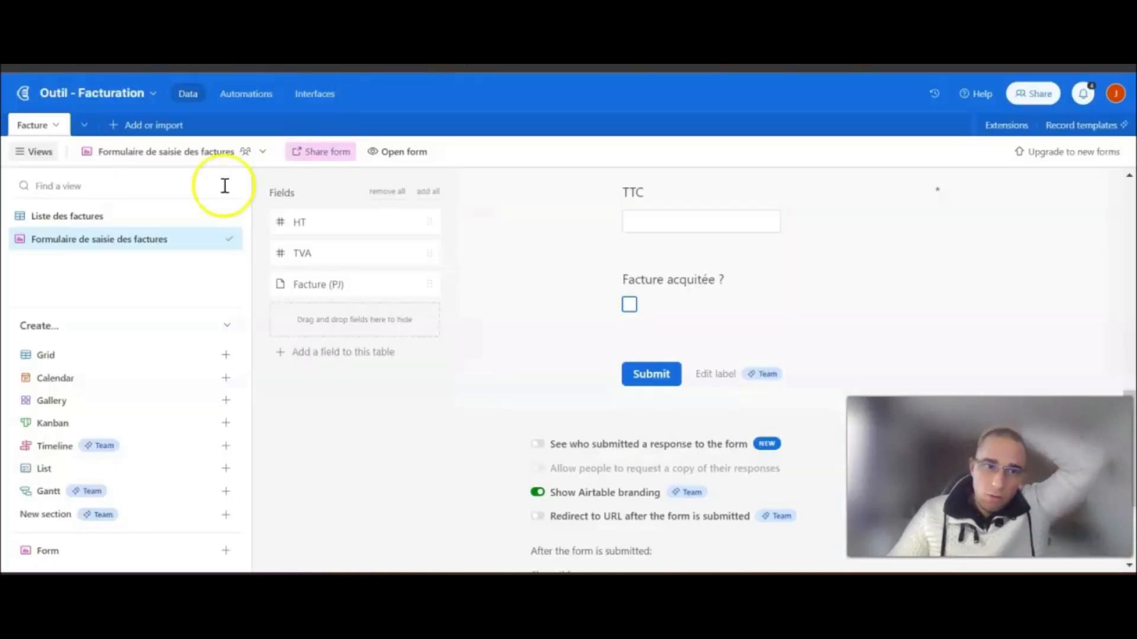
- Open the invoice form and enter the client's e-mail, name, address, postal code and city
left_click(406, 154)
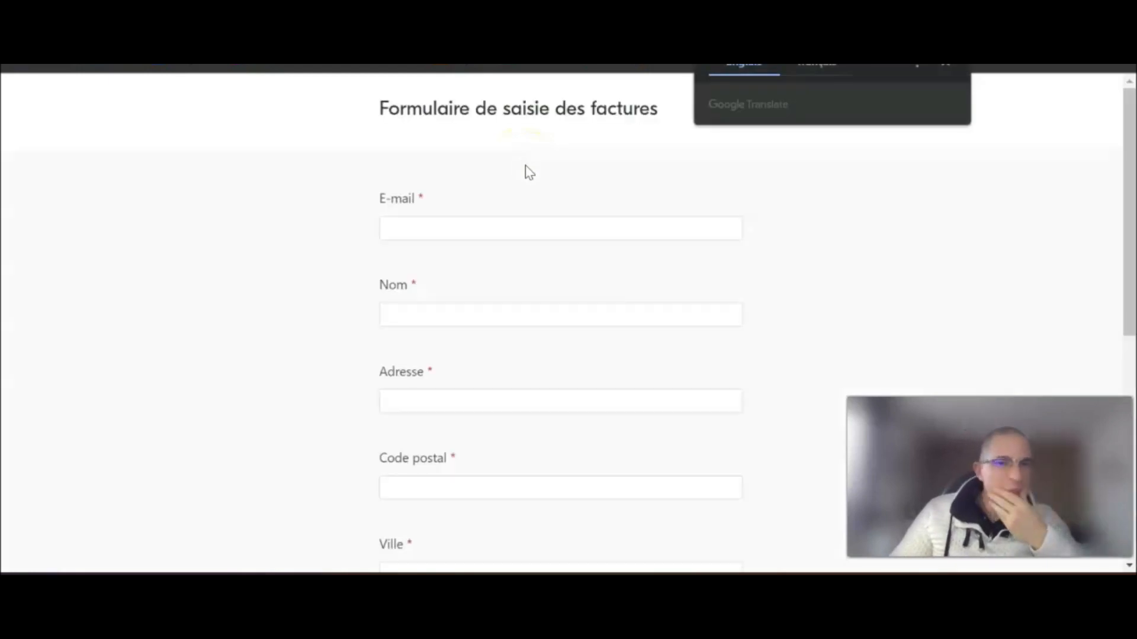
left_click(496, 224)
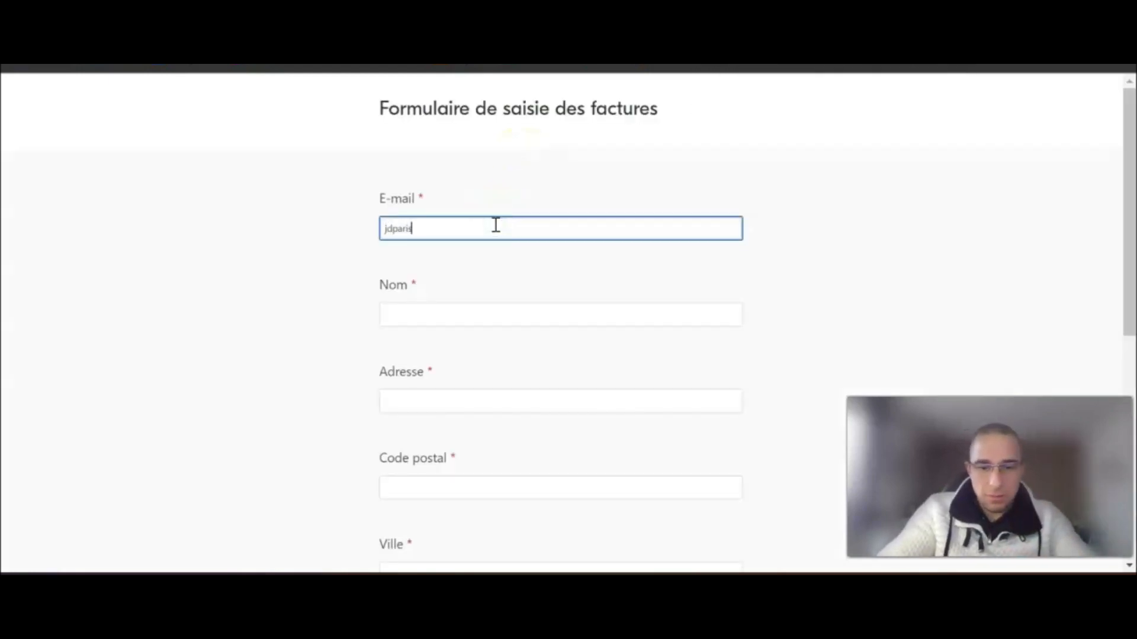
key("Tab")
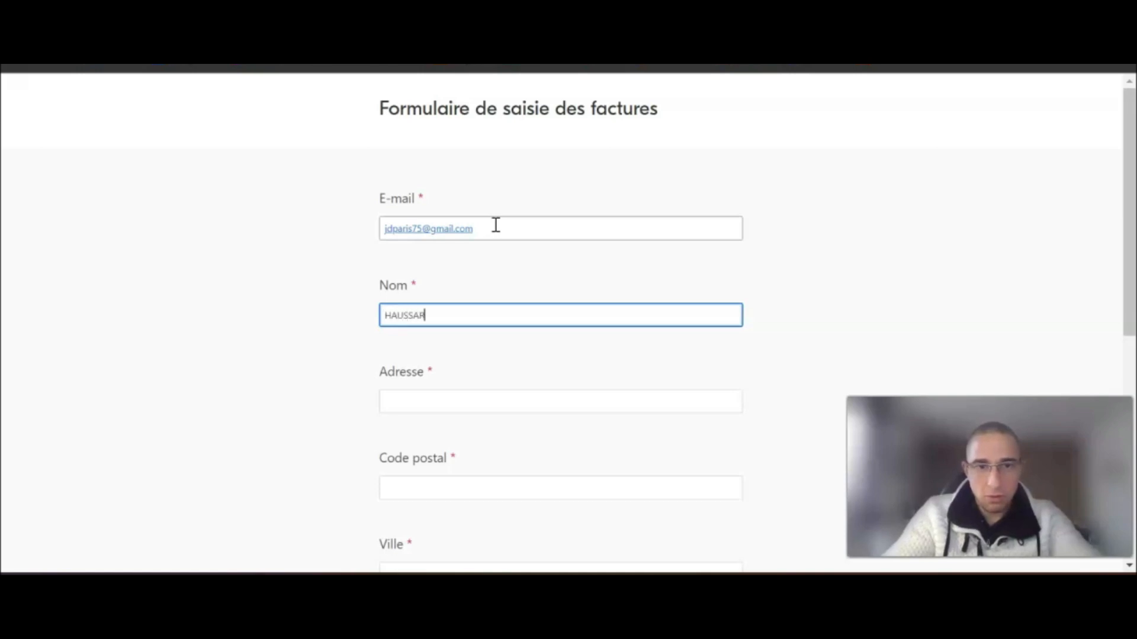
key("Tab")
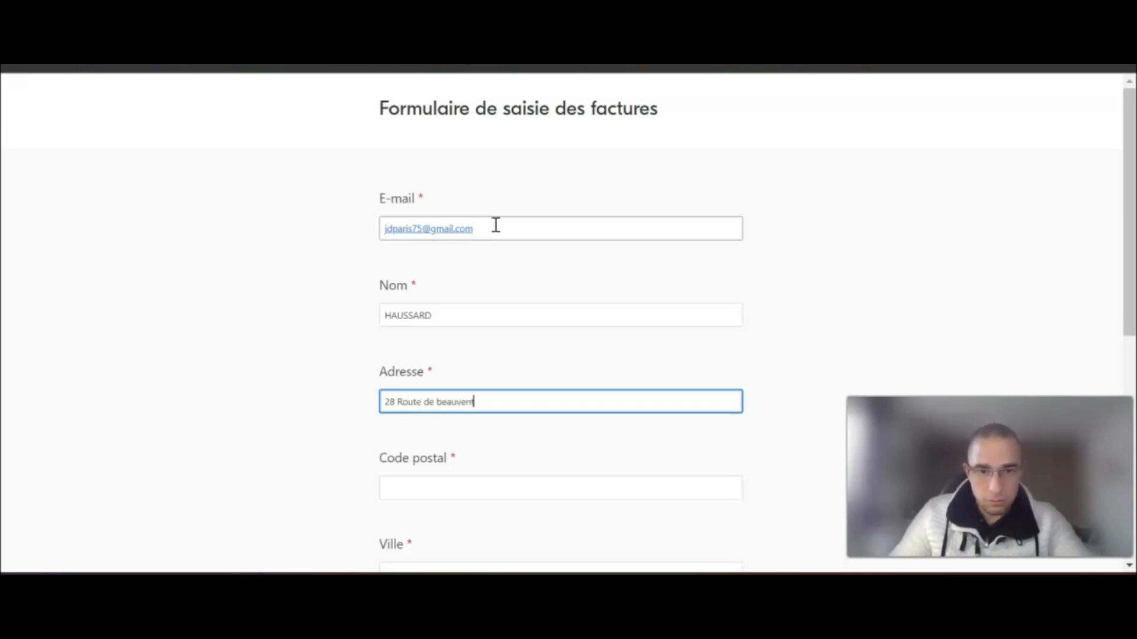
scroll(496, 225, "down", 3)
left_click(490, 299)
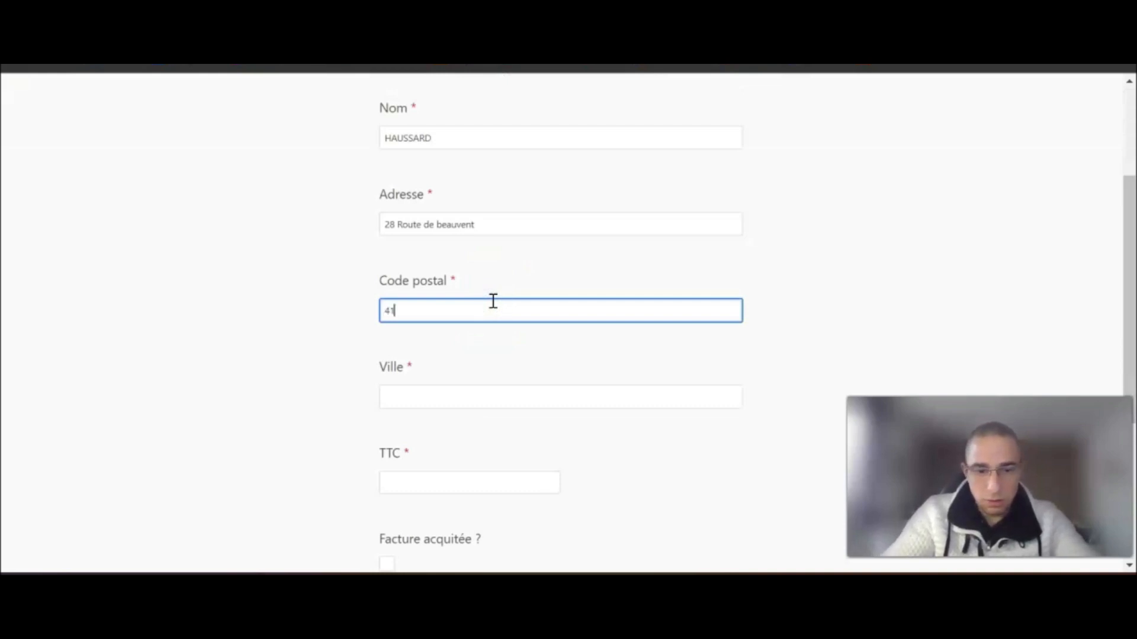
key("Tab")
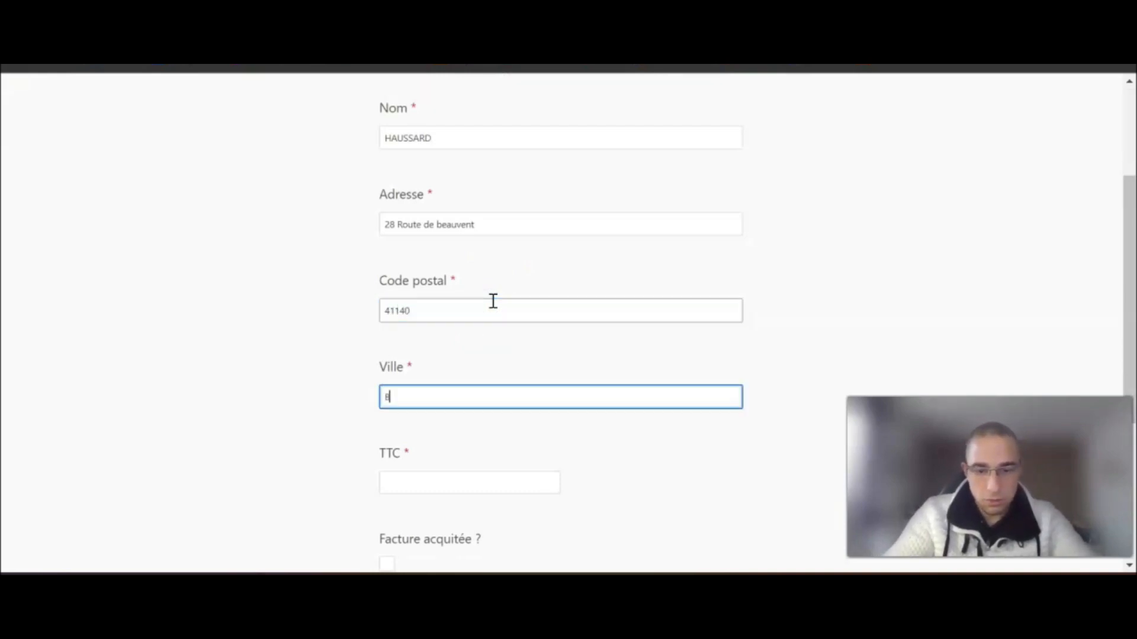
type("Blois")
- Enter TTC 200, tick Facture acquitée ? and submit the test invoice
scroll(493, 301, "down", 2)
left_click(439, 393)
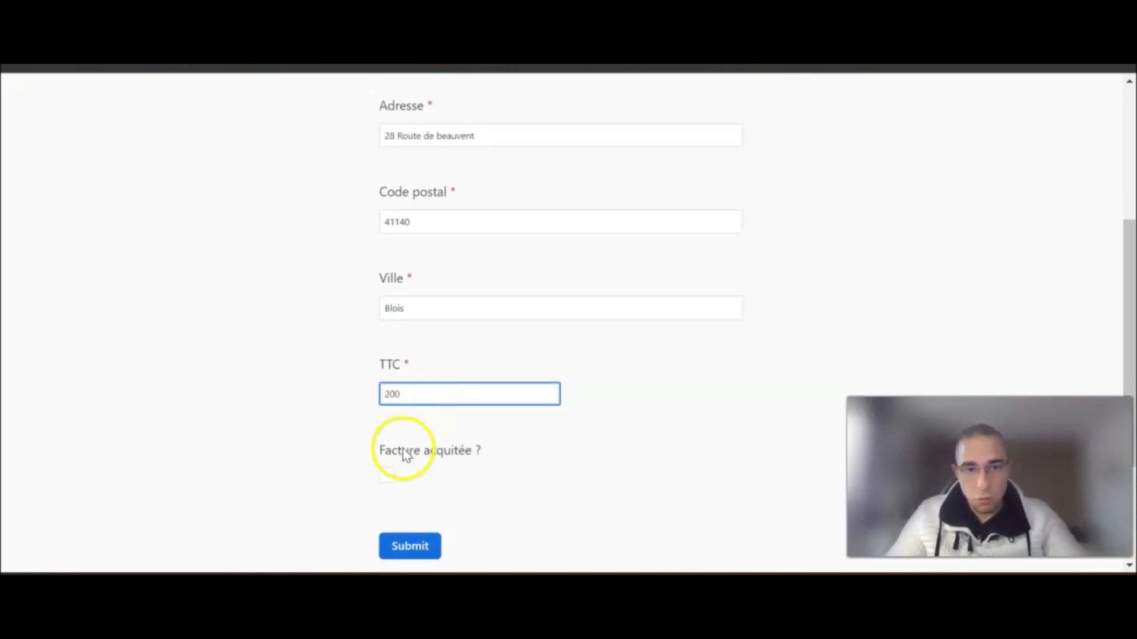
left_click(387, 475)
scroll(473, 415, "down", 2)
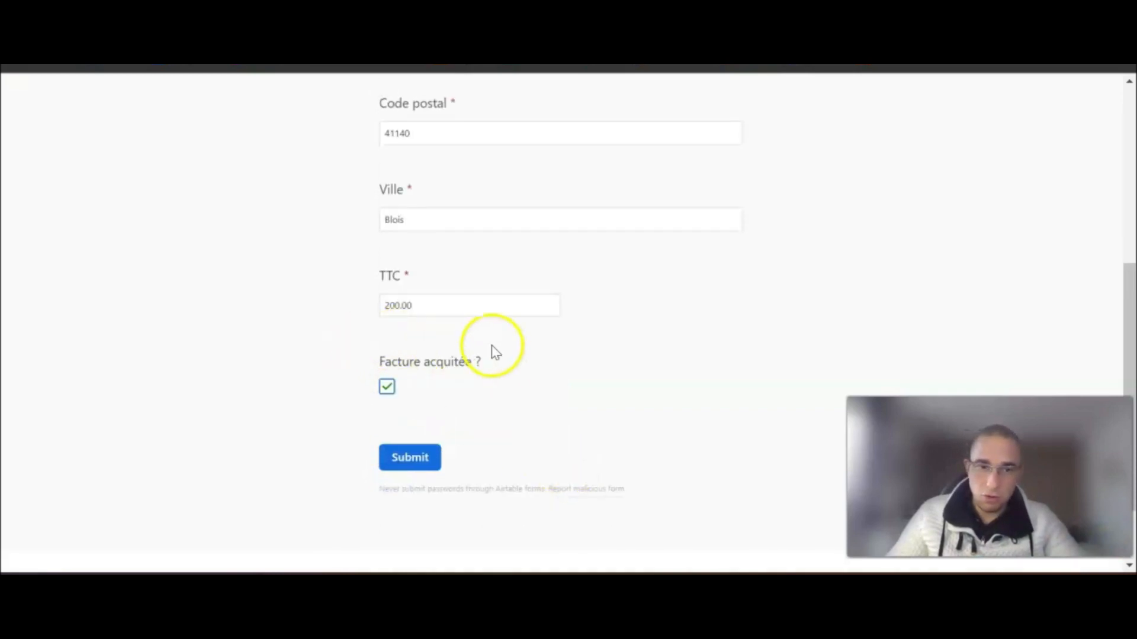
left_click_drag(494, 350, 368, 401)
left_click(507, 408)
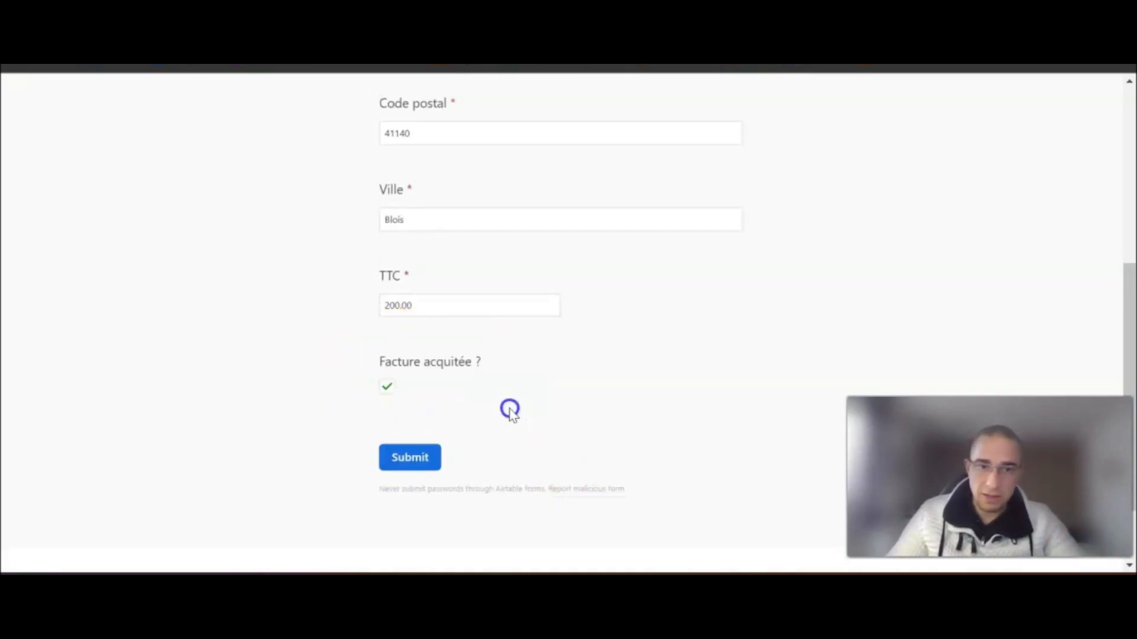
left_click(415, 457)
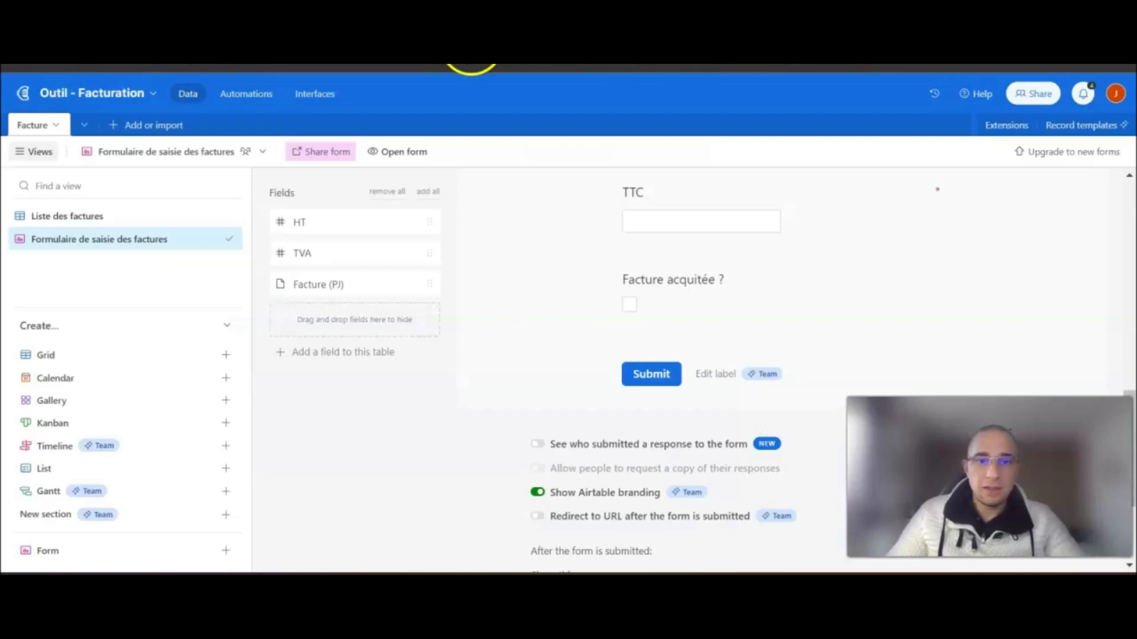
- Run the scenario once, then open row 2's PAYÉ-stamped invoice PDF in Liste des factures
left_click(86, 216)
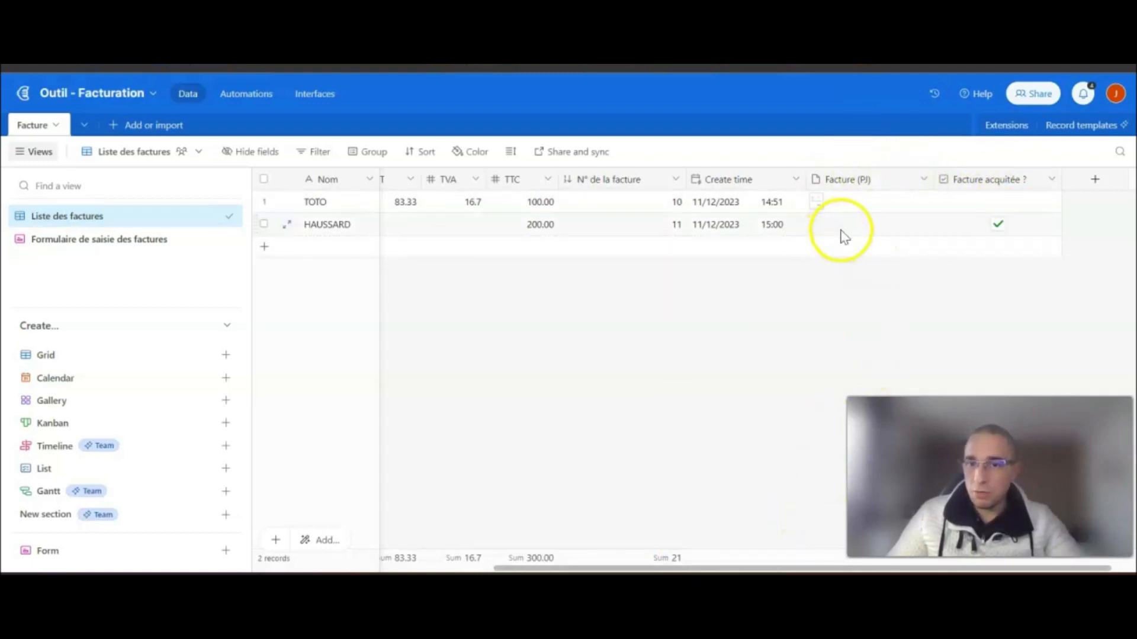
left_click_drag(598, 568, 468, 567)
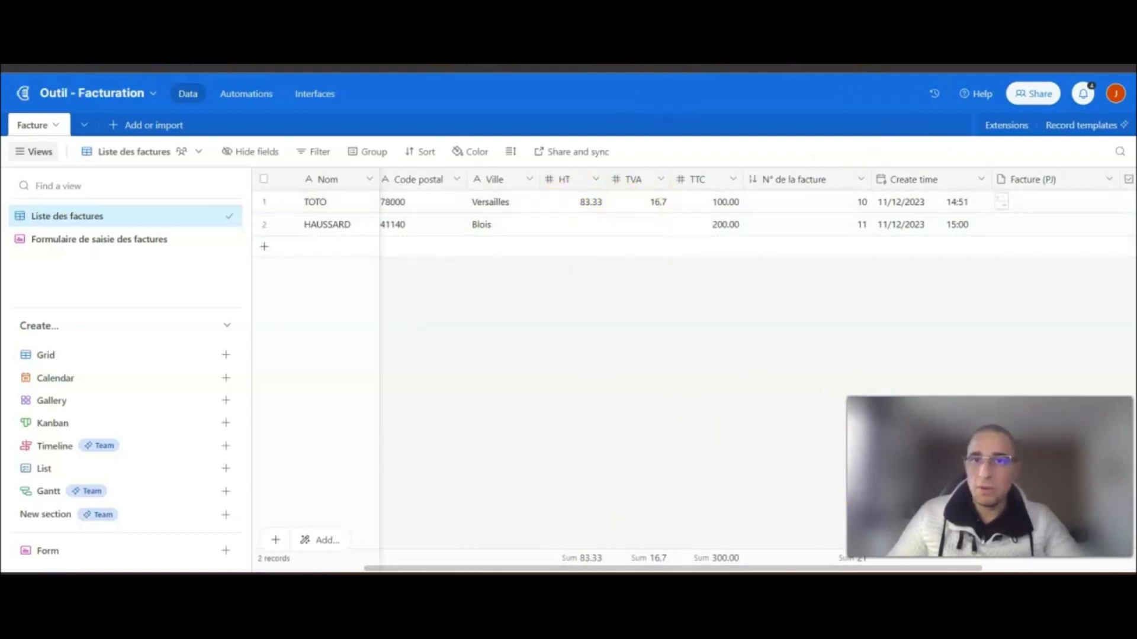
left_click(657, 67)
left_click(99, 374)
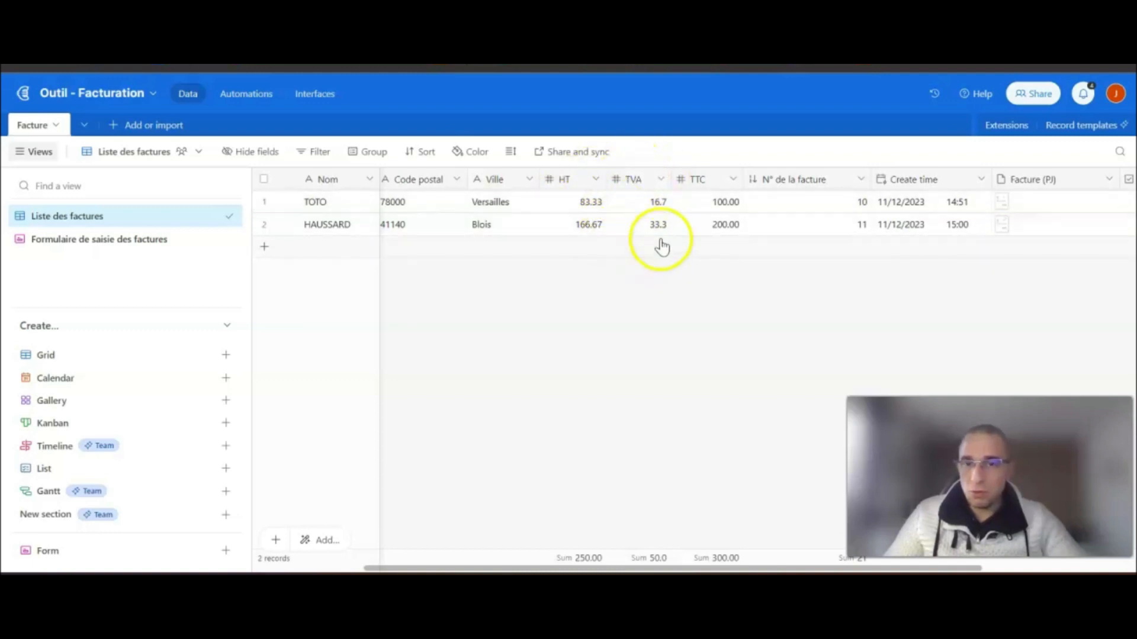
left_click(1000, 228)
left_click(1000, 225)
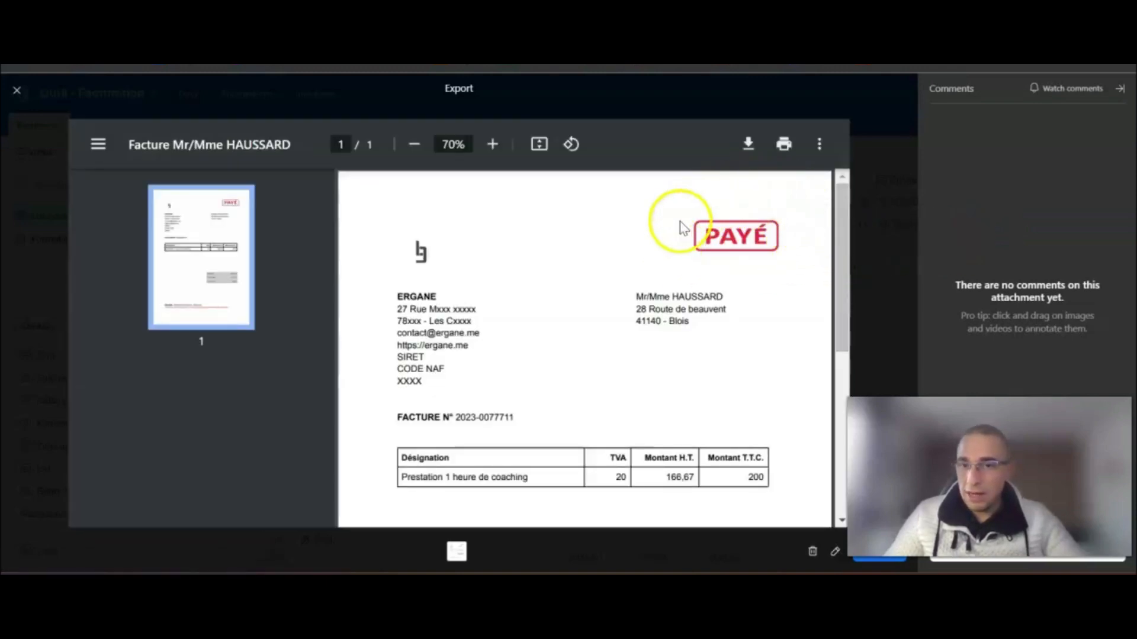
- Review the PAYÉ-stamped invoice PDF in Airtable, close it, and return to the Make scenario
scroll(776, 257, "down", 7)
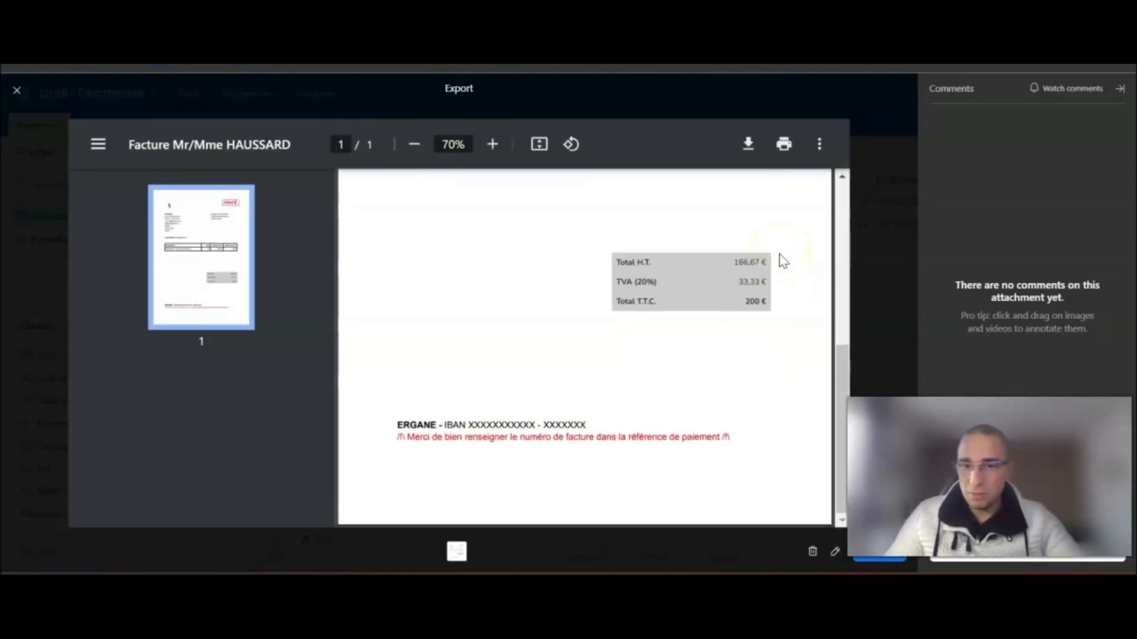
scroll(779, 263, "up", 2)
scroll(840, 268, "up", 5)
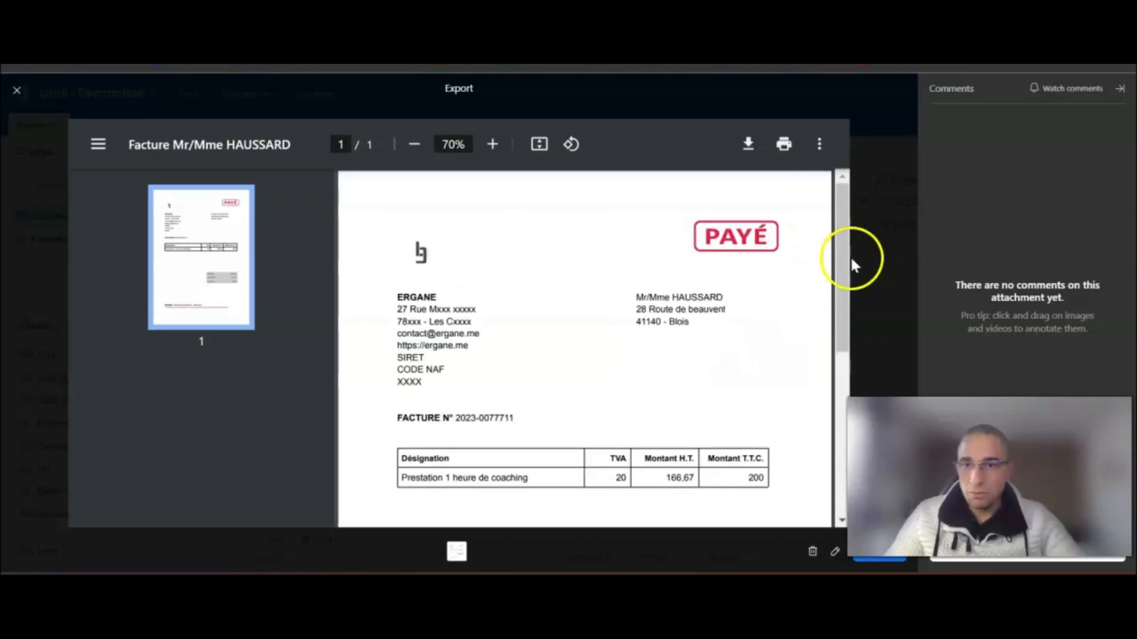
left_click(873, 237)
left_click(823, 76)
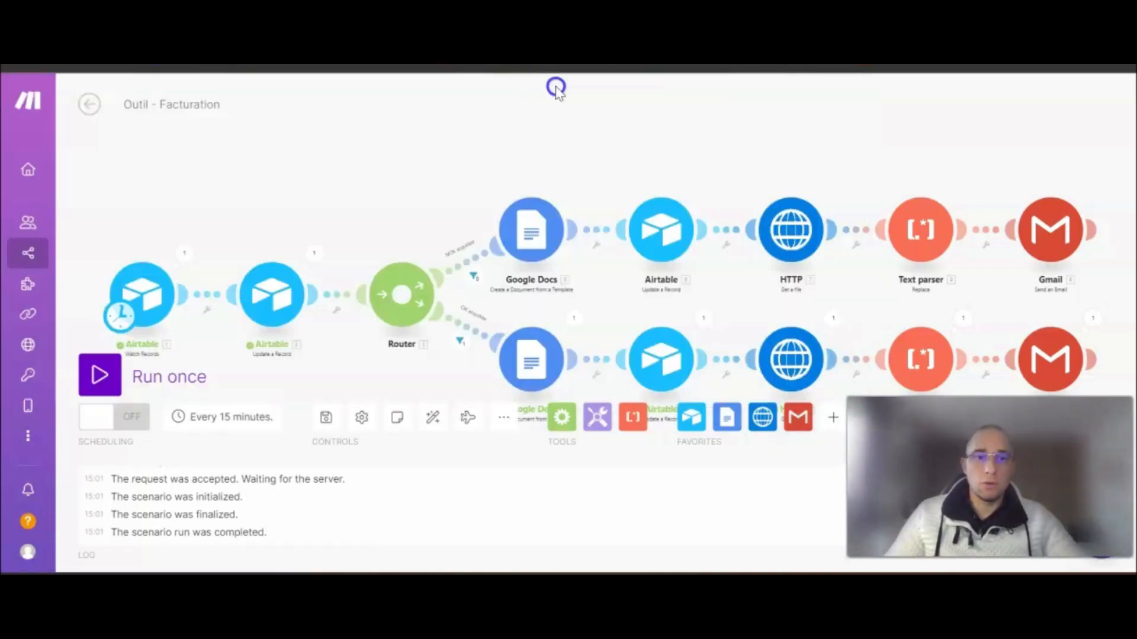
- Check the 'ERGANE - Votre facture acquitée est disponible' email's arrival time, subject and client greeting
left_click(71, 94)
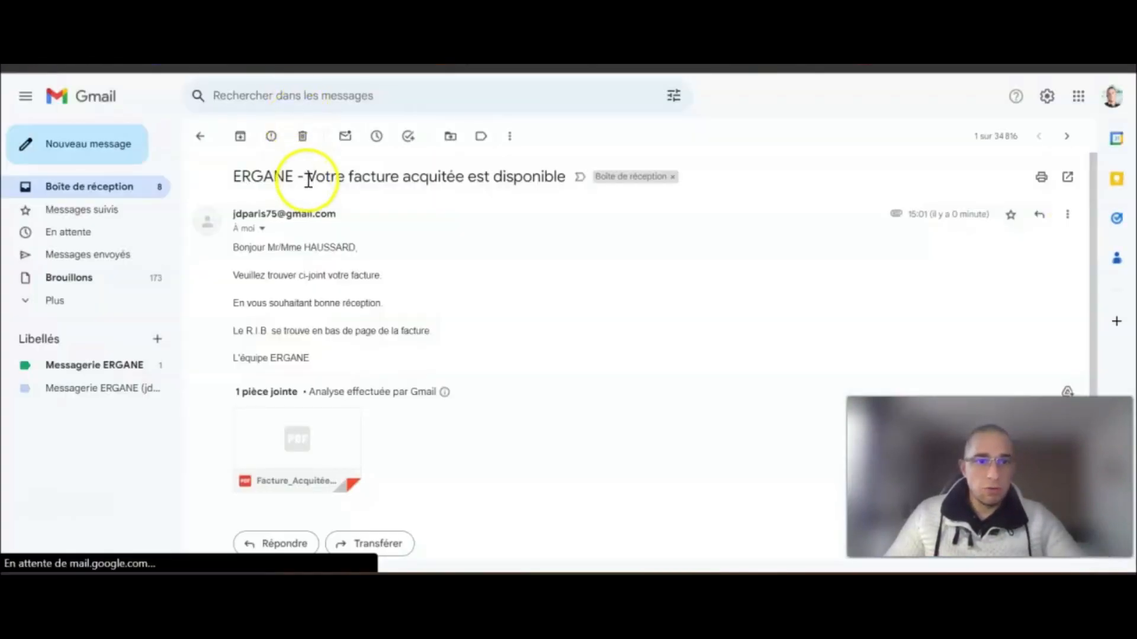
left_click_drag(932, 214, 990, 215)
left_click(388, 177)
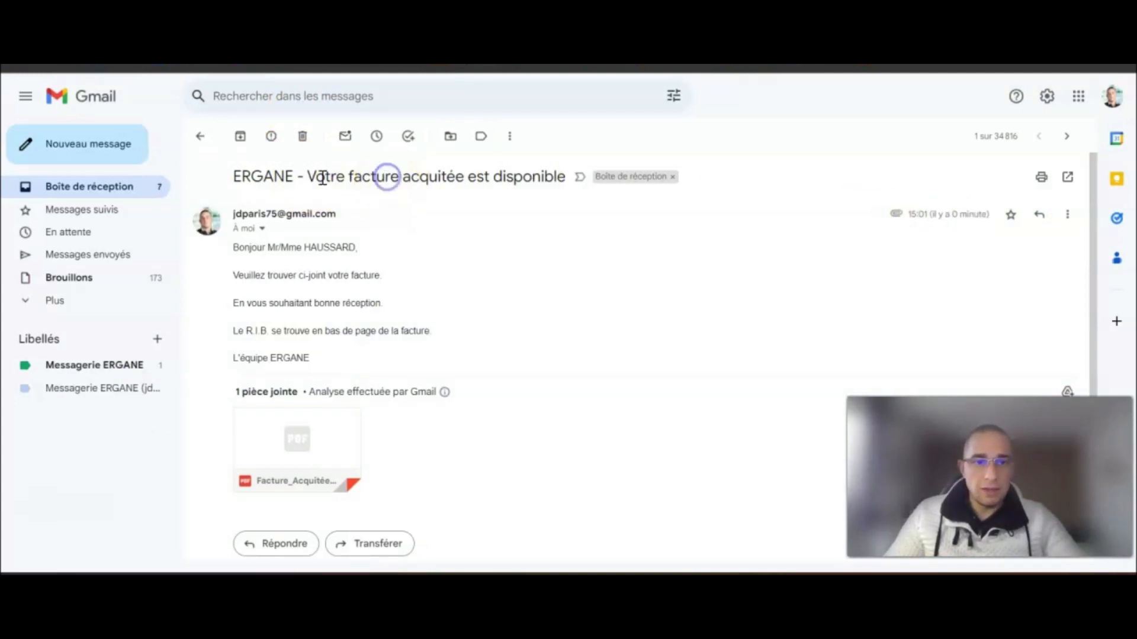
left_click_drag(310, 176, 566, 177)
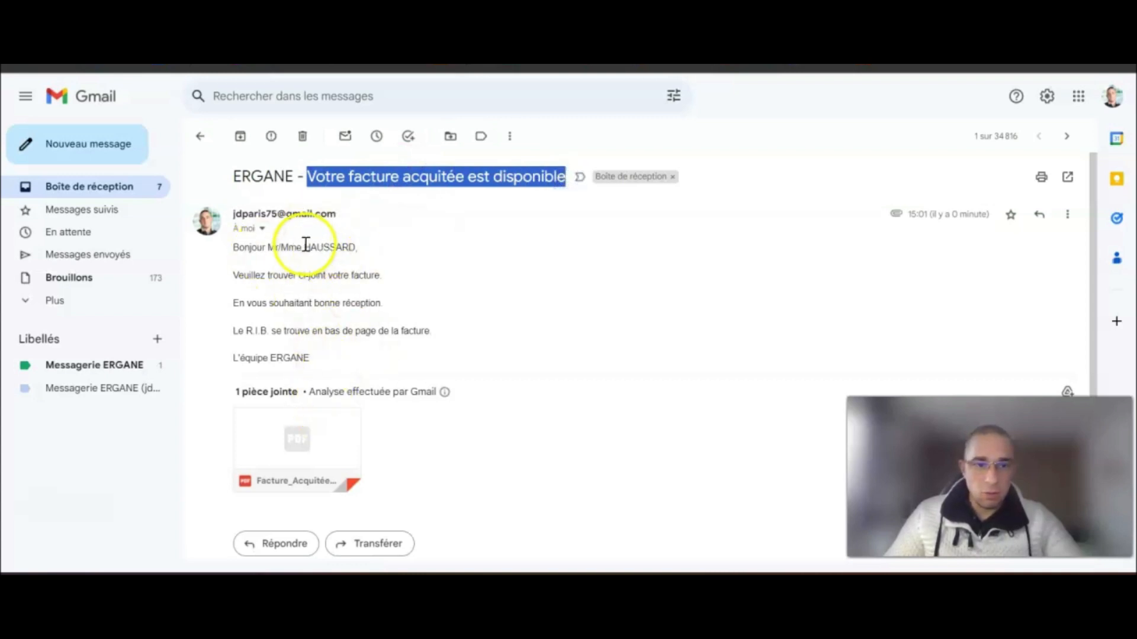
double_click(330, 246)
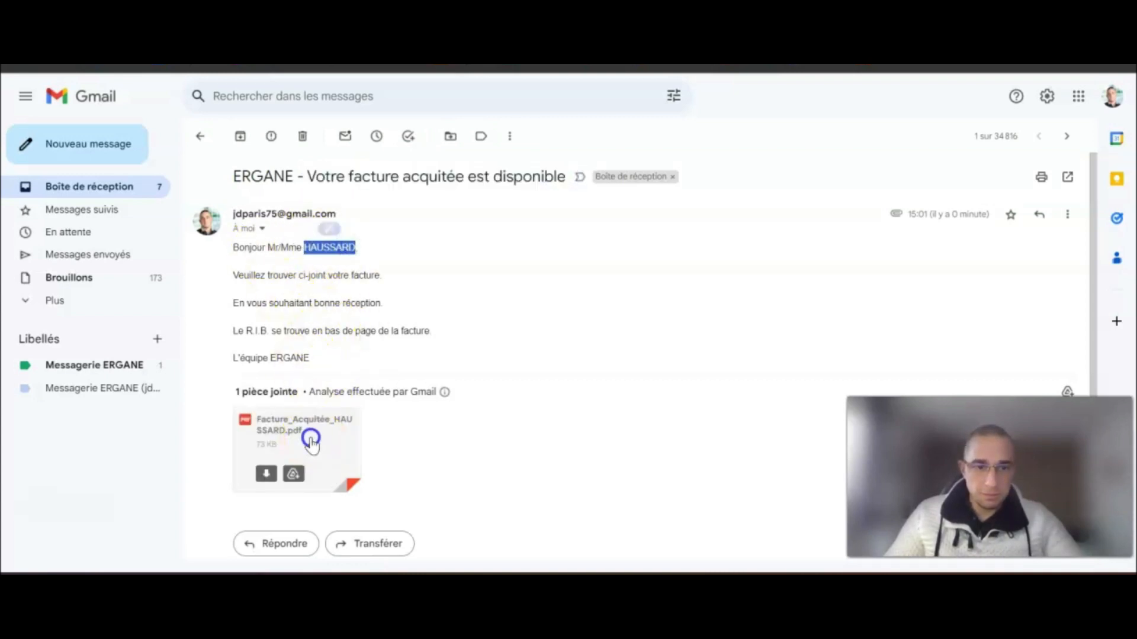
- Preview the Facture_Acquitée PDF attachment, verify its file name and content, then close it
left_click(311, 441)
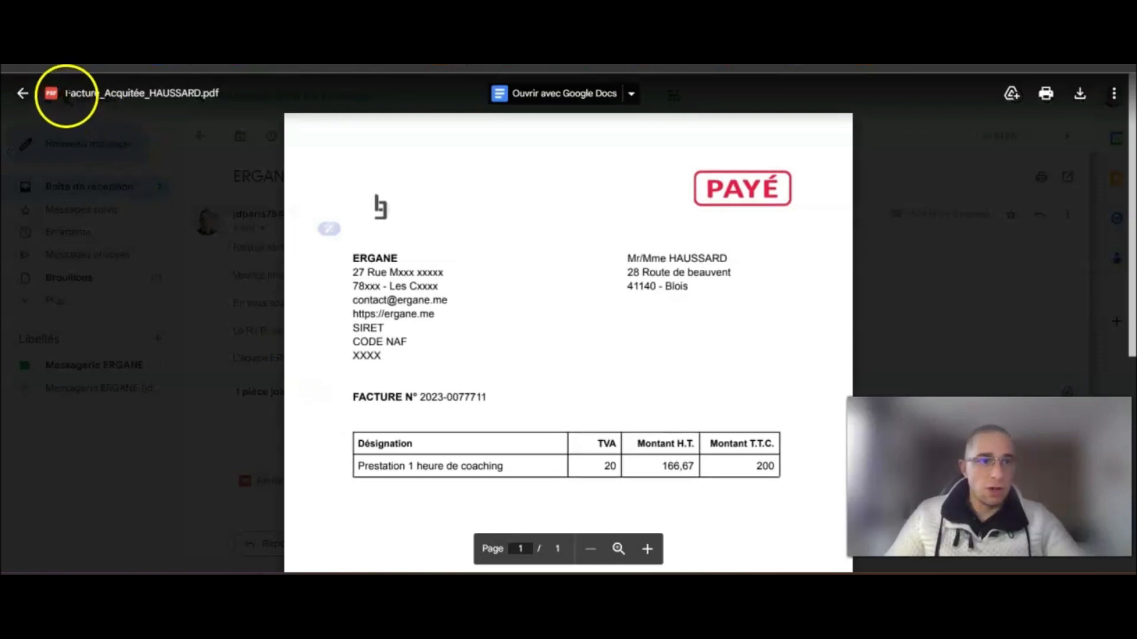
left_click_drag(67, 94, 219, 88)
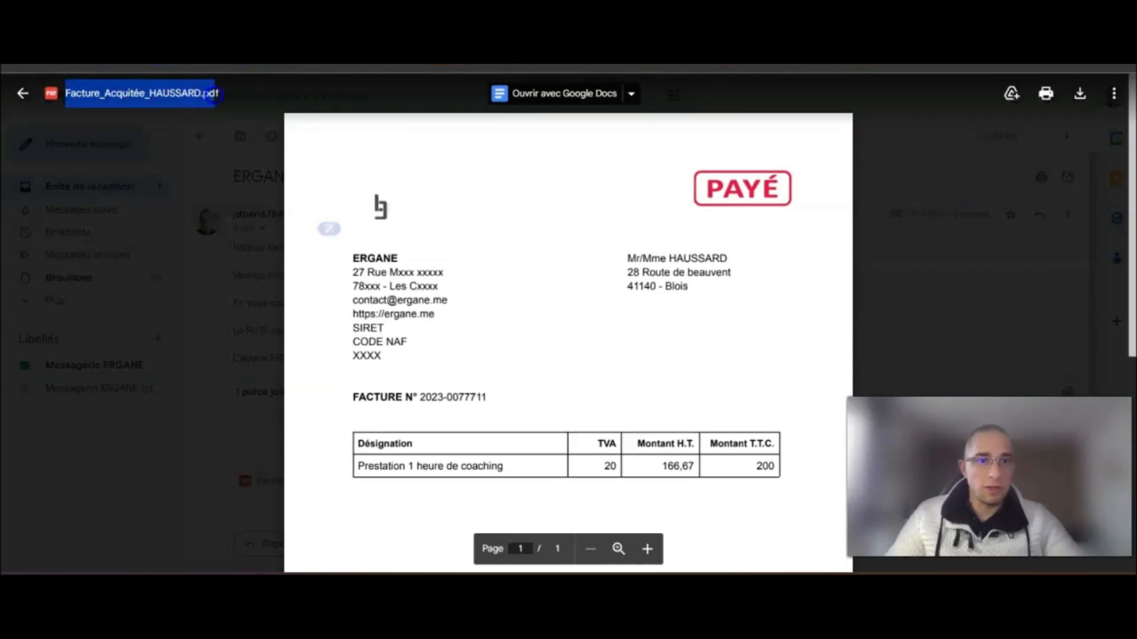
double_click(219, 87)
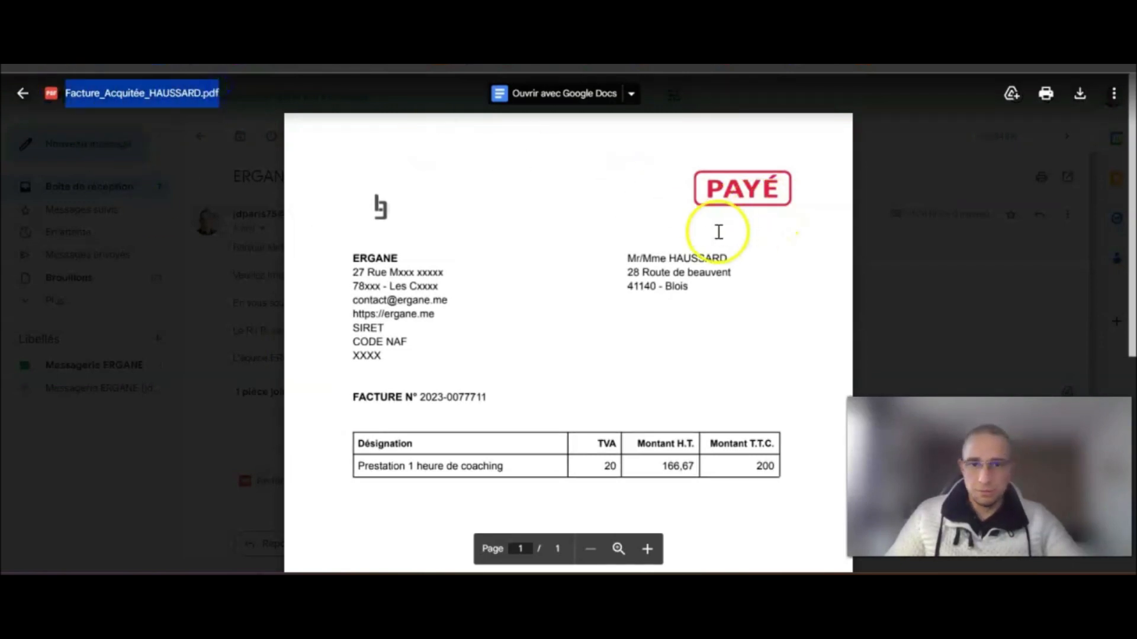
scroll(711, 231, "down", 5)
scroll(722, 246, "up", 5)
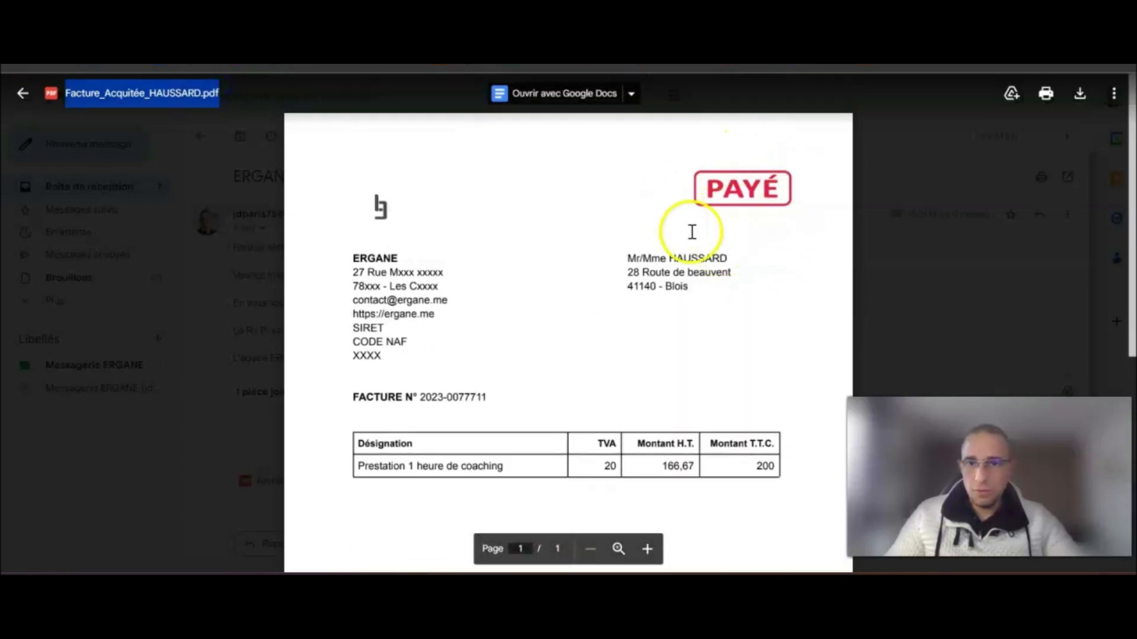
left_click(943, 196)
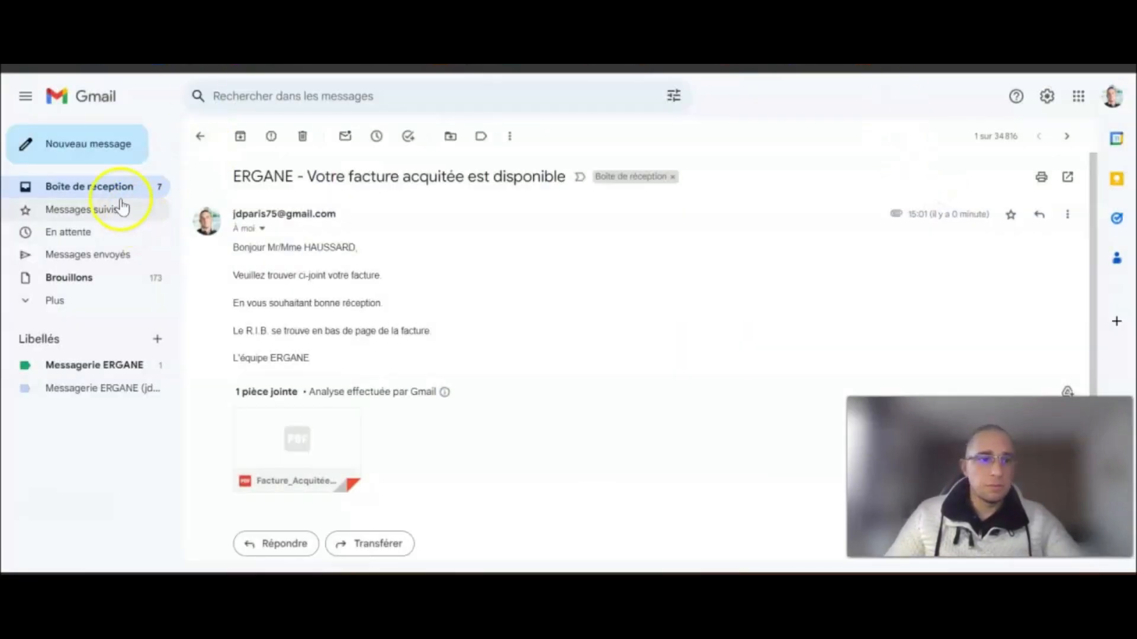